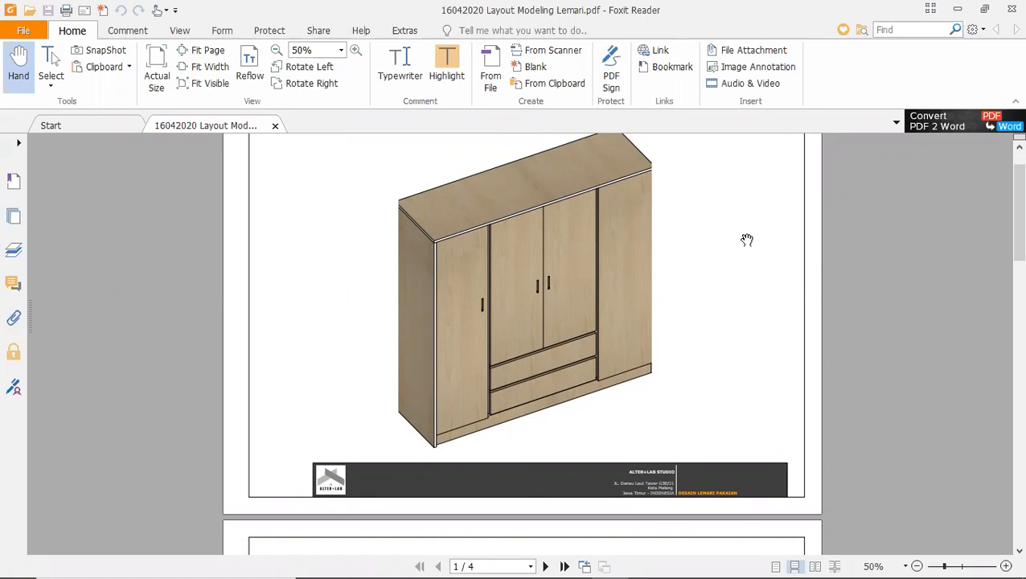
Step: Examine all four pages of the wardrobe layout PDF, including the interior view, dimensioned elevations and section drawings
{"action": "scroll", "coordinate": [674, 269], "scroll_direction": "up", "scroll_amount": 1, "text": "ctrl"}
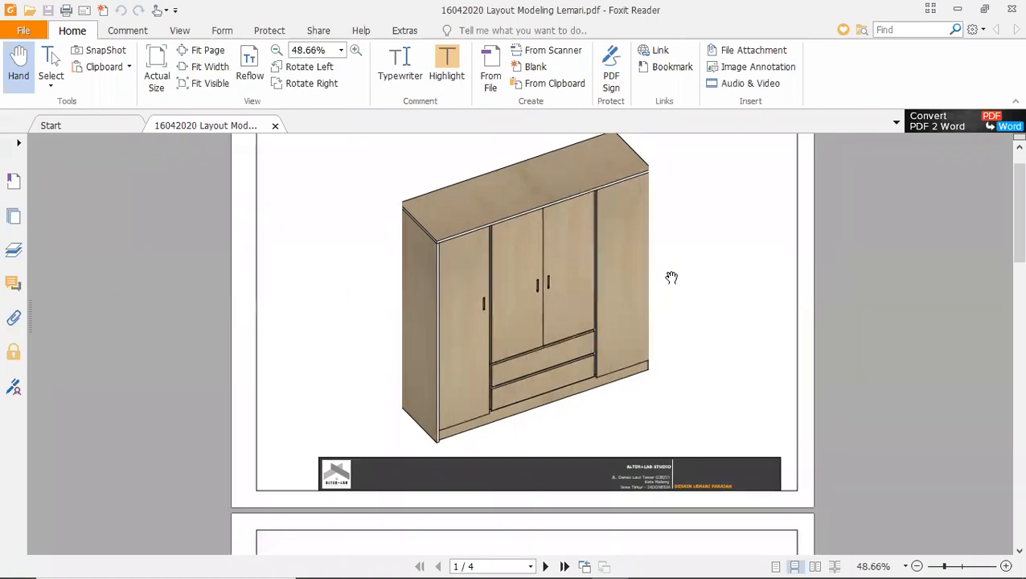
{"action": "scroll", "coordinate": [672, 294], "scroll_direction": "down", "scroll_amount": 5}
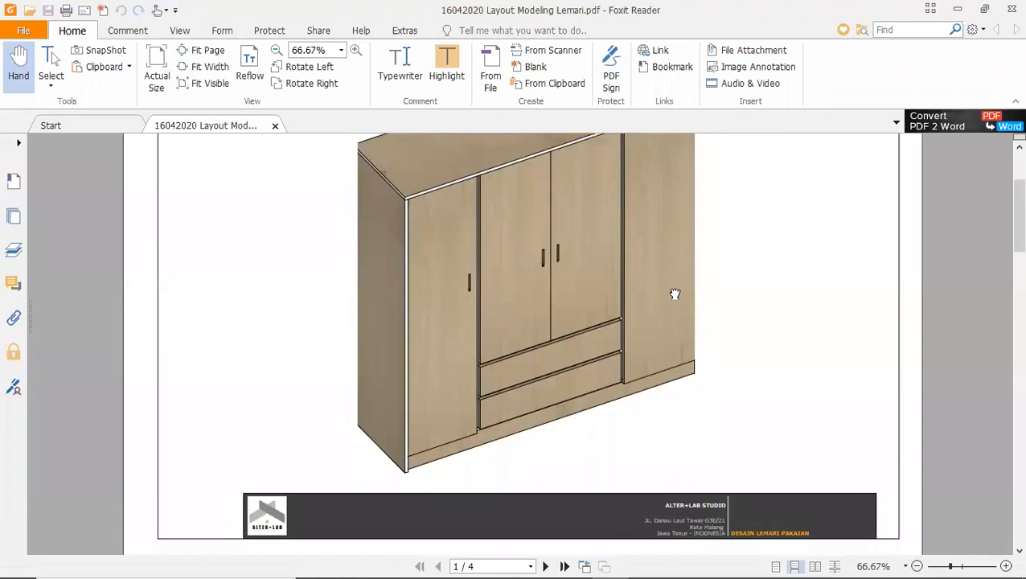
{"action": "scroll", "coordinate": [670, 317], "scroll_direction": "down", "scroll_amount": 5}
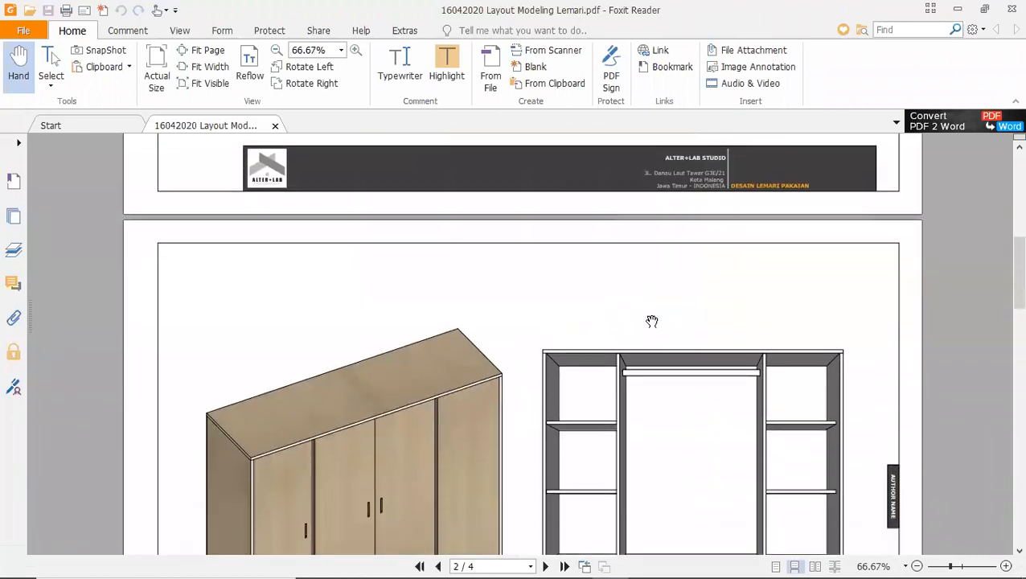
{"action": "scroll", "coordinate": [648, 308], "scroll_direction": "down", "scroll_amount": 1}
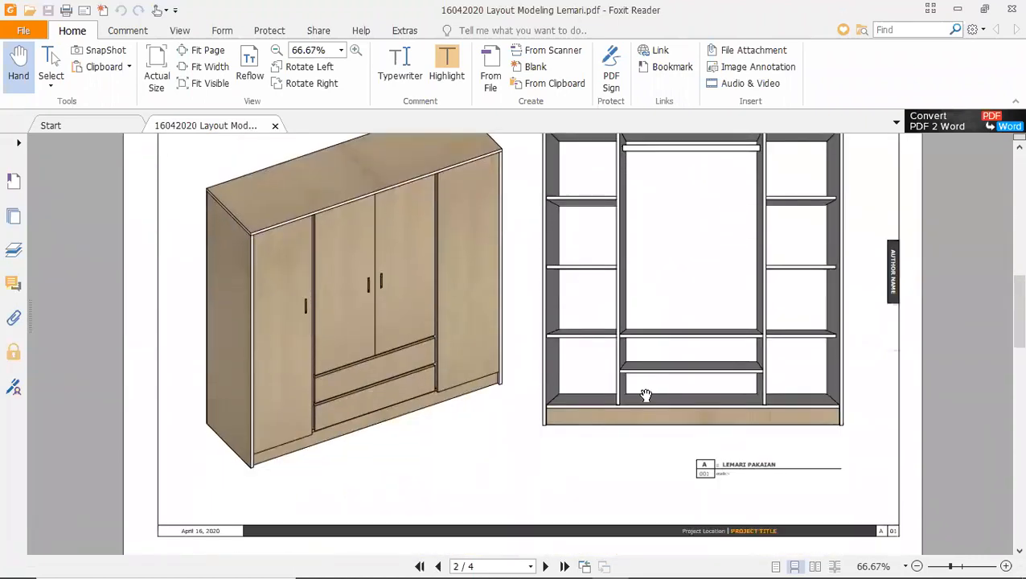
{"action": "scroll", "coordinate": [657, 333], "scroll_direction": "down", "scroll_amount": 3}
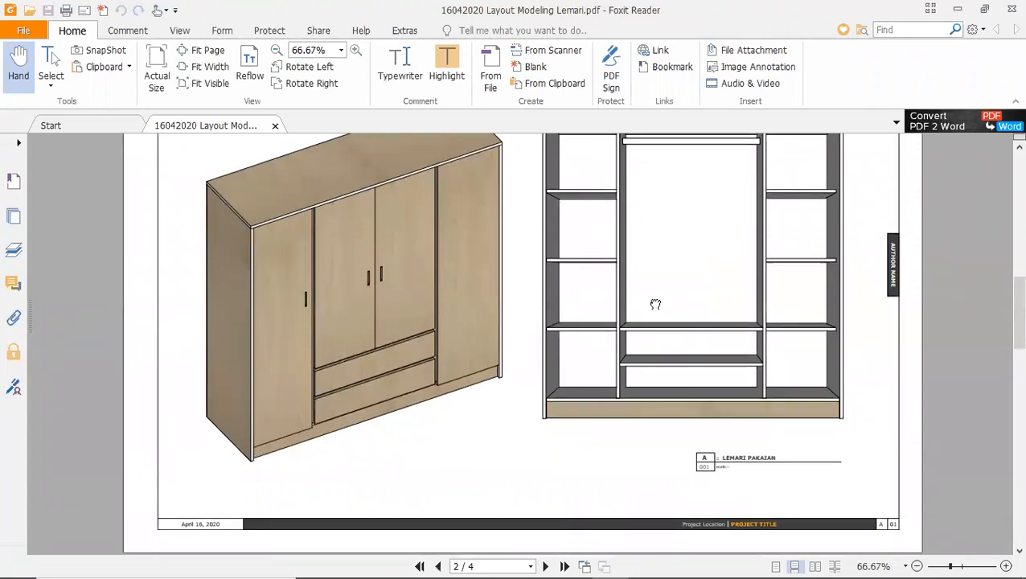
{"action": "scroll", "coordinate": [644, 341], "scroll_direction": "down", "scroll_amount": 4}
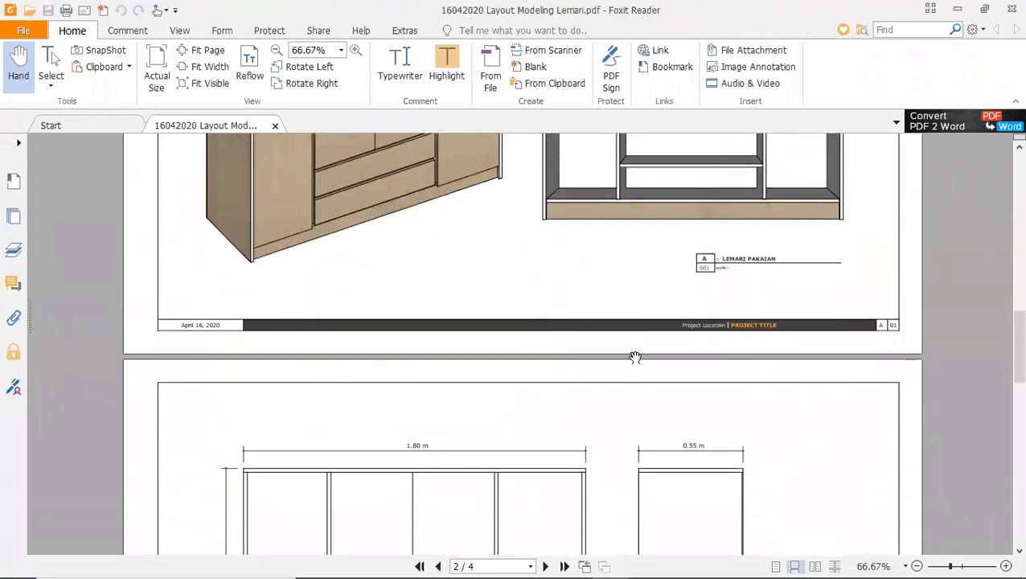
{"action": "scroll", "coordinate": [630, 357], "scroll_direction": "down", "scroll_amount": 7}
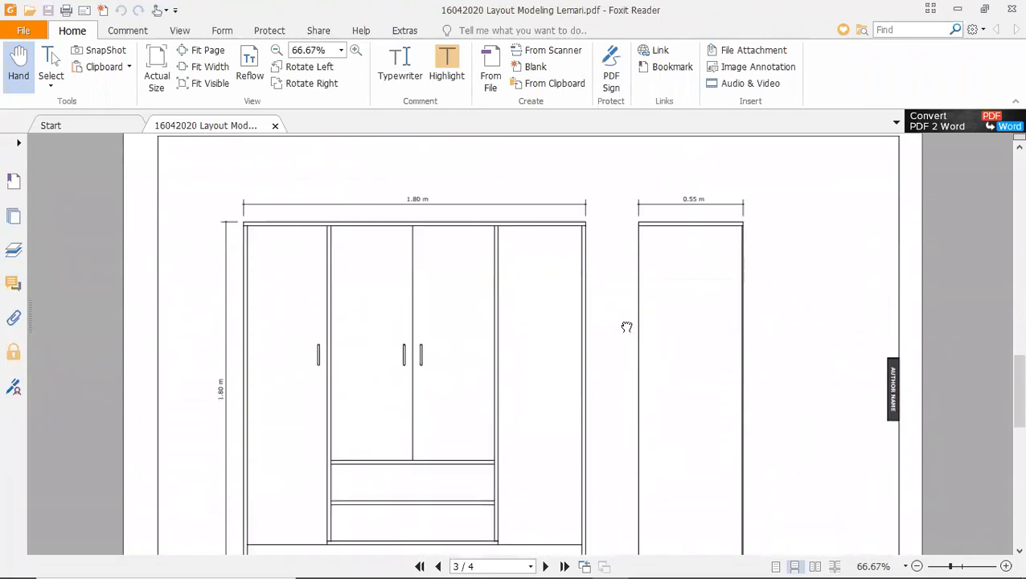
{"action": "scroll", "coordinate": [608, 387], "scroll_direction": "down", "scroll_amount": 6}
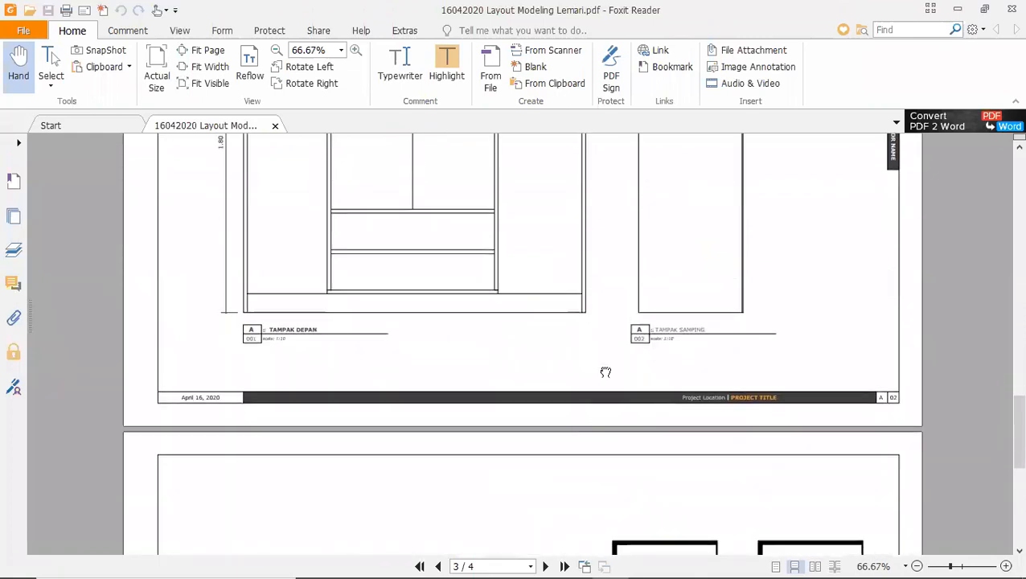
{"action": "scroll", "coordinate": [601, 424], "scroll_direction": "down", "scroll_amount": 3}
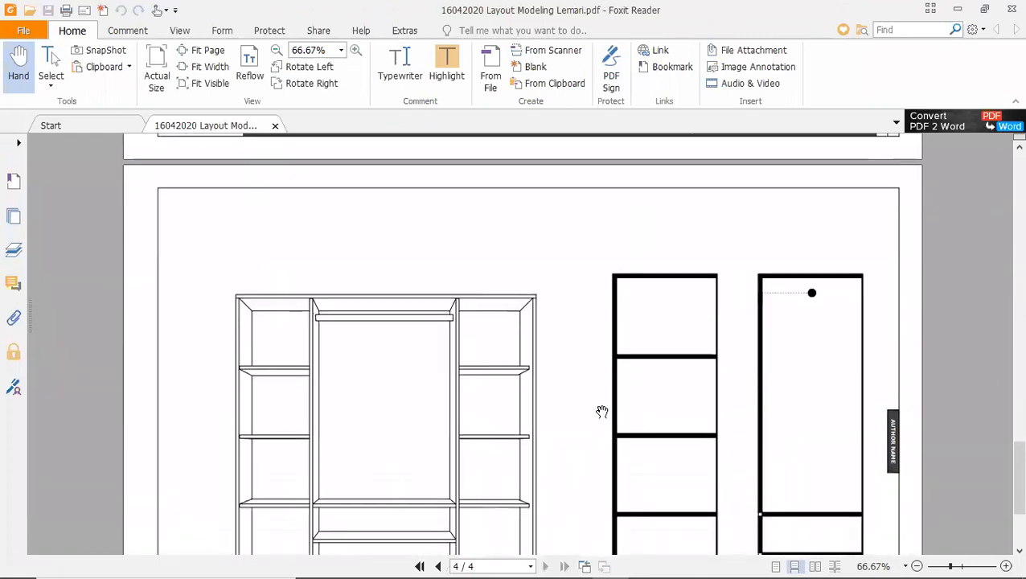
{"action": "scroll", "coordinate": [593, 402], "scroll_direction": "down", "scroll_amount": 1}
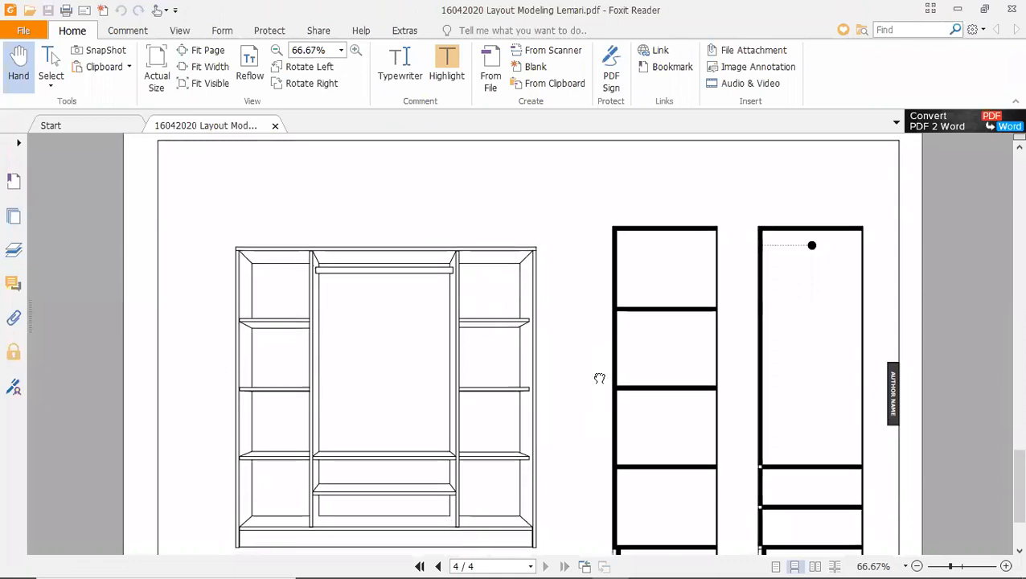
{"action": "scroll", "coordinate": [582, 451], "scroll_direction": "down", "scroll_amount": 2}
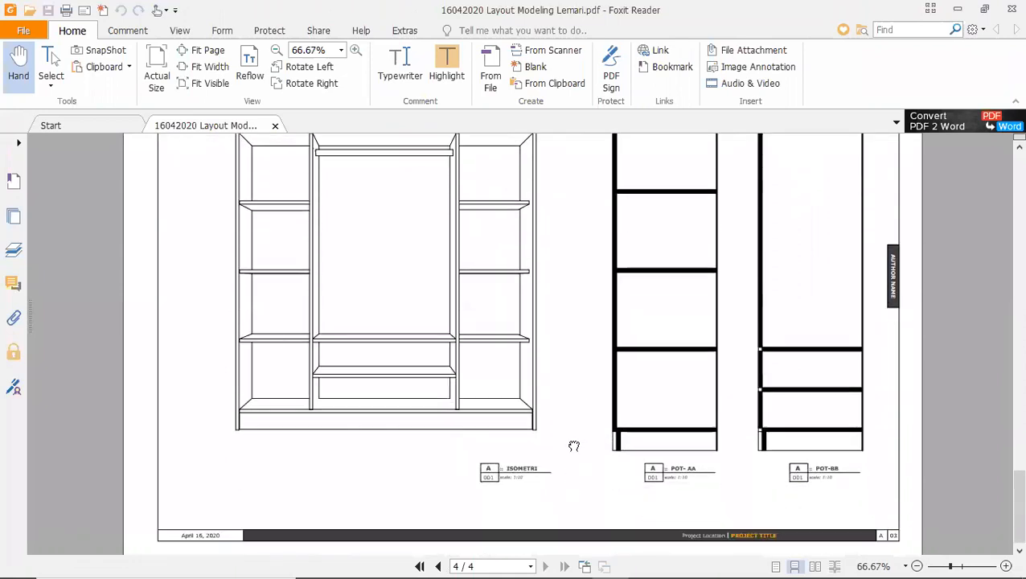
{"action": "scroll", "coordinate": [583, 446], "scroll_direction": "up", "scroll_amount": 2}
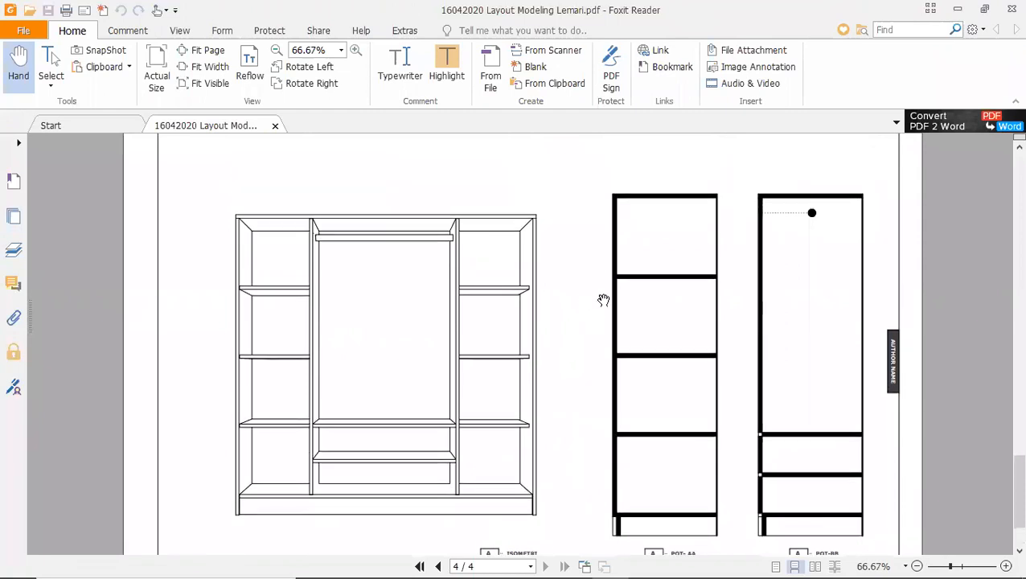
{"action": "scroll", "coordinate": [604, 299], "scroll_direction": "up", "scroll_amount": 10}
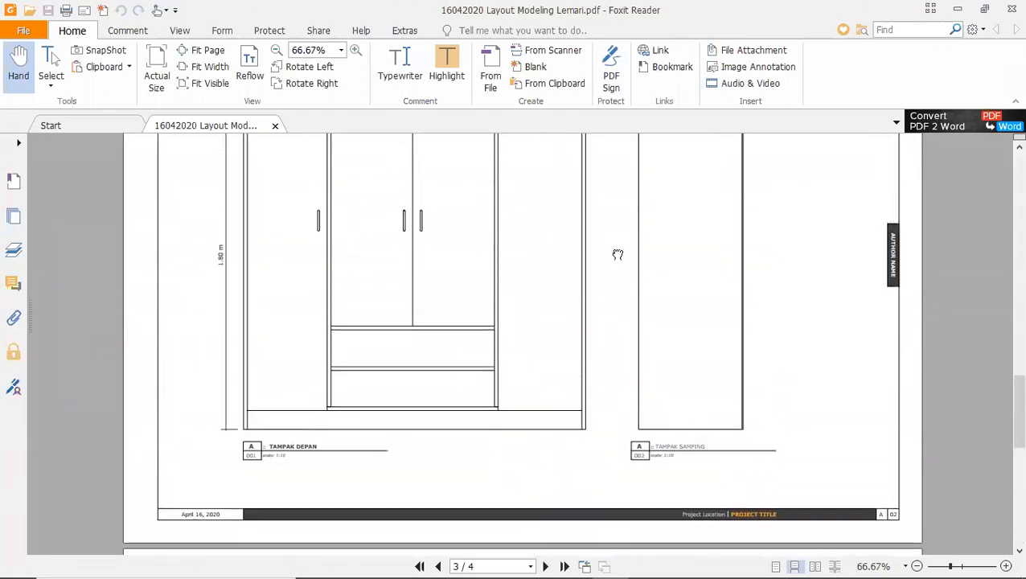
{"action": "scroll", "coordinate": [617, 251], "scroll_direction": "up", "scroll_amount": 9}
{"action": "scroll", "coordinate": [624, 322], "scroll_direction": "up", "scroll_amount": 10}
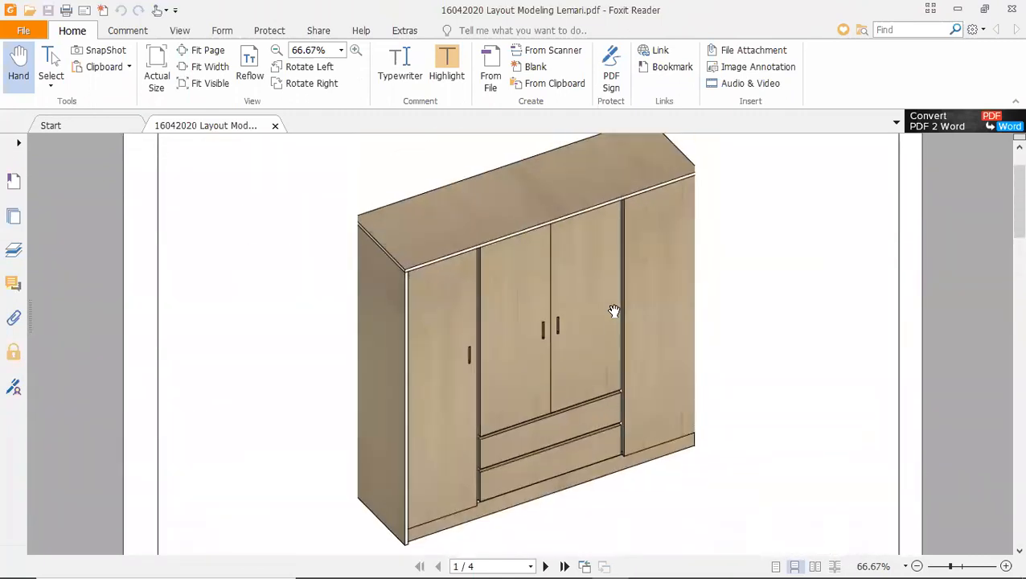
Step: Review the wardrobe's exterior, interior and elevation pages again at 50% zoom, ending on the cover page
{"action": "scroll", "coordinate": [613, 310], "scroll_direction": "down", "scroll_amount": 1, "text": "ctrl"}
{"action": "scroll", "coordinate": [611, 322], "scroll_direction": "down", "scroll_amount": 2}
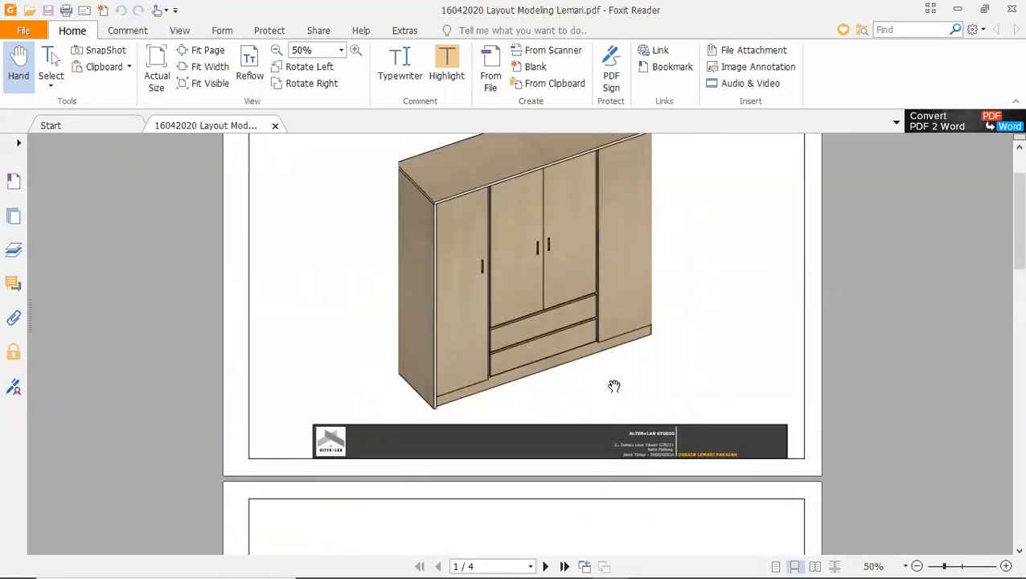
{"action": "scroll", "coordinate": [628, 363], "scroll_direction": "down", "scroll_amount": 6}
{"action": "scroll", "coordinate": [578, 416], "scroll_direction": "down", "scroll_amount": 5}
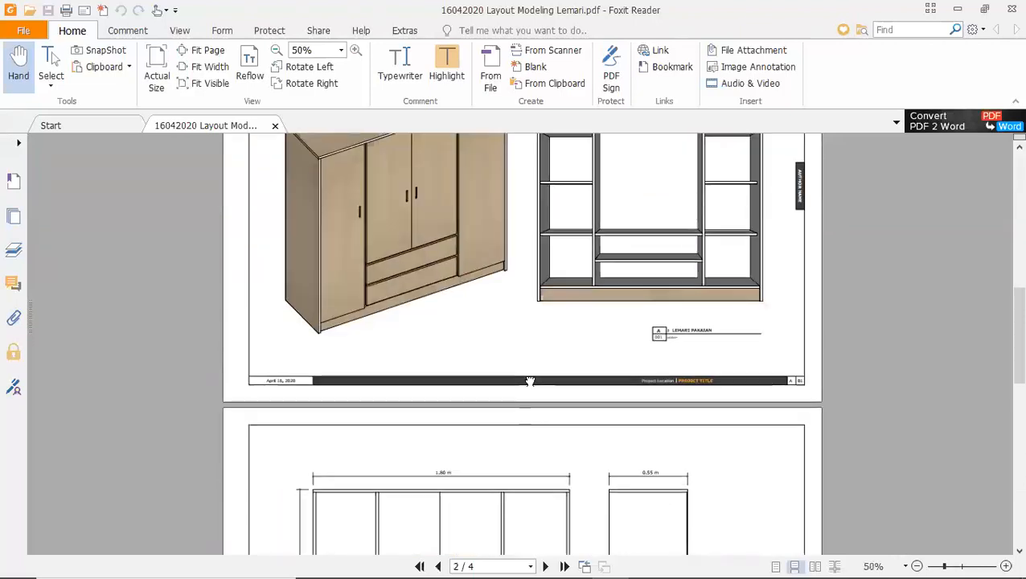
{"action": "scroll", "coordinate": [546, 349], "scroll_direction": "down", "scroll_amount": 1}
{"action": "scroll", "coordinate": [545, 349], "scroll_direction": "down", "scroll_amount": 5}
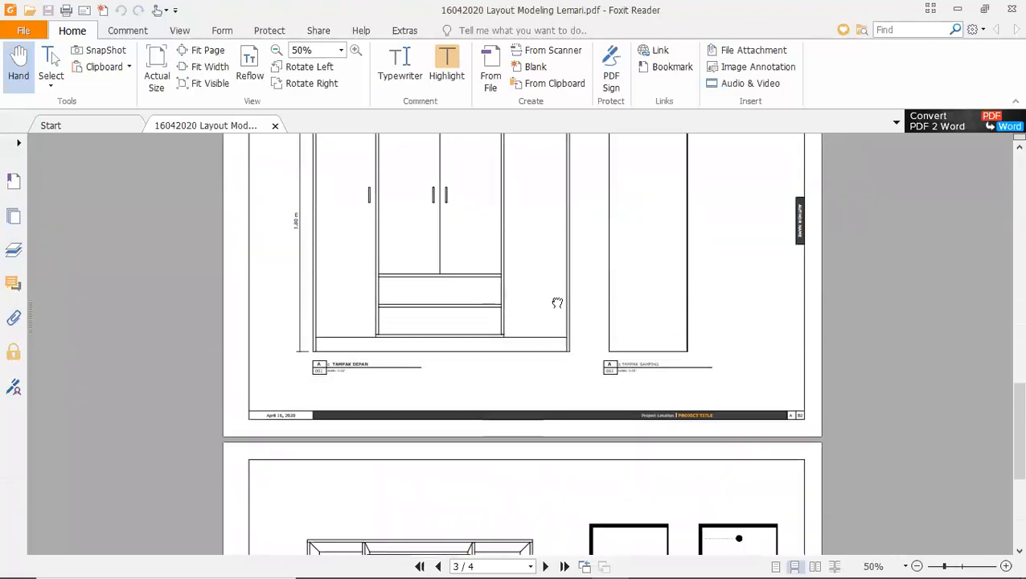
{"action": "scroll", "coordinate": [557, 218], "scroll_direction": "down", "scroll_amount": 1}
{"action": "scroll", "coordinate": [563, 248], "scroll_direction": "up", "scroll_amount": 4}
{"action": "scroll", "coordinate": [568, 259], "scroll_direction": "up", "scroll_amount": 5}
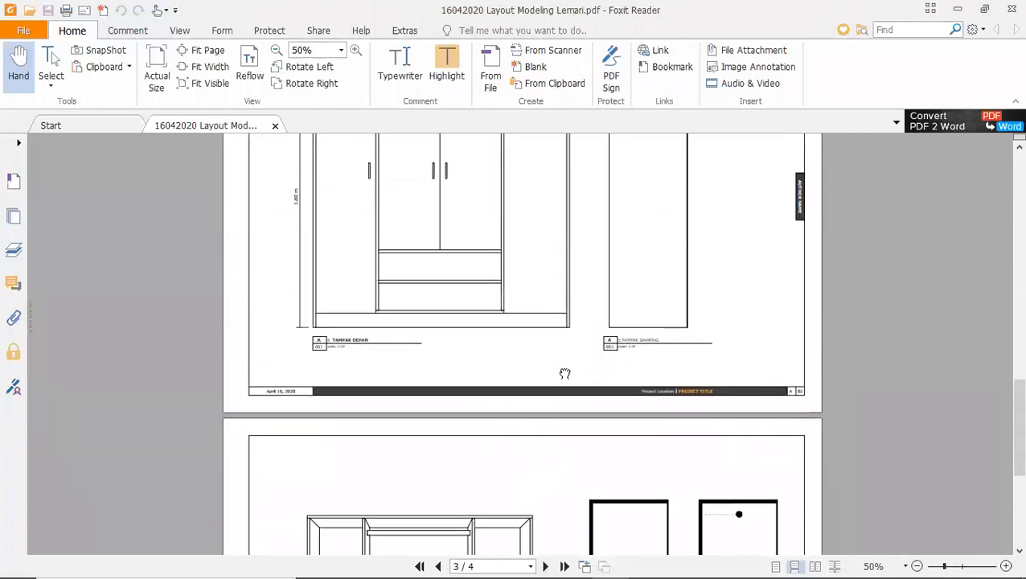
{"action": "scroll", "coordinate": [582, 345], "scroll_direction": "up", "scroll_amount": 6}
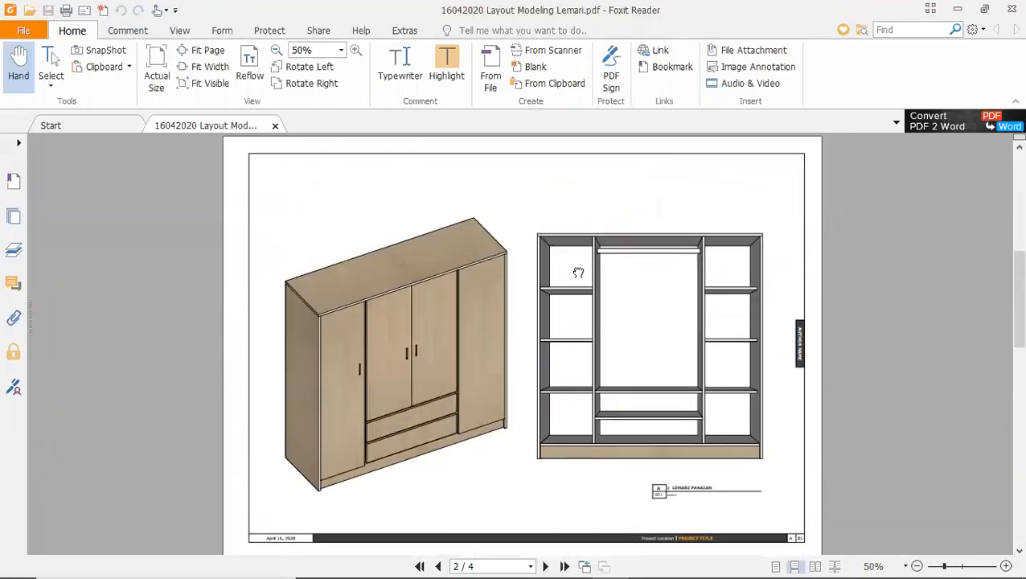
{"action": "scroll", "coordinate": [589, 249], "scroll_direction": "up", "scroll_amount": 2}
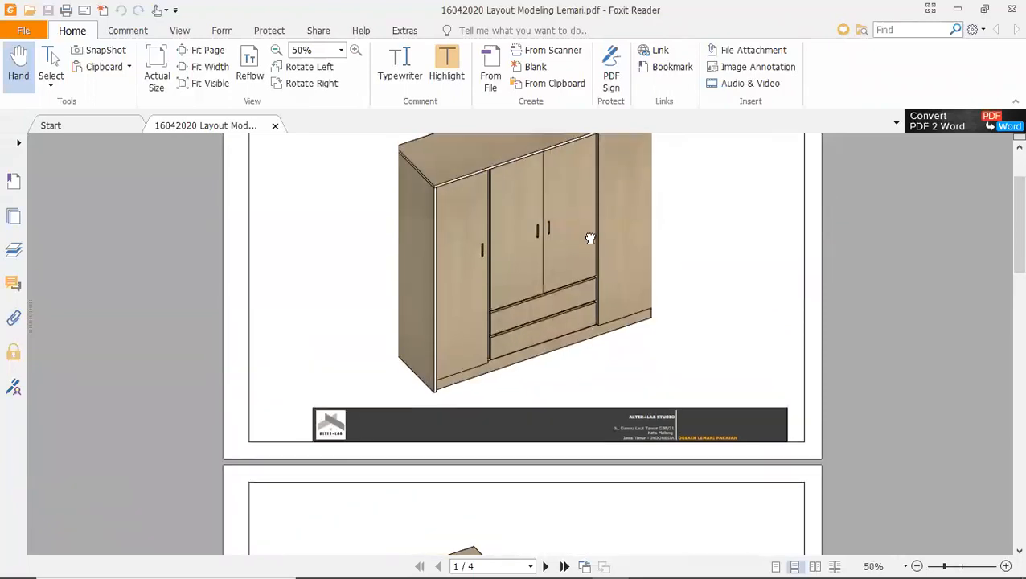
{"action": "scroll", "coordinate": [591, 238], "scroll_direction": "up", "scroll_amount": 3}
Step: Switch to the finished wardrobe model in SketchUp and inspect its front and both sides from several angles
{"action": "mouse_move", "coordinate": [688, 559]}
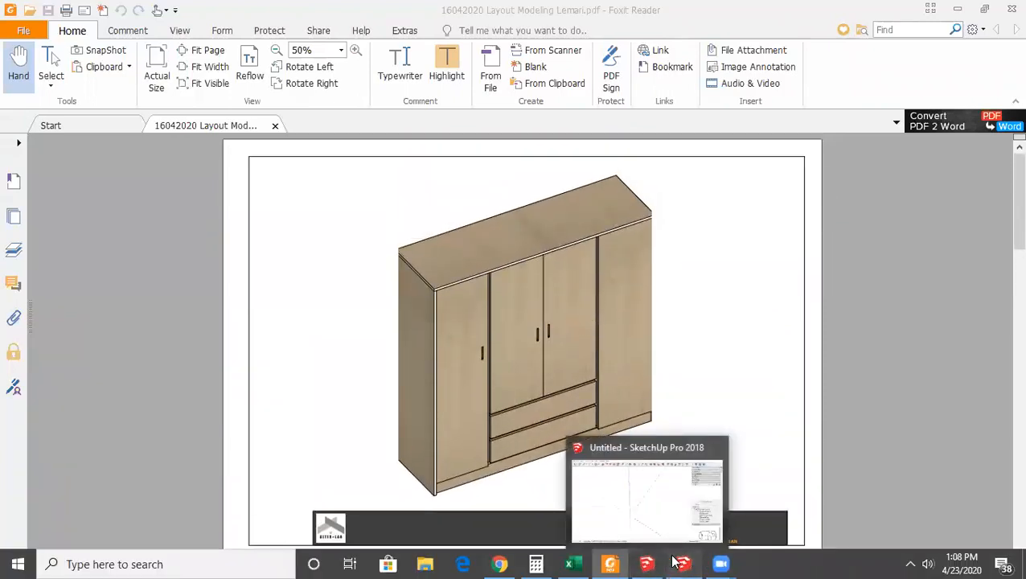
{"action": "left_click", "coordinate": [684, 564]}
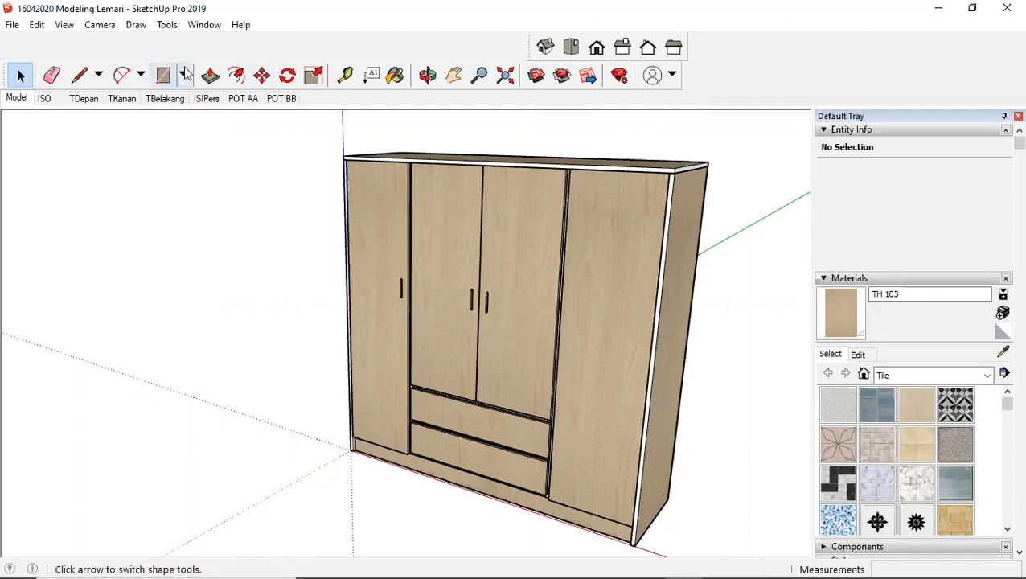
{"action": "middle_click_drag", "start_coordinate": [346, 245], "coordinate": [345, 324]}
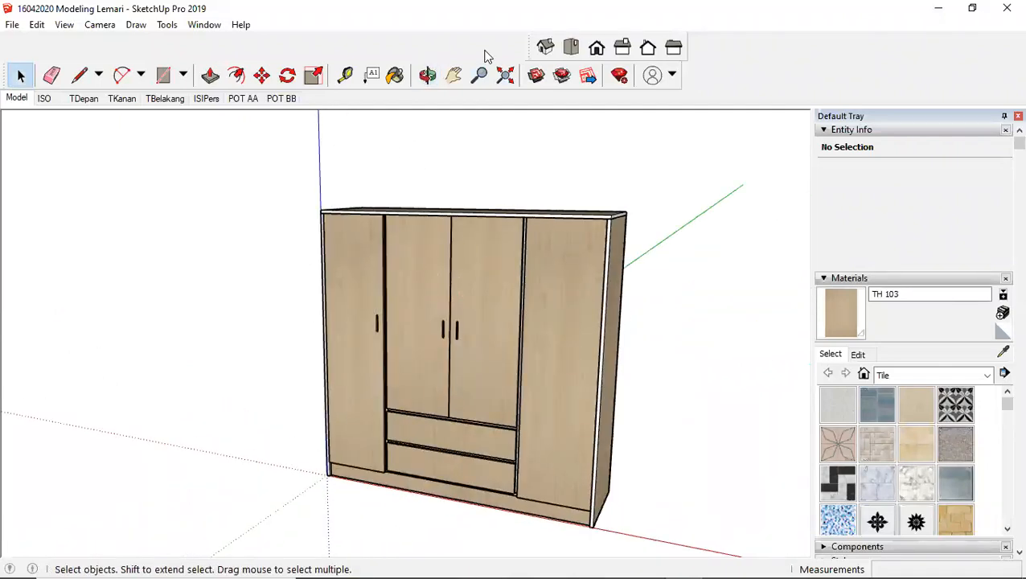
{"action": "middle_click_drag", "start_coordinate": [247, 227], "coordinate": [338, 214]}
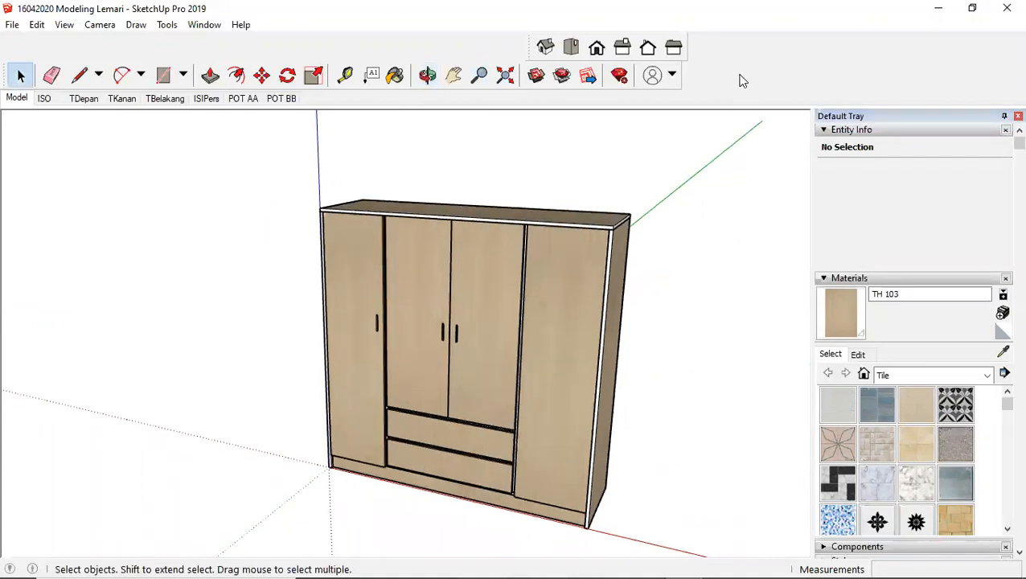
{"action": "middle_click_drag", "start_coordinate": [358, 232], "coordinate": [592, 260]}
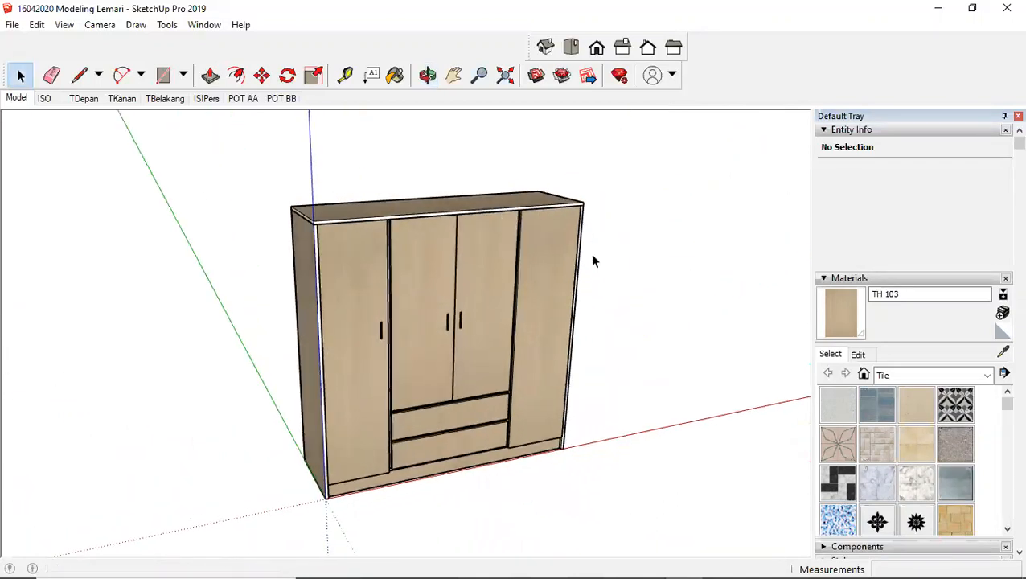
{"action": "middle_click_drag", "start_coordinate": [591, 293], "coordinate": [538, 299]}
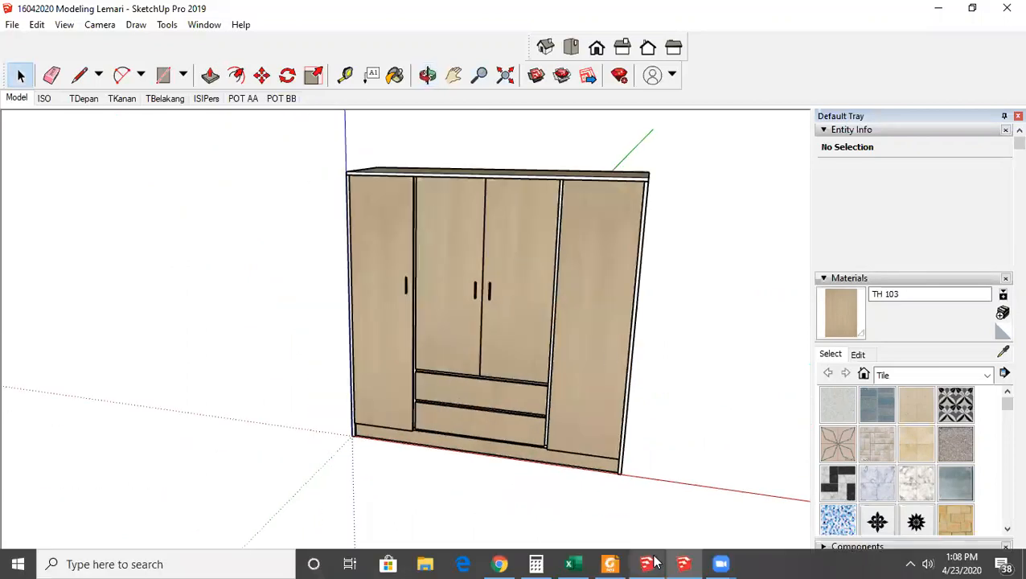
Step: Switch to the untitled SketchUp model and check its length unit and precision in the model's unit settings
{"action": "left_click", "coordinate": [654, 562]}
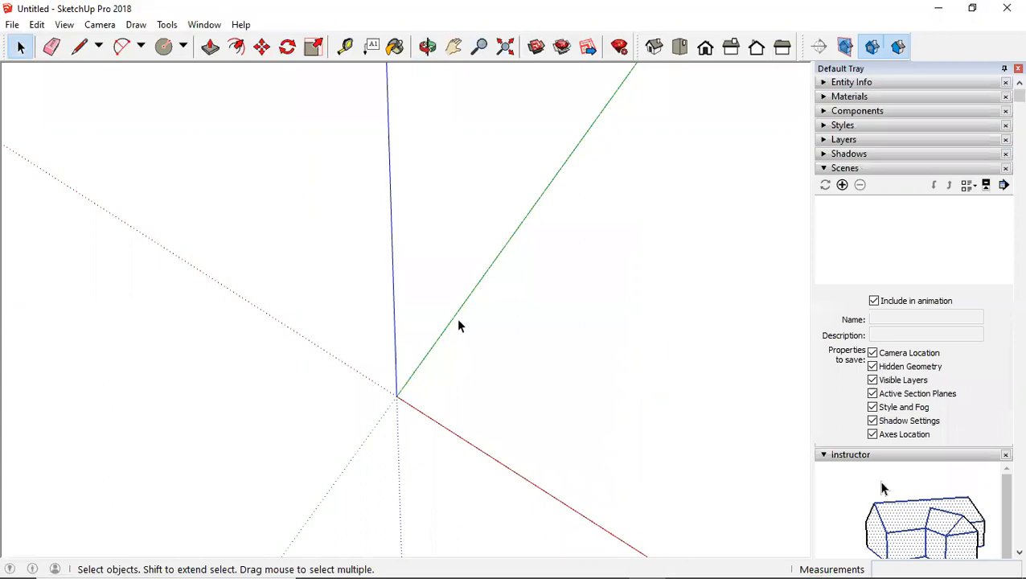
{"action": "middle_click_drag", "start_coordinate": [424, 403], "coordinate": [529, 369]}
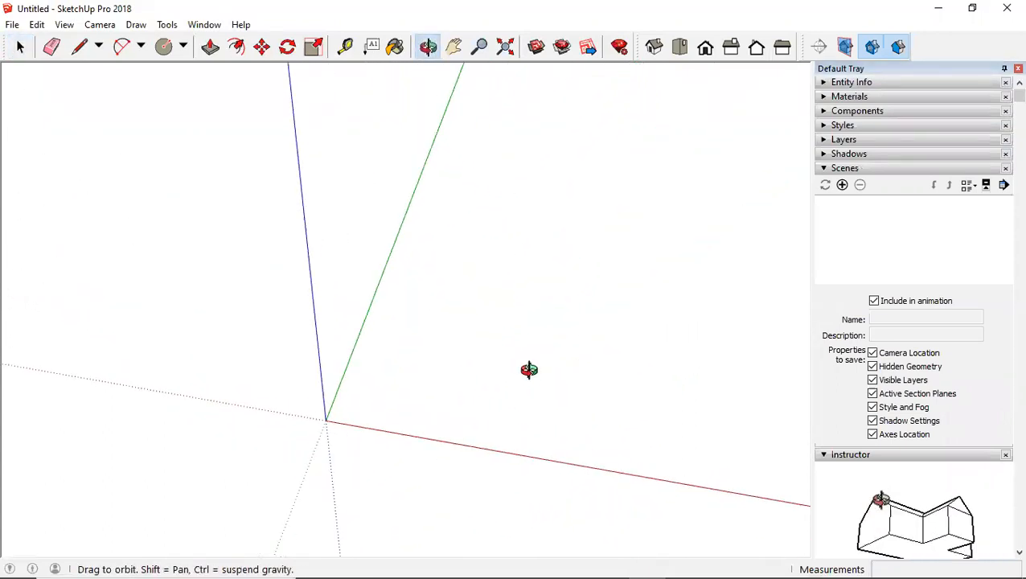
{"action": "left_click", "coordinate": [207, 25]}
{"action": "left_click", "coordinate": [567, 135]}
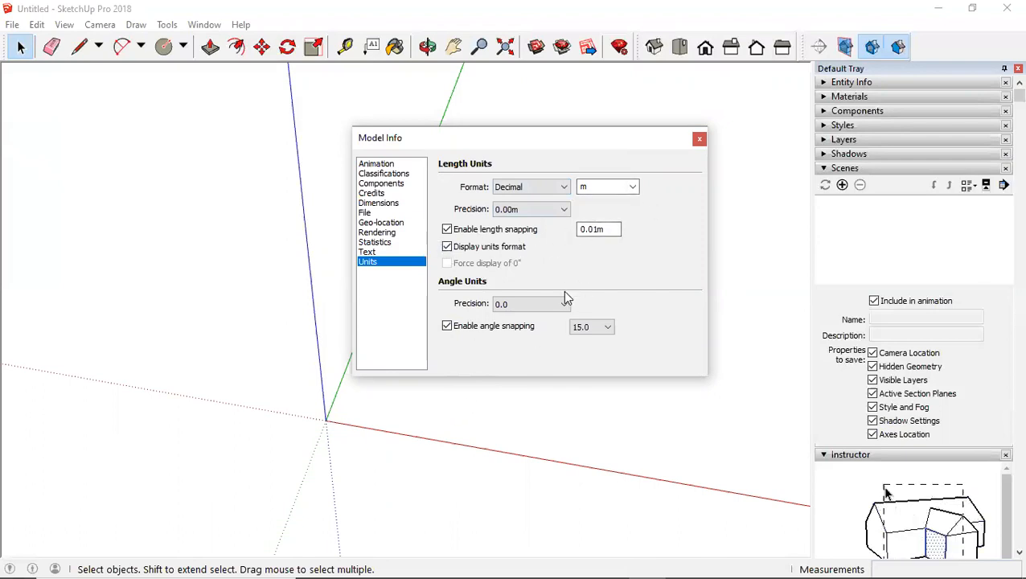
{"action": "left_click", "coordinate": [633, 188]}
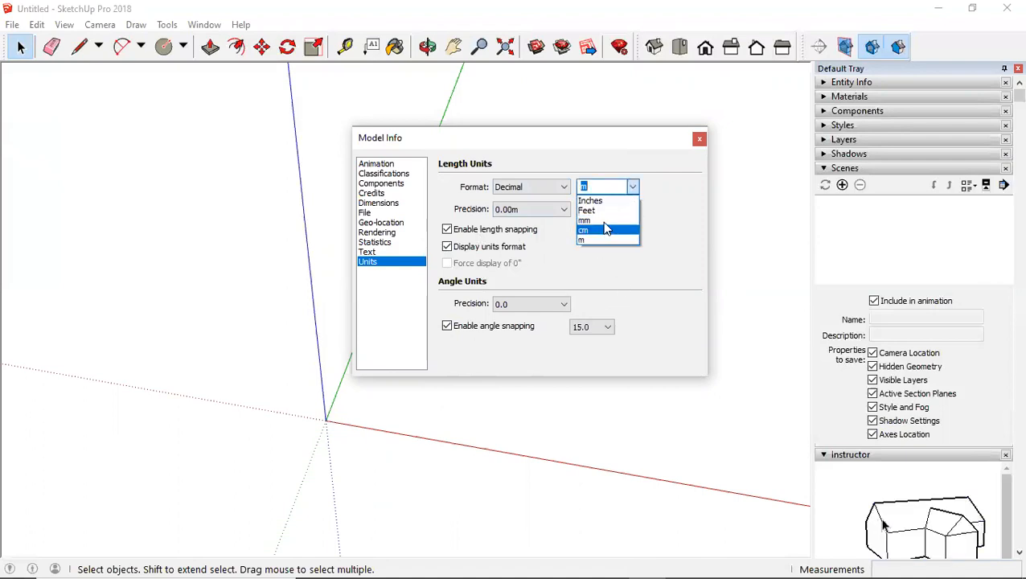
{"action": "left_click", "coordinate": [673, 198]}
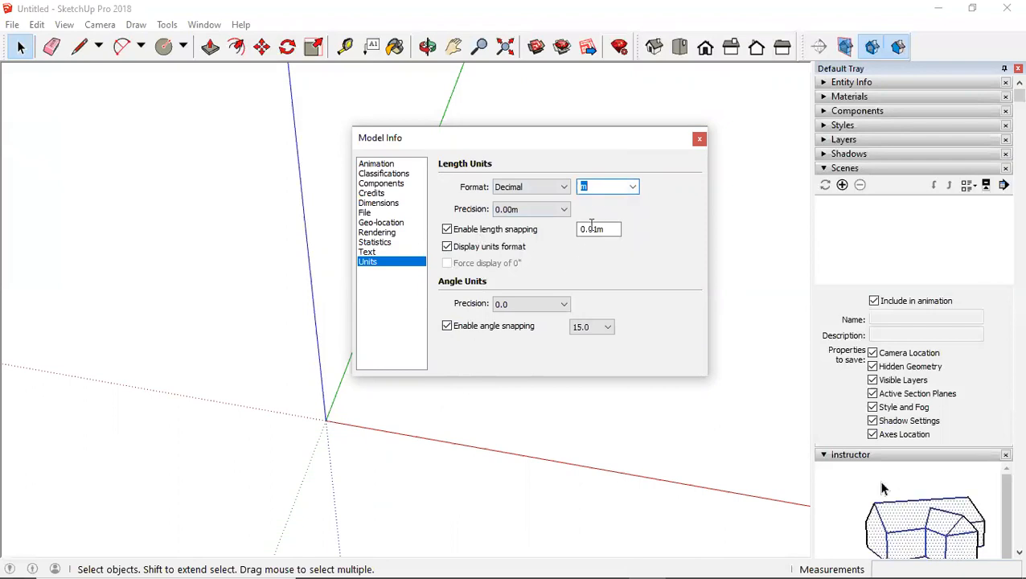
{"action": "left_click", "coordinate": [695, 142]}
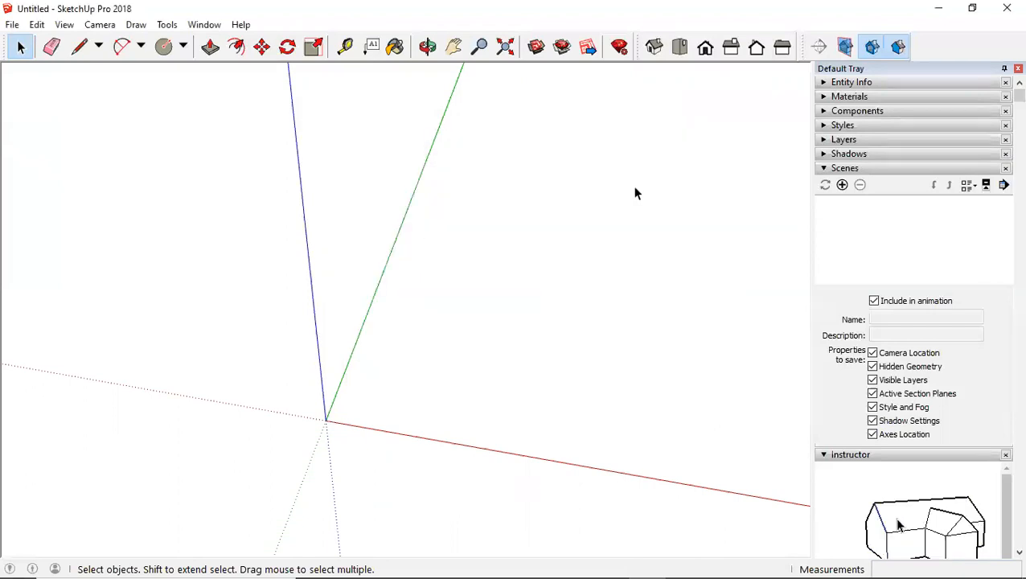
{"action": "middle_click_drag", "start_coordinate": [320, 382], "coordinate": [379, 404]}
{"action": "scroll", "coordinate": [397, 372], "scroll_direction": "down", "scroll_amount": 4}
{"action": "scroll", "coordinate": [428, 372], "scroll_direction": "up", "scroll_amount": 3}
{"action": "scroll", "coordinate": [428, 368], "scroll_direction": "up", "scroll_amount": 3}
{"action": "scroll", "coordinate": [430, 386], "scroll_direction": "down", "scroll_amount": 4}
{"action": "scroll", "coordinate": [423, 407], "scroll_direction": "up", "scroll_amount": 2}
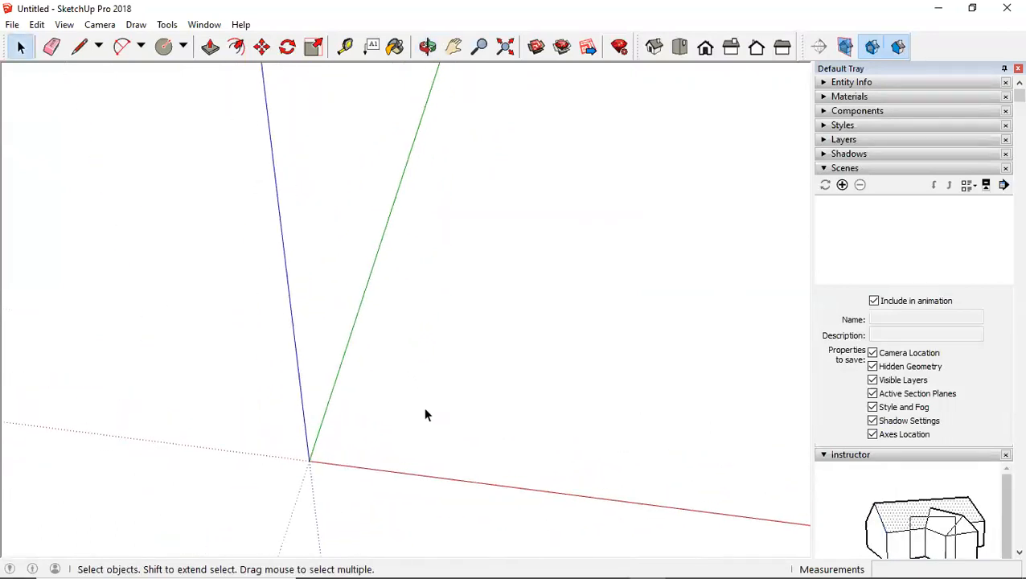
{"action": "middle_click_drag", "start_coordinate": [401, 435], "coordinate": [458, 373]}
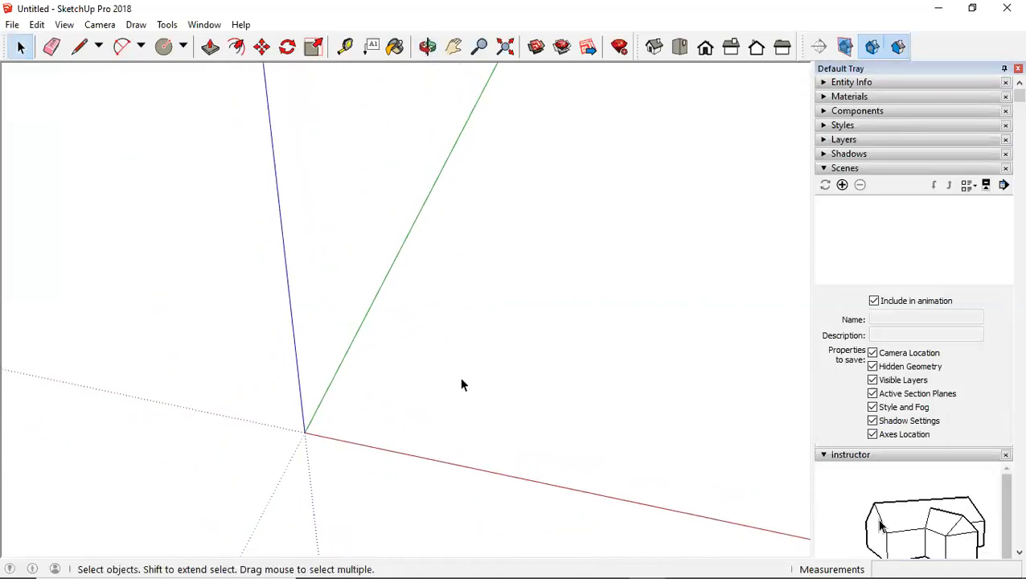
{"action": "key", "text": "t"}
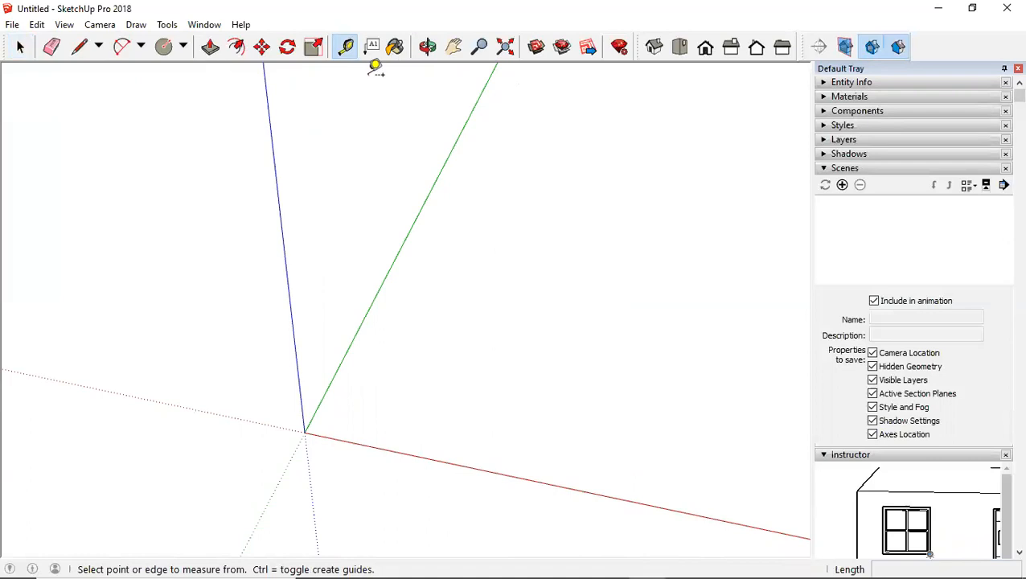
{"action": "left_click", "coordinate": [423, 456]}
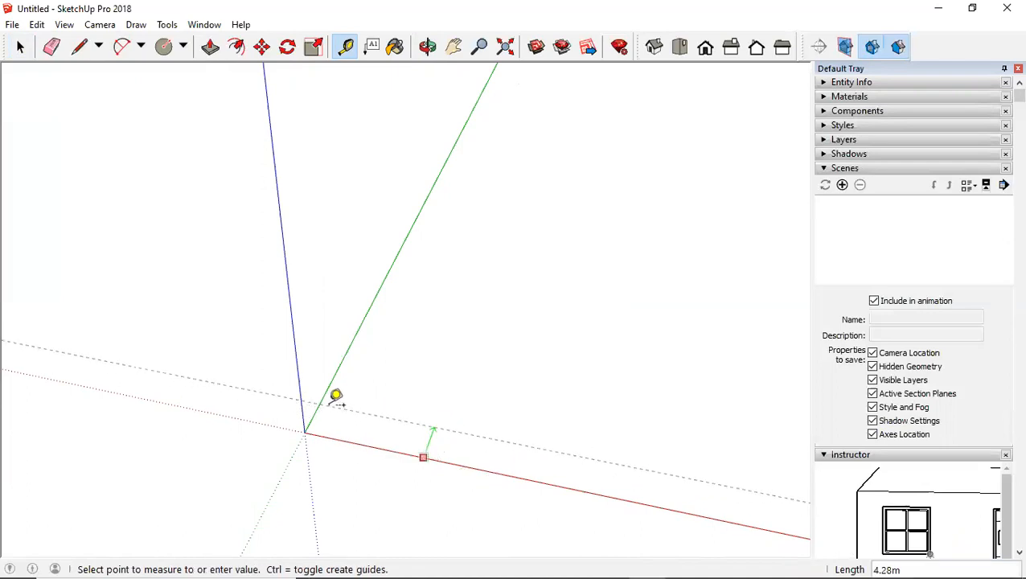
{"action": "key", "text": "space"}
{"action": "key", "text": "t"}
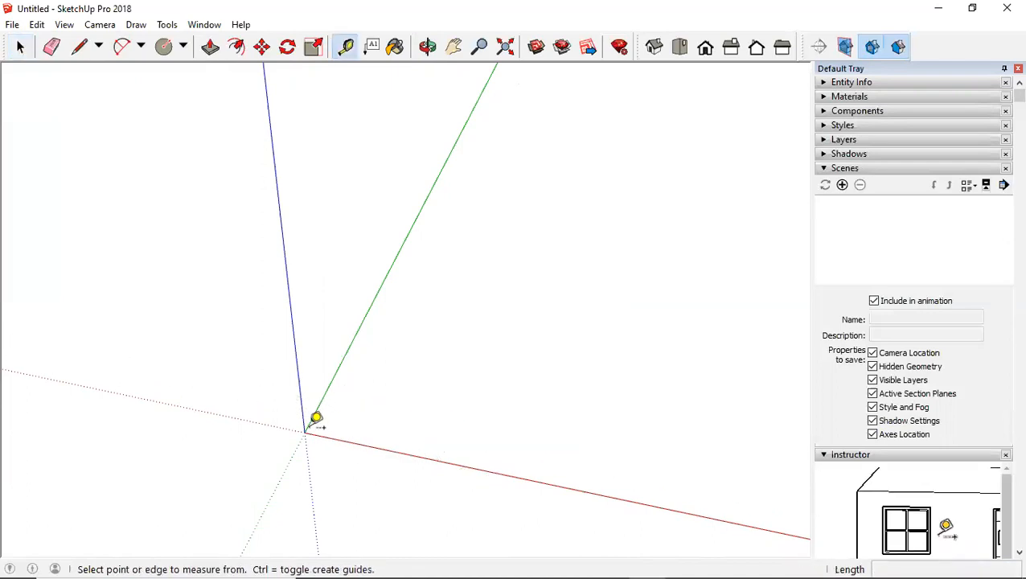
{"action": "left_click", "coordinate": [305, 431]}
{"action": "key", "text": "Escape"}
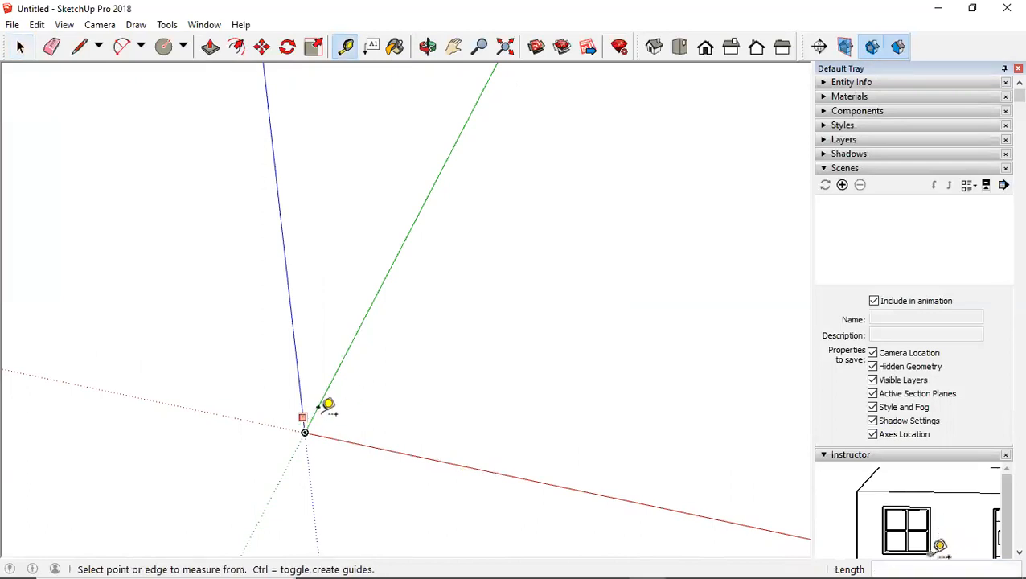
{"action": "scroll", "coordinate": [308, 431], "scroll_direction": "up", "scroll_amount": 5}
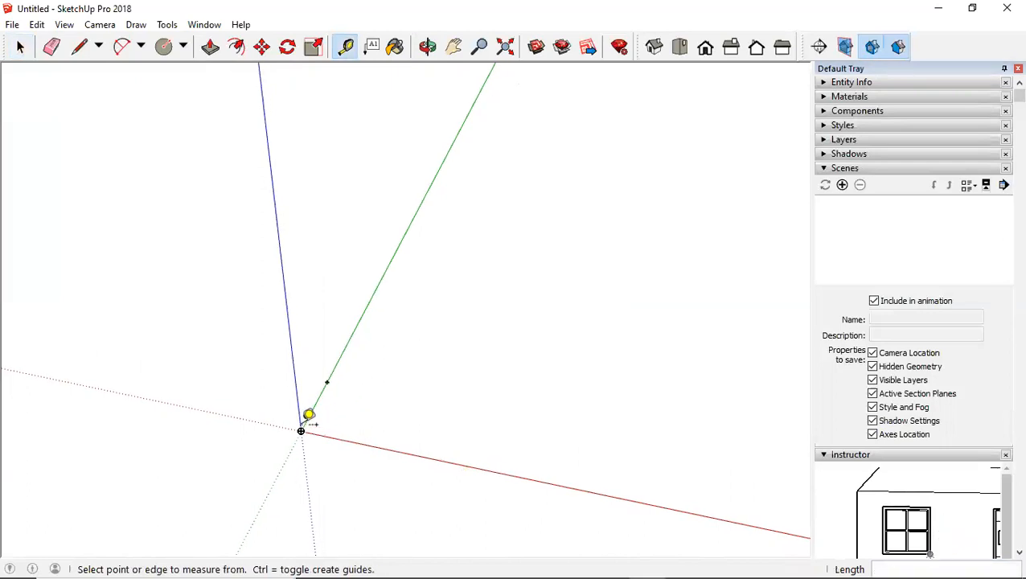
{"action": "key", "text": "e"}
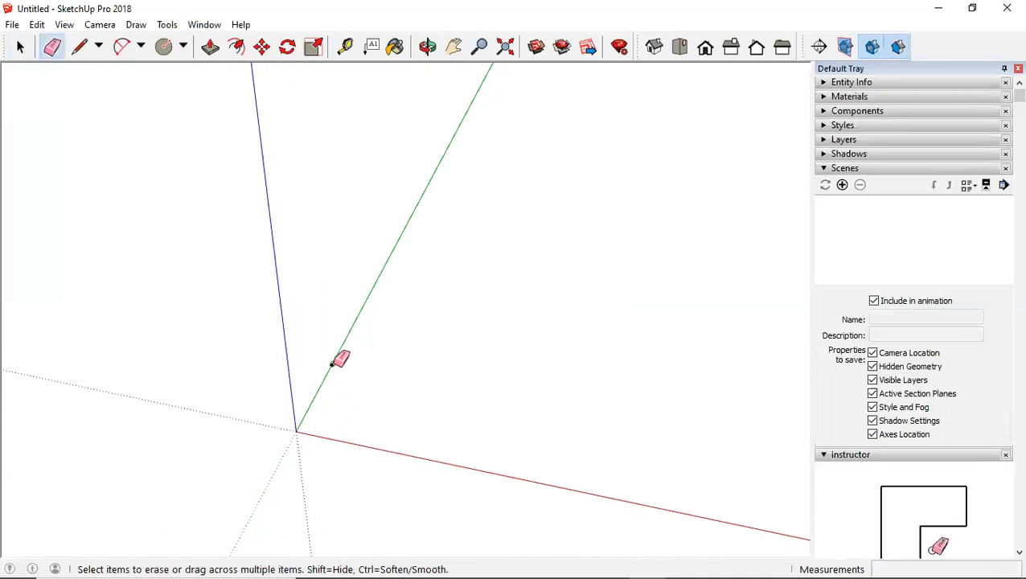
Step: Place a guide line parallel to the red axis, offset 0.55 m along the green axis
{"action": "scroll", "coordinate": [380, 351], "scroll_direction": "down", "scroll_amount": 4}
{"action": "key", "text": "t"}
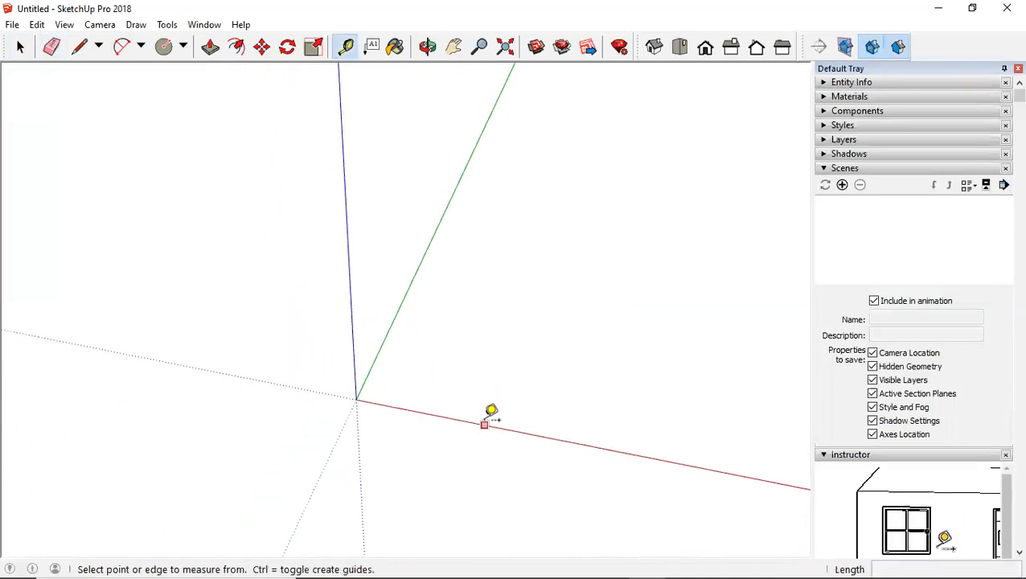
{"action": "left_click", "coordinate": [484, 424]}
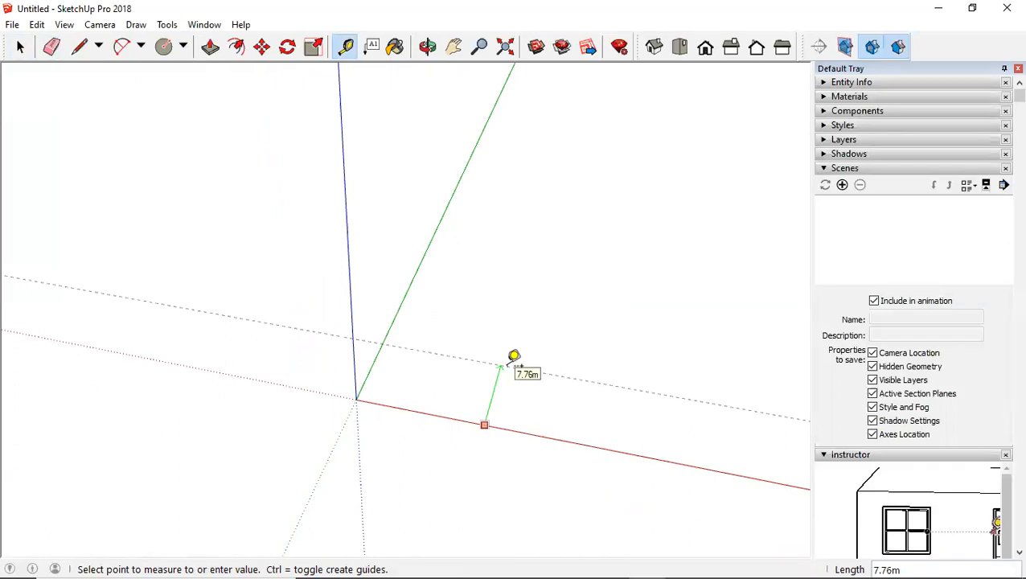
{"action": "type", "text": "0.3"}
{"action": "key", "text": "Return"}
{"action": "scroll", "coordinate": [373, 378], "scroll_direction": "up", "scroll_amount": 5}
{"action": "key", "text": "space"}
{"action": "scroll", "coordinate": [367, 386], "scroll_direction": "up", "scroll_amount": 3}
{"action": "middle_click_drag", "start_coordinate": [366, 392], "coordinate": [441, 359]}
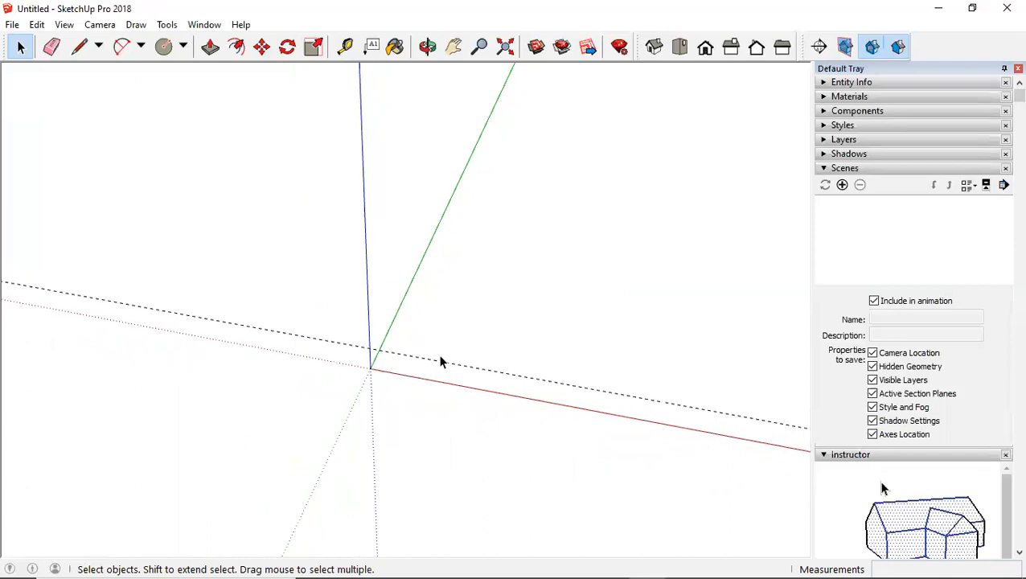
{"action": "key", "text": "t"}
{"action": "key", "text": "l"}
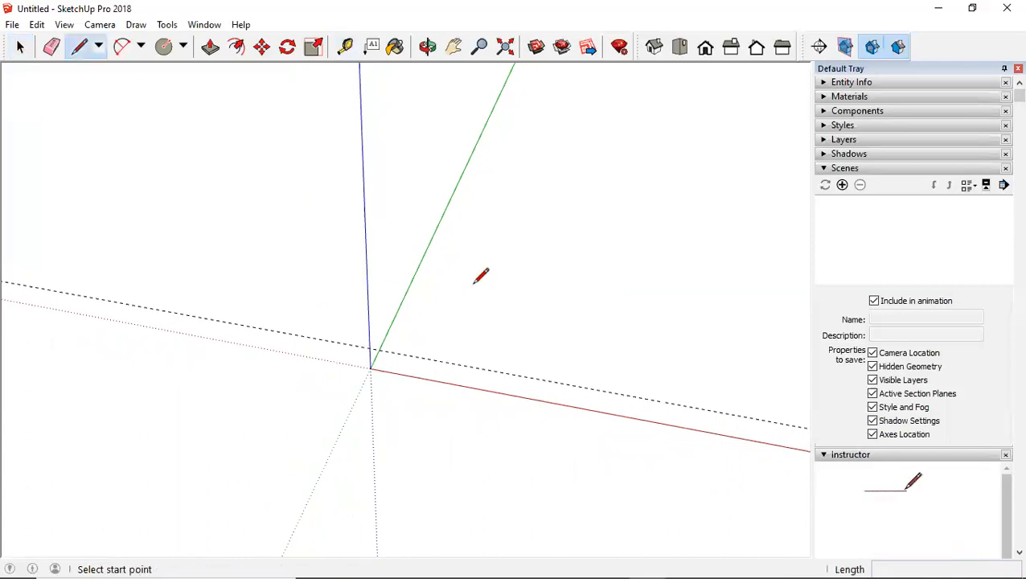
{"action": "key", "text": "m"}
{"action": "key", "text": "space"}
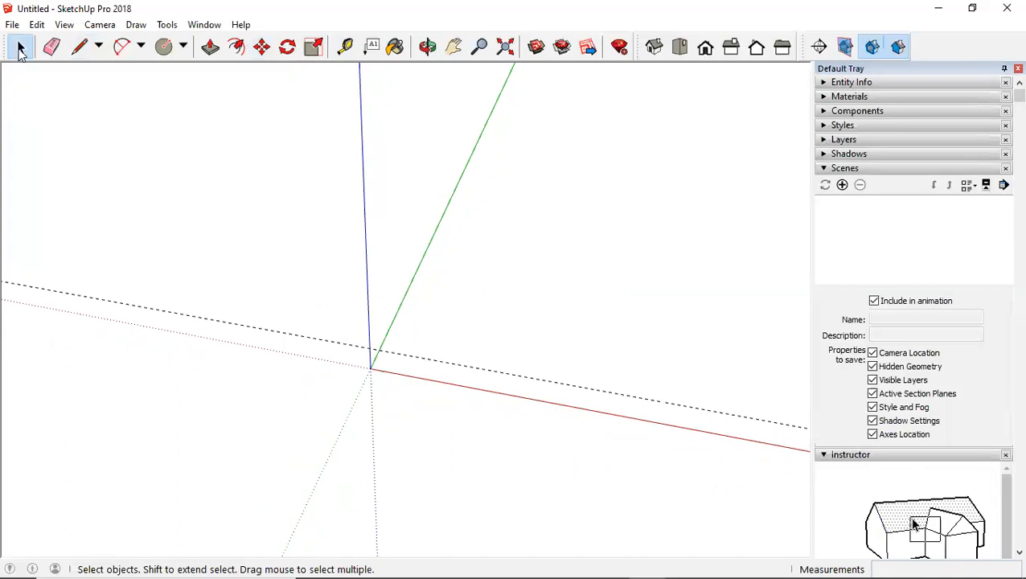
Step: Place a second guide line parallel to the green axis, offset 1.8 m along the red axis
{"action": "middle_click_drag", "start_coordinate": [431, 359], "coordinate": [266, 366]}
{"action": "scroll", "coordinate": [191, 327], "scroll_direction": "up", "scroll_amount": 4}
{"action": "scroll", "coordinate": [265, 367], "scroll_direction": "up", "scroll_amount": 4}
{"action": "scroll", "coordinate": [307, 407], "scroll_direction": "down", "scroll_amount": 3}
{"action": "scroll", "coordinate": [330, 412], "scroll_direction": "down", "scroll_amount": 4}
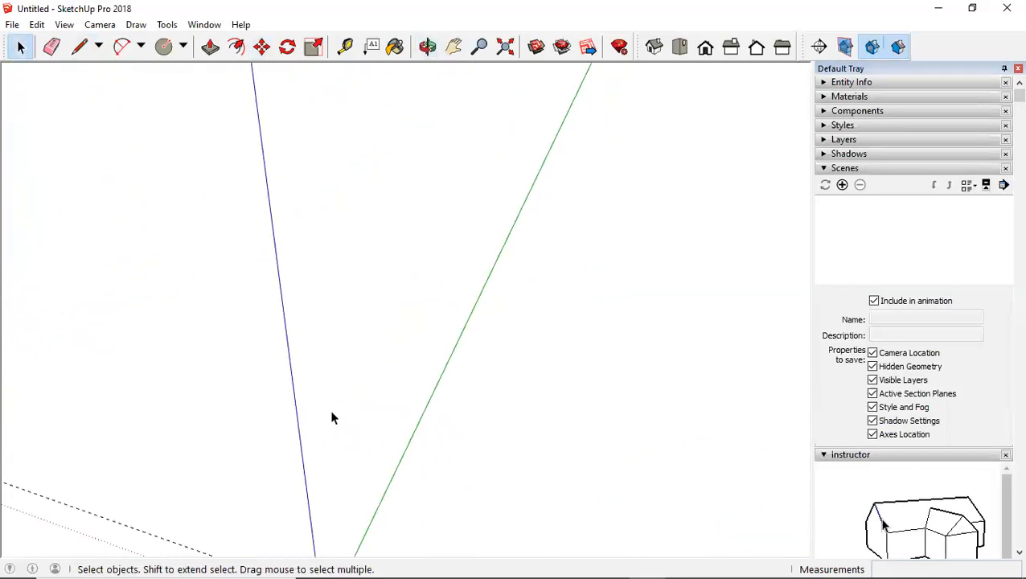
{"action": "middle_click_drag", "start_coordinate": [318, 455], "coordinate": [285, 304], "text": "shift"}
{"action": "scroll", "coordinate": [326, 394], "scroll_direction": "up", "scroll_amount": 3}
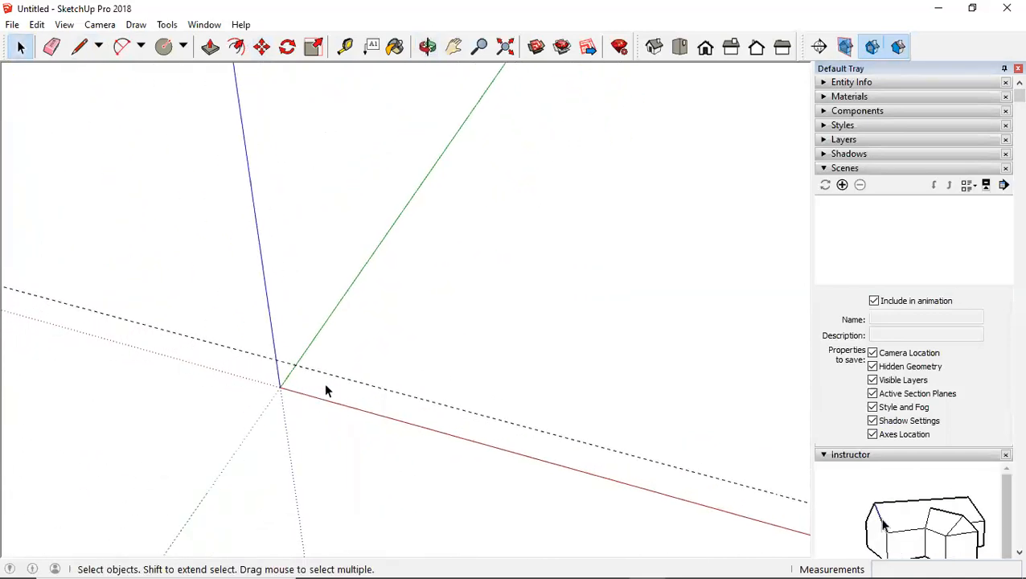
{"action": "key", "text": "t"}
{"action": "left_click", "coordinate": [311, 324]}
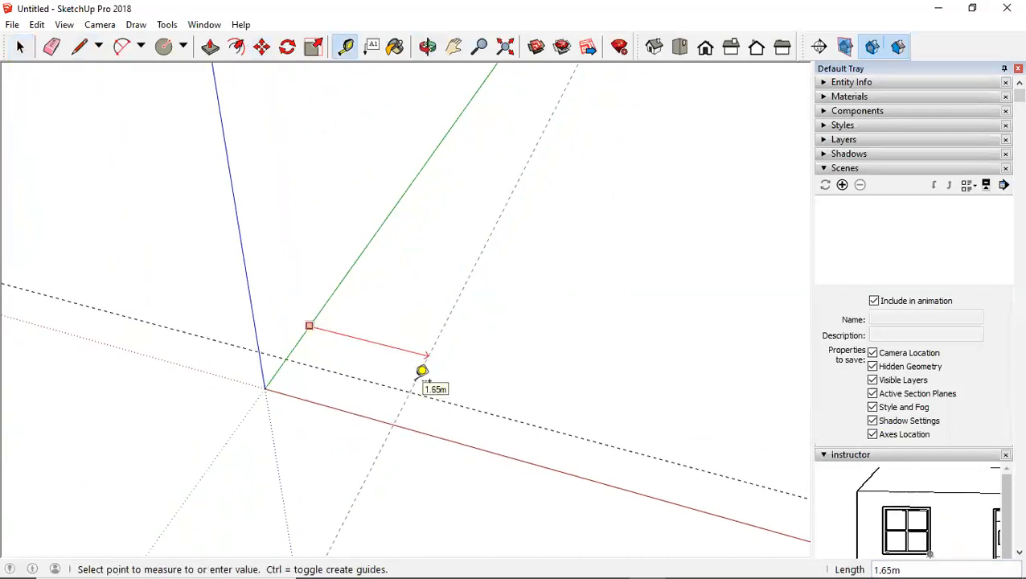
{"action": "key", "text": "space"}
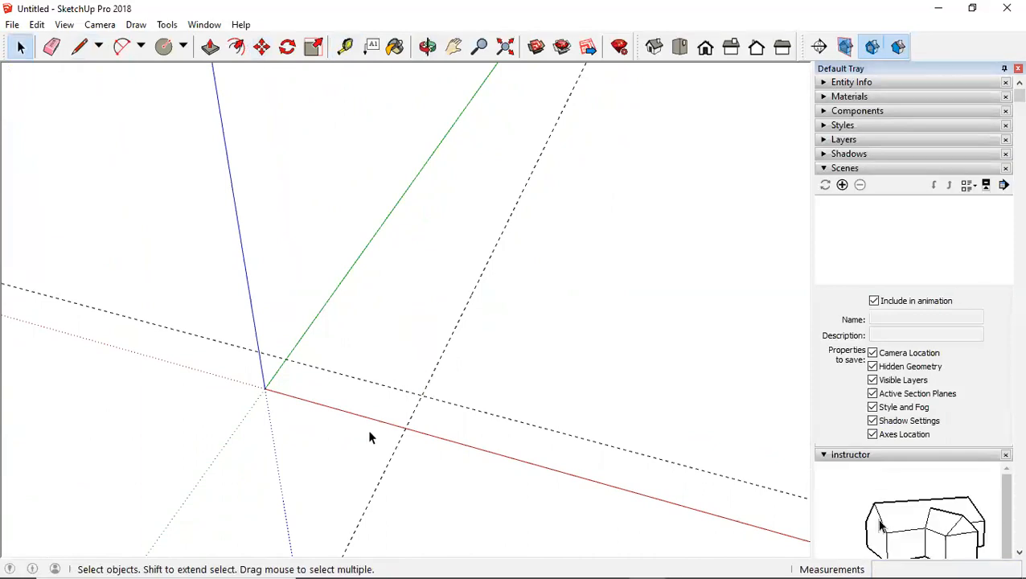
Step: Draw the wardrobe's base rectangle from the origin to the intersection of the two guide lines
{"action": "key", "text": "r"}
{"action": "left_click", "coordinate": [265, 388]}
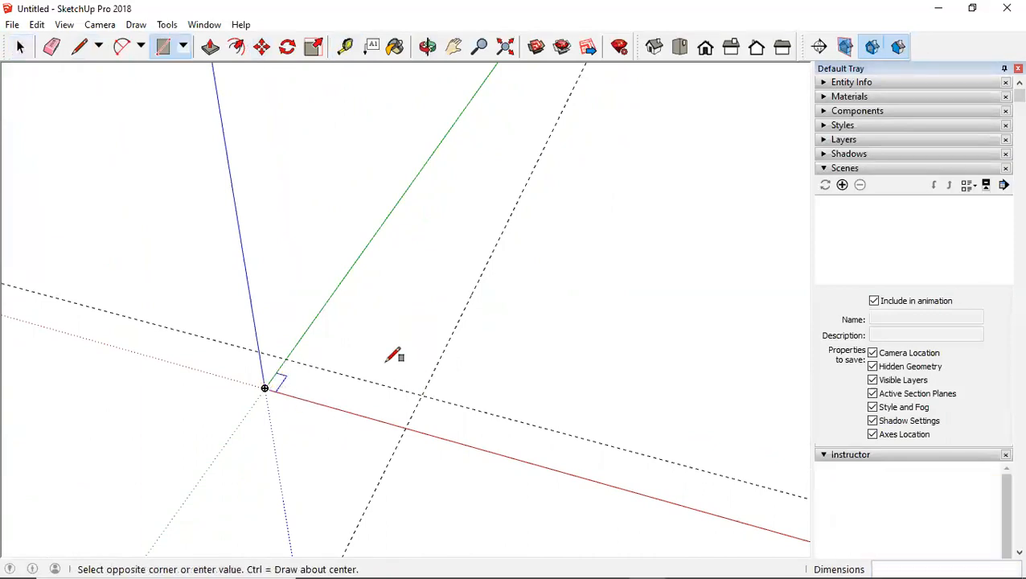
{"action": "left_click", "coordinate": [432, 395]}
{"action": "key", "text": "space"}
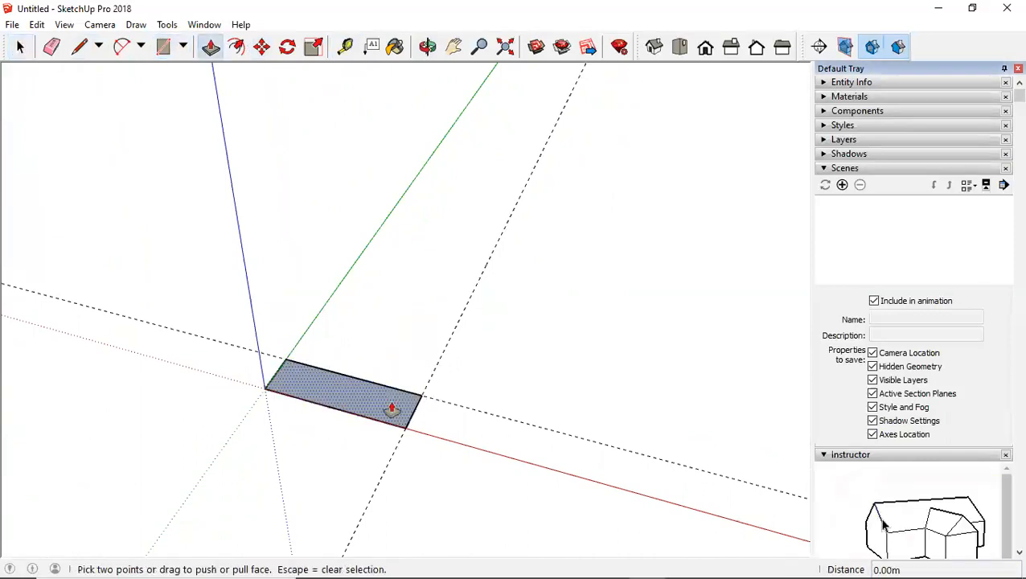
Step: Extrude the base rectangle upward 1.8 m with Push/Pull
{"action": "key", "text": "p"}
{"action": "left_click", "coordinate": [391, 398]}
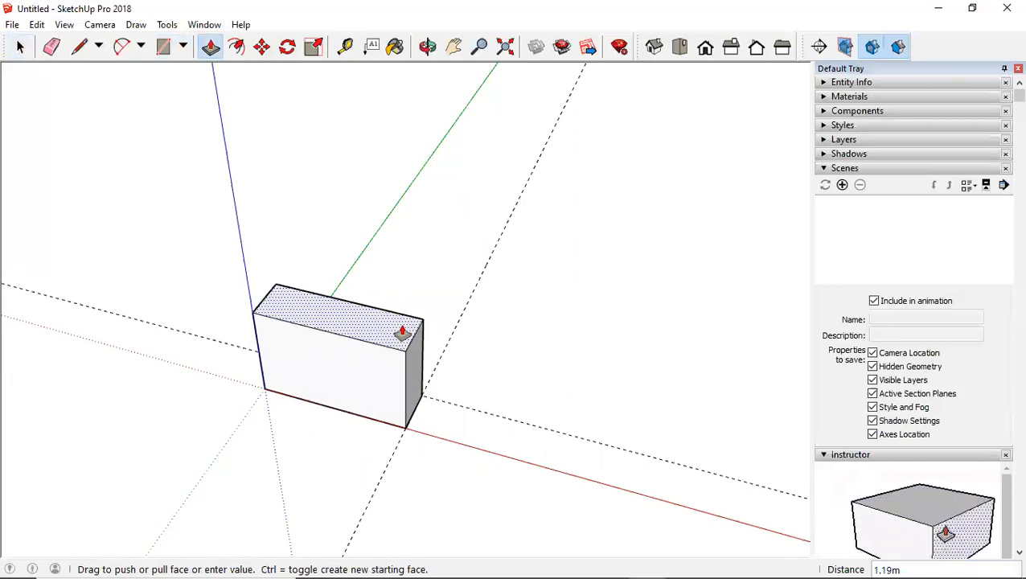
{"action": "type", "text": "1.8"}
{"action": "key", "text": "Return"}
{"action": "key", "text": "space"}
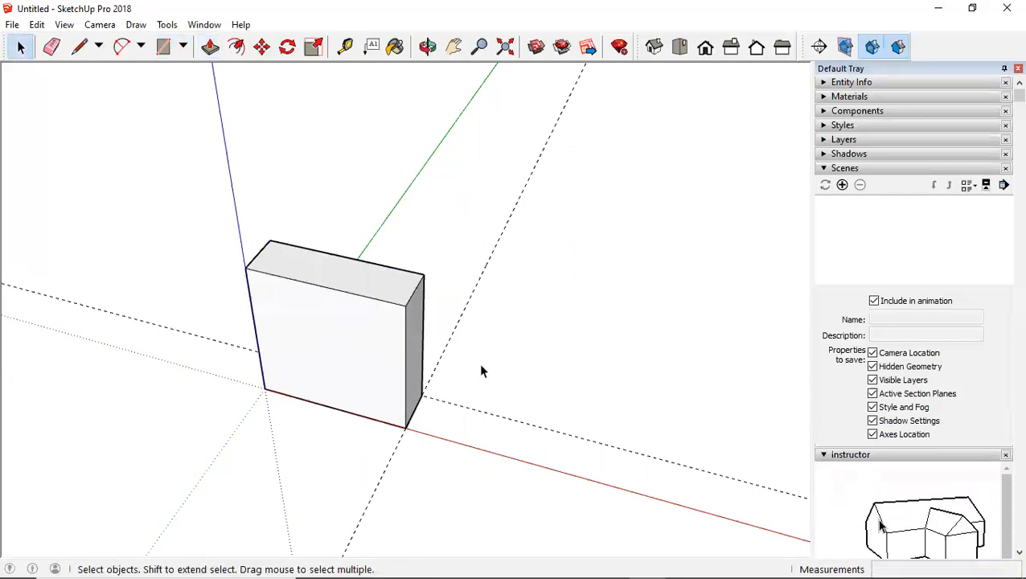
Step: Select all faces and edges of the wardrobe box and make them a group
{"action": "key", "text": "o"}
{"action": "left_click_drag", "start_coordinate": [389, 385], "coordinate": [474, 317]}
{"action": "key", "text": "space"}
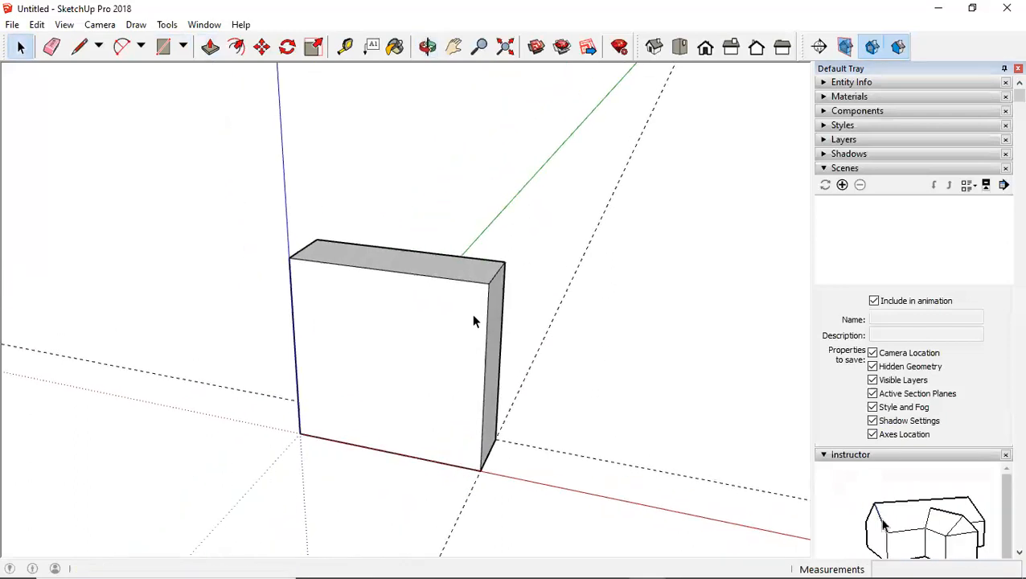
{"action": "triple_click", "coordinate": [451, 343]}
{"action": "right_click", "coordinate": [451, 344]}
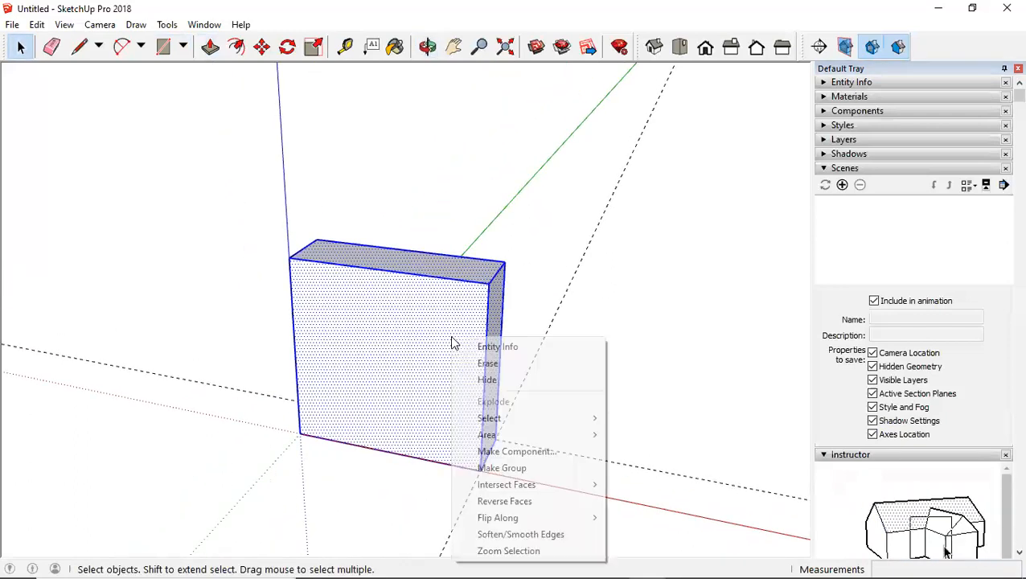
{"action": "left_click", "coordinate": [504, 466]}
{"action": "scroll", "coordinate": [390, 386], "scroll_direction": "down", "scroll_amount": 3}
{"action": "scroll", "coordinate": [352, 369], "scroll_direction": "up", "scroll_amount": 3}
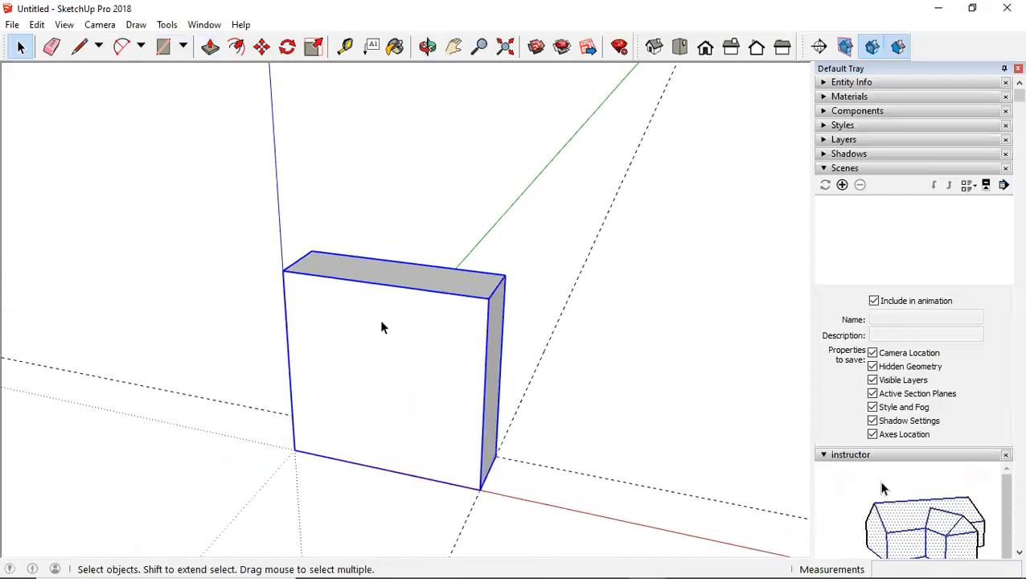
Step: Trace a 1.80 m by 0.55 m rectangle over the box's side face at the origin, outside the group
{"action": "middle_click_drag", "start_coordinate": [315, 402], "coordinate": [472, 362]}
{"action": "key", "text": "r"}
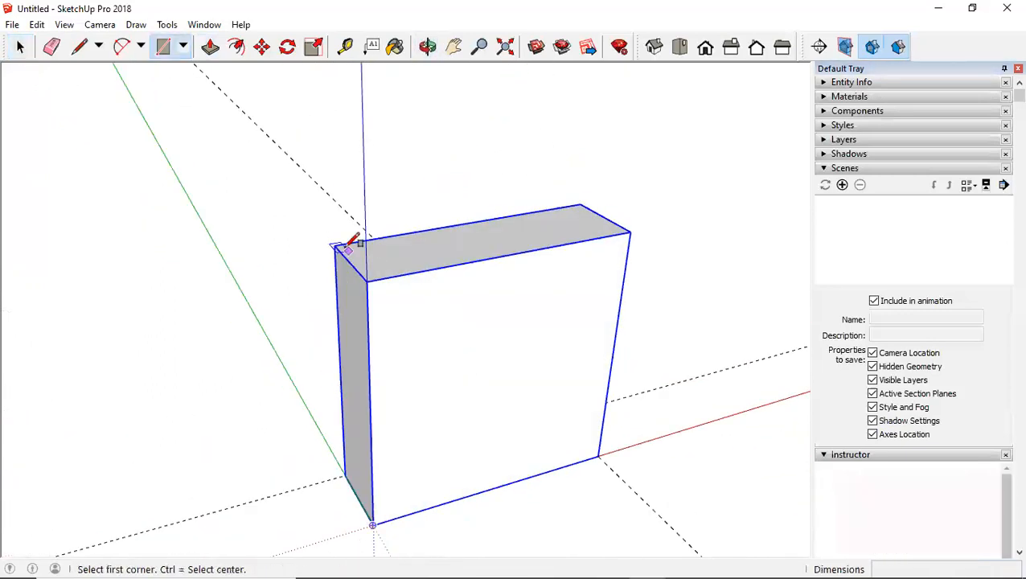
{"action": "left_click", "coordinate": [333, 245]}
{"action": "left_click", "coordinate": [372, 524]}
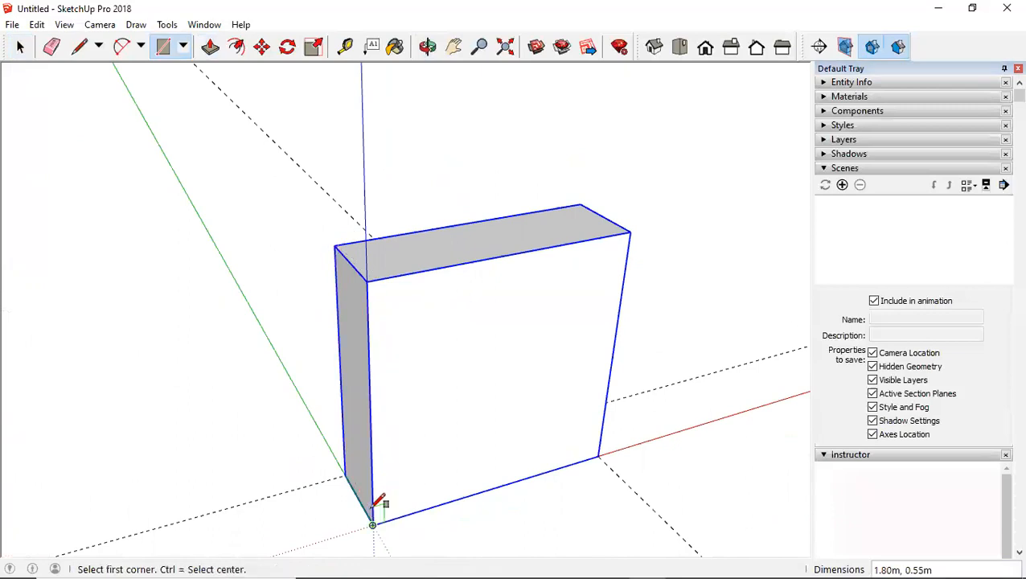
{"action": "key", "text": "space"}
Step: Push/Pull the side rectangle 0.02 m into the box to form the side panel
{"action": "scroll", "coordinate": [354, 306], "scroll_direction": "up", "scroll_amount": 2}
{"action": "left_click", "coordinate": [356, 304]}
{"action": "key", "text": "p"}
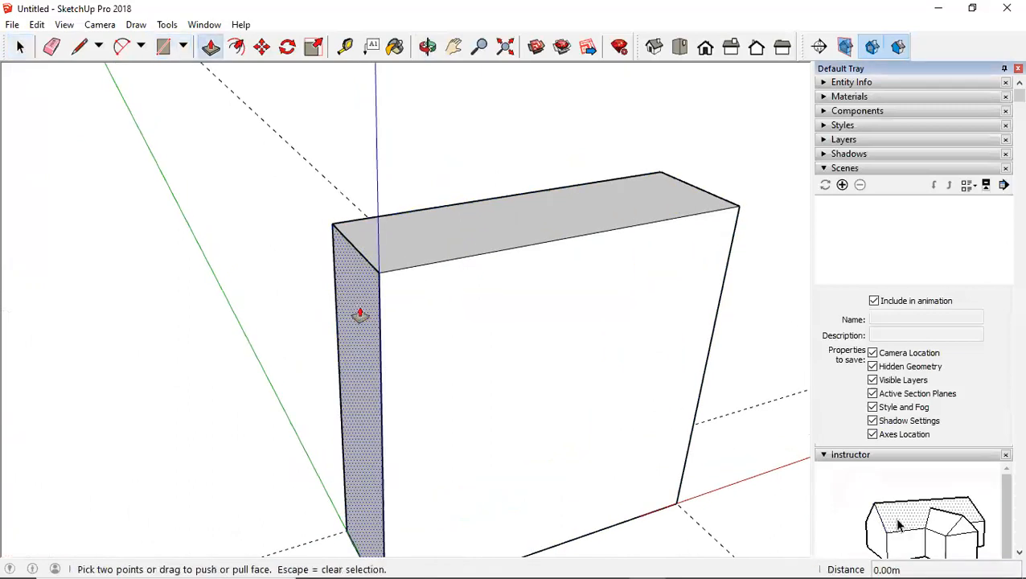
{"action": "left_click_drag", "start_coordinate": [355, 313], "coordinate": [409, 302]}
{"action": "type", "text": "0.0"}
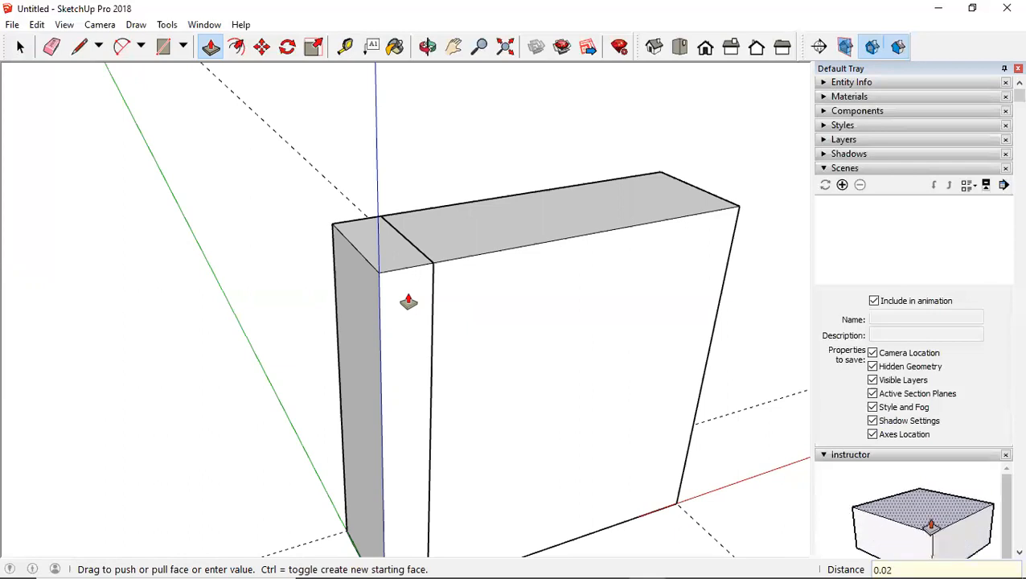
{"action": "key", "text": "Return"}
{"action": "key", "text": "space"}
Step: Select the whole side panel and make it a group
{"action": "left_click", "coordinate": [360, 313]}
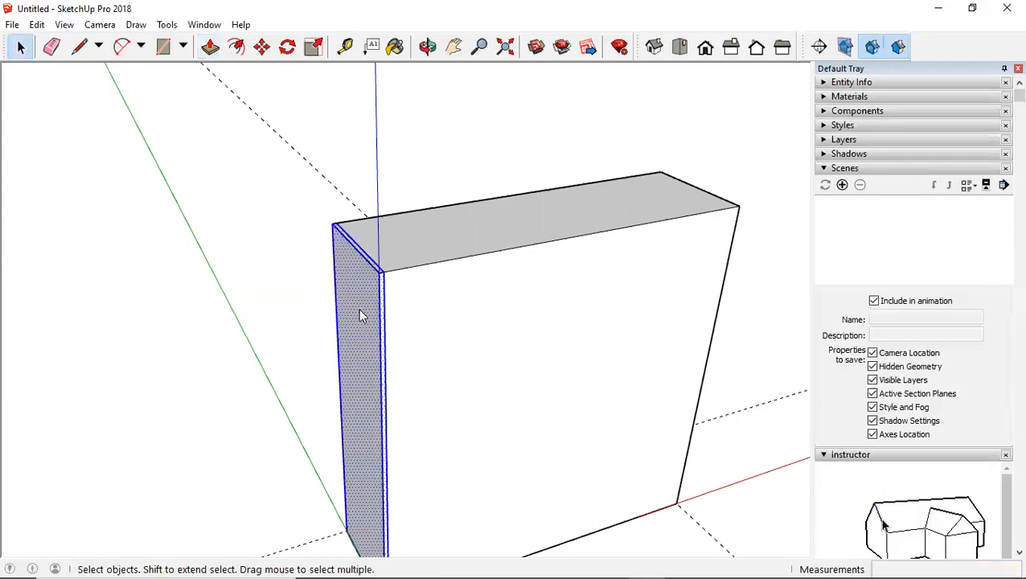
{"action": "right_click", "coordinate": [360, 314]}
{"action": "left_click", "coordinate": [411, 440]}
Step: Open the box group and divide its upper front edge into 4 equal segments
{"action": "middle_click_drag", "start_coordinate": [318, 267], "coordinate": [444, 273]}
{"action": "scroll", "coordinate": [410, 270], "scroll_direction": "up", "scroll_amount": 1}
{"action": "left_click", "coordinate": [505, 272]}
{"action": "scroll", "coordinate": [509, 273], "scroll_direction": "down", "scroll_amount": 1}
{"action": "double_click", "coordinate": [443, 275]}
{"action": "left_click", "coordinate": [444, 274]}
{"action": "right_click", "coordinate": [444, 278]}
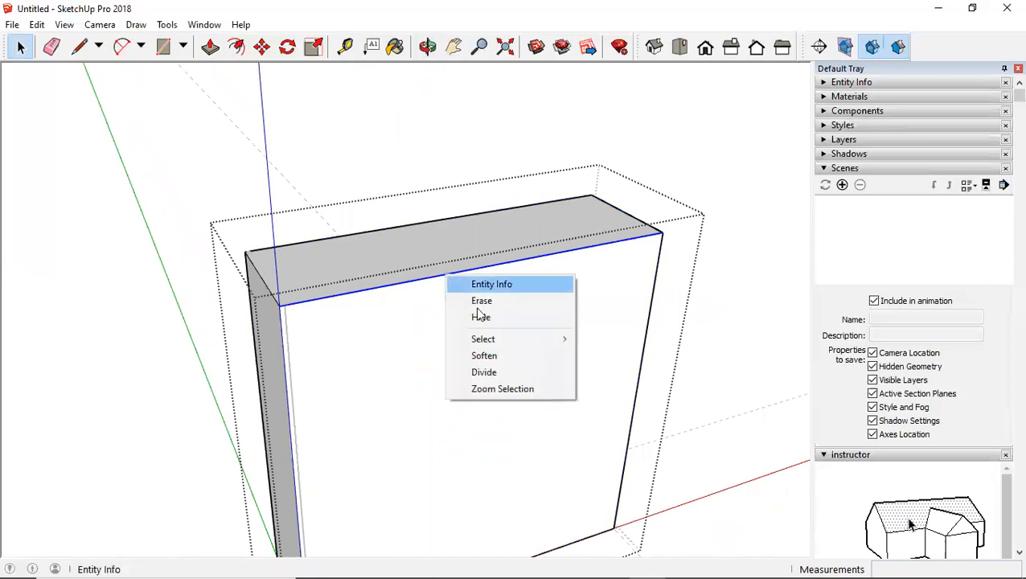
{"action": "left_click", "coordinate": [484, 373]}
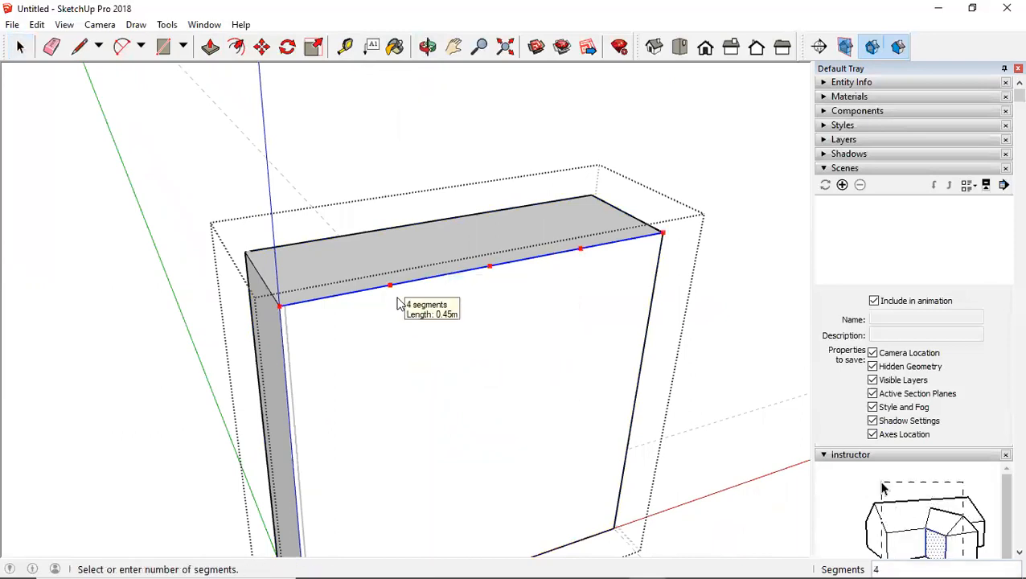
{"action": "left_click", "coordinate": [399, 304]}
Step: Copy the side panel from its upper front corner to the opposite end of the box
{"action": "left_click", "coordinate": [273, 316]}
{"action": "scroll", "coordinate": [287, 312], "scroll_direction": "up", "scroll_amount": 2}
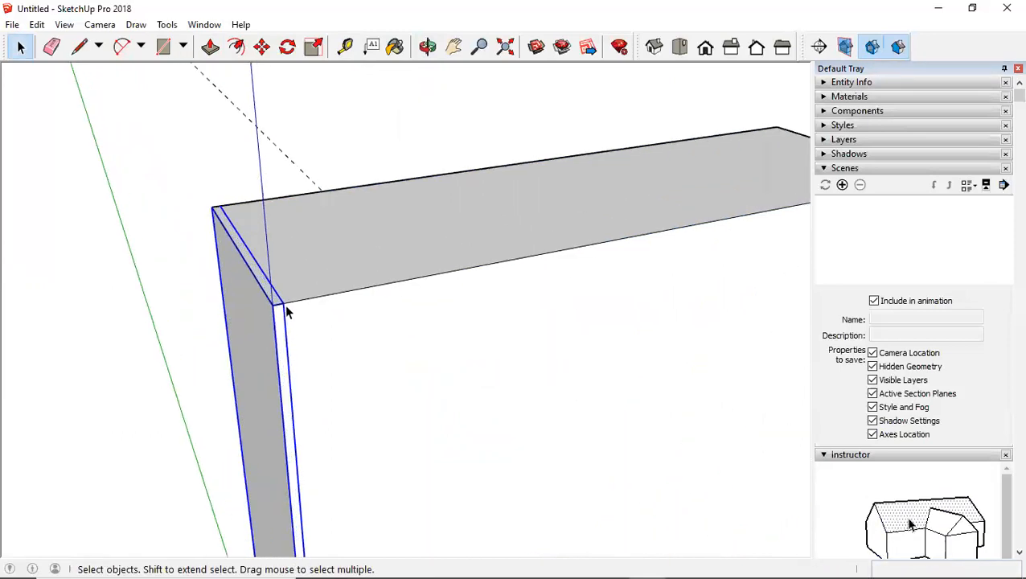
{"action": "key", "text": "m"}
{"action": "key", "text": "ctrl"}
{"action": "left_click", "coordinate": [280, 306]}
{"action": "middle_click_drag", "start_coordinate": [435, 270], "coordinate": [637, 213]}
{"action": "left_click", "coordinate": [640, 210]}
{"action": "key", "text": "space"}
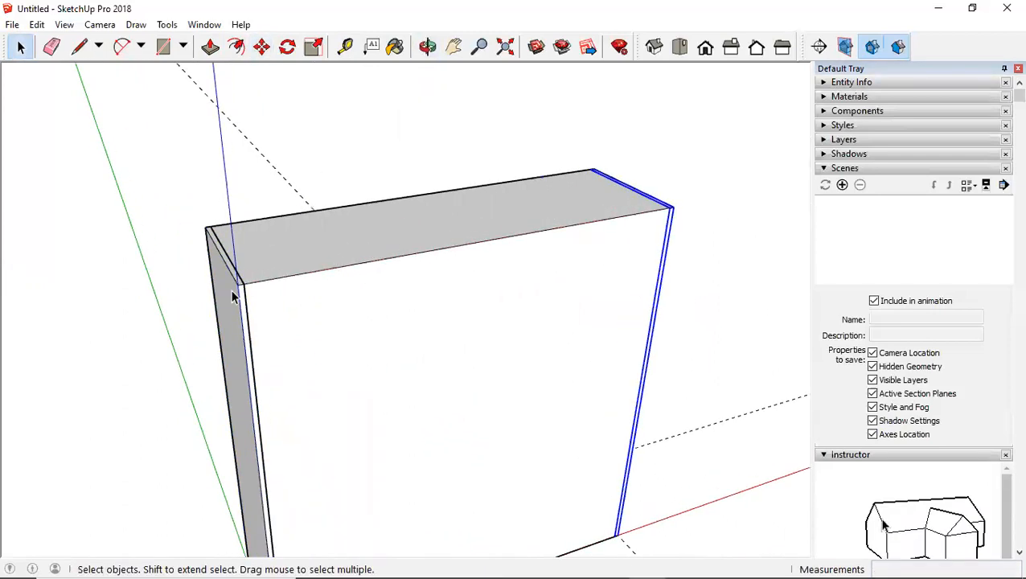
Step: Copy the side panel about 0.66 m along the box's upper front edge and repeat it as 2x to make two dividers
{"action": "left_click", "coordinate": [232, 295]}
{"action": "scroll", "coordinate": [238, 288], "scroll_direction": "up", "scroll_amount": 5}
{"action": "key", "text": "m"}
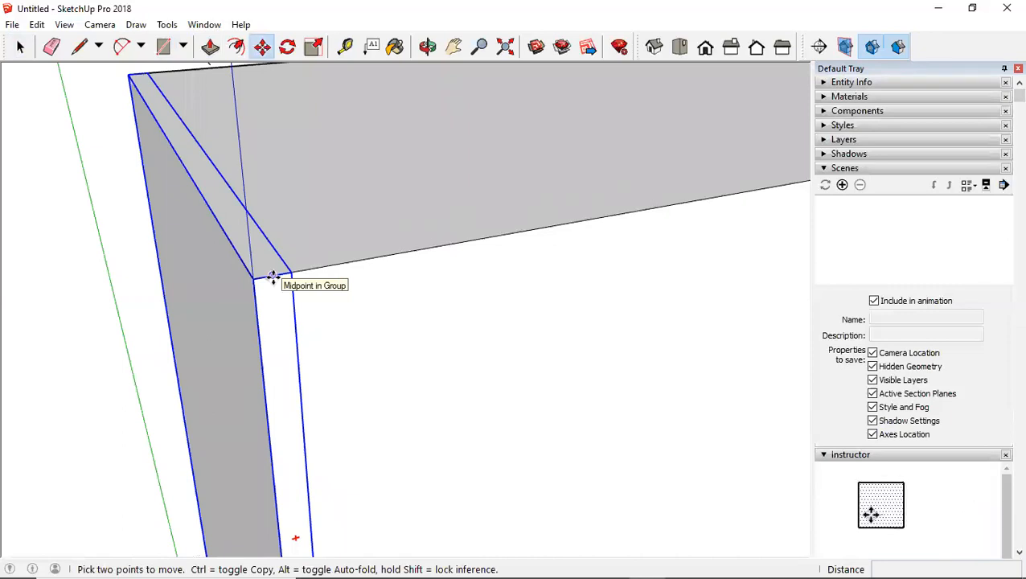
{"action": "left_click", "coordinate": [273, 277]}
{"action": "key", "text": "ctrl"}
{"action": "scroll", "coordinate": [446, 232], "scroll_direction": "down", "scroll_amount": 4}
{"action": "scroll", "coordinate": [482, 218], "scroll_direction": "down", "scroll_amount": 3}
{"action": "middle_click_drag", "start_coordinate": [520, 213], "coordinate": [450, 213]}
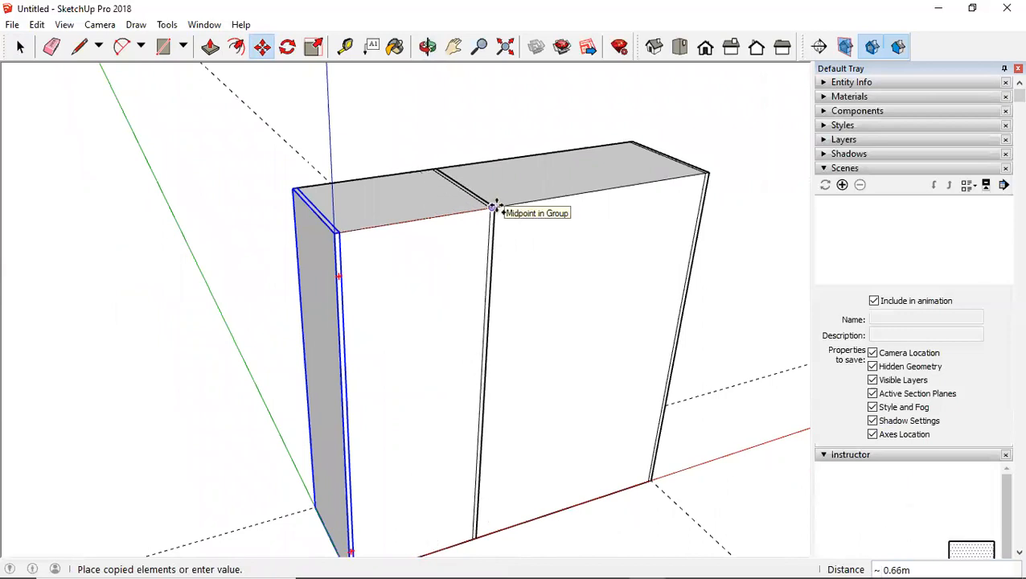
{"action": "left_click", "coordinate": [493, 206]}
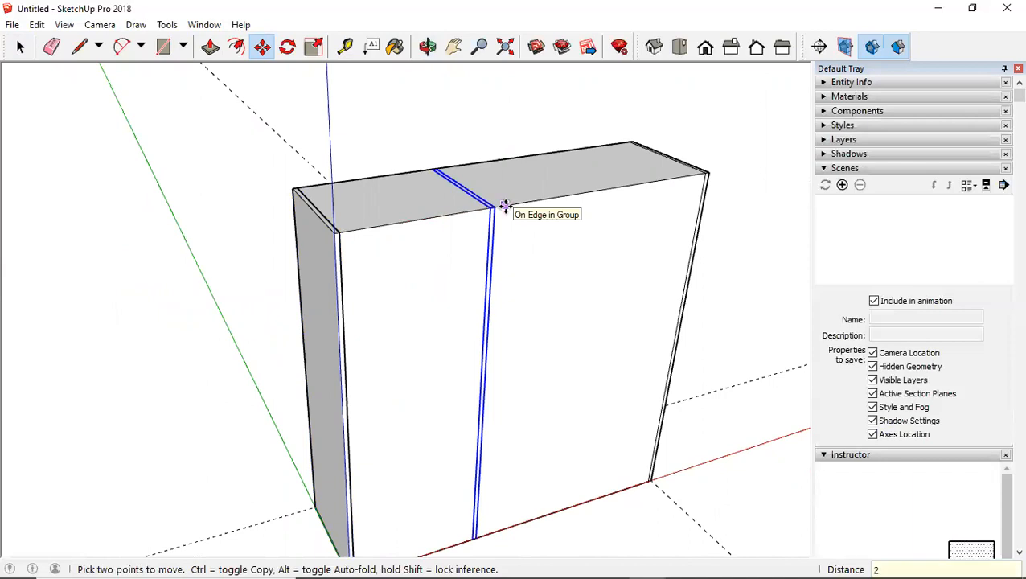
{"action": "type", "text": "x"}
{"action": "key", "text": "Return"}
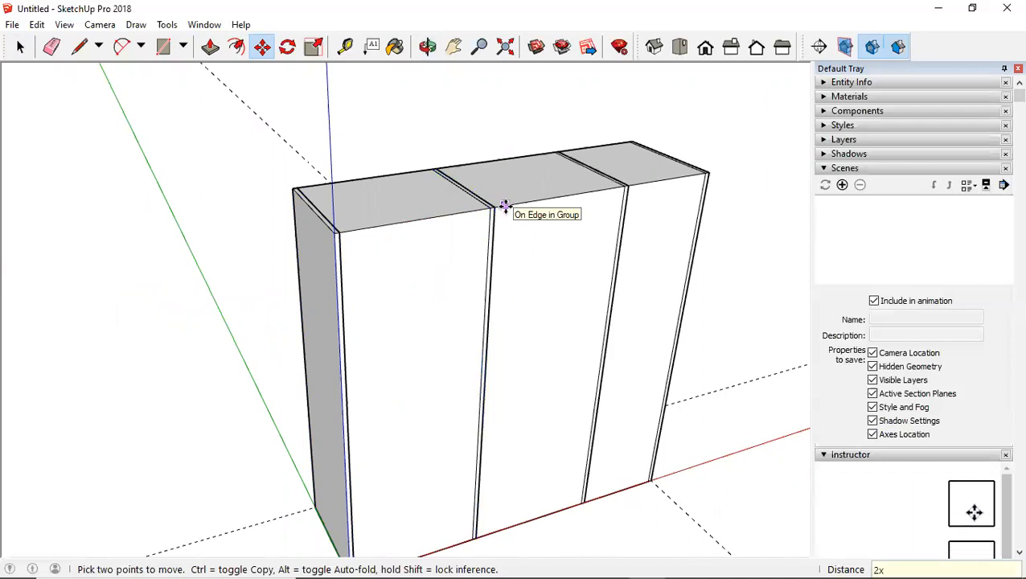
Step: Delete the solid box group and erase the construction guides around the four upright panels
{"action": "key", "text": "space"}
{"action": "left_click", "coordinate": [541, 217]}
{"action": "key", "text": "Delete"}
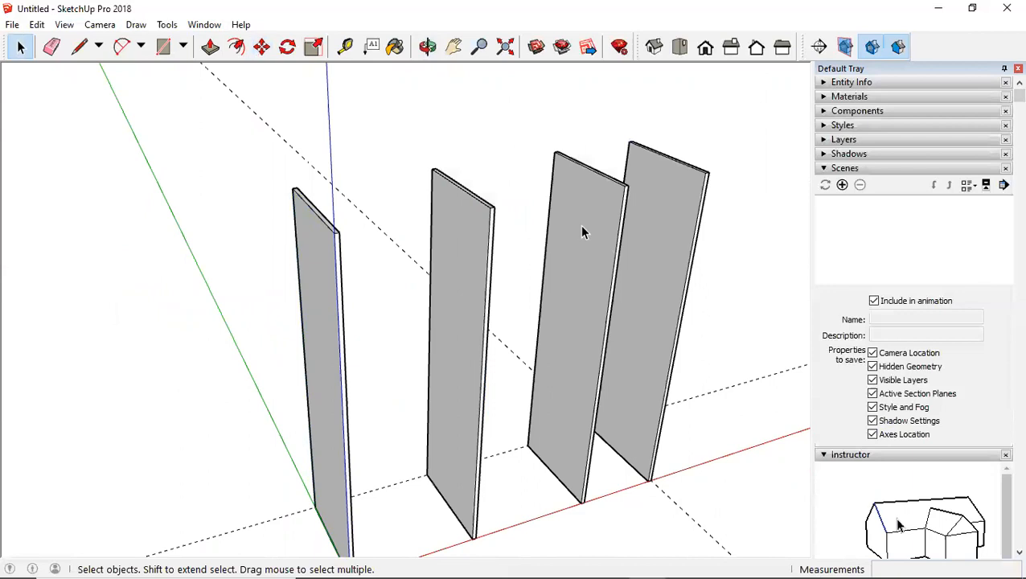
{"action": "middle_click_drag", "start_coordinate": [579, 224], "coordinate": [294, 259]}
{"action": "scroll", "coordinate": [365, 233], "scroll_direction": "down", "scroll_amount": 2}
{"action": "middle_click_drag", "start_coordinate": [370, 213], "coordinate": [306, 72], "text": "shift"}
{"action": "key", "text": "e"}
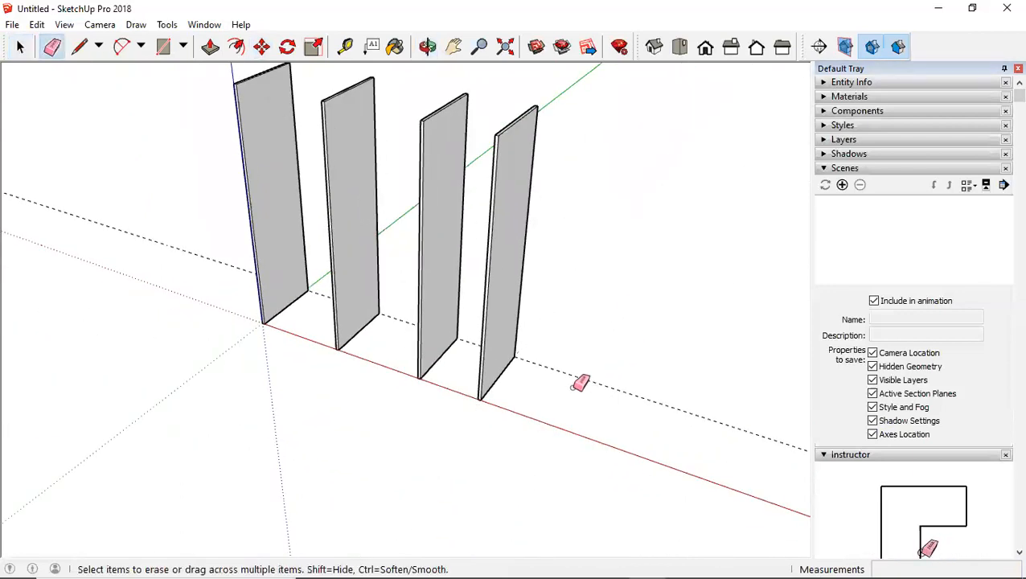
{"action": "mouse_move", "coordinate": [576, 378]}
{"action": "middle_mouse_down"}
{"action": "mouse_move", "coordinate": [294, 364]}
{"action": "mouse_move", "coordinate": [353, 334]}
{"action": "mouse_move", "coordinate": [456, 325]}
{"action": "mouse_move", "coordinate": [484, 265]}
{"action": "mouse_move", "coordinate": [403, 279]}
{"action": "mouse_move", "coordinate": [524, 259]}
{"action": "mouse_move", "coordinate": [467, 291]}
{"action": "mouse_move", "coordinate": [476, 271]}
{"action": "mouse_move", "coordinate": [413, 268]}
{"action": "middle_mouse_up"}
{"action": "key", "text": "space"}
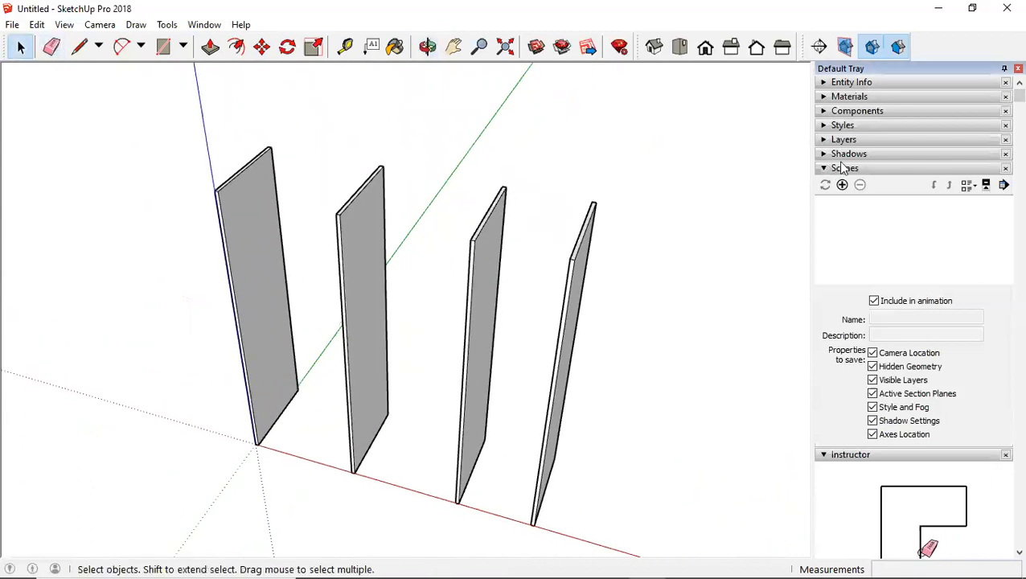
Step: Add a new layer named Rangka Utama
{"action": "left_click", "coordinate": [828, 170]}
{"action": "left_click", "coordinate": [836, 139]}
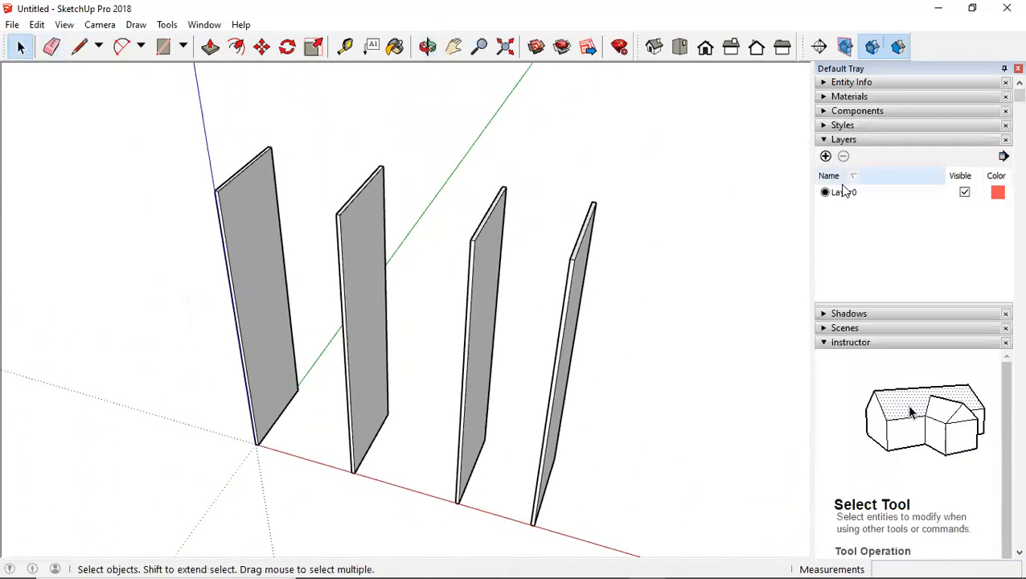
{"action": "middle_click_drag", "start_coordinate": [459, 263], "coordinate": [394, 246]}
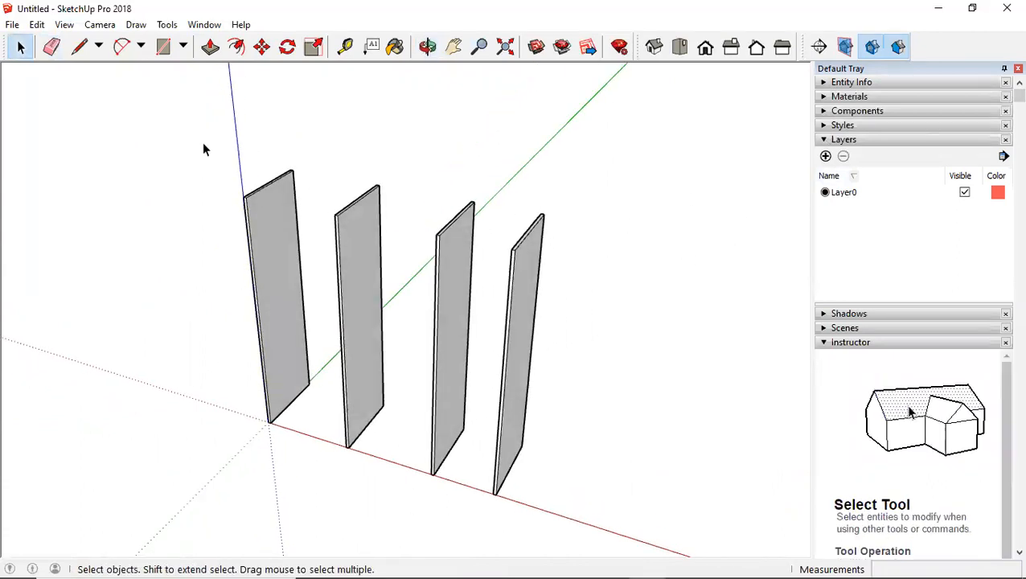
{"action": "left_click", "coordinate": [825, 159]}
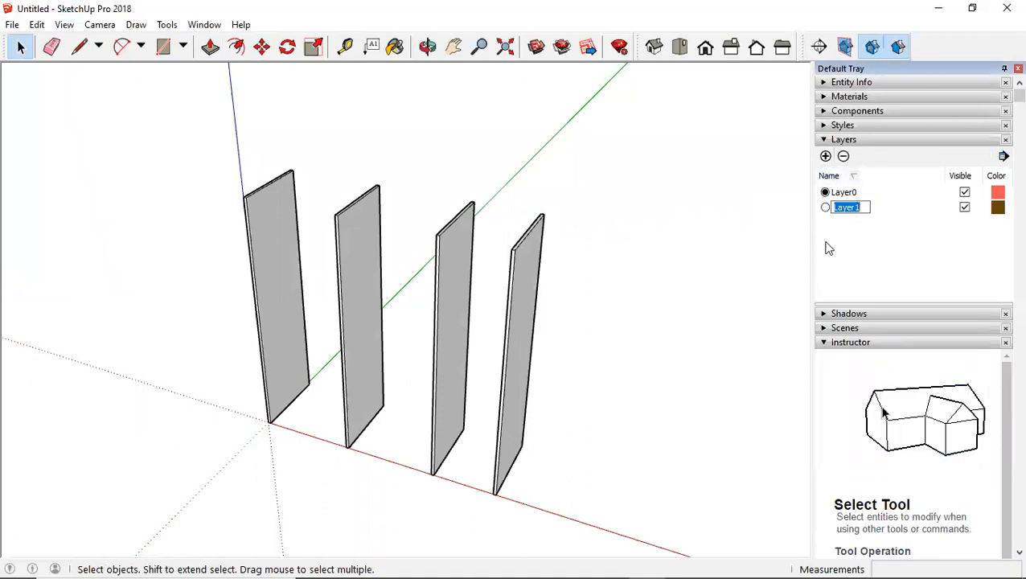
{"action": "type", "text": "Rangka Utama"}
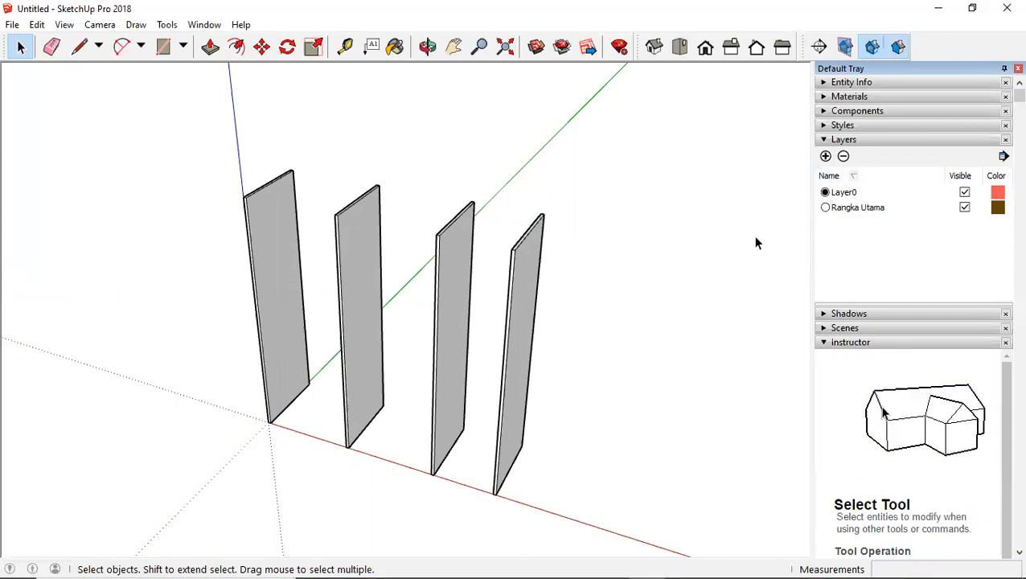
Step: Select all four upright panels and assign them to the Rangka Utama layer
{"action": "left_click", "coordinate": [521, 297]}
{"action": "left_click_drag", "start_coordinate": [179, 143], "coordinate": [661, 492]}
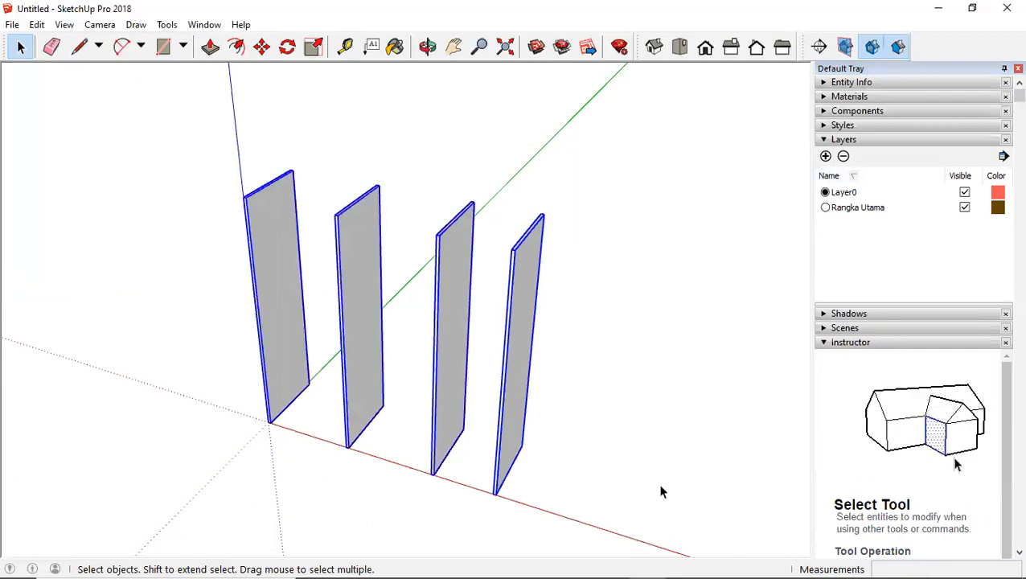
{"action": "right_click", "coordinate": [528, 274]}
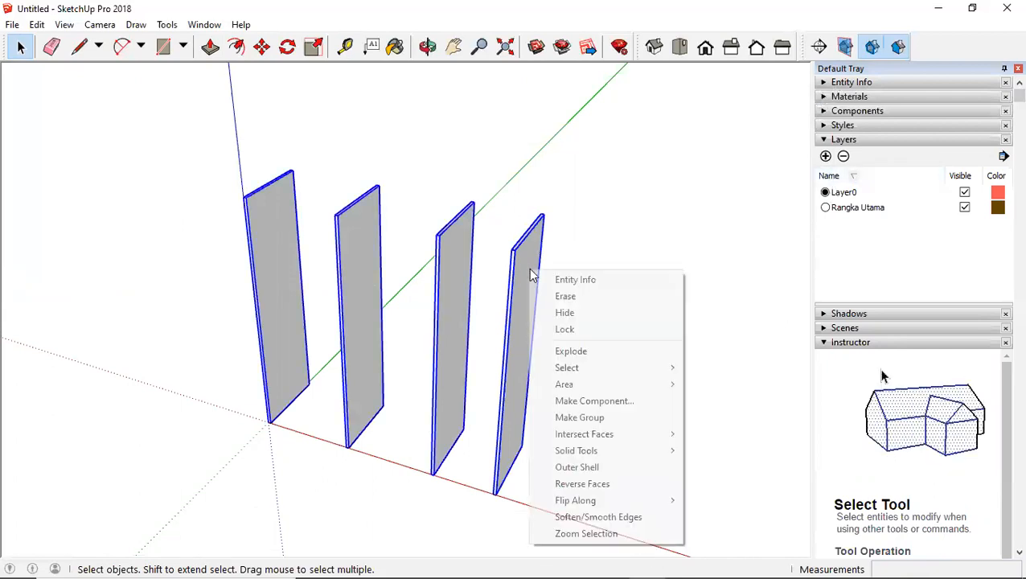
{"action": "left_click", "coordinate": [831, 84]}
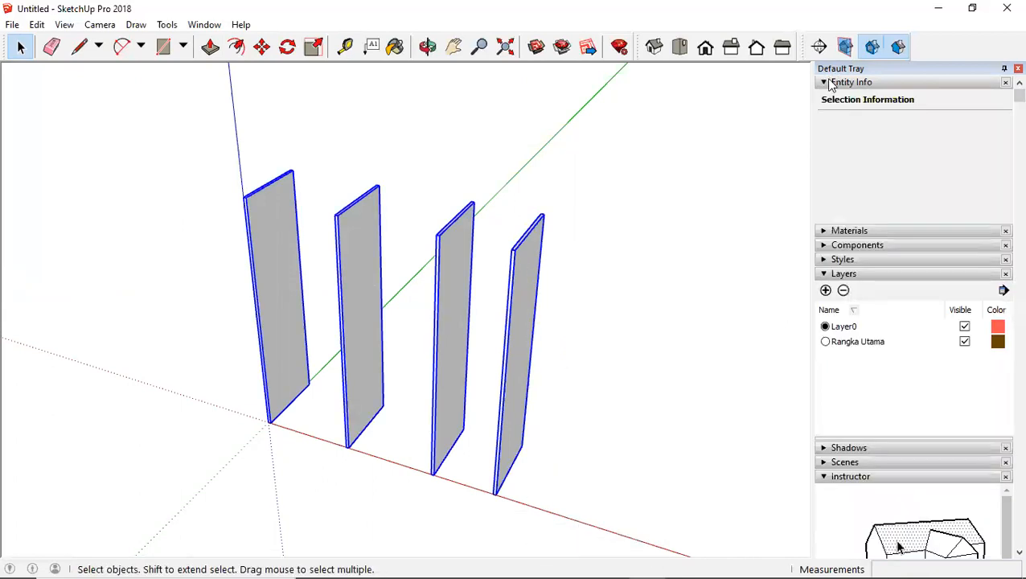
{"action": "left_click", "coordinate": [954, 123]}
{"action": "left_click", "coordinate": [938, 143]}
{"action": "left_click", "coordinate": [762, 211]}
{"action": "middle_click_drag", "start_coordinate": [463, 276], "coordinate": [300, 251]}
{"action": "middle_click_drag", "start_coordinate": [292, 170], "coordinate": [275, 172]}
{"action": "key", "text": "r"}
{"action": "scroll", "coordinate": [254, 132], "scroll_direction": "up", "scroll_amount": 3}
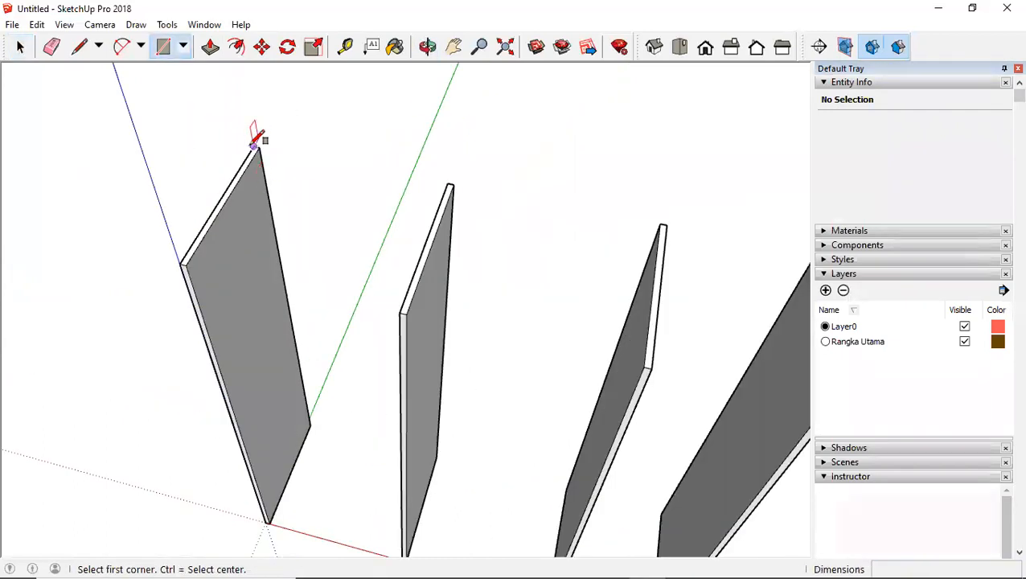
{"action": "scroll", "coordinate": [280, 262], "scroll_direction": "down", "scroll_amount": 2}
{"action": "middle_click_drag", "start_coordinate": [290, 285], "coordinate": [322, 203]}
{"action": "scroll", "coordinate": [306, 425], "scroll_direction": "up", "scroll_amount": 4}
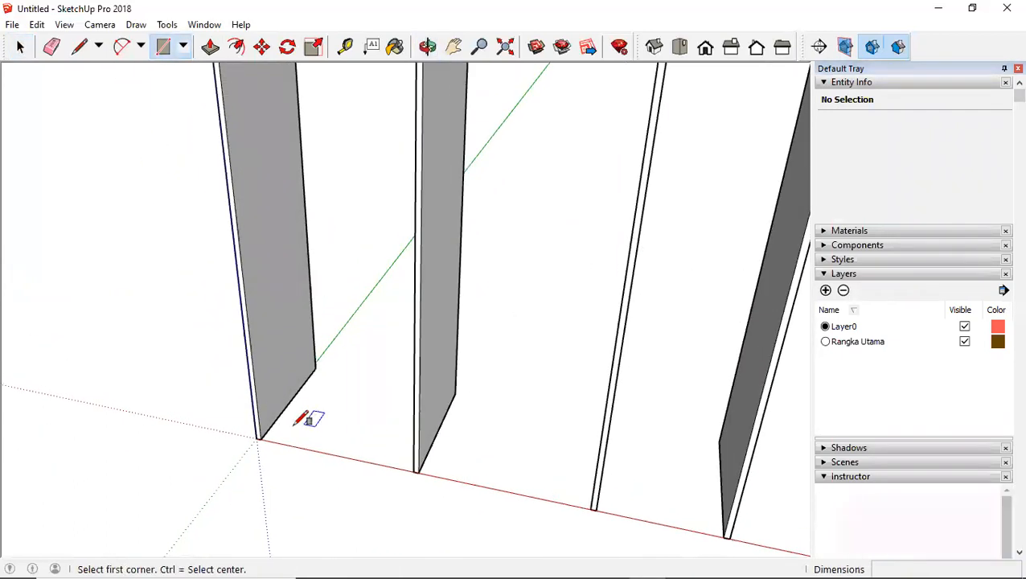
{"action": "middle_click_drag", "start_coordinate": [261, 439], "coordinate": [193, 354]}
{"action": "left_click", "coordinate": [183, 343]}
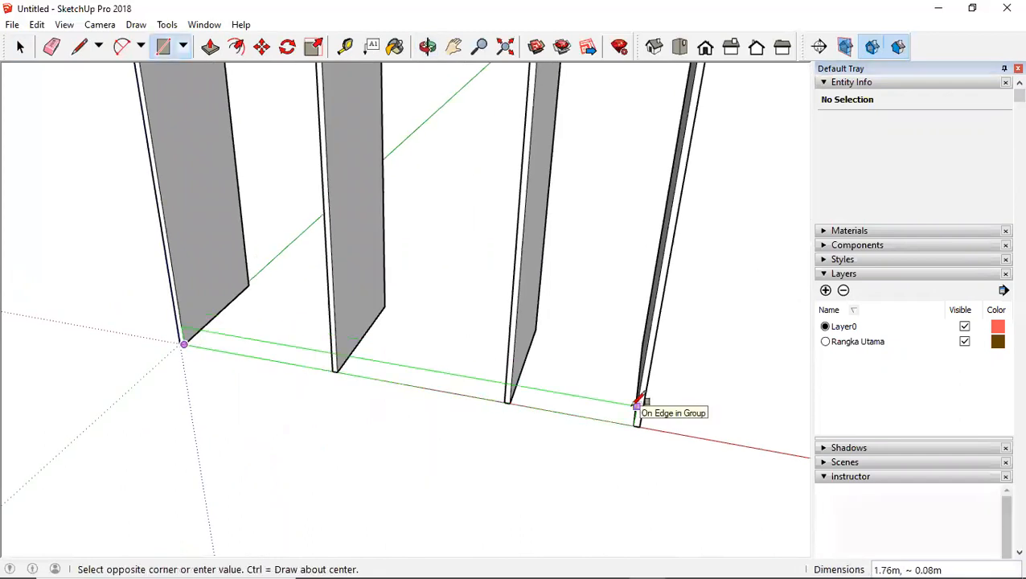
{"action": "key", "text": "space"}
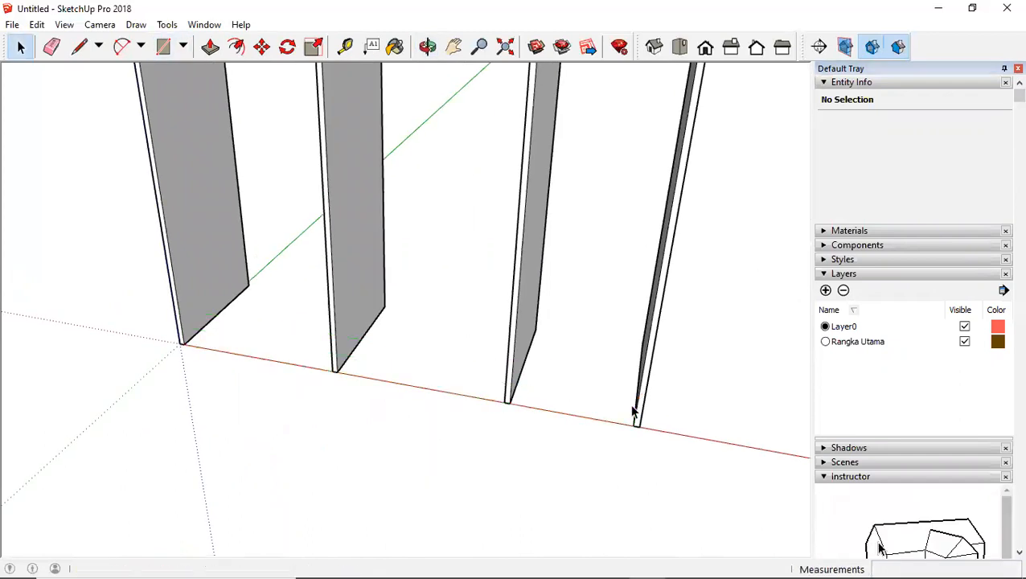
{"action": "key", "text": "t"}
{"action": "left_click", "coordinate": [445, 392]}
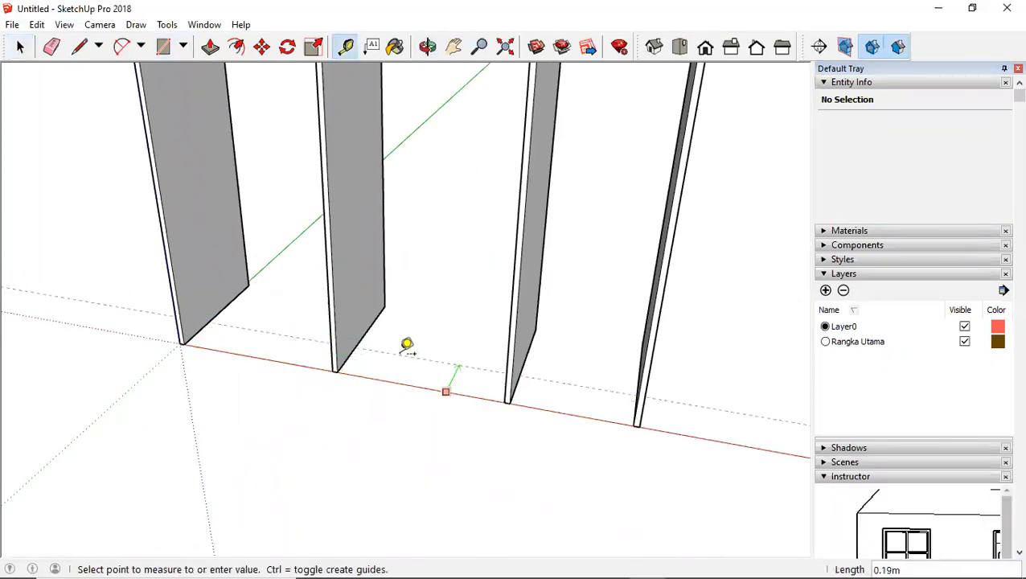
{"action": "key", "text": "space"}
{"action": "middle_click_drag", "start_coordinate": [351, 362], "coordinate": [261, 323]}
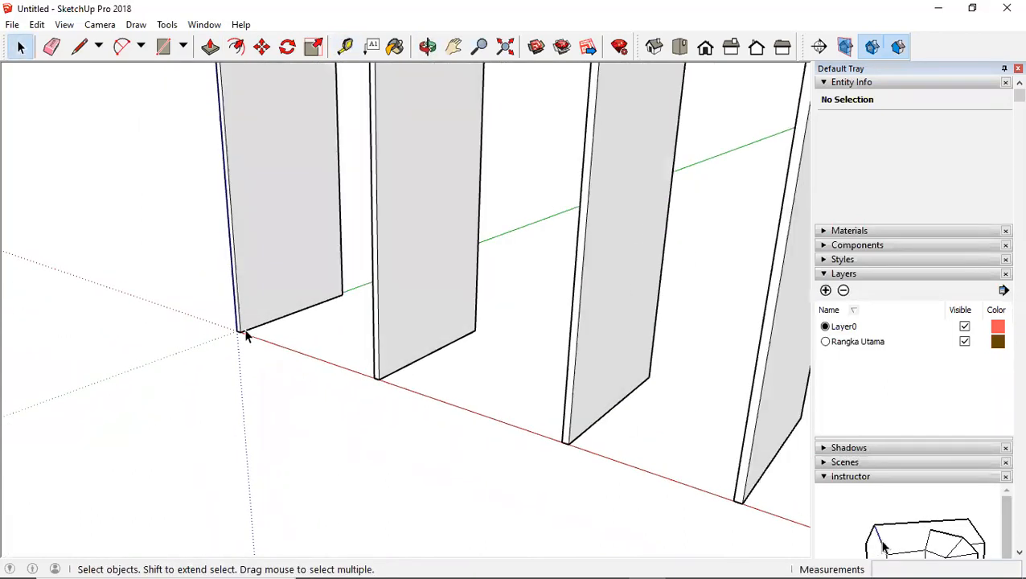
Step: Place a guide 0.10 m above the red axis and draw a 0.10 by 1.76 m rectangle between the outer panels' inner faces
{"action": "key", "text": "t"}
{"action": "left_click", "coordinate": [291, 349]}
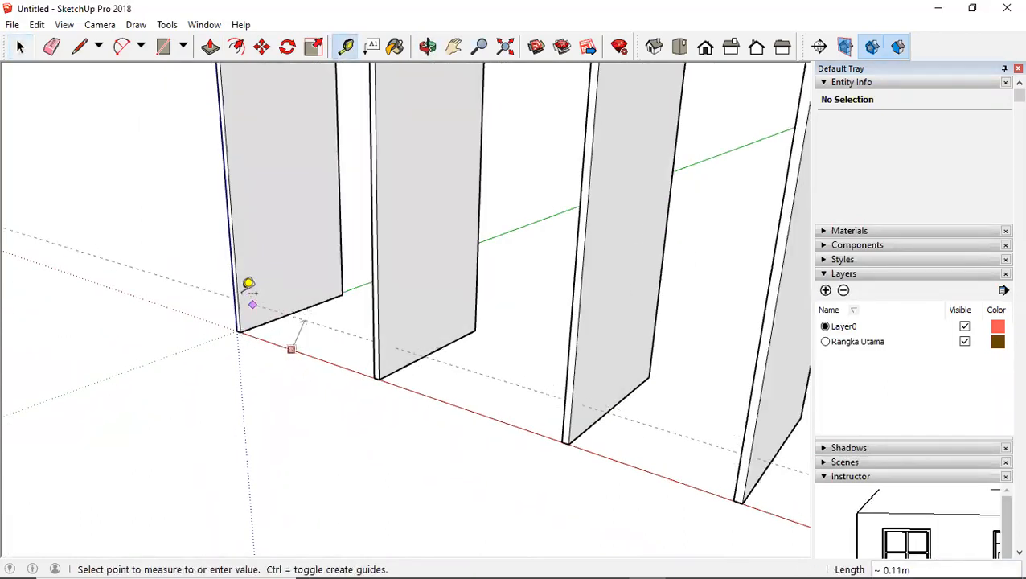
{"action": "left_click", "coordinate": [234, 230]}
{"action": "key", "text": "r"}
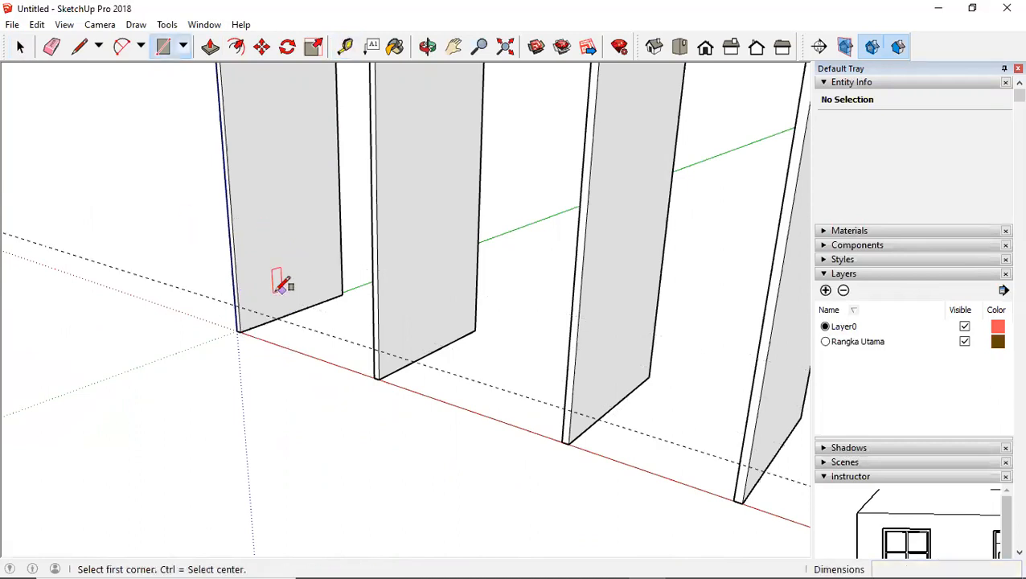
{"action": "left_click", "coordinate": [238, 306]}
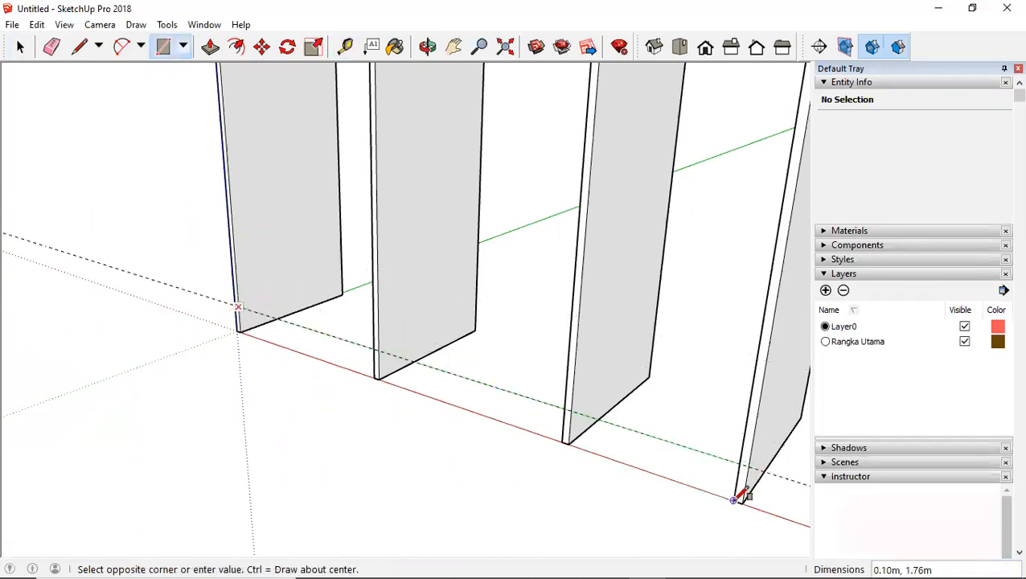
{"action": "left_click", "coordinate": [742, 494]}
Step: Push/Pull the base rectangle 0.02 m toward the back to form the plinth board
{"action": "middle_click_drag", "start_coordinate": [670, 438], "coordinate": [648, 466]}
{"action": "key", "text": "space"}
{"action": "left_click", "coordinate": [648, 466]}
{"action": "key", "text": "p"}
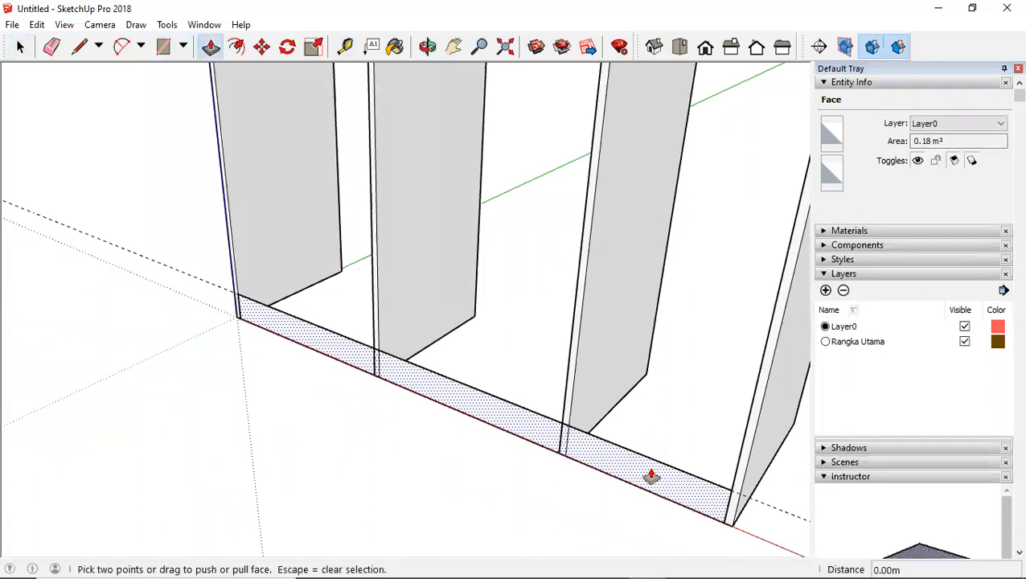
{"action": "left_click", "coordinate": [629, 460]}
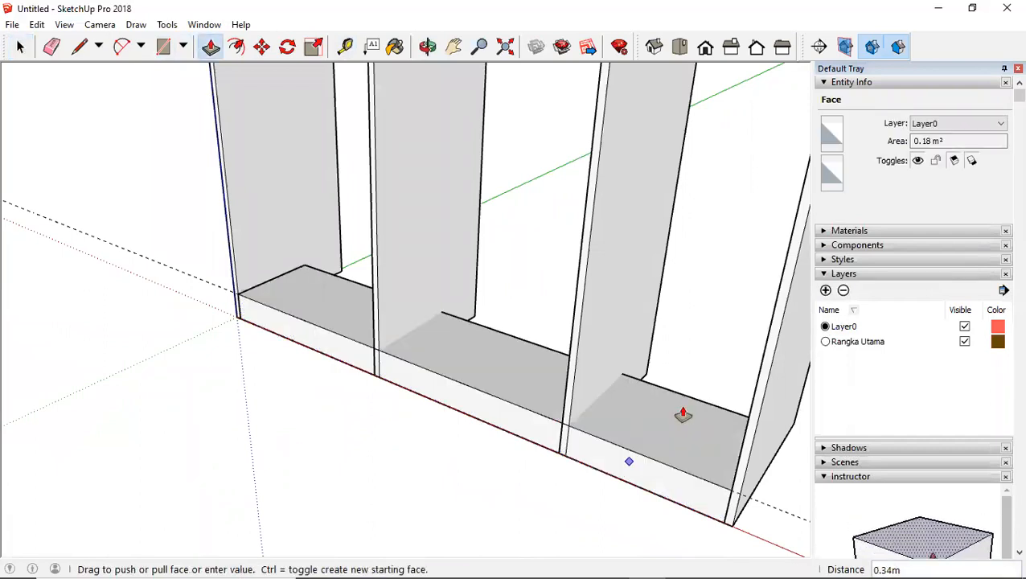
{"action": "type", "text": "0.02"}
{"action": "key", "text": "Return"}
{"action": "key", "text": "space"}
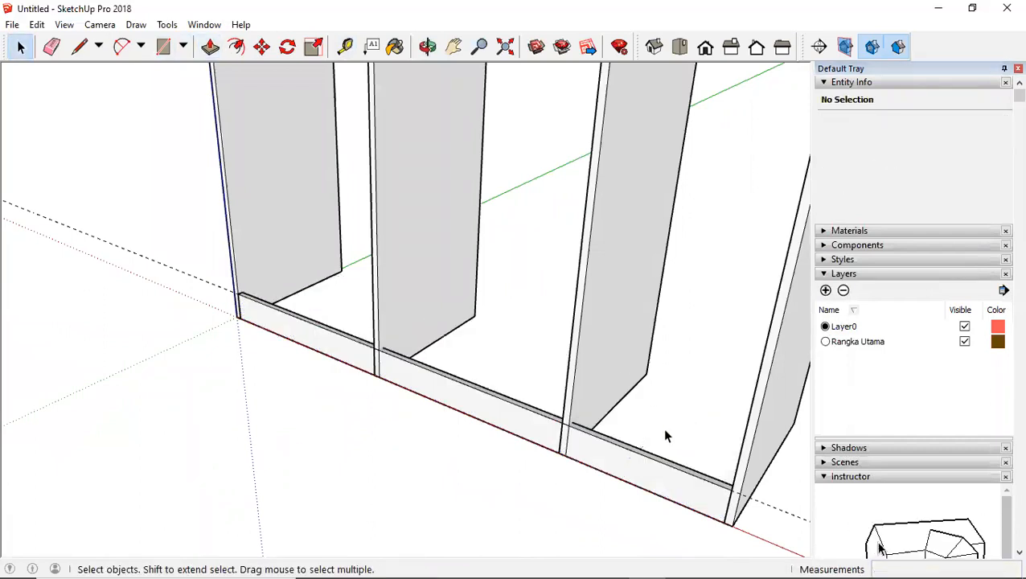
Step: Select the whole plinth board and make it a group
{"action": "triple_click", "coordinate": [508, 405]}
{"action": "right_click", "coordinate": [507, 402]}
{"action": "left_click", "coordinate": [555, 307]}
Step: Move the plinth board 0.03 m back from the front edges of the upright panels
{"action": "middle_click_drag", "start_coordinate": [473, 315], "coordinate": [318, 344]}
{"action": "scroll", "coordinate": [160, 275], "scroll_direction": "up", "scroll_amount": 4}
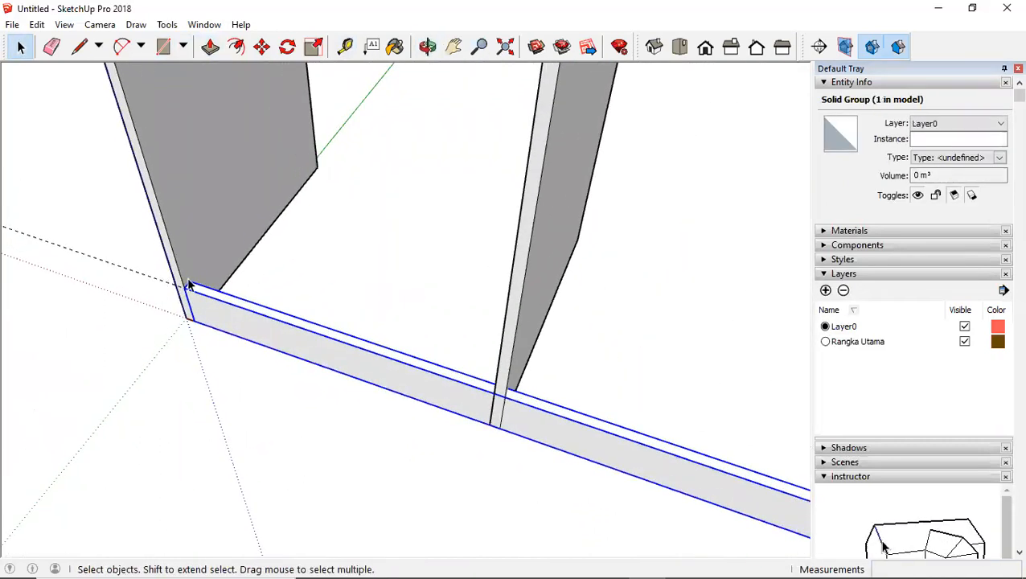
{"action": "key", "text": "m"}
{"action": "scroll", "coordinate": [183, 286], "scroll_direction": "up", "scroll_amount": 1}
{"action": "left_click", "coordinate": [184, 287]}
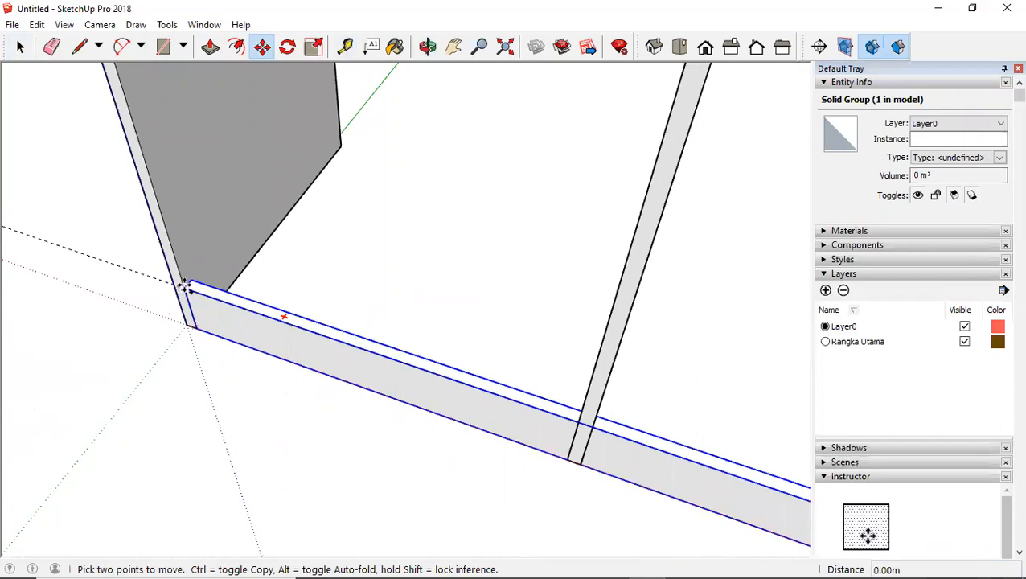
{"action": "key", "text": "ctrl"}
{"action": "key", "text": "space"}
{"action": "key", "text": "m"}
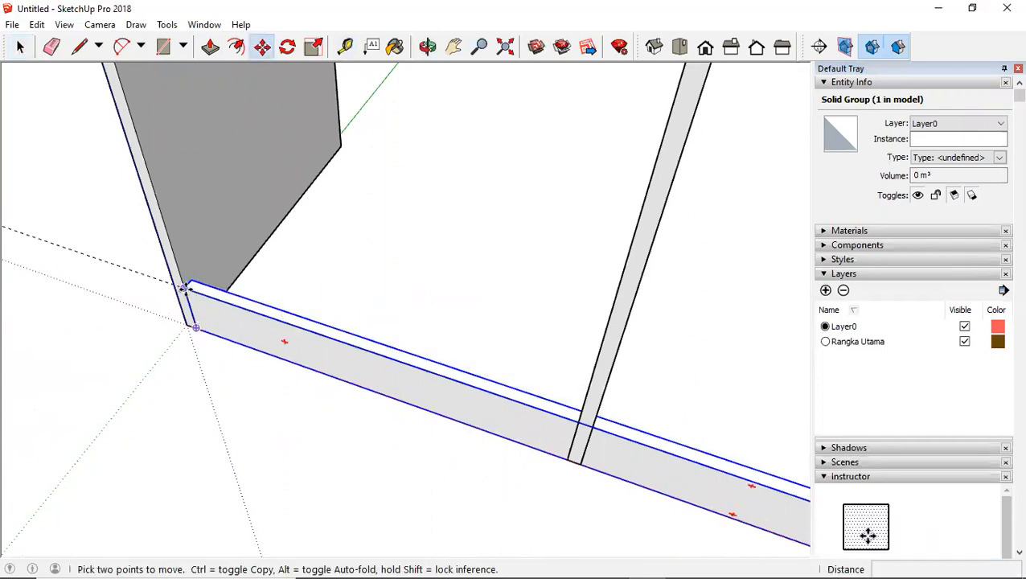
{"action": "left_click", "coordinate": [185, 286]}
{"action": "type", "text": "0.03"}
{"action": "key", "text": "Return"}
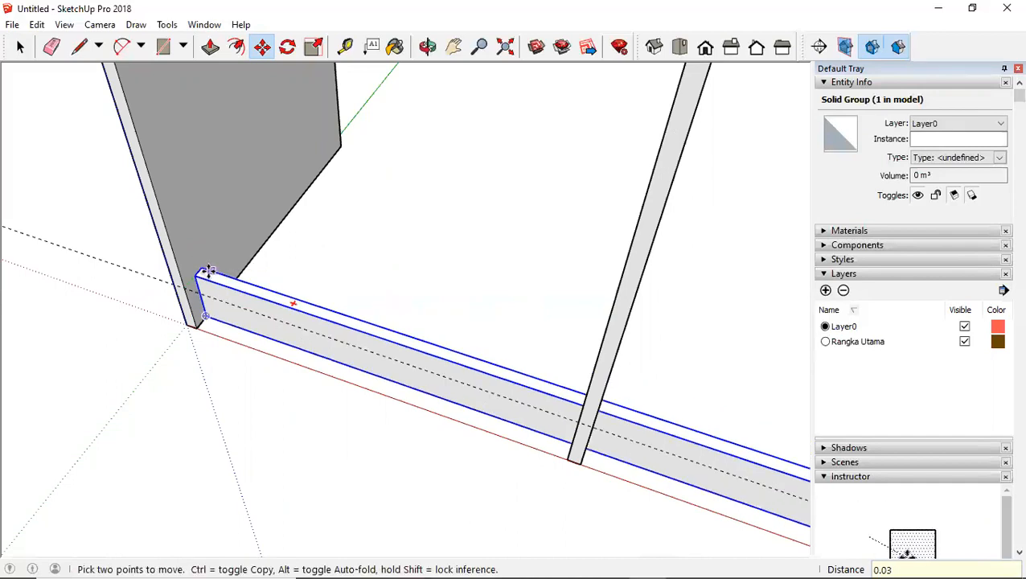
Step: Copy the plinth board about 0.50 m back to the rear edge of the upright panels
{"action": "key", "text": "ctrl"}
{"action": "left_click", "coordinate": [200, 268]}
{"action": "left_click", "coordinate": [339, 110]}
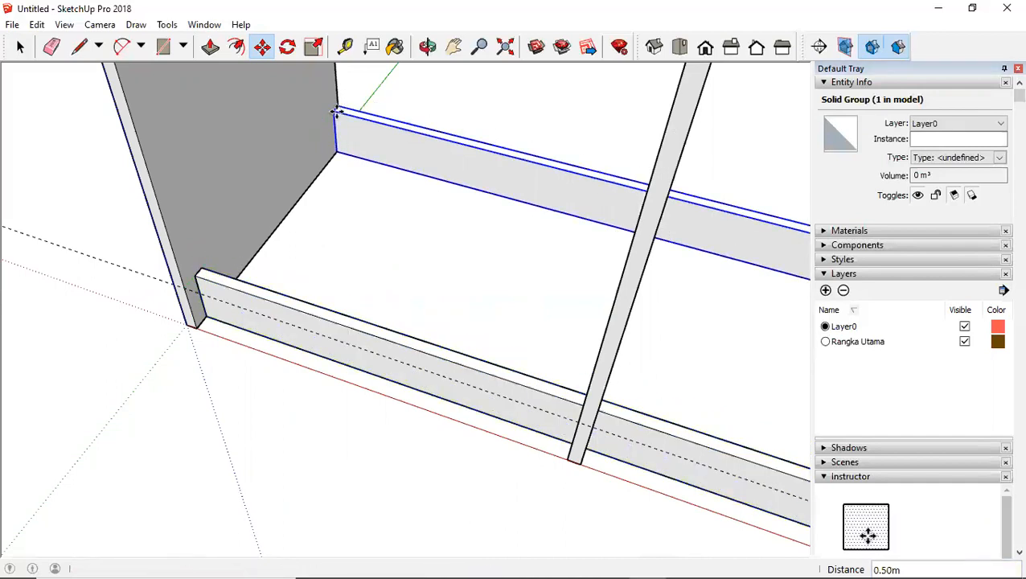
{"action": "scroll", "coordinate": [342, 150], "scroll_direction": "down", "scroll_amount": 2}
{"action": "mouse_move", "coordinate": [342, 151]}
{"action": "middle_mouse_down"}
{"action": "mouse_move", "coordinate": [389, 135]}
{"action": "mouse_move", "coordinate": [374, 159]}
{"action": "middle_mouse_up"}
{"action": "scroll", "coordinate": [362, 173], "scroll_direction": "down", "scroll_amount": 3}
{"action": "key", "text": "space"}
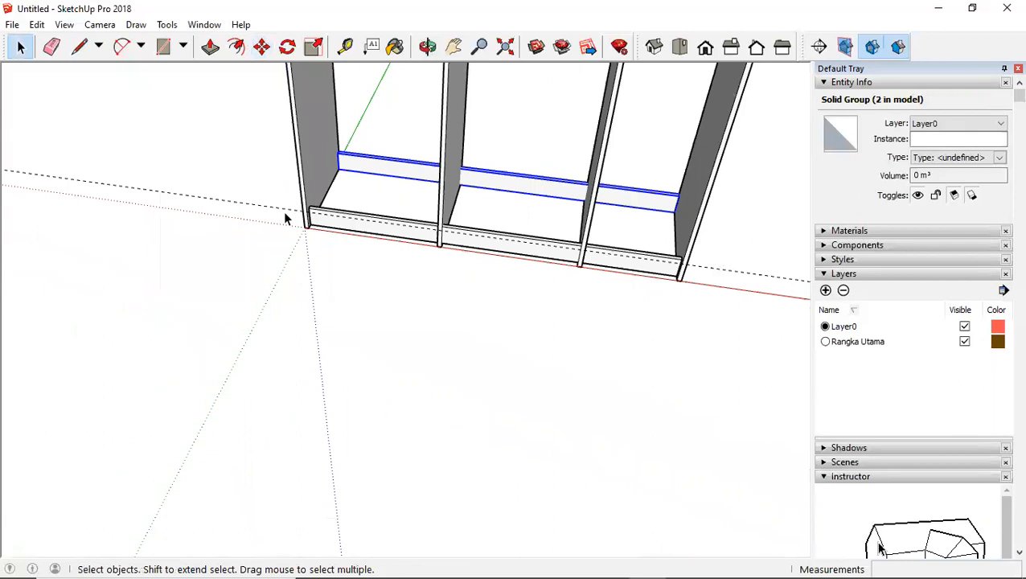
Step: Erase the guide line running along the front of the plinth
{"action": "key", "text": "e"}
{"action": "left_click", "coordinate": [286, 212]}
{"action": "middle_click_drag", "start_coordinate": [346, 205], "coordinate": [460, 267]}
{"action": "key", "text": "space"}
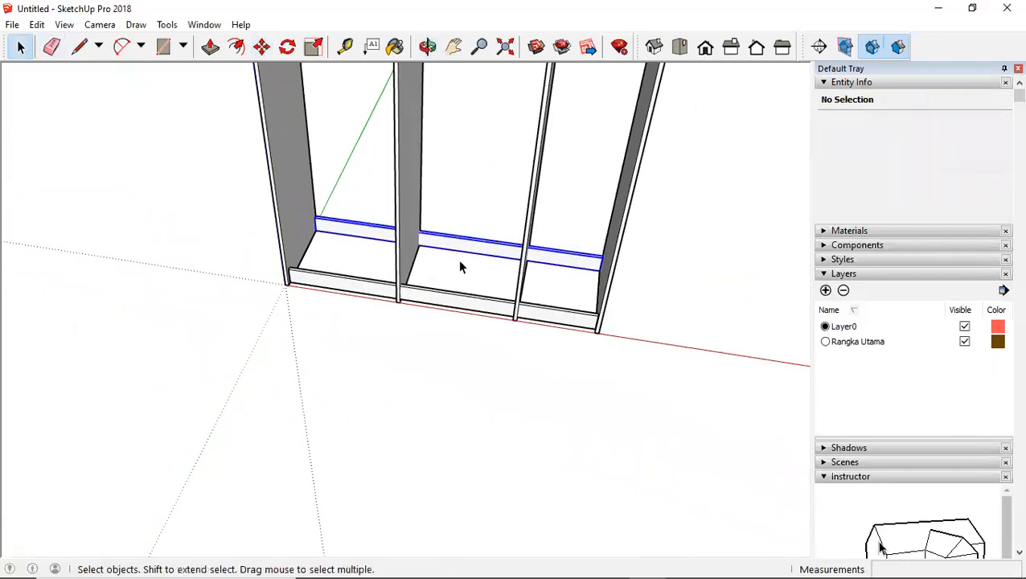
Step: Create a layer named Kaki and assign both plinth boards to it
{"action": "left_click", "coordinate": [455, 308], "text": "shift"}
{"action": "left_click", "coordinate": [825, 290]}
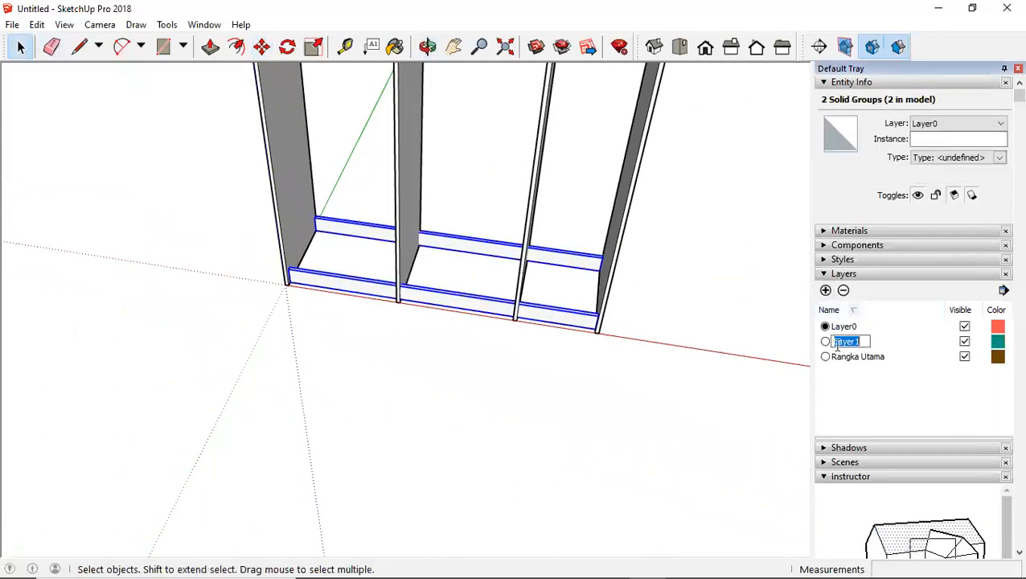
{"action": "type", "text": "Kaki"}
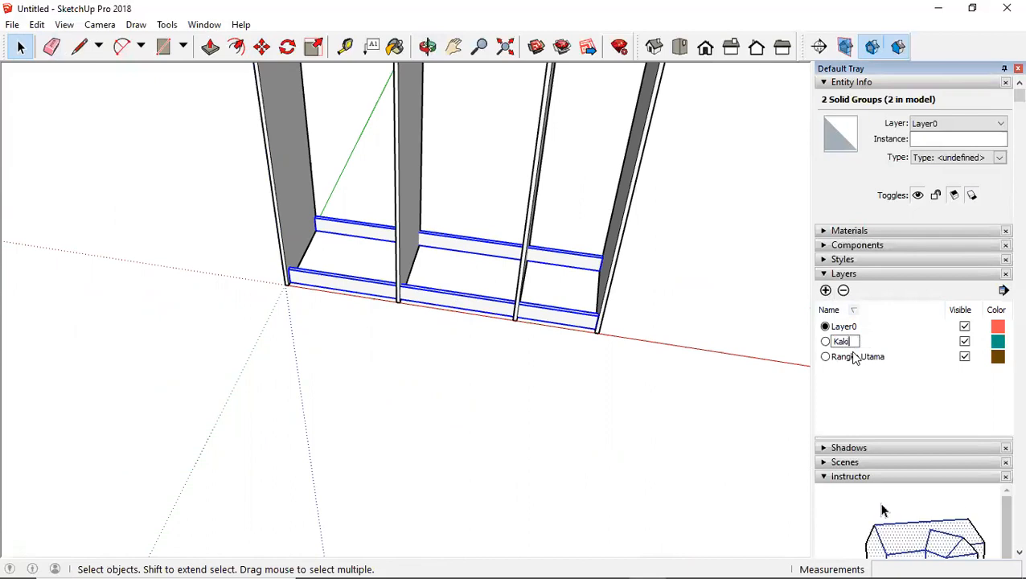
{"action": "left_click", "coordinate": [955, 123]}
{"action": "left_click", "coordinate": [925, 140]}
{"action": "left_click", "coordinate": [664, 257]}
{"action": "middle_click_drag", "start_coordinate": [664, 258], "coordinate": [533, 413]}
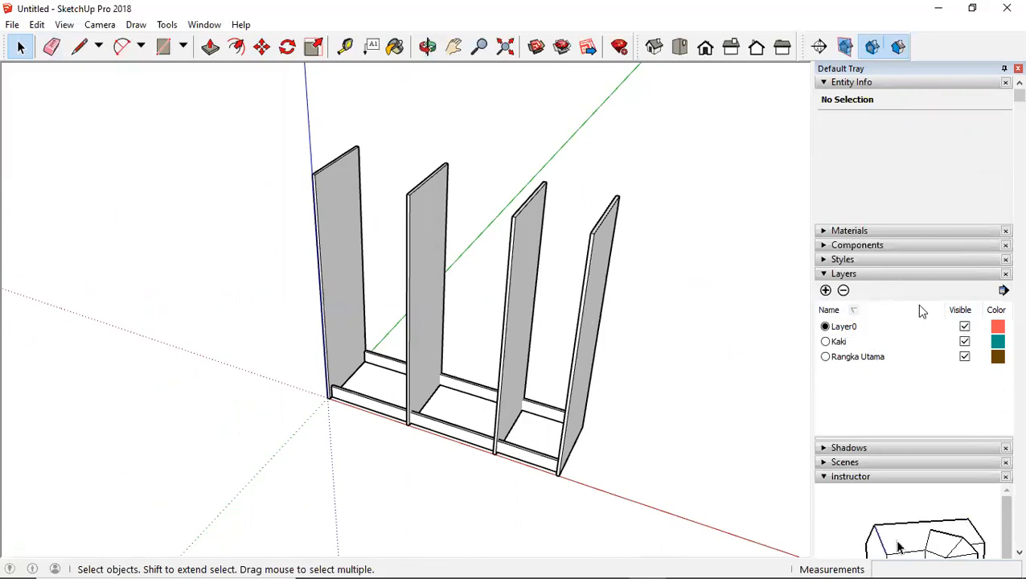
Step: Check the contents of the Kaki and Rangka Utama layers by toggling their visibility off and on
{"action": "left_click", "coordinate": [964, 341]}
{"action": "left_click", "coordinate": [964, 342]}
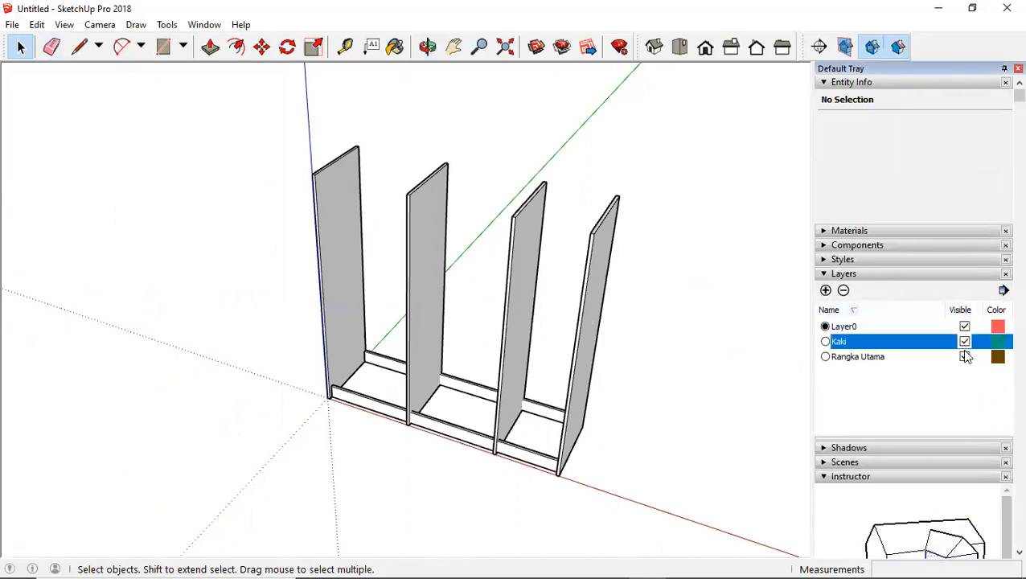
{"action": "left_click", "coordinate": [964, 357]}
{"action": "left_click", "coordinate": [964, 357]}
Step: Draw a rectangle across the tops of the four upright panels, between opposite outer corners
{"action": "middle_click_drag", "start_coordinate": [429, 410], "coordinate": [428, 316]}
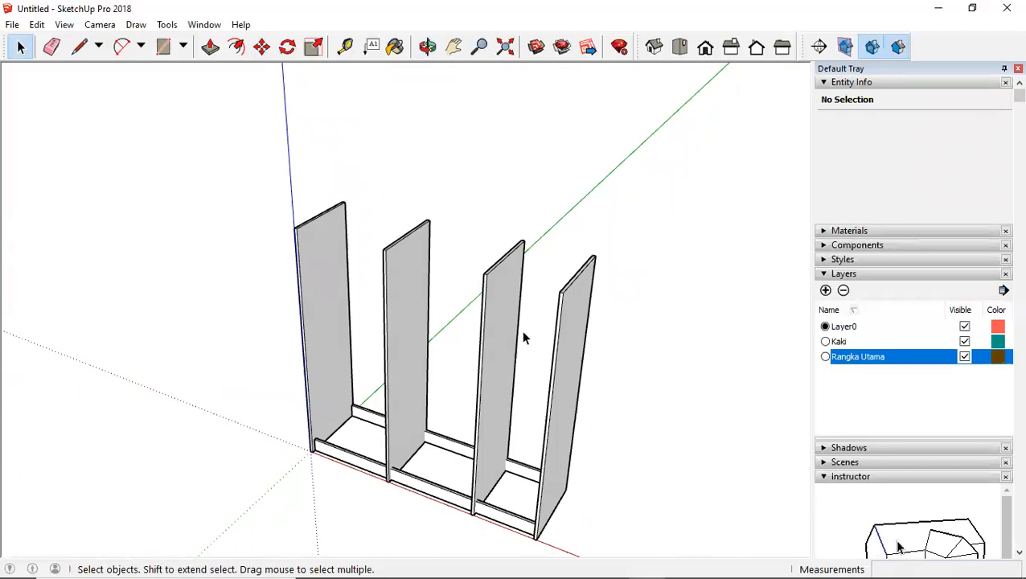
{"action": "mouse_move", "coordinate": [367, 243]}
{"action": "middle_mouse_down"}
{"action": "mouse_move", "coordinate": [380, 196]}
{"action": "mouse_move", "coordinate": [349, 169]}
{"action": "mouse_move", "coordinate": [429, 196]}
{"action": "mouse_move", "coordinate": [378, 213]}
{"action": "mouse_move", "coordinate": [364, 231]}
{"action": "middle_mouse_up"}
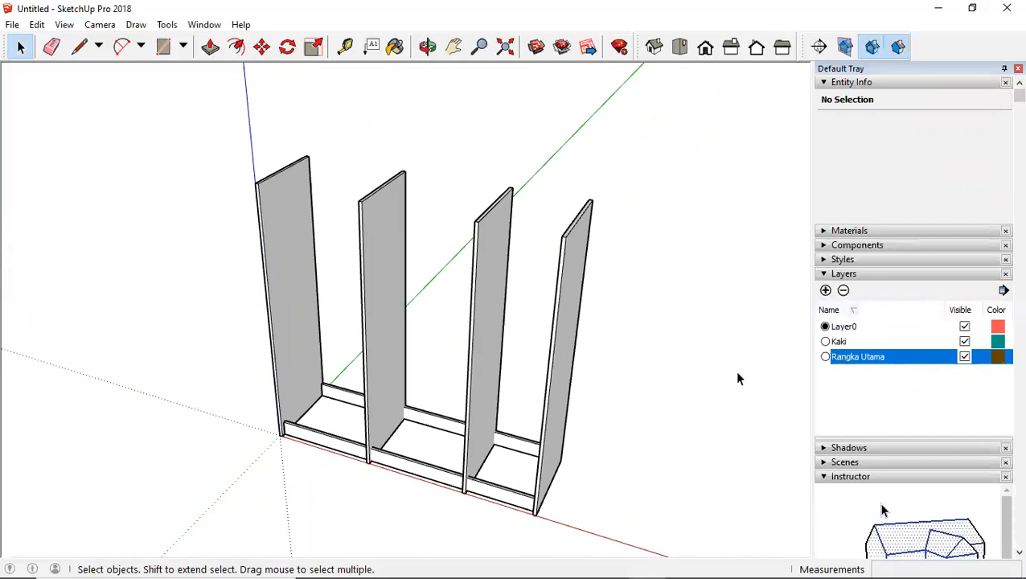
{"action": "middle_click_drag", "start_coordinate": [319, 243], "coordinate": [304, 196]}
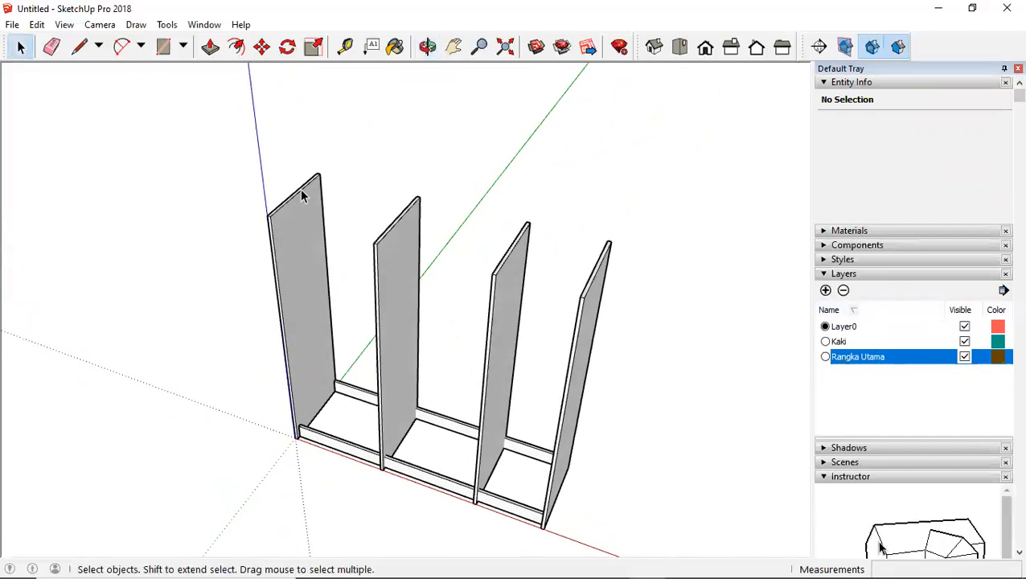
{"action": "scroll", "coordinate": [282, 175], "scroll_direction": "up", "scroll_amount": 2}
{"action": "key", "text": "r"}
{"action": "scroll", "coordinate": [266, 259], "scroll_direction": "up", "scroll_amount": 1}
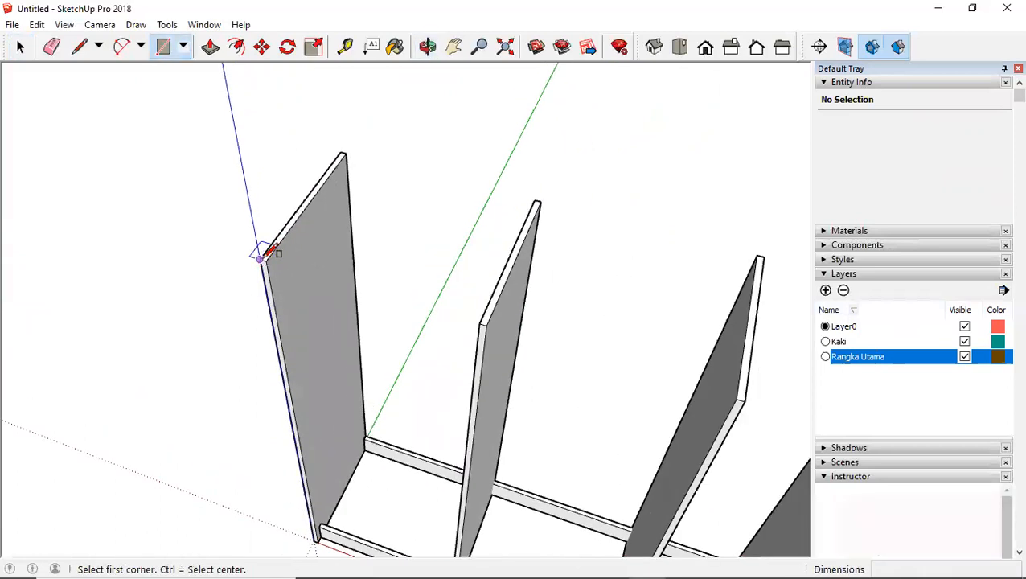
{"action": "left_click", "coordinate": [263, 254]}
{"action": "middle_click_drag", "start_coordinate": [260, 252], "coordinate": [321, 183]}
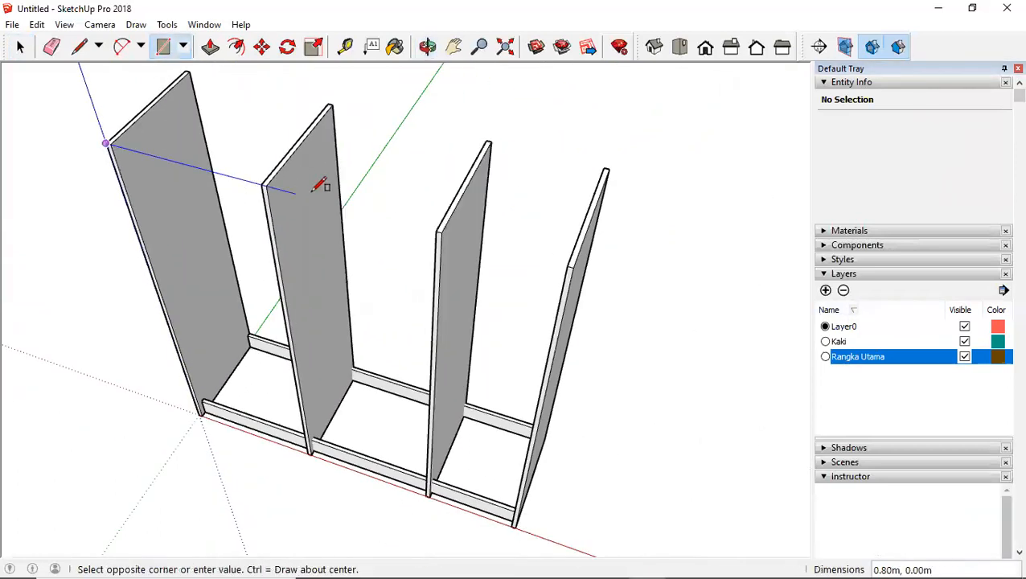
{"action": "scroll", "coordinate": [321, 183], "scroll_direction": "down", "scroll_amount": 1}
{"action": "scroll", "coordinate": [579, 164], "scroll_direction": "up", "scroll_amount": 1}
{"action": "left_click", "coordinate": [552, 173]}
{"action": "middle_click_drag", "start_coordinate": [551, 172], "coordinate": [463, 184]}
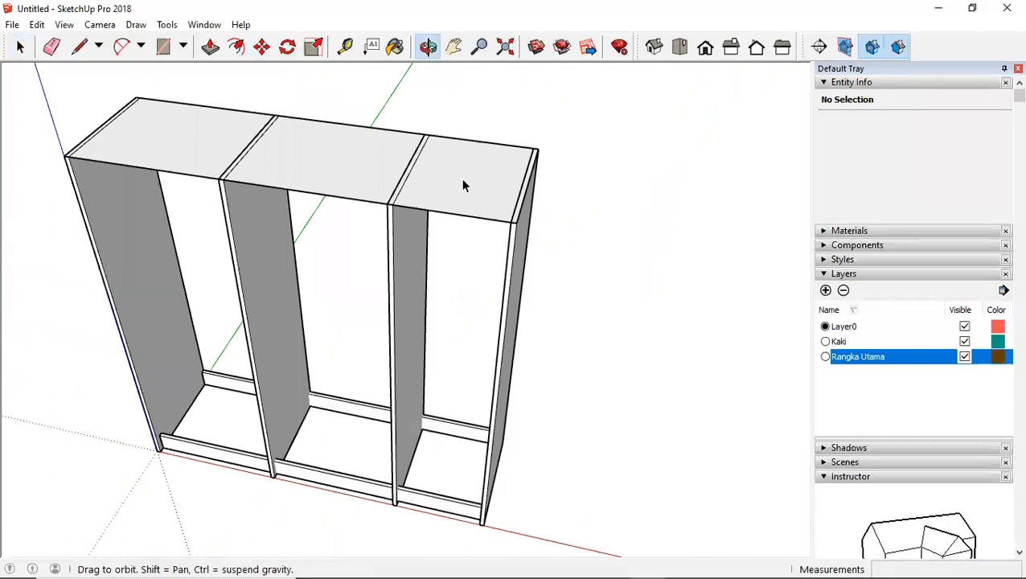
Step: Push the top rectangle downward to give the top board its thickness
{"action": "key", "text": "space"}
{"action": "left_click", "coordinate": [446, 196]}
{"action": "scroll", "coordinate": [446, 196], "scroll_direction": "up", "scroll_amount": 2}
{"action": "key", "text": "p"}
{"action": "left_click_drag", "start_coordinate": [446, 210], "coordinate": [441, 230]}
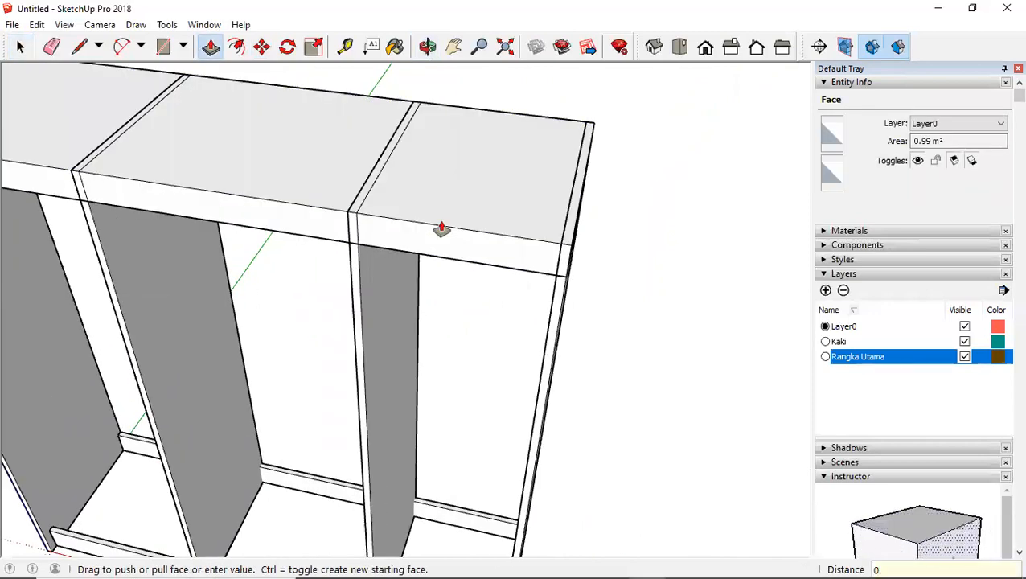
{"action": "left_click", "coordinate": [442, 229]}
Step: Select the whole top board and make it a group
{"action": "key", "text": "space"}
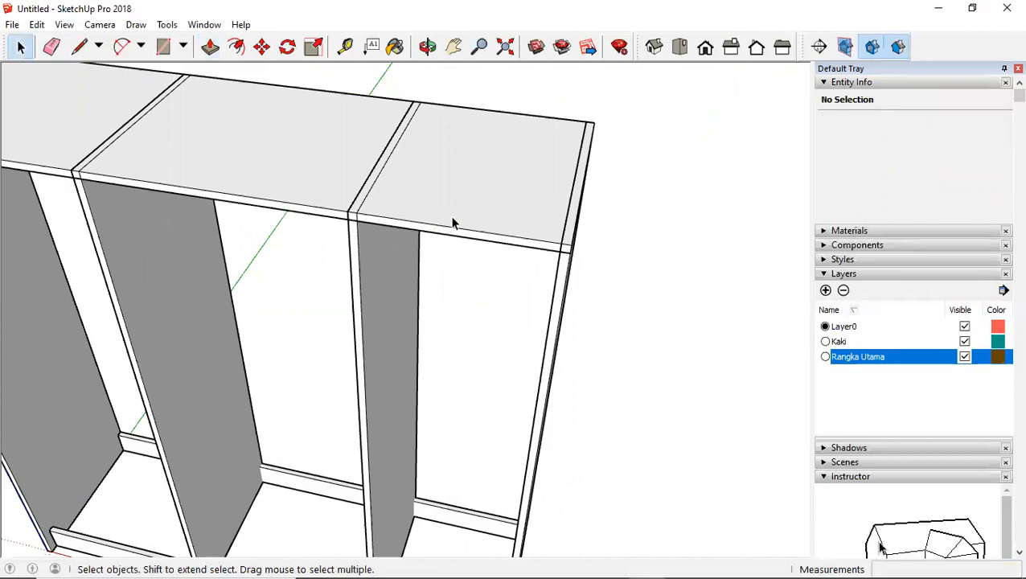
{"action": "triple_click", "coordinate": [451, 222]}
{"action": "right_click", "coordinate": [452, 219]}
{"action": "left_click", "coordinate": [509, 349]}
{"action": "scroll", "coordinate": [496, 351], "scroll_direction": "down", "scroll_amount": 2}
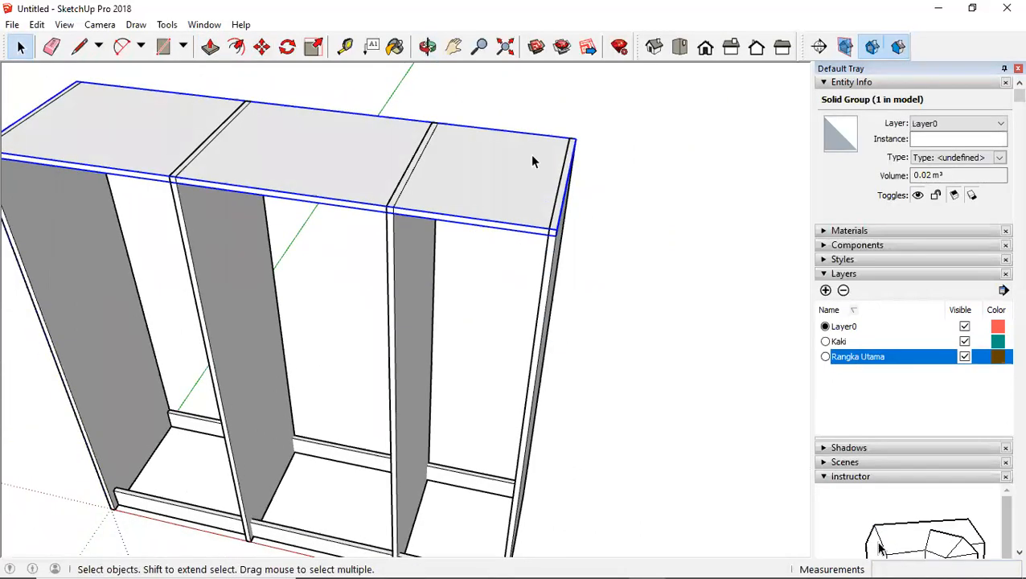
Step: Add a layer named Alas and assign the top board group to the Rangka Utama layer
{"action": "middle_click_drag", "start_coordinate": [522, 197], "coordinate": [834, 203]}
{"action": "middle_click_drag", "start_coordinate": [612, 217], "coordinate": [640, 146], "text": "shift"}
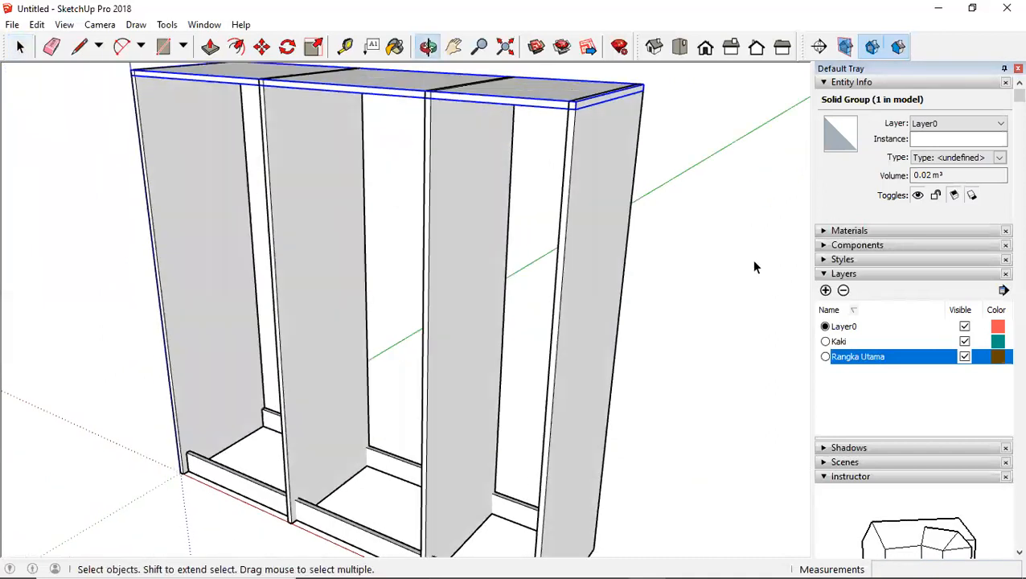
{"action": "left_click", "coordinate": [826, 290]}
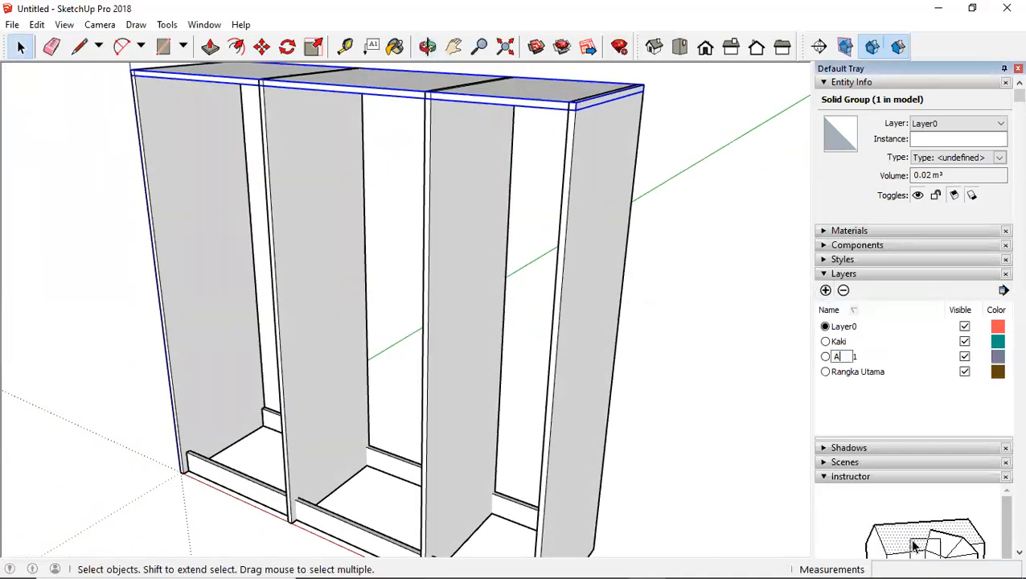
{"action": "left_click", "coordinate": [963, 123]}
{"action": "left_click", "coordinate": [920, 148]}
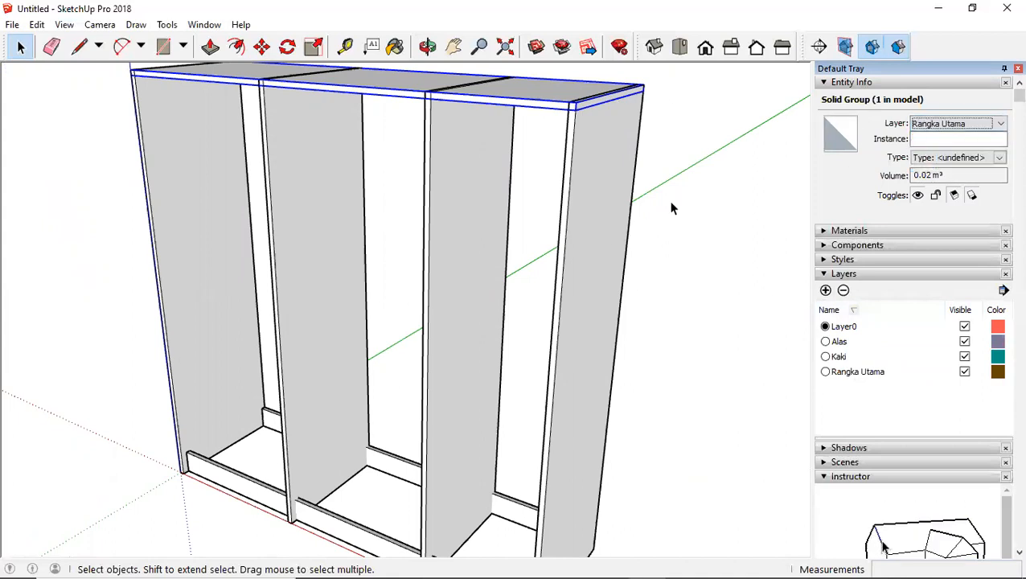
{"action": "left_click", "coordinate": [689, 193]}
{"action": "middle_click_drag", "start_coordinate": [689, 193], "coordinate": [677, 233]}
Step: Scale the two outer upright panels down in height so they end at the underside of the top board
{"action": "left_click", "coordinate": [562, 103]}
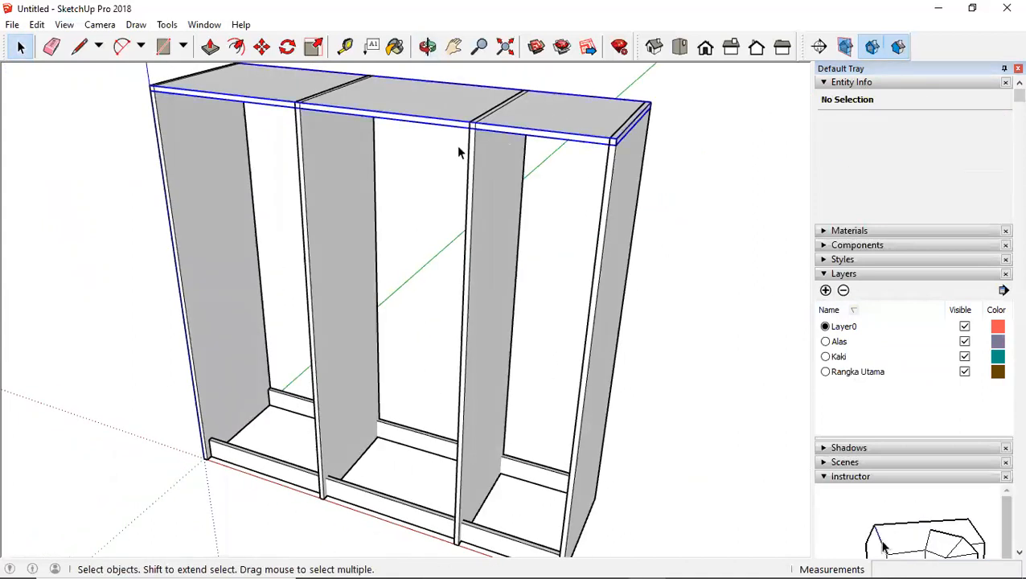
{"action": "scroll", "coordinate": [595, 189], "scroll_direction": "up", "scroll_amount": 5}
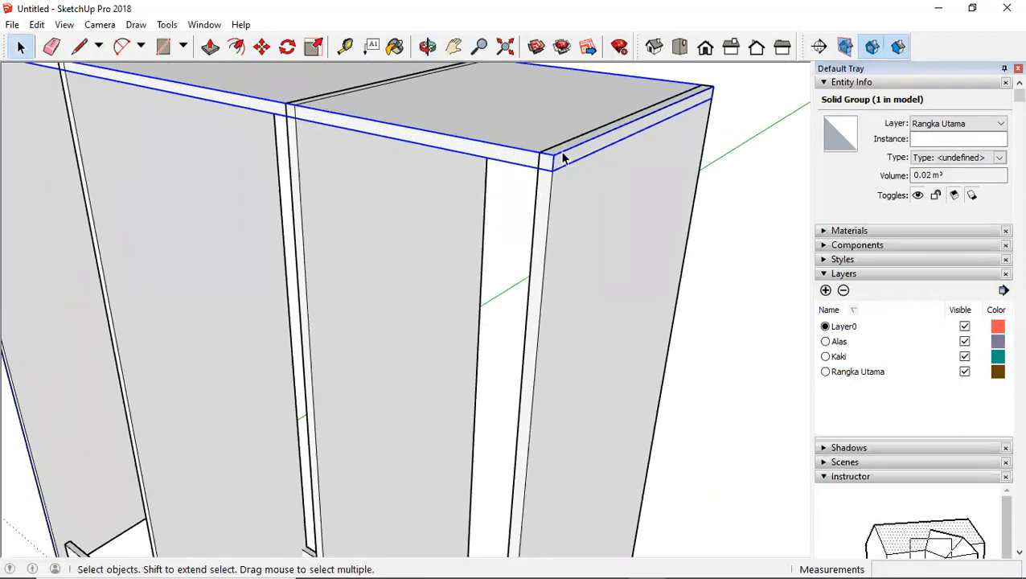
{"action": "left_click", "coordinate": [662, 173]}
{"action": "scroll", "coordinate": [611, 176], "scroll_direction": "down", "scroll_amount": 6}
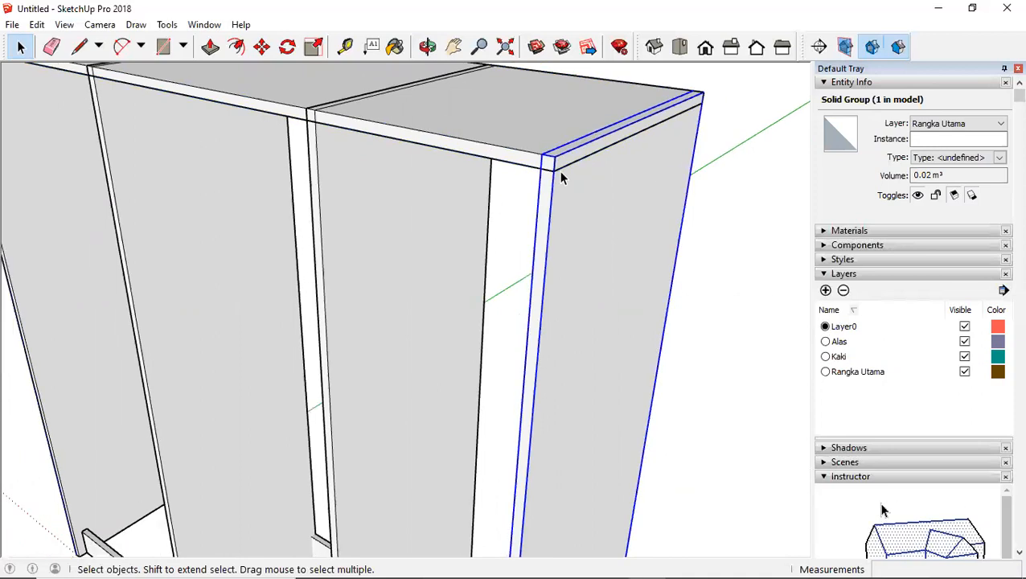
{"action": "middle_click_drag", "start_coordinate": [495, 195], "coordinate": [551, 186]}
{"action": "scroll", "coordinate": [551, 185], "scroll_direction": "up", "scroll_amount": 1}
{"action": "key", "text": "s"}
{"action": "scroll", "coordinate": [494, 142], "scroll_direction": "up", "scroll_amount": 4}
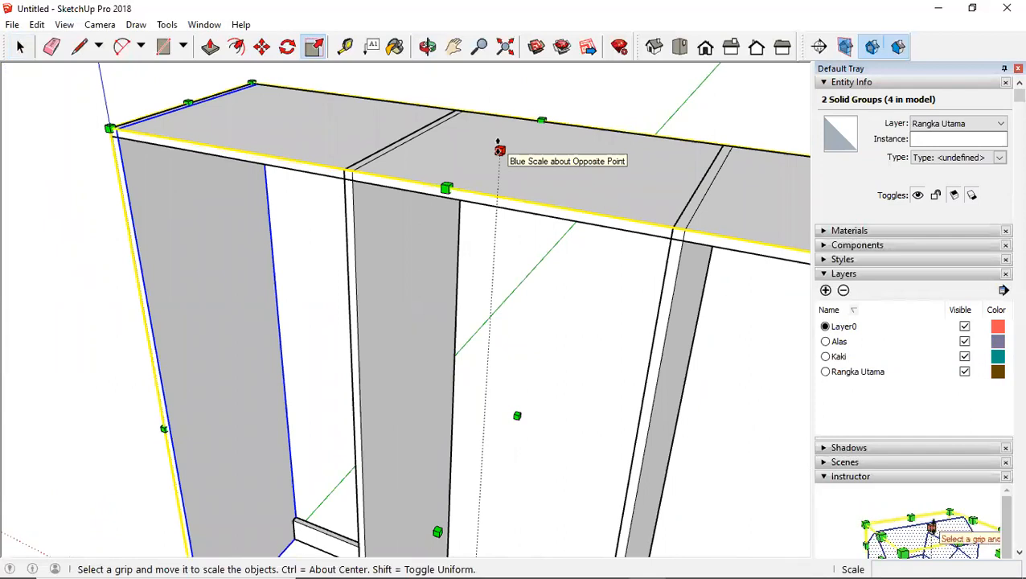
{"action": "left_click", "coordinate": [500, 149]}
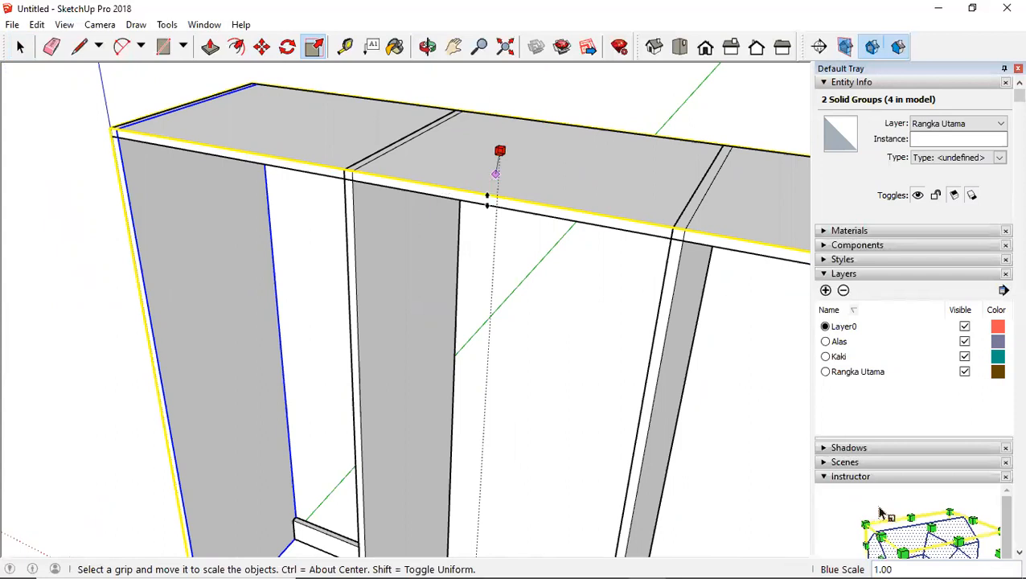
{"action": "left_click", "coordinate": [468, 201]}
{"action": "scroll", "coordinate": [465, 241], "scroll_direction": "down", "scroll_amount": 5}
{"action": "middle_click_drag", "start_coordinate": [476, 202], "coordinate": [389, 238]}
{"action": "key", "text": "space"}
{"action": "left_click", "coordinate": [565, 211]}
{"action": "scroll", "coordinate": [589, 254], "scroll_direction": "up", "scroll_amount": 5}
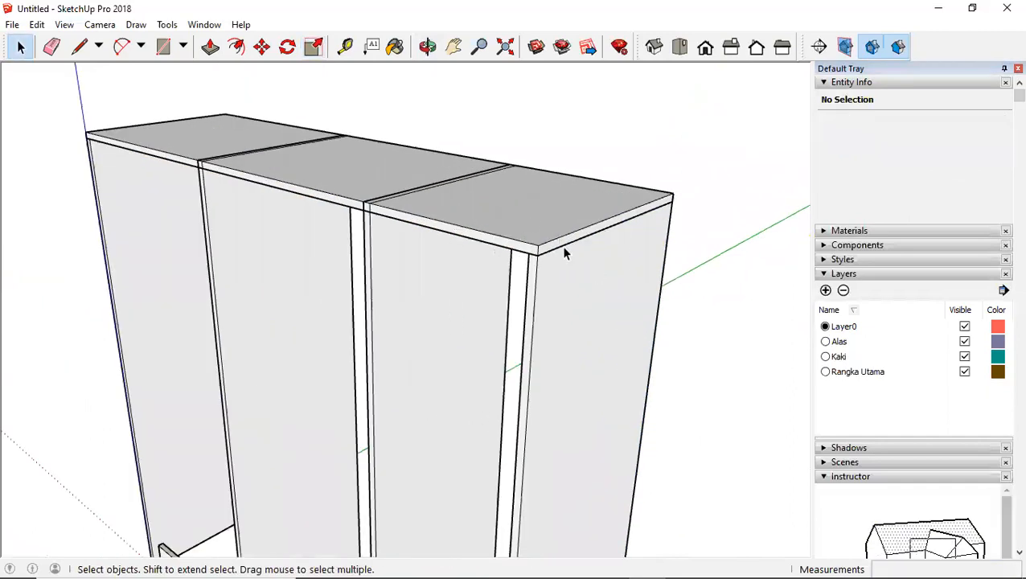
Step: Scale the two middle upright panels down in height so they end at the underside of the top board
{"action": "scroll", "coordinate": [468, 219], "scroll_direction": "down", "scroll_amount": 4}
{"action": "scroll", "coordinate": [526, 267], "scroll_direction": "up", "scroll_amount": 2}
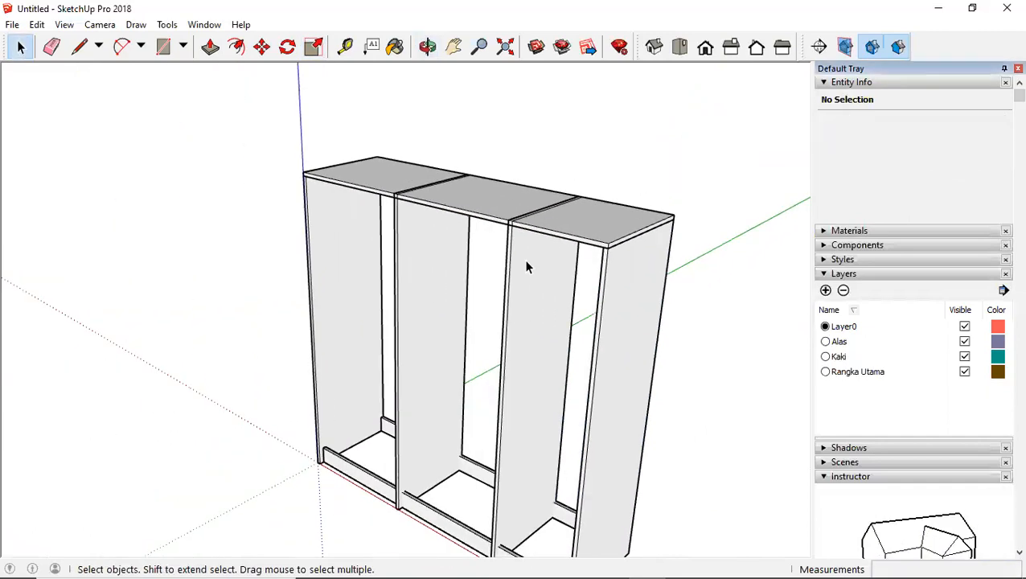
{"action": "left_click", "coordinate": [429, 274], "text": "shift"}
{"action": "middle_click_drag", "start_coordinate": [481, 268], "coordinate": [505, 233]}
{"action": "key", "text": "s"}
{"action": "scroll", "coordinate": [495, 221], "scroll_direction": "up", "scroll_amount": 3}
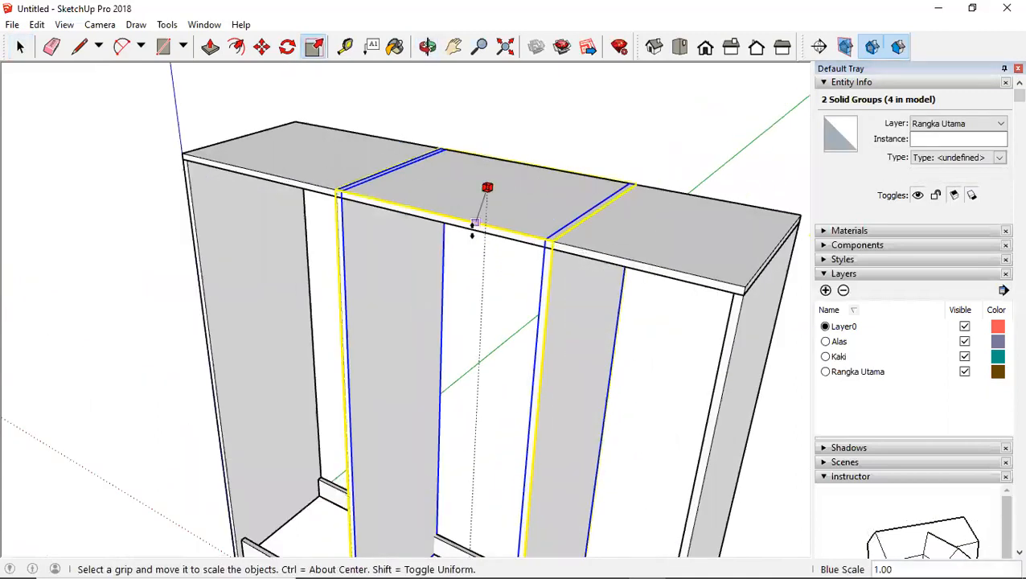
{"action": "left_click", "coordinate": [471, 229]}
{"action": "key", "text": "space"}
{"action": "left_click", "coordinate": [629, 160]}
Step: Raise the bottoms of the two middle upright panels to the plinth's top edge, scaling their height to about 0.94
{"action": "middle_click_drag", "start_coordinate": [608, 205], "coordinate": [344, 242]}
{"action": "scroll", "coordinate": [419, 316], "scroll_direction": "down", "scroll_amount": 2}
{"action": "middle_click_drag", "start_coordinate": [419, 316], "coordinate": [388, 306]}
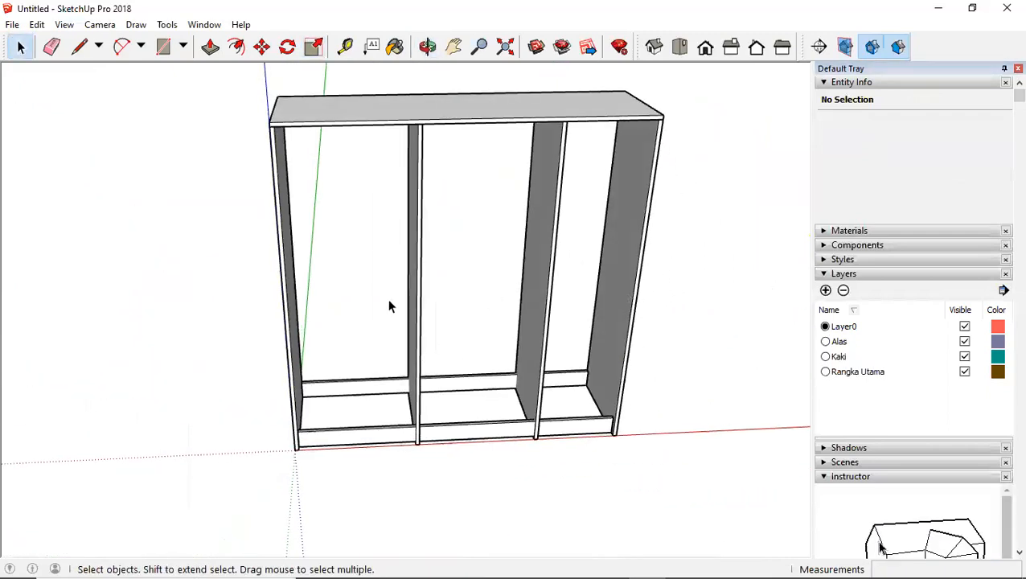
{"action": "middle_click_drag", "start_coordinate": [551, 325], "coordinate": [538, 344]}
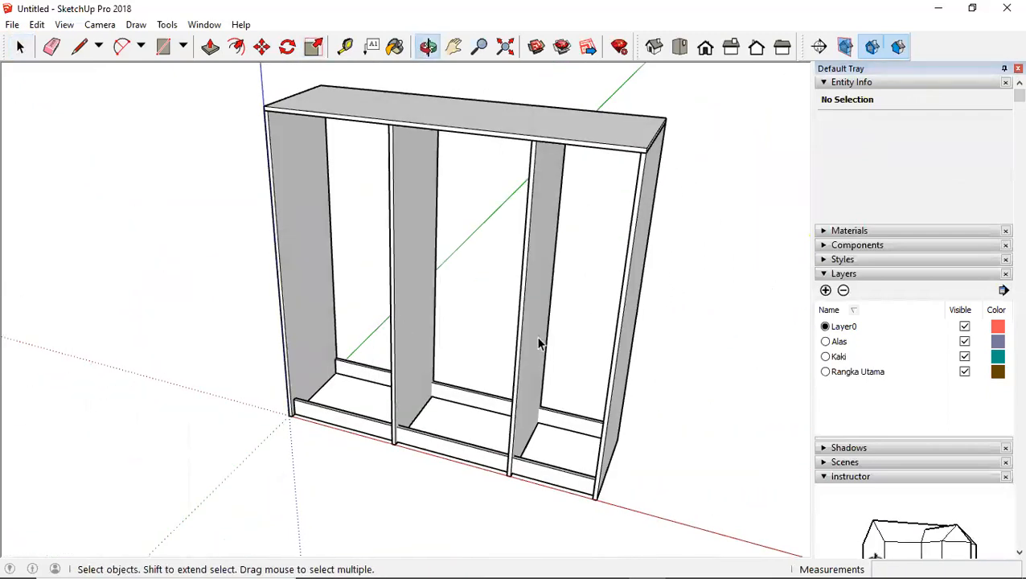
{"action": "left_click", "coordinate": [433, 333], "text": "shift"}
{"action": "middle_click_drag", "start_coordinate": [433, 336], "coordinate": [426, 307]}
{"action": "key", "text": "s"}
{"action": "scroll", "coordinate": [443, 438], "scroll_direction": "up", "scroll_amount": 3}
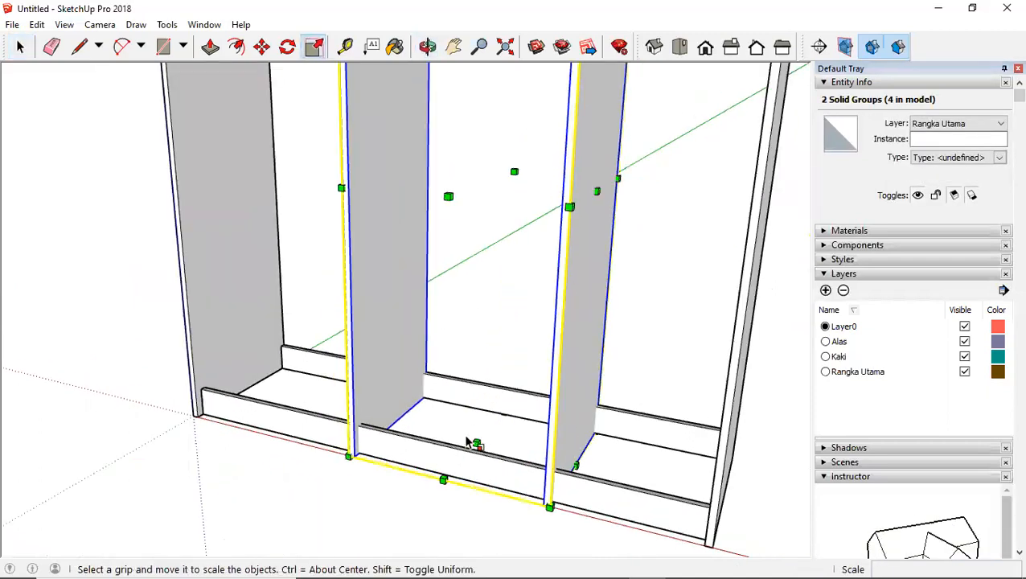
{"action": "left_click_drag", "start_coordinate": [477, 441], "coordinate": [362, 422]}
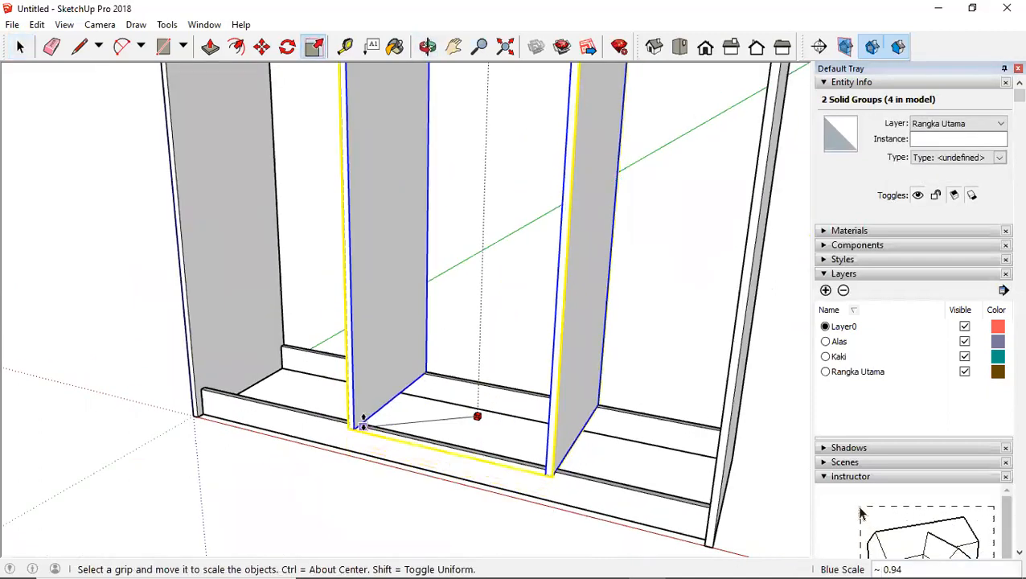
Step: Scale the depth of the two middle upright panels from the front so their front edges meet the front plinth
{"action": "middle_click_drag", "start_coordinate": [283, 429], "coordinate": [354, 190]}
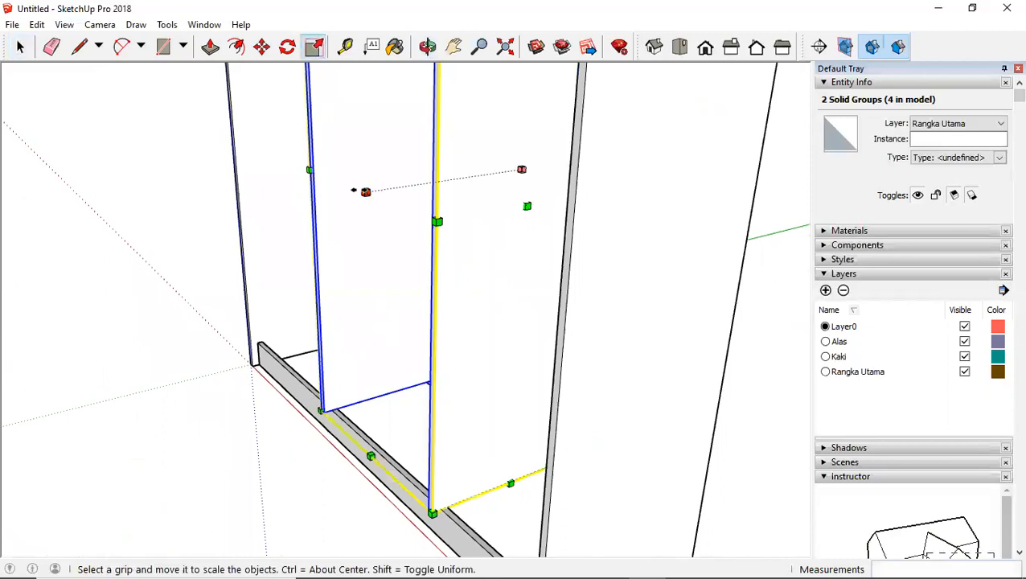
{"action": "left_click_drag", "start_coordinate": [364, 194], "coordinate": [457, 519]}
{"action": "key", "text": "space"}
{"action": "scroll", "coordinate": [452, 454], "scroll_direction": "down", "scroll_amount": 2}
{"action": "left_click", "coordinate": [397, 452]}
Step: Shorten the two middle upright panels at the rear to the rear plinth's inner top edge, finishing with a depth scale of about 0.96
{"action": "middle_click_drag", "start_coordinate": [339, 481], "coordinate": [272, 437]}
{"action": "scroll", "coordinate": [342, 492], "scroll_direction": "up", "scroll_amount": 3}
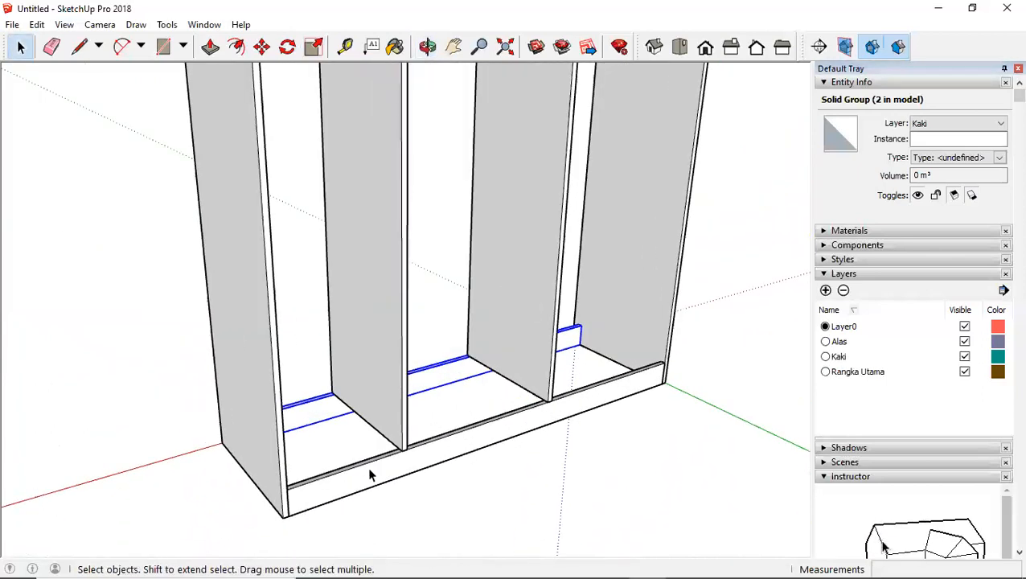
{"action": "middle_click_drag", "start_coordinate": [461, 442], "coordinate": [305, 456]}
{"action": "middle_click_drag", "start_coordinate": [456, 419], "coordinate": [550, 318]}
{"action": "left_click", "coordinate": [531, 384], "text": "shift"}
{"action": "key", "text": "s"}
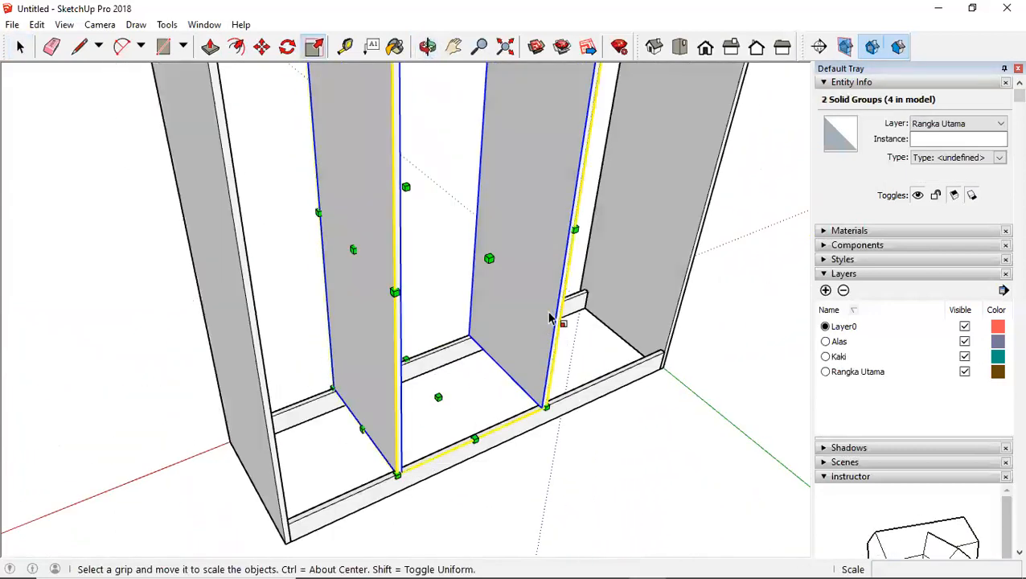
{"action": "left_click", "coordinate": [488, 258]}
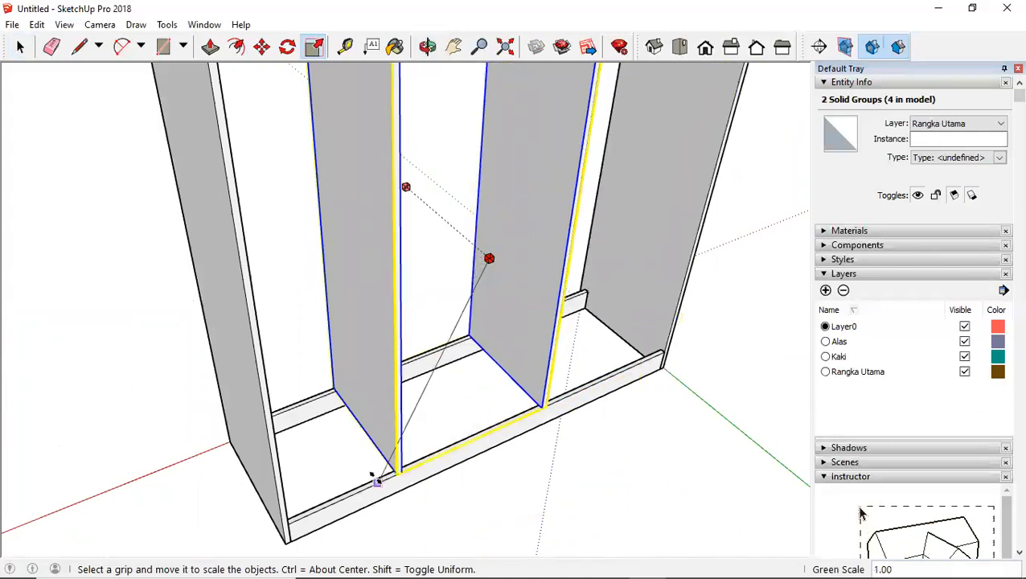
{"action": "left_click", "coordinate": [377, 483]}
{"action": "scroll", "coordinate": [387, 481], "scroll_direction": "up", "scroll_amount": 4}
{"action": "scroll", "coordinate": [489, 379], "scroll_direction": "down", "scroll_amount": 2}
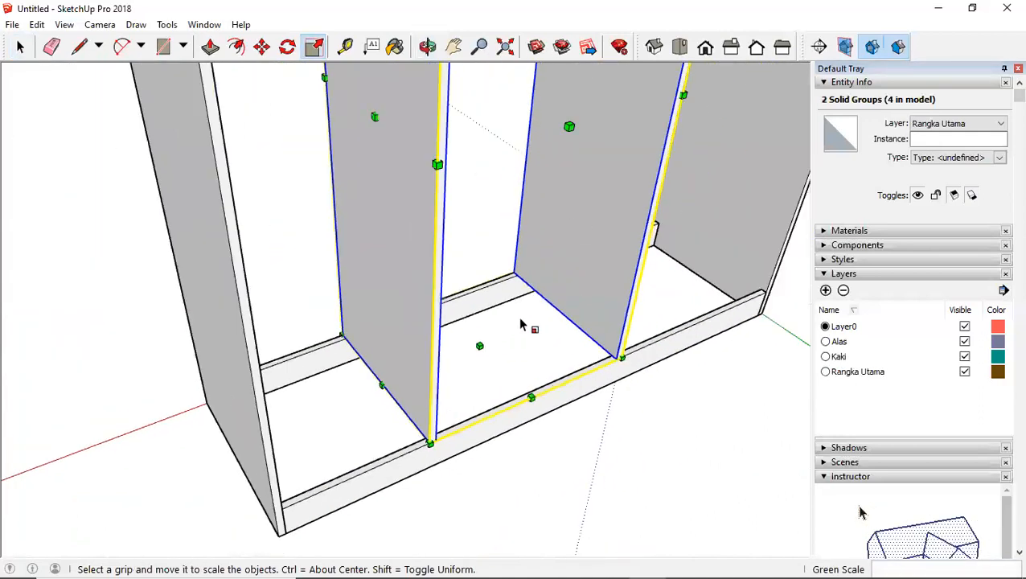
{"action": "left_click", "coordinate": [568, 127]}
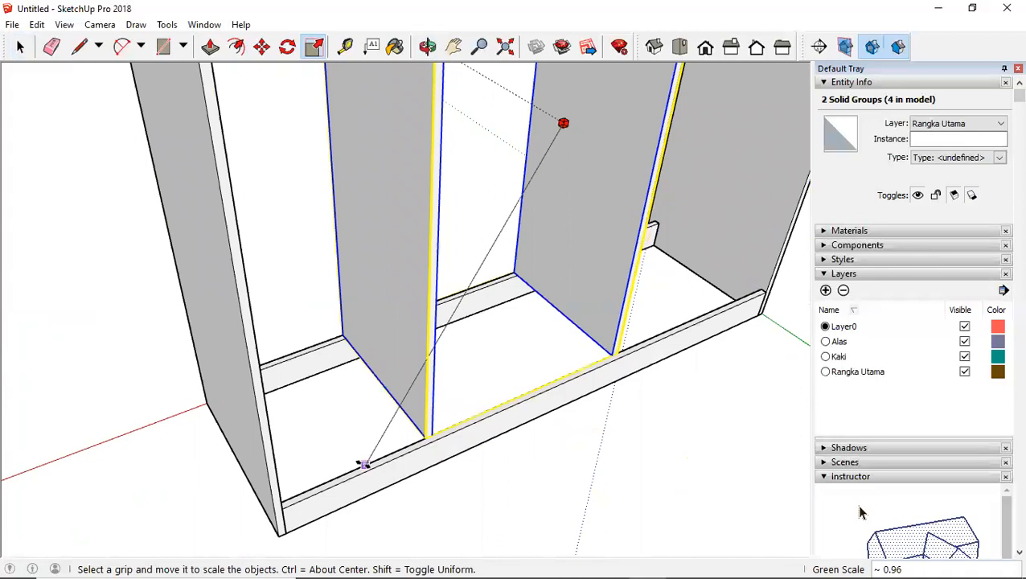
{"action": "key", "text": "space"}
{"action": "left_click", "coordinate": [470, 466]}
Step: Adjust the rear edge face of the nearer middle upright panel against the rear plinth with Push/Pull
{"action": "double_click", "coordinate": [428, 404]}
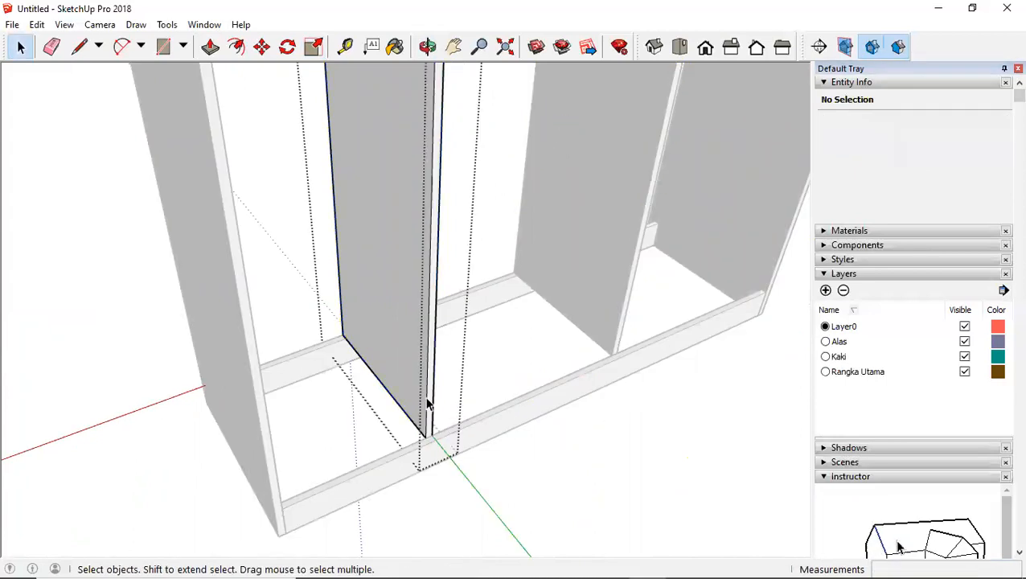
{"action": "key", "text": "p"}
{"action": "left_click", "coordinate": [428, 390]}
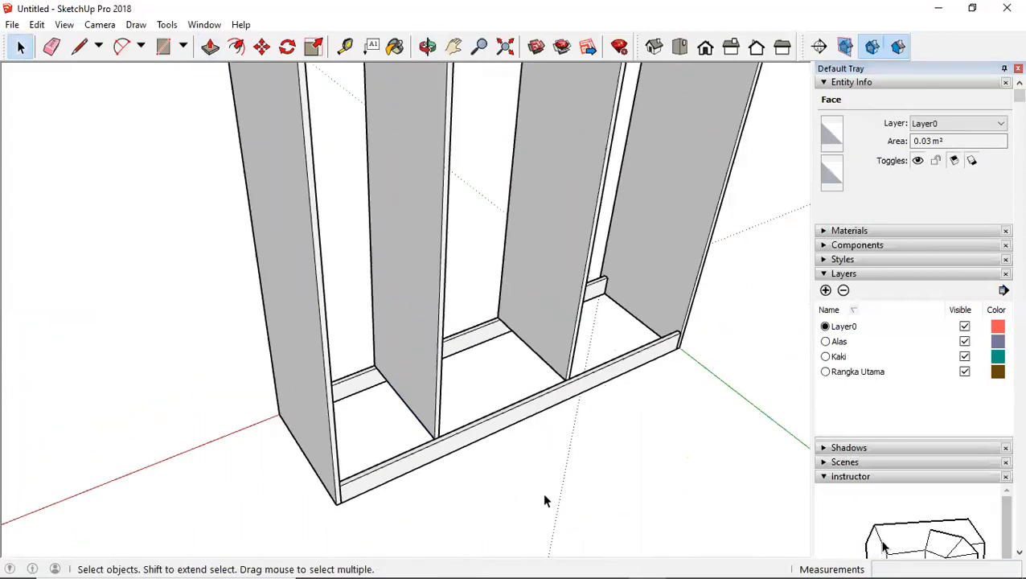
Step: Draw the back panel rectangle between the side panels, from the rear plinth's top edge to the underside of the top board
{"action": "middle_click_drag", "start_coordinate": [544, 500], "coordinate": [330, 523]}
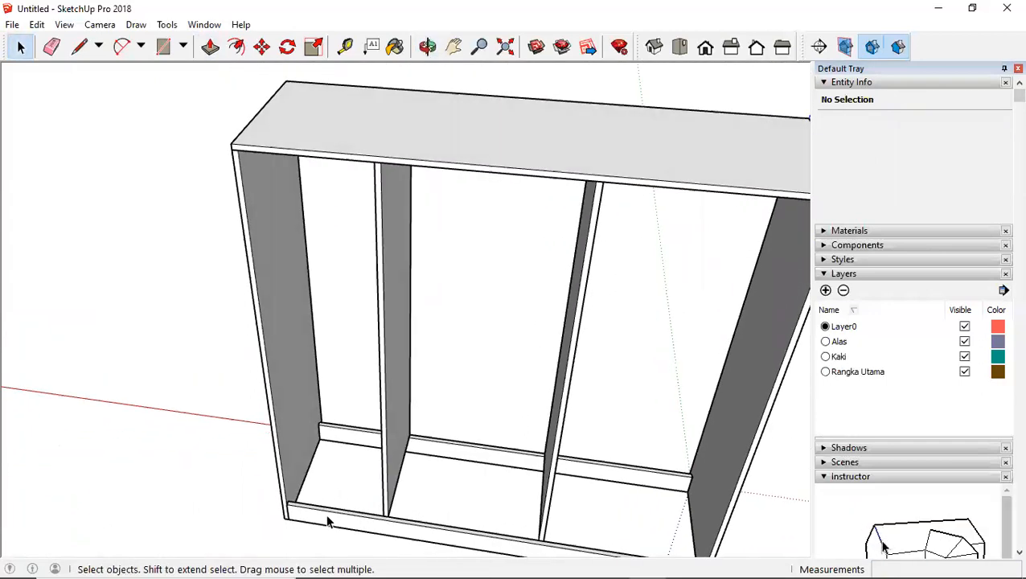
{"action": "scroll", "coordinate": [427, 406], "scroll_direction": "down", "scroll_amount": 3}
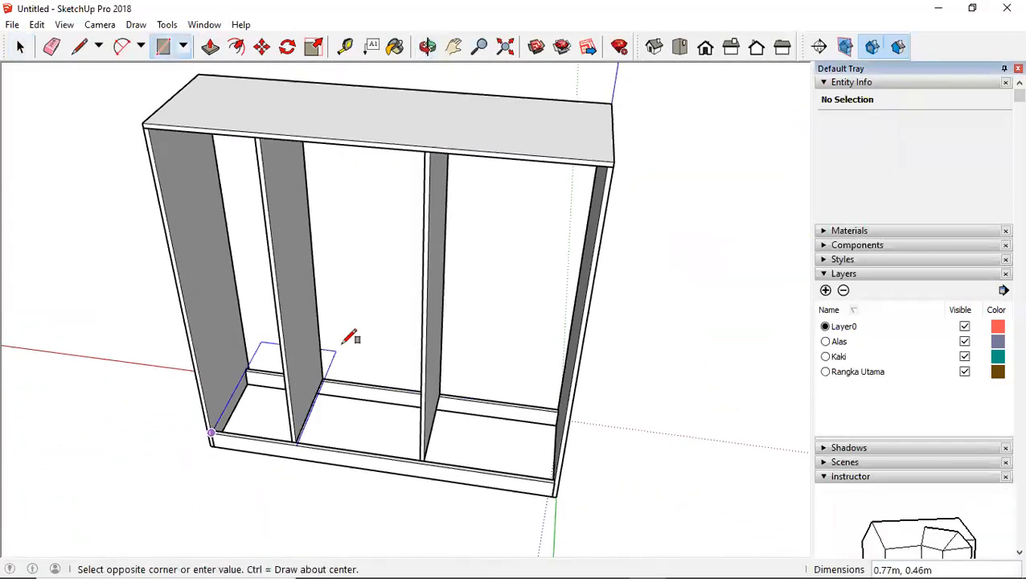
{"action": "left_click", "coordinate": [613, 164]}
{"action": "key", "text": "space"}
Step: Push/Pull the back panel face inward 0.02 m and make the panel a group
{"action": "left_click", "coordinate": [521, 238]}
{"action": "middle_click_drag", "start_coordinate": [521, 238], "coordinate": [466, 369]}
{"action": "scroll", "coordinate": [410, 355], "scroll_direction": "up", "scroll_amount": 5}
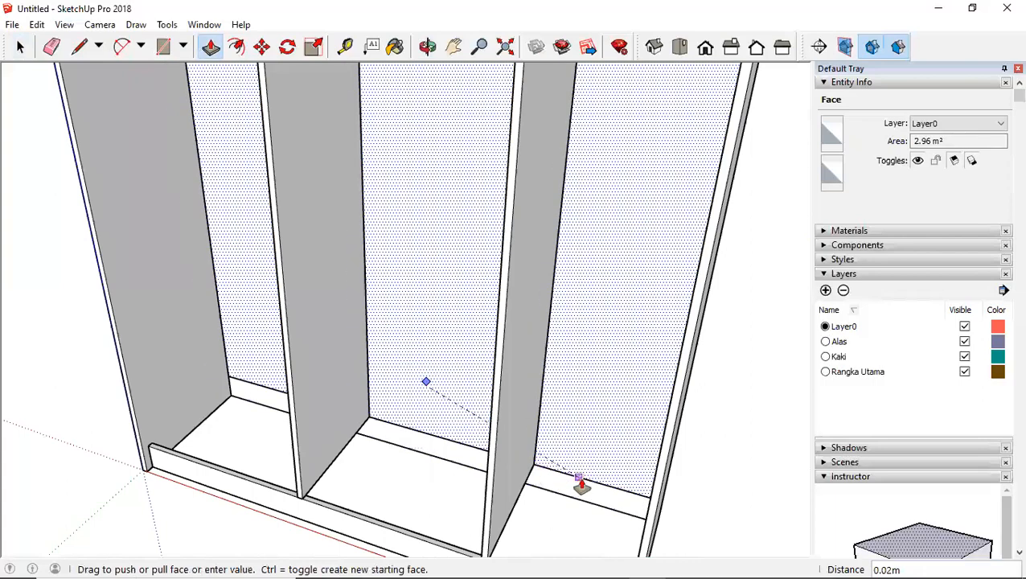
{"action": "key", "text": "space"}
{"action": "right_click", "coordinate": [462, 359]}
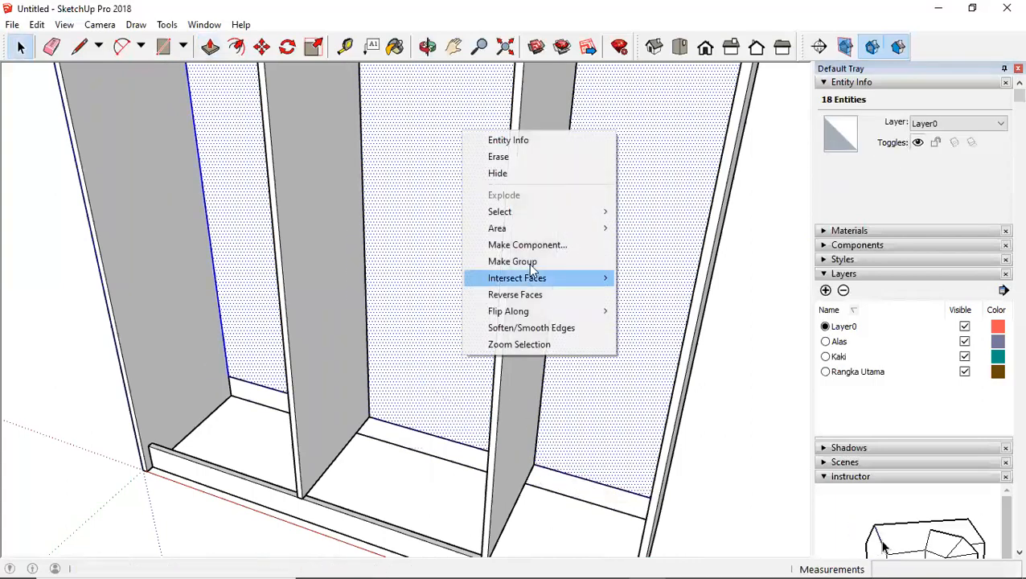
{"action": "left_click", "coordinate": [512, 261]}
{"action": "scroll", "coordinate": [463, 343], "scroll_direction": "down", "scroll_amount": 5}
{"action": "middle_click_drag", "start_coordinate": [446, 355], "coordinate": [252, 380]}
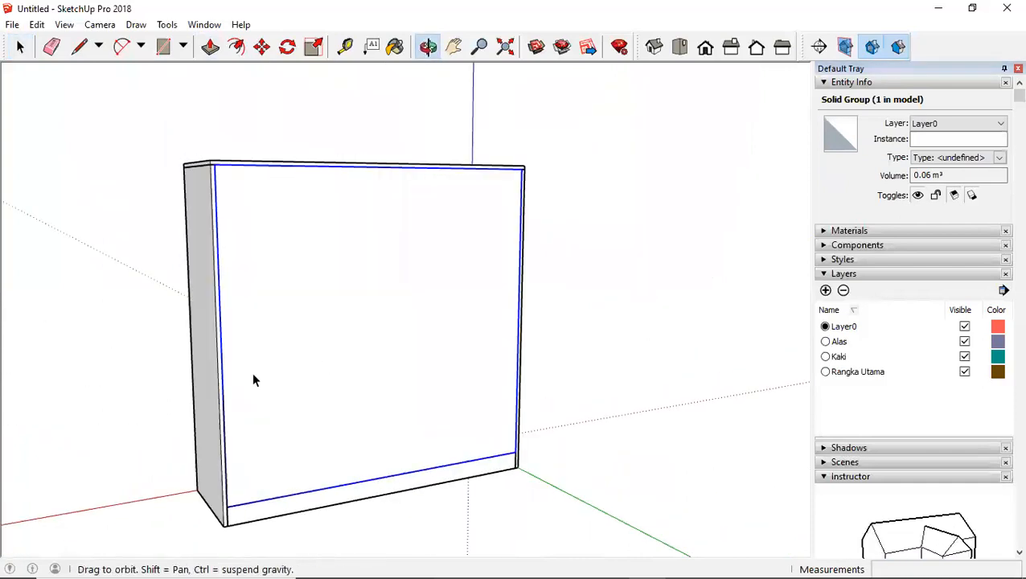
{"action": "left_click", "coordinate": [455, 485]}
{"action": "middle_click_drag", "start_coordinate": [372, 365], "coordinate": [595, 392]}
{"action": "middle_click_drag", "start_coordinate": [145, 422], "coordinate": [435, 382]}
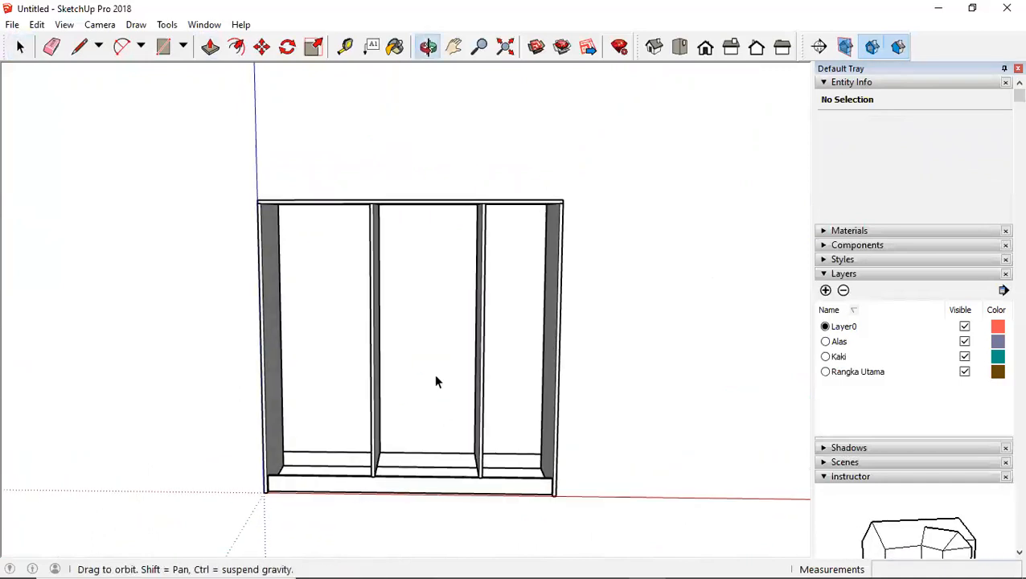
{"action": "scroll", "coordinate": [479, 225], "scroll_direction": "up", "scroll_amount": 2}
{"action": "scroll", "coordinate": [485, 201], "scroll_direction": "up", "scroll_amount": 2}
{"action": "left_click", "coordinate": [481, 203]}
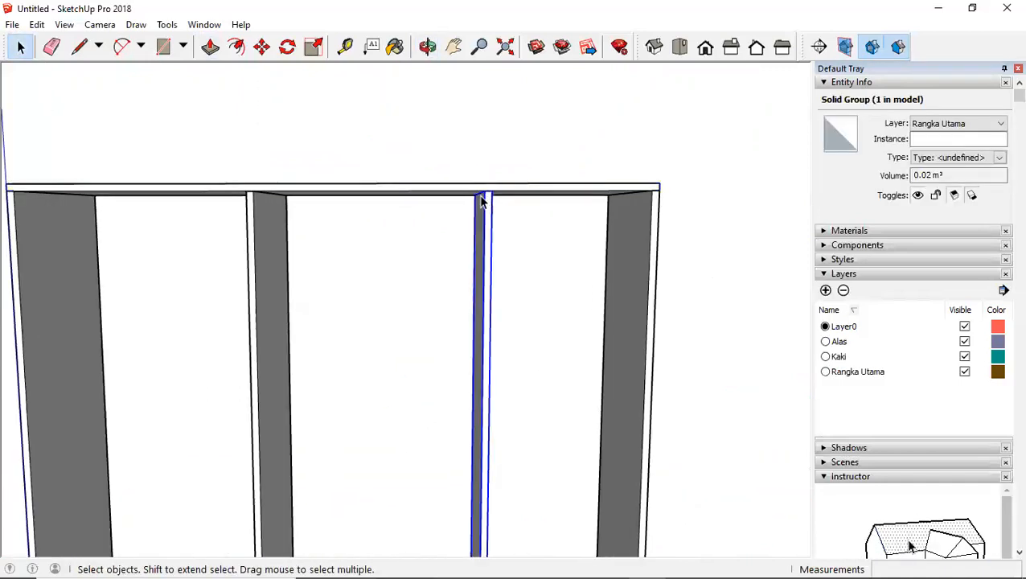
{"action": "scroll", "coordinate": [481, 193], "scroll_direction": "up", "scroll_amount": 2}
{"action": "key", "text": "m"}
{"action": "scroll", "coordinate": [493, 193], "scroll_direction": "up", "scroll_amount": 5}
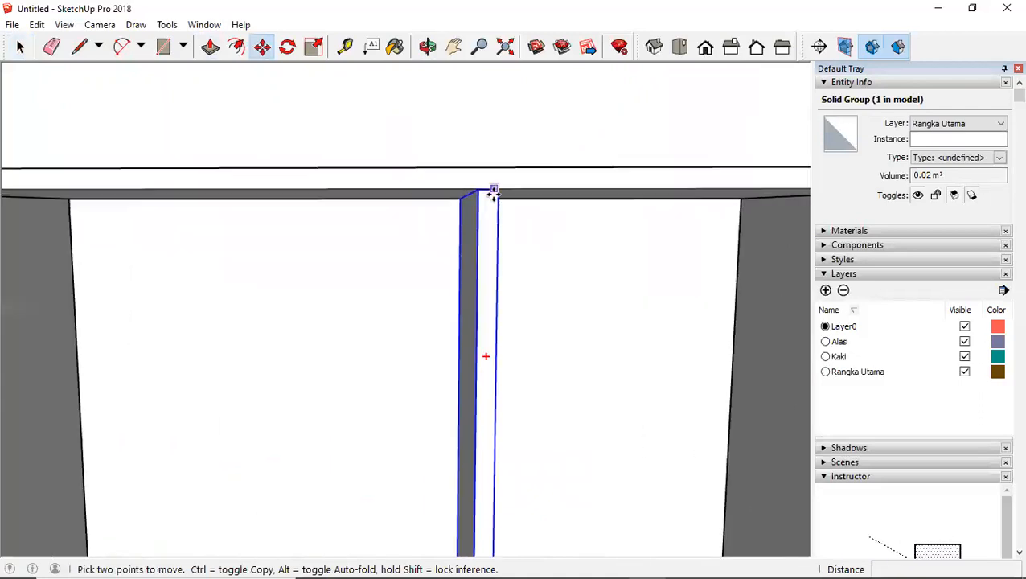
{"action": "left_click", "coordinate": [466, 143]}
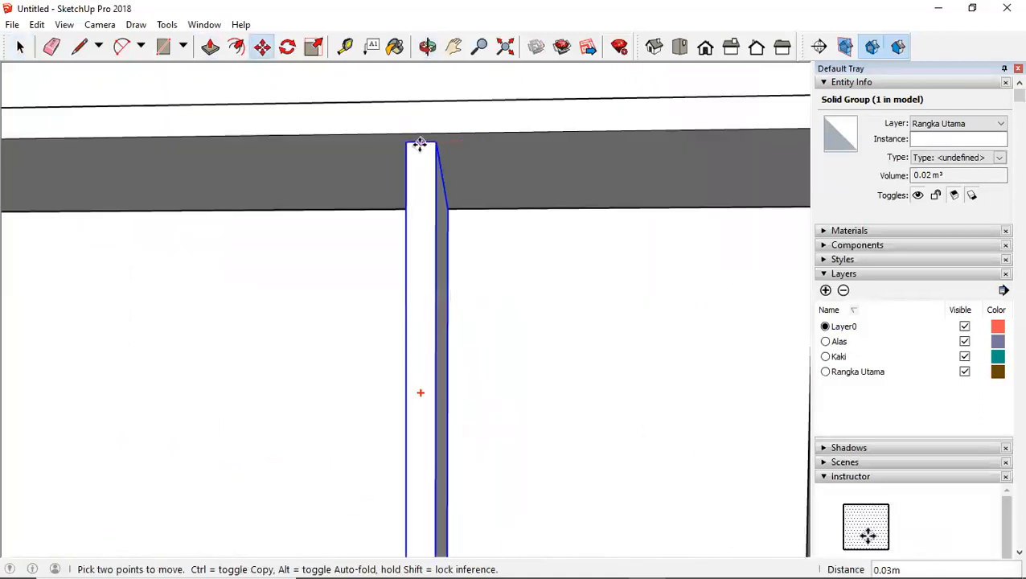
{"action": "scroll", "coordinate": [417, 143], "scroll_direction": "down", "scroll_amount": 5}
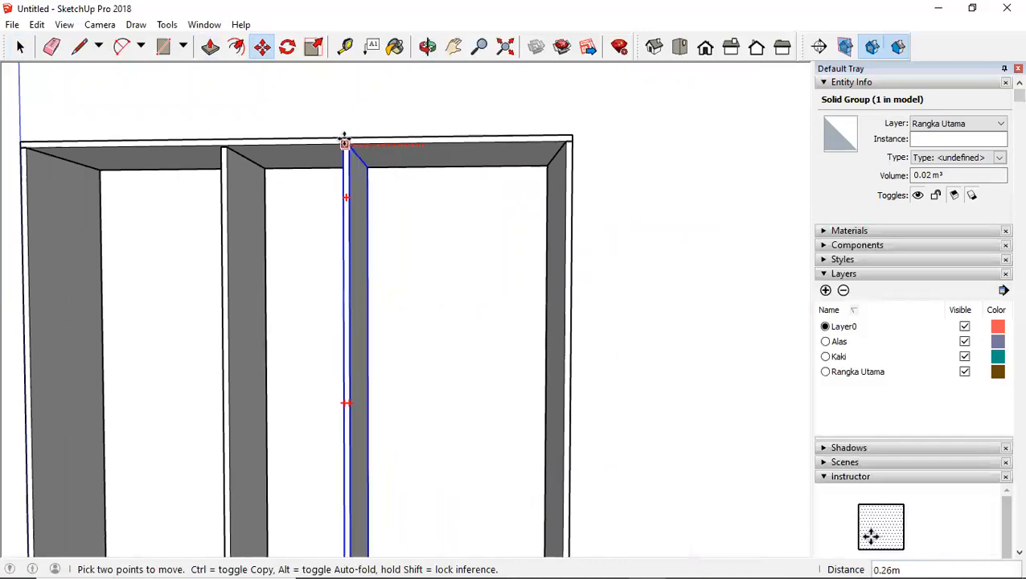
{"action": "key", "text": "space"}
Step: Divide the lower front edge of the top board into 3 equal segments inside its group
{"action": "middle_click_drag", "start_coordinate": [371, 153], "coordinate": [305, 226]}
{"action": "double_click", "coordinate": [311, 185]}
{"action": "triple_click", "coordinate": [310, 184]}
{"action": "scroll", "coordinate": [309, 185], "scroll_direction": "up", "scroll_amount": 4}
{"action": "left_click", "coordinate": [311, 190]}
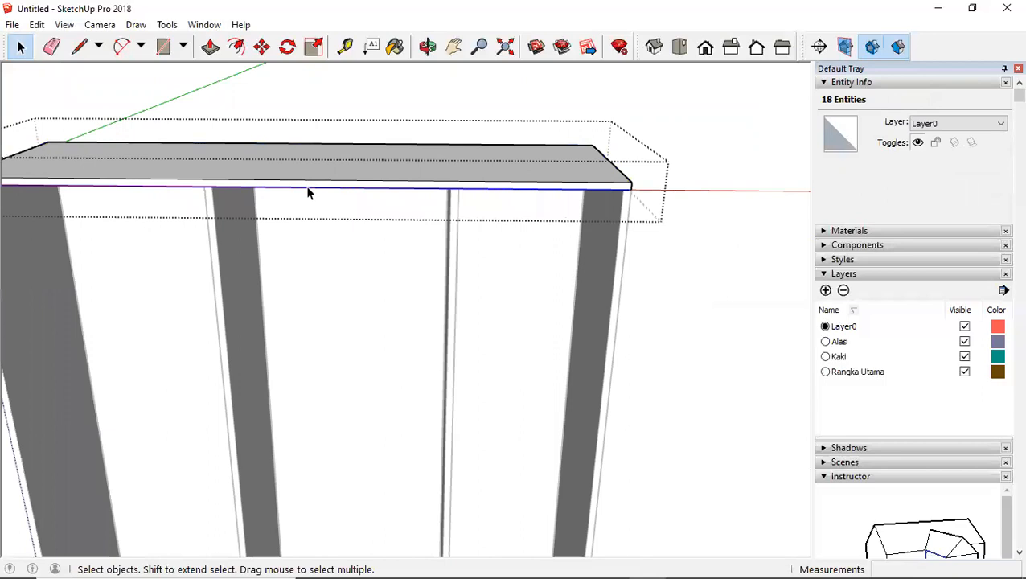
{"action": "right_click", "coordinate": [308, 188]}
{"action": "left_click", "coordinate": [341, 285]}
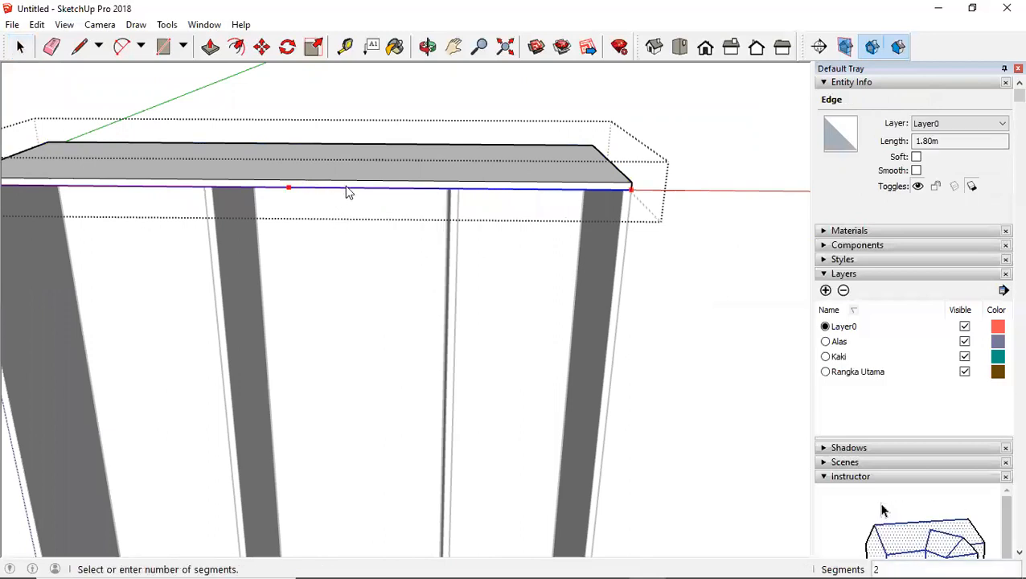
{"action": "scroll", "coordinate": [394, 201], "scroll_direction": "down", "scroll_amount": 1}
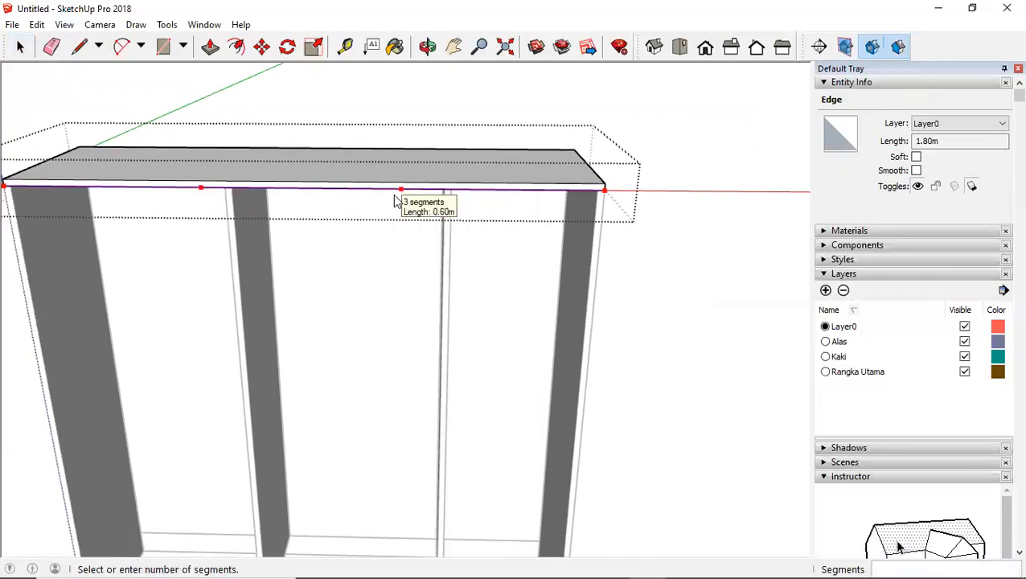
{"action": "left_click", "coordinate": [394, 201]}
Step: Move the left middle upright panel by its top front midpoint to the first one-third point of the top board's lower front edge
{"action": "left_click", "coordinate": [240, 217]}
{"action": "middle_click_drag", "start_coordinate": [240, 217], "coordinate": [378, 181]}
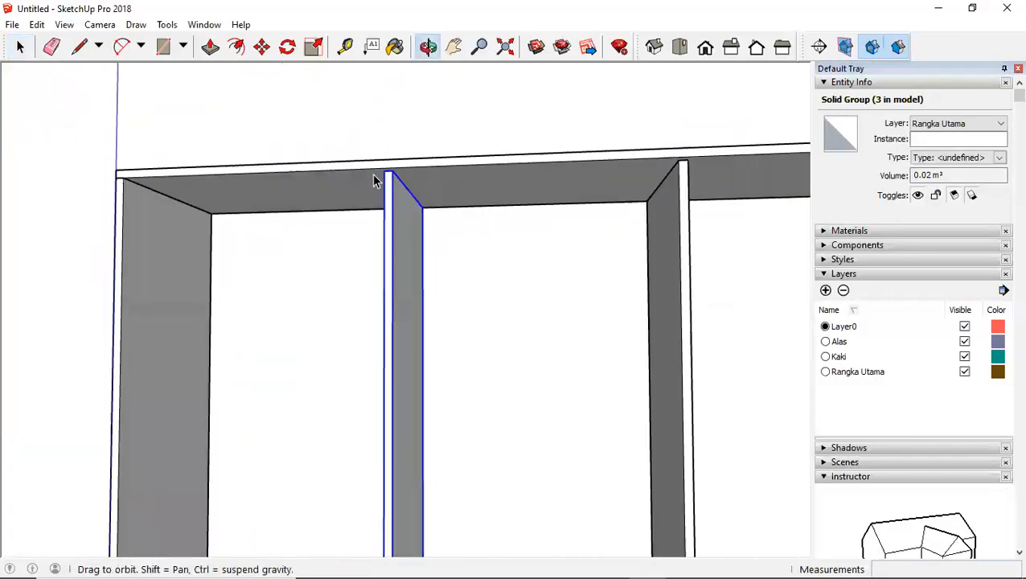
{"action": "scroll", "coordinate": [390, 185], "scroll_direction": "up", "scroll_amount": 1}
{"action": "key", "text": "m"}
{"action": "scroll", "coordinate": [377, 164], "scroll_direction": "up", "scroll_amount": 3}
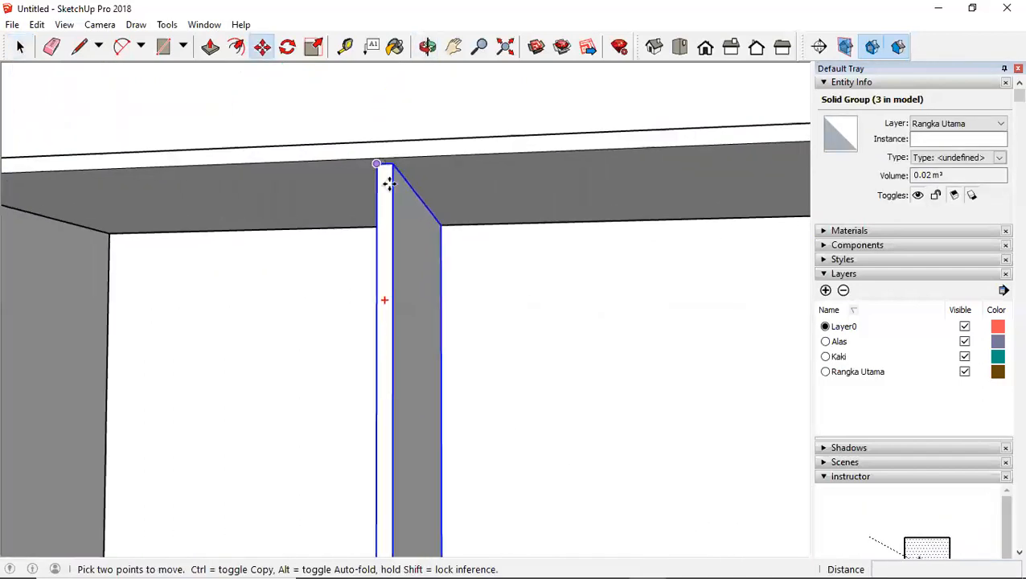
{"action": "left_click", "coordinate": [377, 157]}
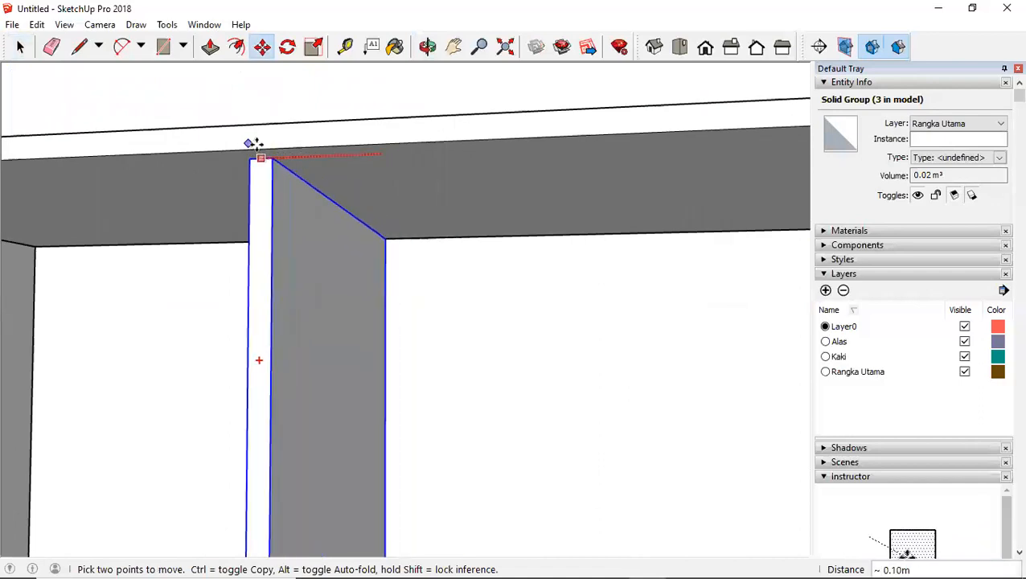
{"action": "left_click", "coordinate": [283, 144]}
Step: Move the right middle upright panel by its top front midpoint to the second one-third point of the top board's lower front edge
{"action": "scroll", "coordinate": [378, 189], "scroll_direction": "down", "scroll_amount": 3}
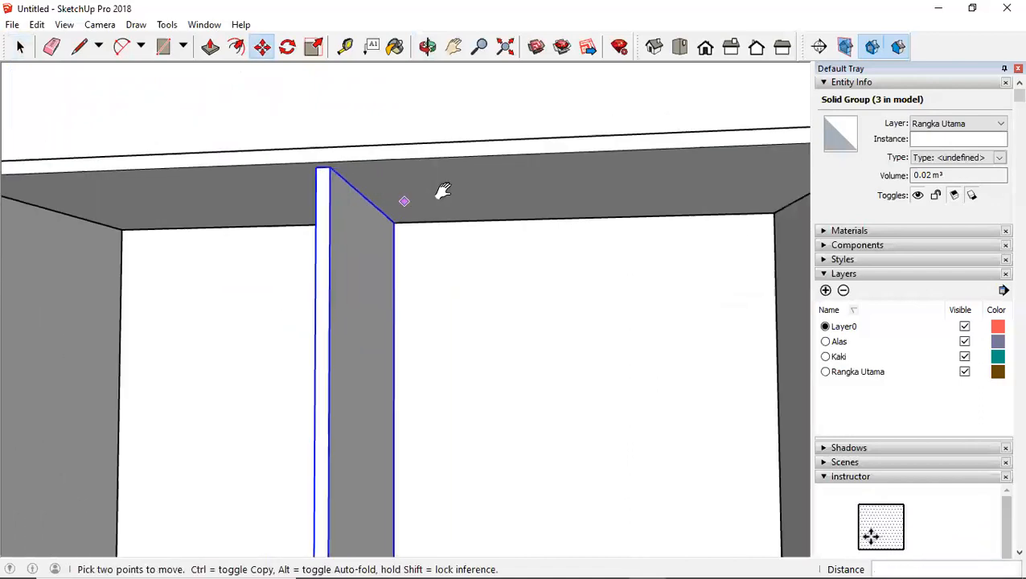
{"action": "middle_click_drag", "start_coordinate": [440, 191], "coordinate": [301, 167], "text": "shift"}
{"action": "key", "text": "space"}
{"action": "left_click", "coordinate": [566, 143]}
{"action": "key", "text": "m"}
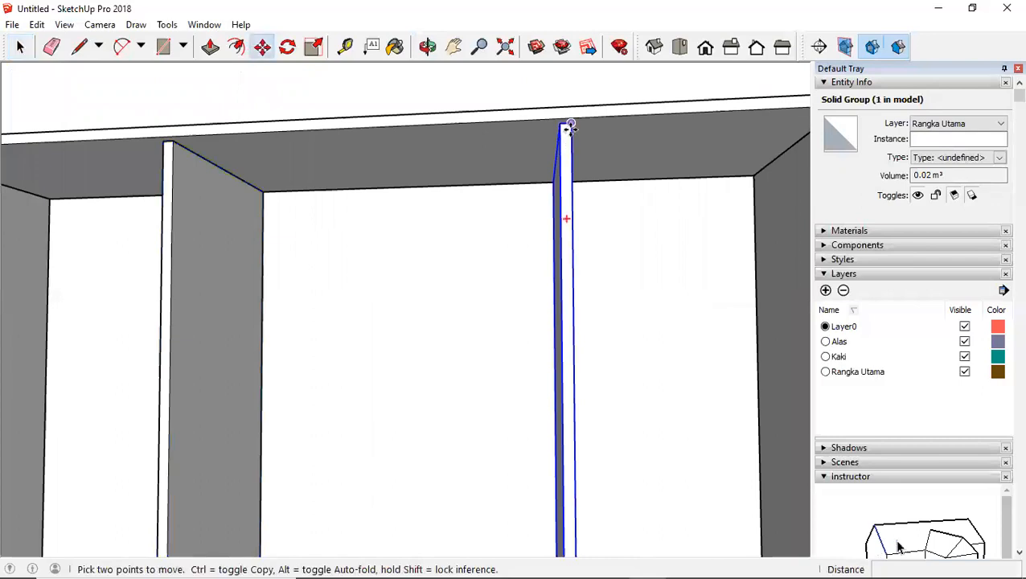
{"action": "scroll", "coordinate": [565, 124], "scroll_direction": "up", "scroll_amount": 3}
{"action": "left_click", "coordinate": [565, 119]}
{"action": "scroll", "coordinate": [553, 121], "scroll_direction": "down", "scroll_amount": 4}
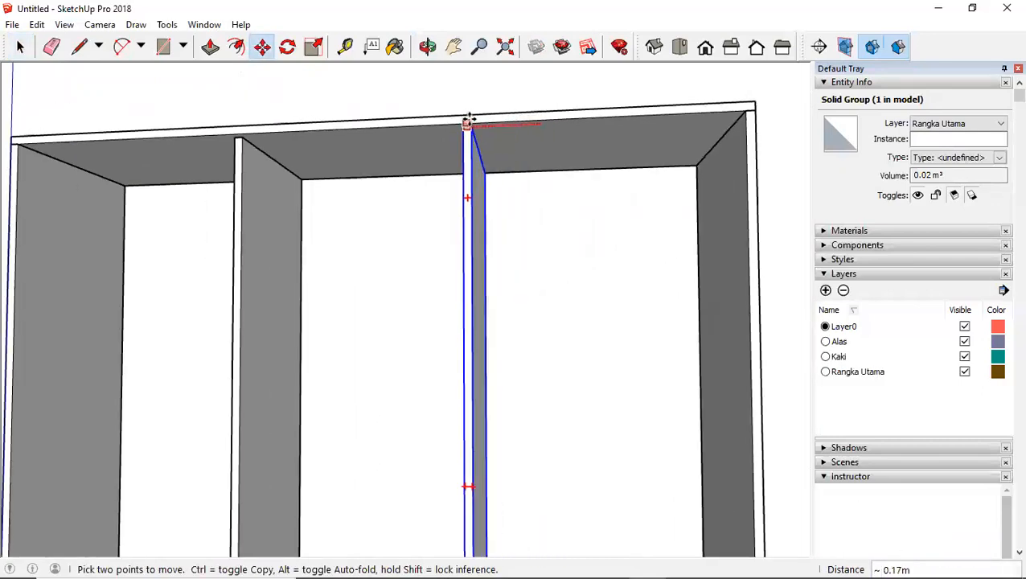
{"action": "left_click", "coordinate": [478, 121]}
{"action": "key", "text": "space"}
{"action": "scroll", "coordinate": [428, 232], "scroll_direction": "down", "scroll_amount": 1}
{"action": "scroll", "coordinate": [486, 313], "scroll_direction": "down", "scroll_amount": 6}
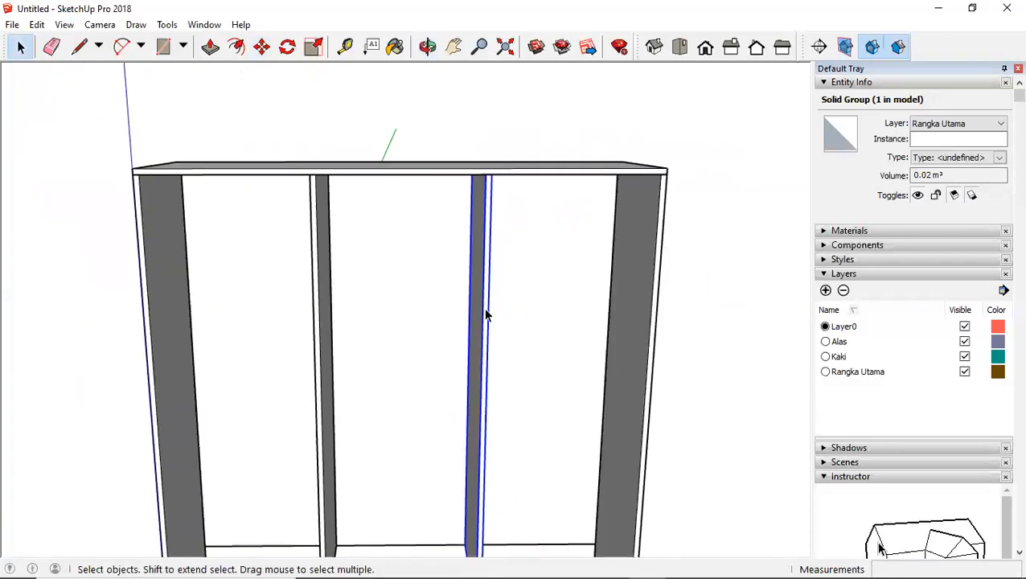
{"action": "middle_click_drag", "start_coordinate": [486, 313], "coordinate": [372, 346]}
{"action": "left_click", "coordinate": [599, 340]}
{"action": "scroll", "coordinate": [456, 316], "scroll_direction": "up", "scroll_amount": 4}
{"action": "middle_click_drag", "start_coordinate": [454, 312], "coordinate": [408, 270]}
{"action": "key", "text": "r"}
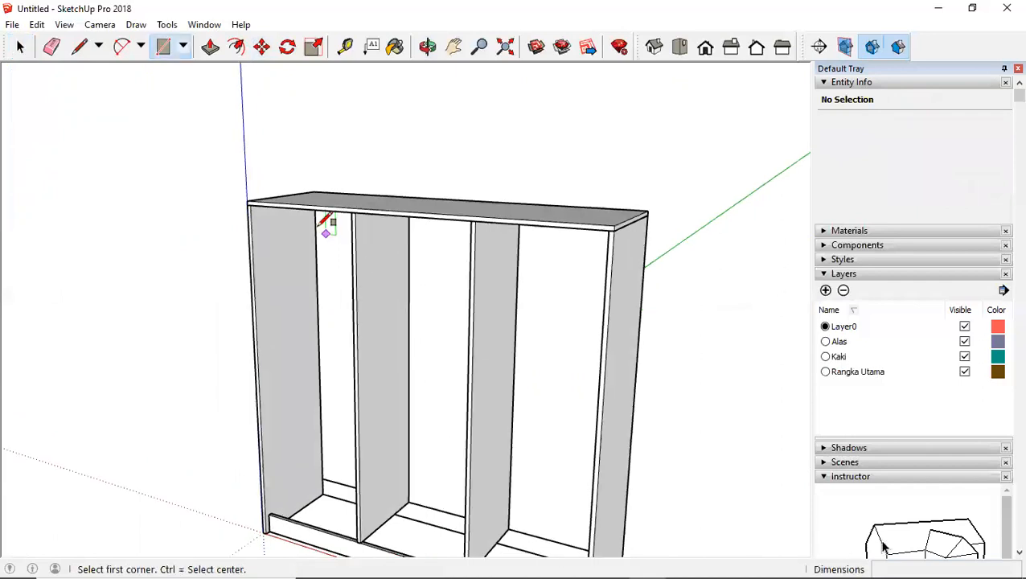
{"action": "scroll", "coordinate": [233, 197], "scroll_direction": "up", "scroll_amount": 3}
{"action": "scroll", "coordinate": [221, 195], "scroll_direction": "down", "scroll_amount": 3}
{"action": "middle_click_drag", "start_coordinate": [326, 186], "coordinate": [367, 425]}
{"action": "key", "text": "space"}
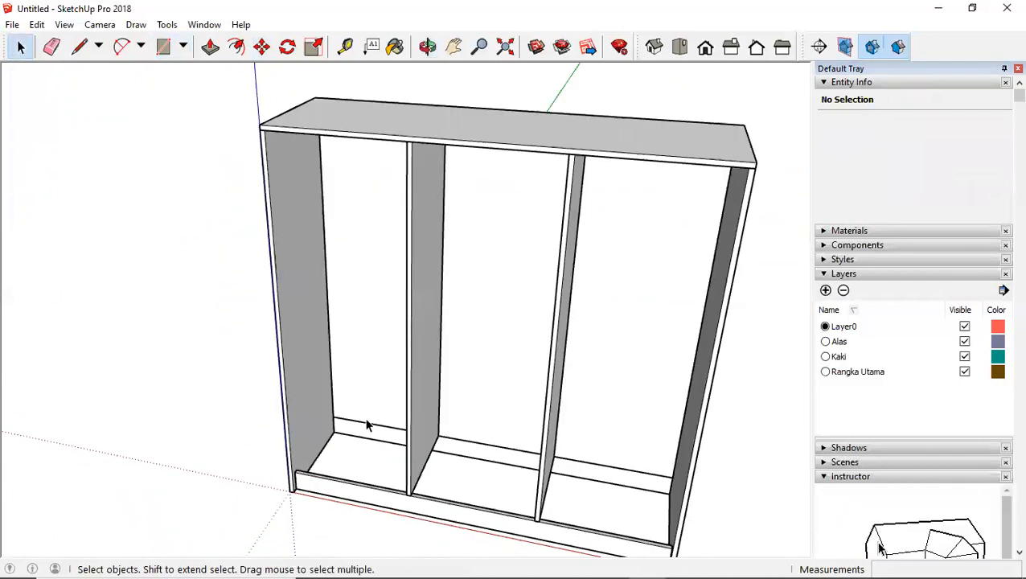
Step: Draw a bottom panel rectangle of about 1.76 m by 0.50 m across the plinth tops between the side panels
{"action": "key", "text": "r"}
{"action": "scroll", "coordinate": [341, 426], "scroll_direction": "up", "scroll_amount": 2}
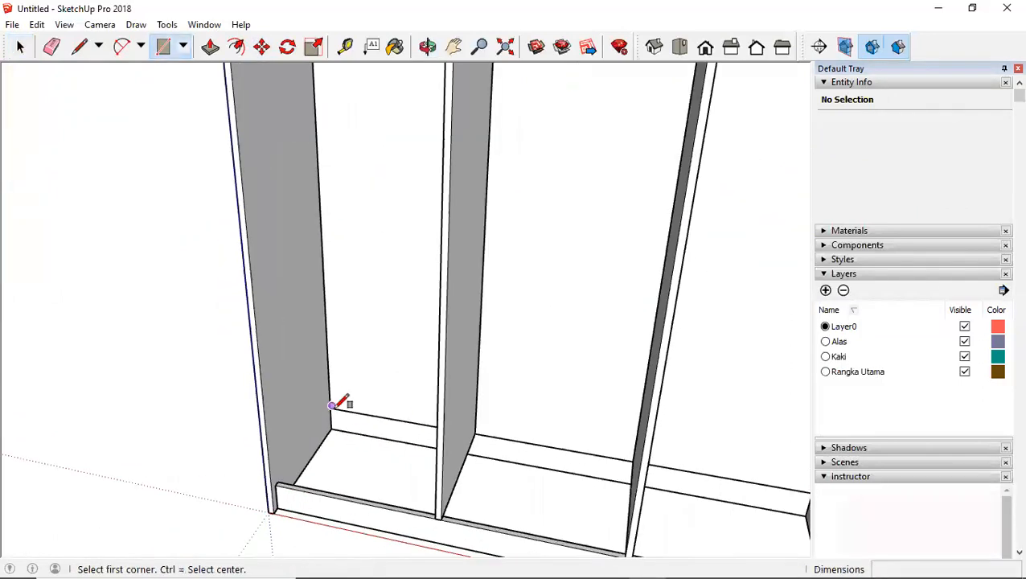
{"action": "left_click", "coordinate": [331, 408]}
{"action": "scroll", "coordinate": [331, 408], "scroll_direction": "down", "scroll_amount": 1}
{"action": "middle_click_drag", "start_coordinate": [344, 427], "coordinate": [319, 385], "text": "shift"}
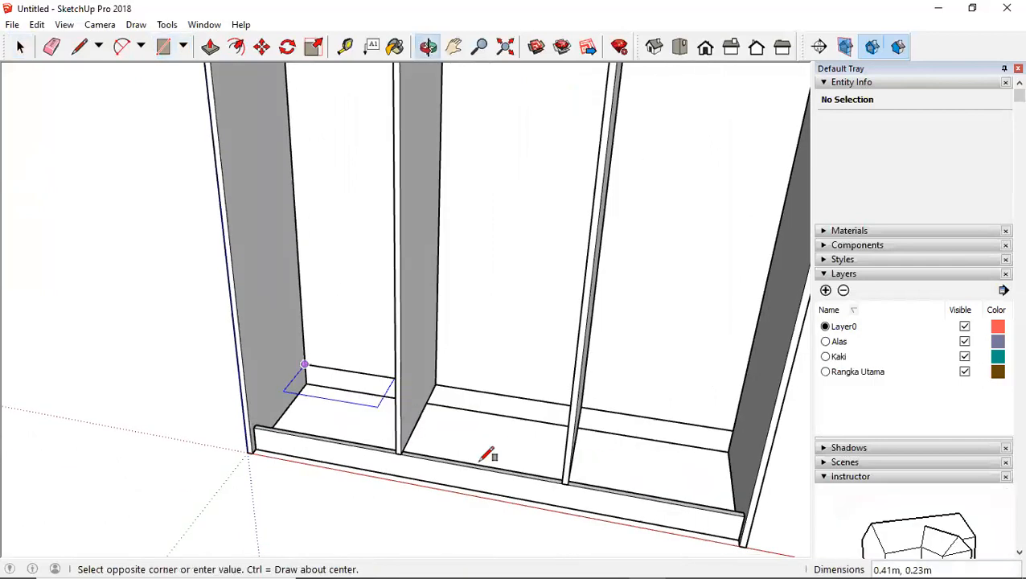
{"action": "middle_click_drag", "start_coordinate": [553, 468], "coordinate": [481, 419], "text": "shift"}
{"action": "scroll", "coordinate": [629, 437], "scroll_direction": "up", "scroll_amount": 1}
{"action": "middle_click_drag", "start_coordinate": [637, 432], "coordinate": [708, 454]}
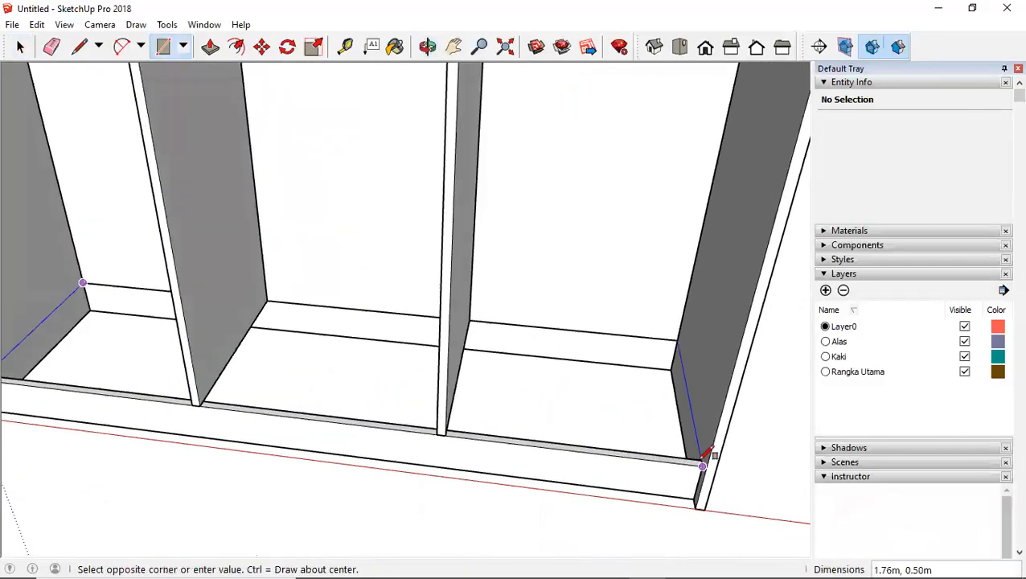
{"action": "left_click", "coordinate": [702, 464]}
Step: Push/Pull the bottom panel face upward to give it board thickness and make the panel a group
{"action": "key", "text": "space"}
{"action": "left_click", "coordinate": [662, 439]}
{"action": "key", "text": "p"}
{"action": "left_click_drag", "start_coordinate": [648, 438], "coordinate": [646, 418]}
{"action": "key", "text": "space"}
{"action": "double_click", "coordinate": [666, 410]}
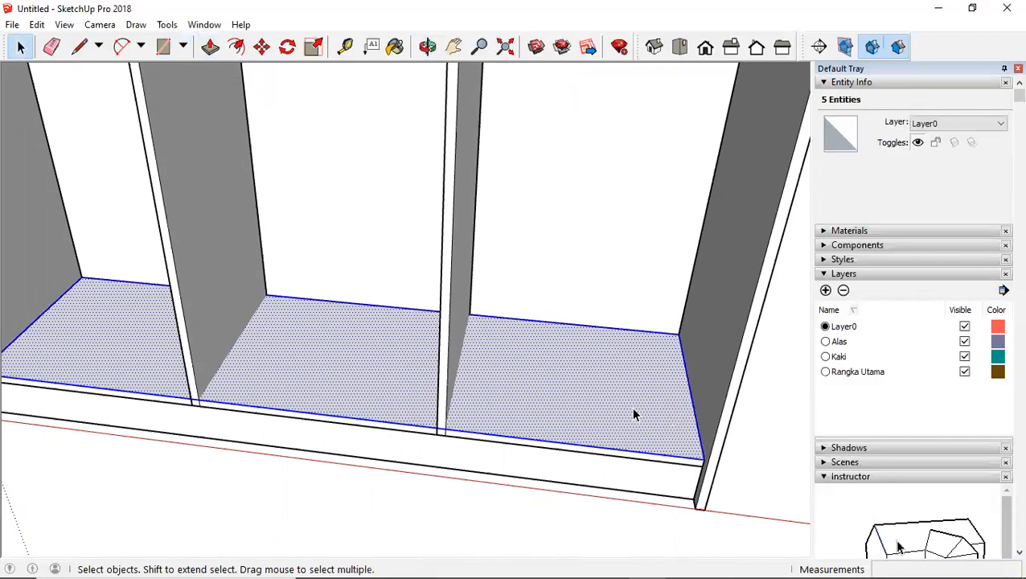
{"action": "triple_click", "coordinate": [634, 412]}
{"action": "right_click", "coordinate": [635, 412]}
{"action": "left_click", "coordinate": [668, 313]}
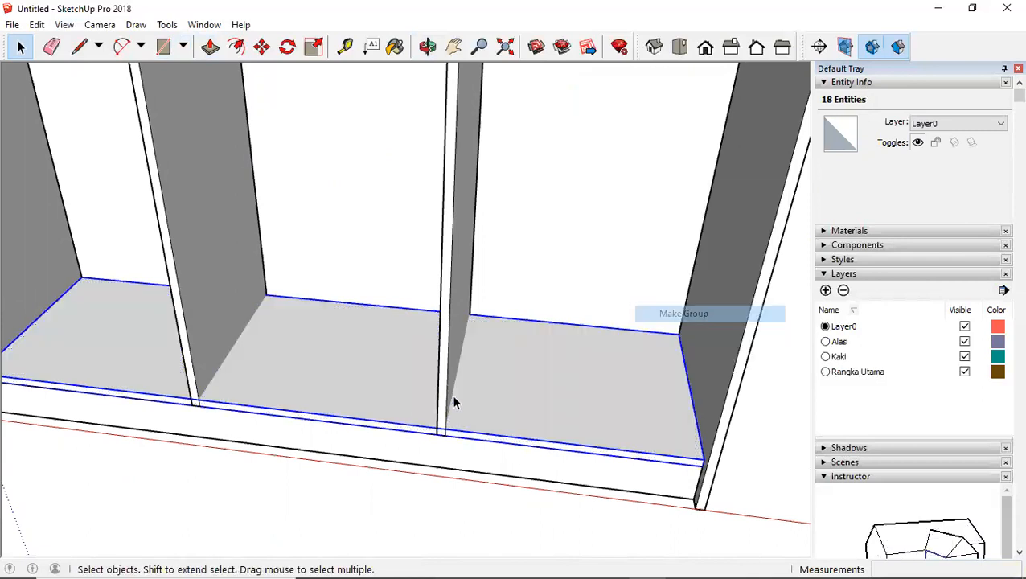
Step: Push/Pull the bottom end face of the right middle upright up to the top surface of the bottom panel
{"action": "middle_click_drag", "start_coordinate": [453, 402], "coordinate": [339, 377]}
{"action": "middle_click_drag", "start_coordinate": [455, 346], "coordinate": [115, 286]}
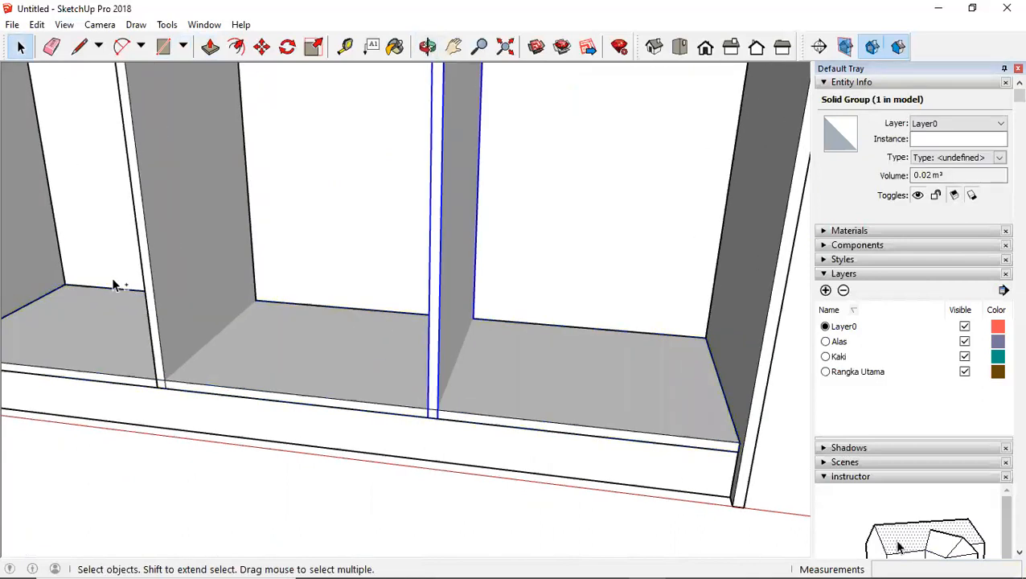
{"action": "left_click", "coordinate": [322, 347]}
{"action": "middle_click_drag", "start_coordinate": [322, 347], "coordinate": [318, 340]}
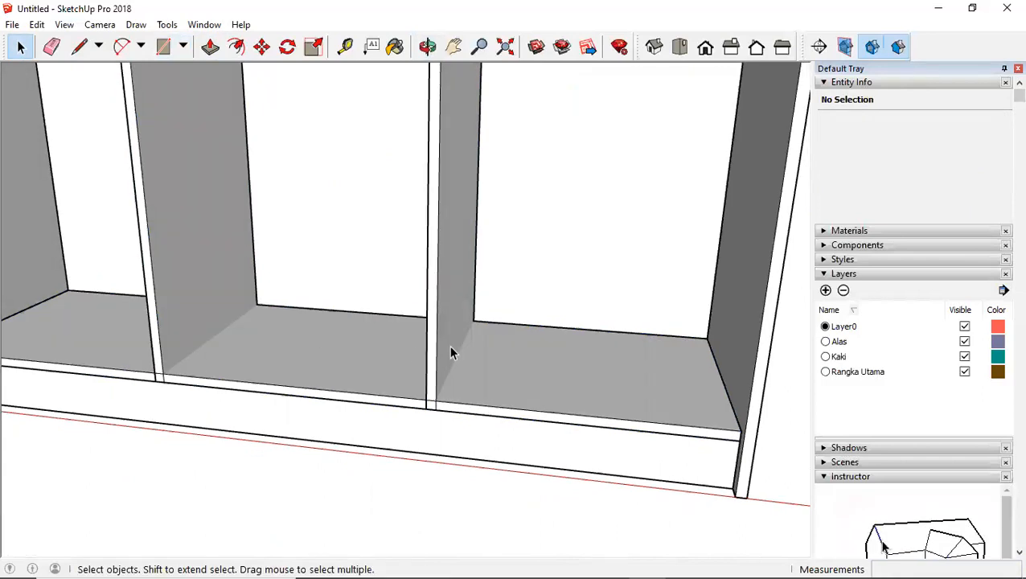
{"action": "middle_click_drag", "start_coordinate": [448, 355], "coordinate": [512, 291]}
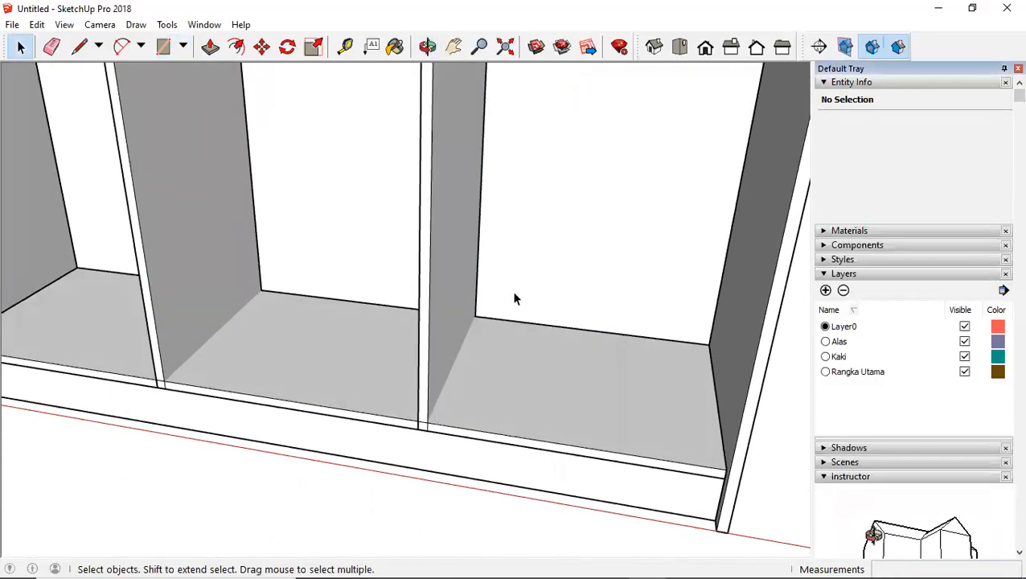
{"action": "middle_click_drag", "start_coordinate": [444, 411], "coordinate": [380, 257]}
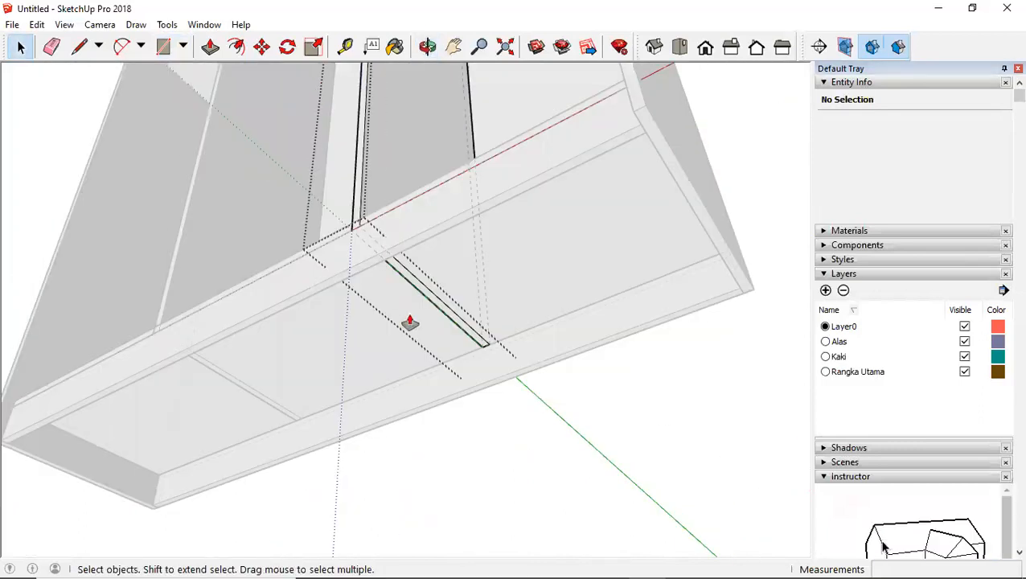
{"action": "key", "text": "p"}
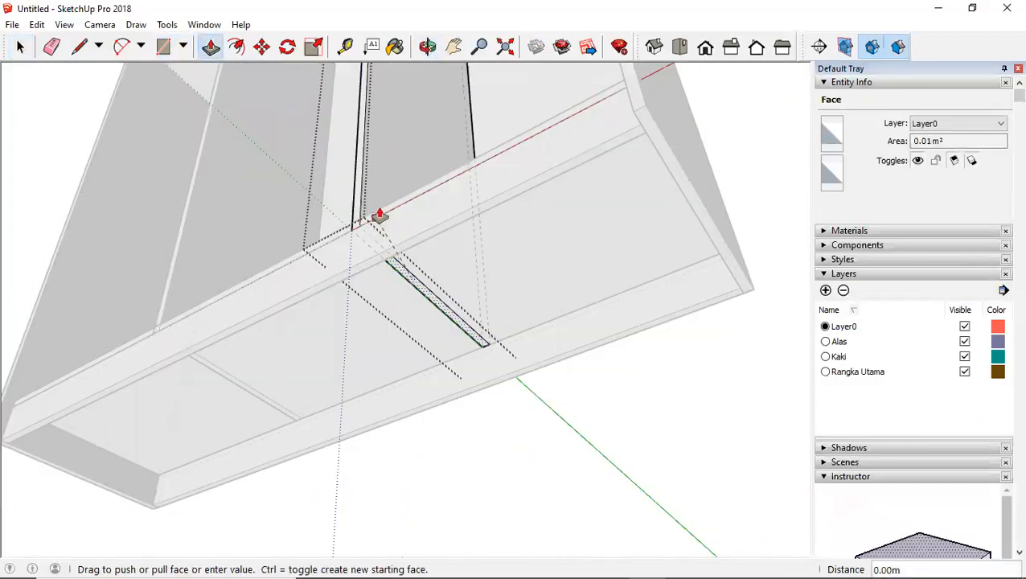
{"action": "middle_click_drag", "start_coordinate": [384, 210], "coordinate": [365, 255]}
{"action": "key", "text": "space"}
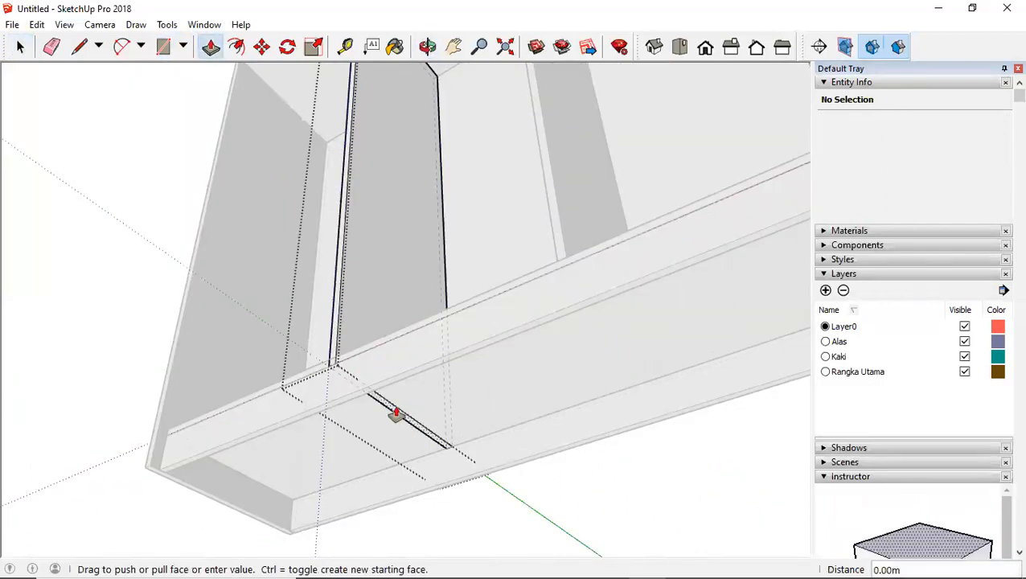
Step: Push/Pull the bottom end face of the left middle upright up to the top surface of the bottom panel
{"action": "key", "text": "space"}
{"action": "middle_click_drag", "start_coordinate": [345, 362], "coordinate": [417, 476]}
{"action": "middle_click_drag", "start_coordinate": [358, 422], "coordinate": [469, 483]}
{"action": "left_click", "coordinate": [431, 302]}
Step: Divide the left front vertical edge of the left middle upright into 4 equal segments
{"action": "left_click", "coordinate": [427, 366]}
{"action": "middle_click_drag", "start_coordinate": [422, 350], "coordinate": [417, 248]}
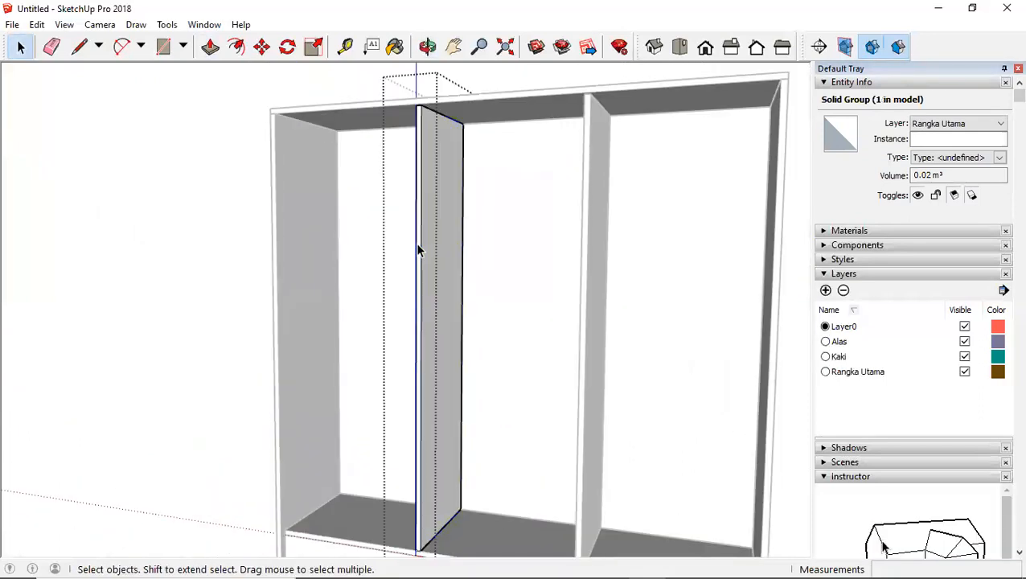
{"action": "double_click", "coordinate": [418, 249]}
{"action": "right_click", "coordinate": [415, 251]}
{"action": "left_click", "coordinate": [449, 343]}
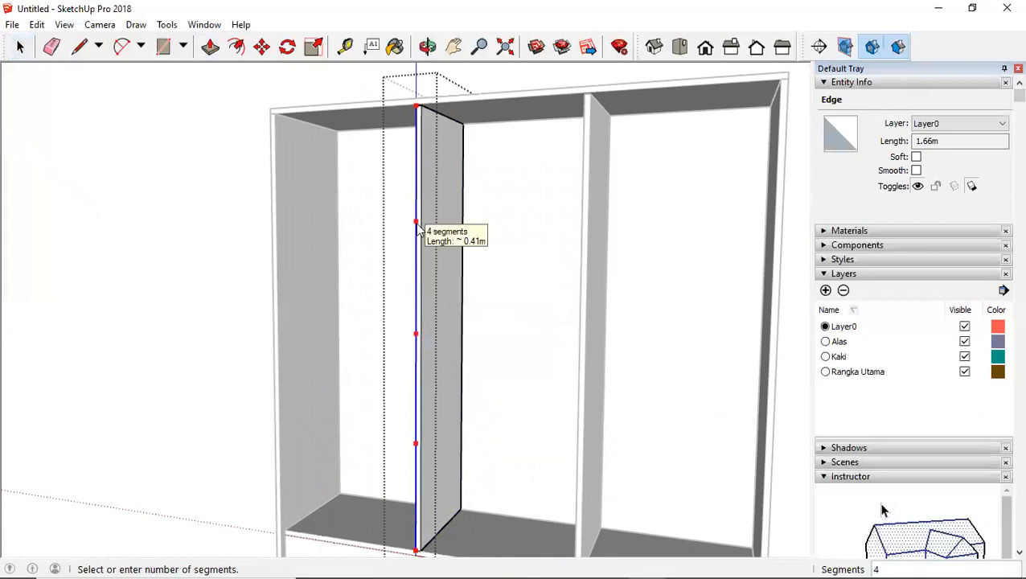
{"action": "left_click", "coordinate": [418, 228]}
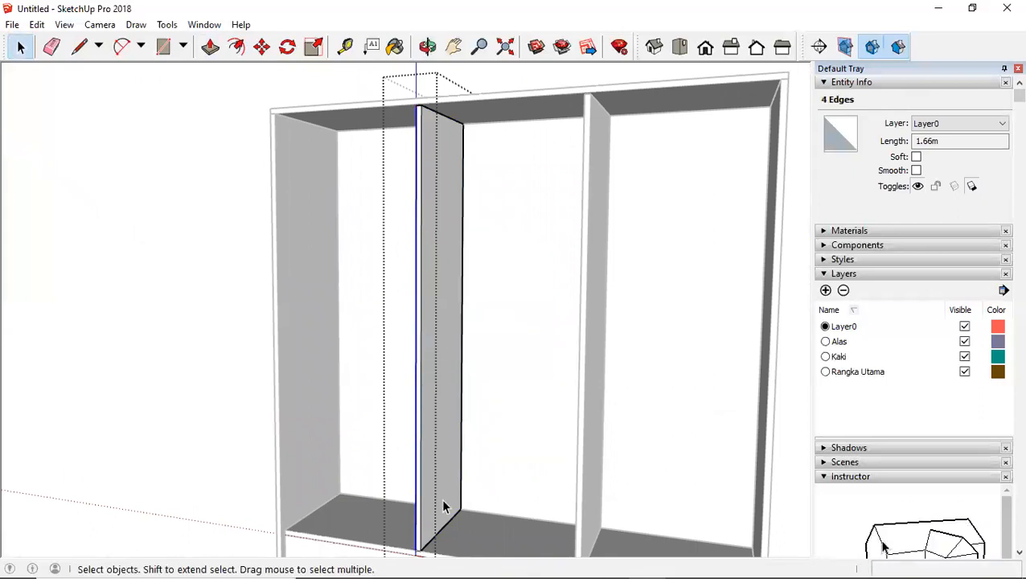
Step: Draw a line of about 0.02 m from the left middle upright's front bottom corner down to the bottom panel's lower front edge
{"action": "left_click", "coordinate": [456, 533]}
{"action": "middle_click_drag", "start_coordinate": [418, 534], "coordinate": [428, 457], "text": "shift"}
{"action": "scroll", "coordinate": [427, 452], "scroll_direction": "up", "scroll_amount": 4}
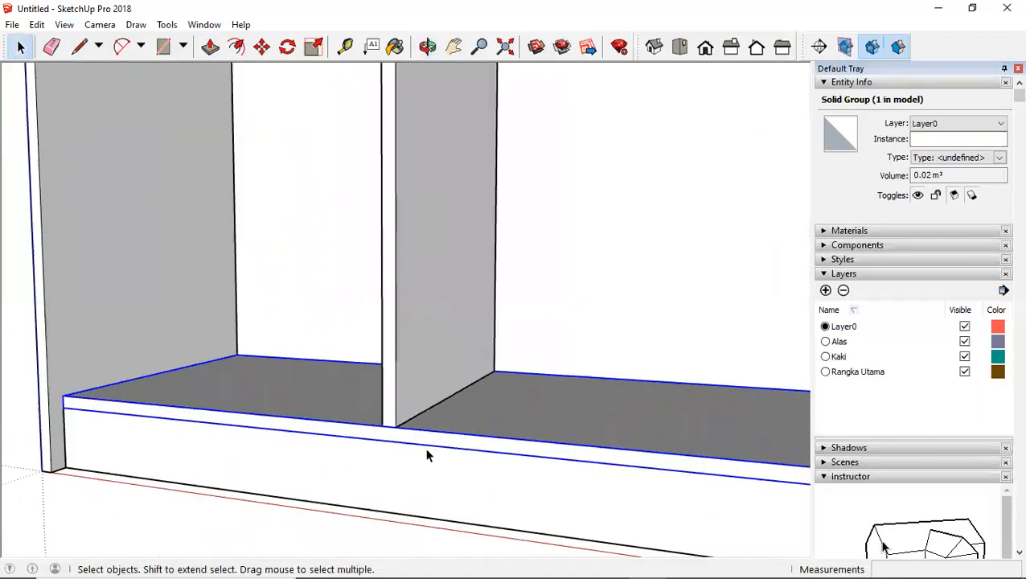
{"action": "key", "text": "l"}
{"action": "left_click", "coordinate": [381, 426]}
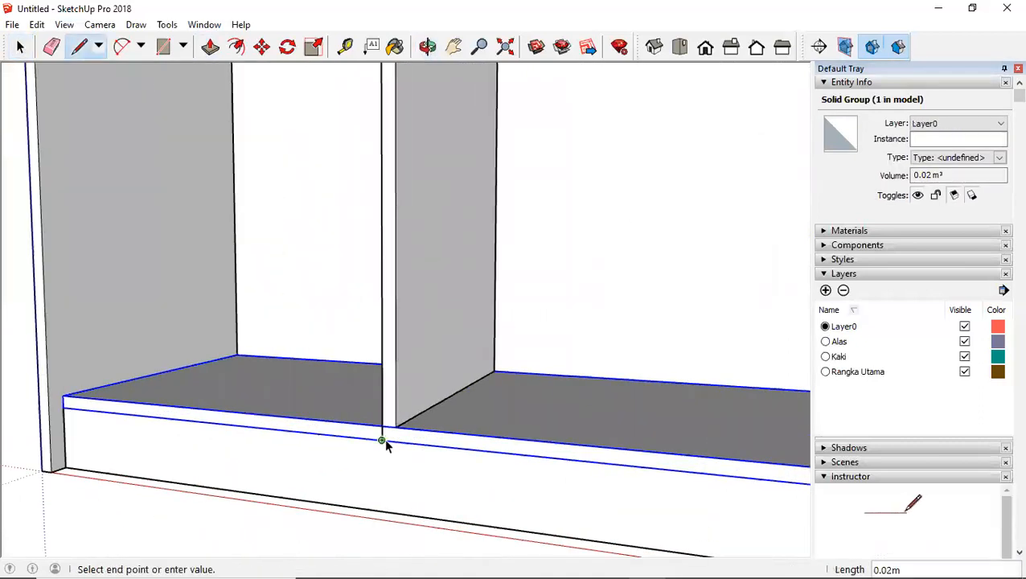
{"action": "key", "text": "space"}
Step: Copy the bottom panel up to the lowest quarter point of the left middle upright and array the copy 3x
{"action": "scroll", "coordinate": [385, 440], "scroll_direction": "up", "scroll_amount": 1}
{"action": "key", "text": "m"}
{"action": "scroll", "coordinate": [382, 440], "scroll_direction": "up", "scroll_amount": 1}
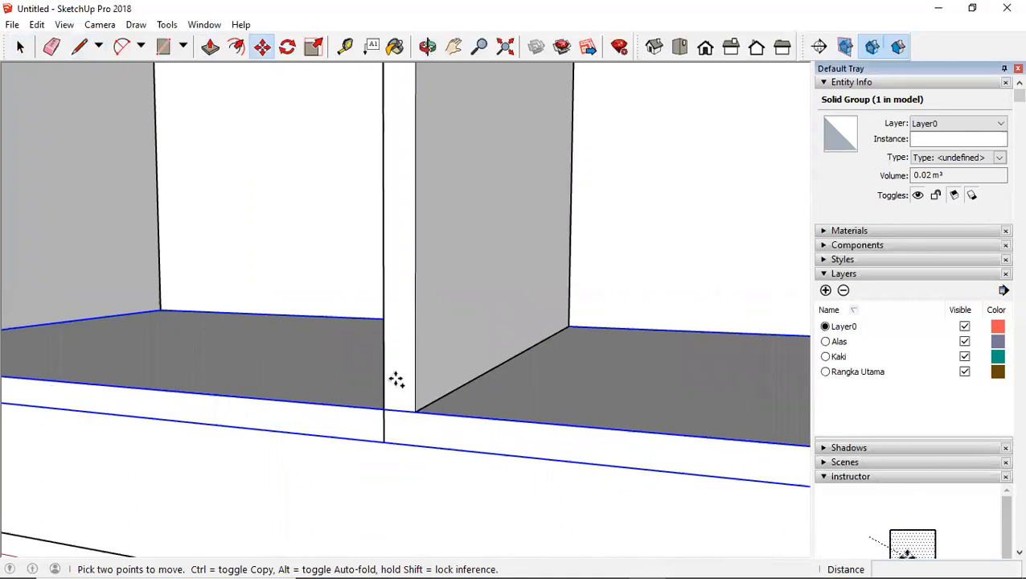
{"action": "left_click", "coordinate": [397, 380]}
{"action": "key", "text": "ctrl"}
{"action": "scroll", "coordinate": [394, 338], "scroll_direction": "down", "scroll_amount": 5}
{"action": "scroll", "coordinate": [440, 379], "scroll_direction": "up", "scroll_amount": 1}
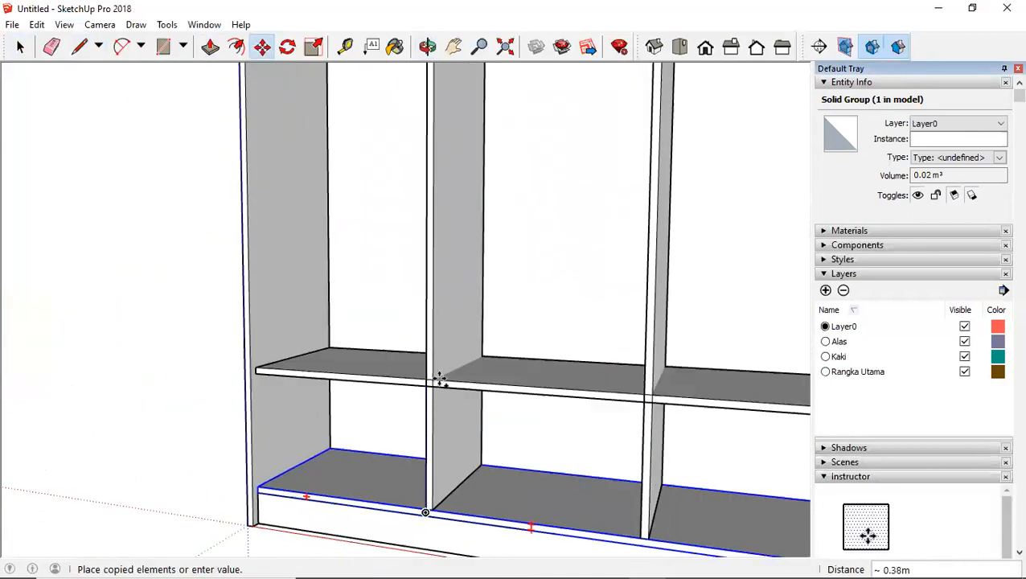
{"action": "scroll", "coordinate": [440, 379], "scroll_direction": "down", "scroll_amount": 3}
{"action": "scroll", "coordinate": [441, 351], "scroll_direction": "up", "scroll_amount": 1}
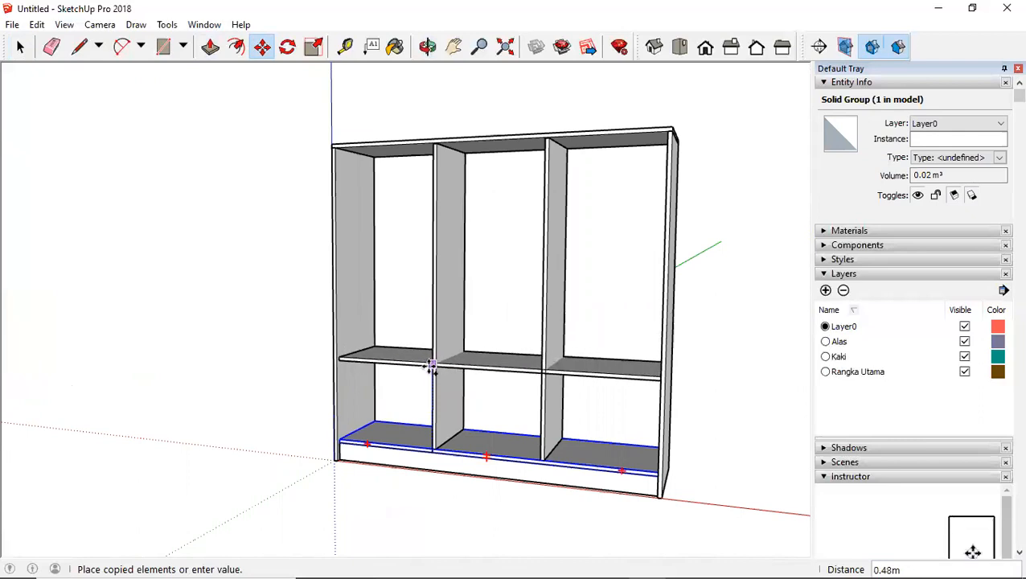
{"action": "left_click", "coordinate": [430, 374]}
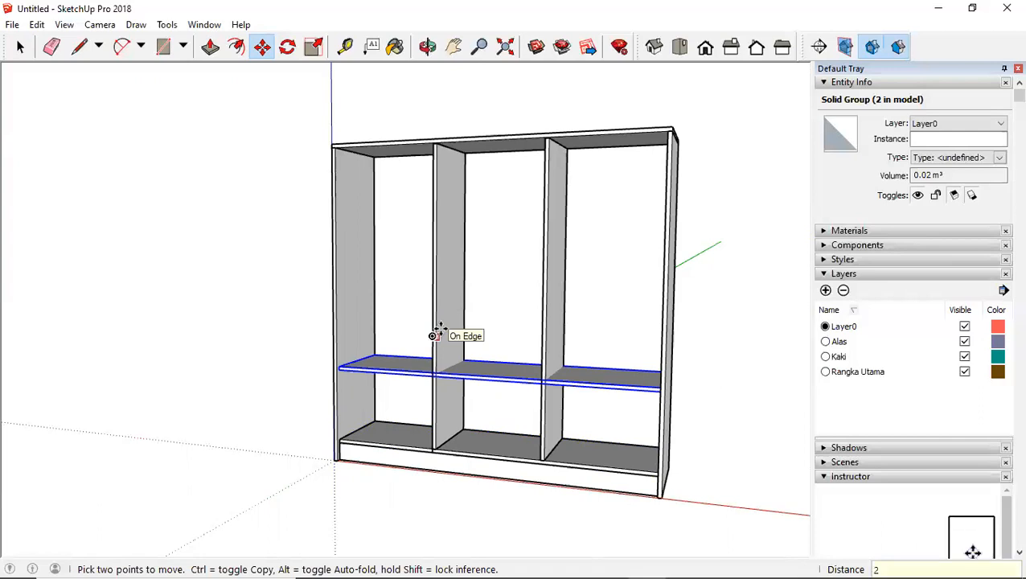
{"action": "type", "text": "3x"}
{"action": "key", "text": "Return"}
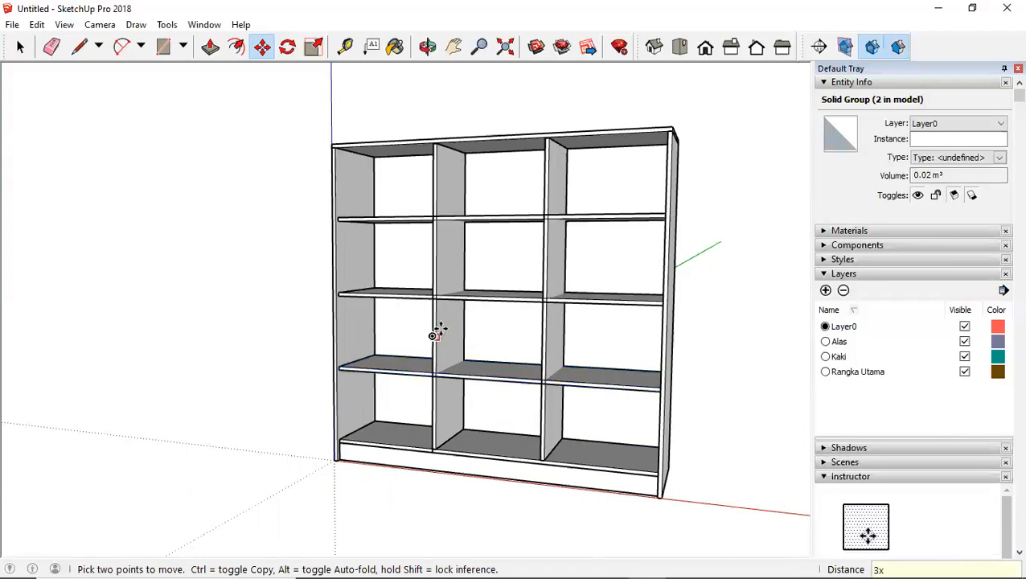
Step: Scale the three copied shelves in width so they fit between the left side panel and the left middle upright
{"action": "key", "text": "space"}
{"action": "left_click", "coordinate": [507, 298]}
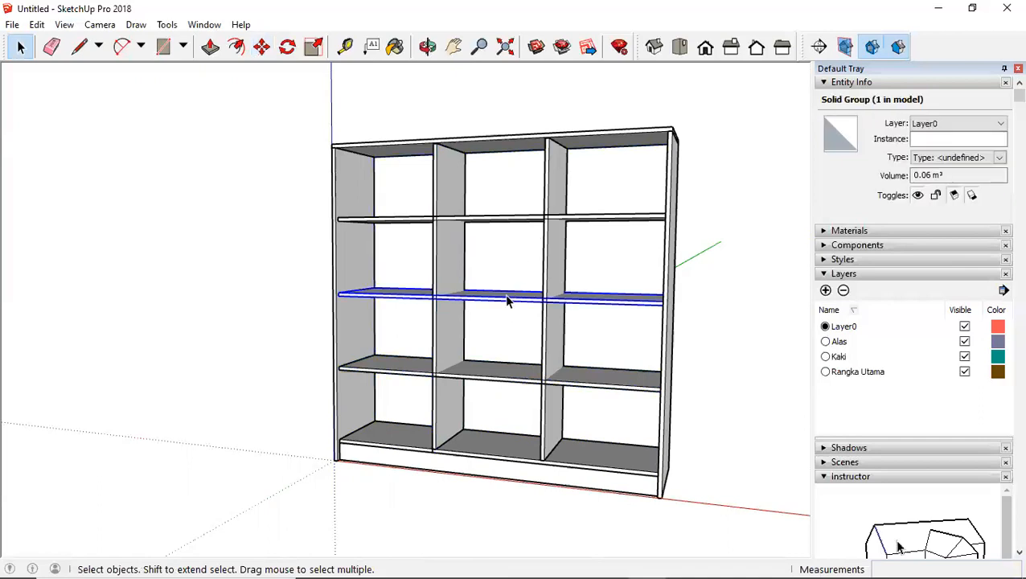
{"action": "left_click", "coordinate": [510, 224], "text": "shift"}
{"action": "left_click", "coordinate": [497, 373], "text": "shift"}
{"action": "middle_click_drag", "start_coordinate": [500, 305], "coordinate": [676, 291]}
{"action": "key", "text": "s"}
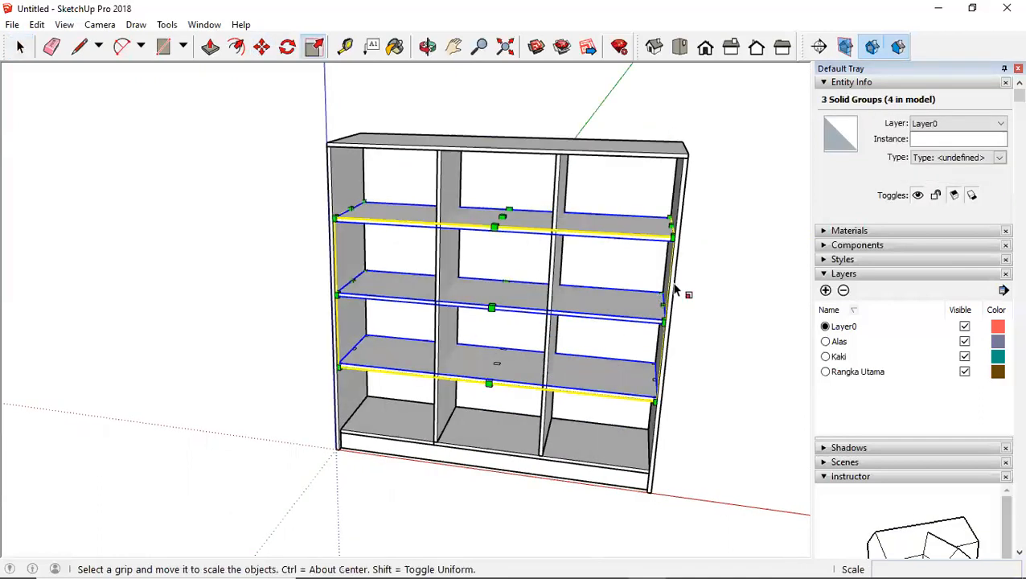
{"action": "left_click_drag", "start_coordinate": [660, 308], "coordinate": [439, 197]}
{"action": "scroll", "coordinate": [435, 206], "scroll_direction": "up", "scroll_amount": 2}
{"action": "key", "text": "space"}
{"action": "left_click", "coordinate": [250, 247]}
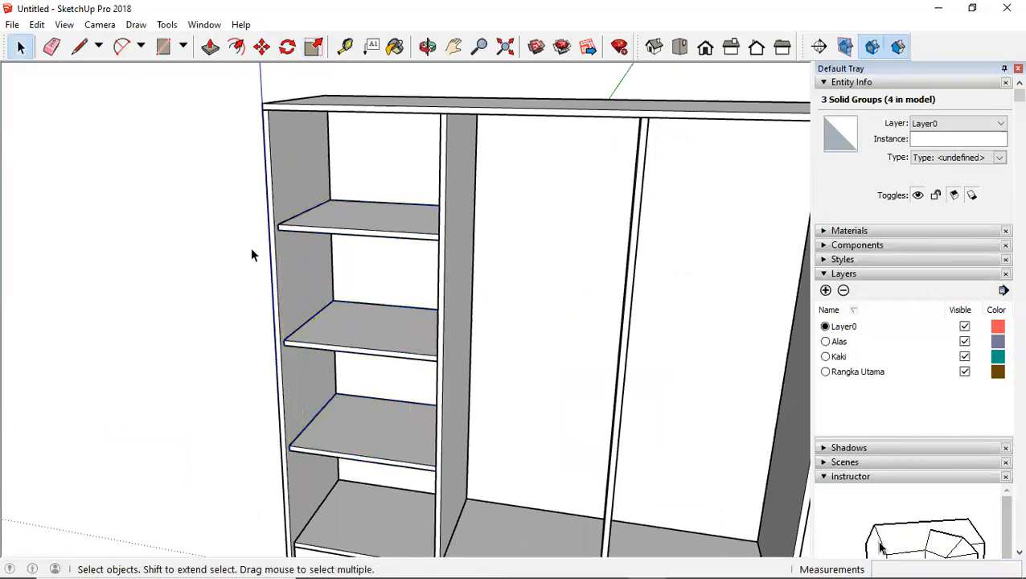
Step: Copy the three shelves from the left compartment into the right compartment, against the right side panel
{"action": "scroll", "coordinate": [258, 248], "scroll_direction": "down", "scroll_amount": 2}
{"action": "left_click", "coordinate": [336, 330], "text": "shift"}
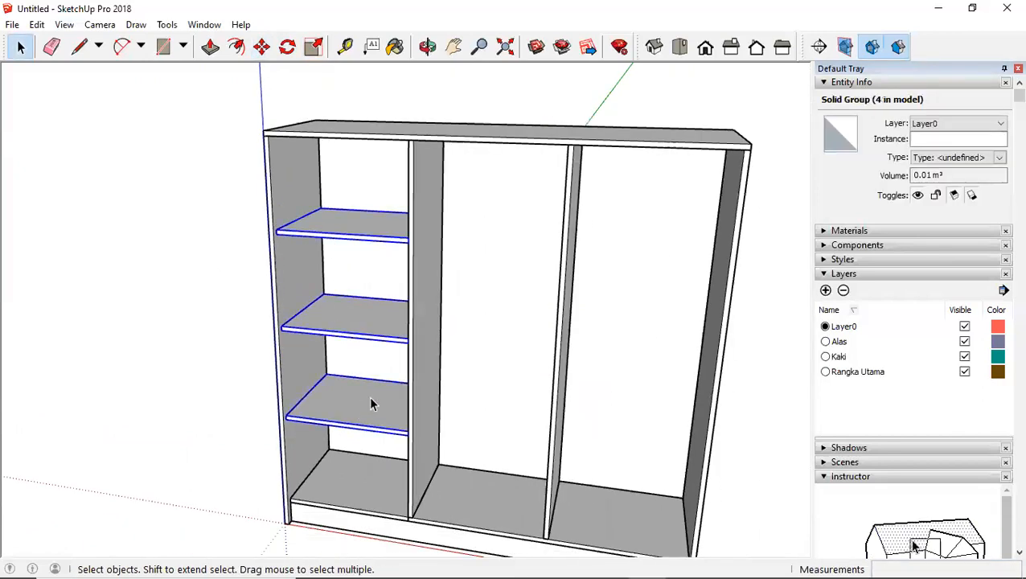
{"action": "key", "text": "m"}
{"action": "key", "text": "ctrl"}
{"action": "left_click", "coordinate": [408, 432]}
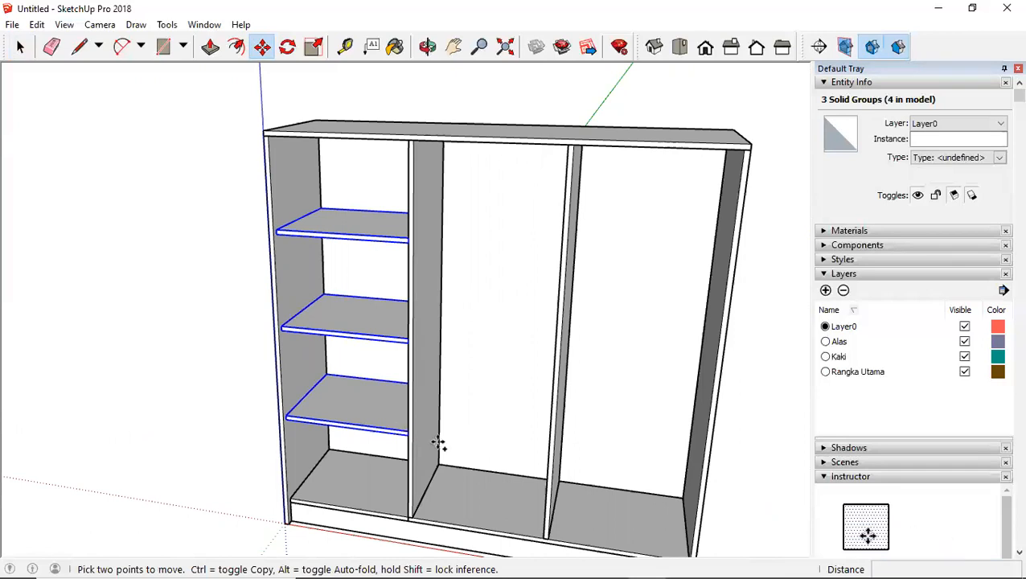
{"action": "left_click", "coordinate": [701, 470]}
{"action": "middle_click_drag", "start_coordinate": [698, 430], "coordinate": [701, 352]}
{"action": "key", "text": "space"}
{"action": "left_click", "coordinate": [745, 404]}
{"action": "middle_click_drag", "start_coordinate": [679, 389], "coordinate": [573, 378]}
{"action": "scroll", "coordinate": [603, 376], "scroll_direction": "down", "scroll_amount": 3}
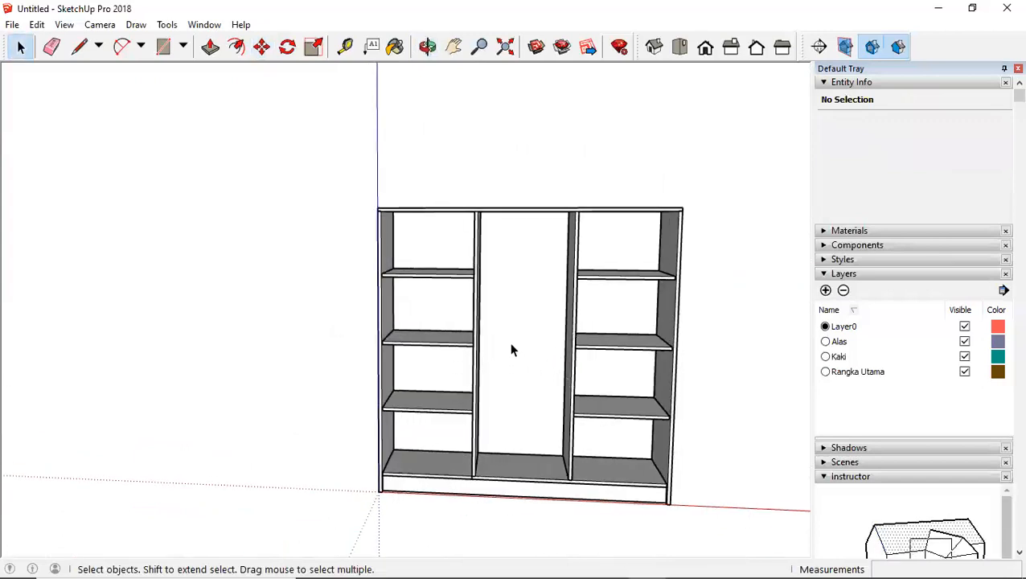
Step: Place a vertical guide line on the left middle upright's inner face, 0.25 m behind its front edge
{"action": "middle_click_drag", "start_coordinate": [598, 352], "coordinate": [509, 370]}
{"action": "middle_click_drag", "start_coordinate": [483, 319], "coordinate": [600, 331]}
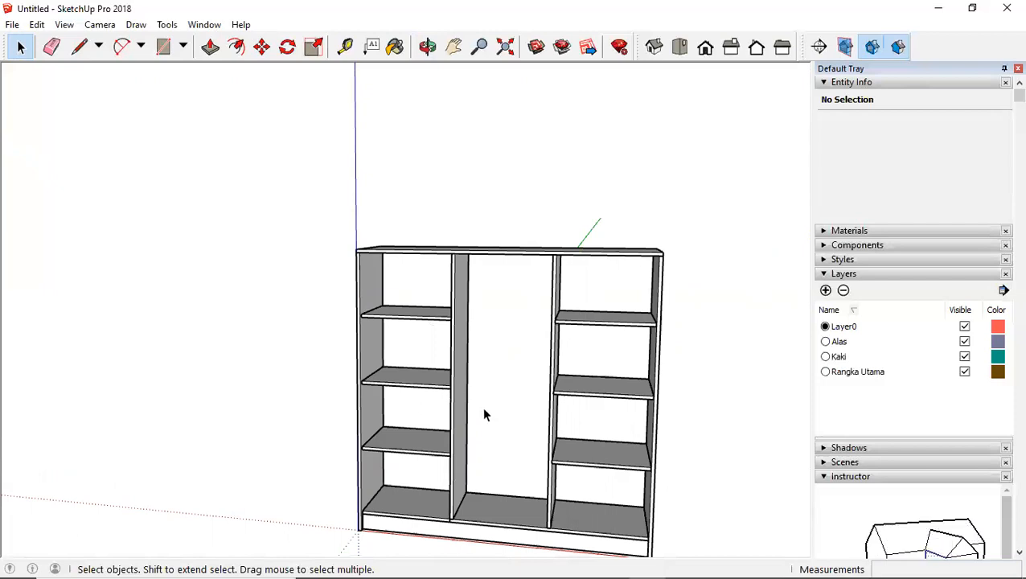
{"action": "middle_click_drag", "start_coordinate": [481, 374], "coordinate": [428, 361]}
{"action": "key", "text": "t"}
{"action": "scroll", "coordinate": [438, 366], "scroll_direction": "up", "scroll_amount": 4}
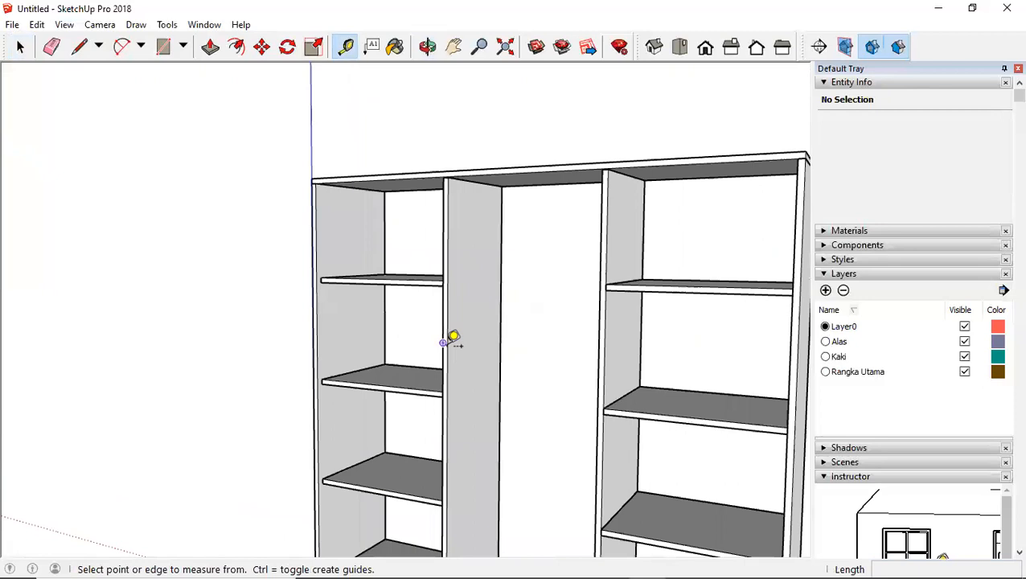
{"action": "left_click", "coordinate": [447, 345]}
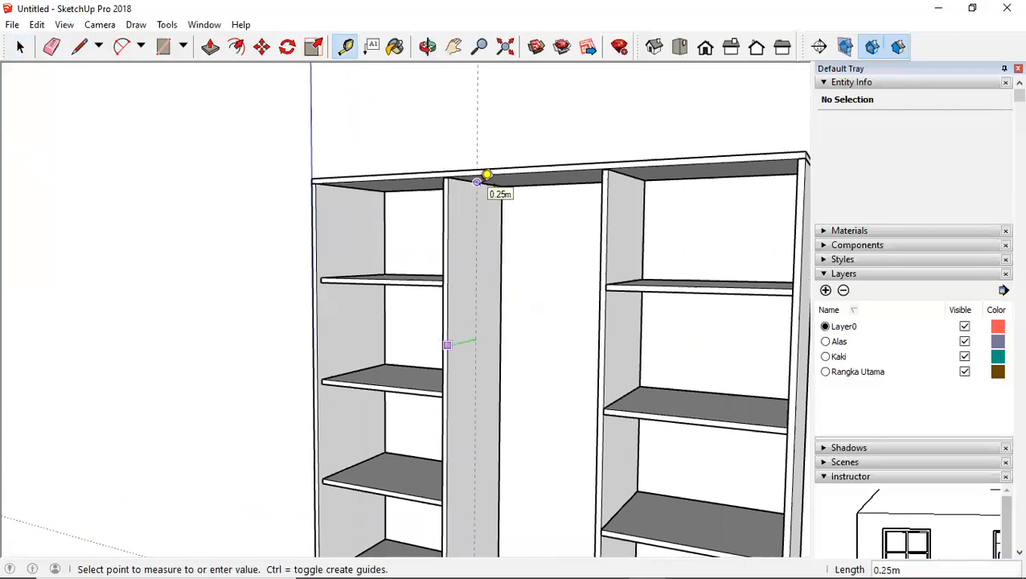
{"action": "mouse_move", "coordinate": [479, 180]}
{"action": "middle_mouse_down"}
{"action": "mouse_move", "coordinate": [386, 137]}
{"action": "mouse_move", "coordinate": [464, 176]}
{"action": "middle_mouse_up"}
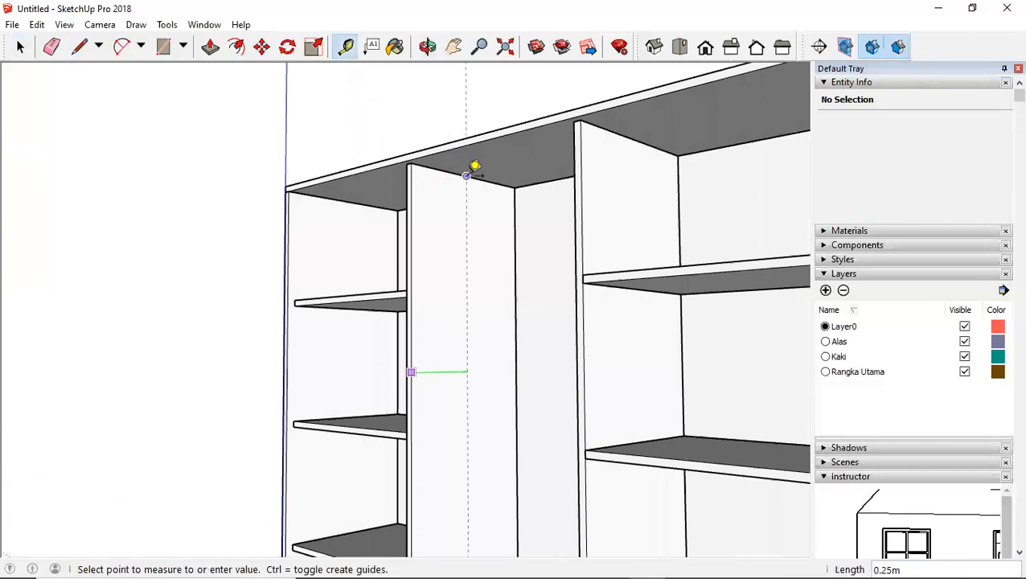
{"action": "left_click", "coordinate": [467, 176]}
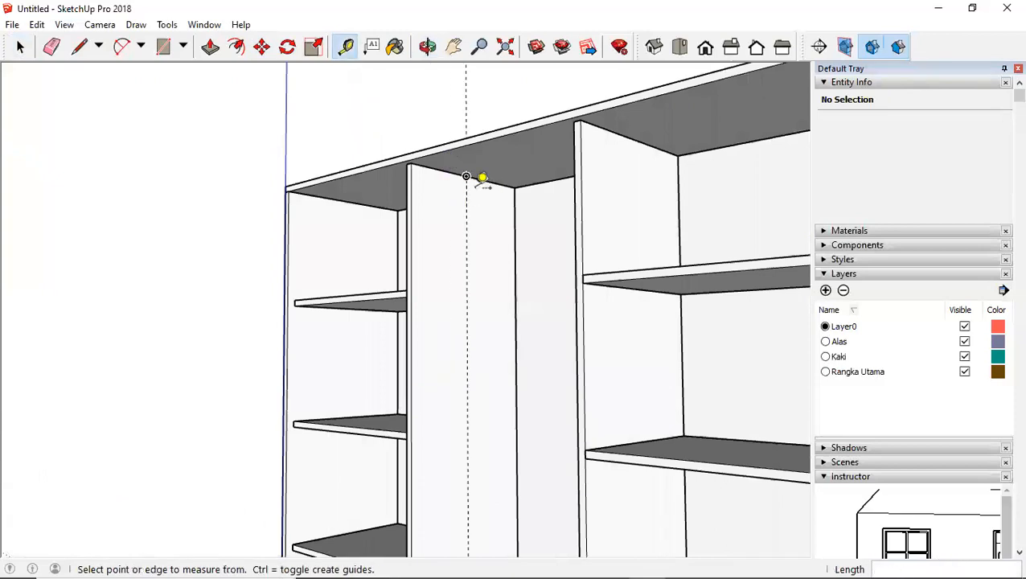
Step: Place a guide point on the vertical guide line, 0.2 m below the top edge of the left middle upright
{"action": "left_click", "coordinate": [466, 176]}
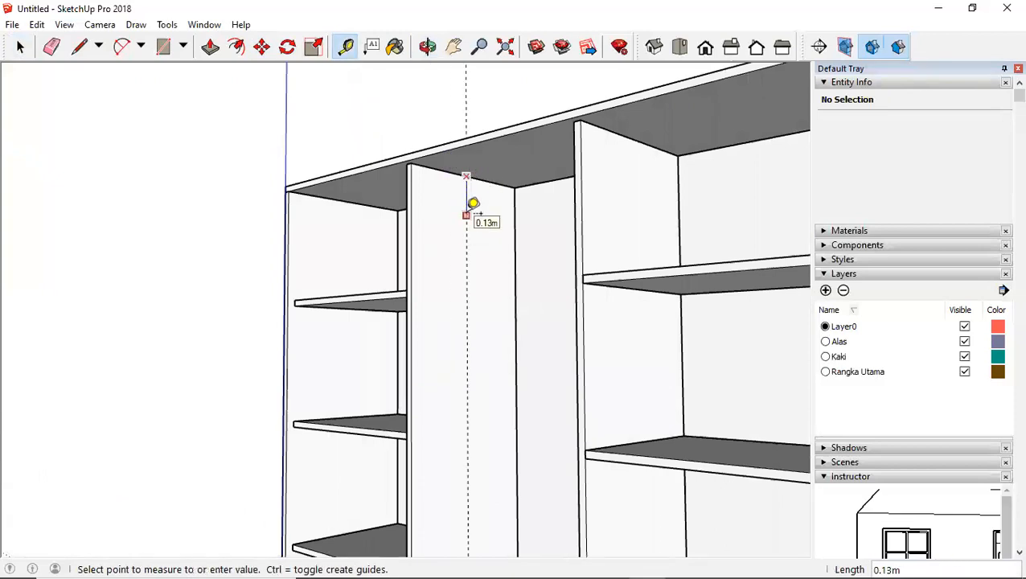
{"action": "left_click", "coordinate": [473, 203]}
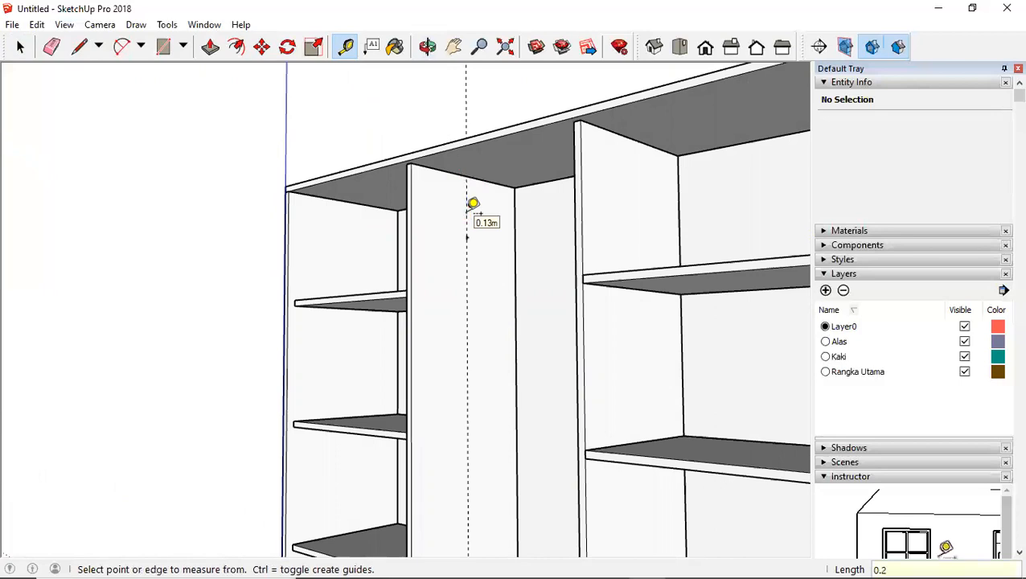
{"action": "key", "text": "space"}
Step: Draw a circle of 0.01 m radius centred on the guide point on the left middle upright's inner face
{"action": "key", "text": "c"}
{"action": "scroll", "coordinate": [475, 210], "scroll_direction": "up", "scroll_amount": 3}
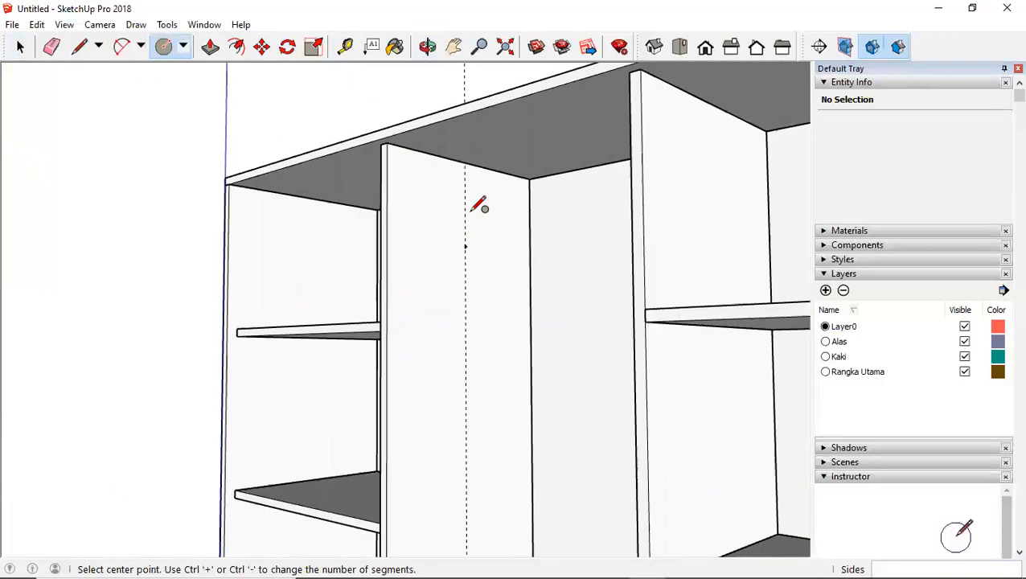
{"action": "left_click", "coordinate": [464, 250]}
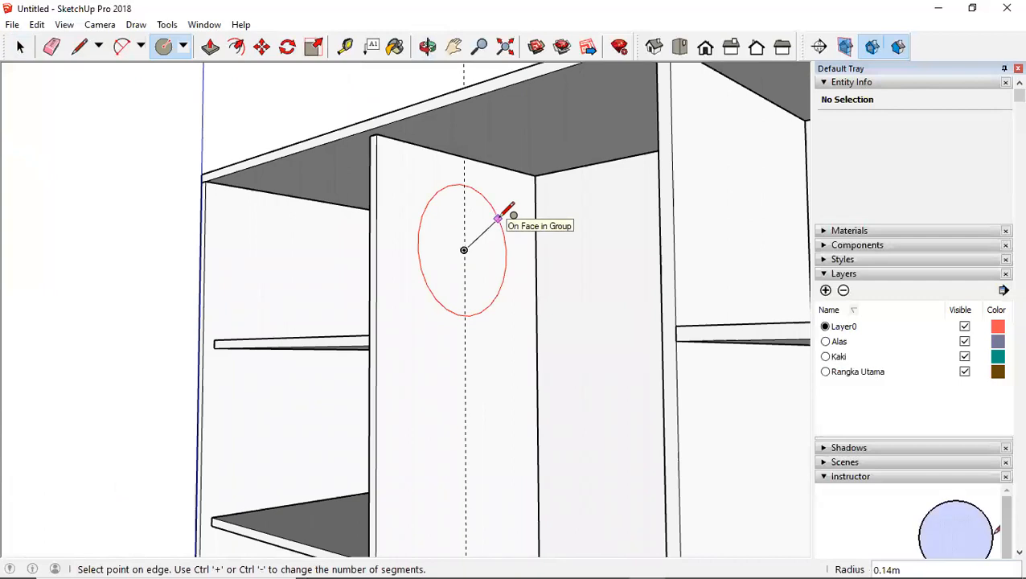
{"action": "type", "text": "0.01"}
{"action": "key", "text": "Return"}
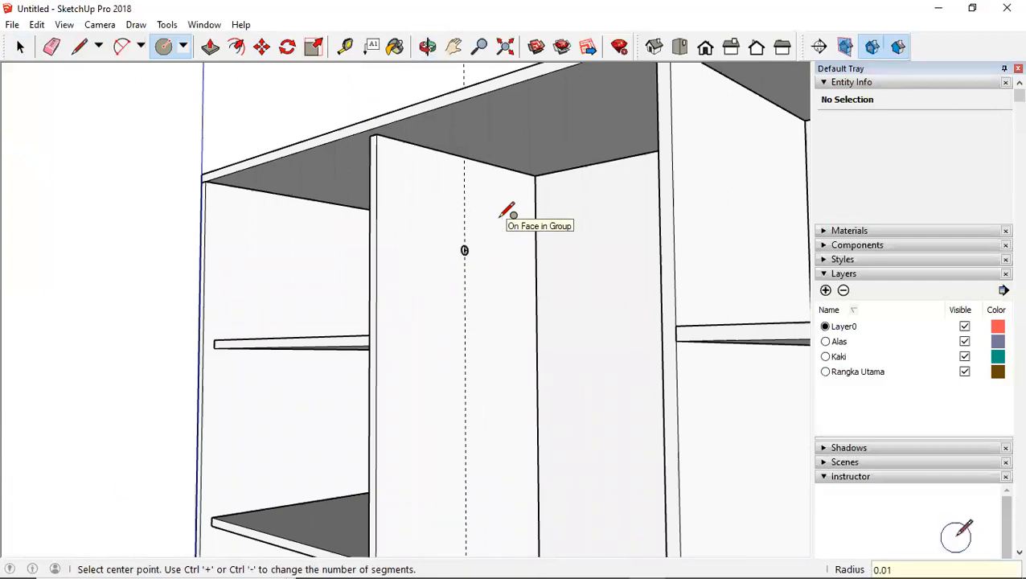
Step: Push/Pull the circle across the middle compartment to the right middle upright and make the hanging rod a group
{"action": "key", "text": "p"}
{"action": "left_click", "coordinate": [465, 257]}
{"action": "scroll", "coordinate": [465, 258], "scroll_direction": "down", "scroll_amount": 3}
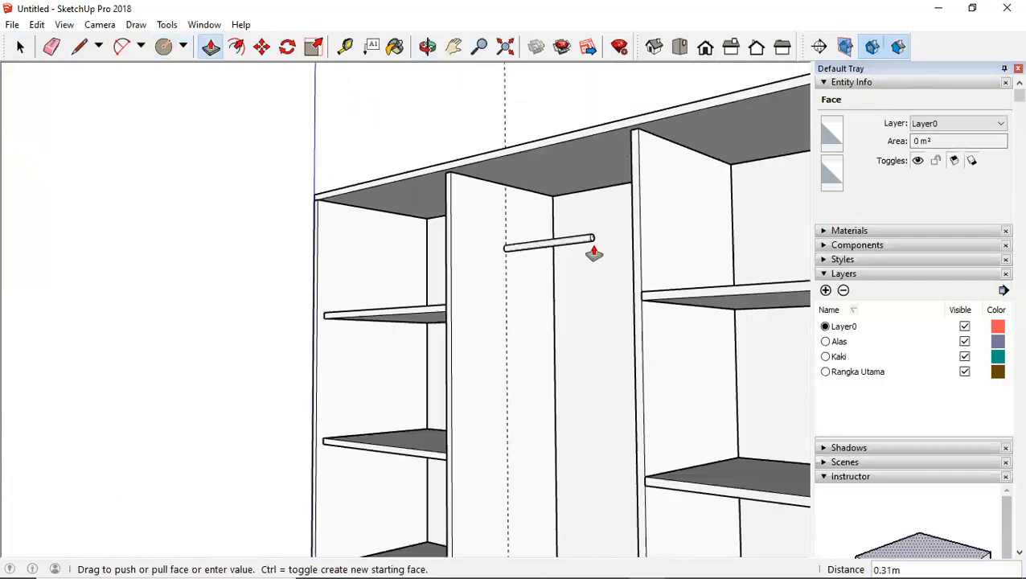
{"action": "scroll", "coordinate": [802, 310], "scroll_direction": "up", "scroll_amount": 1}
{"action": "left_click", "coordinate": [638, 215]}
{"action": "key", "text": "space"}
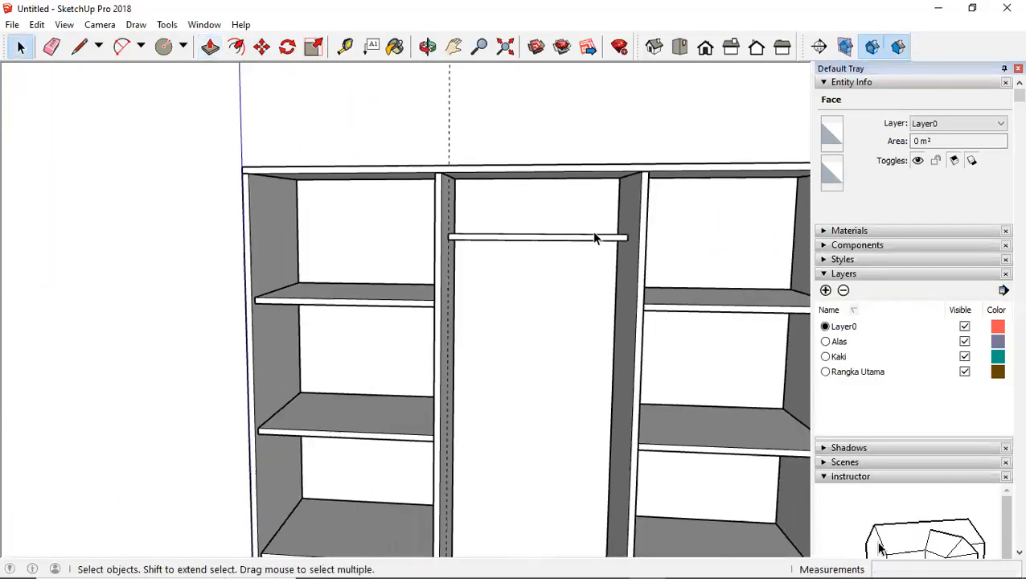
{"action": "triple_click", "coordinate": [595, 237]}
{"action": "right_click", "coordinate": [592, 236]}
{"action": "left_click", "coordinate": [632, 367]}
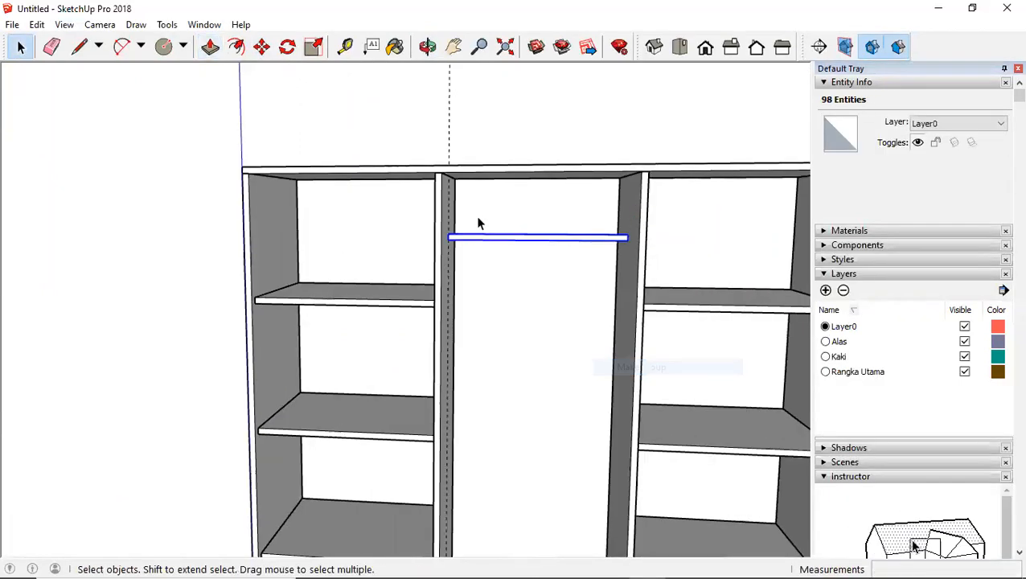
Step: Erase the vertical guide line and the remaining construction guide above the hanging rod in the middle compartment
{"action": "key", "text": "e"}
{"action": "left_click", "coordinate": [450, 134]}
{"action": "key", "text": "space"}
{"action": "scroll", "coordinate": [491, 188], "scroll_direction": "down", "scroll_amount": 2}
{"action": "middle_click_drag", "start_coordinate": [490, 190], "coordinate": [435, 215]}
{"action": "scroll", "coordinate": [459, 229], "scroll_direction": "down", "scroll_amount": 2}
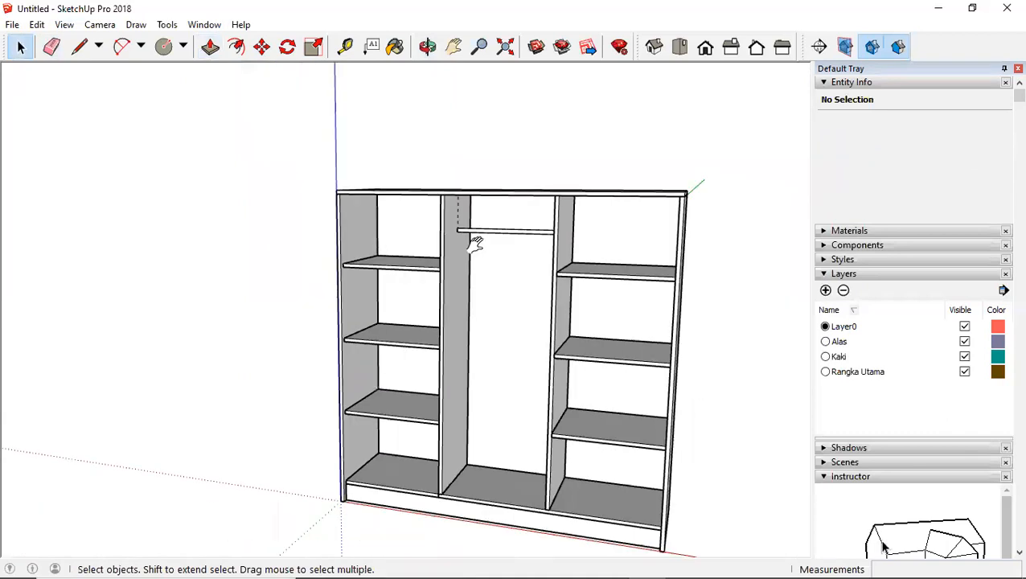
{"action": "scroll", "coordinate": [419, 202], "scroll_direction": "up", "scroll_amount": 3}
{"action": "key", "text": "e"}
{"action": "key", "text": "space"}
{"action": "scroll", "coordinate": [450, 153], "scroll_direction": "down", "scroll_amount": 3}
{"action": "mouse_move", "coordinate": [468, 119]}
{"action": "middle_mouse_down"}
{"action": "mouse_move", "coordinate": [500, 202]}
{"action": "mouse_move", "coordinate": [442, 222]}
{"action": "mouse_move", "coordinate": [431, 244]}
{"action": "mouse_move", "coordinate": [321, 199]}
{"action": "mouse_move", "coordinate": [508, 176]}
{"action": "mouse_move", "coordinate": [594, 230]}
{"action": "mouse_move", "coordinate": [496, 266]}
{"action": "middle_mouse_up"}
{"action": "scroll", "coordinate": [558, 416], "scroll_direction": "up", "scroll_amount": 2}
{"action": "middle_click_drag", "start_coordinate": [559, 417], "coordinate": [348, 400]}
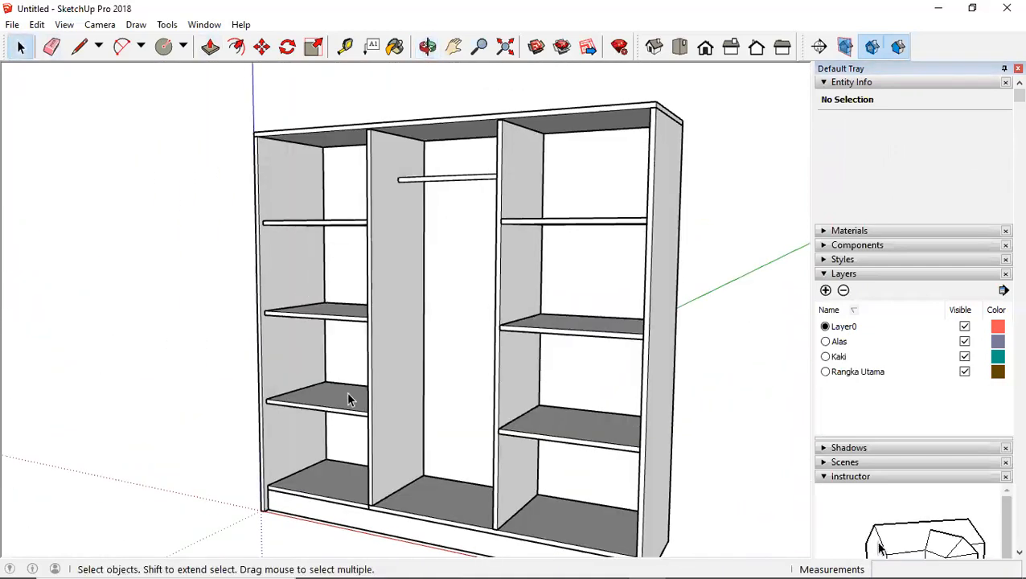
{"action": "mouse_move", "coordinate": [367, 459]}
{"action": "middle_mouse_down"}
{"action": "mouse_move", "coordinate": [374, 478]}
{"action": "mouse_move", "coordinate": [360, 497]}
{"action": "mouse_move", "coordinate": [373, 494]}
{"action": "middle_mouse_up"}
{"action": "scroll", "coordinate": [373, 519], "scroll_direction": "up", "scroll_amount": 5}
{"action": "key", "text": "e"}
{"action": "scroll", "coordinate": [367, 511], "scroll_direction": "down", "scroll_amount": 3}
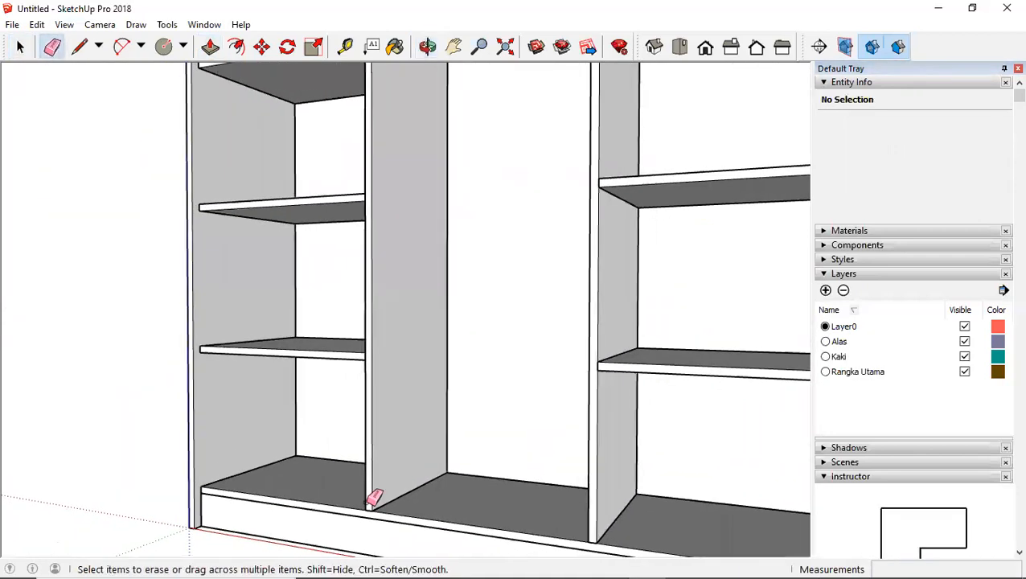
{"action": "key", "text": "r"}
{"action": "scroll", "coordinate": [369, 507], "scroll_direction": "up", "scroll_amount": 2}
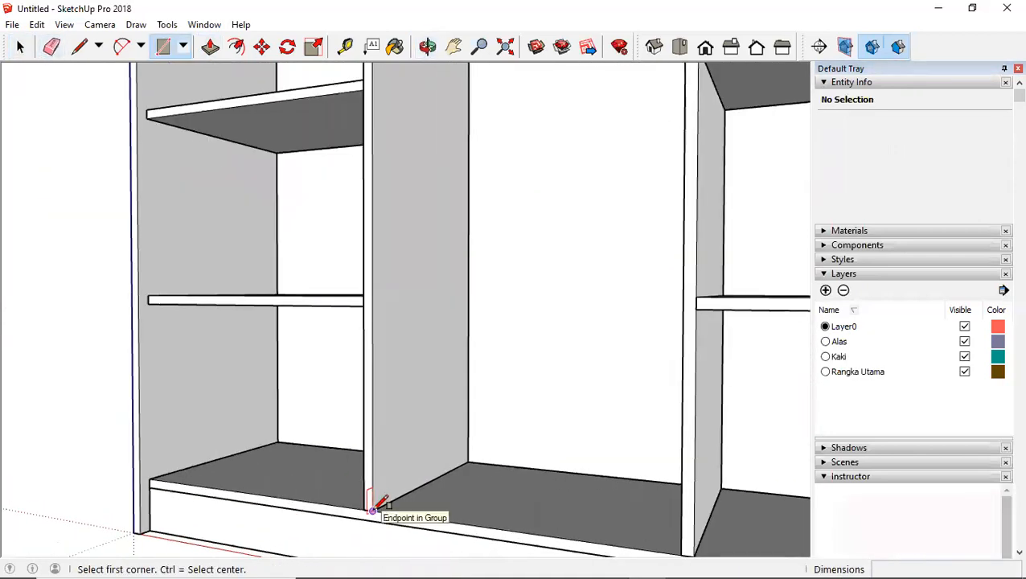
{"action": "scroll", "coordinate": [372, 508], "scroll_direction": "down", "scroll_amount": 5}
{"action": "middle_click_drag", "start_coordinate": [449, 435], "coordinate": [506, 388]}
{"action": "key", "text": "space"}
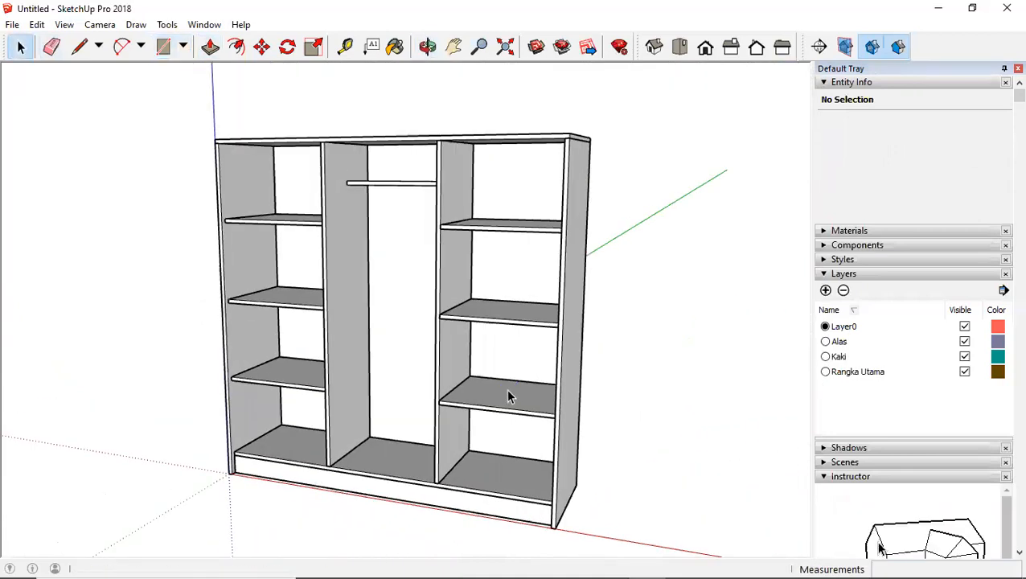
Step: Create a layer named Divider and assign the six side shelves and the hanging rod to it
{"action": "left_click", "coordinate": [508, 395]}
{"action": "left_click", "coordinate": [515, 315], "text": "shift"}
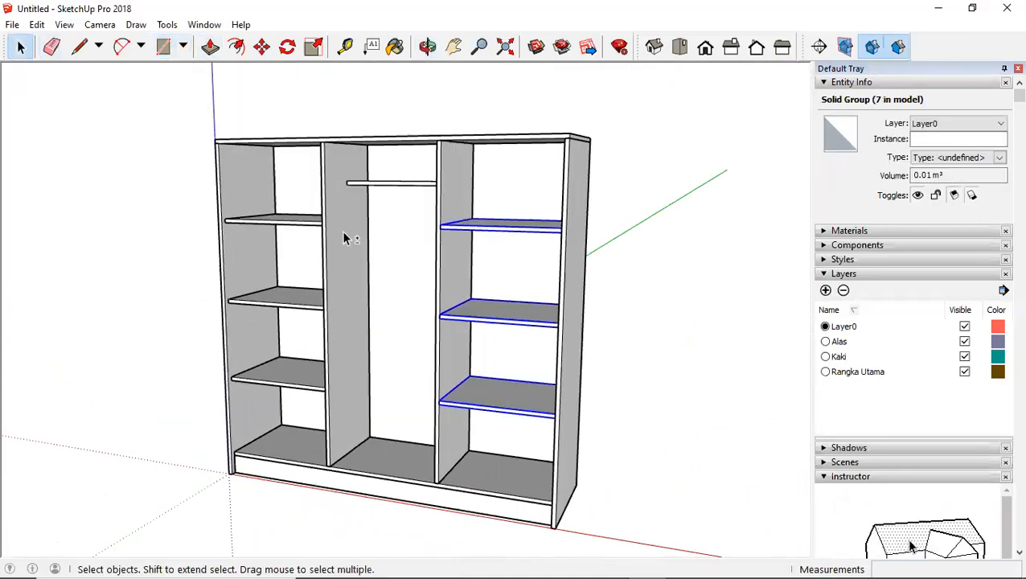
{"action": "left_click", "coordinate": [307, 220], "text": "shift"}
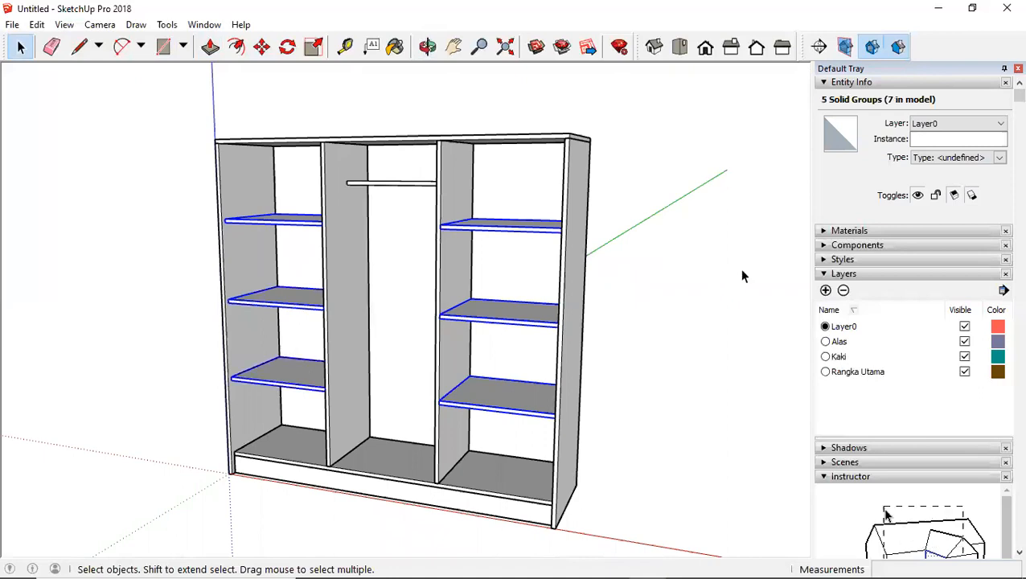
{"action": "left_click", "coordinate": [825, 292]}
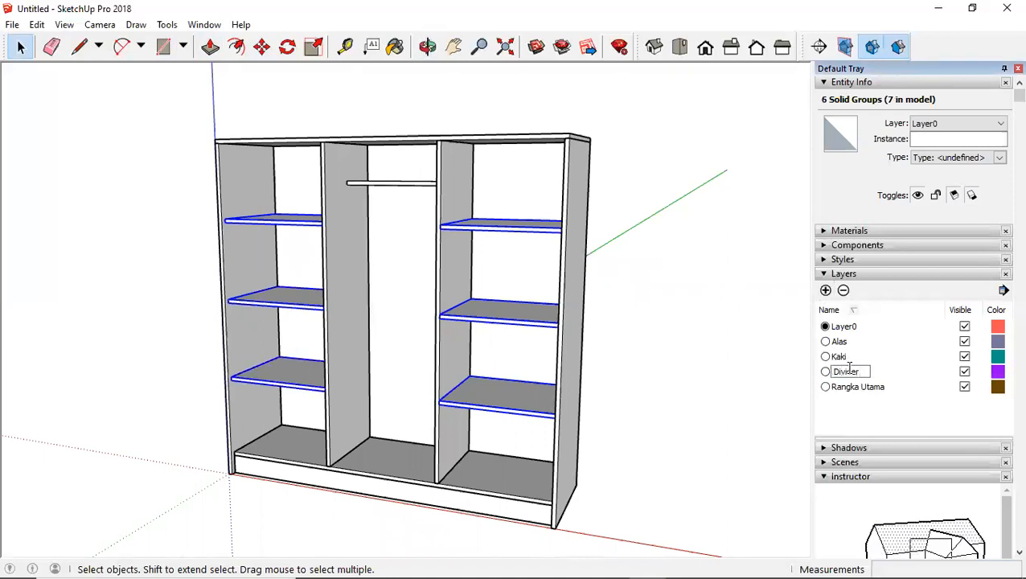
{"action": "left_click", "coordinate": [892, 414]}
{"action": "left_click", "coordinate": [419, 189], "text": "shift"}
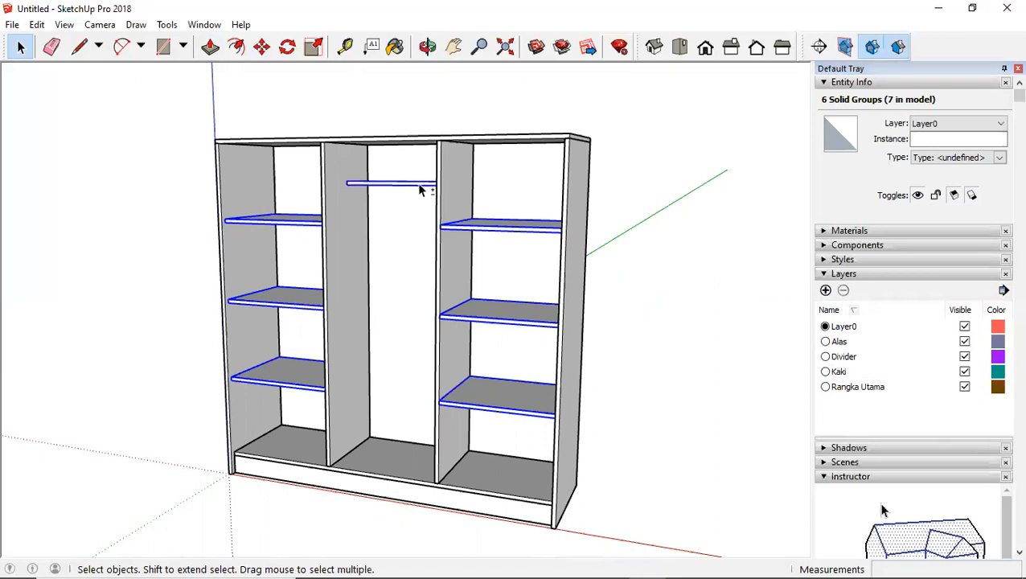
{"action": "left_click", "coordinate": [1001, 123]}
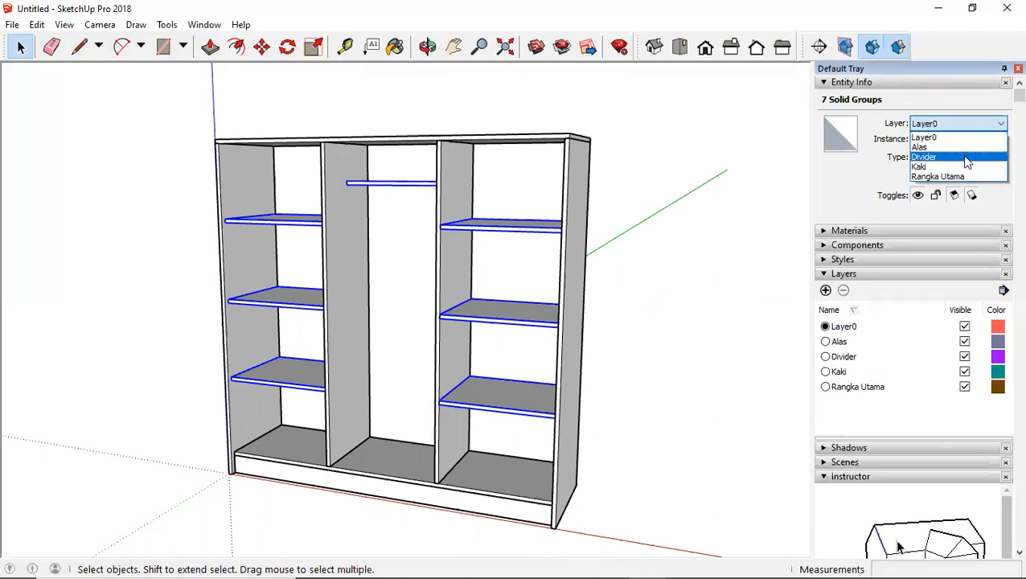
{"action": "left_click", "coordinate": [961, 154]}
{"action": "left_click", "coordinate": [632, 249]}
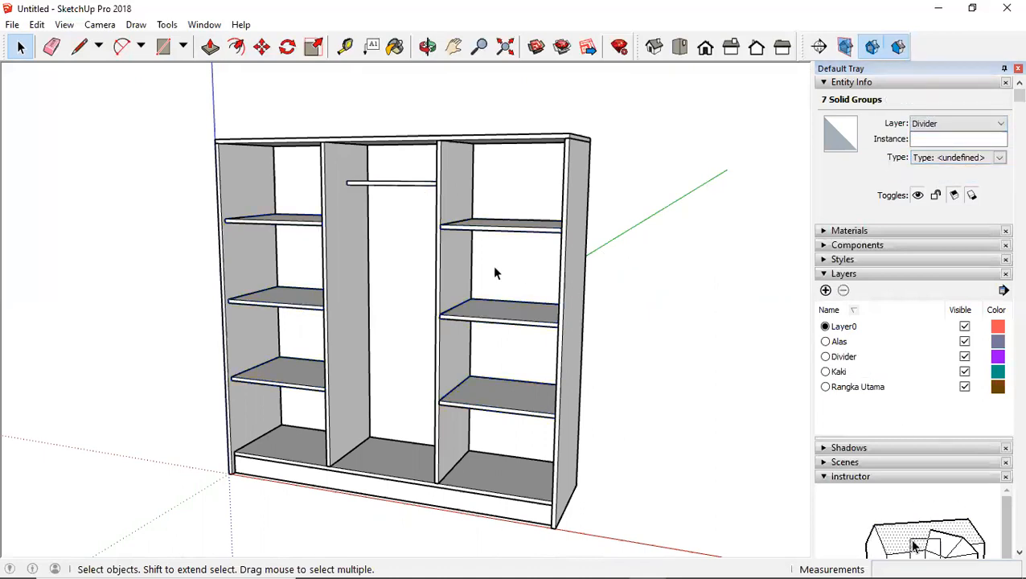
Step: Hide the Alas, Divider, Kaki and Rangka Utama layers to check for unassigned parts, and show them again
{"action": "left_click", "coordinate": [965, 341]}
{"action": "left_click", "coordinate": [965, 356]}
{"action": "left_click", "coordinate": [965, 371]}
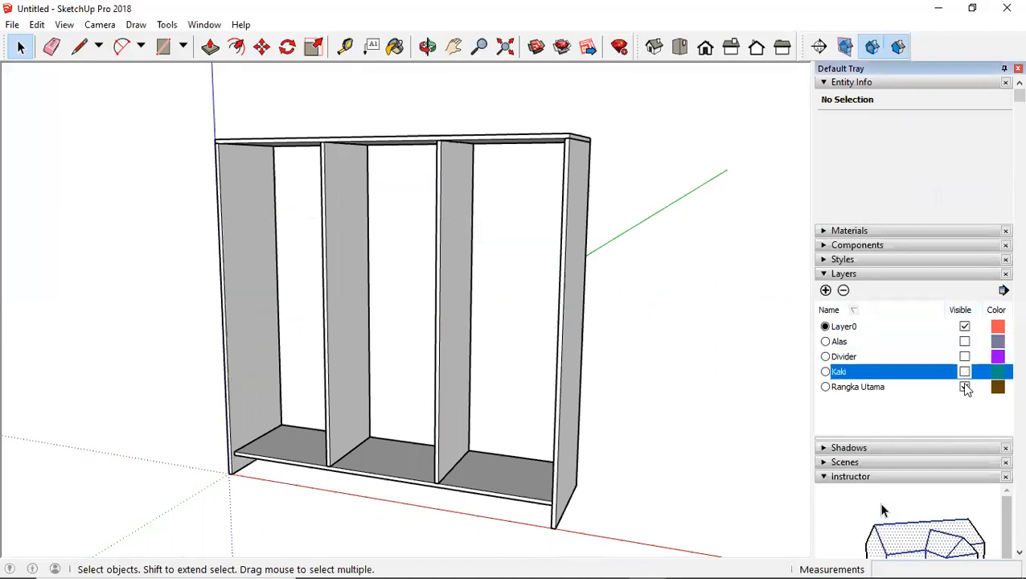
{"action": "left_click", "coordinate": [965, 387]}
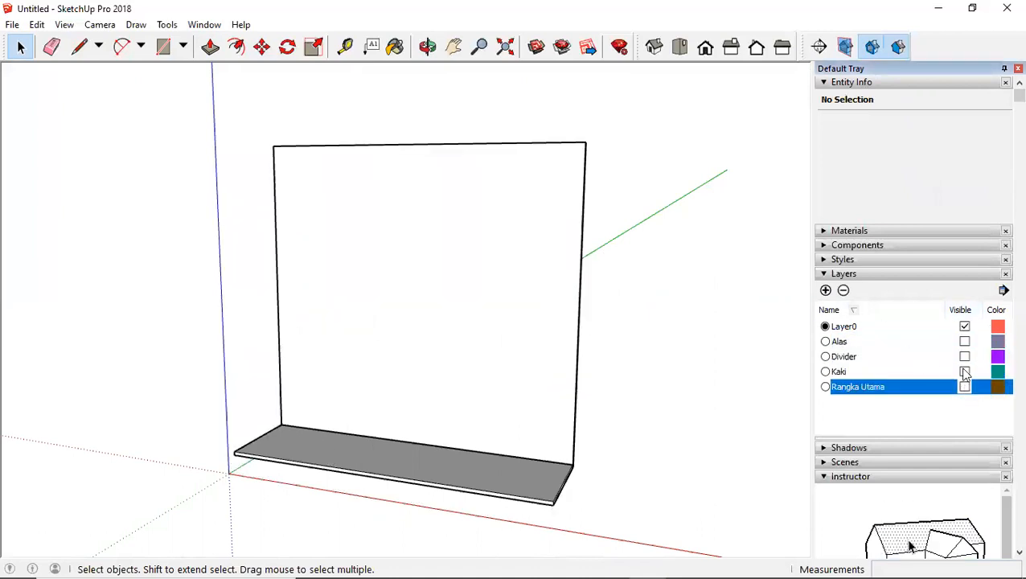
{"action": "left_click", "coordinate": [965, 372]}
{"action": "left_click", "coordinate": [965, 387]}
{"action": "left_click", "coordinate": [965, 356]}
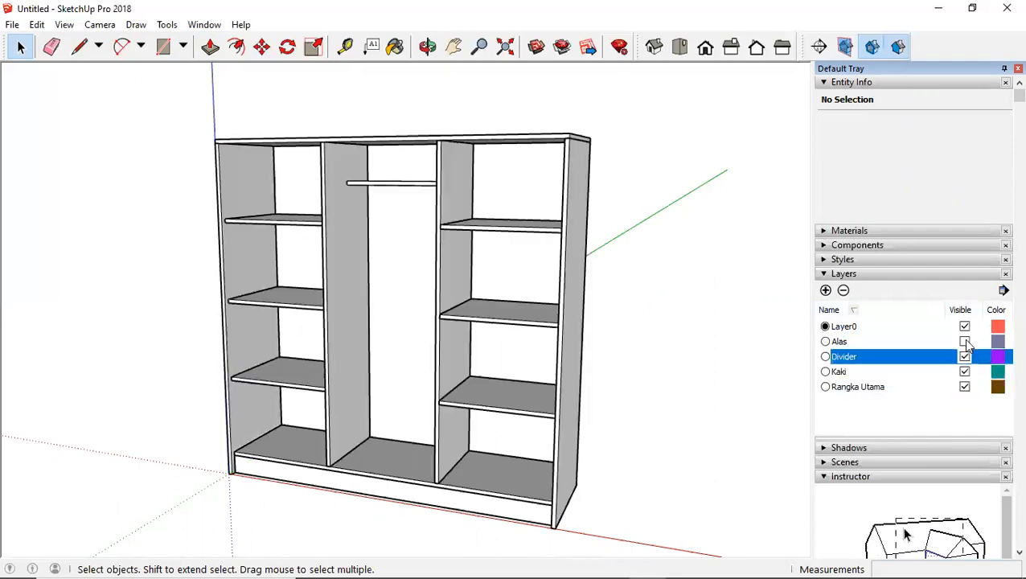
{"action": "left_click", "coordinate": [965, 341]}
Step: Hide the Alas, Divider, Kaki and Rangka Utama layers and reassign the wardrobe's bottom panel to one of them
{"action": "left_click", "coordinate": [965, 341]}
{"action": "left_click", "coordinate": [965, 356]}
{"action": "left_click", "coordinate": [965, 371]}
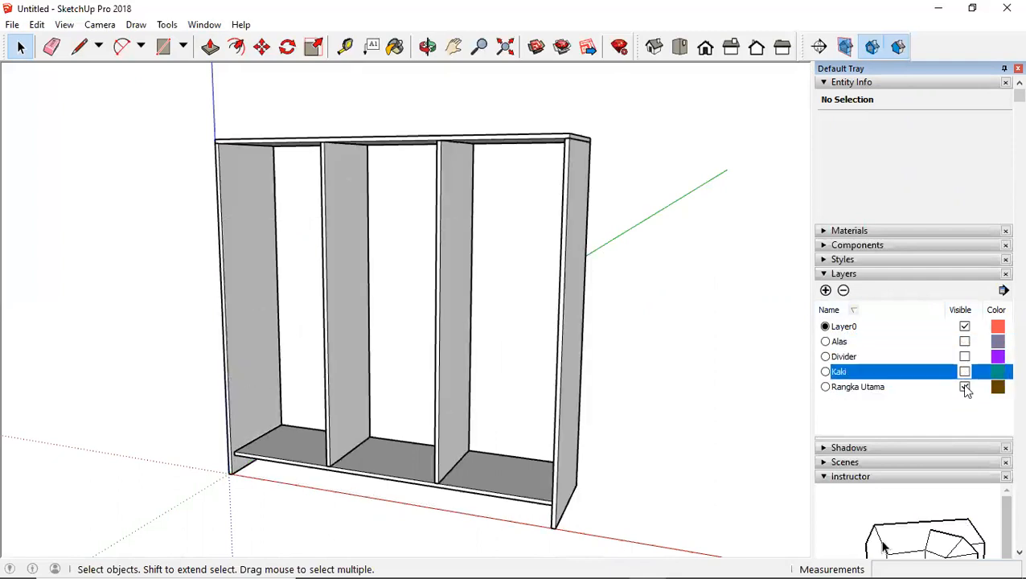
{"action": "left_click", "coordinate": [965, 387]}
{"action": "left_click", "coordinate": [447, 471]}
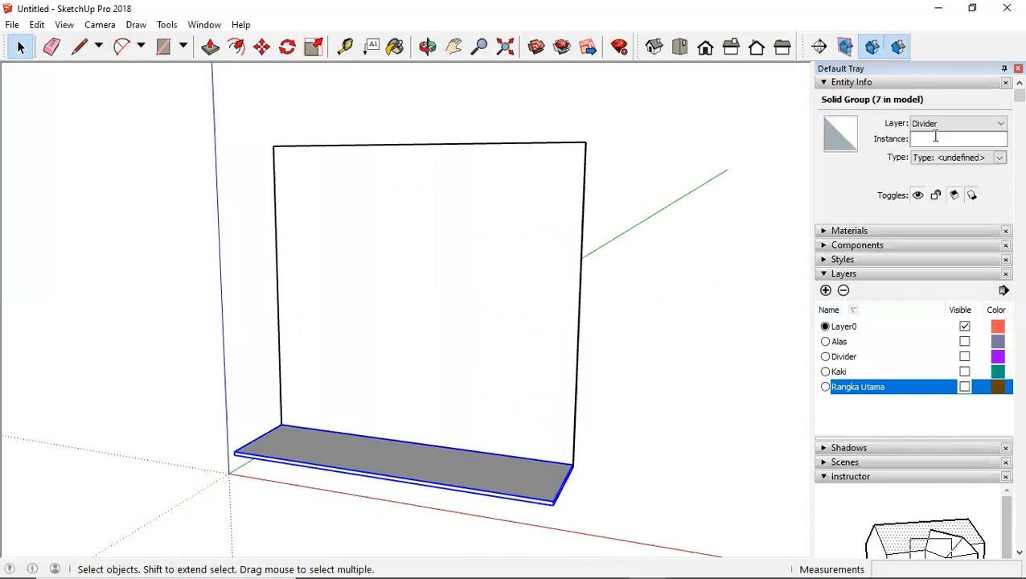
{"action": "left_click", "coordinate": [932, 169]}
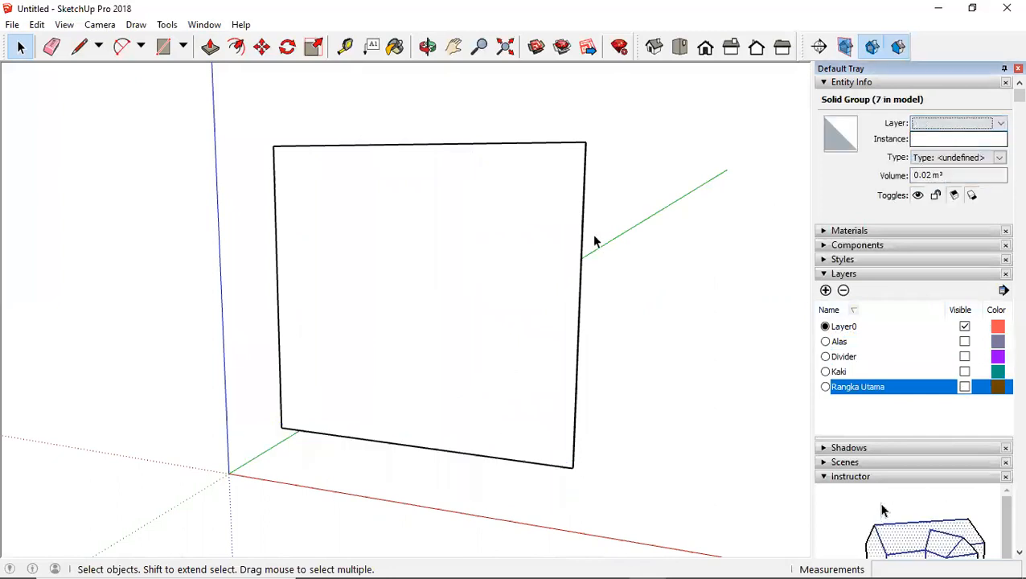
Step: Select the back panel and create a new layer named Penutup Belakang
{"action": "left_click", "coordinate": [584, 241]}
{"action": "left_click", "coordinate": [826, 291]}
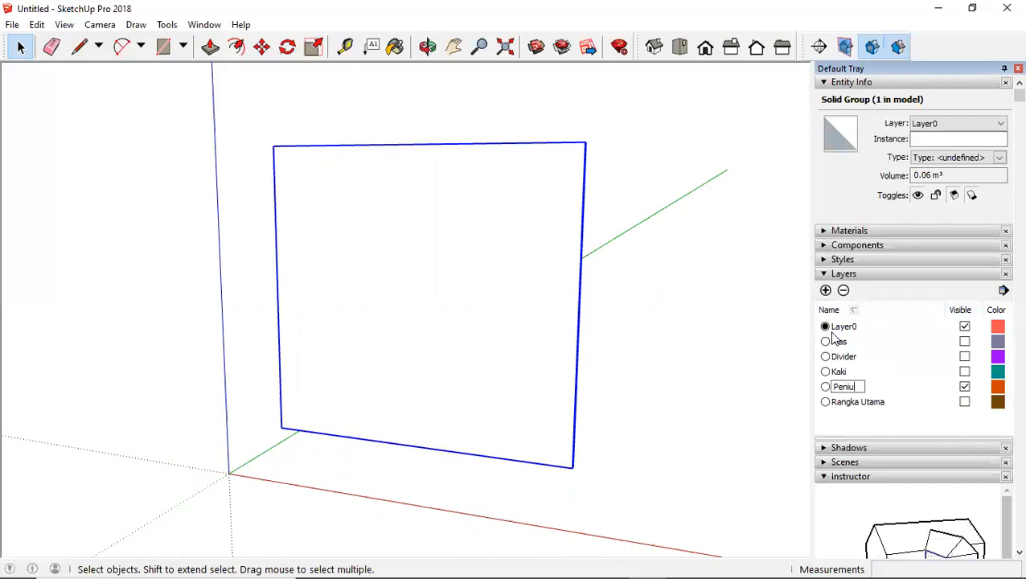
{"action": "type", "text": "Penutup"}
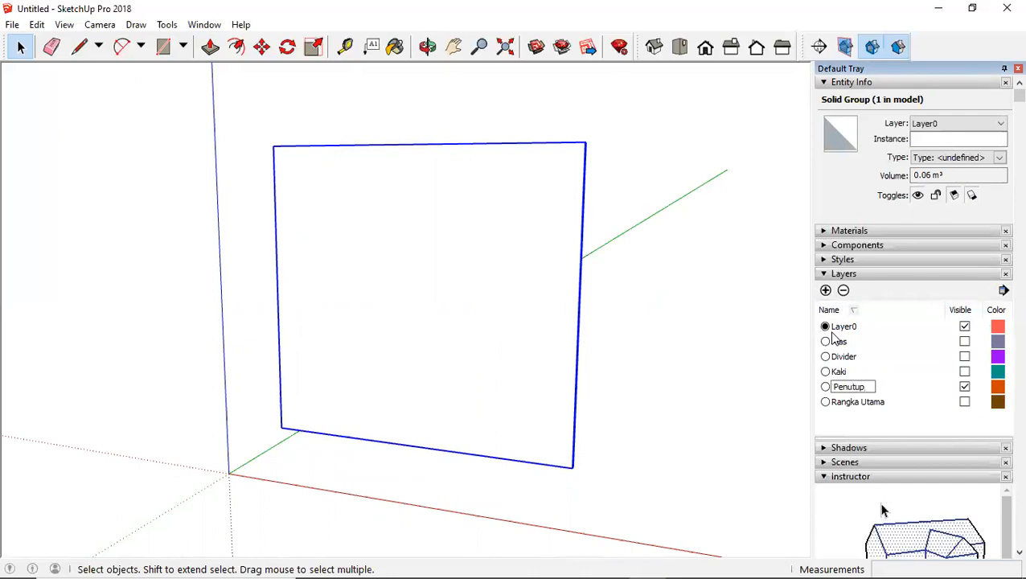
{"action": "type", "text": " Be"}
{"action": "key", "text": "Return"}
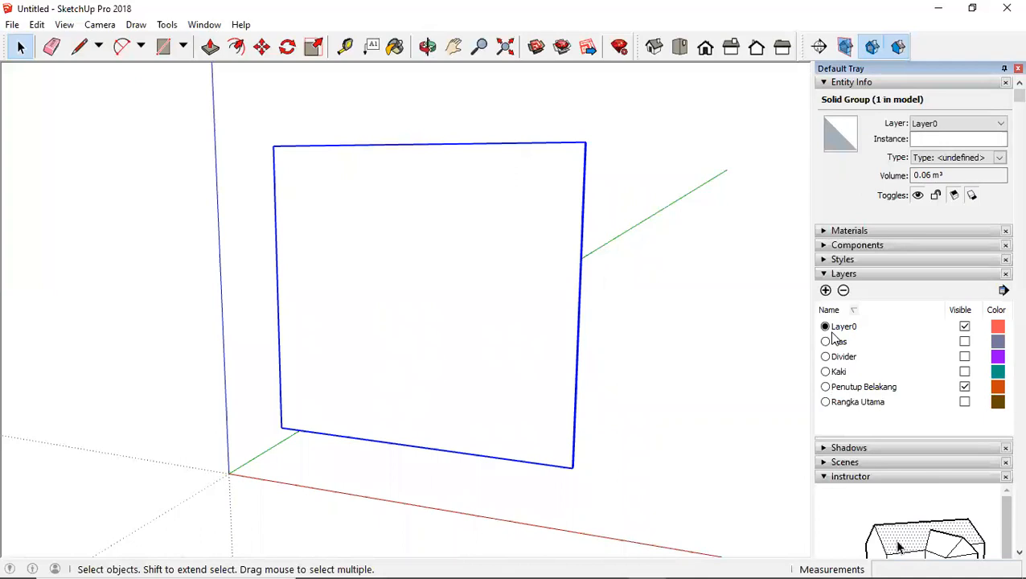
Step: Show the Alas, Divider, Kaki and Rangka Utama layers again and clear the selection
{"action": "left_click", "coordinate": [964, 341]}
{"action": "left_click", "coordinate": [964, 357]}
{"action": "left_click", "coordinate": [964, 372]}
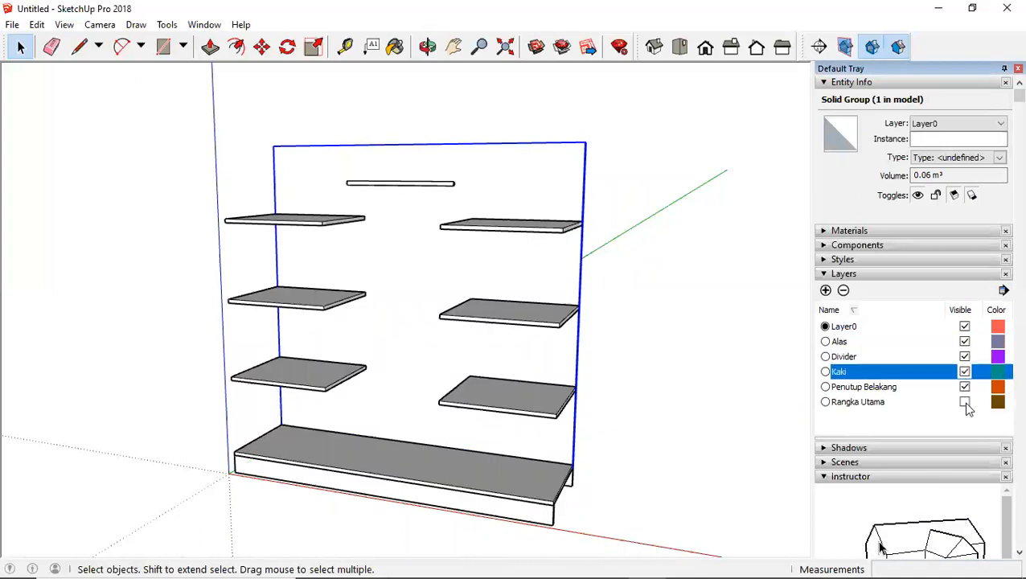
{"action": "left_click", "coordinate": [964, 402]}
{"action": "left_click", "coordinate": [633, 331]}
Step: Draw a rectangle about 0.57 m by 1.66 m across the left compartment's front, up to the top of the left middle upright
{"action": "middle_click_drag", "start_coordinate": [536, 353], "coordinate": [577, 355]}
{"action": "key", "text": "r"}
{"action": "middle_click_drag", "start_coordinate": [320, 469], "coordinate": [321, 468], "text": "shift"}
{"action": "scroll", "coordinate": [346, 465], "scroll_direction": "up", "scroll_amount": 3}
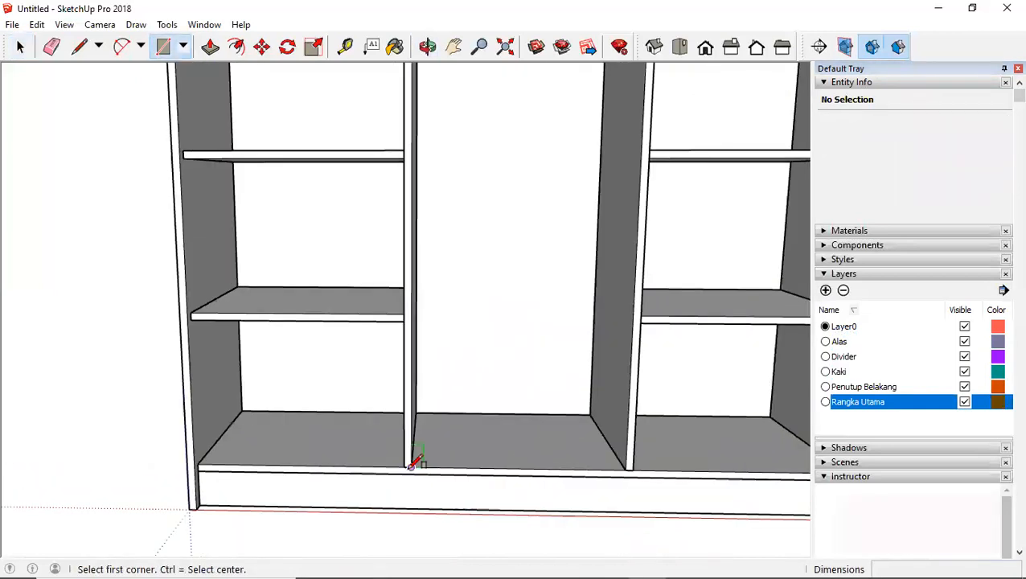
{"action": "scroll", "coordinate": [403, 463], "scroll_direction": "up", "scroll_amount": 2}
{"action": "left_click", "coordinate": [129, 463]}
{"action": "scroll", "coordinate": [238, 408], "scroll_direction": "down", "scroll_amount": 3}
{"action": "mouse_move", "coordinate": [238, 407]}
{"action": "middle_mouse_down"}
{"action": "mouse_move", "coordinate": [284, 458]}
{"action": "mouse_move", "coordinate": [208, 360]}
{"action": "mouse_move", "coordinate": [341, 161]}
{"action": "middle_mouse_up"}
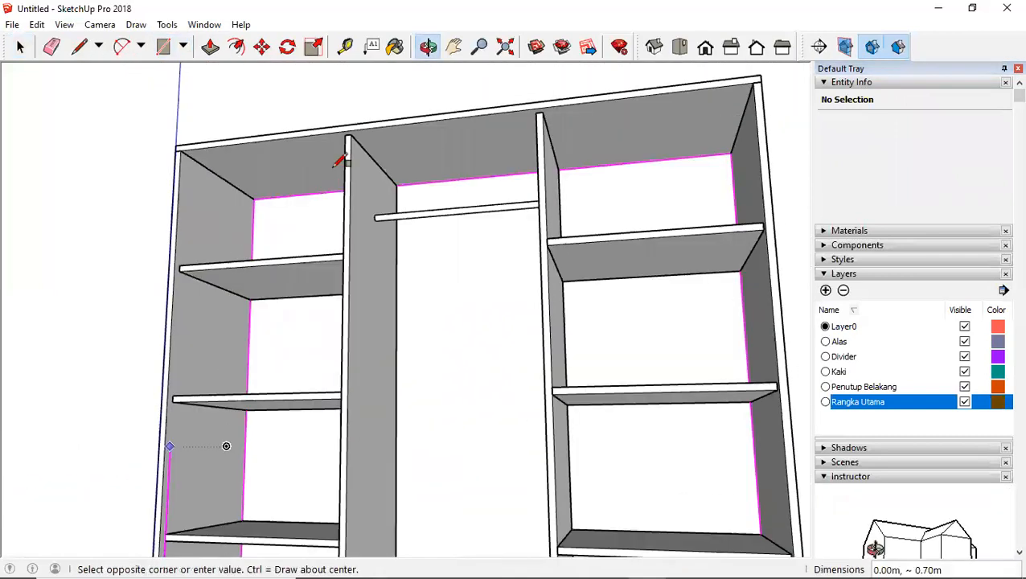
{"action": "scroll", "coordinate": [346, 153], "scroll_direction": "up", "scroll_amount": 2}
{"action": "left_click", "coordinate": [351, 122]}
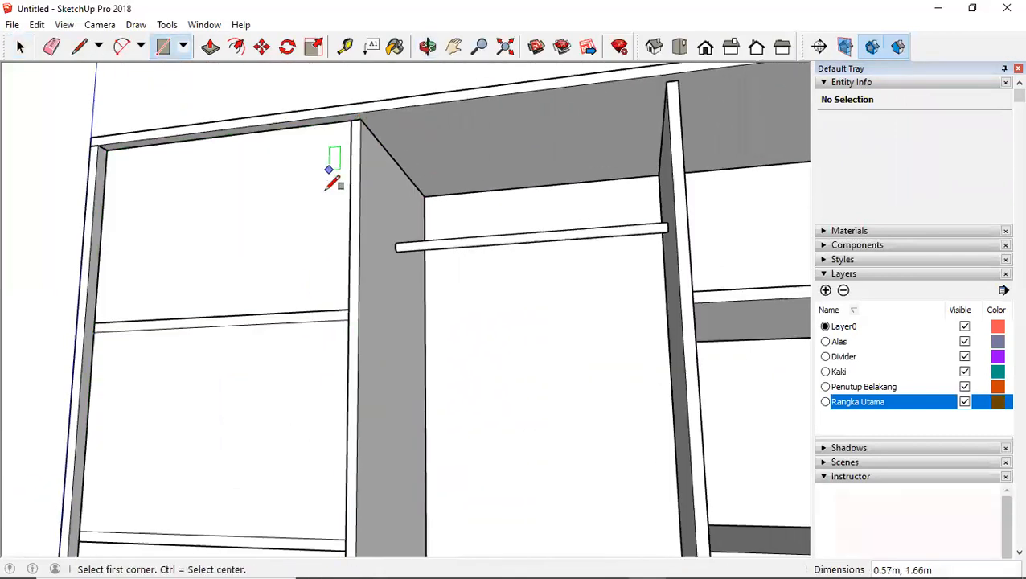
Step: Push/Pull the rectangle over the left compartment into a thin door panel and make it a group
{"action": "scroll", "coordinate": [330, 173], "scroll_direction": "down", "scroll_amount": 3}
{"action": "key", "text": "p"}
{"action": "left_click", "coordinate": [303, 188]}
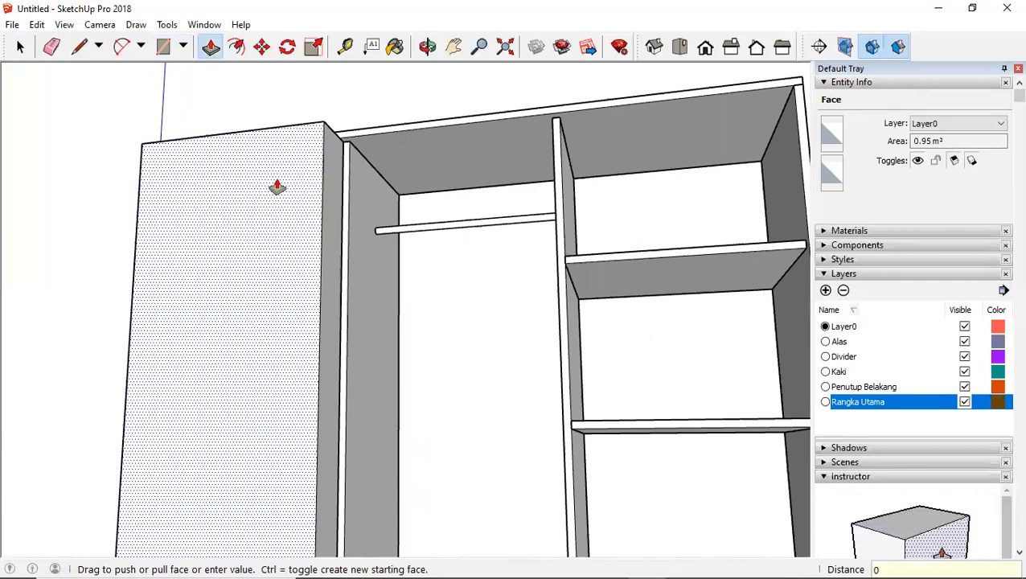
{"action": "key", "text": "Escape"}
{"action": "key", "text": "space"}
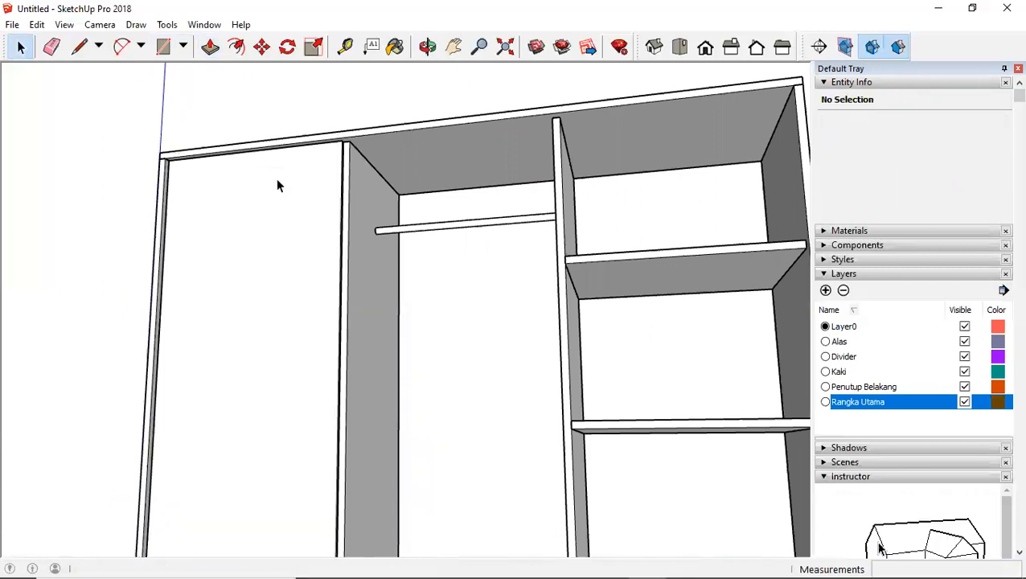
{"action": "left_click", "coordinate": [276, 178]}
{"action": "right_click", "coordinate": [277, 179]}
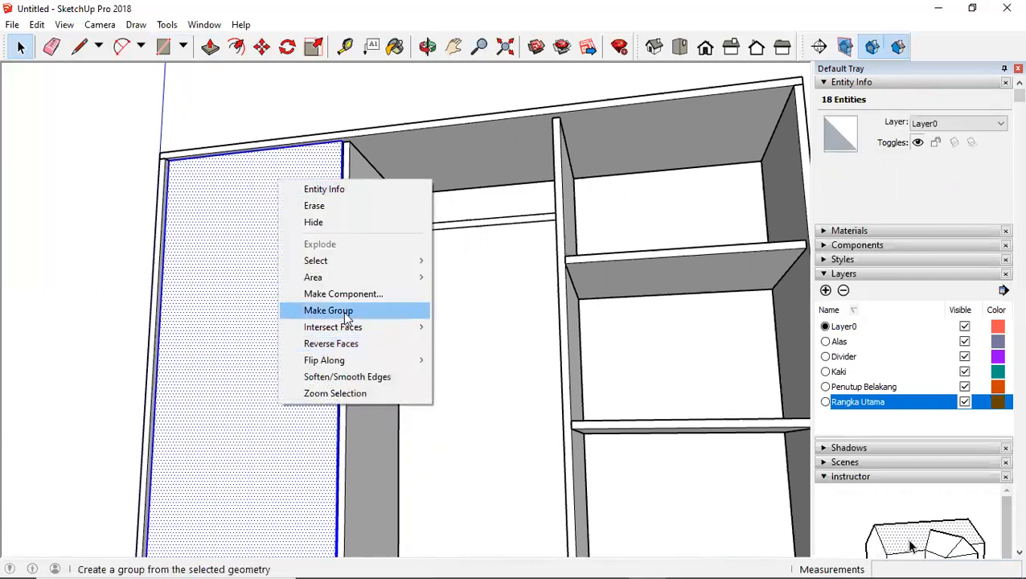
{"action": "left_click", "coordinate": [324, 310]}
Step: Edit the left door group and Push/Pull its right side face 0.01 m to the middle of the left middle upright's front
{"action": "key", "text": "m"}
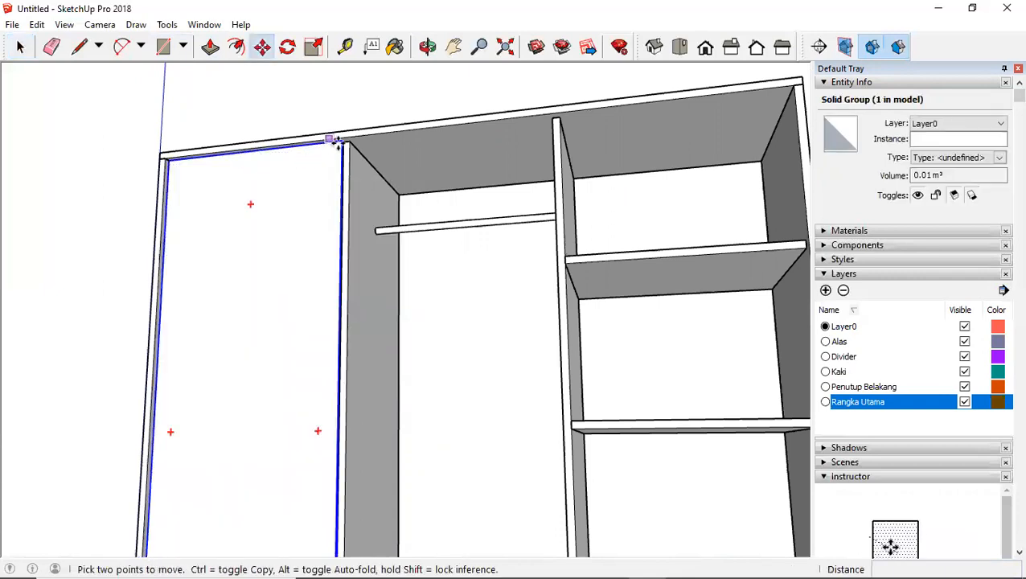
{"action": "scroll", "coordinate": [341, 143], "scroll_direction": "up", "scroll_amount": 6}
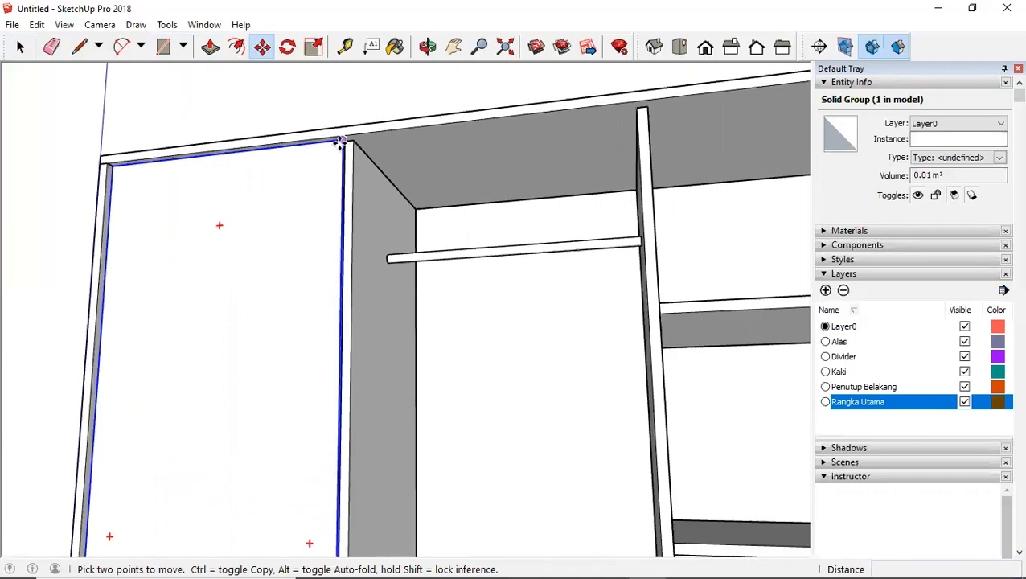
{"action": "key", "text": "space"}
{"action": "double_click", "coordinate": [341, 143]}
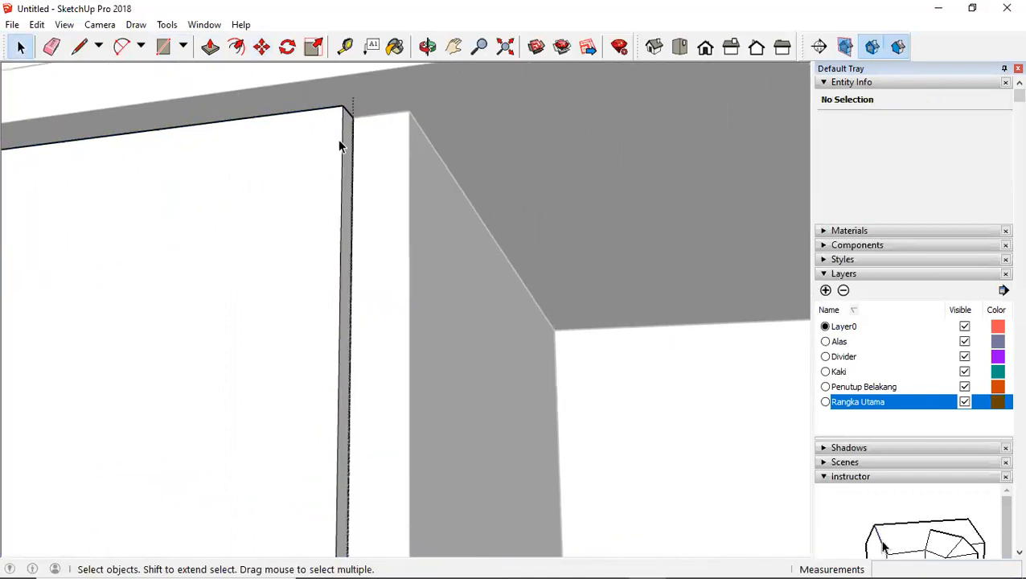
{"action": "key", "text": "p"}
{"action": "left_click", "coordinate": [350, 131]}
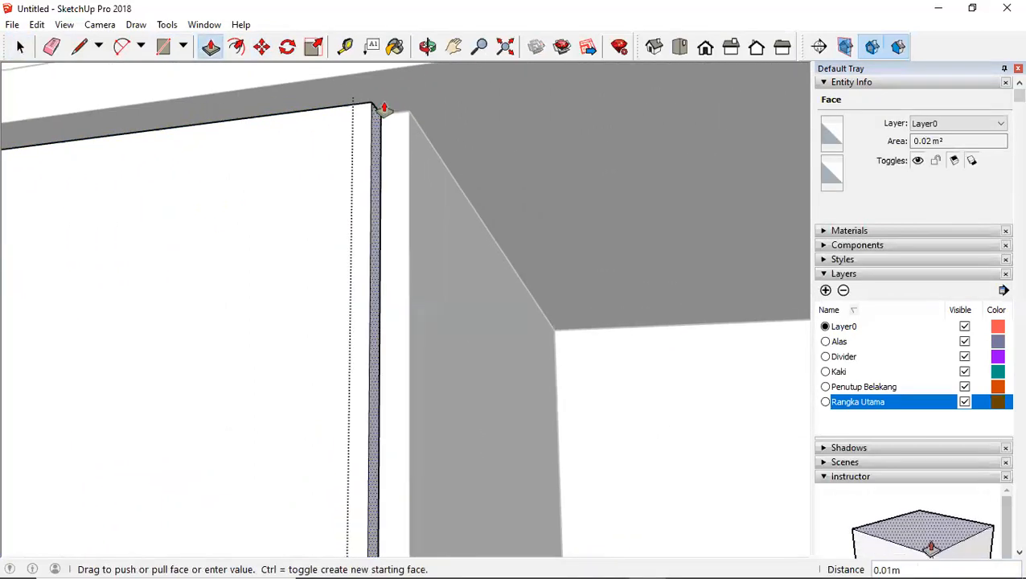
{"action": "left_click", "coordinate": [375, 121]}
{"action": "key", "text": "space"}
{"action": "scroll", "coordinate": [333, 149], "scroll_direction": "down", "scroll_amount": 5}
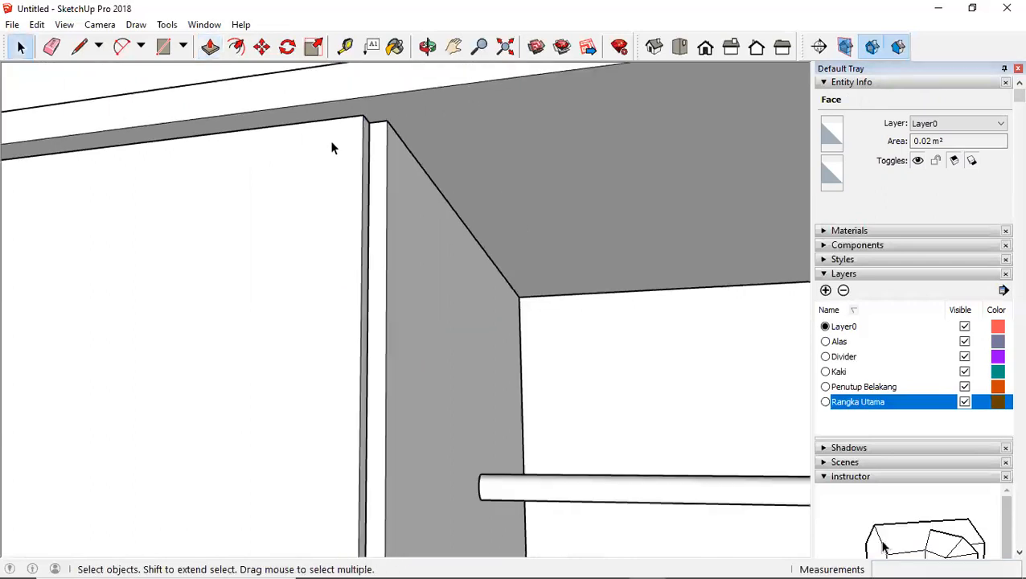
Step: Copy the left door sideways from its top left corner so the copy covers the middle compartment
{"action": "middle_click_drag", "start_coordinate": [248, 165], "coordinate": [364, 184], "text": "shift"}
{"action": "scroll", "coordinate": [364, 184], "scroll_direction": "down", "scroll_amount": 2}
{"action": "key", "text": "m"}
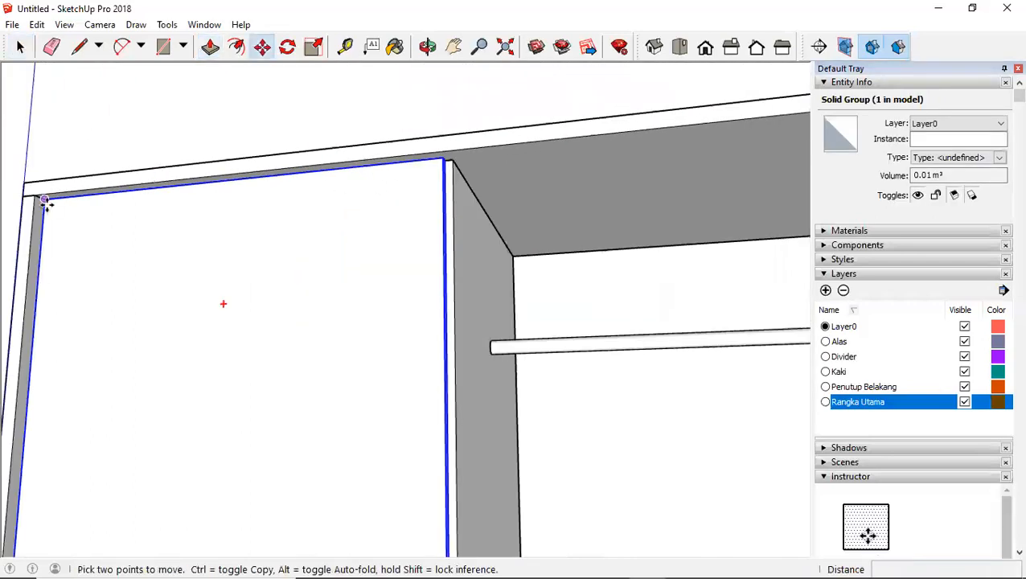
{"action": "left_click", "coordinate": [45, 201]}
{"action": "scroll", "coordinate": [487, 173], "scroll_direction": "down", "scroll_amount": 3}
{"action": "middle_click_drag", "start_coordinate": [543, 171], "coordinate": [364, 165], "text": "shift"}
{"action": "middle_click_drag", "start_coordinate": [493, 202], "coordinate": [452, 192]}
{"action": "scroll", "coordinate": [470, 171], "scroll_direction": "up", "scroll_amount": 2}
Step: Edit the copied door group and Push/Pull its right side face toward the front of the right middle upright
{"action": "key", "text": "space"}
{"action": "double_click", "coordinate": [470, 165]}
{"action": "scroll", "coordinate": [469, 165], "scroll_direction": "up", "scroll_amount": 2}
{"action": "key", "text": "p"}
{"action": "left_click", "coordinate": [486, 152]}
{"action": "mouse_move", "coordinate": [488, 154]}
{"action": "middle_mouse_down"}
{"action": "mouse_move", "coordinate": [502, 156]}
{"action": "mouse_move", "coordinate": [489, 152]}
{"action": "middle_mouse_up"}
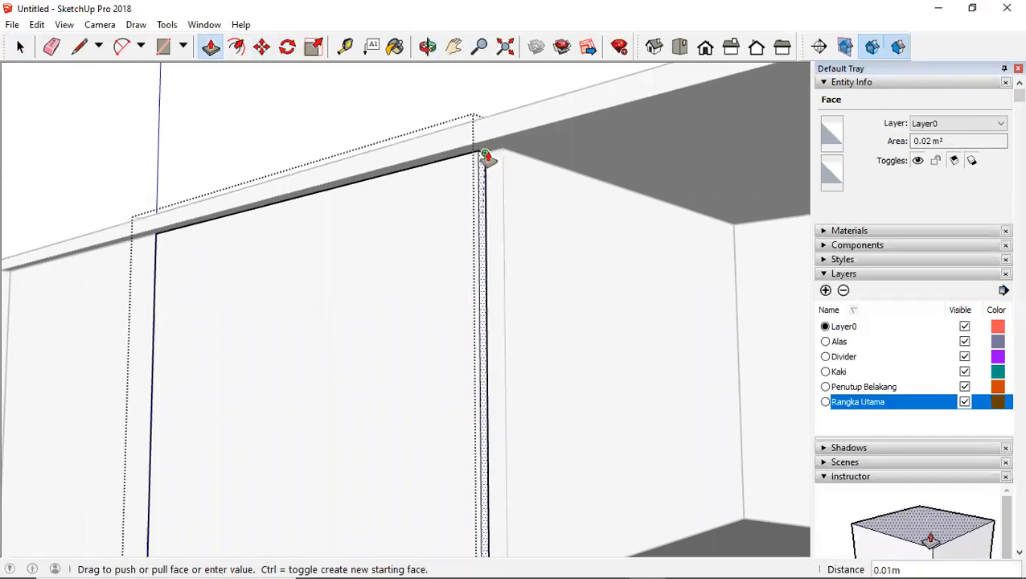
{"action": "scroll", "coordinate": [488, 157], "scroll_direction": "up", "scroll_amount": 1}
{"action": "left_click", "coordinate": [493, 155]}
{"action": "scroll", "coordinate": [440, 198], "scroll_direction": "down", "scroll_amount": 1}
{"action": "scroll", "coordinate": [439, 198], "scroll_direction": "down", "scroll_amount": 3}
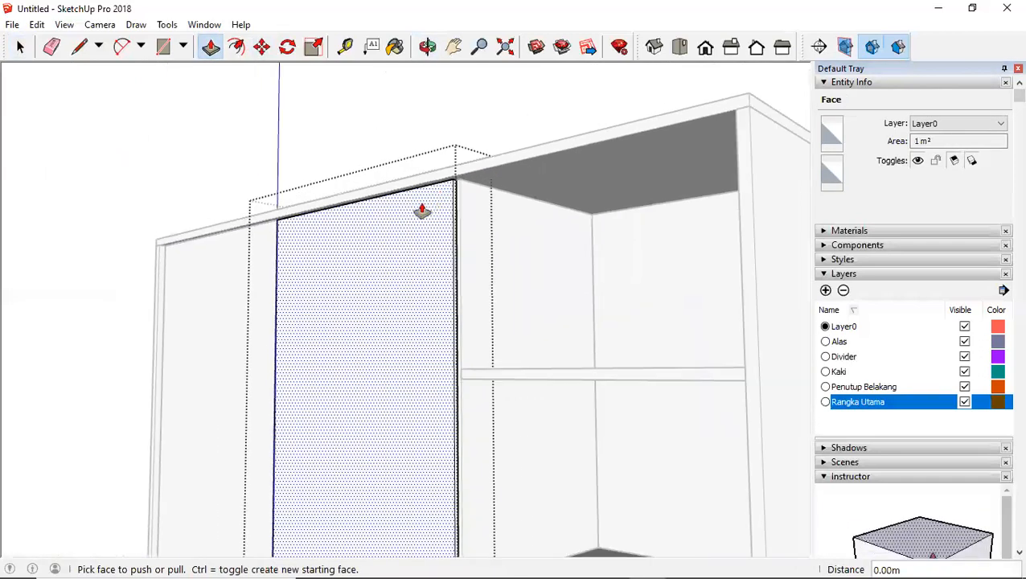
Step: Copy the left door group sideways from its top right corner to the top right corner of the right compartment
{"action": "key", "text": "space"}
{"action": "left_click", "coordinate": [251, 155]}
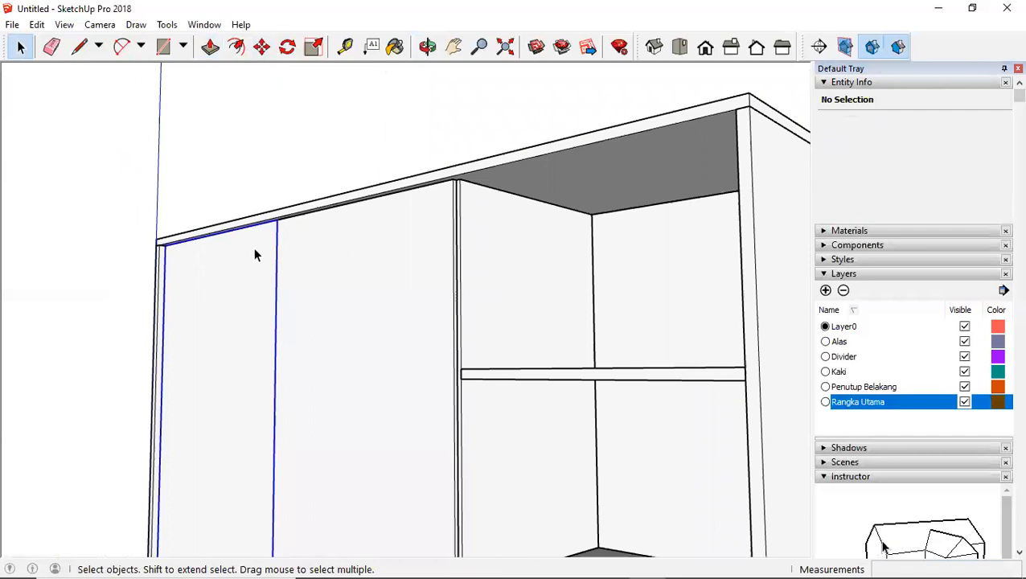
{"action": "key", "text": "m"}
{"action": "left_click", "coordinate": [277, 221]}
{"action": "key", "text": "ctrl"}
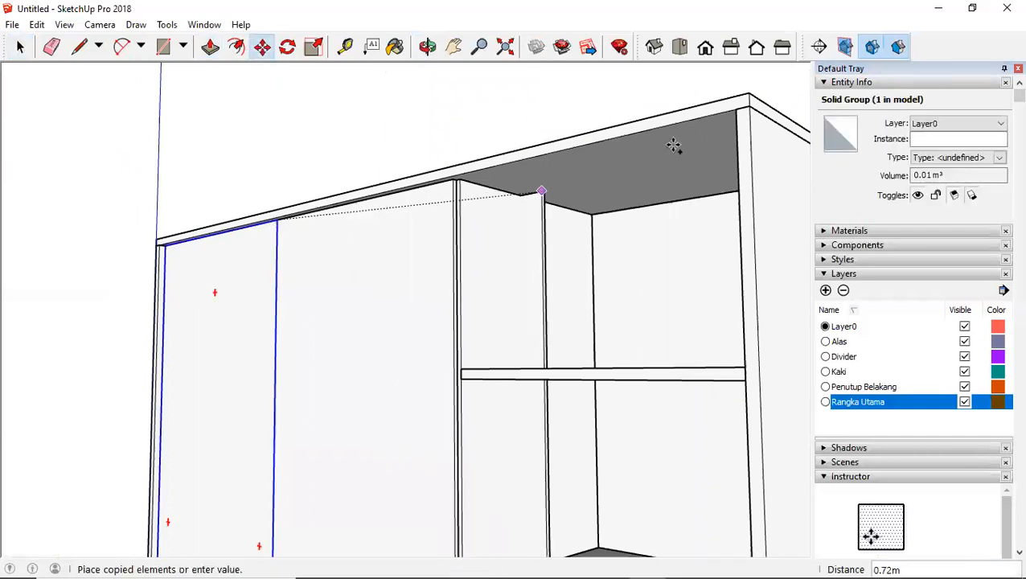
{"action": "left_click", "coordinate": [735, 107]}
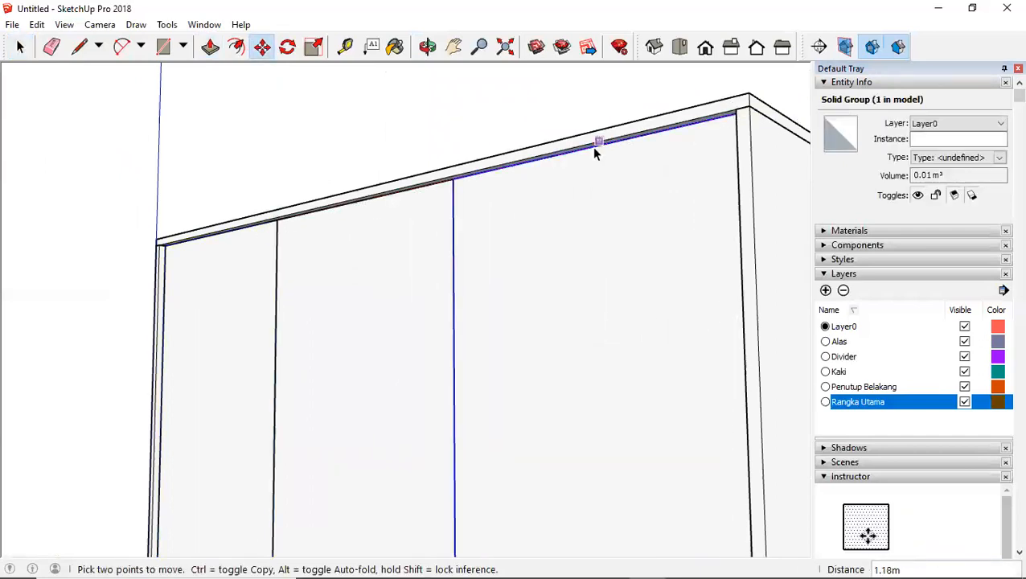
{"action": "key", "text": "space"}
Step: Add a new layer named Penutup Depan for the three front doors
{"action": "scroll", "coordinate": [488, 142], "scroll_direction": "down", "scroll_amount": 2}
{"action": "scroll", "coordinate": [488, 142], "scroll_direction": "down", "scroll_amount": 3}
{"action": "middle_click_drag", "start_coordinate": [488, 142], "coordinate": [485, 271]}
{"action": "left_click", "coordinate": [446, 271]}
{"action": "left_click", "coordinate": [408, 274], "text": "shift"}
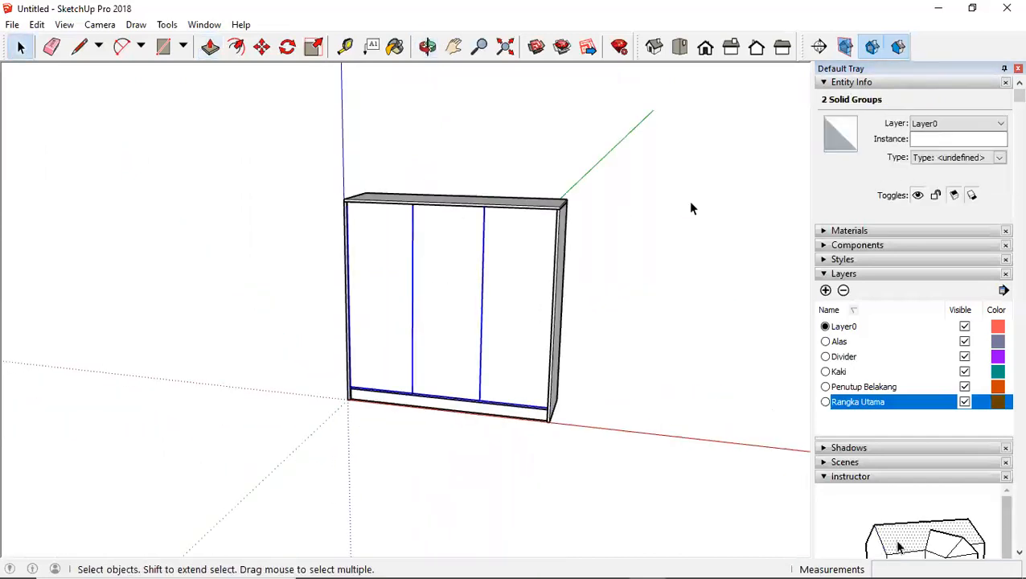
{"action": "left_click", "coordinate": [956, 123]}
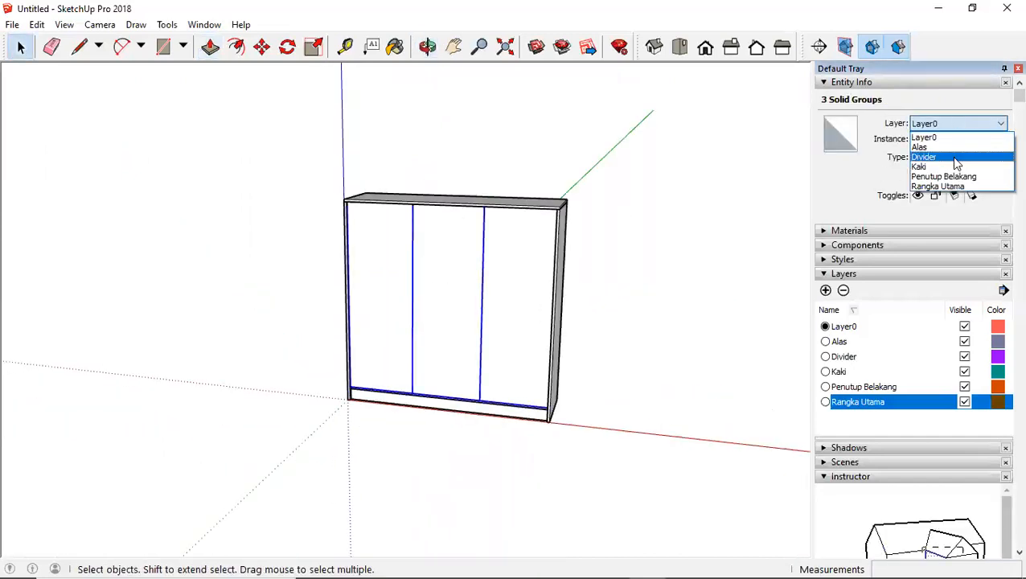
{"action": "left_click", "coordinate": [869, 192]}
{"action": "left_click", "coordinate": [825, 292]}
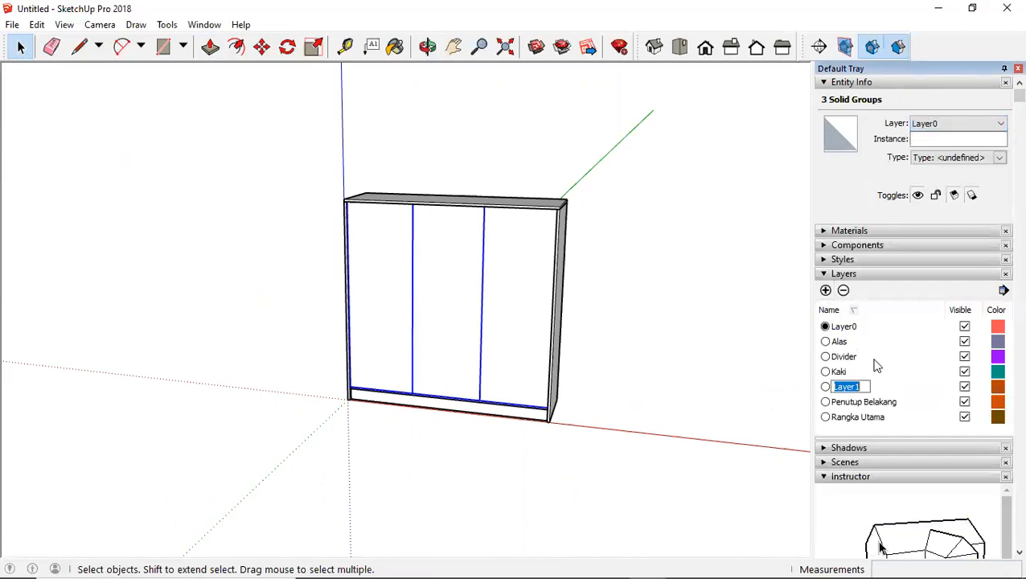
{"action": "type", "text": "Penutup Depan"}
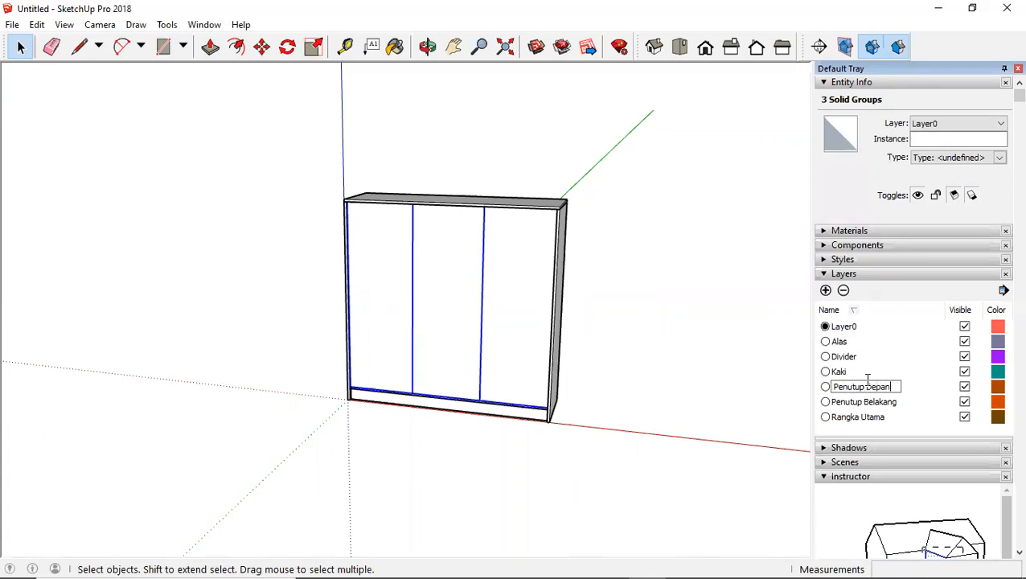
{"action": "key", "text": "Return"}
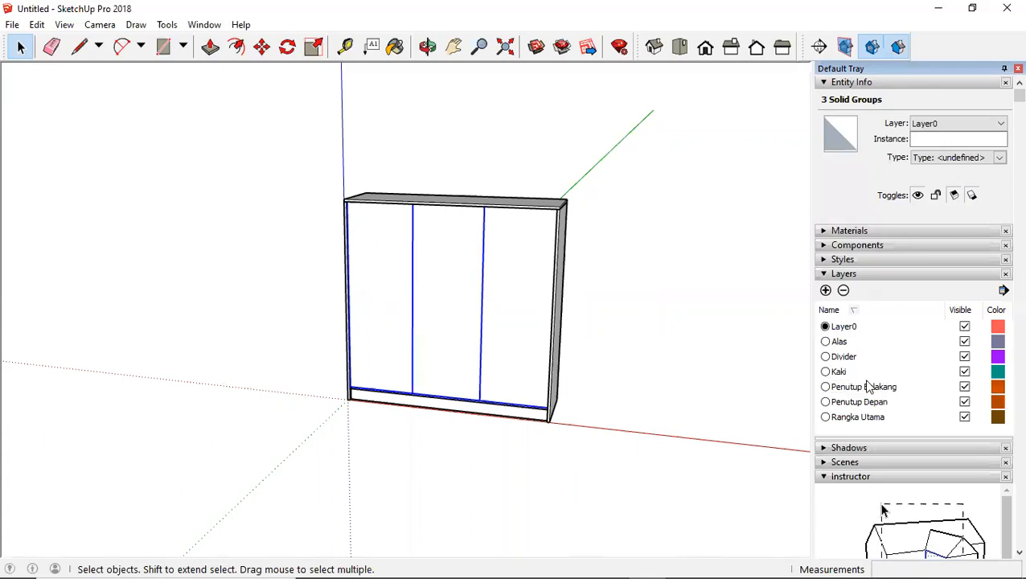
Step: Assign all three front door groups to the Penutup Depan layer
{"action": "left_click", "coordinate": [515, 269]}
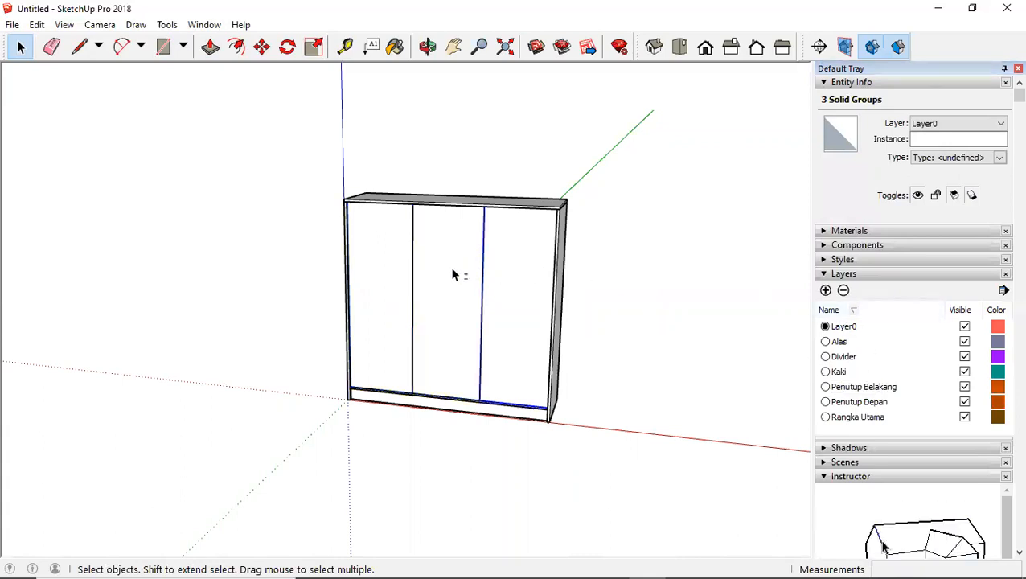
{"action": "left_click", "coordinate": [449, 271], "text": "shift"}
{"action": "left_click", "coordinate": [388, 274], "text": "shift"}
{"action": "left_click", "coordinate": [974, 125]}
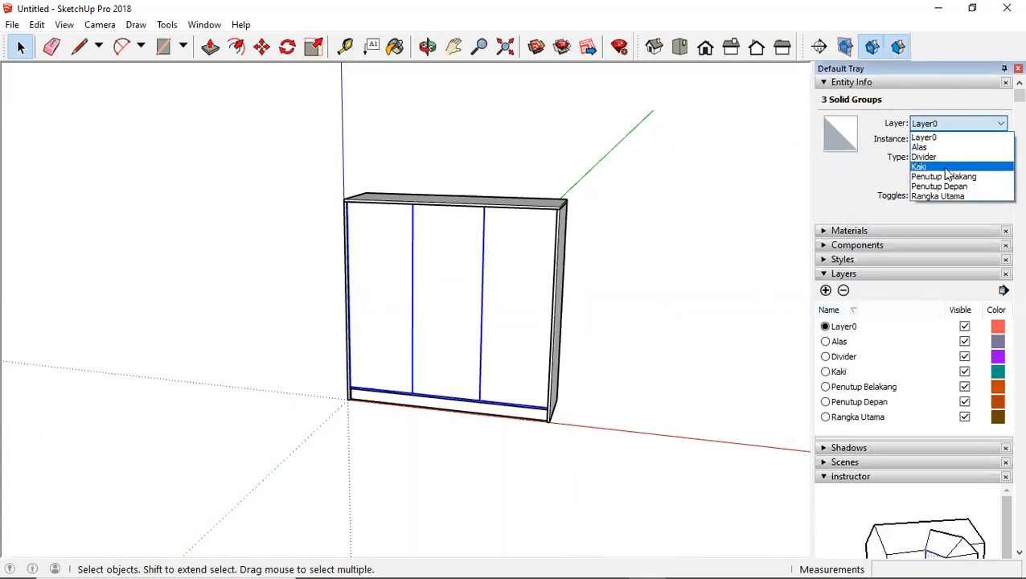
{"action": "left_click", "coordinate": [944, 187]}
Step: Delete the middle door group and undo the deletion
{"action": "middle_click_drag", "start_coordinate": [653, 233], "coordinate": [462, 354]}
{"action": "scroll", "coordinate": [424, 290], "scroll_direction": "up", "scroll_amount": 4}
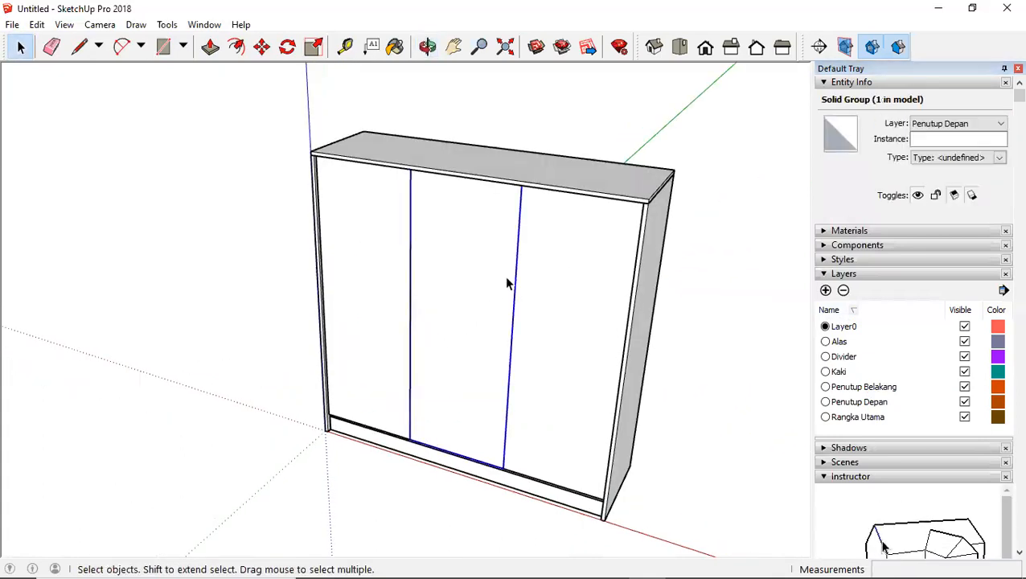
{"action": "key", "text": "Delete"}
{"action": "key", "text": "ctrl+z"}
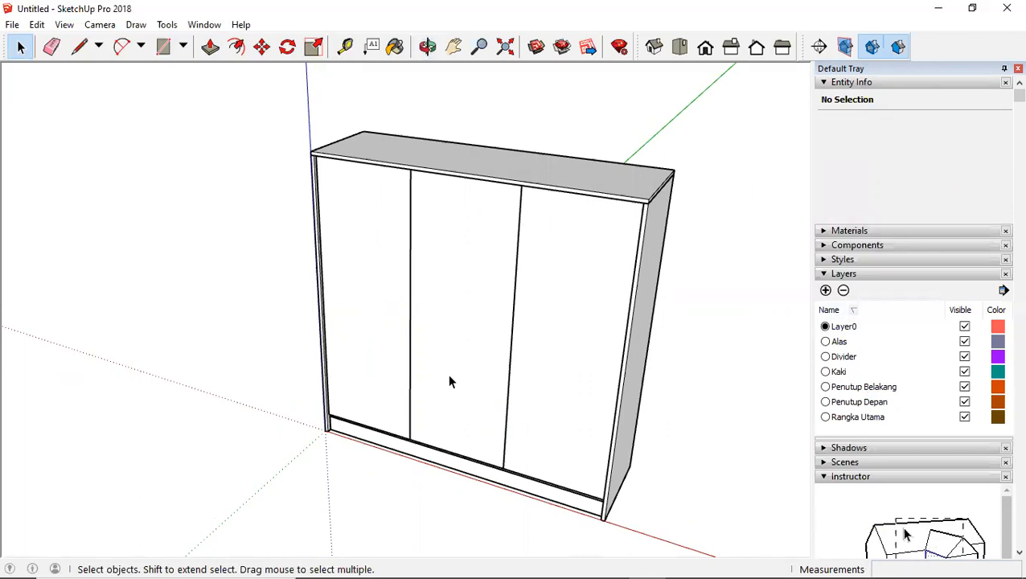
{"action": "middle_click_drag", "start_coordinate": [443, 201], "coordinate": [414, 159]}
{"action": "middle_click_drag", "start_coordinate": [474, 219], "coordinate": [591, 190], "text": "shift"}
{"action": "middle_click_drag", "start_coordinate": [493, 212], "coordinate": [603, 310]}
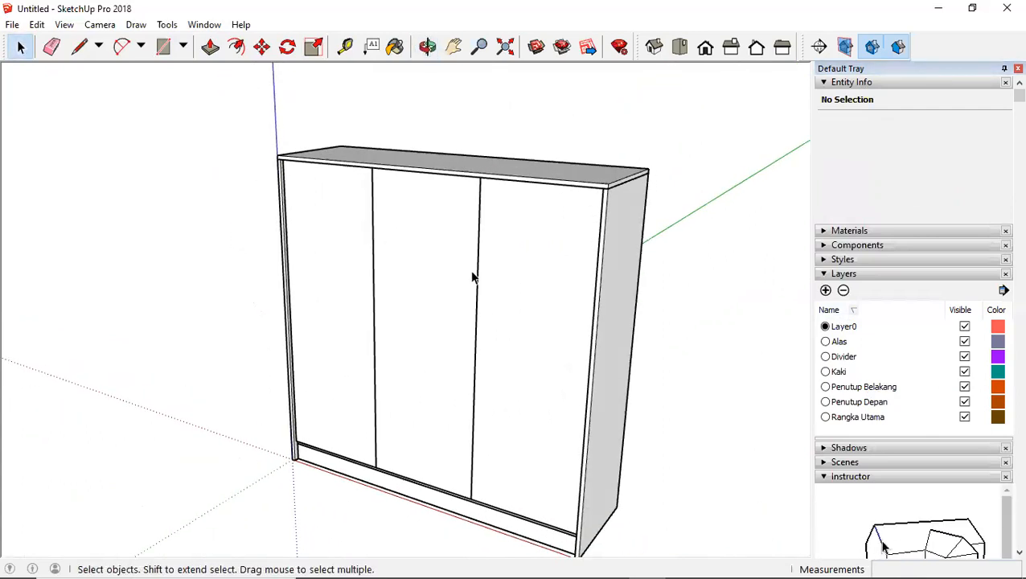
{"action": "middle_click_drag", "start_coordinate": [490, 295], "coordinate": [560, 264]}
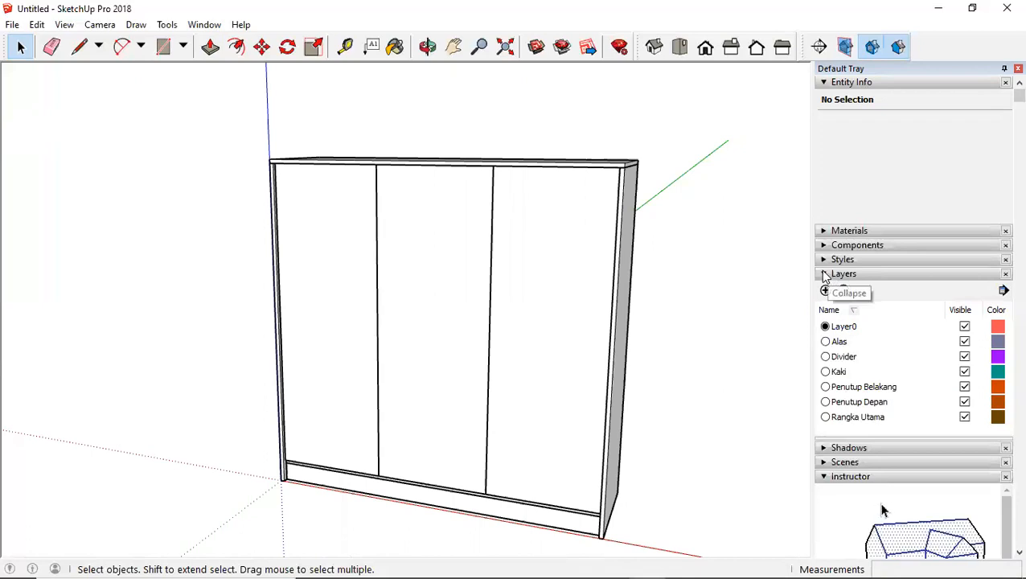
{"action": "middle_click_drag", "start_coordinate": [611, 229], "coordinate": [411, 305]}
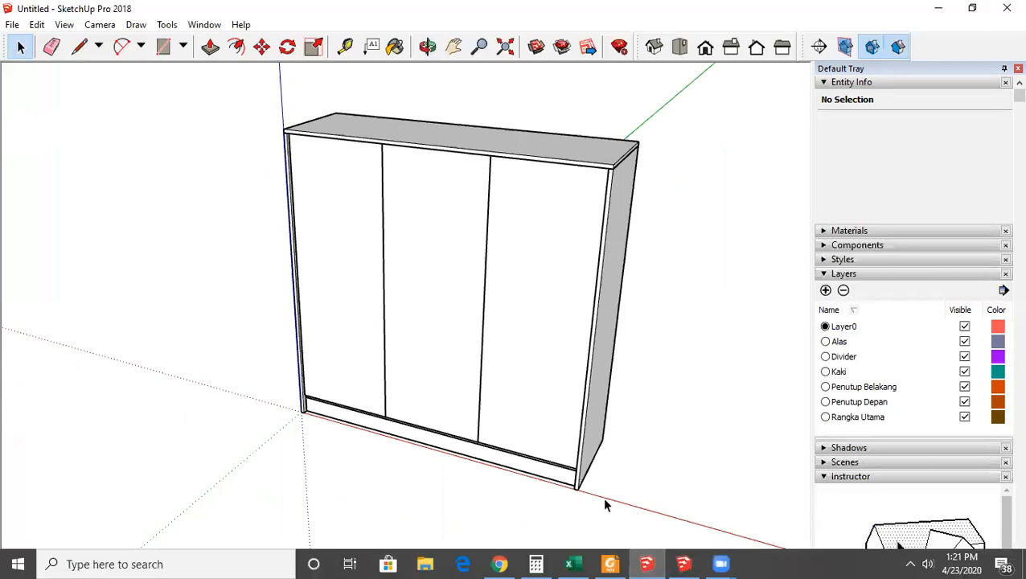
Step: Switch to Microsoft Edge, search the web for "taco hpl" and open the TACO HPL laminates page
{"action": "key", "text": "super"}
{"action": "left_click", "coordinate": [468, 558]}
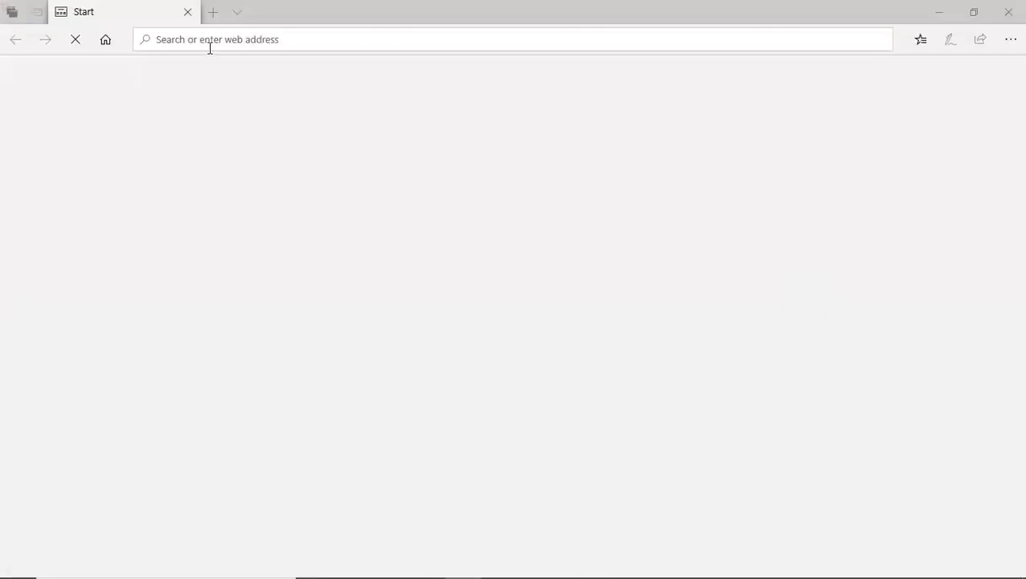
{"action": "type", "text": "taco "}
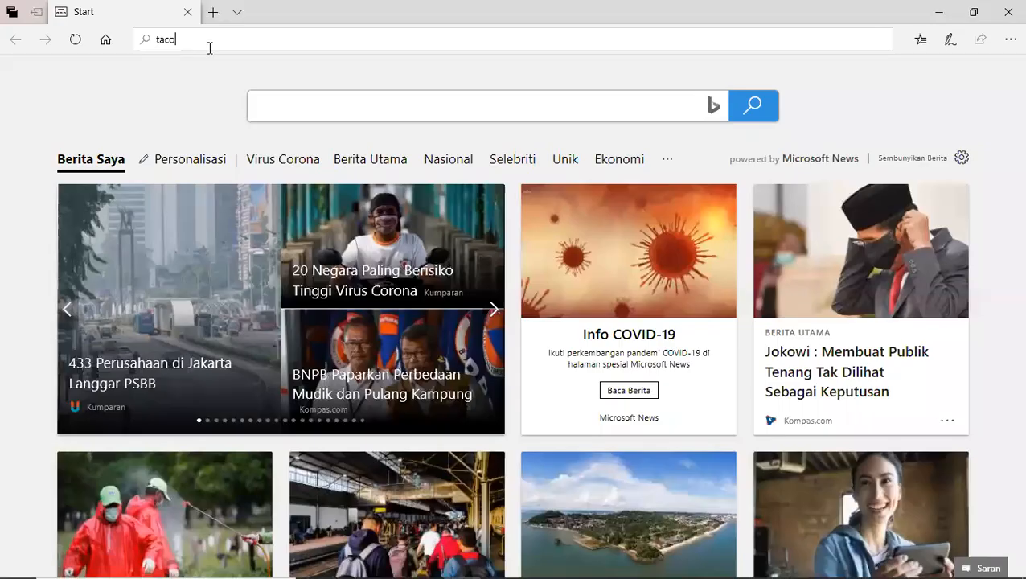
{"action": "type", "text": "hpl"}
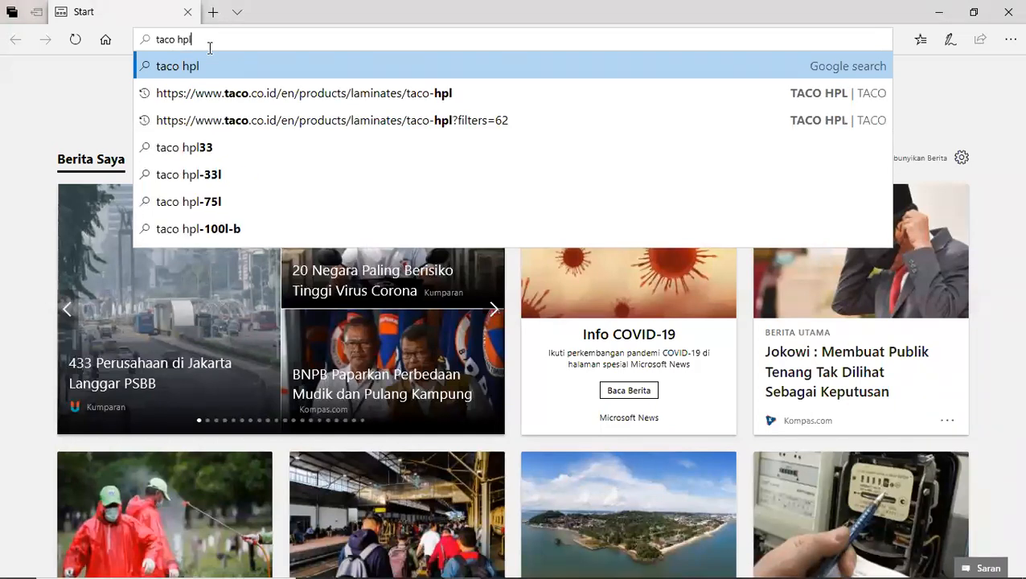
{"action": "key", "text": "Return"}
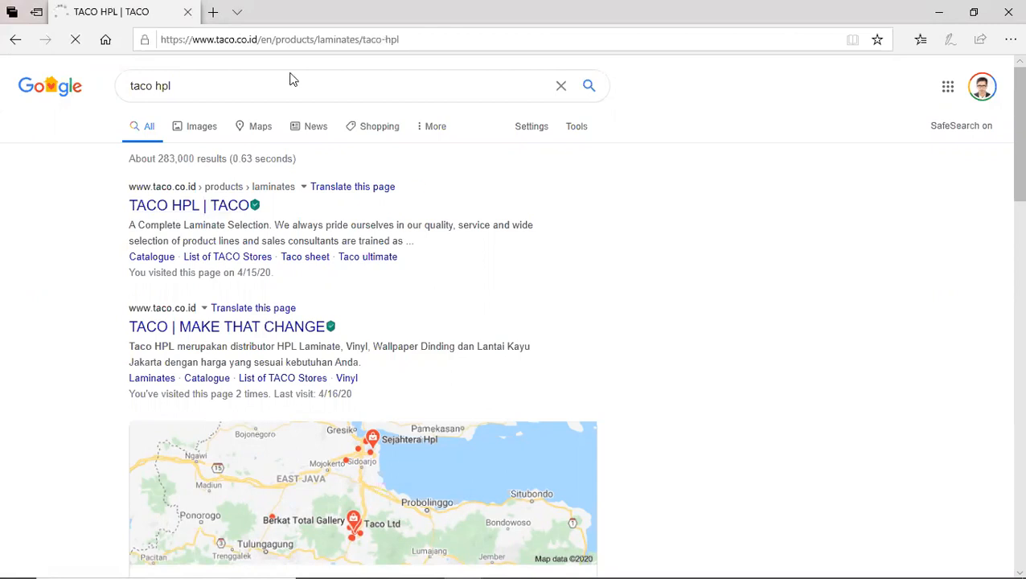
Step: Filter the TACO HPL laminates by the Woodgrain category
{"action": "scroll", "coordinate": [266, 136], "scroll_direction": "down", "scroll_amount": 6}
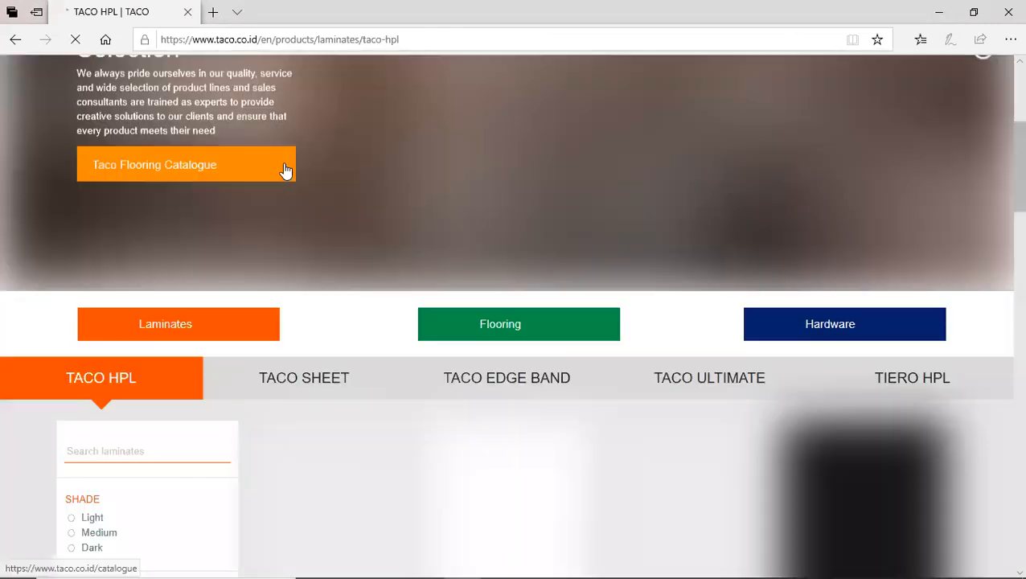
{"action": "scroll", "coordinate": [318, 258], "scroll_direction": "down", "scroll_amount": 3}
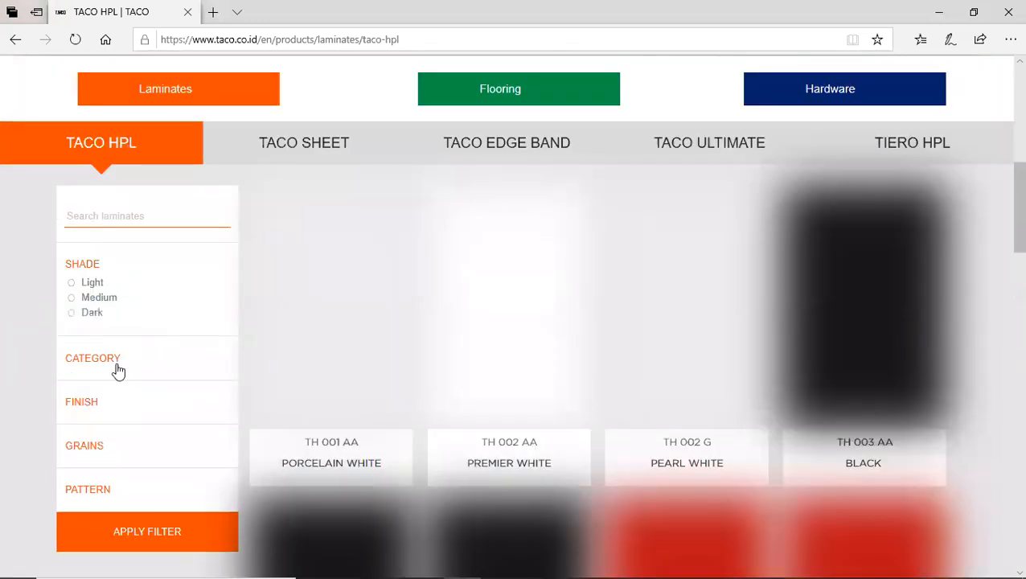
{"action": "left_click", "coordinate": [119, 369]}
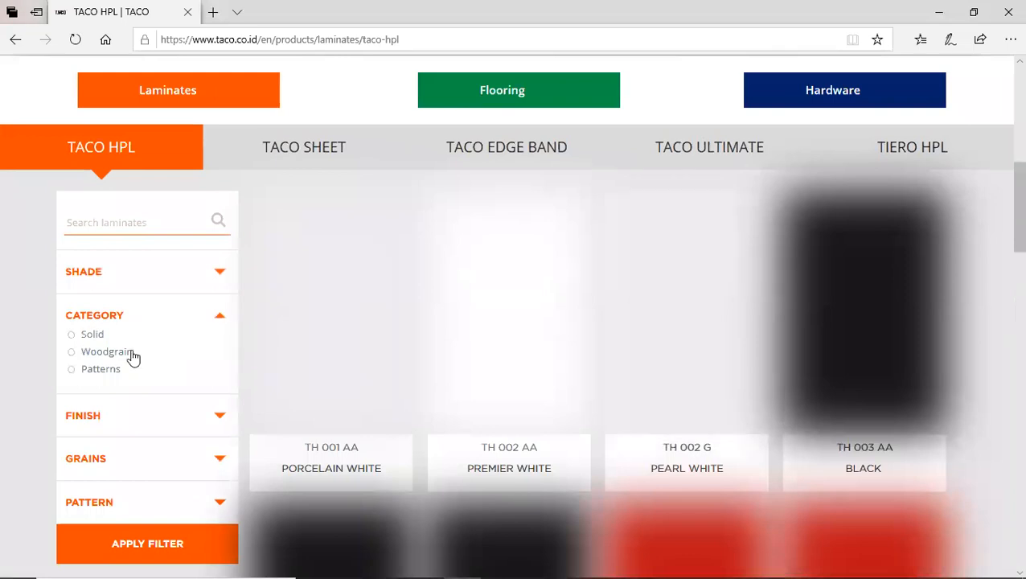
{"action": "left_click", "coordinate": [71, 352]}
{"action": "scroll", "coordinate": [378, 341], "scroll_direction": "down", "scroll_amount": 1}
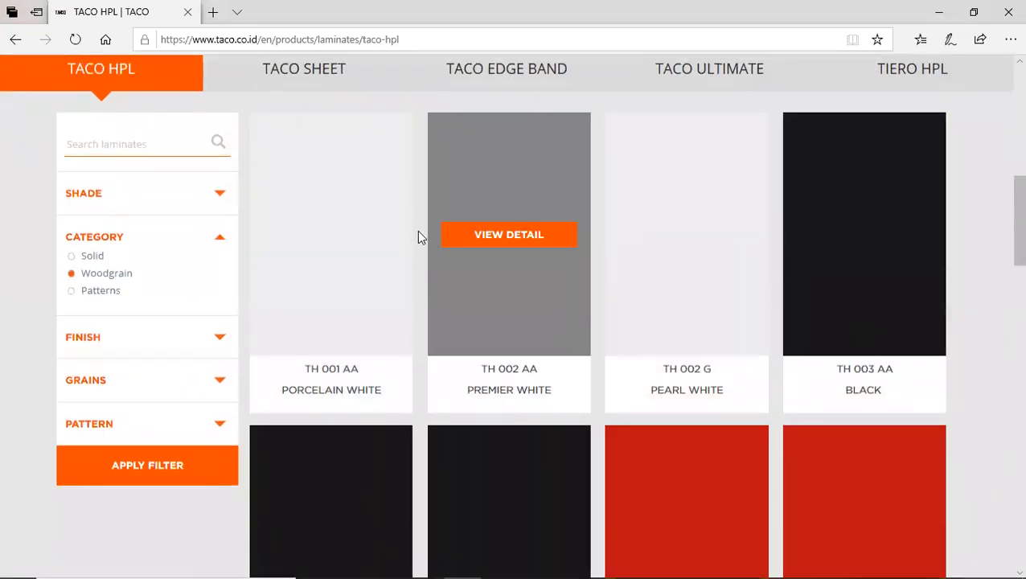
{"action": "scroll", "coordinate": [321, 211], "scroll_direction": "down", "scroll_amount": 2}
{"action": "scroll", "coordinate": [343, 218], "scroll_direction": "up", "scroll_amount": 3}
{"action": "scroll", "coordinate": [394, 211], "scroll_direction": "down", "scroll_amount": 5}
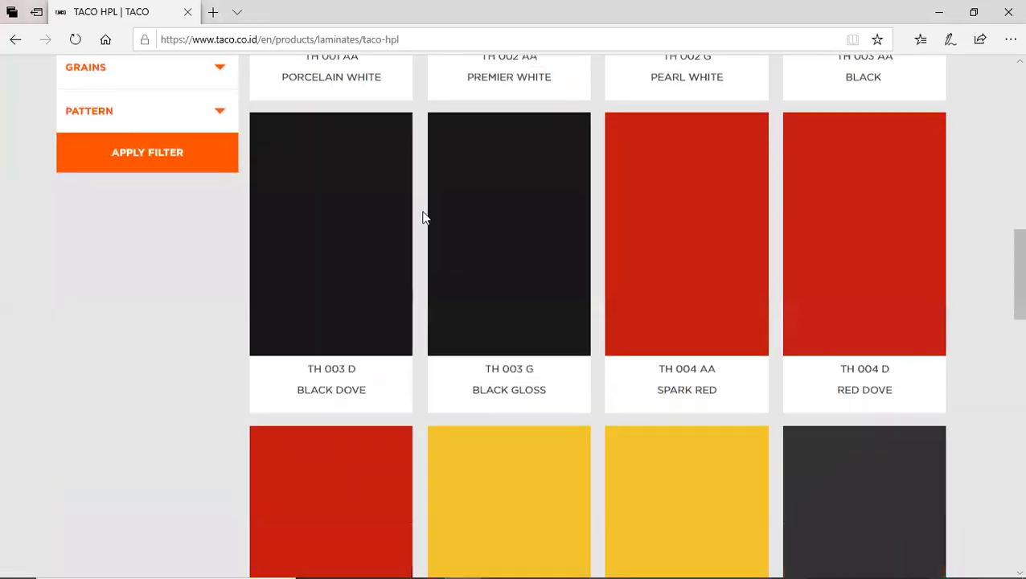
{"action": "scroll", "coordinate": [338, 225], "scroll_direction": "up", "scroll_amount": 1}
{"action": "left_click", "coordinate": [142, 243]}
Step: Examine the woodgrain laminate samples for a suitable wardrobe finish
{"action": "scroll", "coordinate": [304, 209], "scroll_direction": "up", "scroll_amount": 2}
{"action": "scroll", "coordinate": [305, 213], "scroll_direction": "up", "scroll_amount": 2}
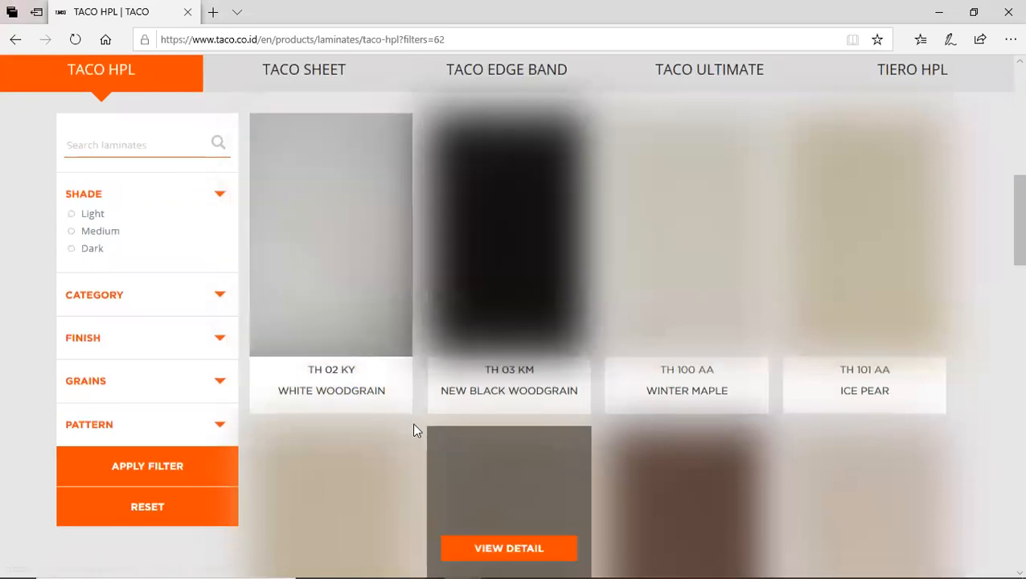
{"action": "scroll", "coordinate": [414, 428], "scroll_direction": "down", "scroll_amount": 3}
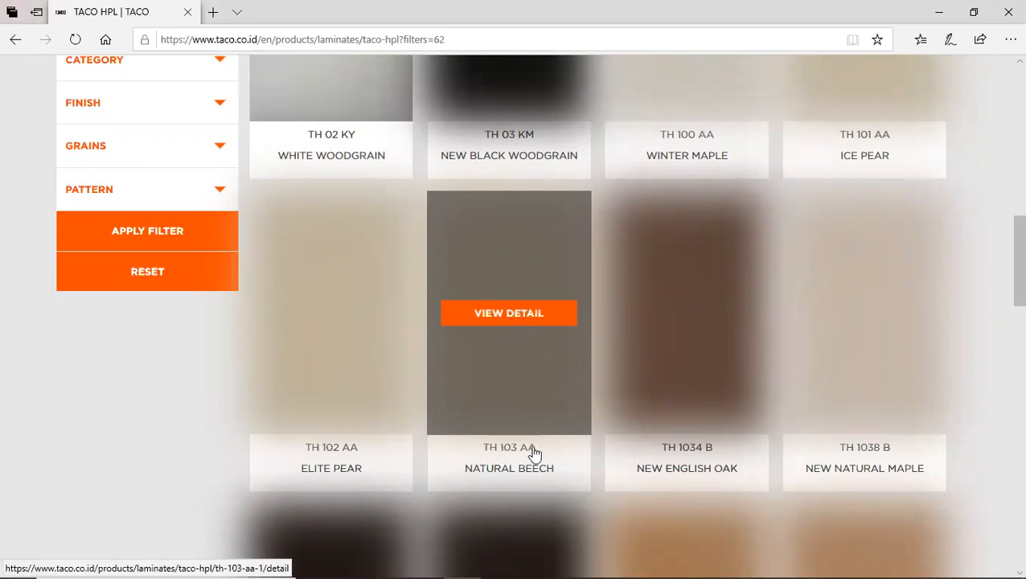
{"action": "scroll", "coordinate": [611, 394], "scroll_direction": "up", "scroll_amount": 2}
{"action": "scroll", "coordinate": [563, 313], "scroll_direction": "up", "scroll_amount": 5}
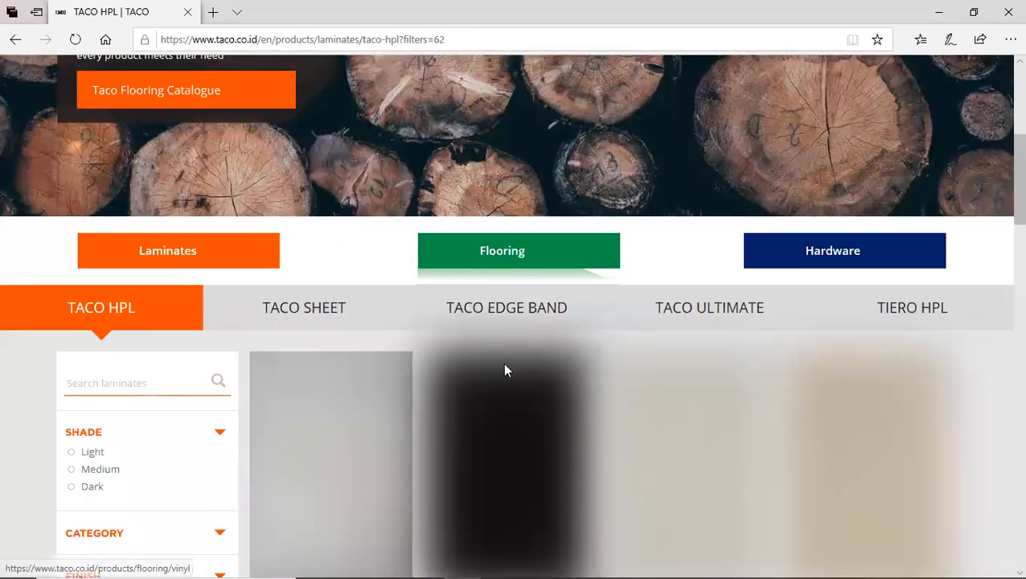
{"action": "scroll", "coordinate": [504, 361], "scroll_direction": "down", "scroll_amount": 7}
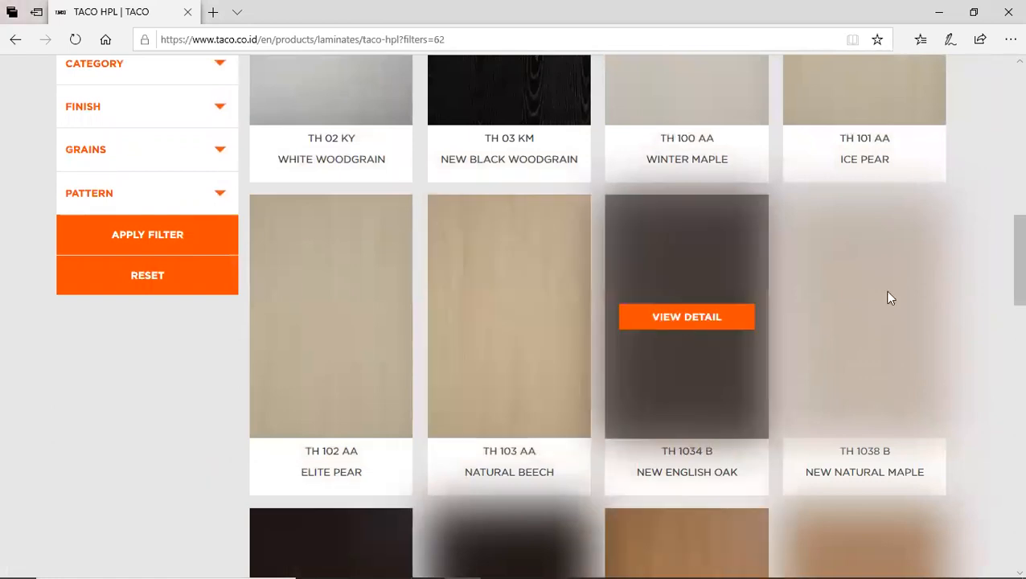
{"action": "scroll", "coordinate": [764, 308], "scroll_direction": "up", "scroll_amount": 3}
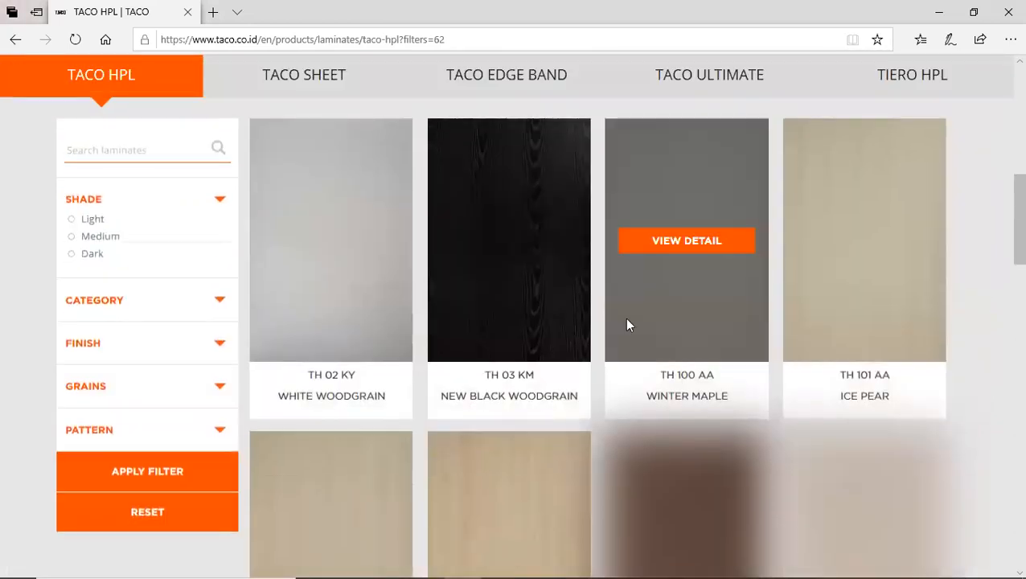
{"action": "scroll", "coordinate": [532, 424], "scroll_direction": "down", "scroll_amount": 2}
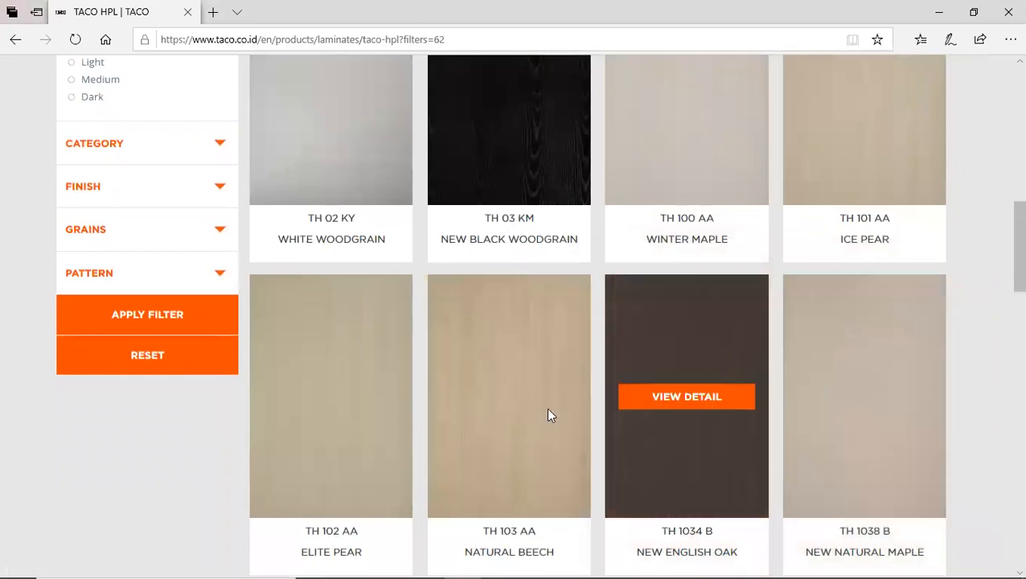
Step: Open the details of the TH 103 AA Natural Beech laminate and save its texture image to disk
{"action": "left_click", "coordinate": [620, 376]}
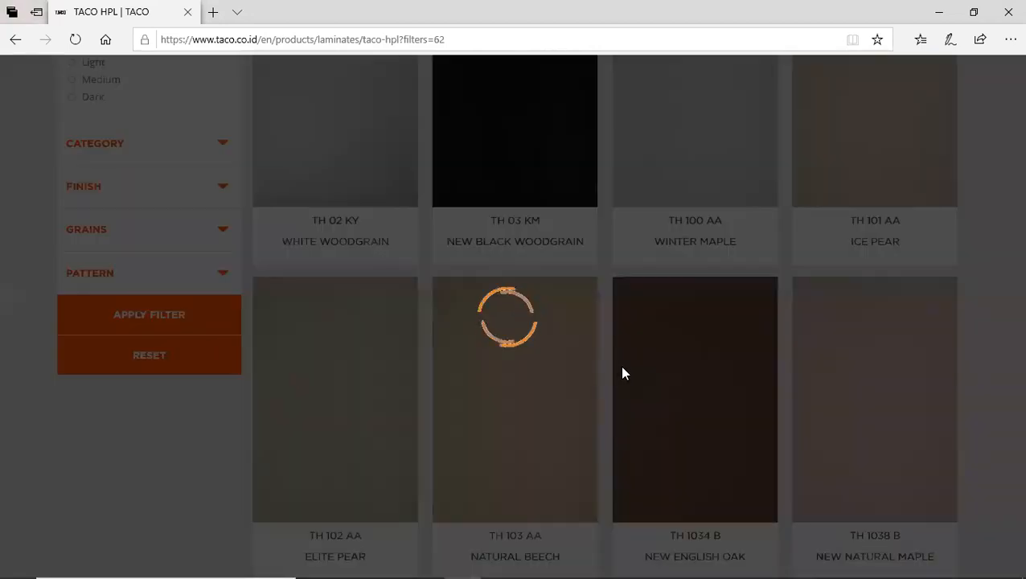
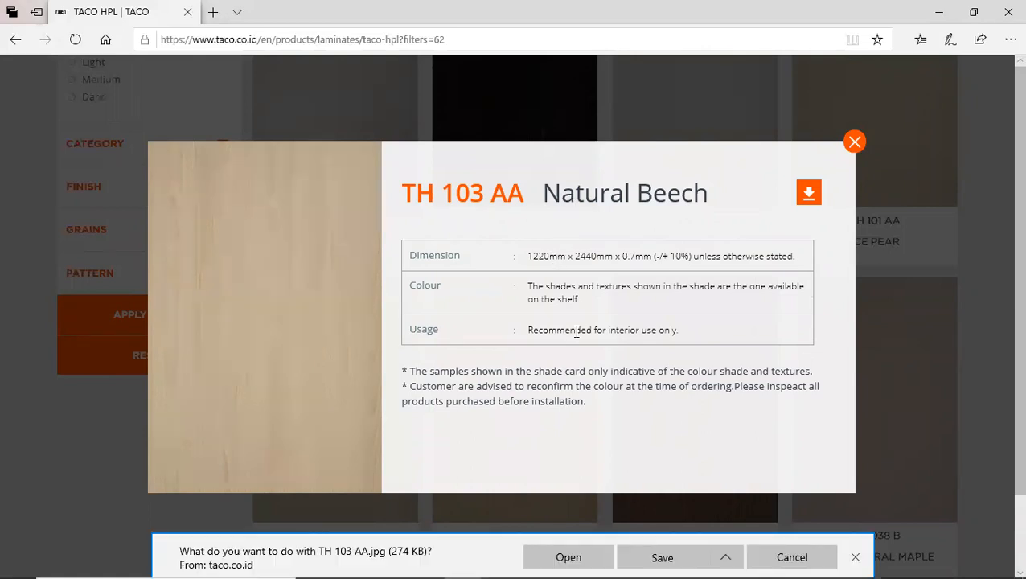
{"action": "left_click", "coordinate": [661, 557]}
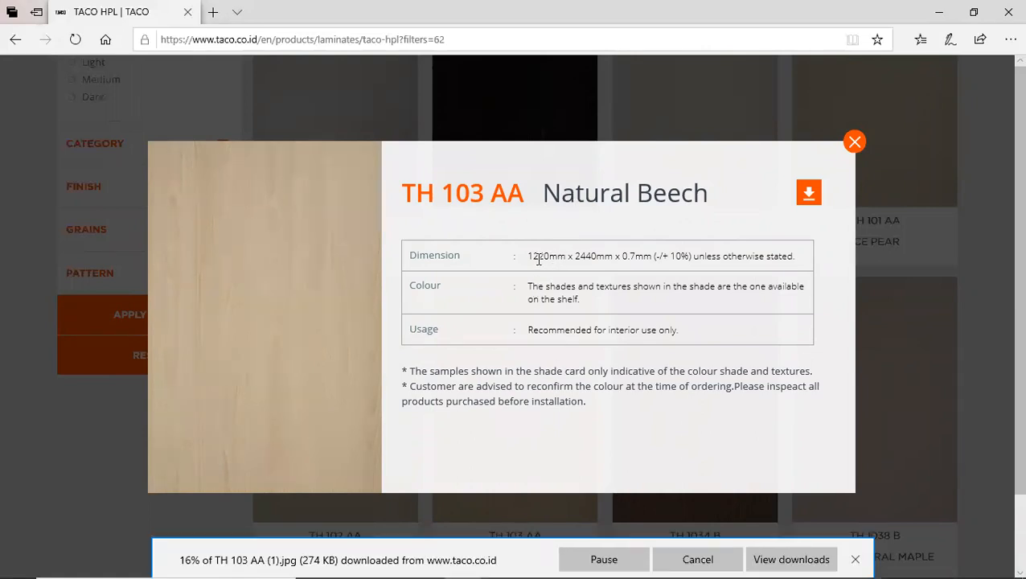
{"action": "left_click", "coordinate": [854, 558]}
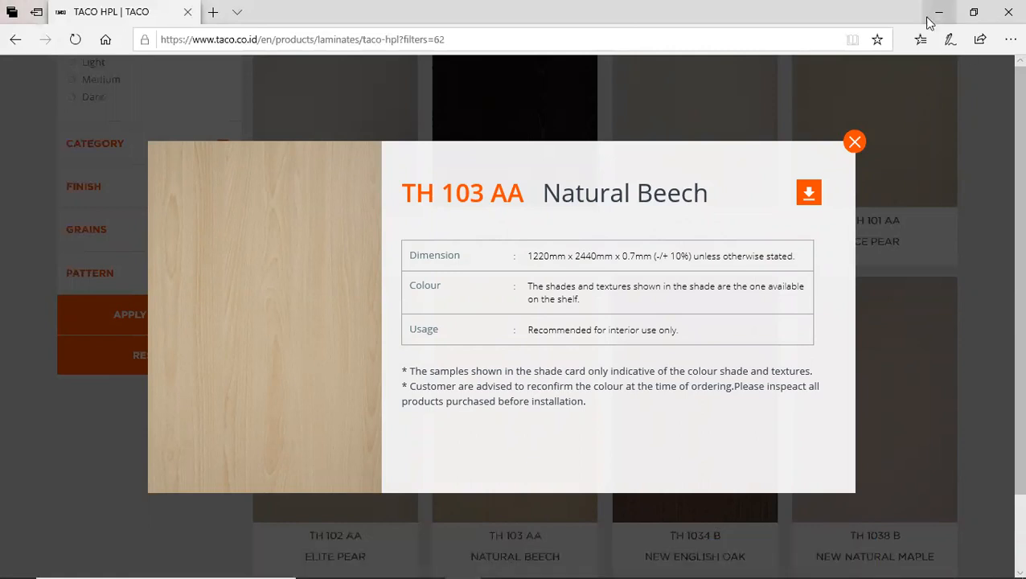
{"action": "key", "text": "super"}
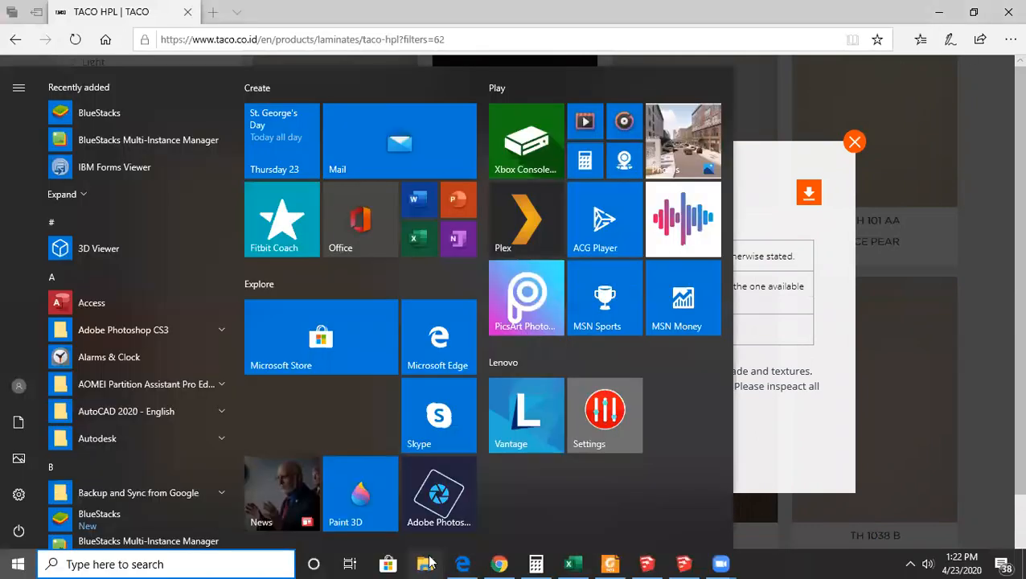
Step: Open the Downloads folder in File Explorer and check the pixel dimensions of the TH 103 AA (1) image
{"action": "left_click", "coordinate": [430, 561]}
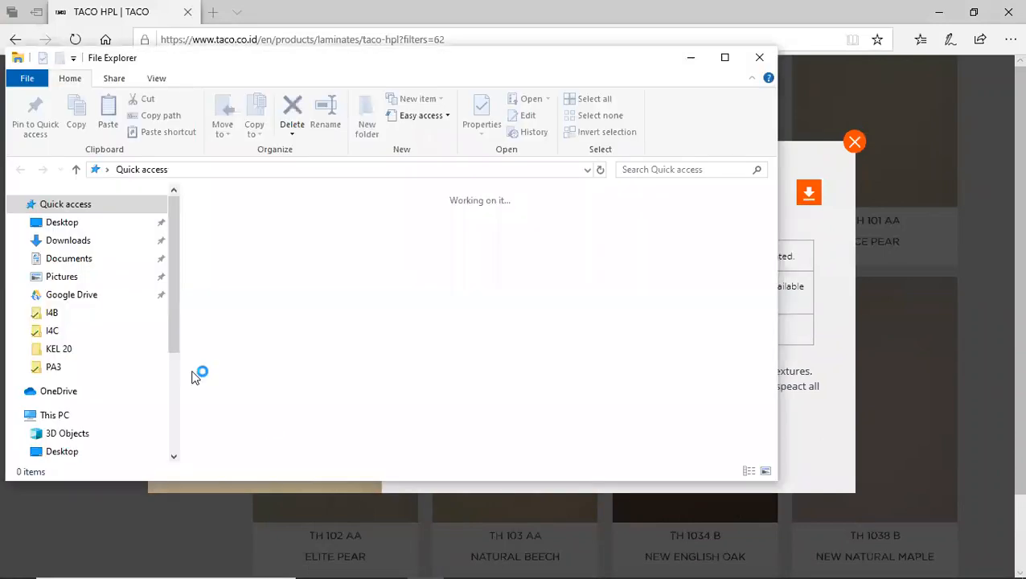
{"action": "left_click", "coordinate": [64, 224]}
{"action": "left_click", "coordinate": [68, 240]}
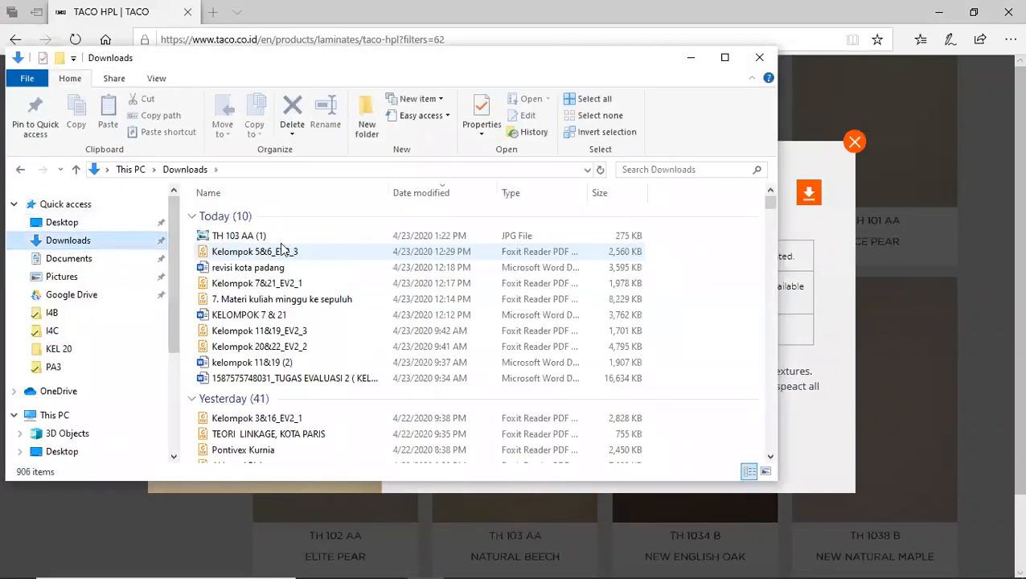
{"action": "left_click", "coordinate": [251, 235]}
{"action": "right_click", "coordinate": [277, 235]}
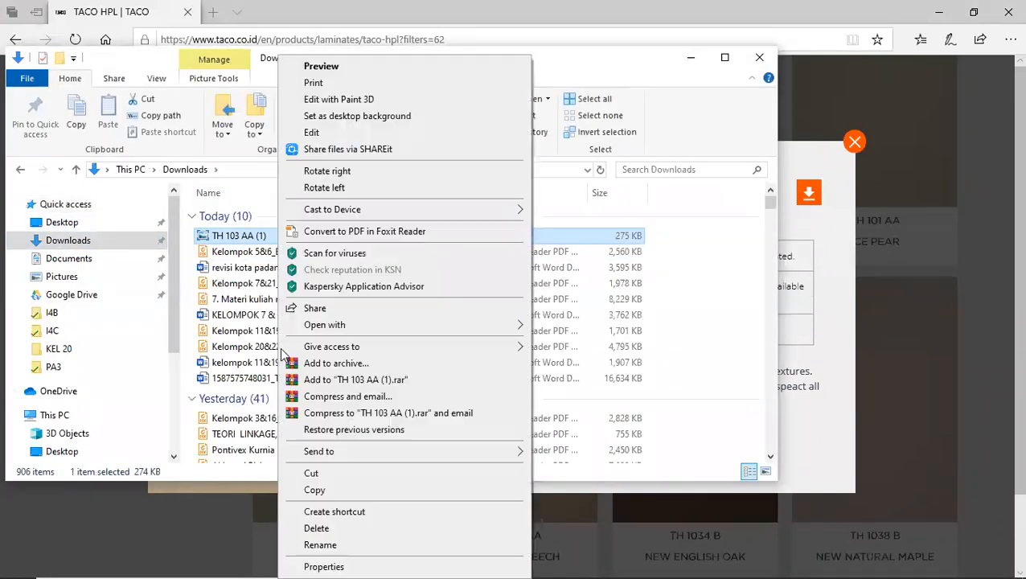
{"action": "left_click", "coordinate": [325, 566]}
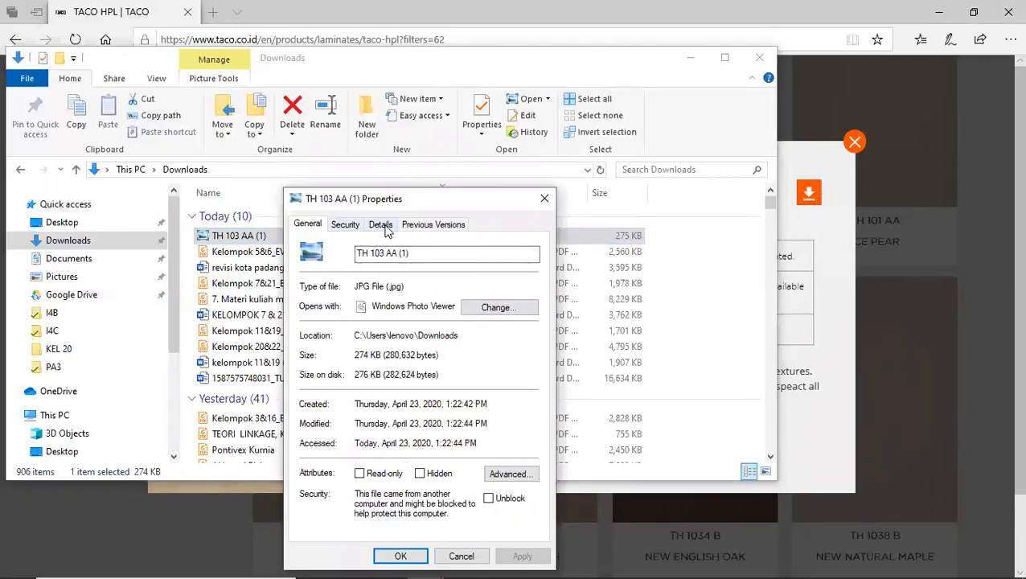
{"action": "left_click", "coordinate": [381, 225]}
{"action": "scroll", "coordinate": [536, 290], "scroll_direction": "down", "scroll_amount": 2}
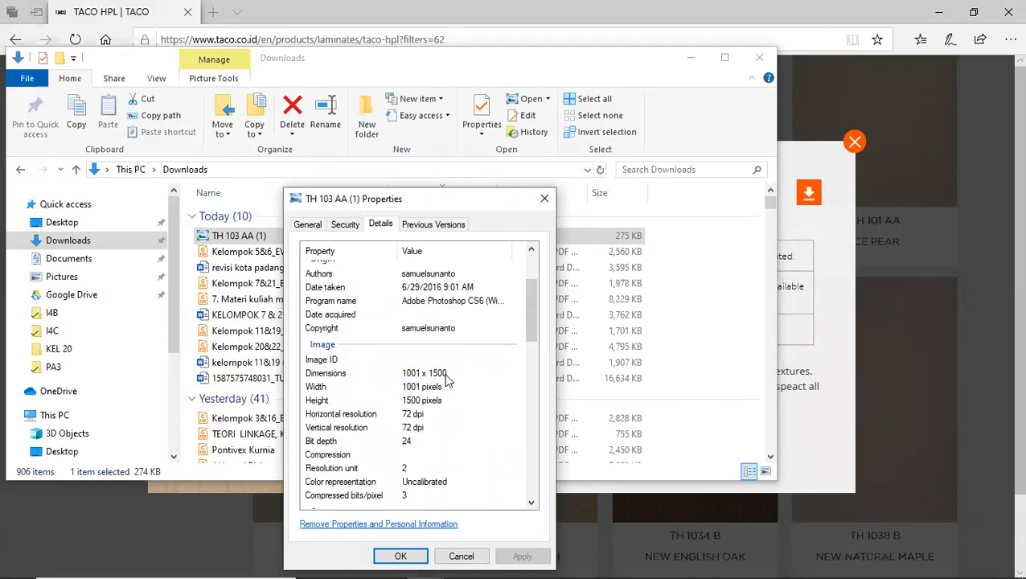
{"action": "left_click", "coordinate": [462, 556]}
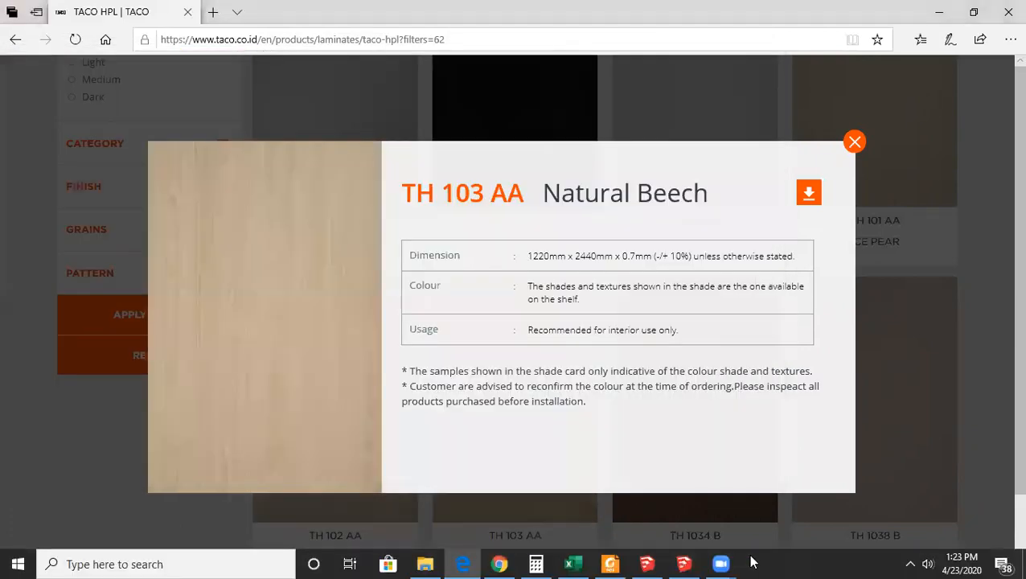
Step: Switch to the untitled wardrobe model in SketchUp Pro 2018 and begin a new material with a texture image
{"action": "left_click", "coordinate": [682, 563]}
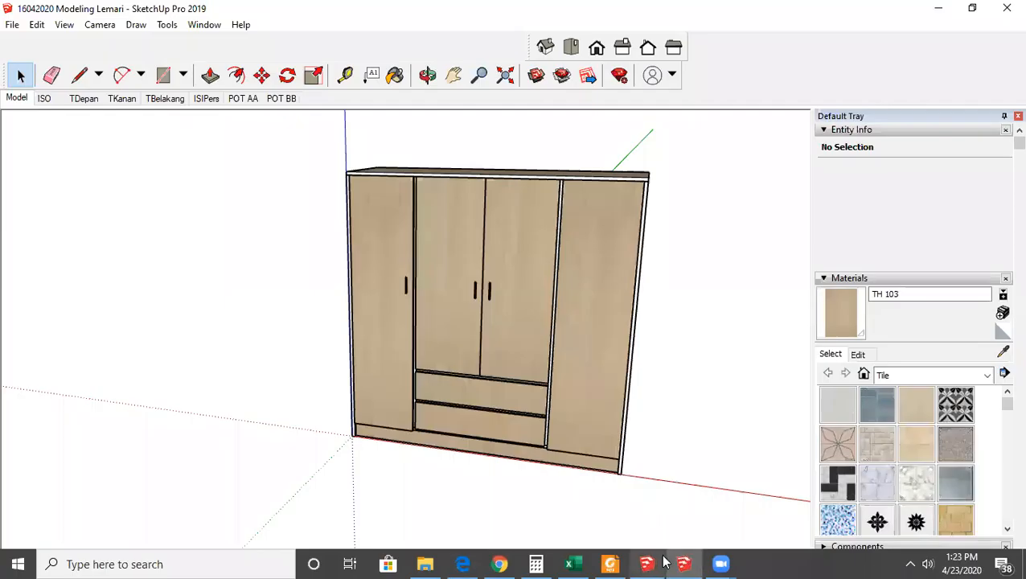
{"action": "left_click", "coordinate": [647, 563]}
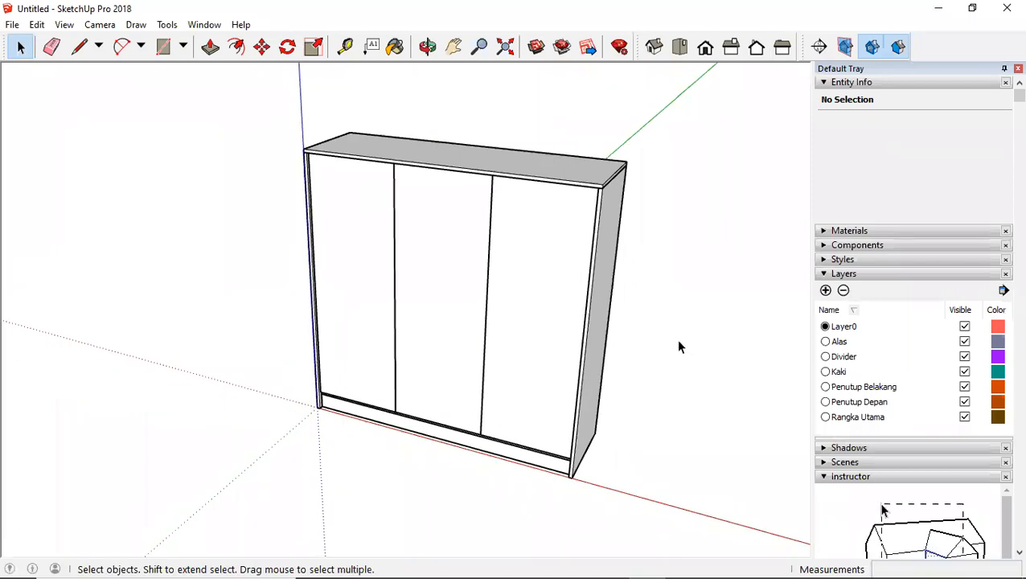
{"action": "left_click", "coordinate": [826, 231]}
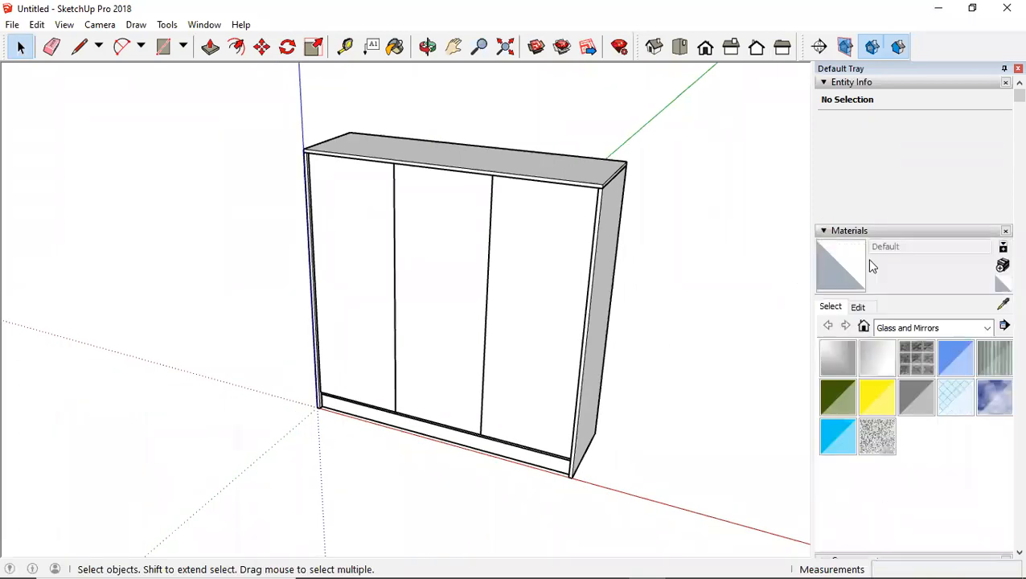
{"action": "left_click", "coordinate": [1003, 266]}
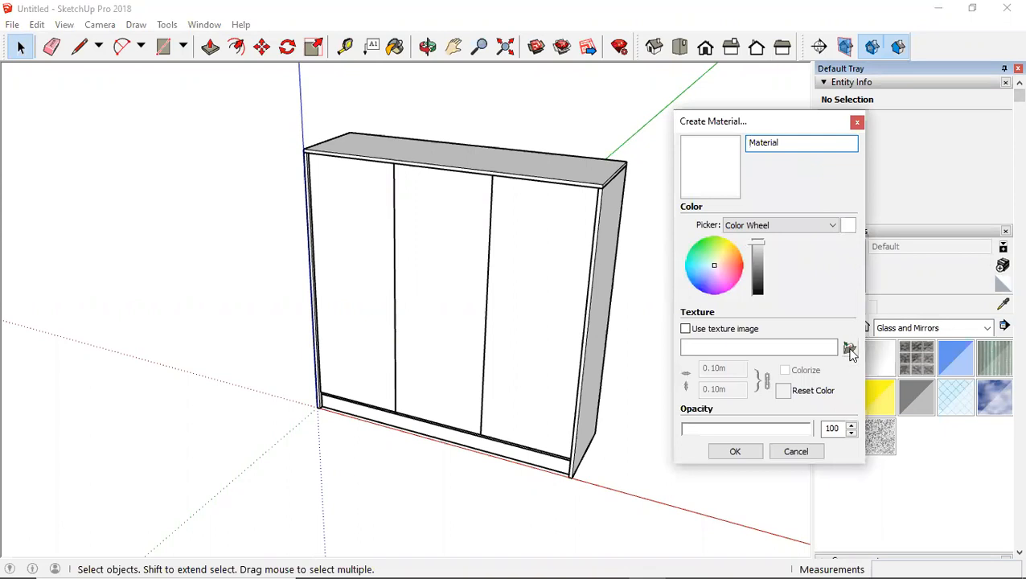
{"action": "left_click", "coordinate": [850, 349]}
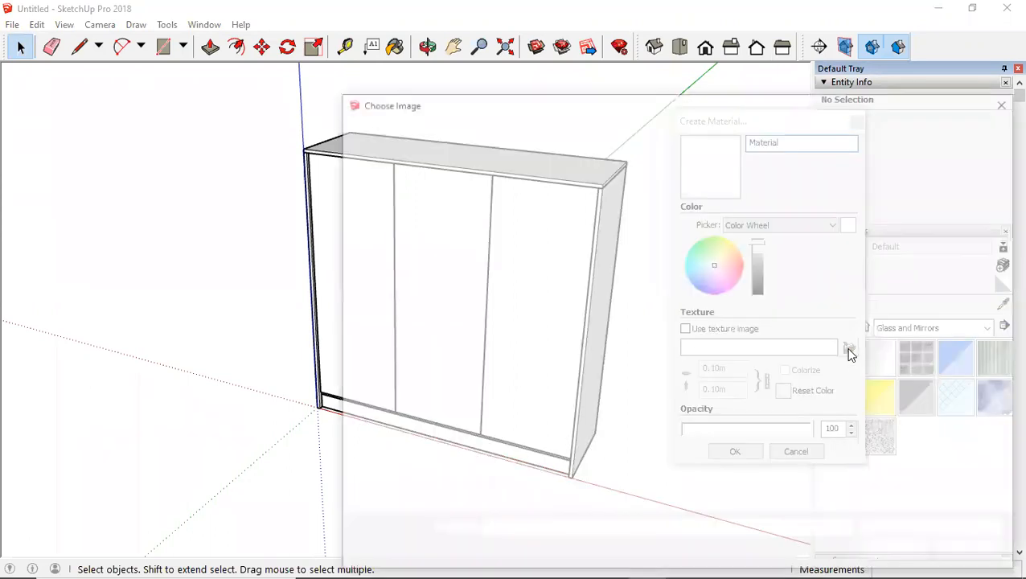
Step: Load TH 103 AA from the Downloads folder as the material's texture image and copy its name without the "(1)" suffix
{"action": "scroll", "coordinate": [461, 185], "scroll_direction": "up", "scroll_amount": 2}
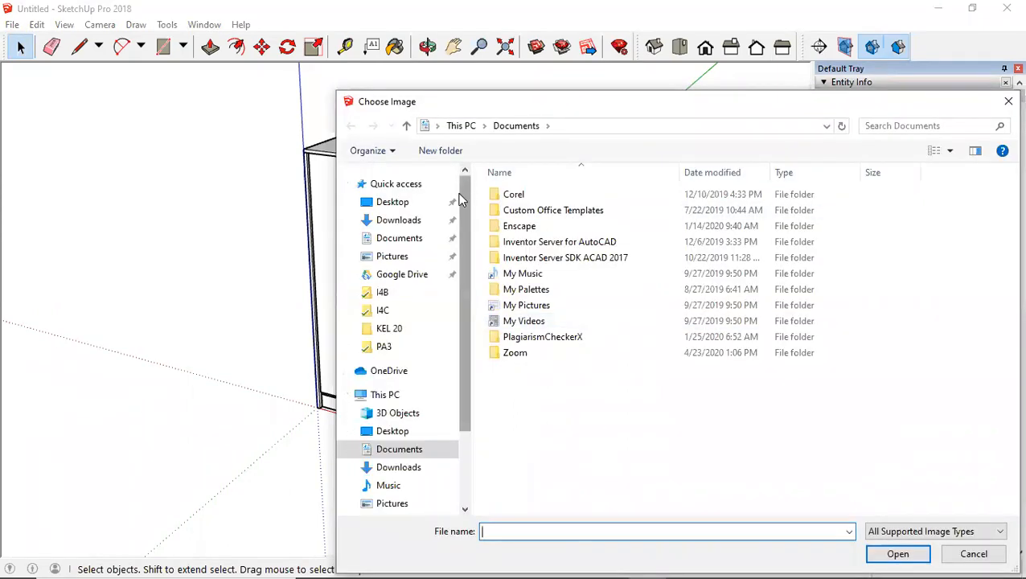
{"action": "left_click", "coordinate": [426, 220]}
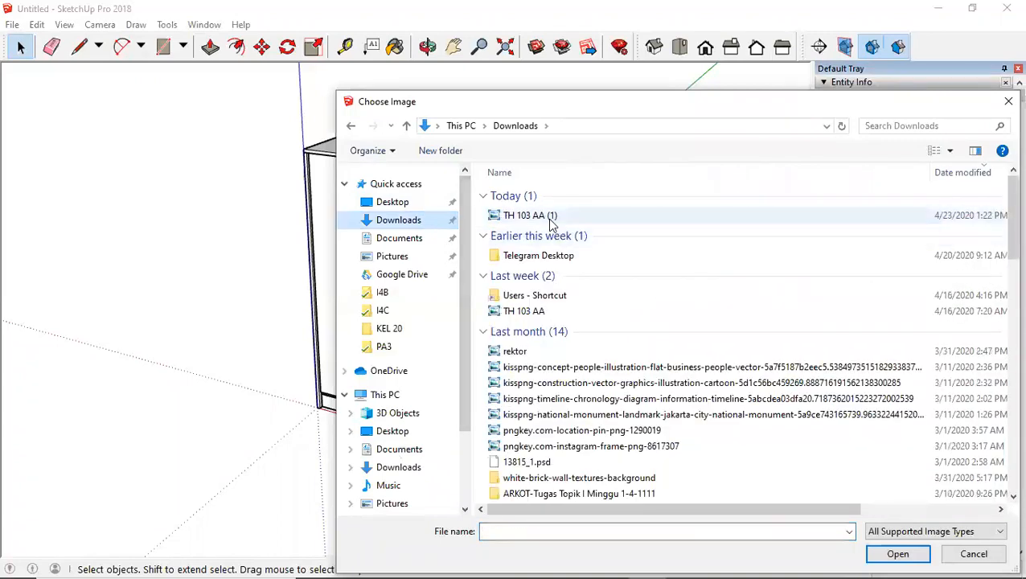
{"action": "left_click", "coordinate": [526, 215]}
{"action": "left_click", "coordinate": [515, 534]}
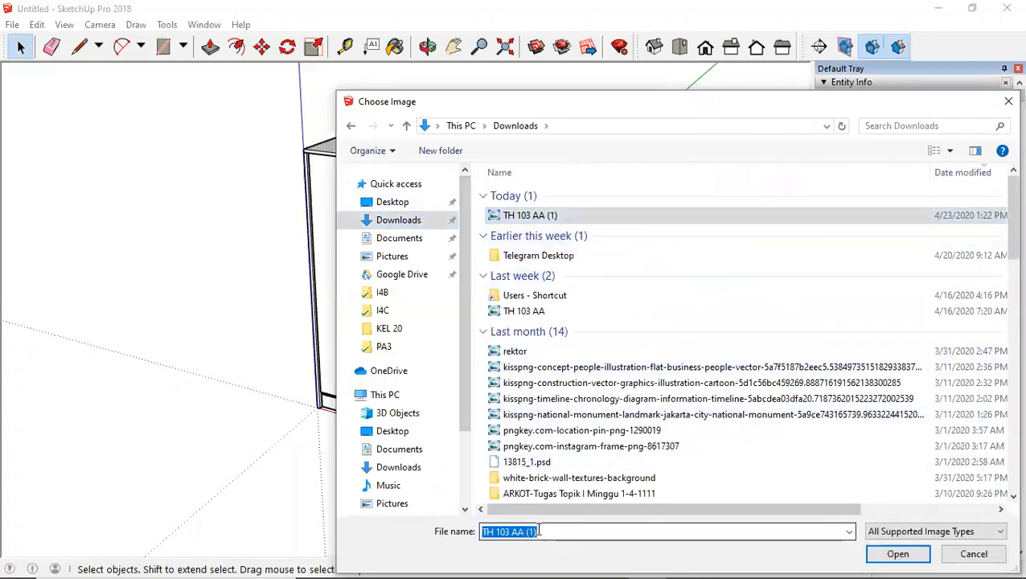
{"action": "left_click", "coordinate": [542, 531]}
{"action": "key", "text": "BackSpace"}
{"action": "key", "text": "BackSpace"}
{"action": "key", "text": "BackSpace"}
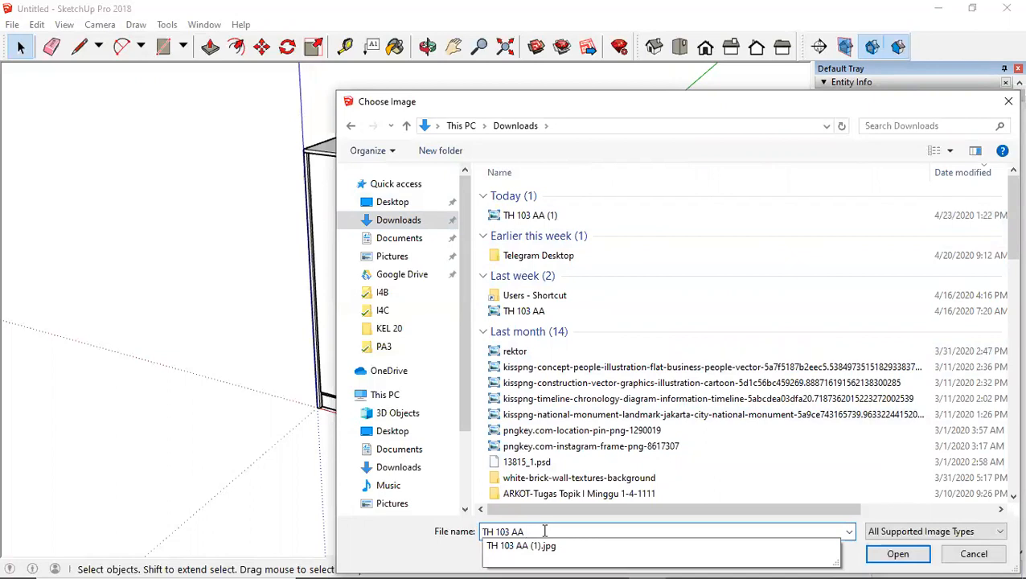
{"action": "key", "text": "shift+Left"}
{"action": "key", "text": "shift+Left"}
{"action": "key", "text": "shift+Left"}
{"action": "key", "text": "shift+Left"}
{"action": "key", "text": "ctrl+c"}
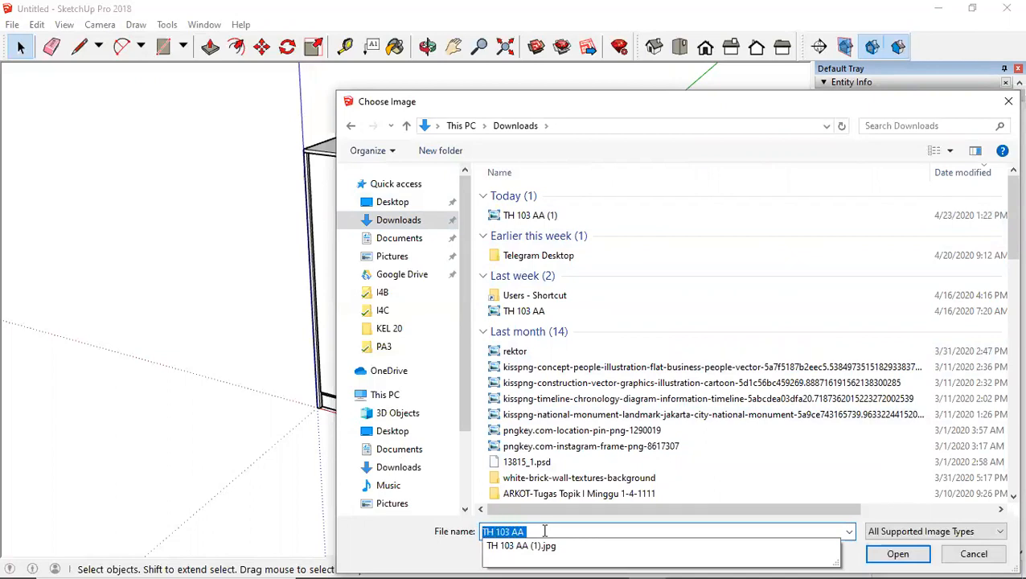
{"action": "left_click", "coordinate": [897, 554]}
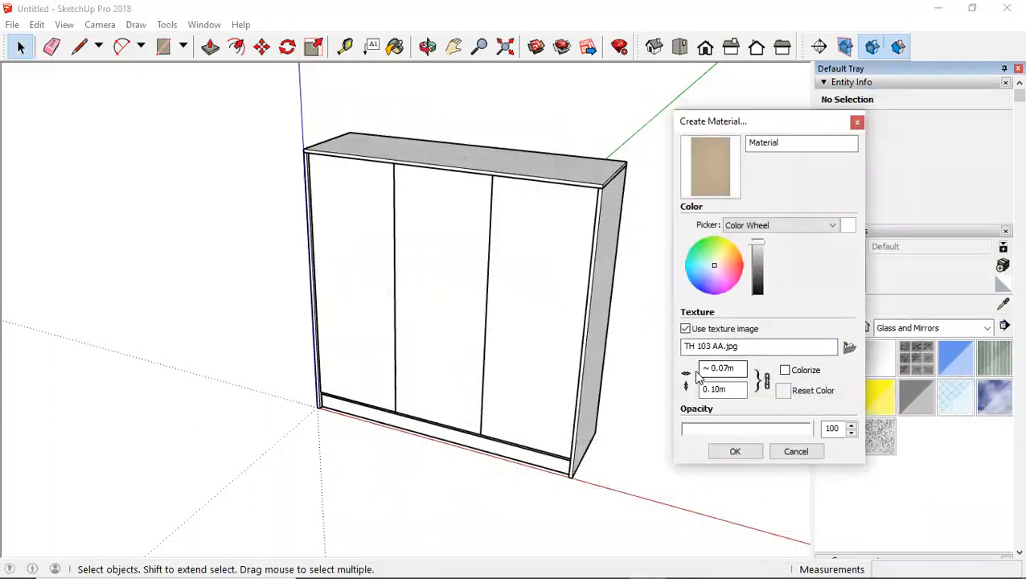
Step: Set the texture width to 1 m, name the material TH 103 AA and create it
{"action": "left_click_drag", "start_coordinate": [733, 368], "coordinate": [635, 361]}
{"action": "type", "text": "1"}
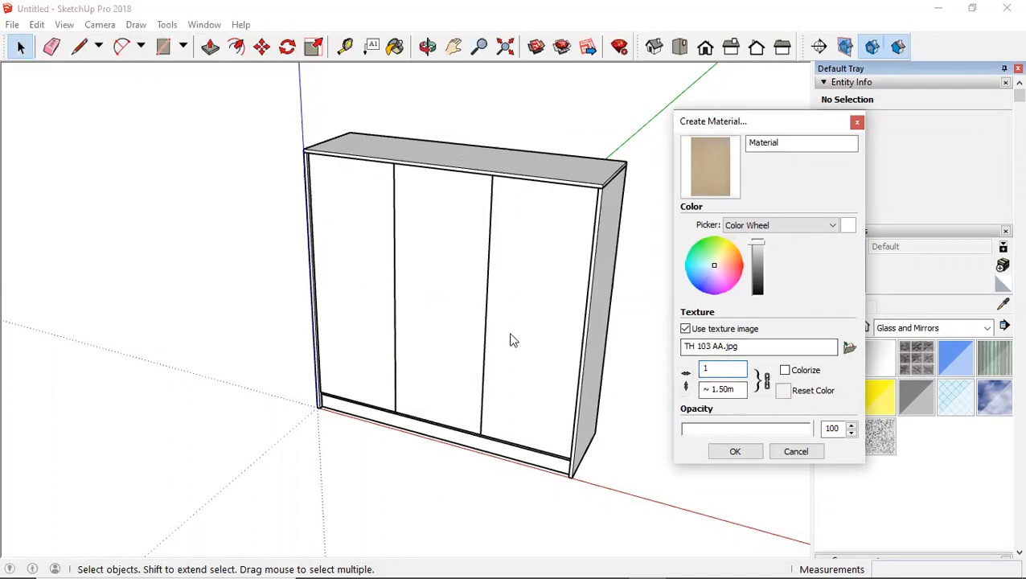
{"action": "left_click", "coordinate": [401, 237]}
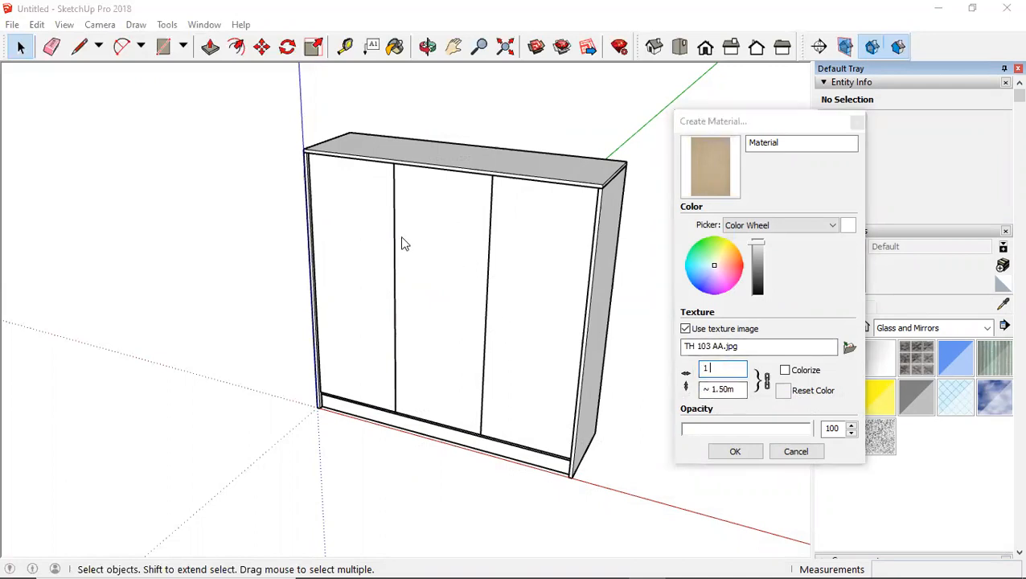
{"action": "left_click", "coordinate": [748, 452]}
{"action": "left_click", "coordinate": [822, 327]}
{"action": "left_click_drag", "start_coordinate": [787, 141], "coordinate": [683, 147]}
{"action": "key", "text": "ctrl+v"}
{"action": "left_click", "coordinate": [735, 451]}
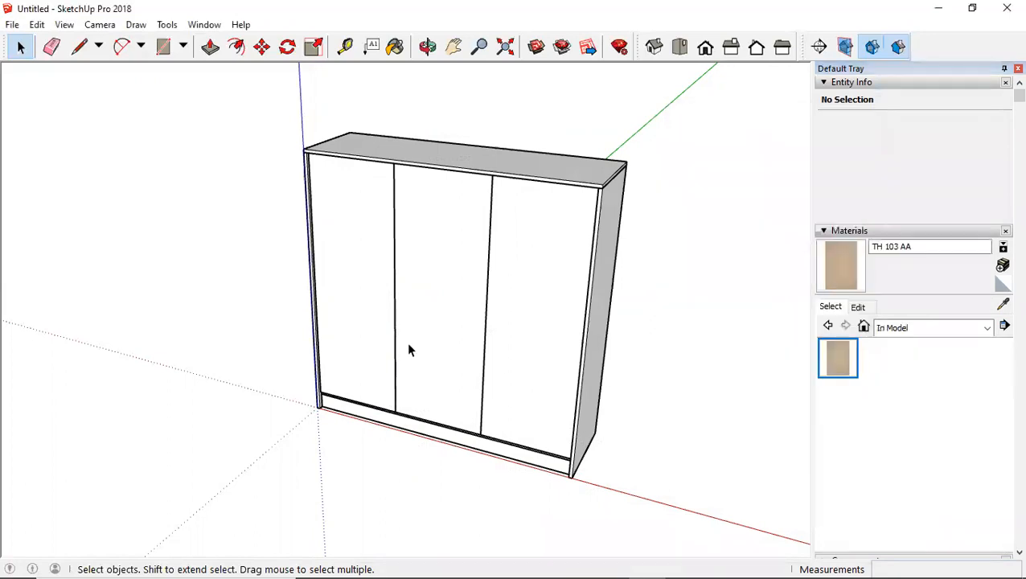
Step: Paint the front faces of the wardrobe's left and middle doors with the TH 103 AA material
{"action": "double_click", "coordinate": [380, 259]}
{"action": "key", "text": "b"}
{"action": "left_click", "coordinate": [384, 246]}
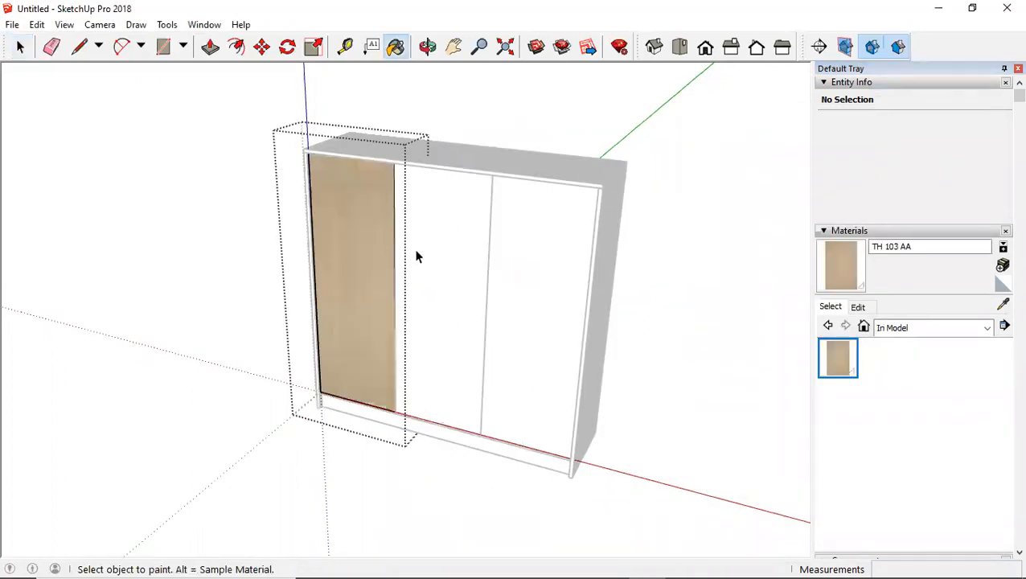
{"action": "key", "text": "space"}
{"action": "double_click", "coordinate": [421, 248]}
{"action": "left_click", "coordinate": [427, 249]}
{"action": "key", "text": "b"}
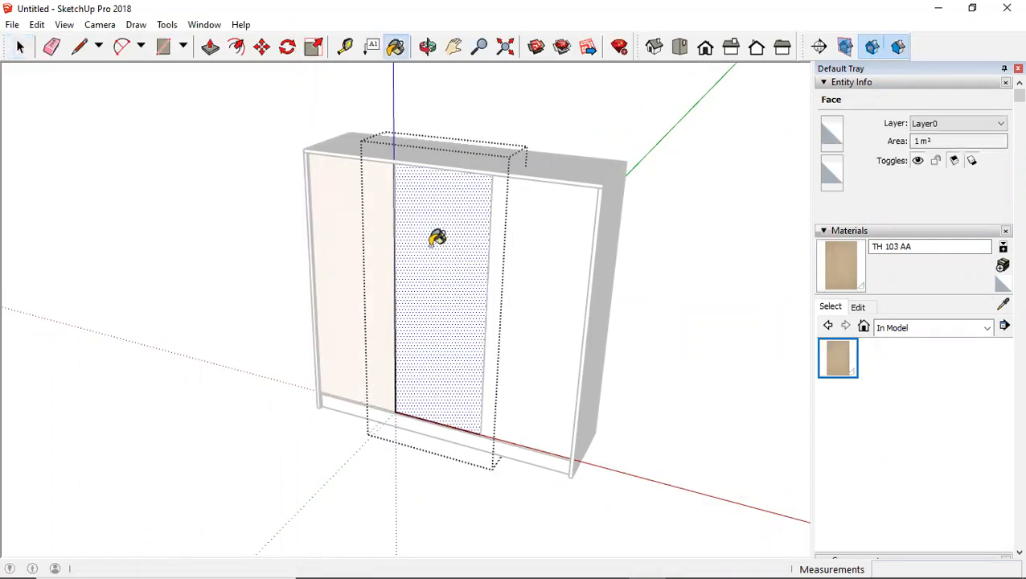
{"action": "left_click", "coordinate": [437, 238]}
{"action": "key", "text": "space"}
Step: Paint the front face of the right door with TH 103 AA
{"action": "double_click", "coordinate": [541, 250]}
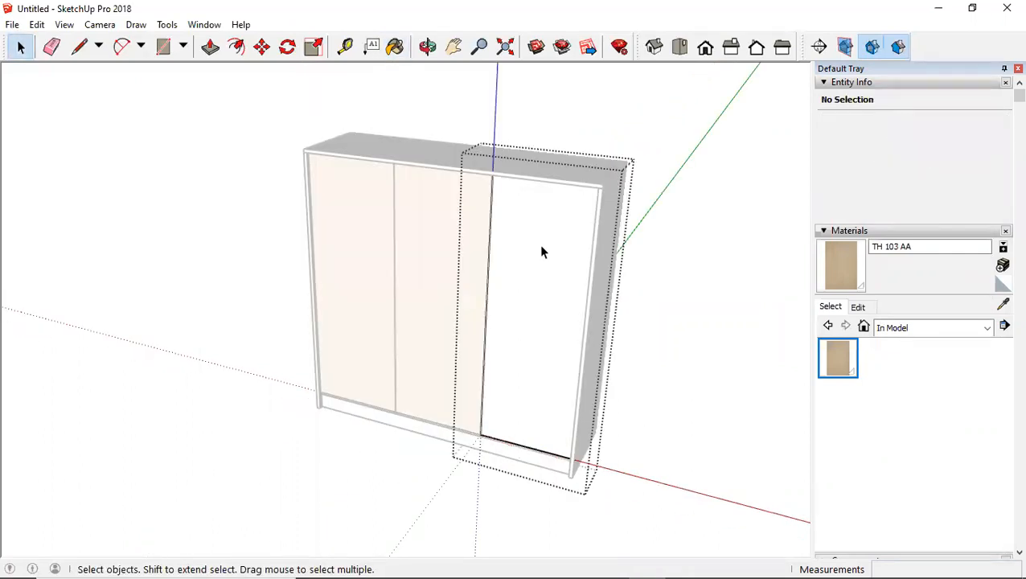
{"action": "key", "text": "b"}
{"action": "left_click", "coordinate": [563, 241]}
{"action": "key", "text": "space"}
Step: Paint the upper face of the wardrobe's top panel with TH 103 AA
{"action": "mouse_move", "coordinate": [567, 235]}
{"action": "middle_mouse_down"}
{"action": "mouse_move", "coordinate": [451, 222]}
{"action": "mouse_move", "coordinate": [648, 165]}
{"action": "mouse_move", "coordinate": [538, 176]}
{"action": "middle_mouse_up"}
{"action": "left_click", "coordinate": [537, 176]}
{"action": "scroll", "coordinate": [538, 176], "scroll_direction": "up", "scroll_amount": 4}
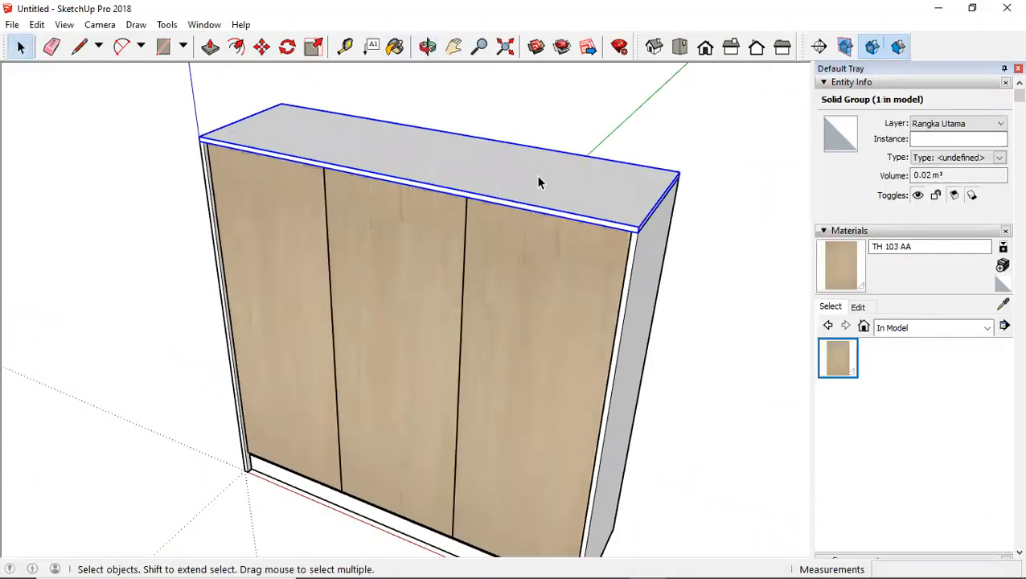
{"action": "double_click", "coordinate": [537, 183]}
{"action": "key", "text": "b"}
{"action": "left_click", "coordinate": [548, 169]}
{"action": "key", "text": "space"}
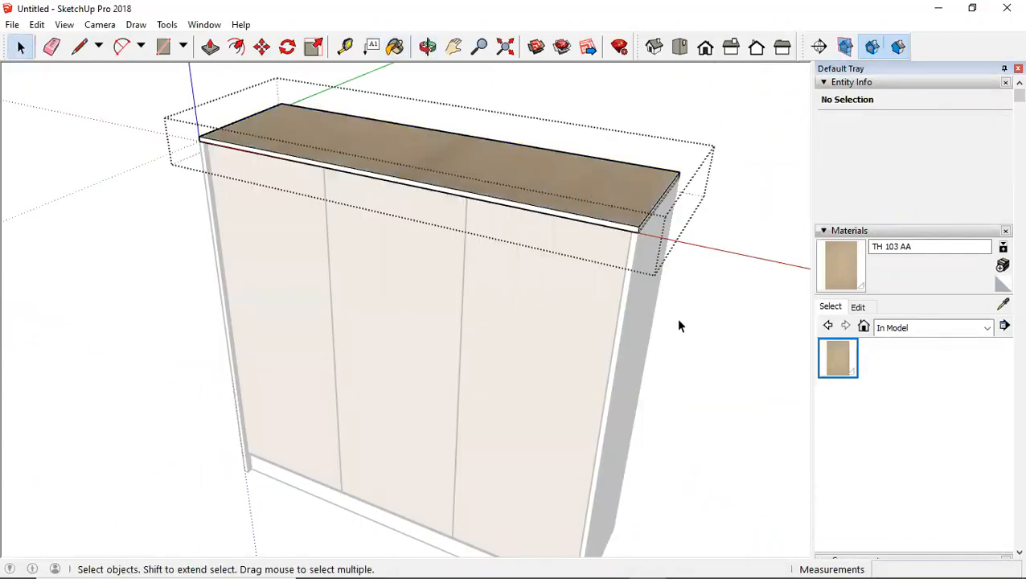
{"action": "left_click", "coordinate": [678, 325]}
Step: Paint the outer face of the wardrobe's right side panel with TH 103 AA
{"action": "double_click", "coordinate": [653, 308]}
{"action": "mouse_move", "coordinate": [653, 308]}
{"action": "middle_mouse_down"}
{"action": "mouse_move", "coordinate": [583, 247]}
{"action": "mouse_move", "coordinate": [367, 238]}
{"action": "mouse_move", "coordinate": [590, 216]}
{"action": "mouse_move", "coordinate": [264, 279]}
{"action": "middle_mouse_up"}
{"action": "key", "text": "b"}
{"action": "left_click", "coordinate": [565, 234]}
{"action": "key", "text": "space"}
{"action": "left_click", "coordinate": [635, 238]}
Step: Paint the outer face of the left side panel with TH 103 AA
{"action": "double_click", "coordinate": [264, 277]}
{"action": "left_click", "coordinate": [255, 248]}
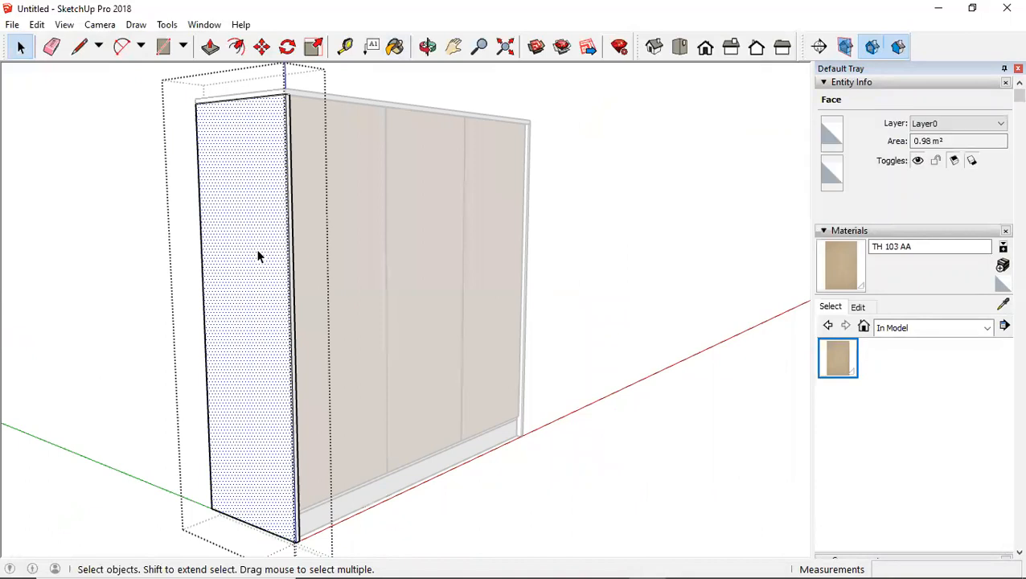
{"action": "key", "text": "b"}
{"action": "left_click", "coordinate": [265, 240]}
{"action": "key", "text": "space"}
{"action": "left_click", "coordinate": [129, 256]}
Step: Paint the rear face of the wardrobe's back panel with TH 103 AA
{"action": "middle_click_drag", "start_coordinate": [332, 259], "coordinate": [364, 312]}
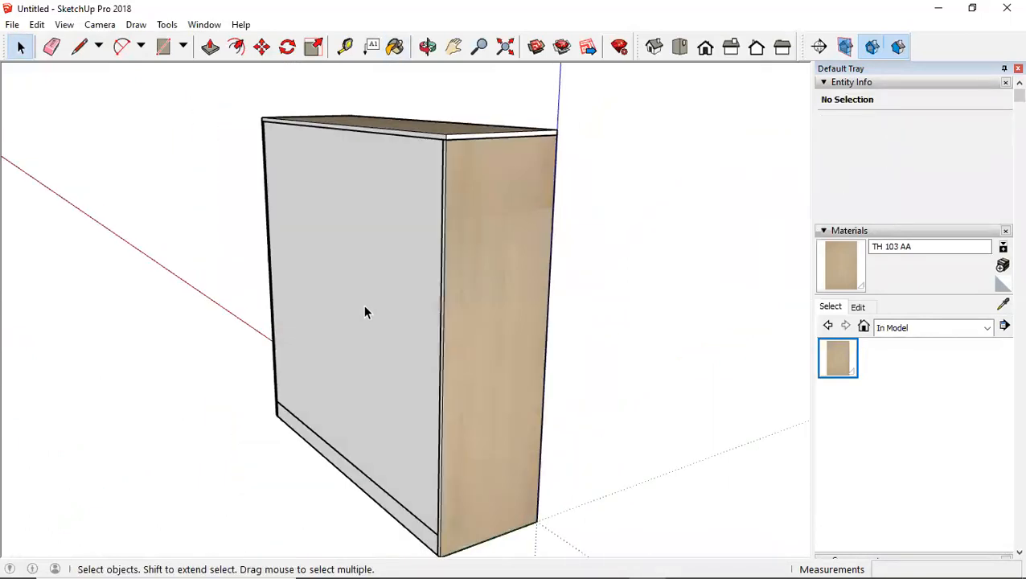
{"action": "double_click", "coordinate": [365, 307]}
{"action": "key", "text": "b"}
{"action": "left_click", "coordinate": [362, 476]}
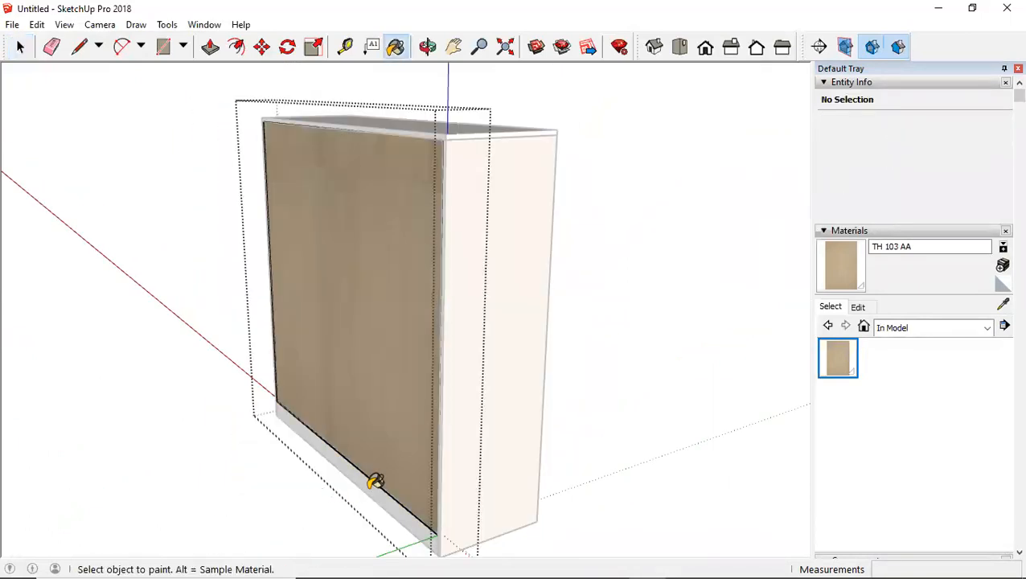
{"action": "key", "text": "space"}
{"action": "key", "text": "b"}
{"action": "key", "text": "space"}
{"action": "left_click", "coordinate": [236, 445]}
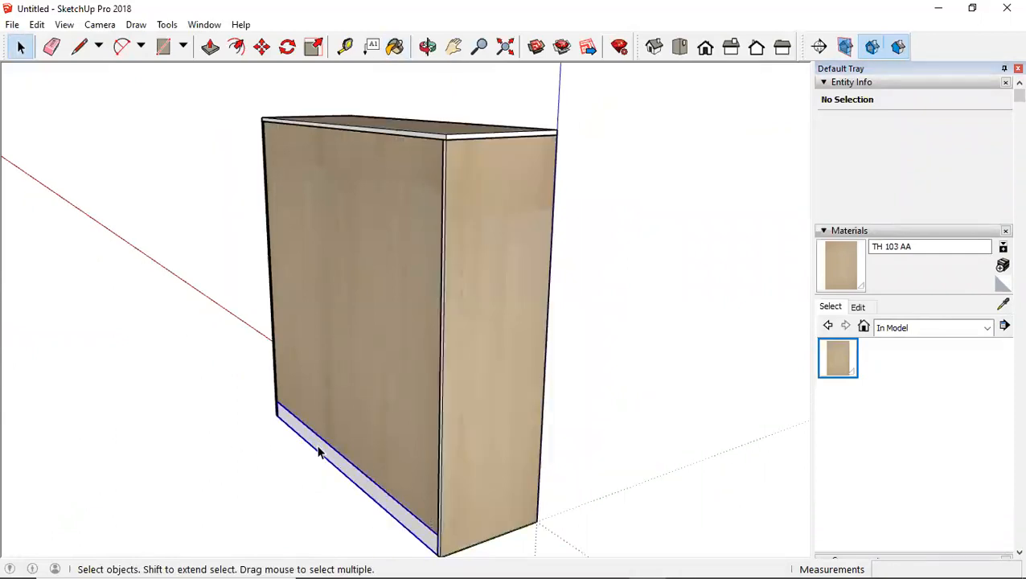
Step: Paint the outer face of the rear plinth board below the back panel with TH 103 AA
{"action": "middle_click_drag", "start_coordinate": [328, 427], "coordinate": [373, 455]}
{"action": "scroll", "coordinate": [370, 475], "scroll_direction": "up", "scroll_amount": 2}
{"action": "key", "text": "b"}
{"action": "key", "text": "space"}
{"action": "double_click", "coordinate": [366, 482]}
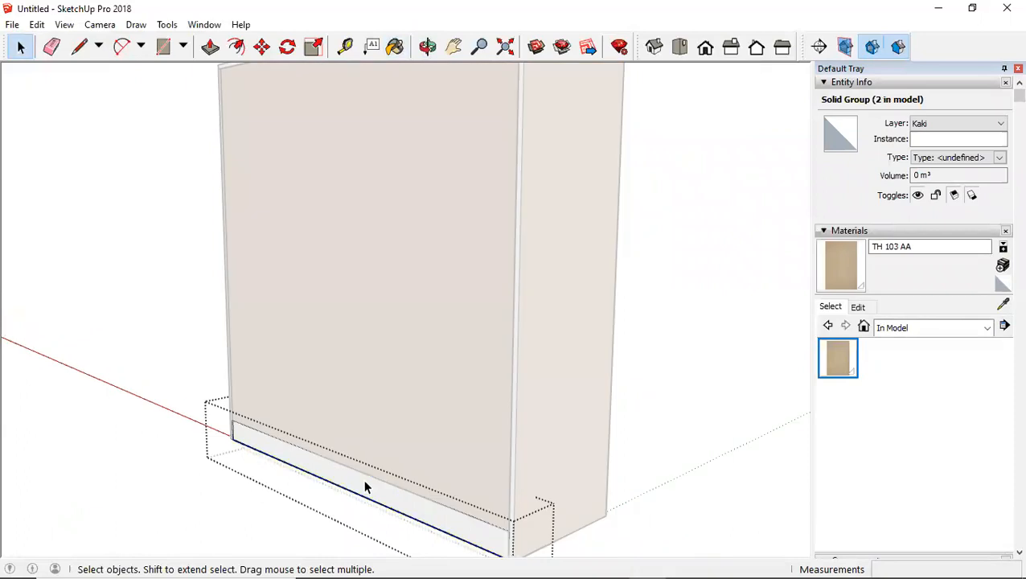
{"action": "key", "text": "b"}
{"action": "left_click", "coordinate": [374, 476]}
{"action": "key", "text": "space"}
{"action": "left_click", "coordinate": [593, 432]}
{"action": "left_click", "coordinate": [668, 417]}
Step: Reduce the tray to the Scenes settings and add a scene storing an angled front view of the whole wardrobe
{"action": "middle_click_drag", "start_coordinate": [668, 417], "coordinate": [153, 460]}
{"action": "scroll", "coordinate": [440, 407], "scroll_direction": "down", "scroll_amount": 5}
{"action": "middle_click_drag", "start_coordinate": [440, 407], "coordinate": [295, 360]}
{"action": "middle_click_drag", "start_coordinate": [410, 360], "coordinate": [378, 394]}
{"action": "scroll", "coordinate": [469, 381], "scroll_direction": "up", "scroll_amount": 2}
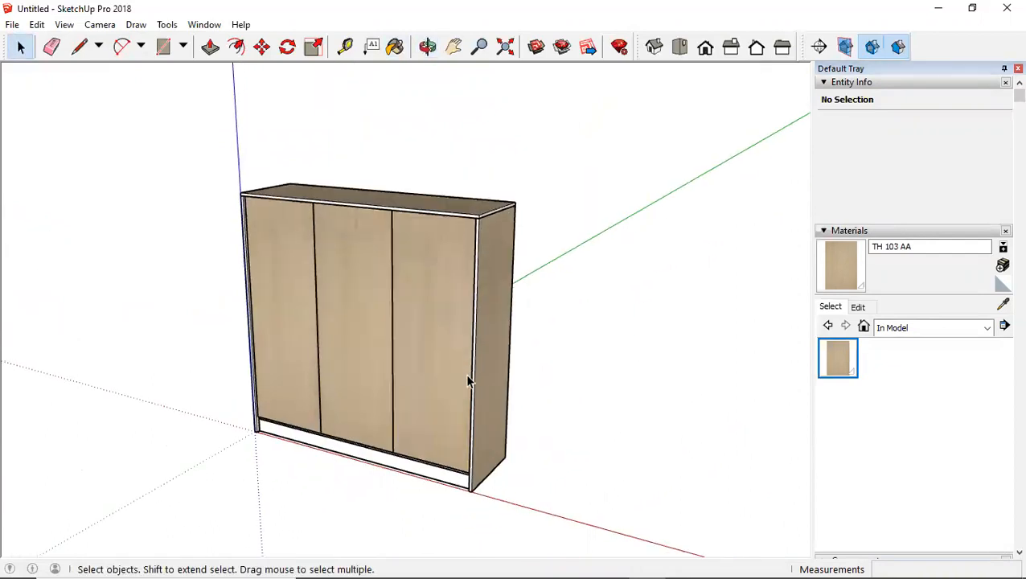
{"action": "left_click", "coordinate": [832, 231]}
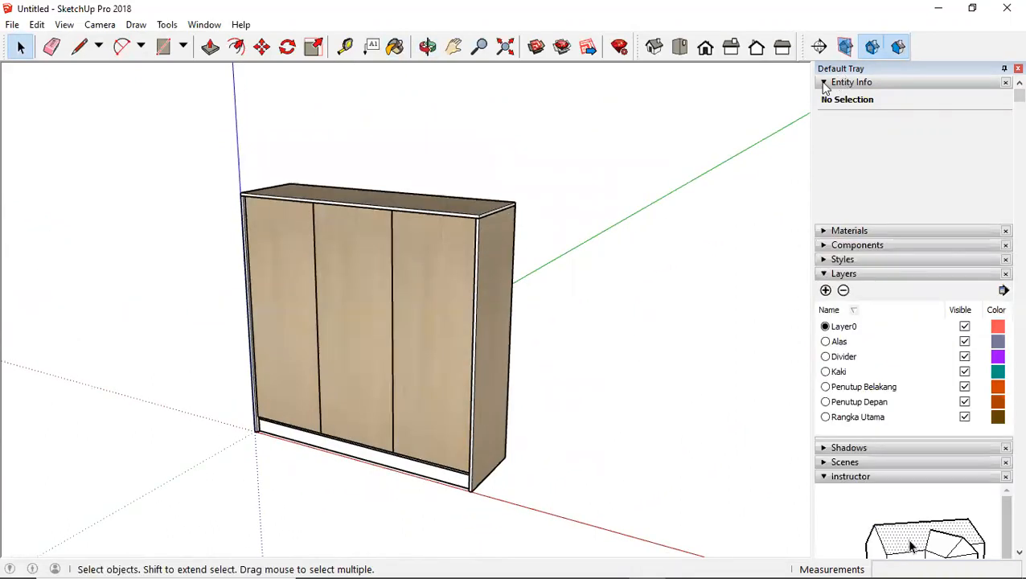
{"action": "left_click", "coordinate": [836, 82]}
{"action": "left_click", "coordinate": [824, 140]}
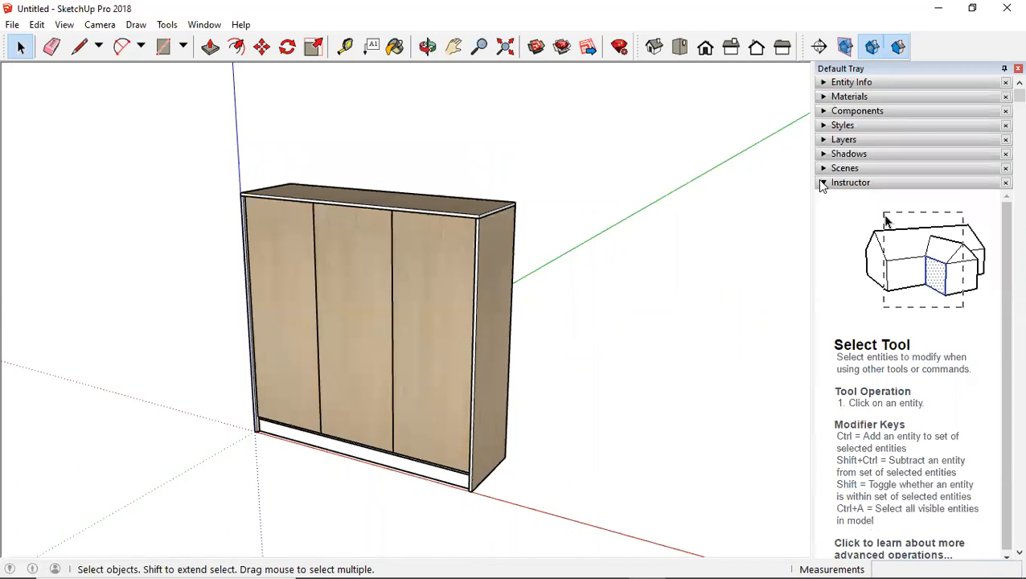
{"action": "left_click", "coordinate": [823, 183]}
{"action": "left_click", "coordinate": [825, 169]}
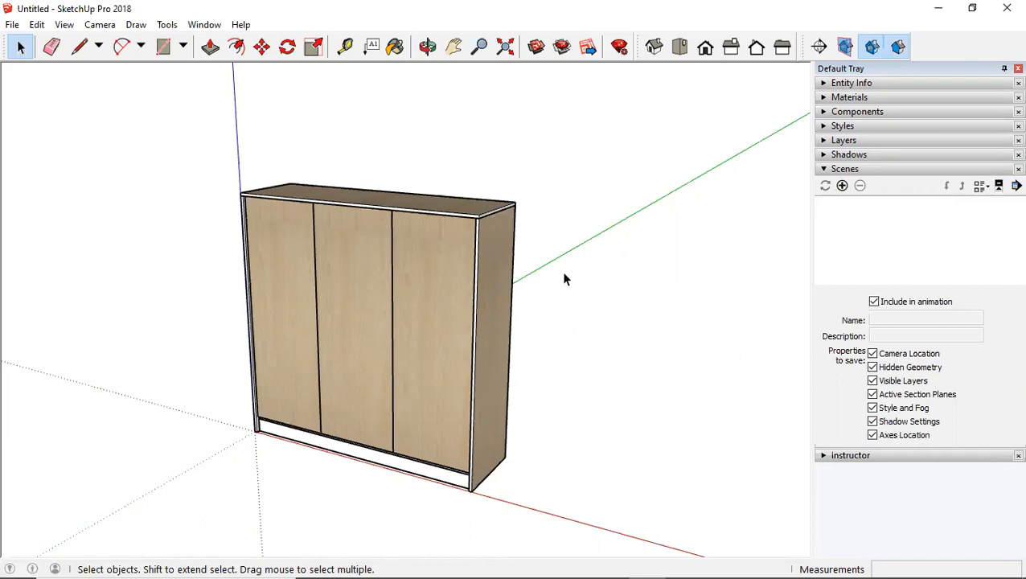
{"action": "middle_click_drag", "start_coordinate": [328, 309], "coordinate": [362, 241]}
{"action": "left_click", "coordinate": [843, 190]}
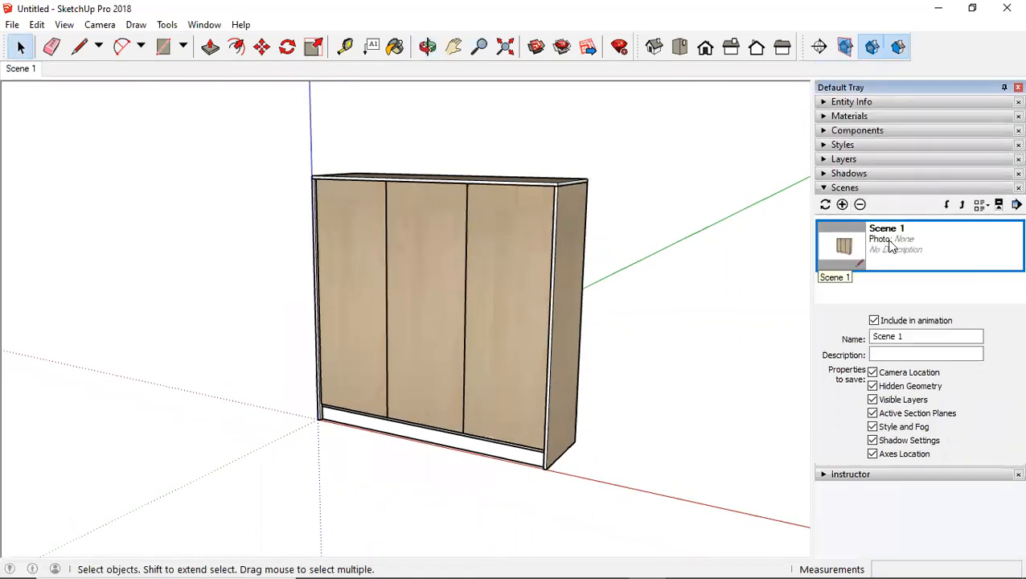
Step: Rename the first scene, which stores the angled front view, as Model
{"action": "left_click", "coordinate": [981, 205]}
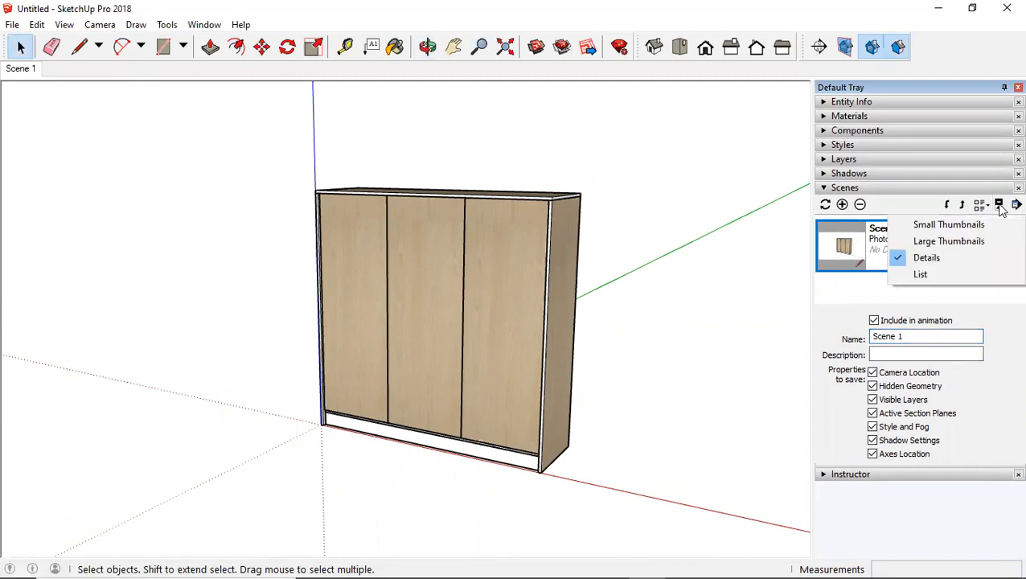
{"action": "left_click", "coordinate": [1000, 205]}
{"action": "left_click", "coordinate": [1000, 205]}
{"action": "left_click_drag", "start_coordinate": [913, 338], "coordinate": [737, 334]}
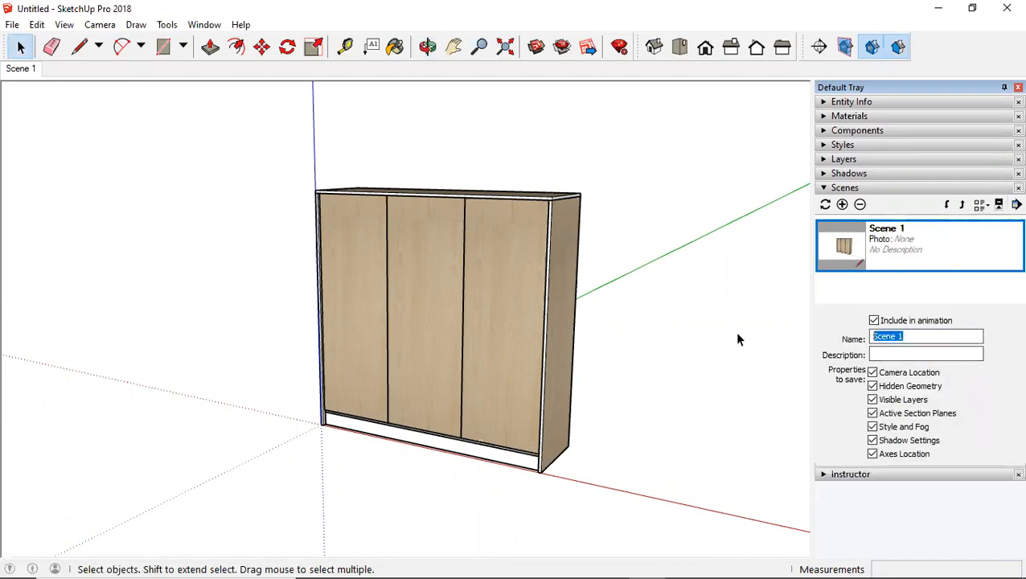
{"action": "type", "text": "Model"}
{"action": "key", "text": "Return"}
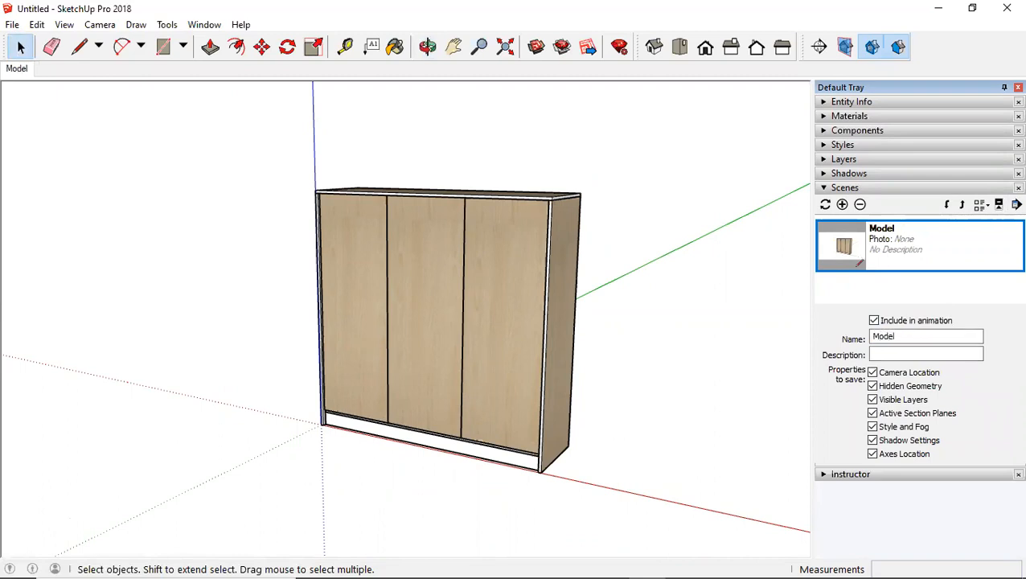
Step: Add a second scene and name it ISO
{"action": "left_click", "coordinate": [842, 204]}
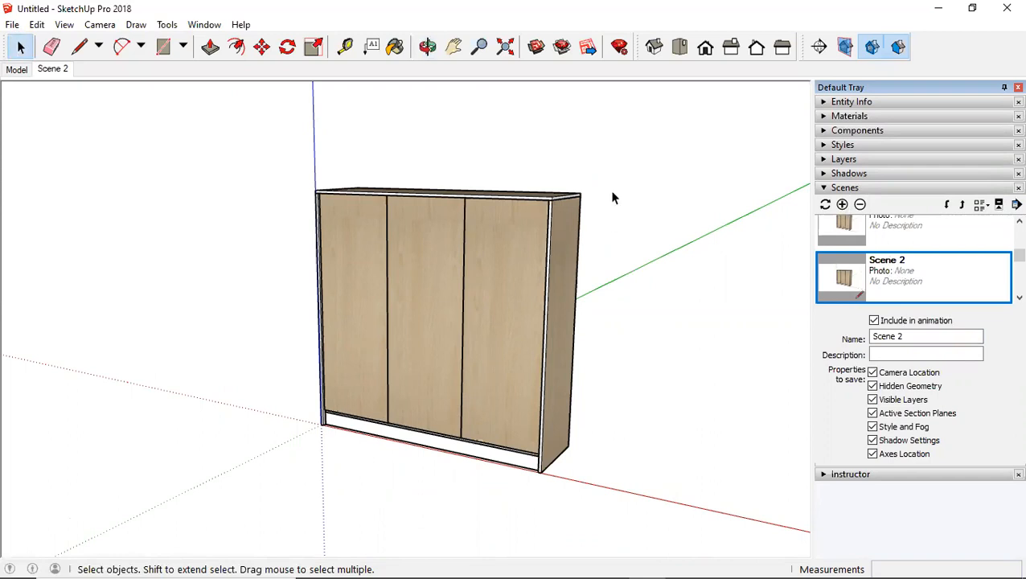
{"action": "triple_click", "coordinate": [904, 334]}
{"action": "type", "text": "ISO"}
{"action": "key", "text": "Return"}
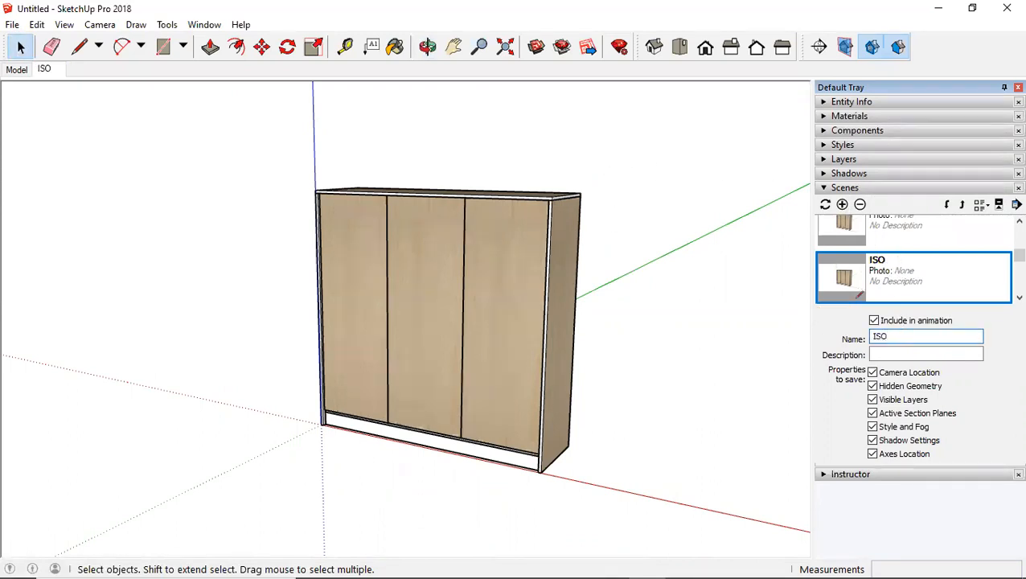
Step: Switch the camera to parallel projection, fit the whole wardrobe to the view and update the ISO scene with all properties
{"action": "left_click", "coordinate": [103, 32]}
{"action": "left_click", "coordinate": [120, 98]}
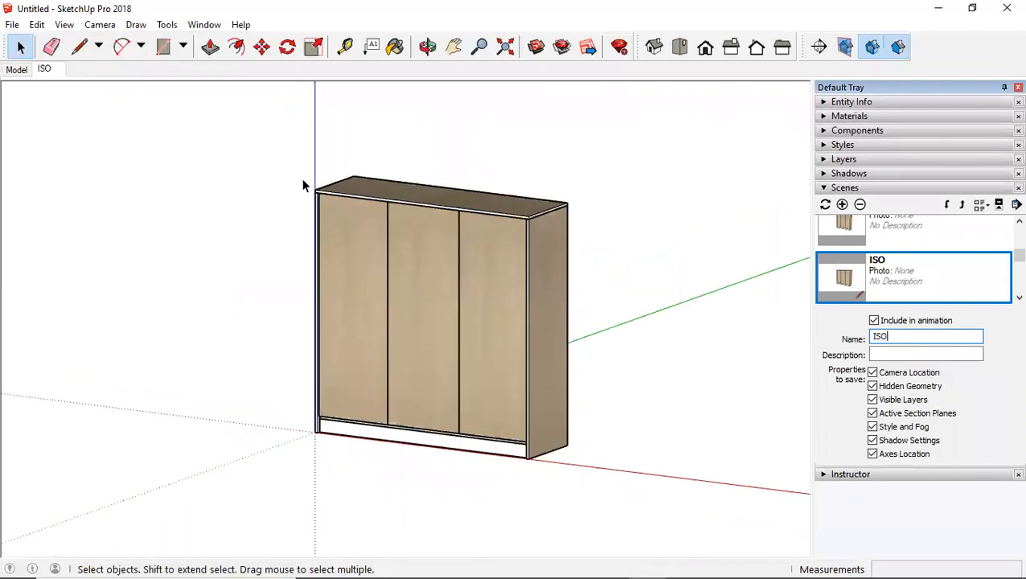
{"action": "left_click", "coordinate": [101, 24]}
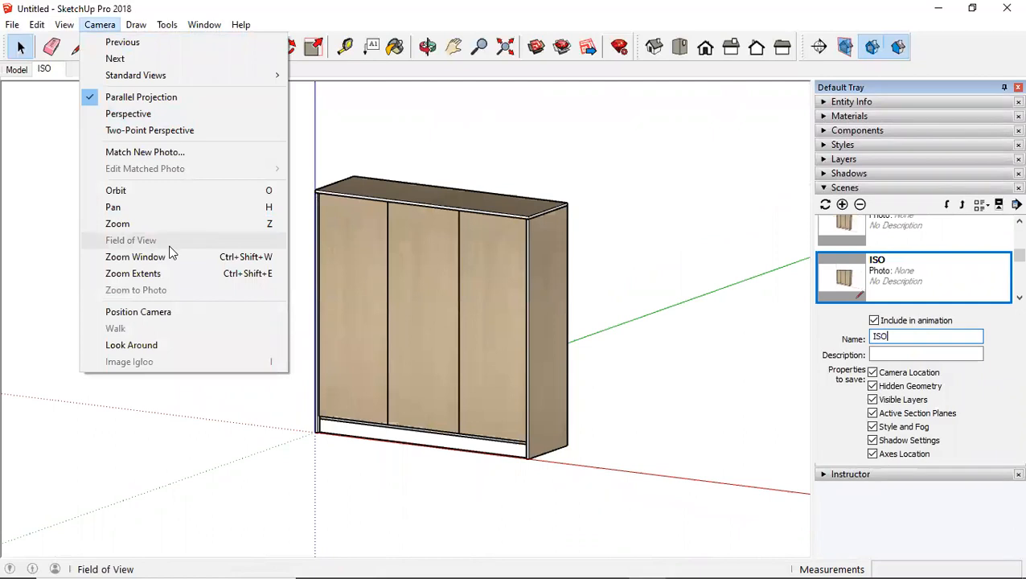
{"action": "left_click", "coordinate": [133, 273]}
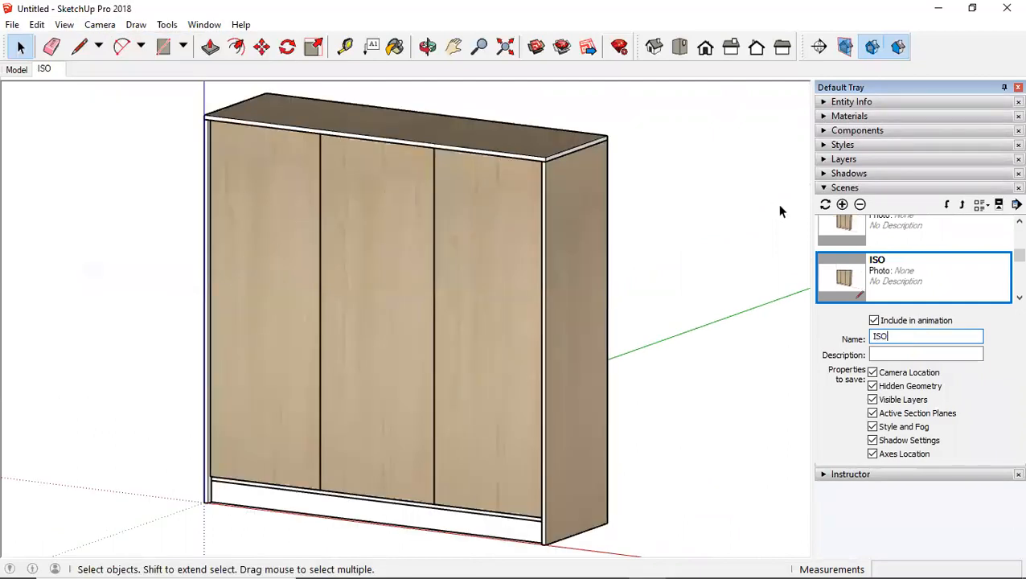
{"action": "right_click", "coordinate": [839, 283]}
{"action": "left_click", "coordinate": [861, 306]}
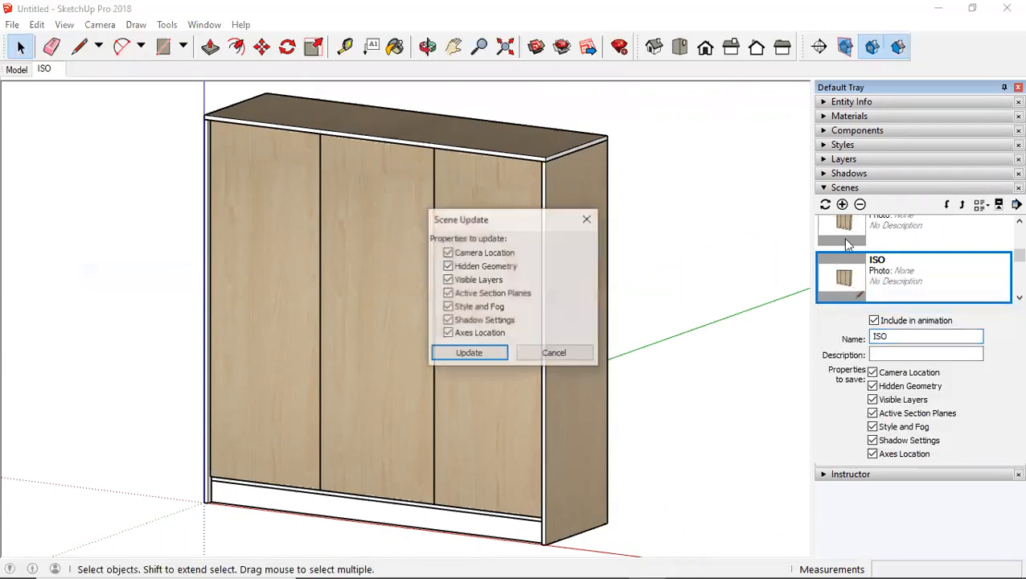
{"action": "left_click", "coordinate": [503, 351]}
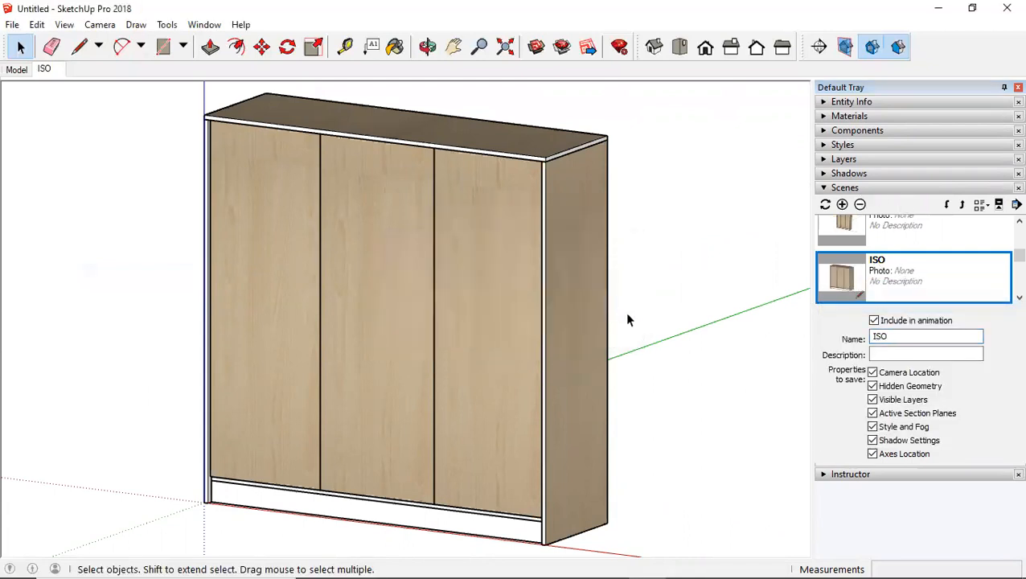
{"action": "left_click", "coordinate": [826, 206]}
{"action": "left_click", "coordinate": [471, 355]}
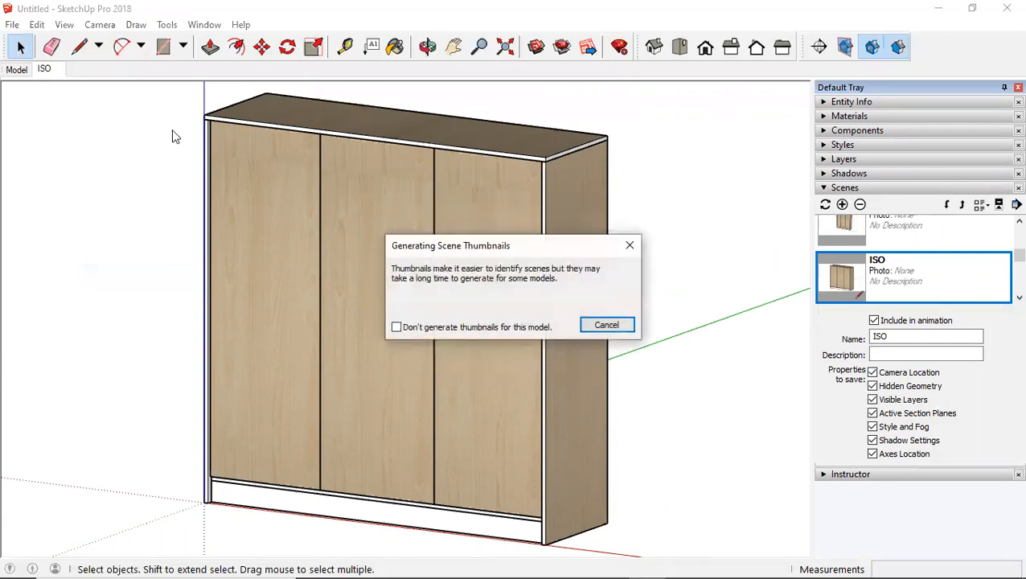
{"action": "right_click", "coordinate": [44, 70]}
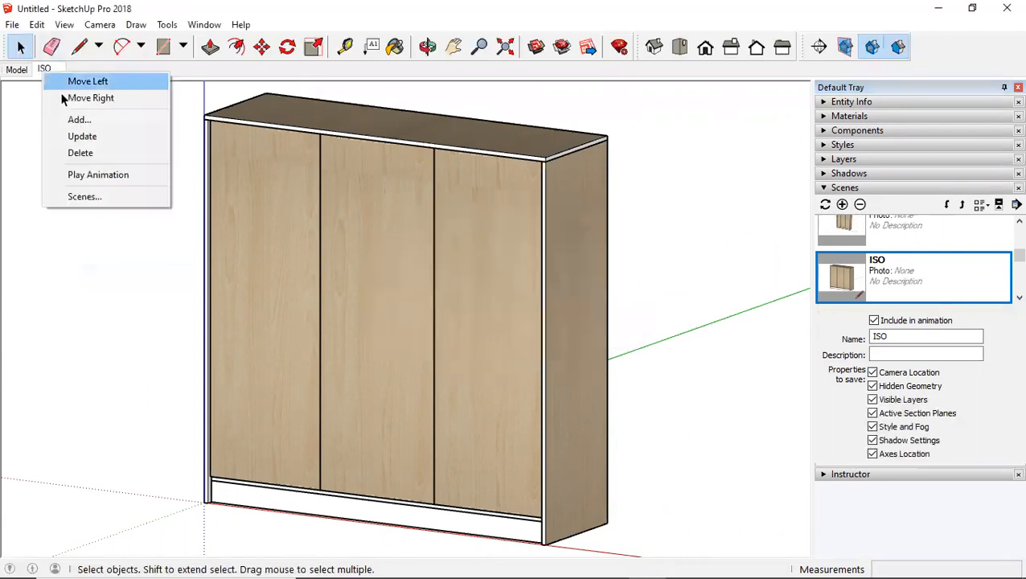
{"action": "left_click", "coordinate": [318, 71]}
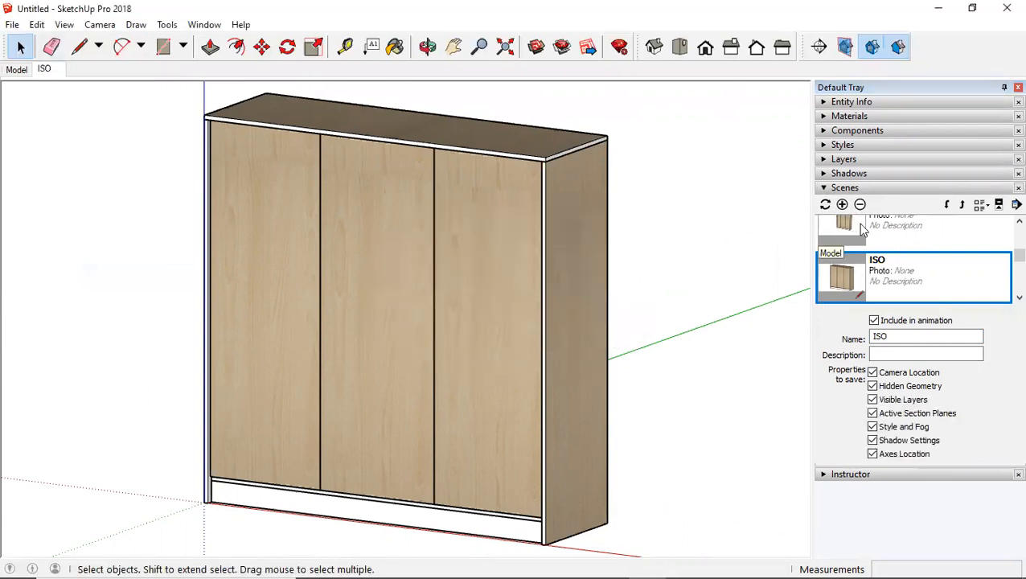
Step: Add a scene named TDepan and update it to store the standard front view of the wardrobe
{"action": "left_click", "coordinate": [841, 204]}
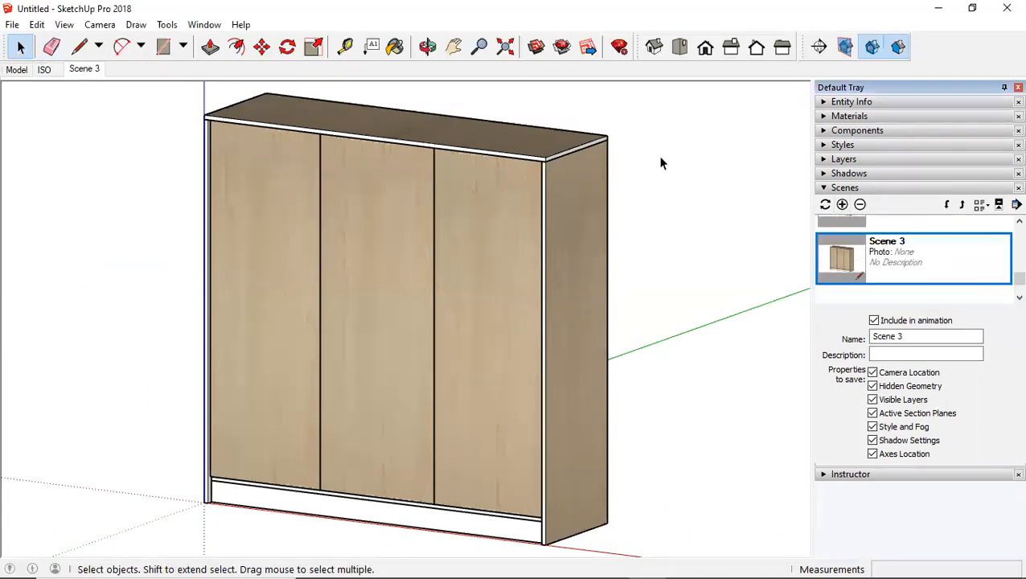
{"action": "left_click", "coordinate": [98, 25]}
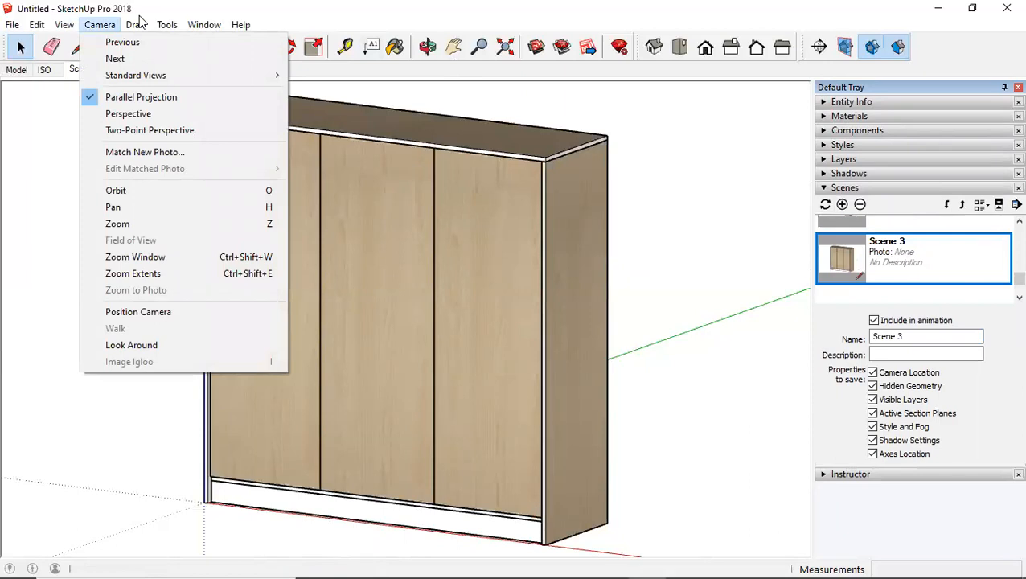
{"action": "left_click", "coordinate": [705, 48]}
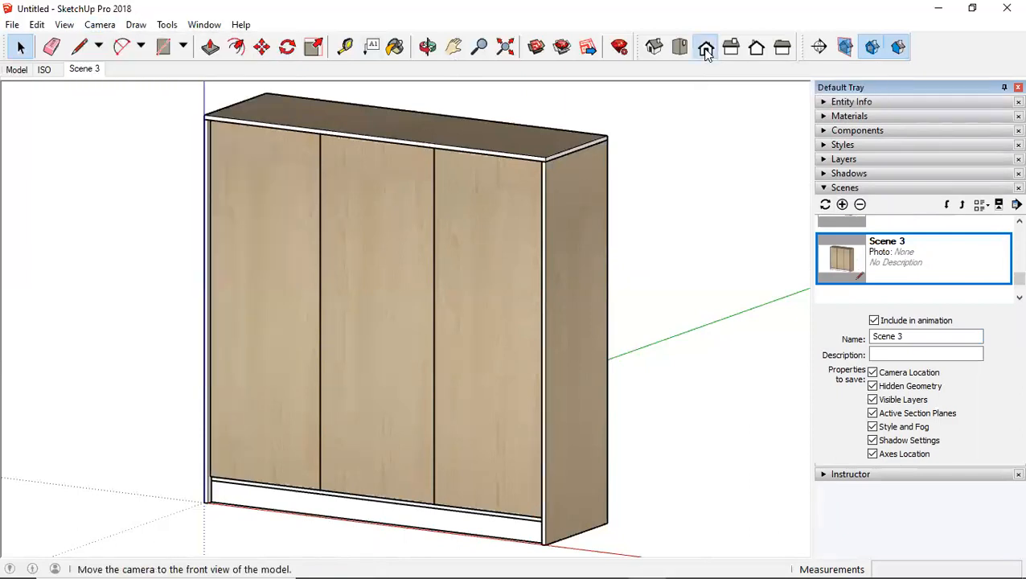
{"action": "left_click_drag", "start_coordinate": [921, 341], "coordinate": [787, 335]}
{"action": "type", "text": "TDepan"}
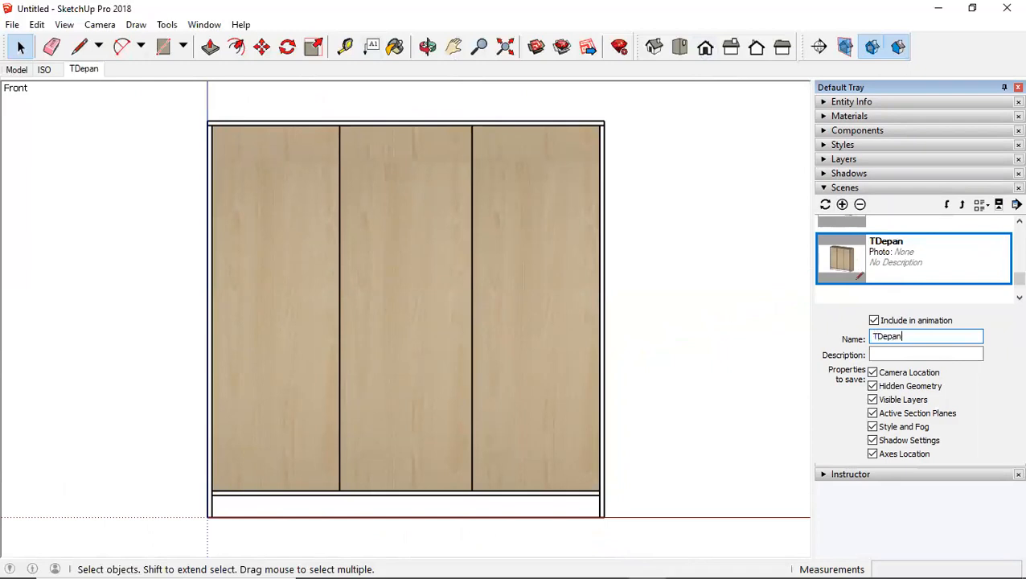
{"action": "left_click", "coordinate": [825, 206]}
{"action": "left_click", "coordinate": [486, 353]}
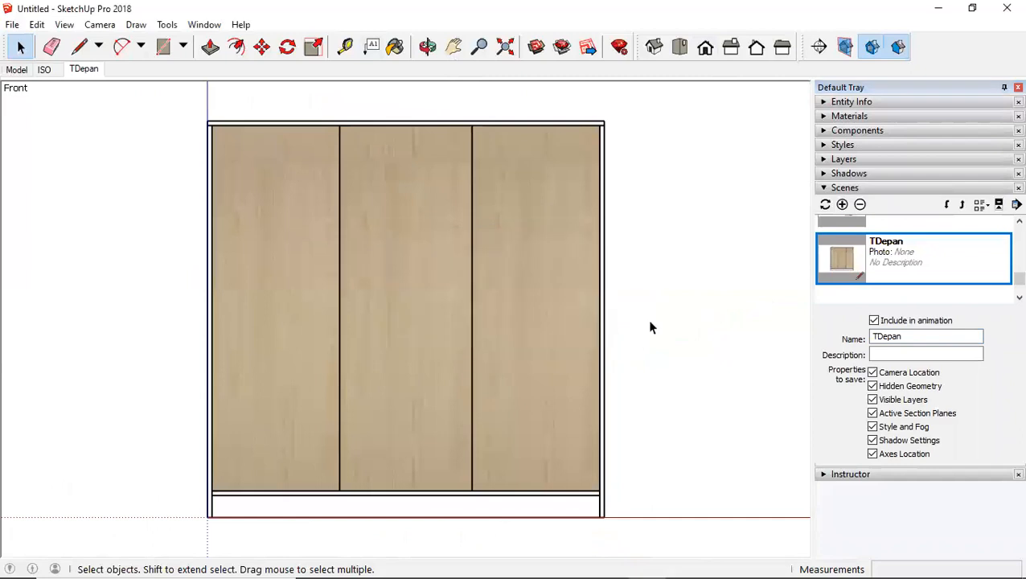
Step: Add a scene named TKanan and update it to store the right side view zoomed to the wardrobe's extents
{"action": "left_click", "coordinate": [841, 205]}
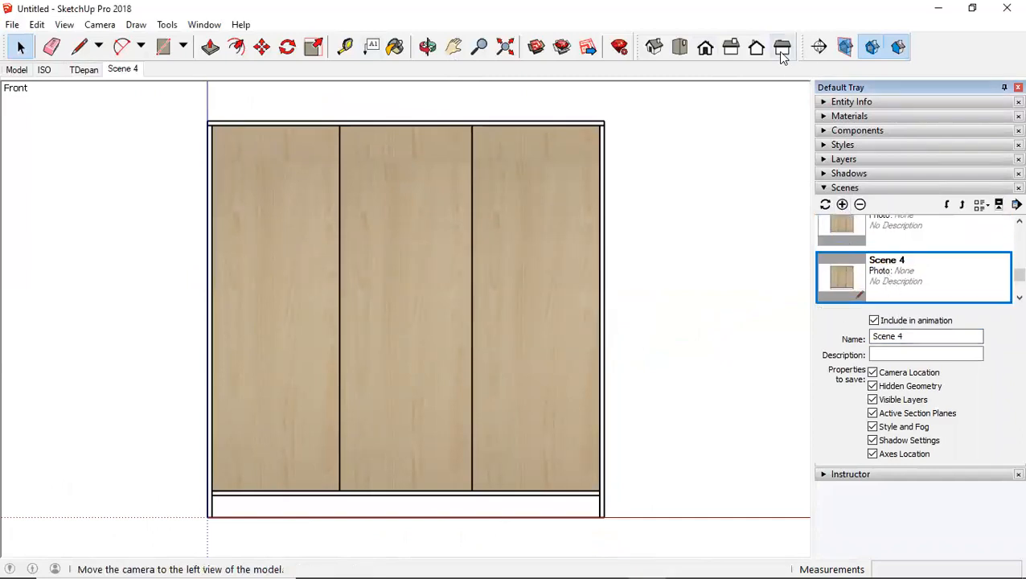
{"action": "left_click", "coordinate": [736, 50]}
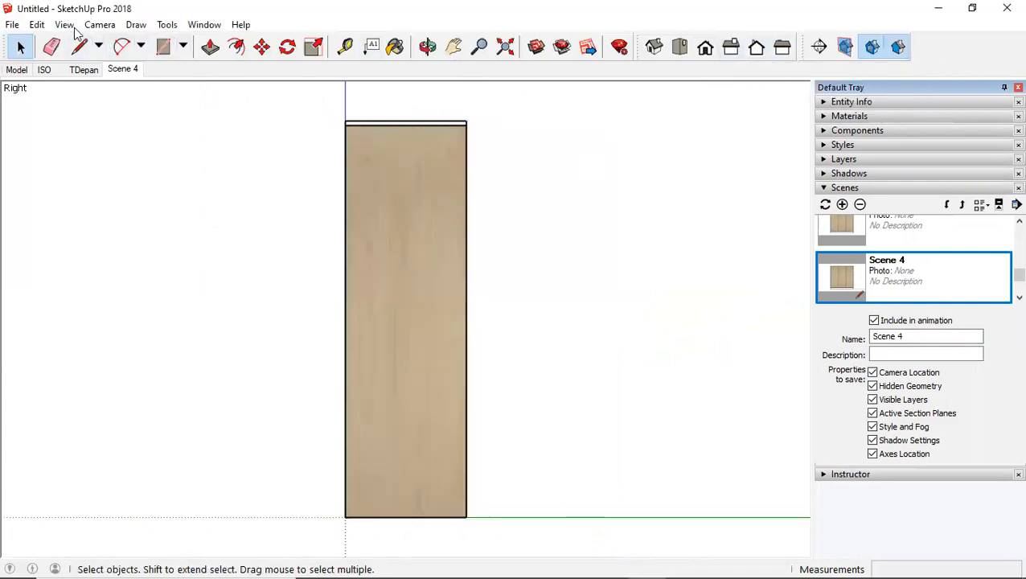
{"action": "left_click", "coordinate": [99, 24]}
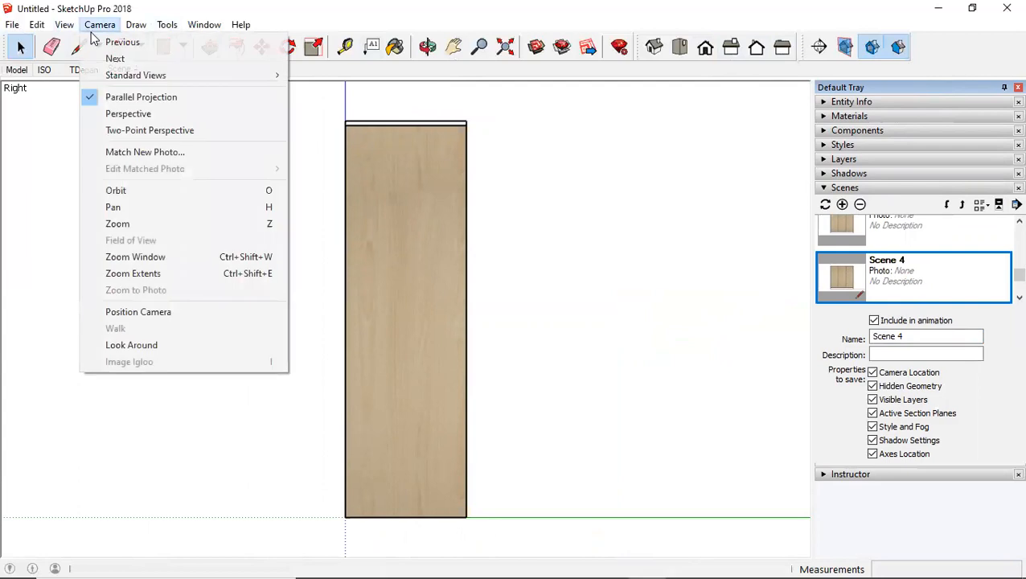
{"action": "left_click", "coordinate": [133, 273]}
{"action": "left_click_drag", "start_coordinate": [926, 341], "coordinate": [712, 321]}
{"action": "type", "text": "TKanan"}
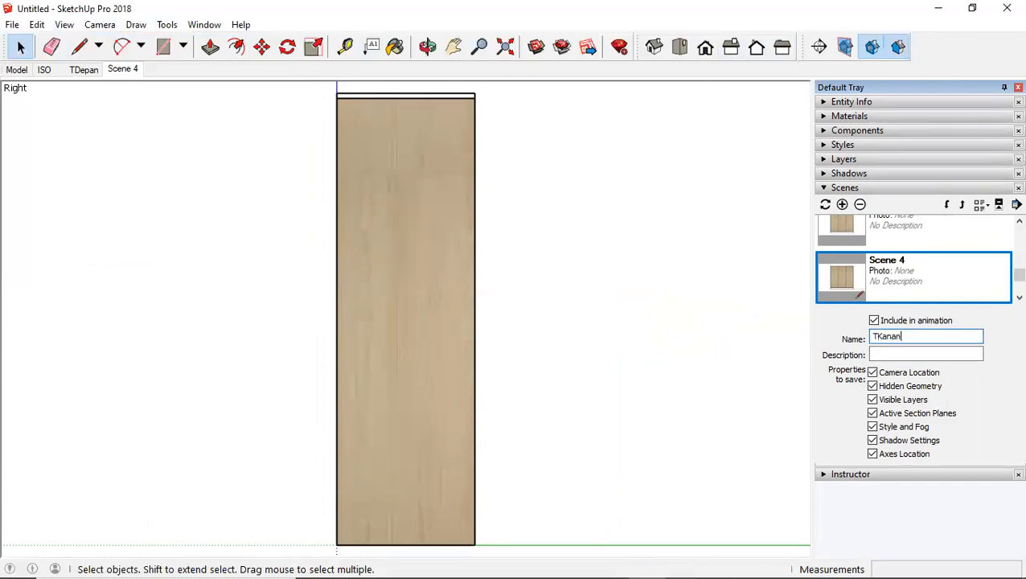
{"action": "key", "text": "Return"}
{"action": "left_click", "coordinate": [826, 204]}
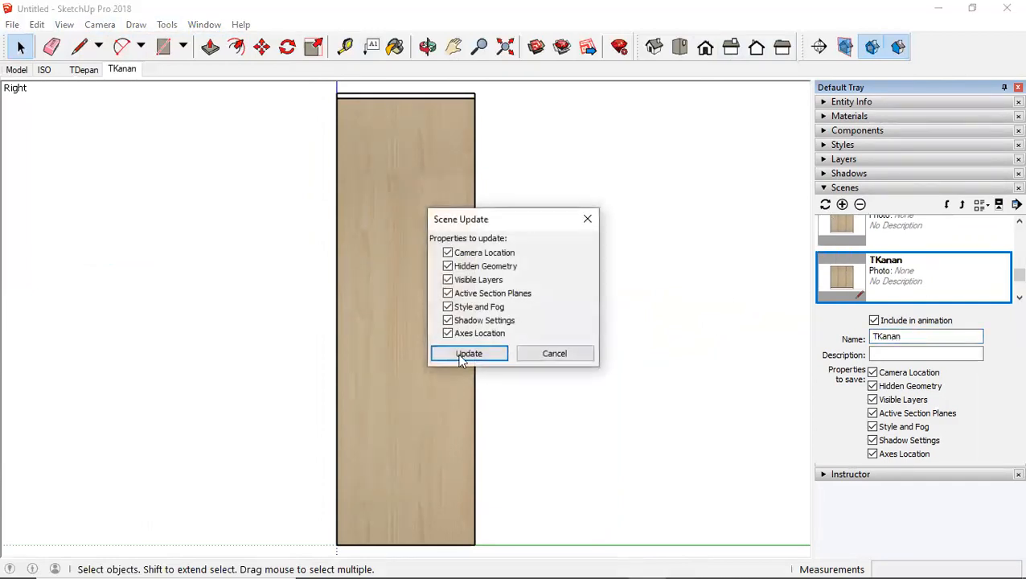
{"action": "key", "text": "Return"}
Step: Return to the TDepan scene, zoom its front view to the wardrobe's extents and update the scene with all properties
{"action": "left_click", "coordinate": [901, 237]}
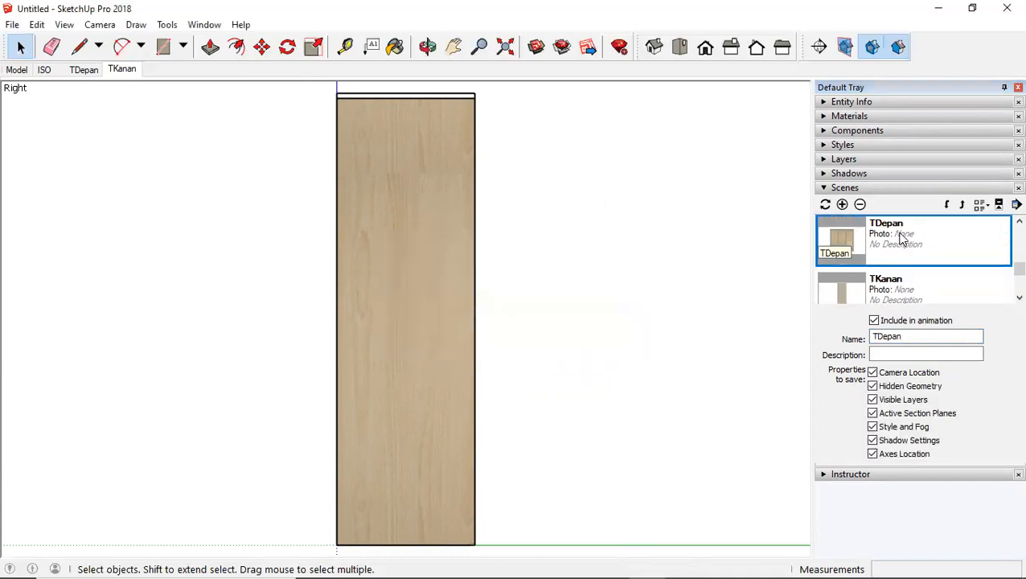
{"action": "left_click", "coordinate": [900, 237]}
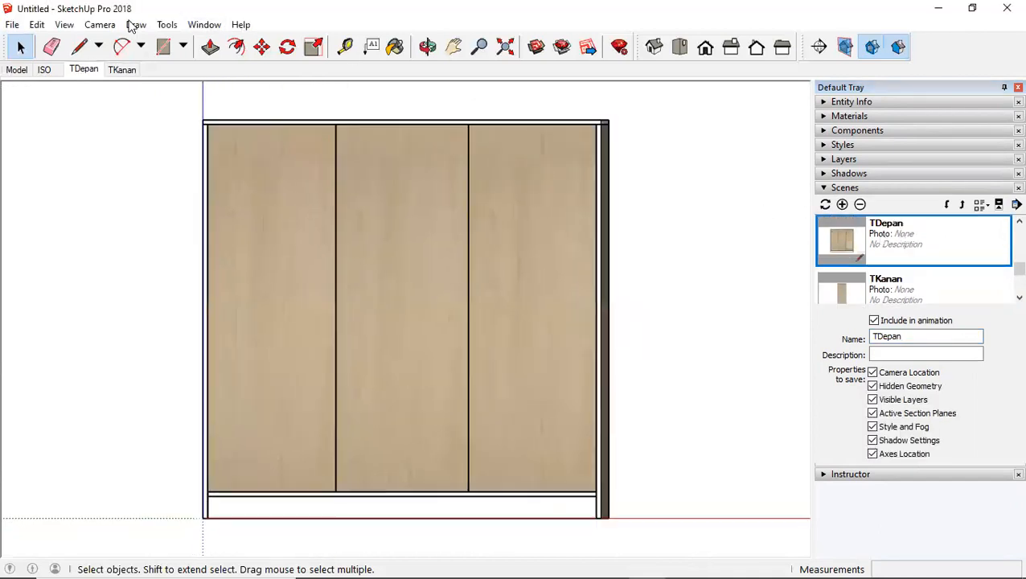
{"action": "left_click", "coordinate": [100, 24]}
{"action": "left_click", "coordinate": [173, 272]}
{"action": "right_click", "coordinate": [888, 241]}
{"action": "left_click", "coordinate": [804, 266]}
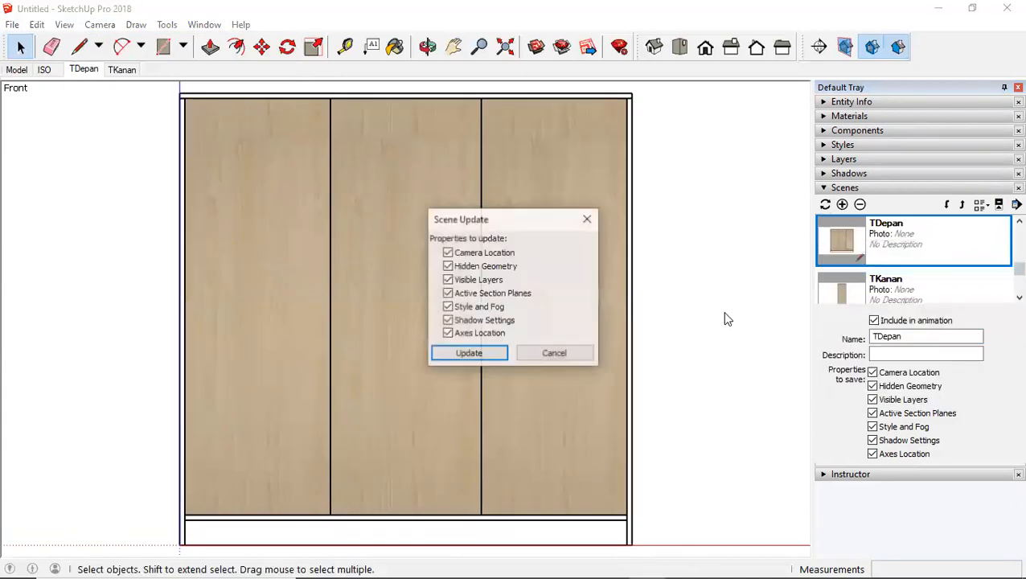
{"action": "left_click", "coordinate": [472, 353]}
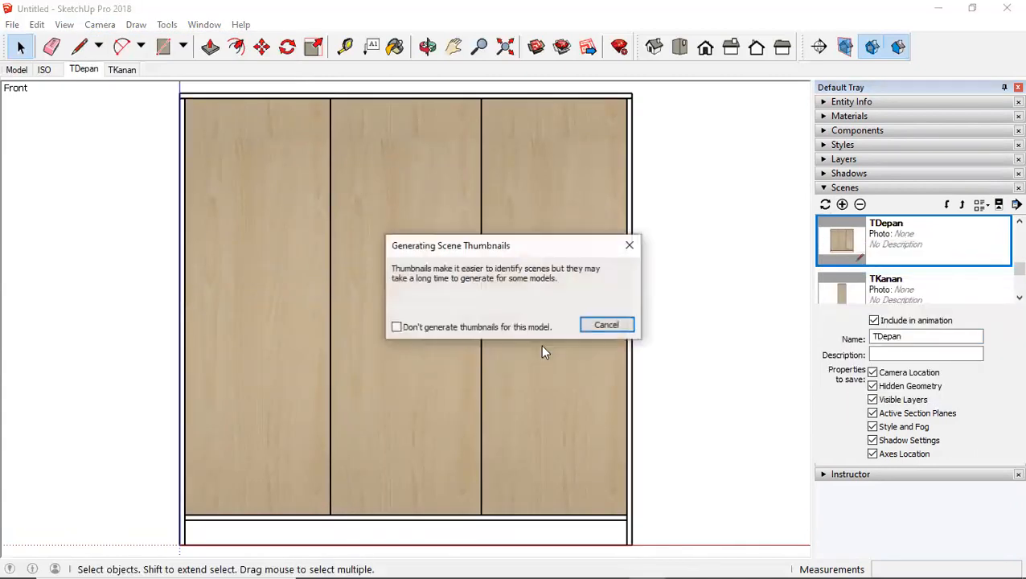
Step: Add a new scene after TKanan in the scene list
{"action": "left_click", "coordinate": [907, 280]}
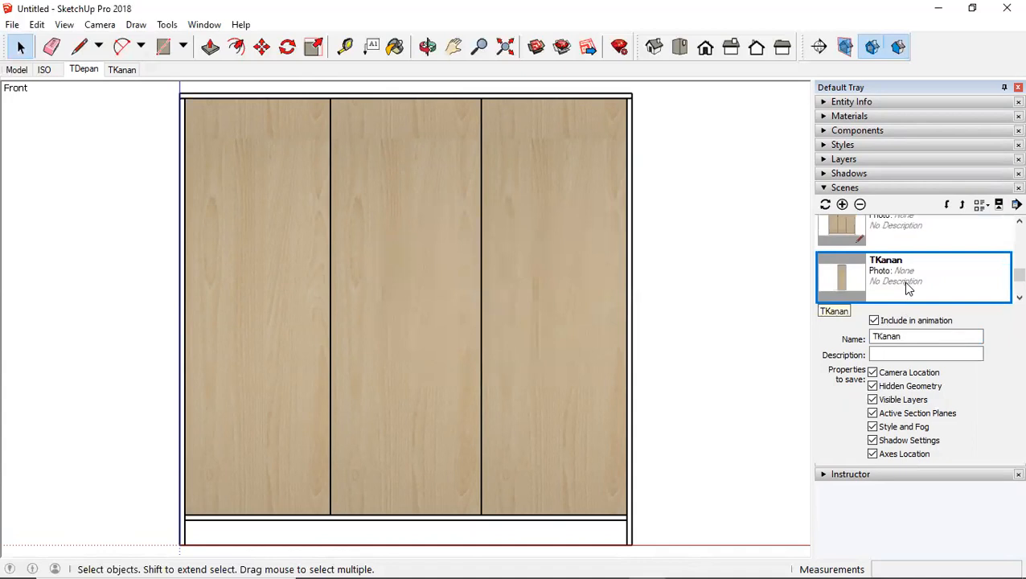
{"action": "left_click", "coordinate": [842, 205]}
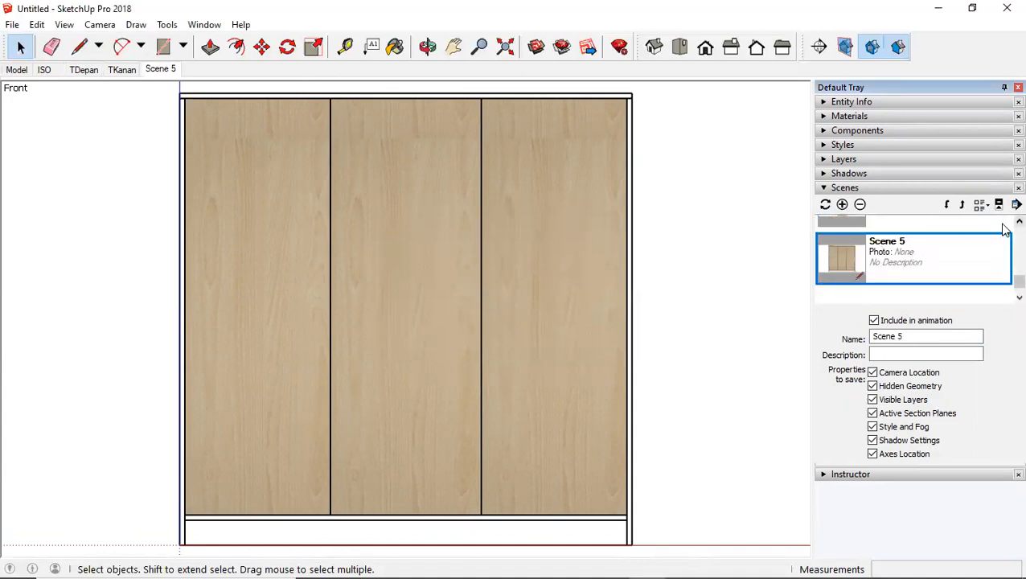
{"action": "scroll", "coordinate": [1004, 229], "scroll_direction": "up", "scroll_amount": 1}
{"action": "left_click", "coordinate": [923, 241]}
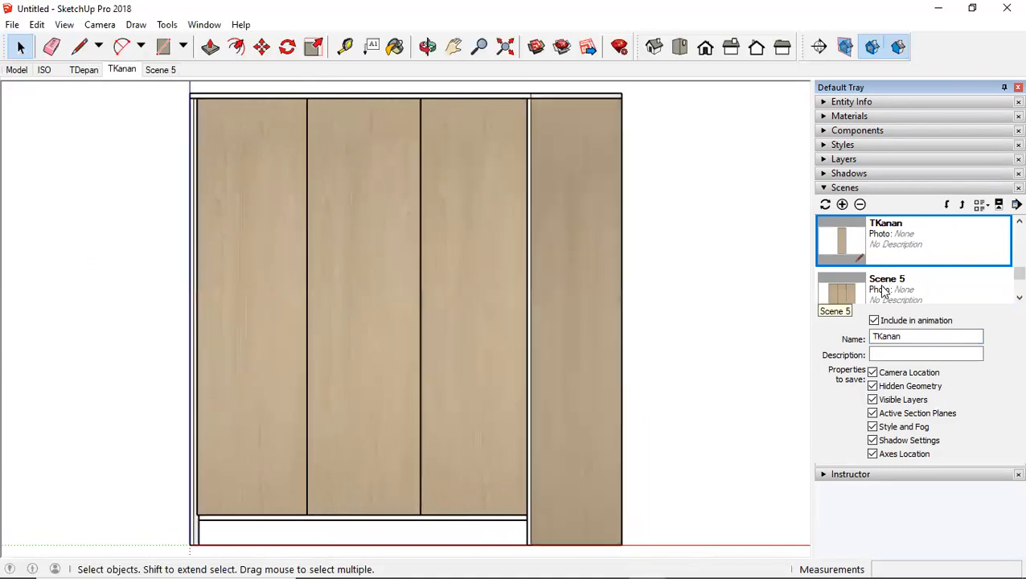
{"action": "left_click", "coordinate": [883, 290]}
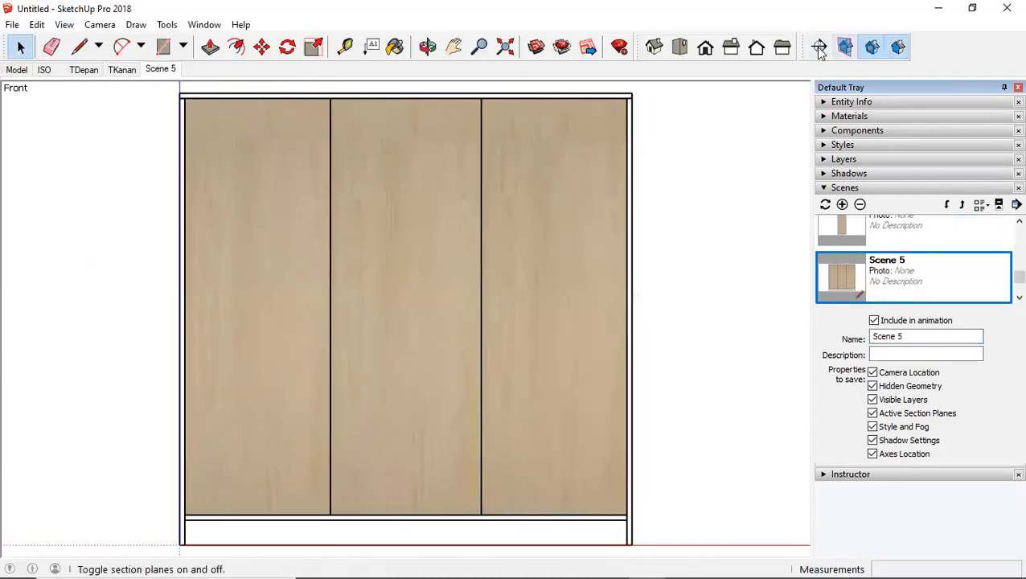
Step: Show the wardrobe in the standard back view and rename the new scene TBelakang
{"action": "left_click", "coordinate": [765, 50]}
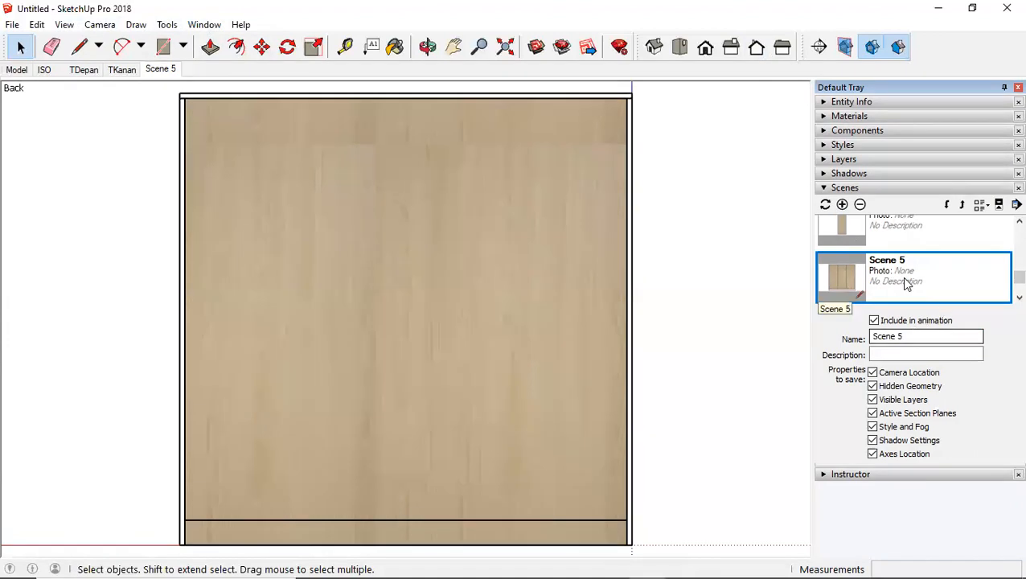
{"action": "left_click_drag", "start_coordinate": [903, 337], "coordinate": [778, 317]}
{"action": "type", "text": "TBelakang"}
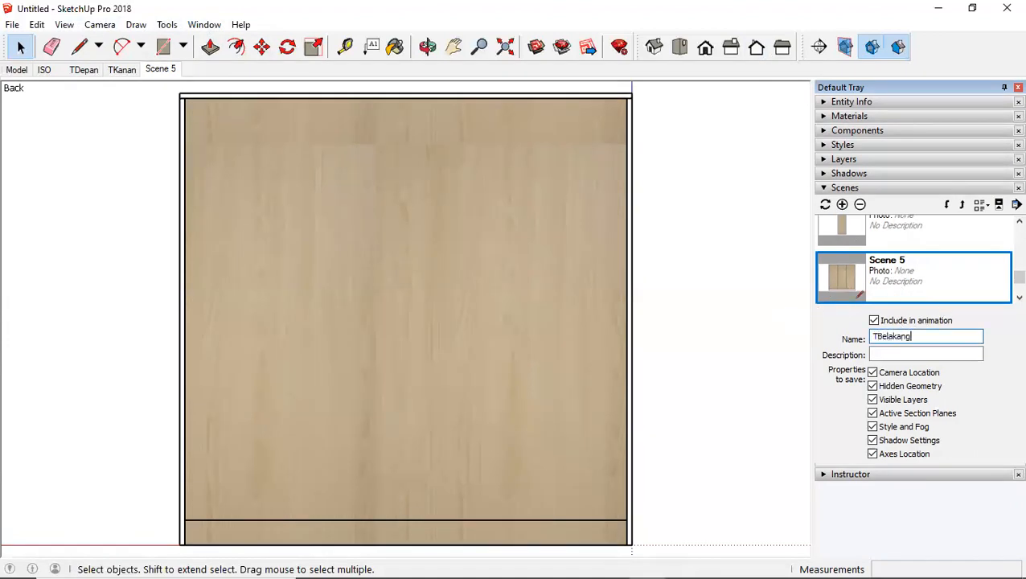
{"action": "key", "text": "Return"}
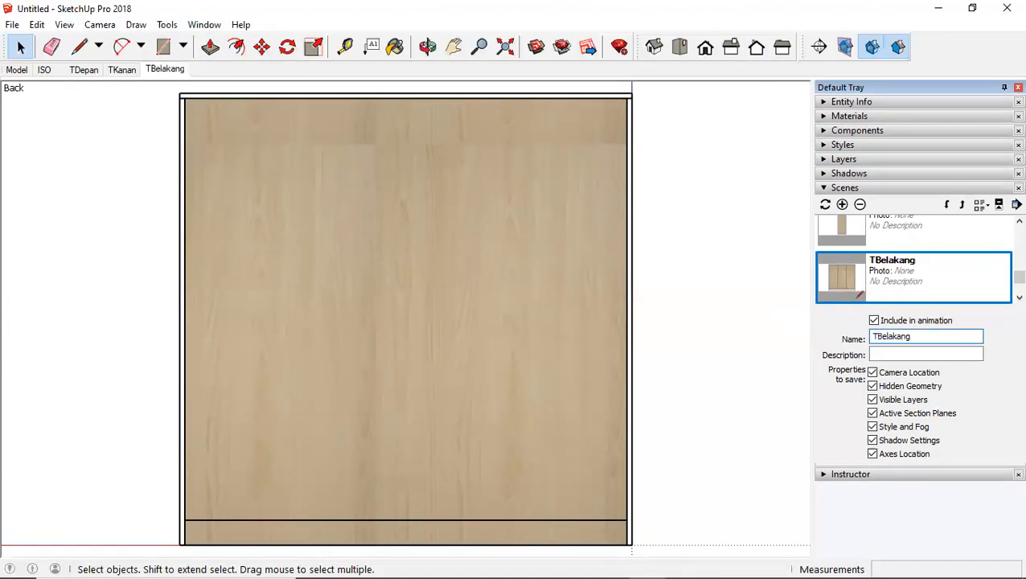
Step: Add another scene named TAtas, with the wardrobe shown in top view and zoomed to its extents
{"action": "left_click", "coordinate": [842, 204]}
{"action": "left_click", "coordinate": [895, 273]}
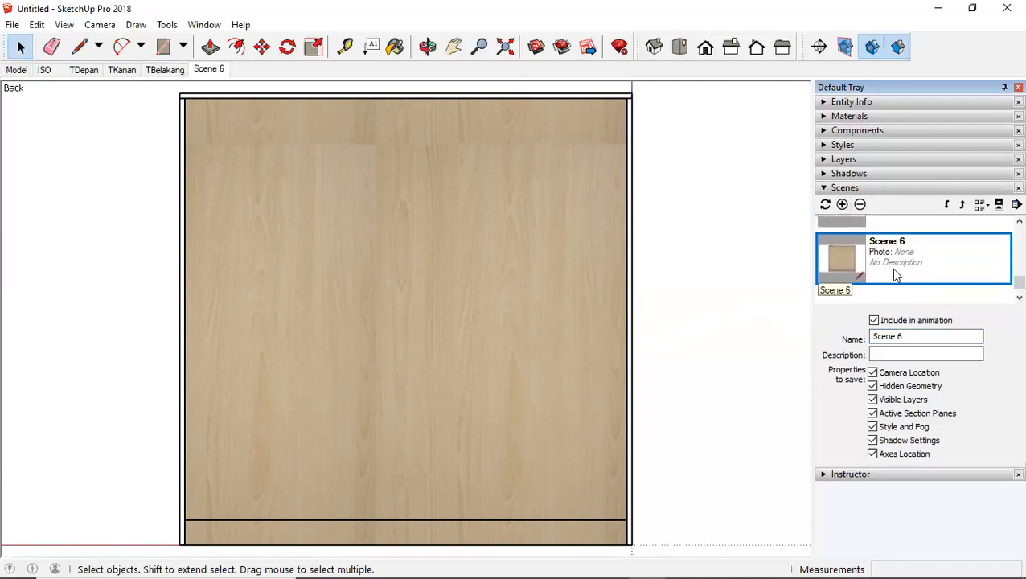
{"action": "left_click", "coordinate": [680, 49]}
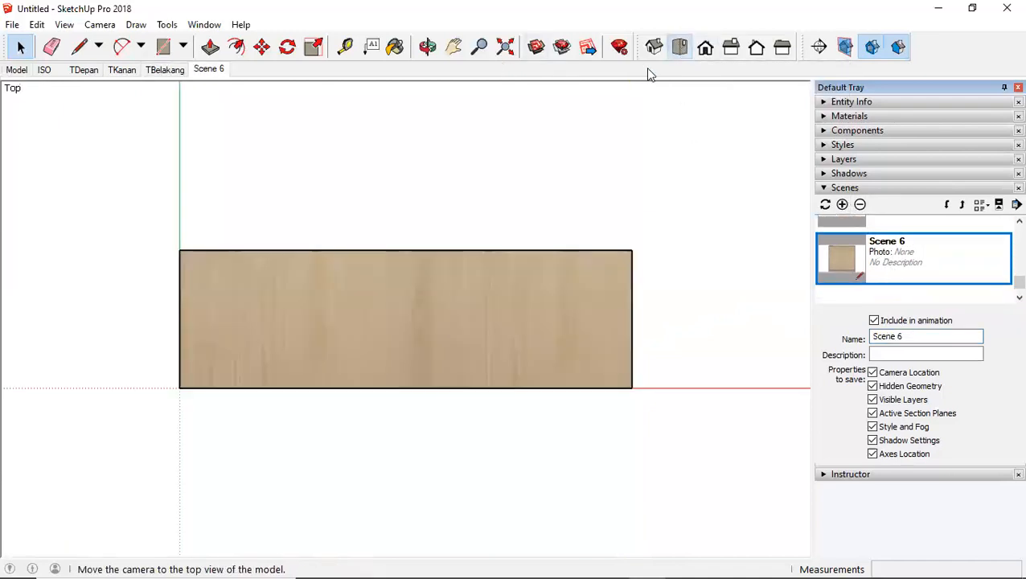
{"action": "left_click", "coordinate": [100, 25]}
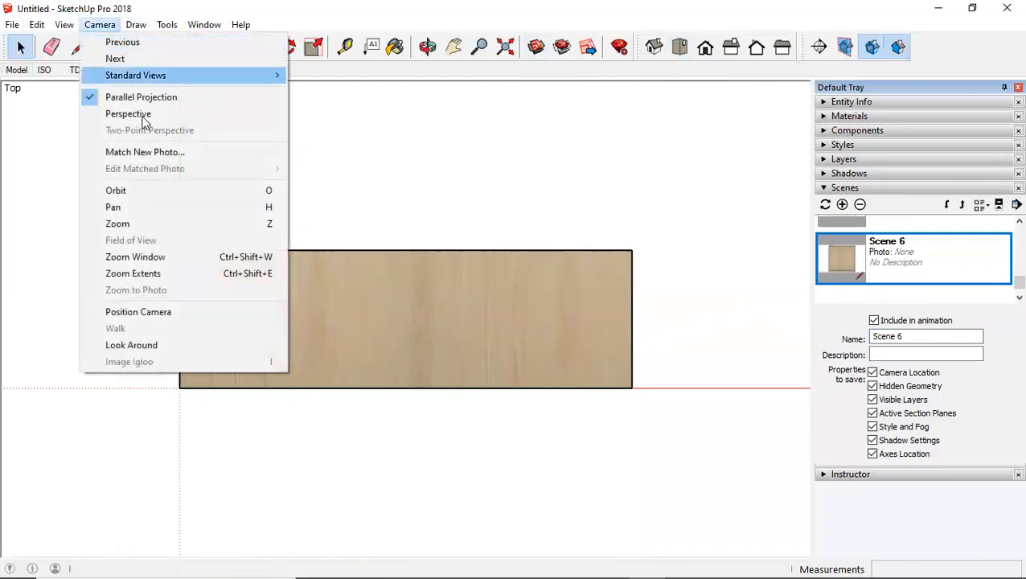
{"action": "left_click", "coordinate": [178, 273]}
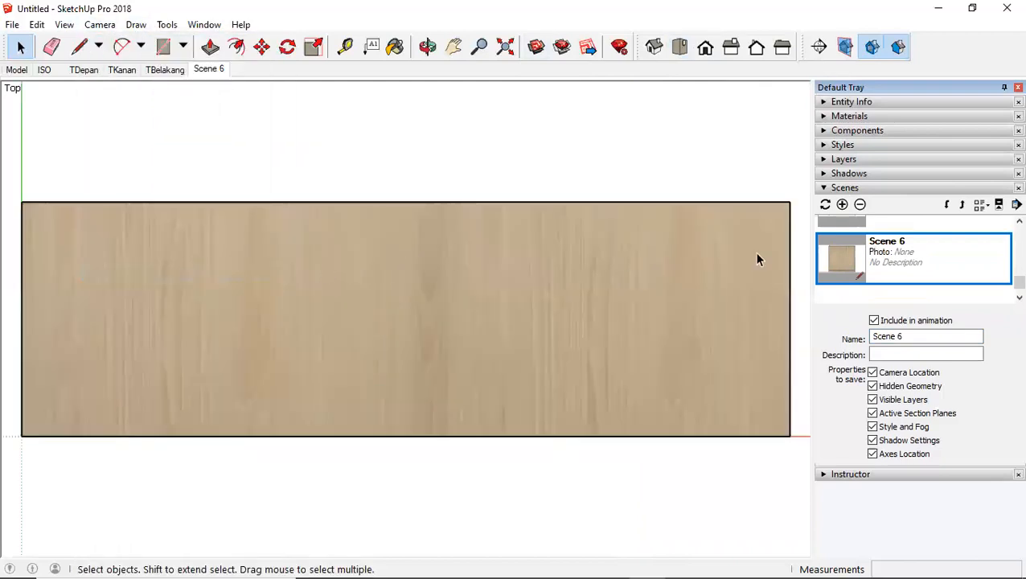
{"action": "triple_click", "coordinate": [925, 336]}
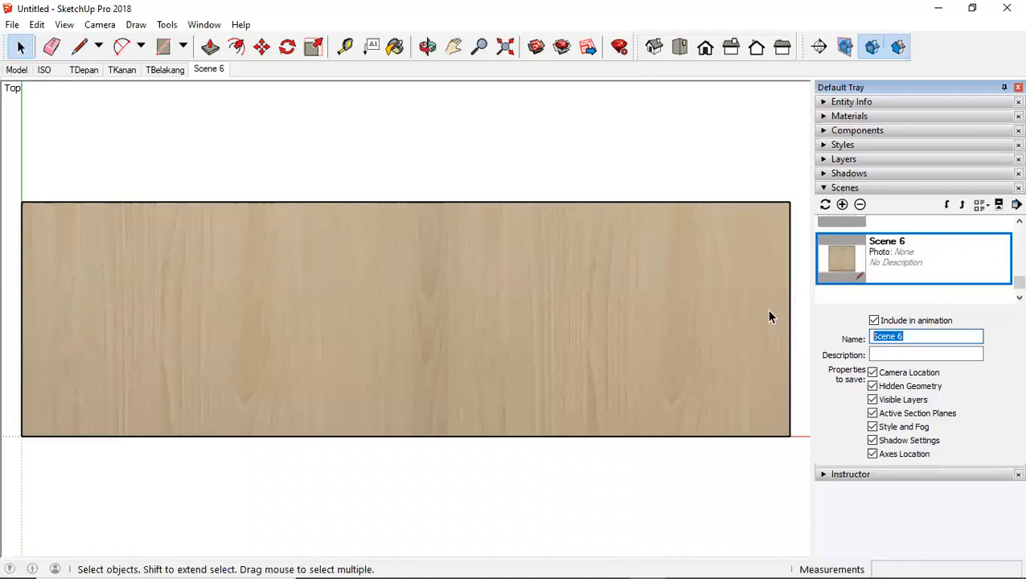
{"action": "type", "text": "TAtas"}
{"action": "key", "text": "Return"}
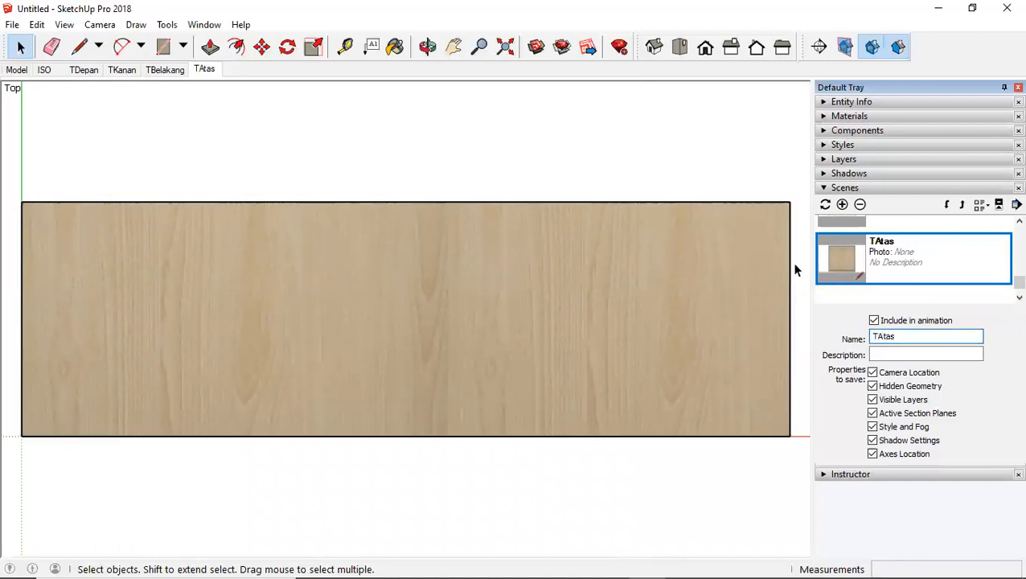
Step: Add a new scene after TAtas and show the wardrobe in an angled 3D view
{"action": "left_click", "coordinate": [842, 205]}
{"action": "middle_click_drag", "start_coordinate": [286, 271], "coordinate": [434, 149]}
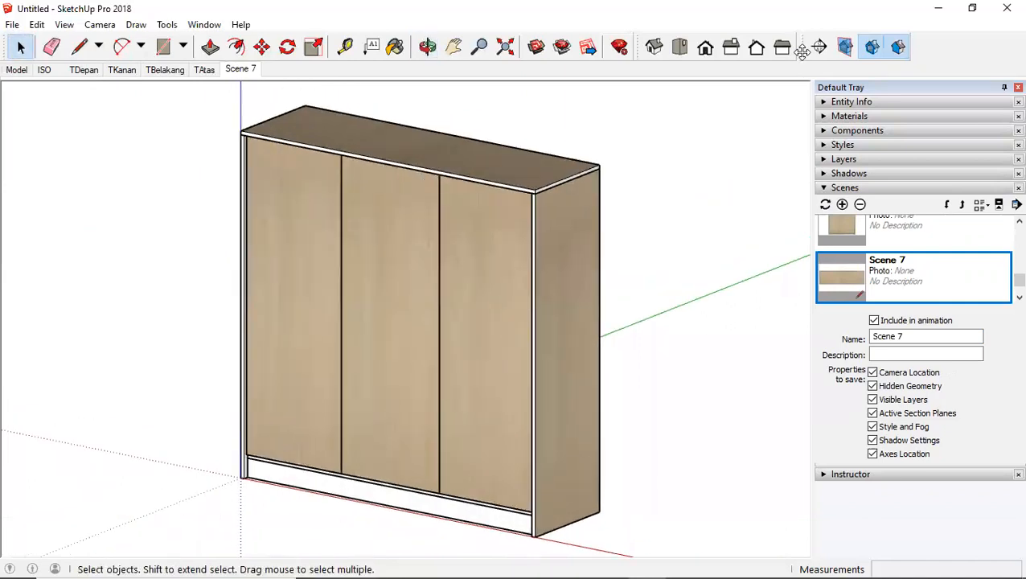
Step: Check the list of available toolbars for the Section toolbar
{"action": "left_click", "coordinate": [90, 26]}
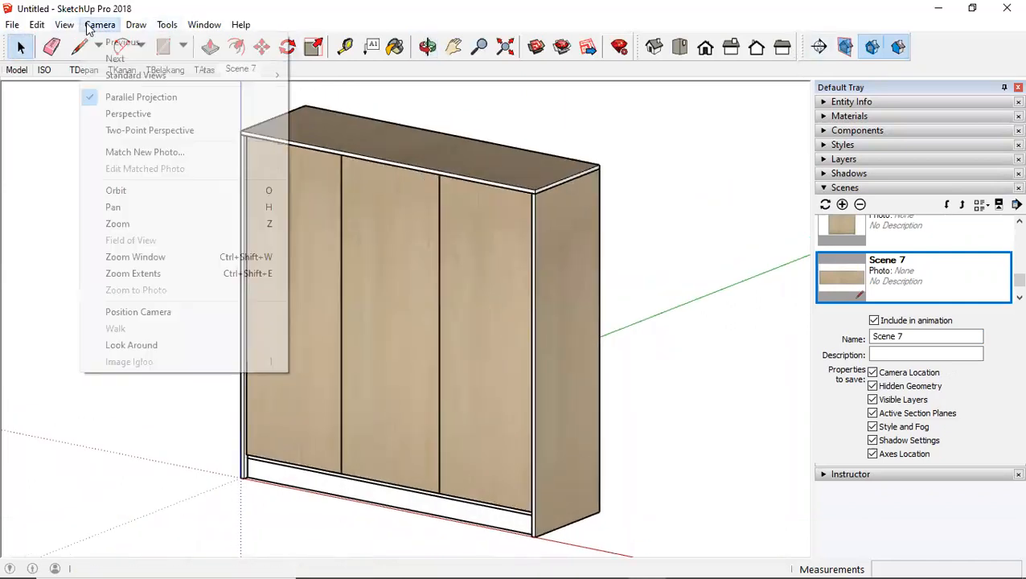
{"action": "mouse_move", "coordinate": [65, 25]}
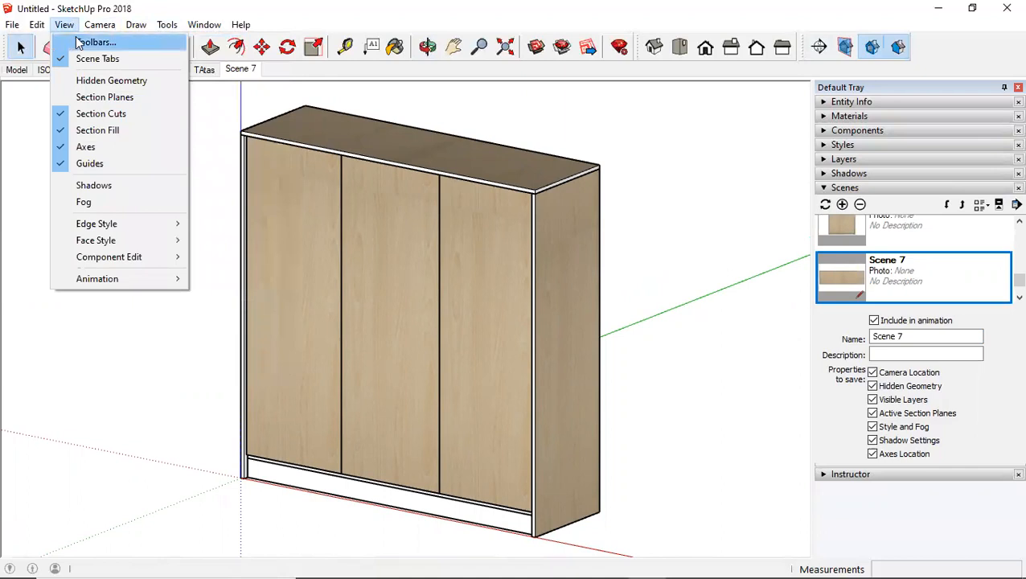
{"action": "left_click", "coordinate": [80, 42]}
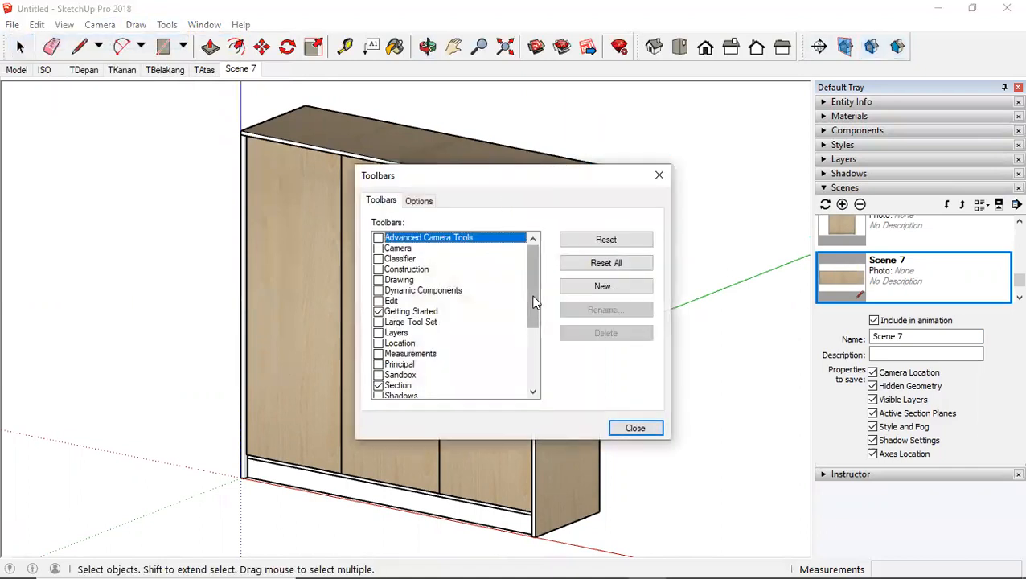
{"action": "left_click_drag", "start_coordinate": [534, 279], "coordinate": [534, 307]}
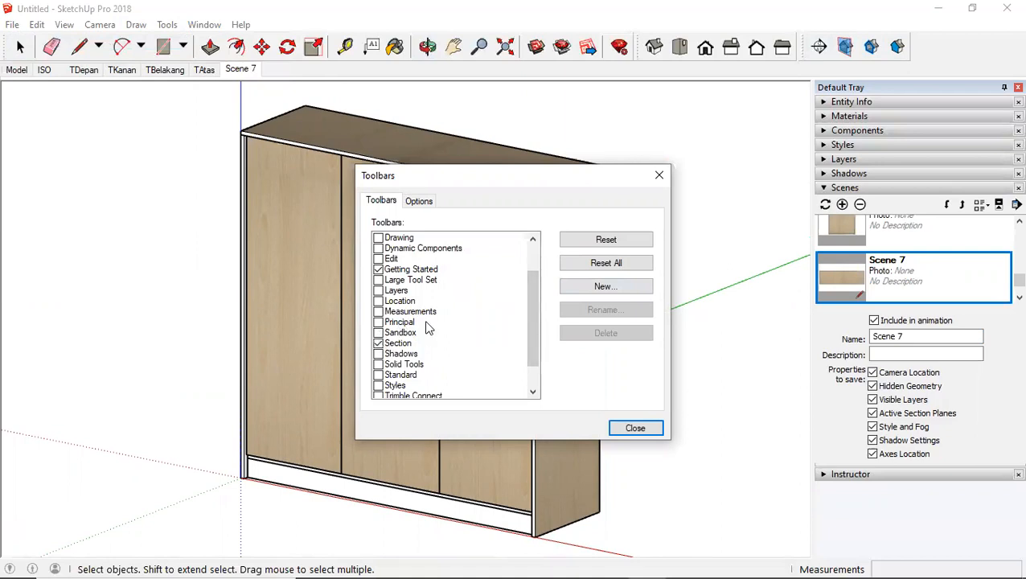
{"action": "left_click", "coordinate": [641, 429]}
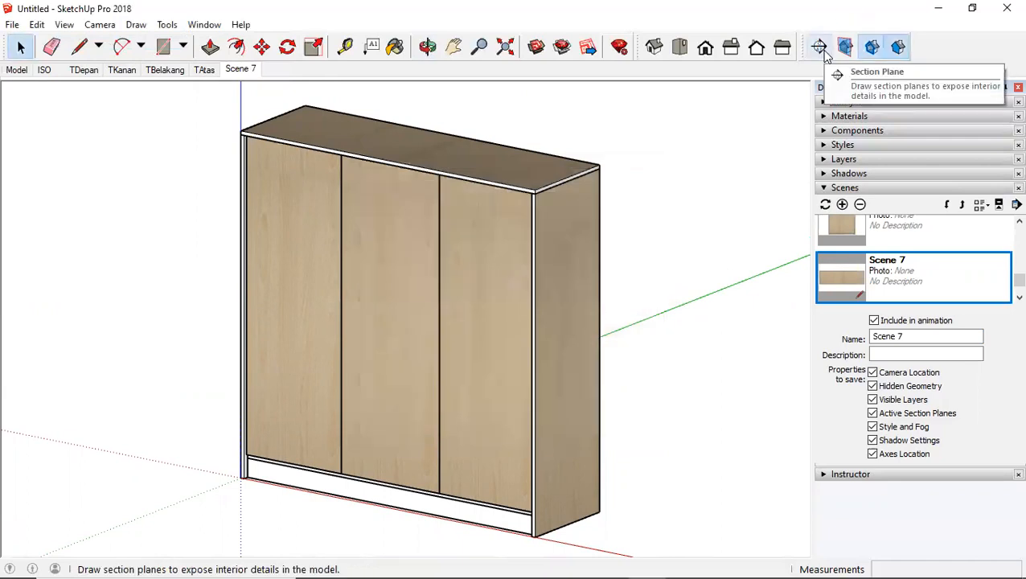
Step: Place a section plane named Pot A on the wardrobe's right side face
{"action": "left_click", "coordinate": [824, 53]}
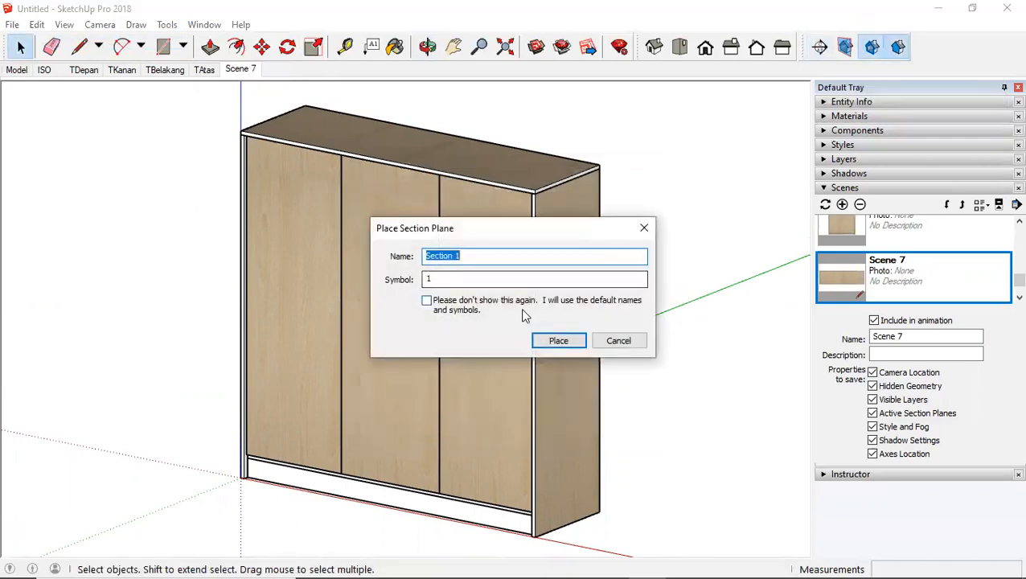
{"action": "type", "text": "Pot A"}
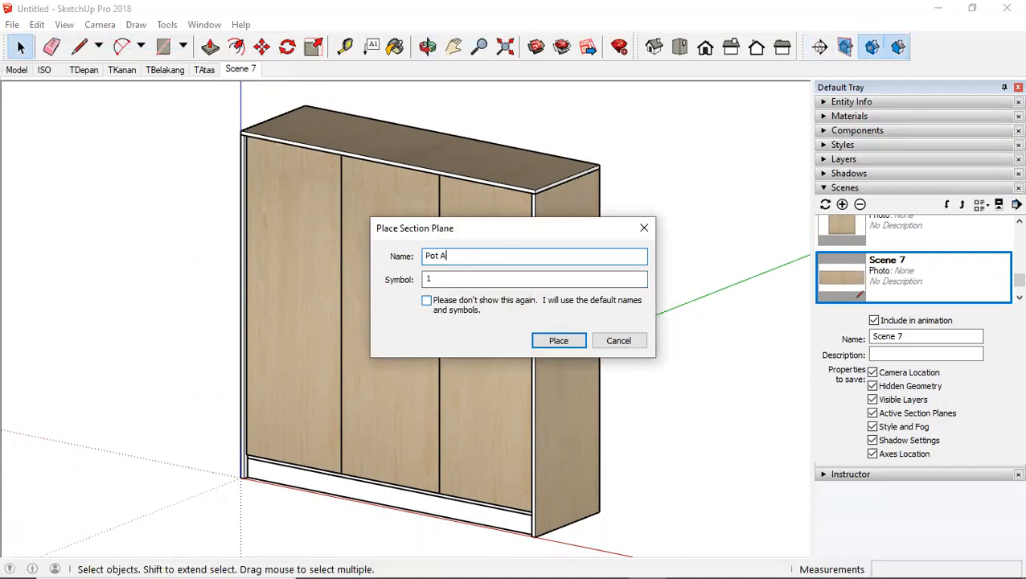
{"action": "key", "text": "Return"}
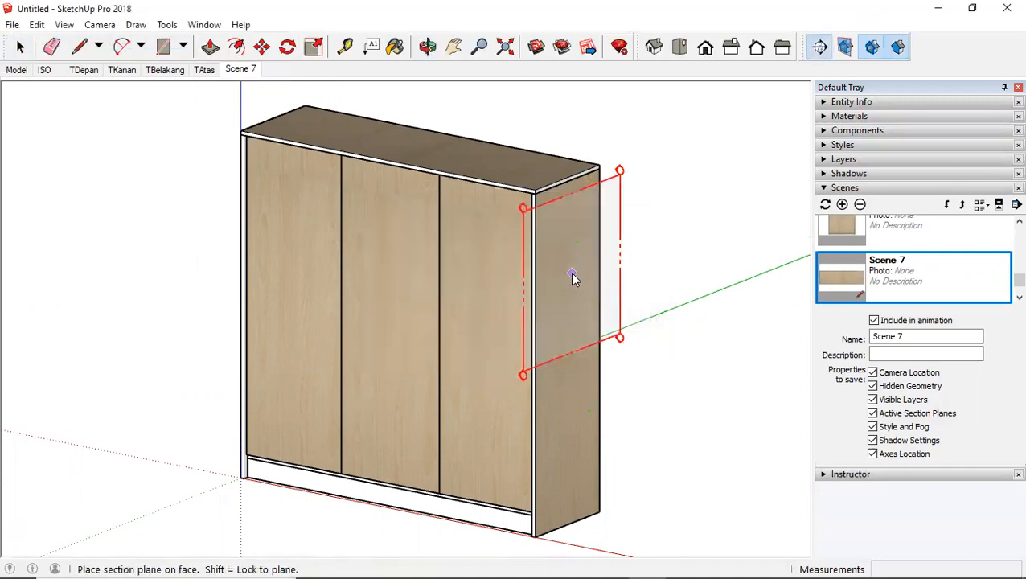
{"action": "left_click", "coordinate": [575, 278]}
Step: Move the section plane about 1.43 m into the wardrobe to cut through its shelf compartment
{"action": "left_click", "coordinate": [608, 173]}
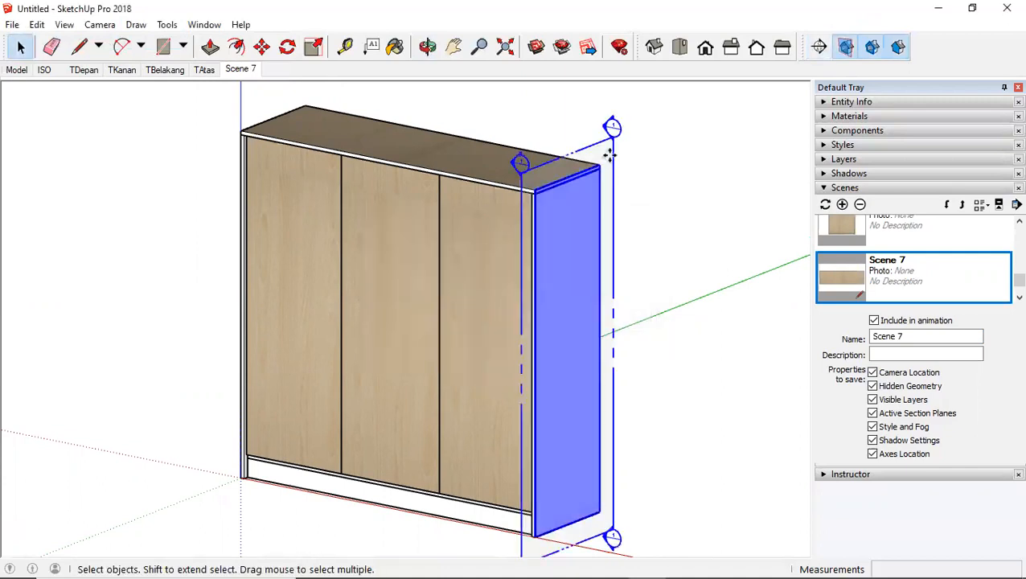
{"action": "key", "text": "m"}
{"action": "left_click", "coordinate": [610, 155]}
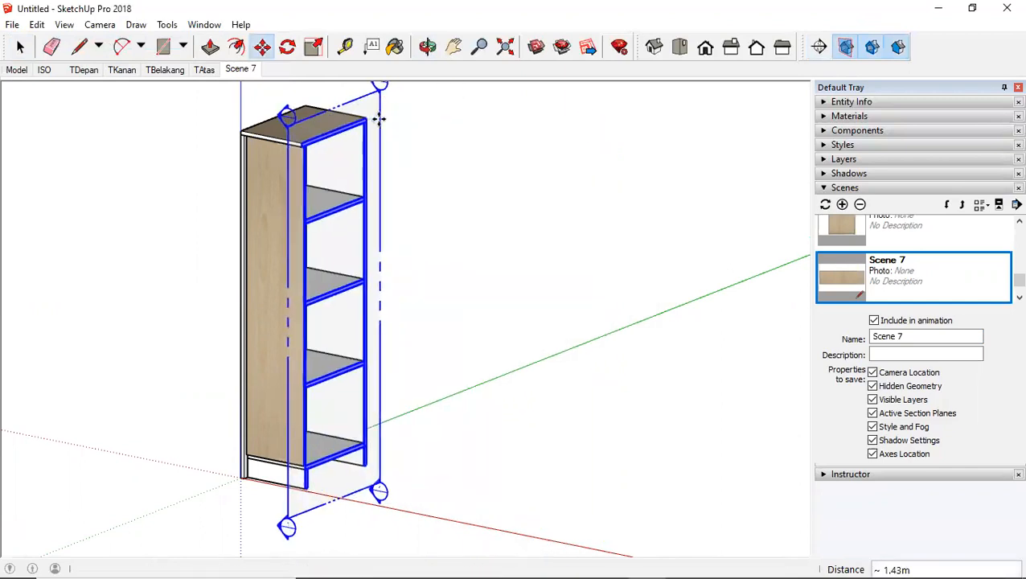
{"action": "left_click", "coordinate": [379, 119]}
{"action": "key", "text": "space"}
{"action": "left_click", "coordinate": [539, 133]}
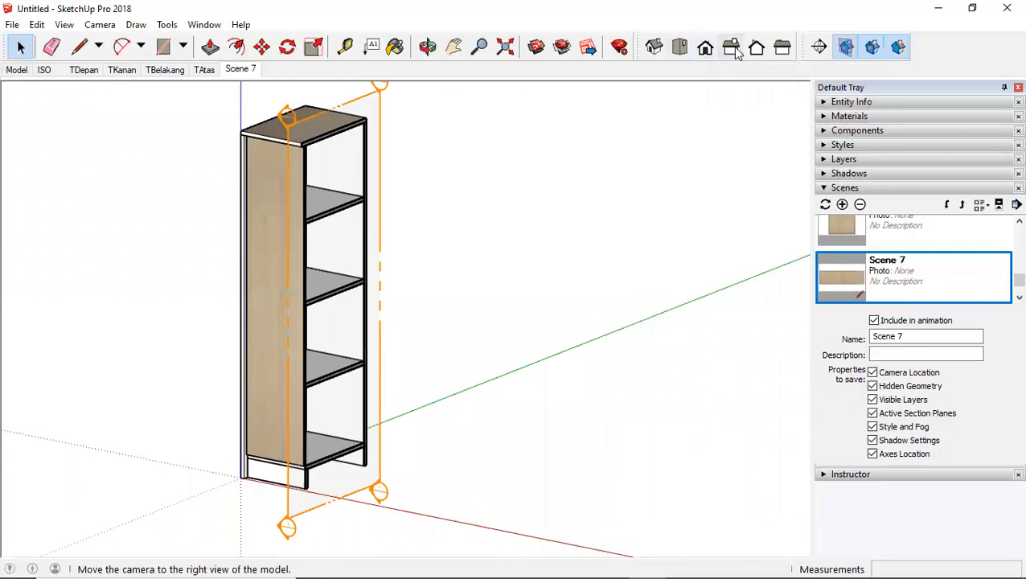
Step: Examine the section cut from the right side, especially where the door meets the bottom shelf and base
{"action": "left_click", "coordinate": [731, 46]}
{"action": "middle_click_drag", "start_coordinate": [420, 235], "coordinate": [452, 230], "text": "shift"}
{"action": "scroll", "coordinate": [368, 406], "scroll_direction": "up", "scroll_amount": 1}
{"action": "scroll", "coordinate": [367, 408], "scroll_direction": "up", "scroll_amount": 1}
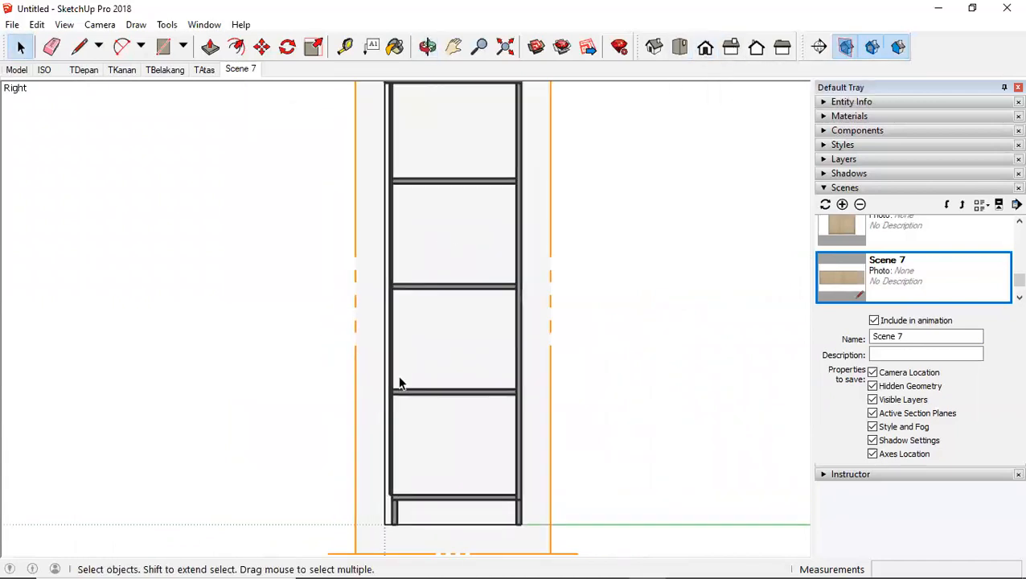
{"action": "scroll", "coordinate": [394, 523], "scroll_direction": "up", "scroll_amount": 1}
{"action": "scroll", "coordinate": [402, 513], "scroll_direction": "up", "scroll_amount": 2}
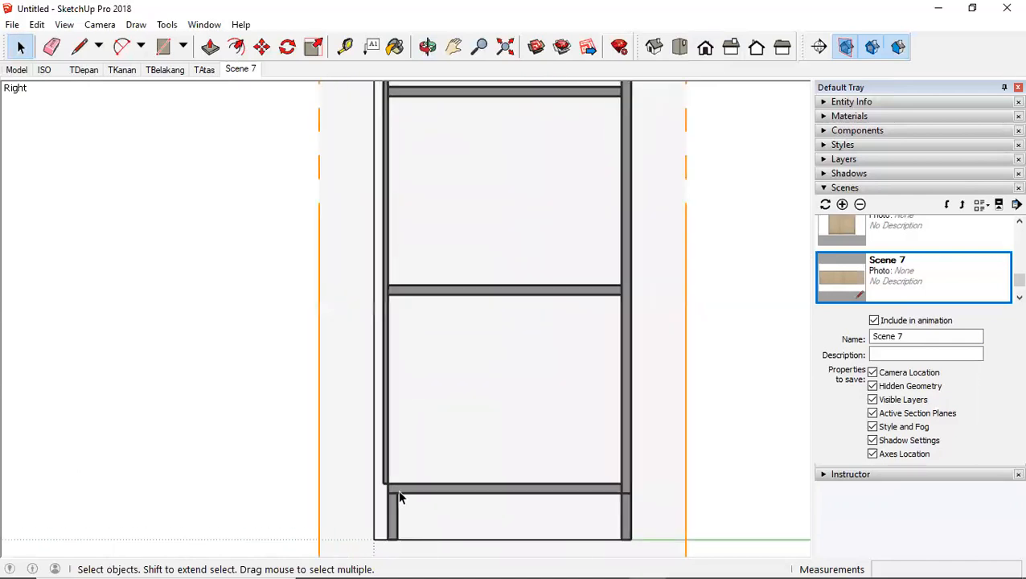
{"action": "mouse_move", "coordinate": [378, 465]}
{"action": "middle_mouse_down"}
{"action": "mouse_move", "coordinate": [423, 458]}
{"action": "mouse_move", "coordinate": [447, 466]}
{"action": "mouse_move", "coordinate": [373, 458]}
{"action": "middle_mouse_up"}
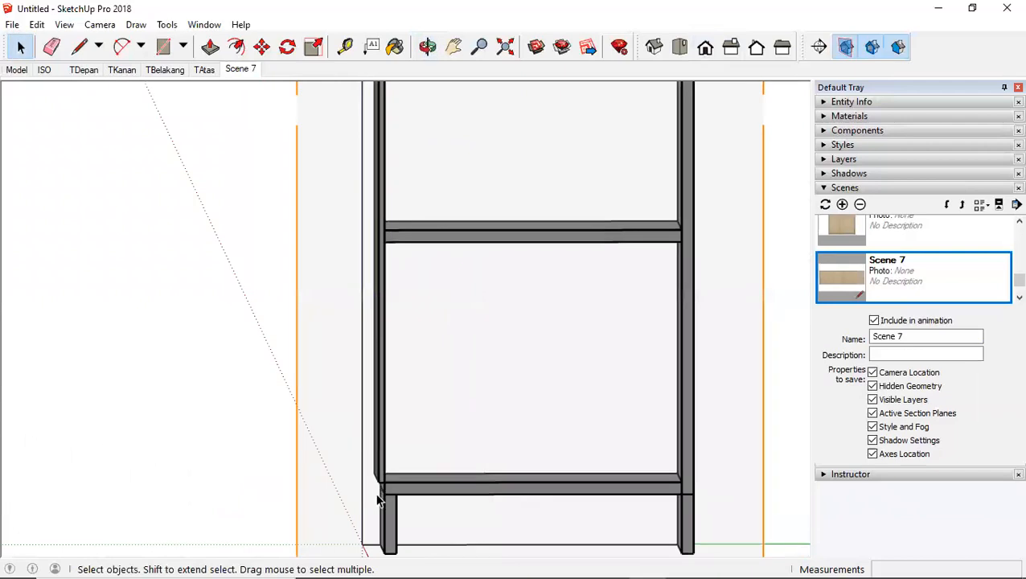
{"action": "middle_click_drag", "start_coordinate": [473, 488], "coordinate": [430, 476]}
{"action": "middle_click_drag", "start_coordinate": [438, 524], "coordinate": [369, 229]}
{"action": "scroll", "coordinate": [359, 225], "scroll_direction": "down", "scroll_amount": 2}
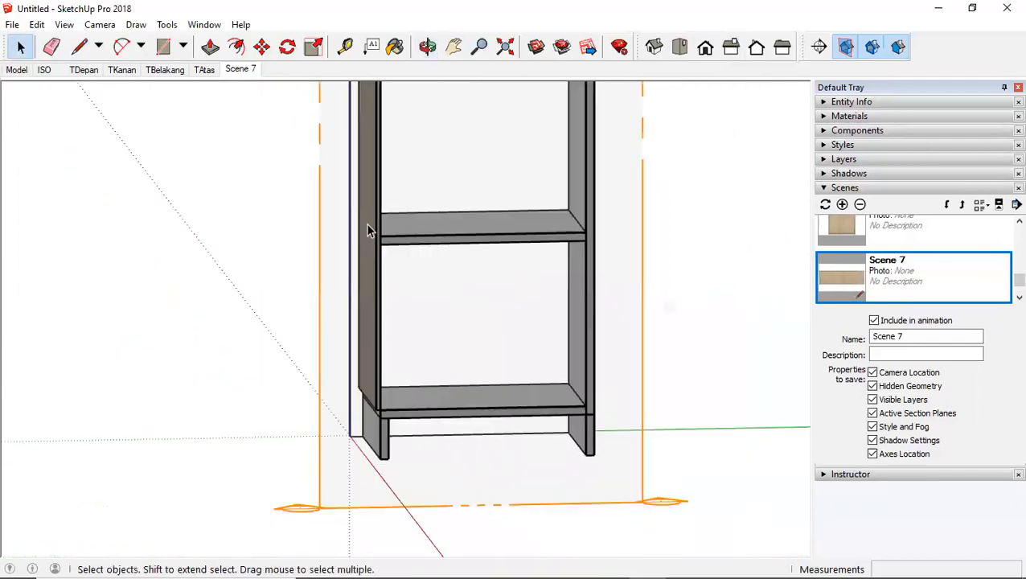
{"action": "scroll", "coordinate": [386, 269], "scroll_direction": "down", "scroll_amount": 2}
{"action": "middle_click_drag", "start_coordinate": [405, 270], "coordinate": [432, 330]}
{"action": "middle_click_drag", "start_coordinate": [419, 291], "coordinate": [390, 319]}
Step: Move the door panel 0.01 m inward, aligning its lower front corner with the bottom shelf's front corner
{"action": "scroll", "coordinate": [348, 426], "scroll_direction": "up", "scroll_amount": 3}
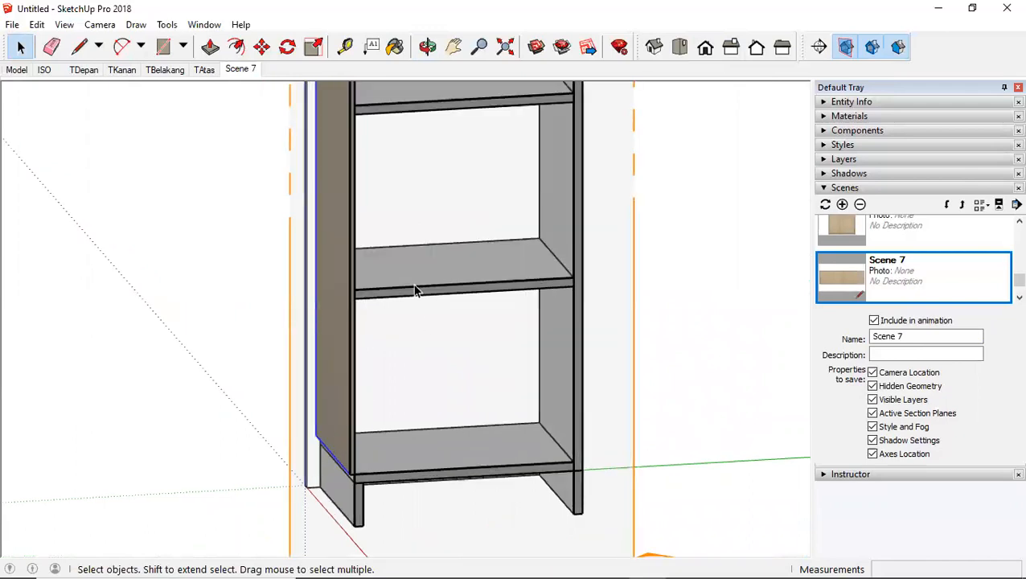
{"action": "scroll", "coordinate": [414, 291], "scroll_direction": "down", "scroll_amount": 3}
{"action": "scroll", "coordinate": [359, 424], "scroll_direction": "up", "scroll_amount": 6}
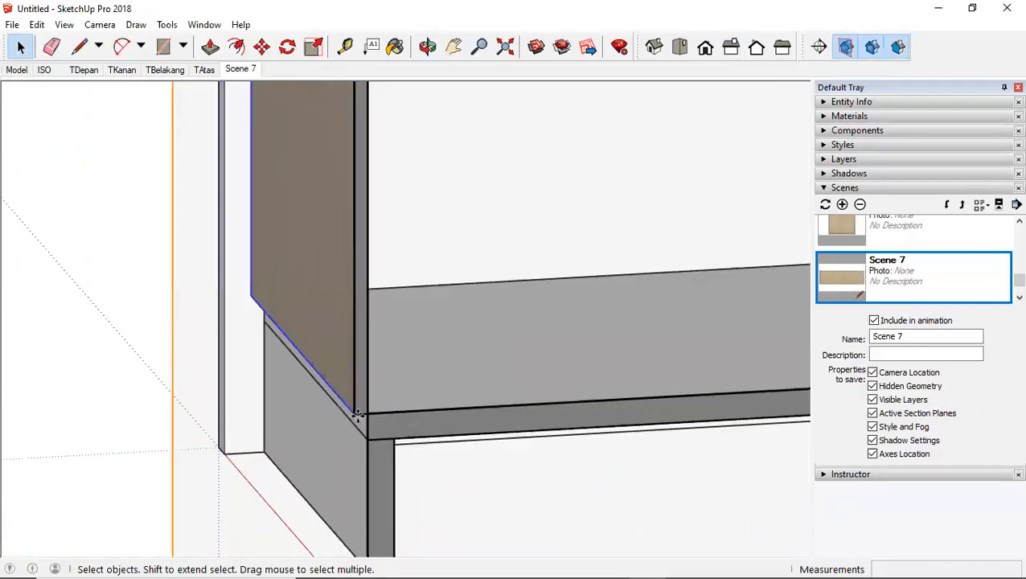
{"action": "key", "text": "m"}
{"action": "left_click", "coordinate": [353, 413]}
{"action": "left_click", "coordinate": [367, 412]}
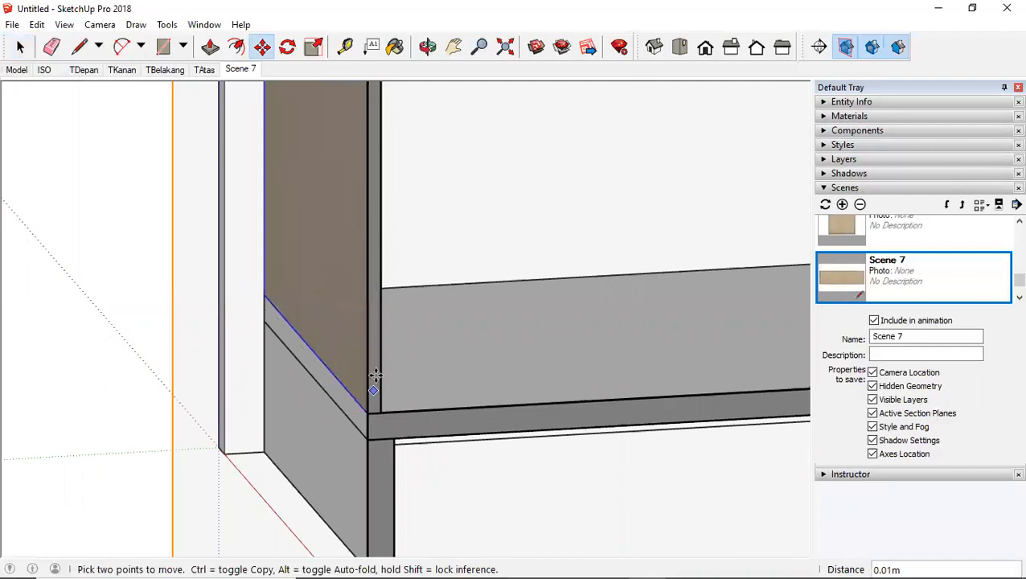
{"action": "scroll", "coordinate": [383, 330], "scroll_direction": "down", "scroll_amount": 6}
{"action": "middle_click_drag", "start_coordinate": [394, 296], "coordinate": [385, 364], "text": "shift"}
{"action": "key", "text": "space"}
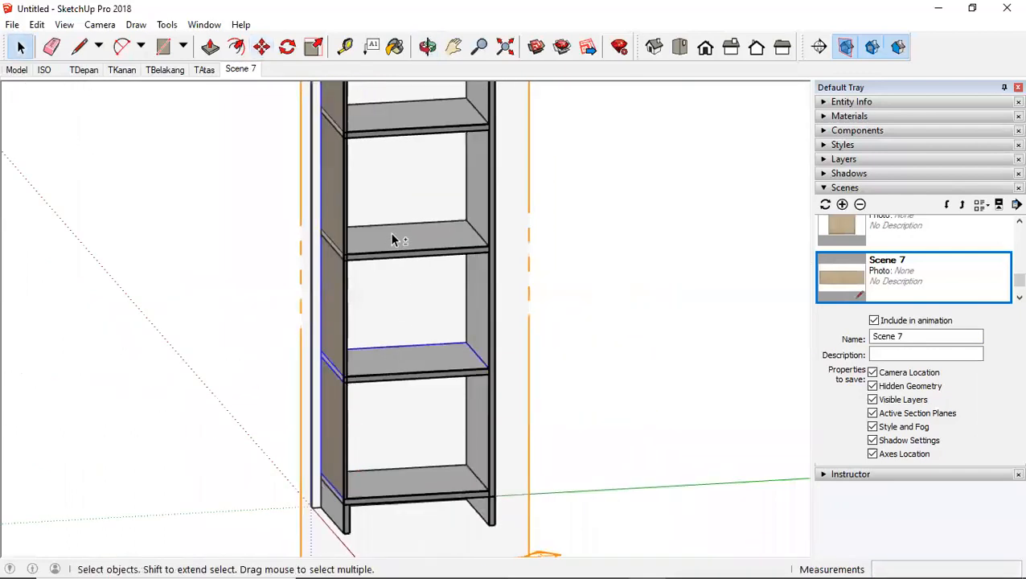
Step: Try to shorten a middle shelf's depth at the door panel with Scale
{"action": "middle_click_drag", "start_coordinate": [400, 148], "coordinate": [408, 274], "text": "shift"}
{"action": "middle_click_drag", "start_coordinate": [366, 228], "coordinate": [352, 244]}
{"action": "key", "text": "s"}
{"action": "middle_click_drag", "start_coordinate": [316, 349], "coordinate": [362, 316], "text": "shift"}
{"action": "left_click", "coordinate": [374, 318]}
{"action": "left_click", "coordinate": [382, 317]}
{"action": "key", "text": "space"}
Step: Scale the three middle shelves together in depth so their front edges end at the door panel's inner face
{"action": "left_click", "coordinate": [412, 307]}
{"action": "middle_click_drag", "start_coordinate": [362, 233], "coordinate": [445, 243]}
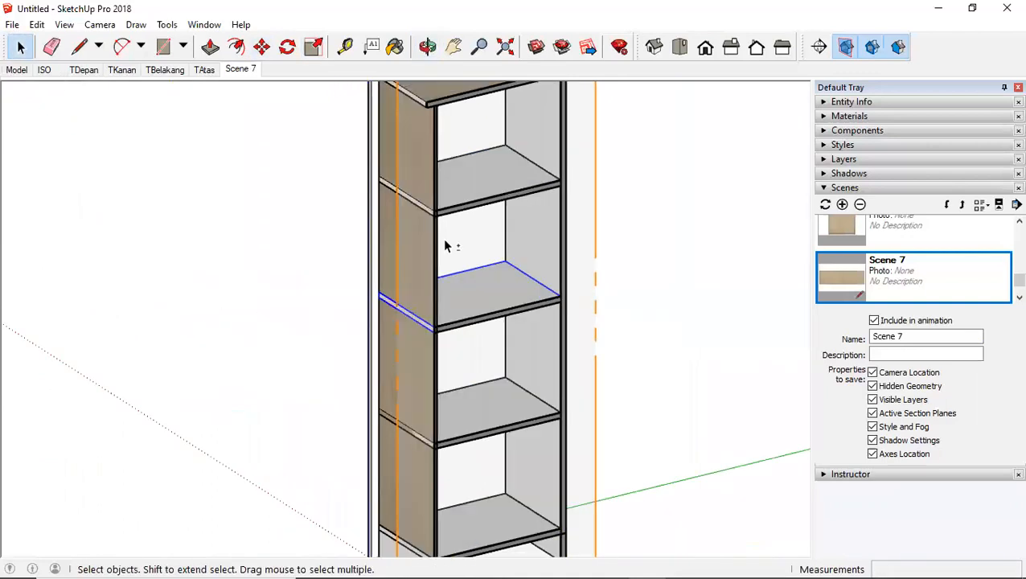
{"action": "key", "text": "s"}
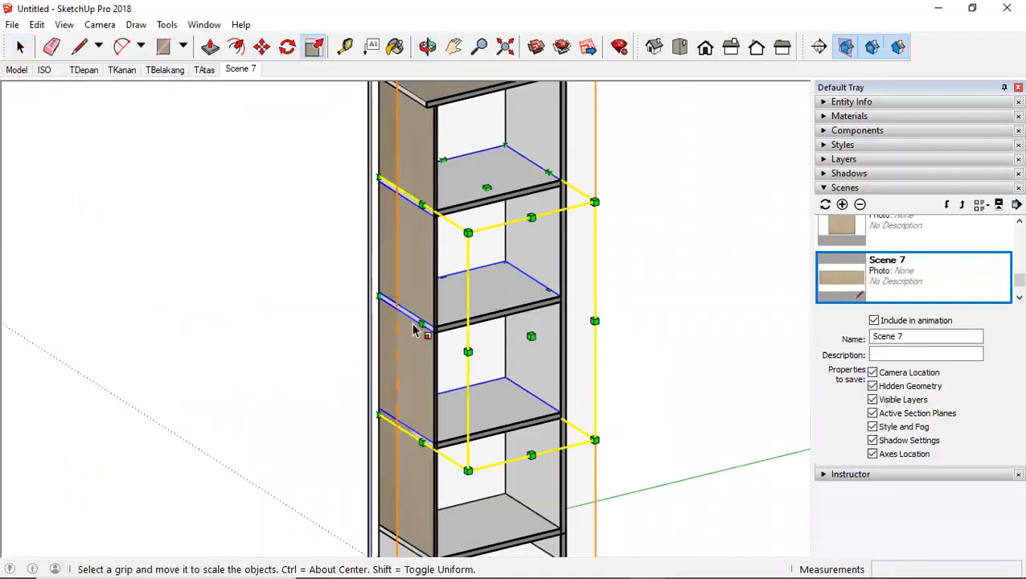
{"action": "left_click", "coordinate": [420, 323]}
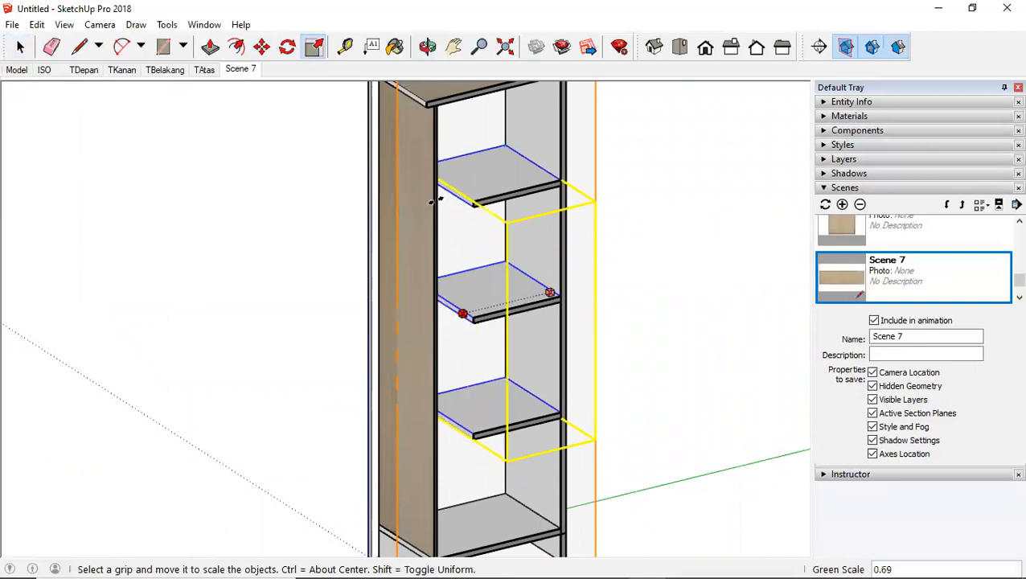
{"action": "left_click", "coordinate": [434, 104]}
{"action": "scroll", "coordinate": [441, 126], "scroll_direction": "up", "scroll_amount": 2}
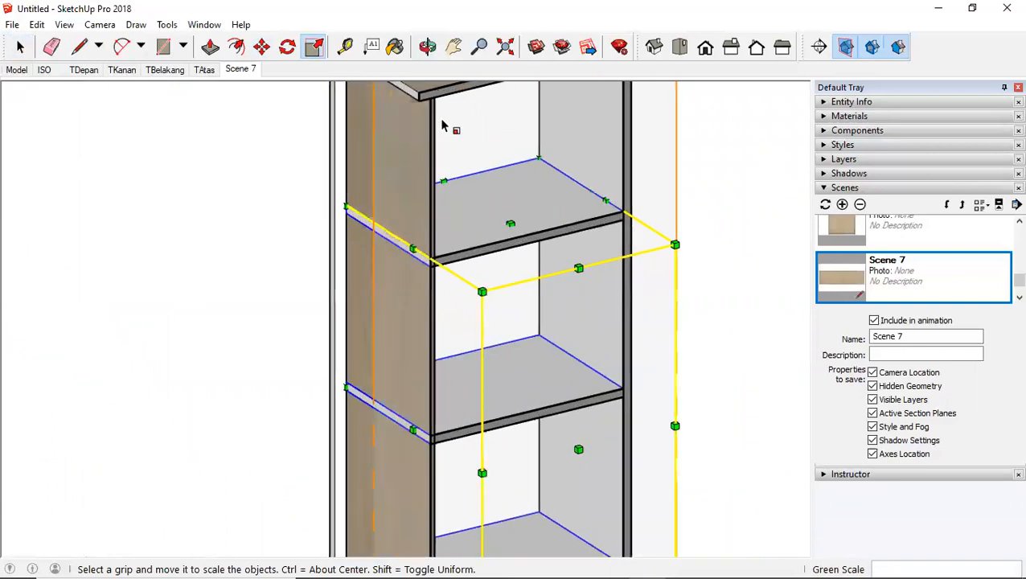
{"action": "left_click", "coordinate": [411, 426]}
{"action": "key", "text": "space"}
{"action": "scroll", "coordinate": [404, 259], "scroll_direction": "down", "scroll_amount": 3}
{"action": "key", "text": "s"}
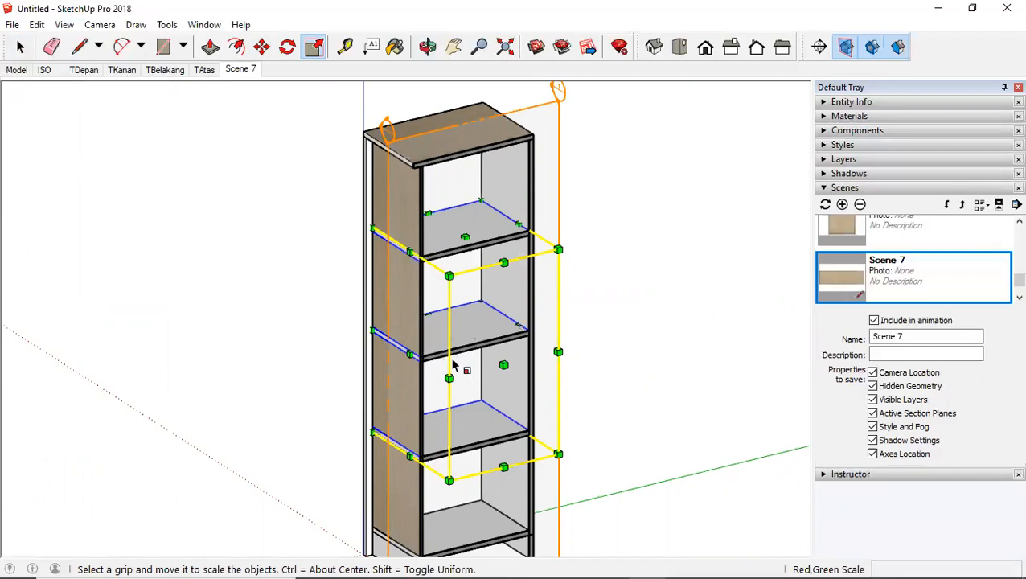
{"action": "left_click", "coordinate": [409, 354]}
{"action": "scroll", "coordinate": [414, 234], "scroll_direction": "up", "scroll_amount": 2}
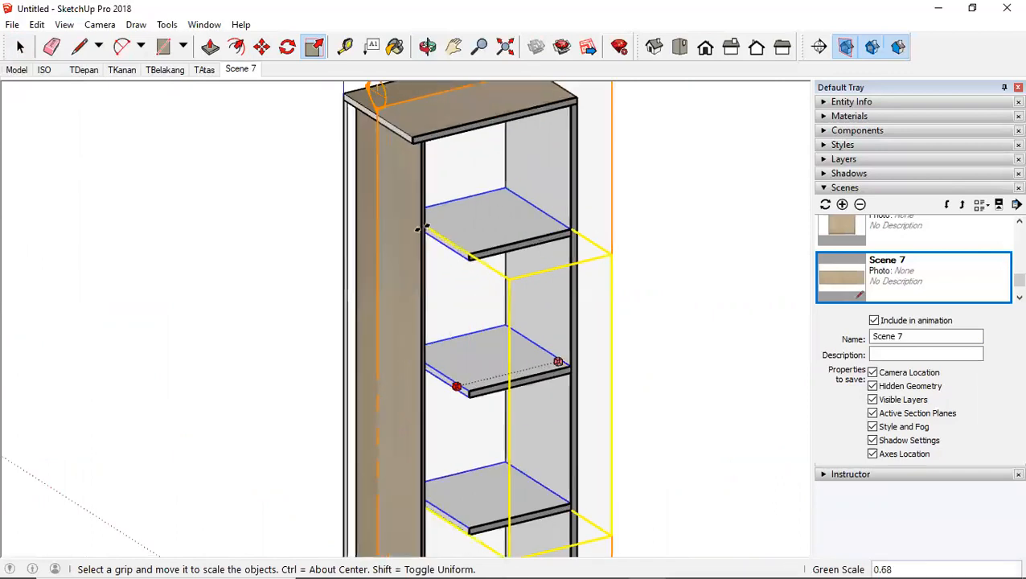
{"action": "left_click", "coordinate": [423, 143]}
{"action": "key", "text": "space"}
{"action": "scroll", "coordinate": [520, 297], "scroll_direction": "down", "scroll_amount": 1}
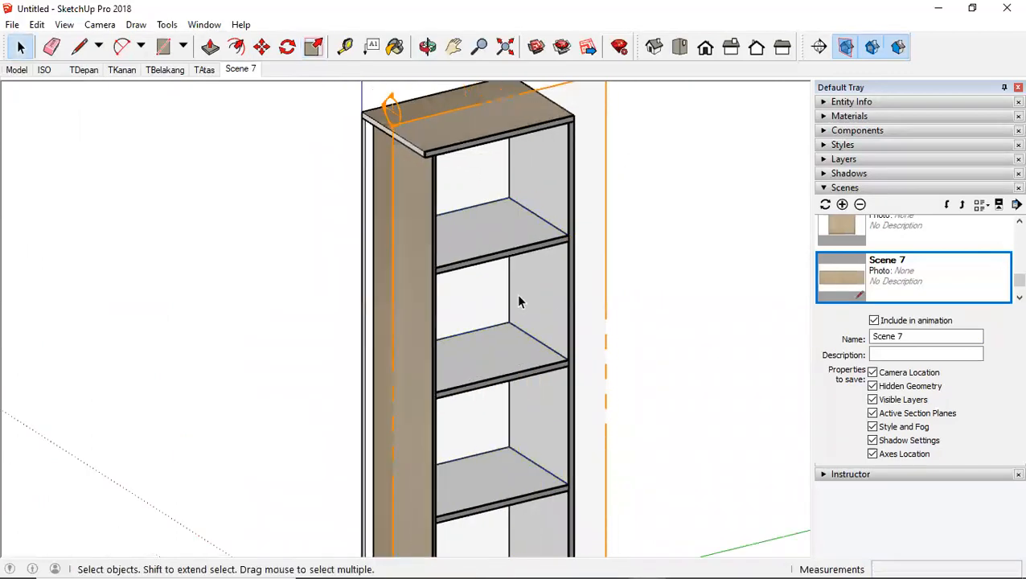
Step: Show the section cut from the right side and hide its section plane
{"action": "middle_click_drag", "start_coordinate": [519, 302], "coordinate": [595, 233]}
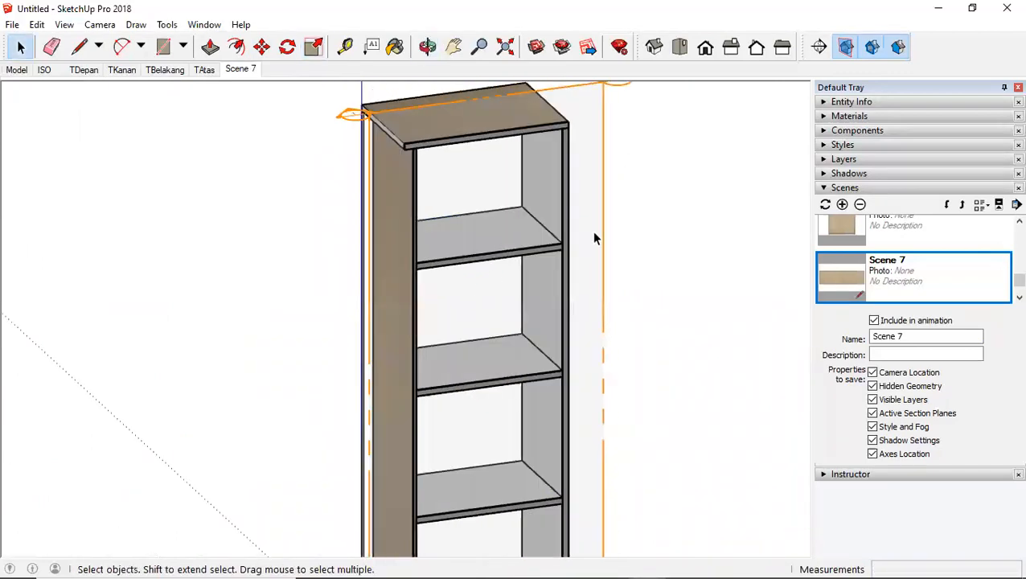
{"action": "left_click", "coordinate": [733, 49]}
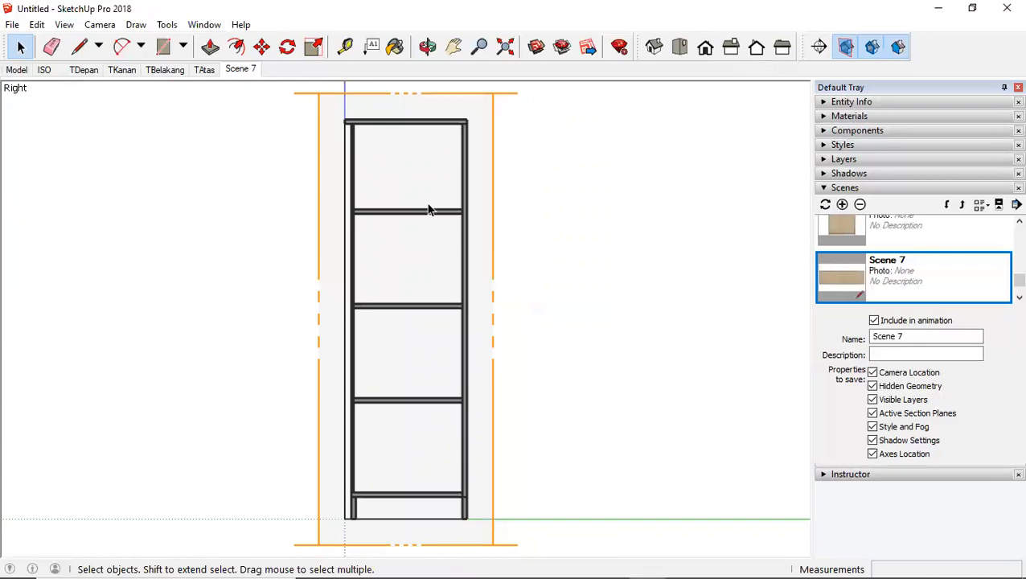
{"action": "left_click", "coordinate": [466, 95]}
{"action": "right_click", "coordinate": [468, 96]}
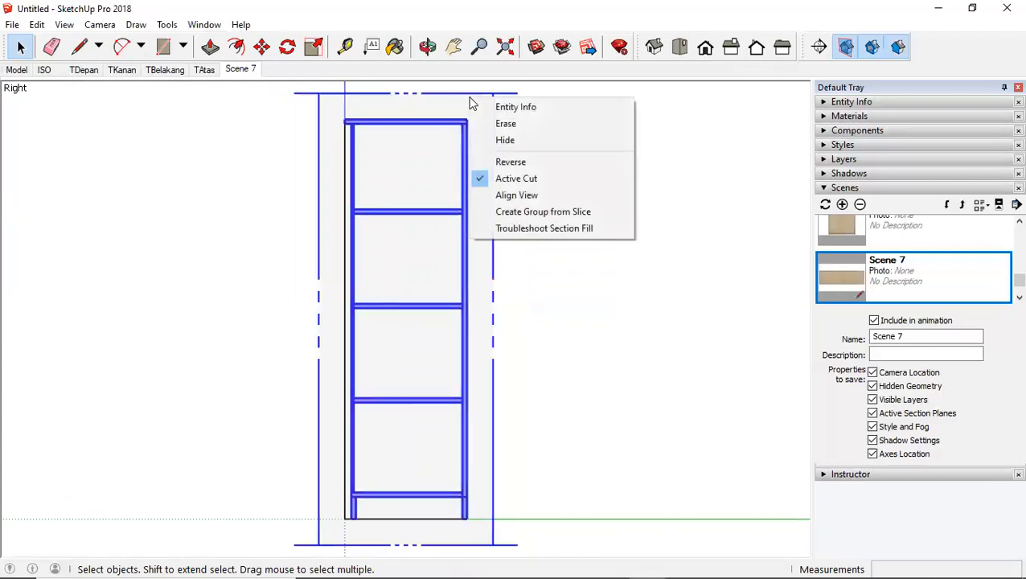
{"action": "left_click", "coordinate": [498, 142]}
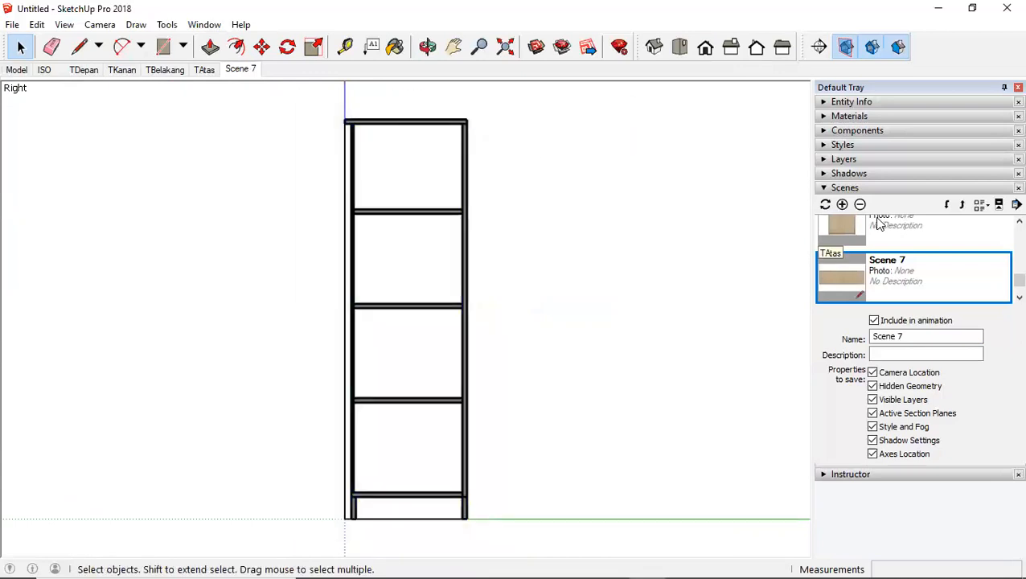
Step: Update Scene 7 with the right-side section view, saving the style changes as a new style, and rename it POT AA
{"action": "right_click", "coordinate": [855, 277]}
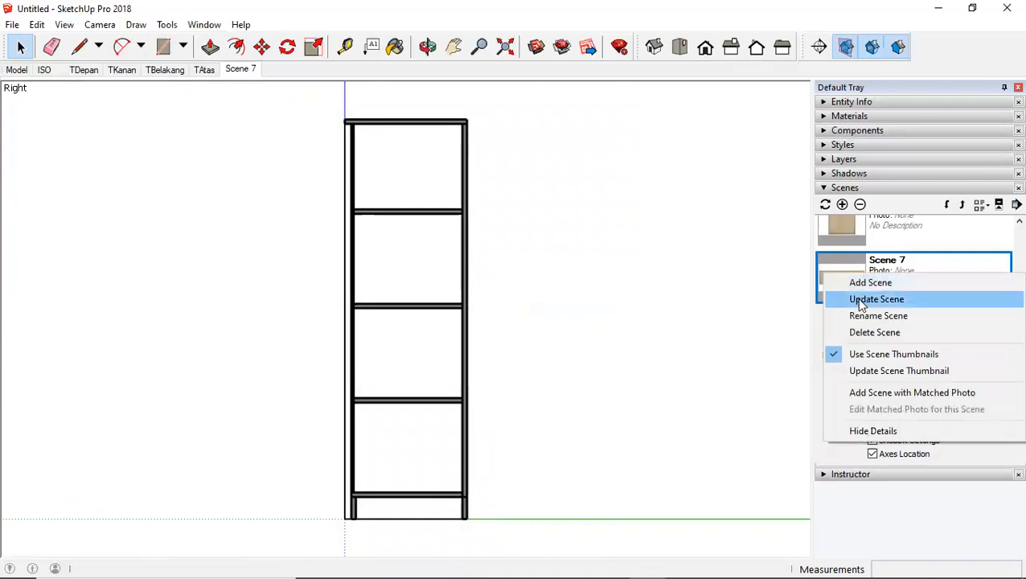
{"action": "left_click", "coordinate": [861, 300]}
{"action": "left_click", "coordinate": [477, 361]}
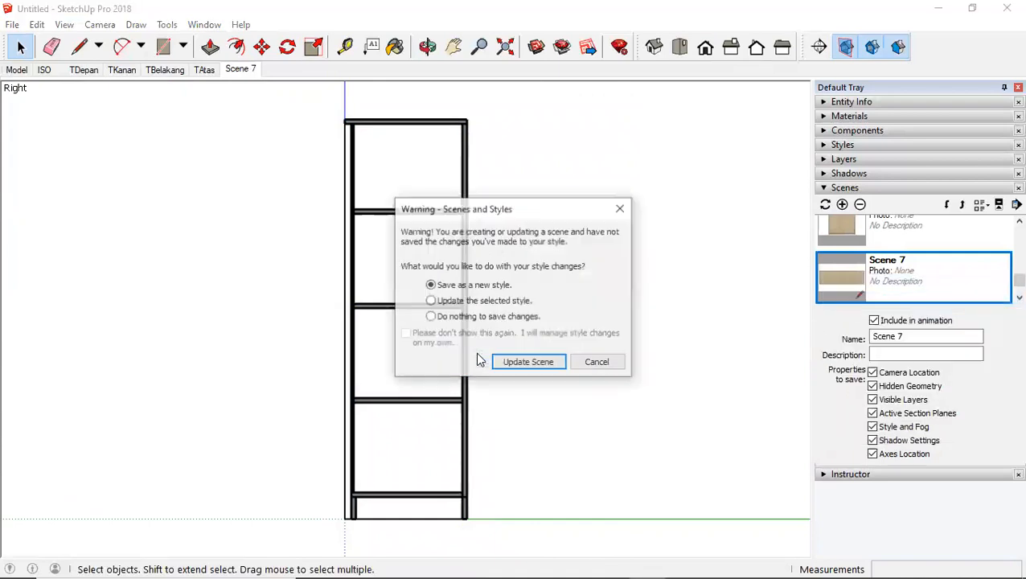
{"action": "left_click", "coordinate": [518, 366]}
{"action": "middle_click_drag", "start_coordinate": [478, 332], "coordinate": [865, 190]}
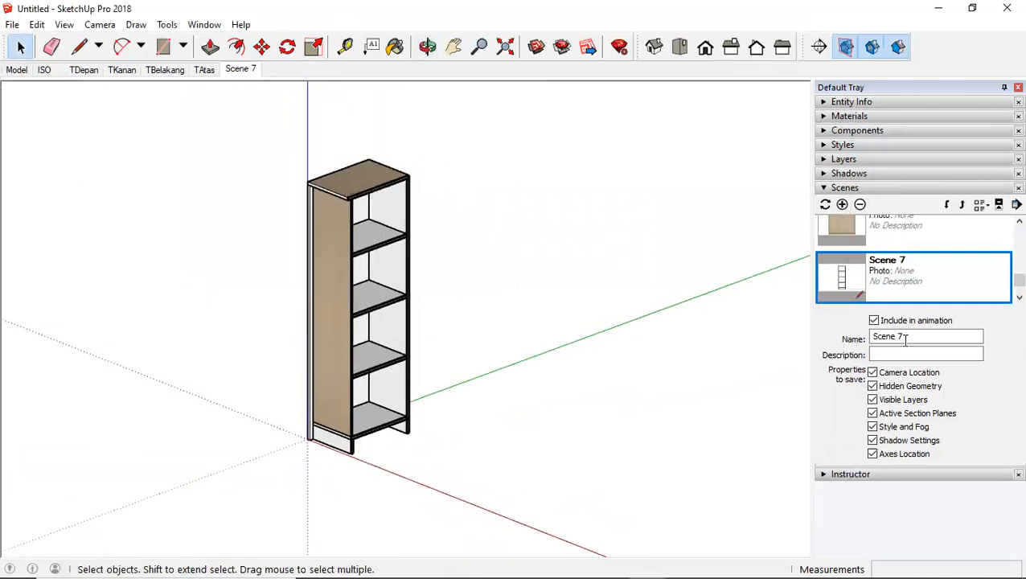
{"action": "left_click_drag", "start_coordinate": [905, 336], "coordinate": [827, 333]}
{"action": "type", "text": "POT AA"}
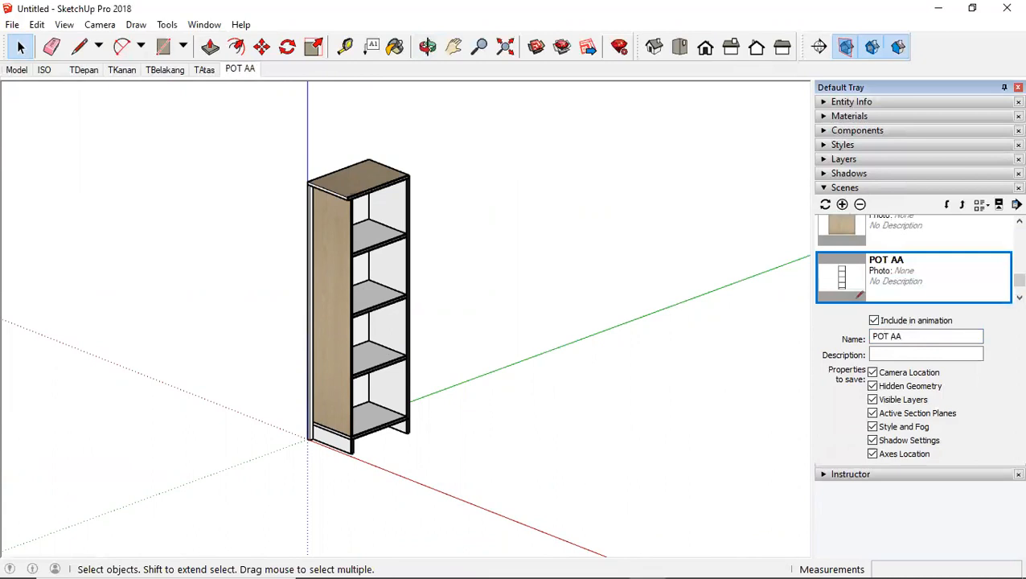
Step: Add a new scene after POT AA and turn off the display of section planes and section cuts
{"action": "left_click", "coordinate": [842, 205]}
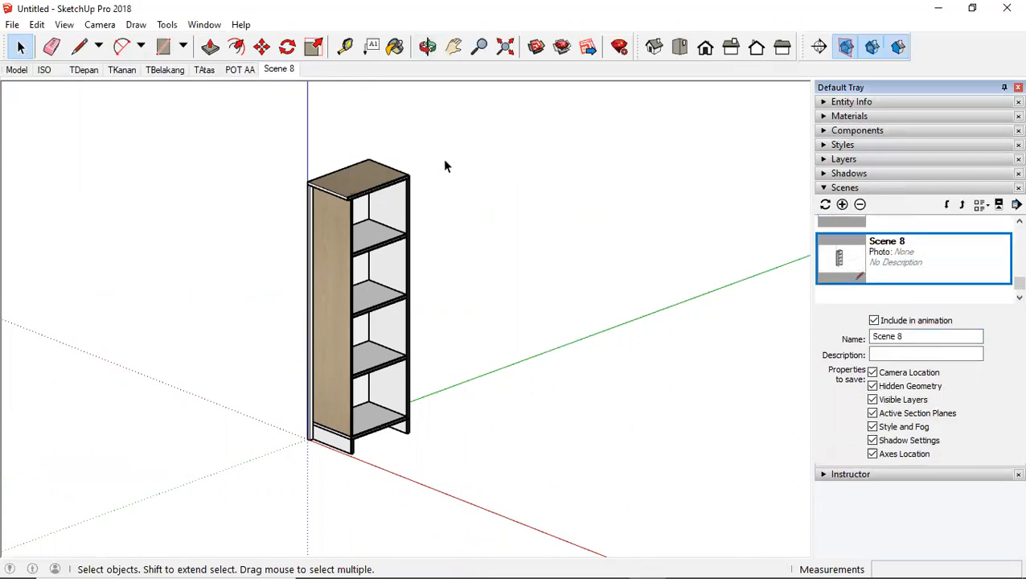
{"action": "left_click", "coordinate": [848, 46]}
{"action": "left_click", "coordinate": [873, 47]}
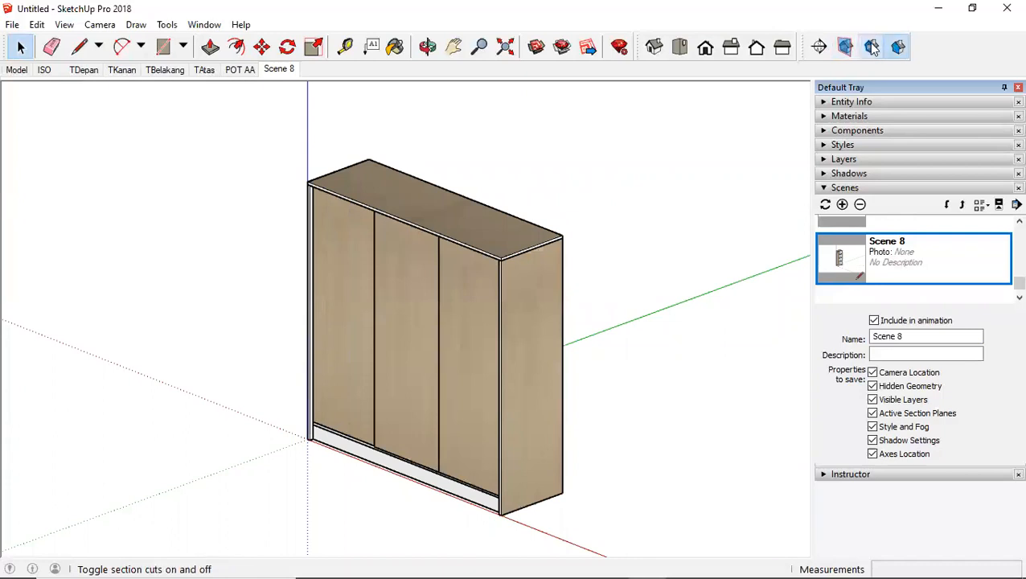
{"action": "left_click", "coordinate": [872, 49]}
{"action": "left_click", "coordinate": [872, 48]}
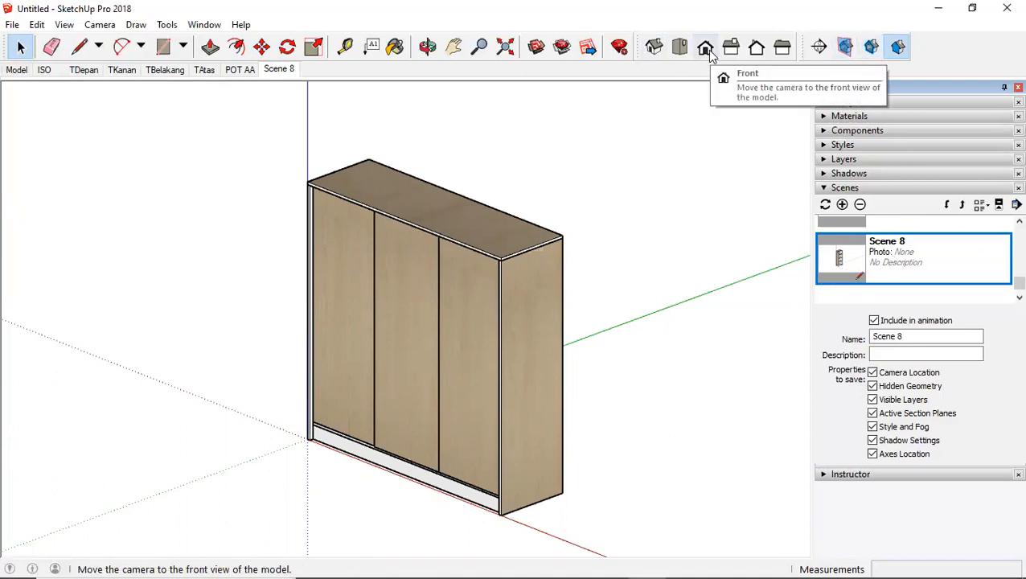
Step: Place a section plane named POT BB on the wardrobe's right side face
{"action": "left_click", "coordinate": [731, 50]}
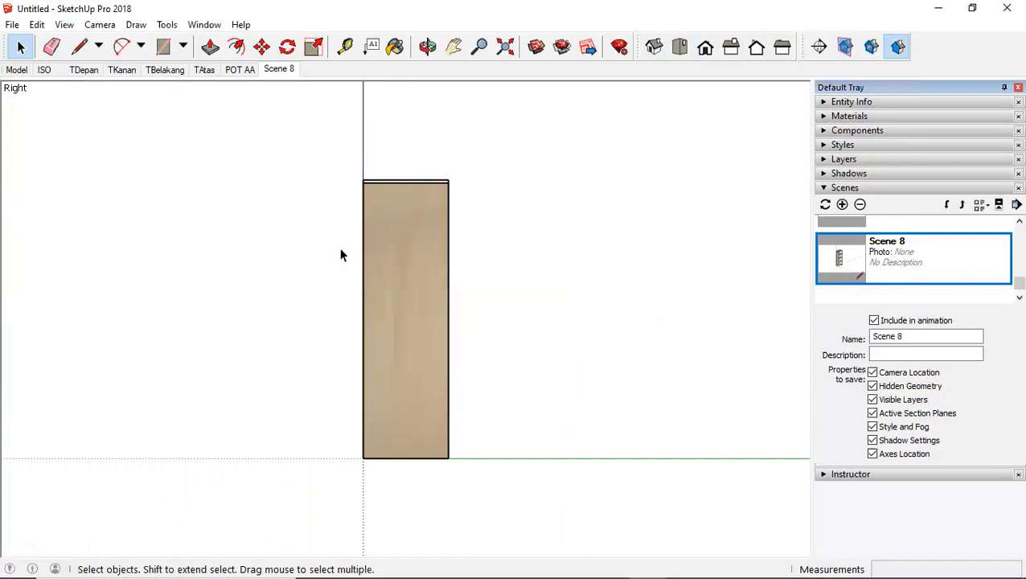
{"action": "middle_click_drag", "start_coordinate": [341, 256], "coordinate": [429, 305]}
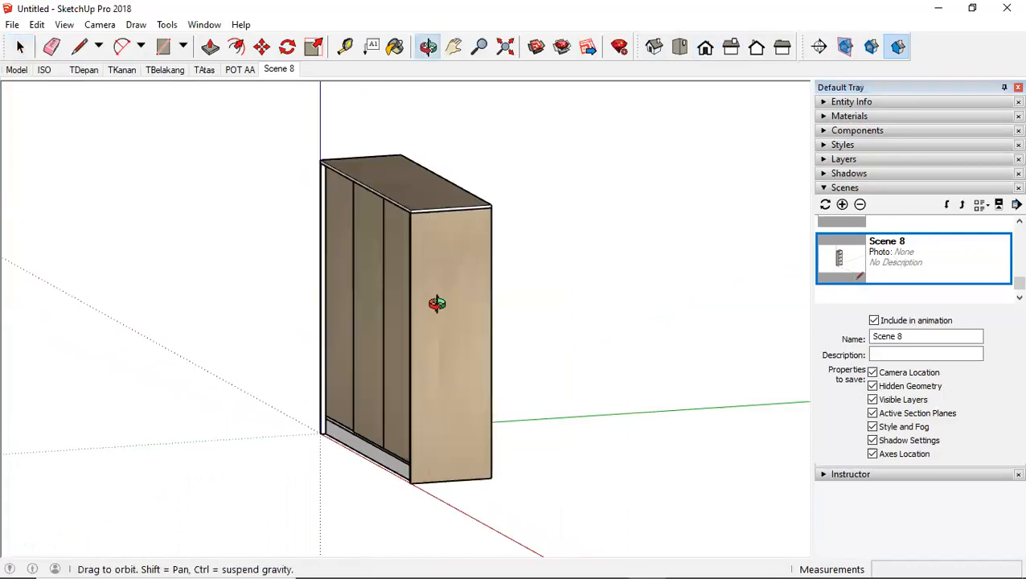
{"action": "left_click", "coordinate": [819, 48]}
{"action": "left_click", "coordinate": [481, 277]}
{"action": "type", "text": "POT"}
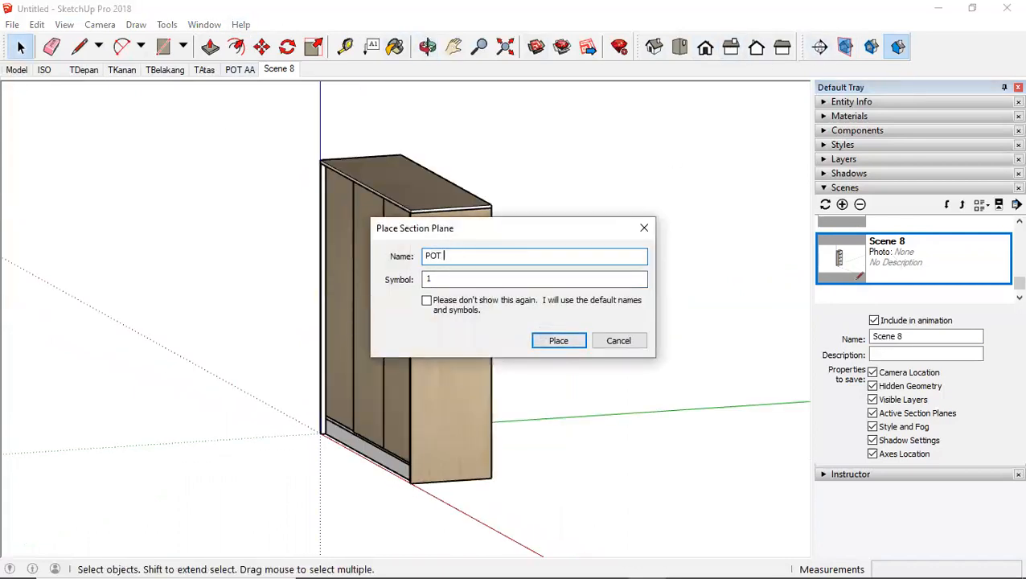
{"action": "type", "text": " BB"}
{"action": "left_click", "coordinate": [547, 339]}
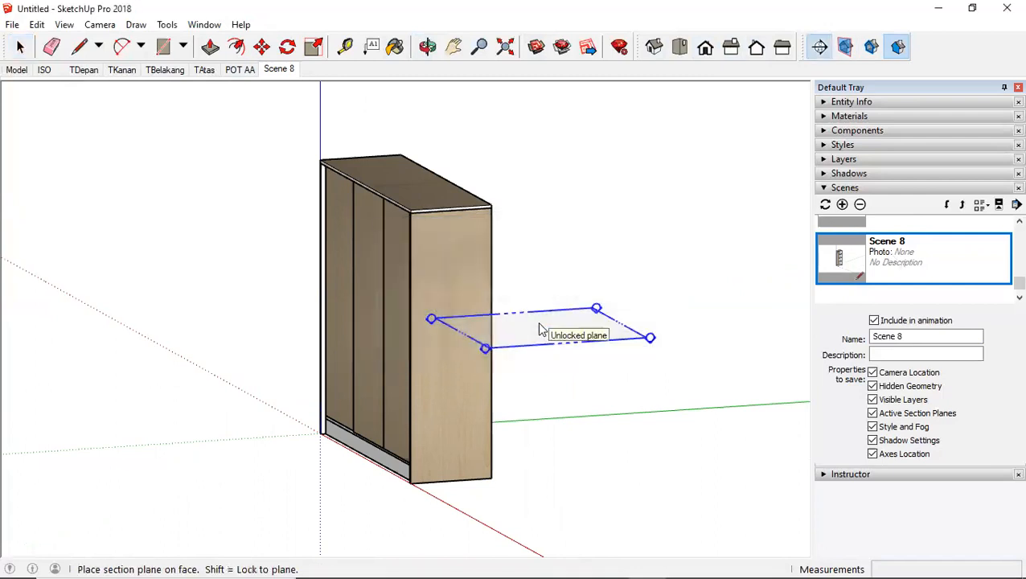
{"action": "left_click", "coordinate": [449, 269]}
Step: Move the POT BB section plane into the wardrobe to cut through the compartment with the hanging rod
{"action": "left_click", "coordinate": [498, 454]}
{"action": "key", "text": "m"}
{"action": "left_click", "coordinate": [498, 455]}
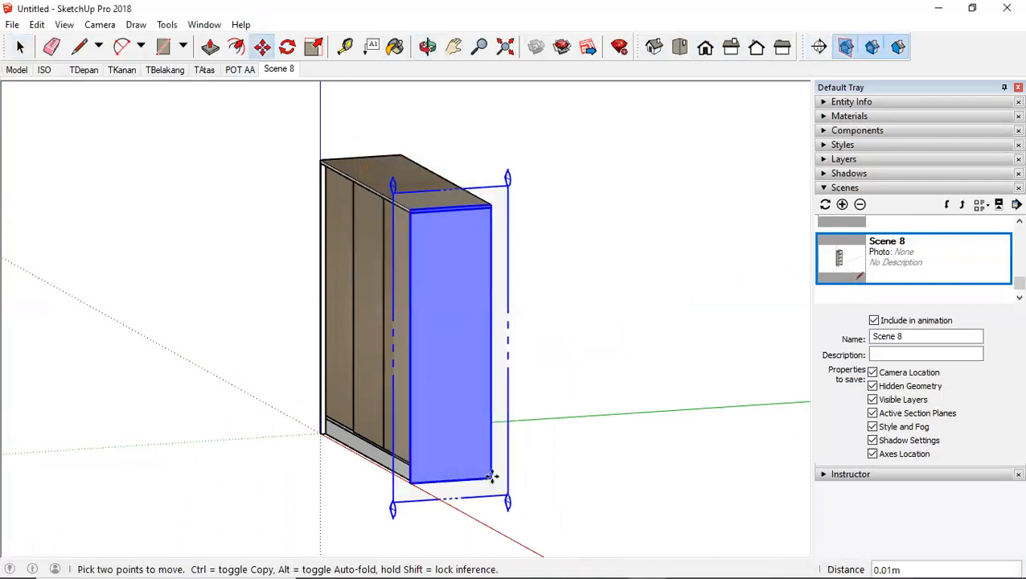
{"action": "left_click", "coordinate": [465, 461]}
{"action": "key", "text": "space"}
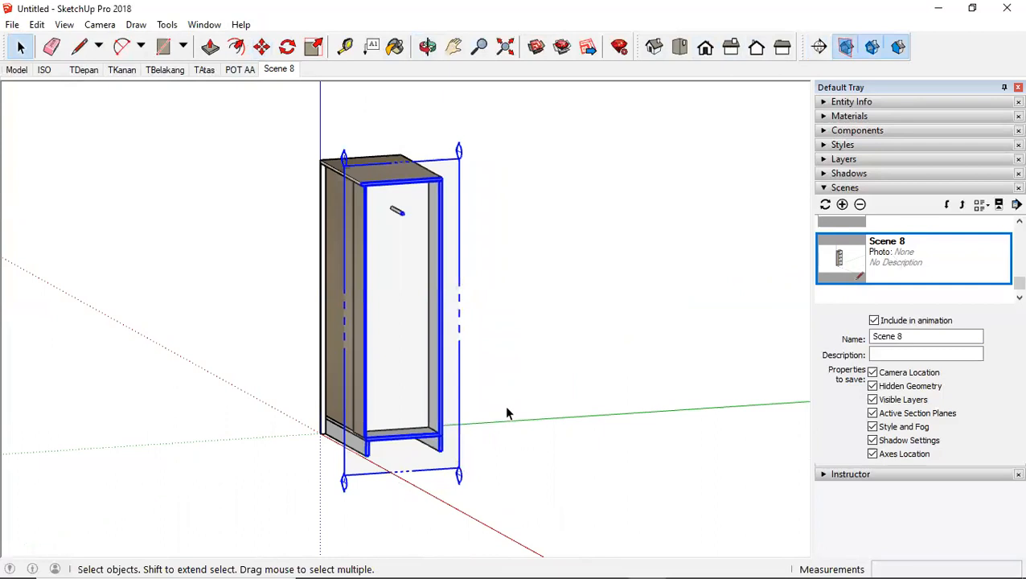
{"action": "left_click", "coordinate": [509, 412]}
{"action": "scroll", "coordinate": [455, 255], "scroll_direction": "up", "scroll_amount": 1}
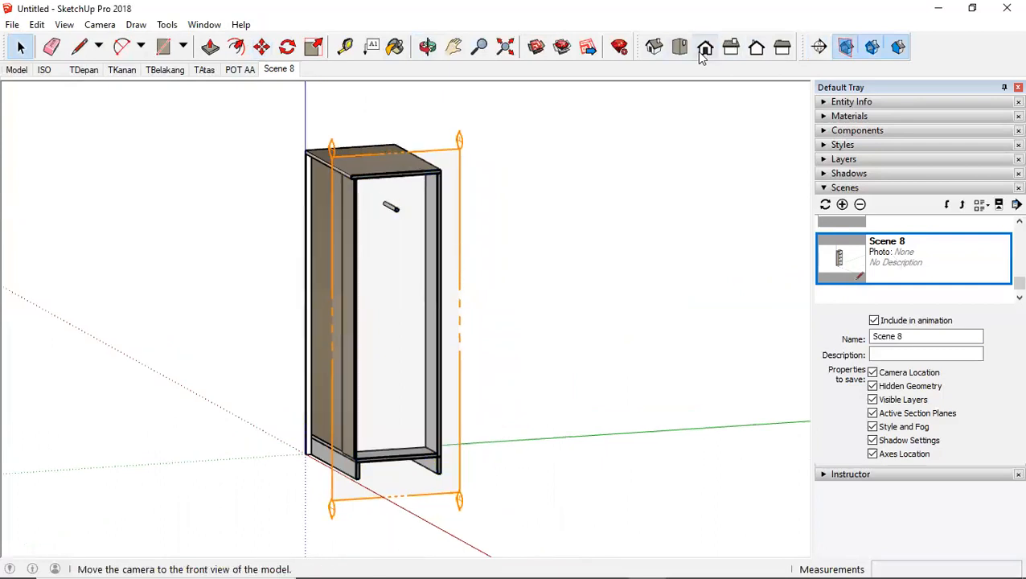
Step: Show the hanging compartment's section from the right side, fitted to the window, and hide the POT BB section plane
{"action": "left_click", "coordinate": [728, 49]}
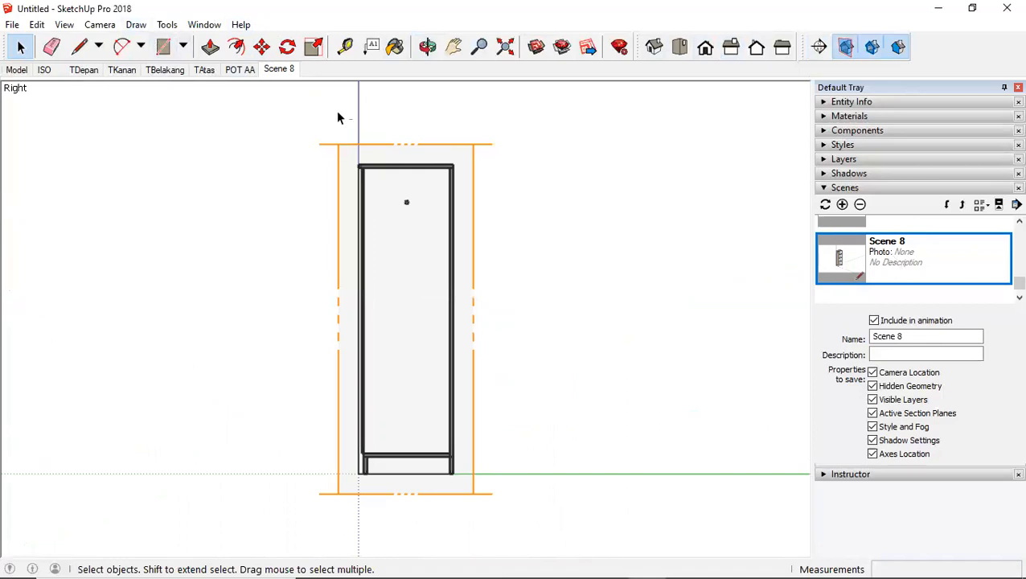
{"action": "key", "text": "shift+z"}
{"action": "left_click", "coordinate": [478, 102]}
{"action": "right_click", "coordinate": [480, 104]}
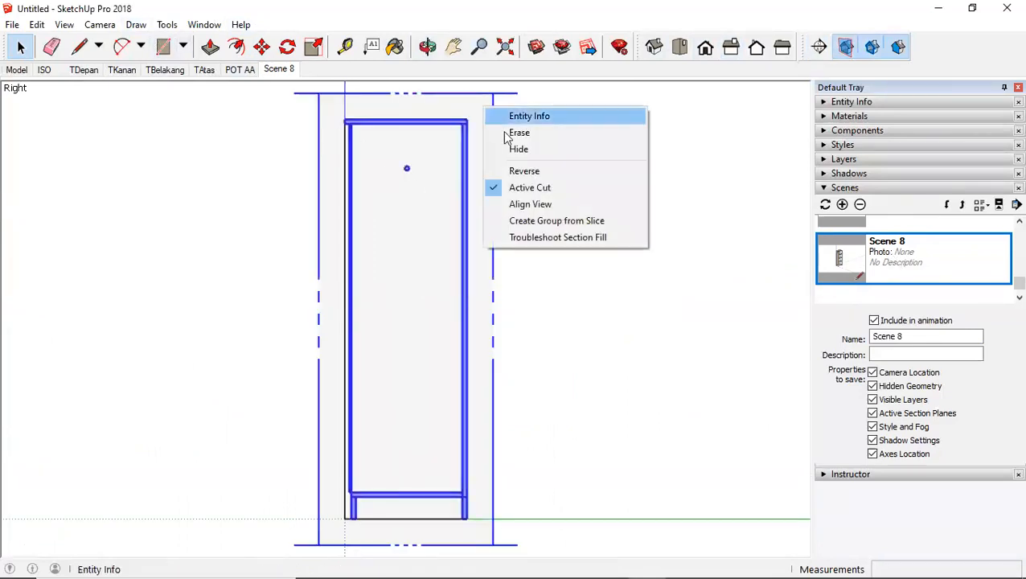
{"action": "left_click", "coordinate": [519, 150]}
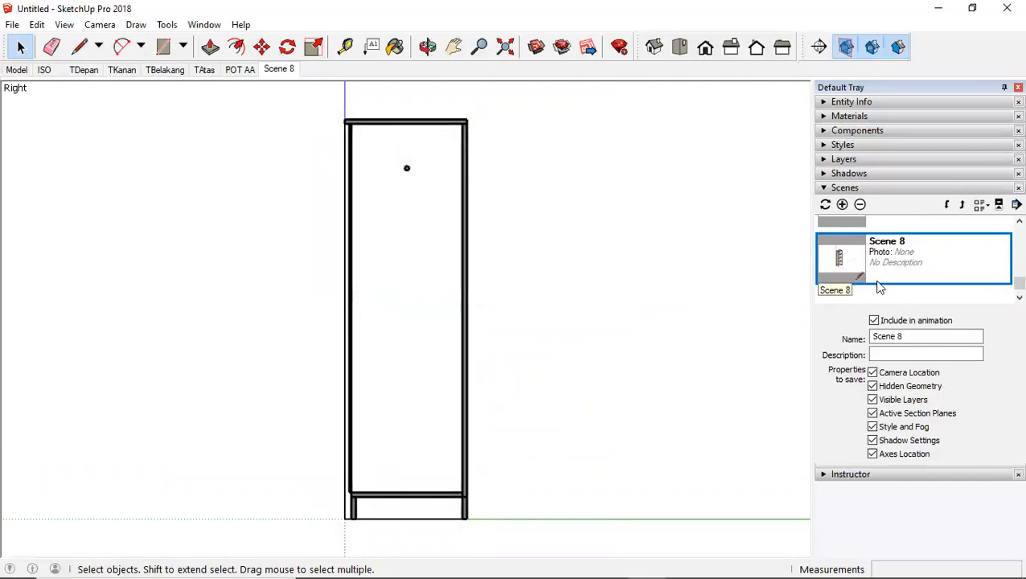
Step: Rename Scene 8 as POT BB and update all its properties with the current section view
{"action": "left_click_drag", "start_coordinate": [904, 336], "coordinate": [842, 344]}
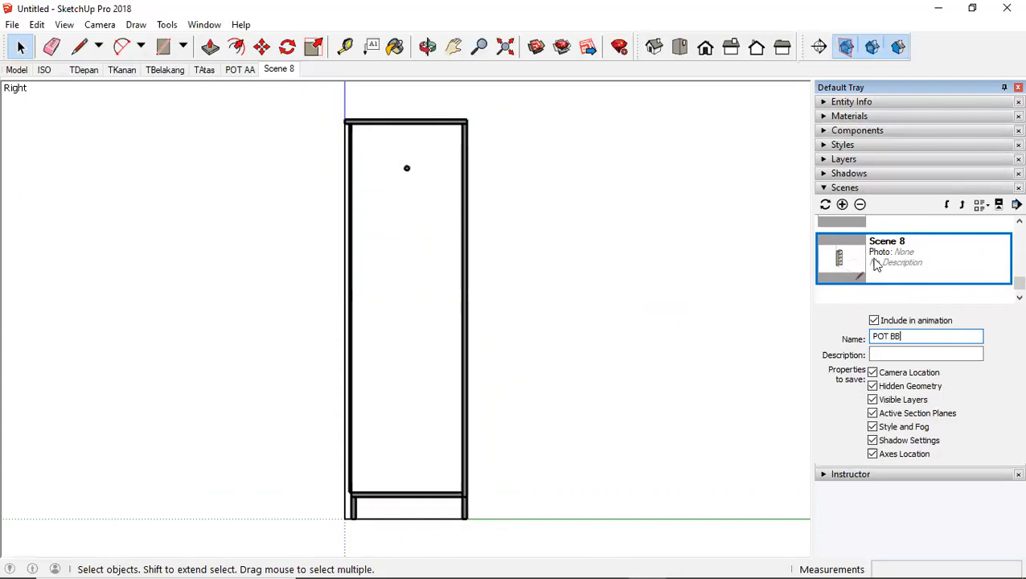
{"action": "right_click", "coordinate": [831, 259]}
{"action": "left_click", "coordinate": [858, 284]}
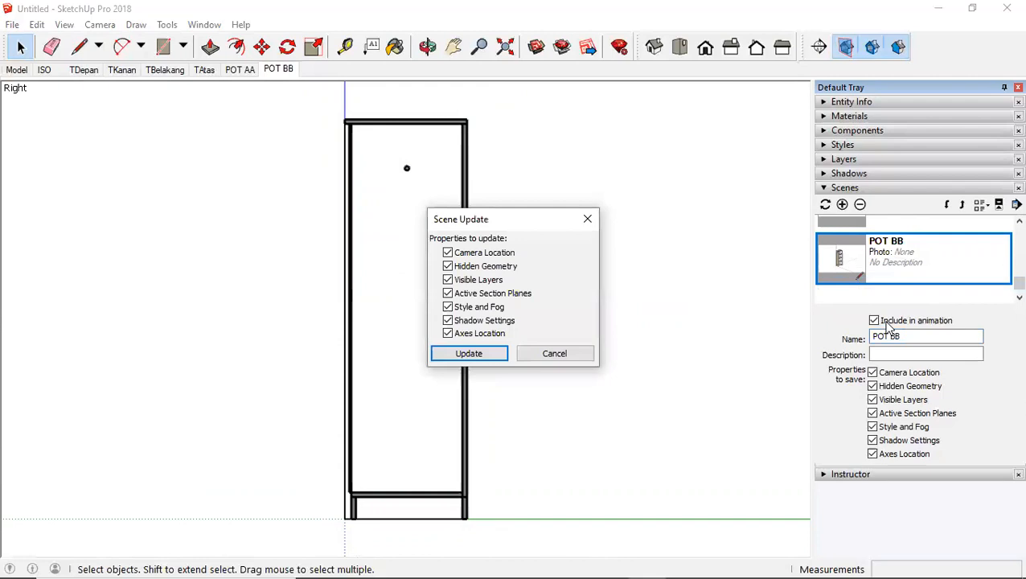
{"action": "left_click", "coordinate": [492, 359]}
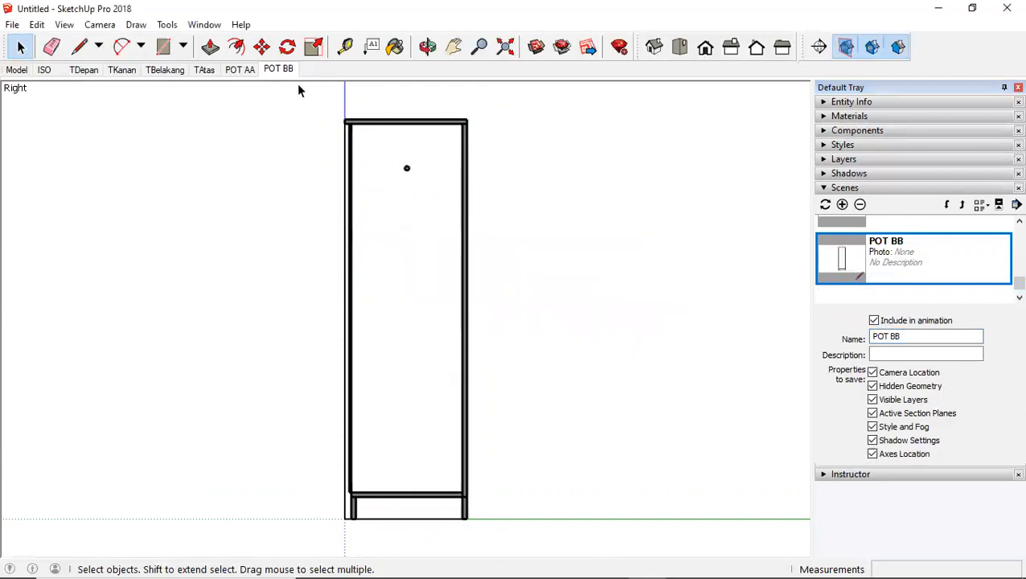
Step: Review the saved Model, ISO, TDepan, TKanan and TBelakang scenes in turn
{"action": "left_click", "coordinate": [15, 70]}
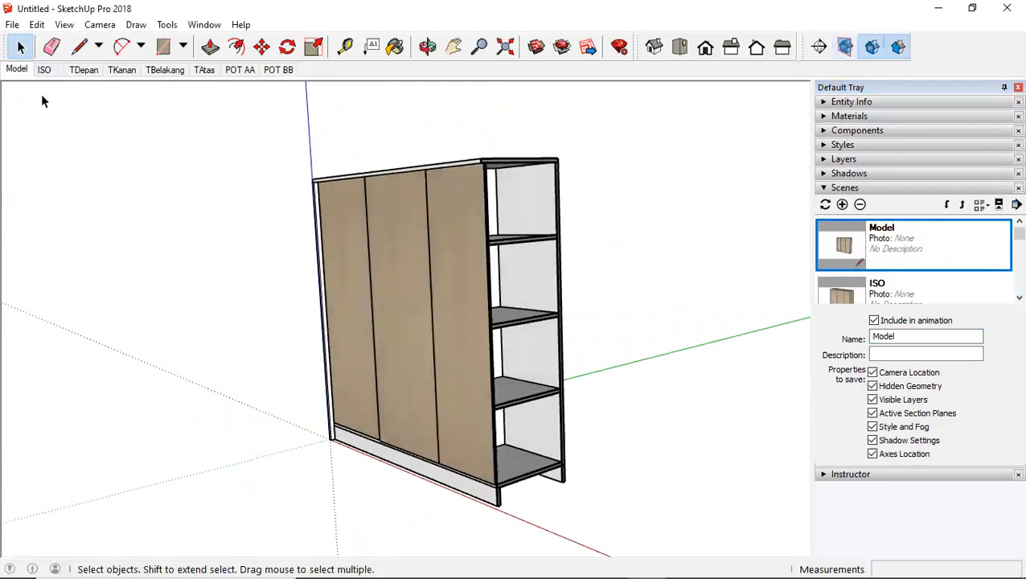
{"action": "left_click", "coordinate": [55, 72]}
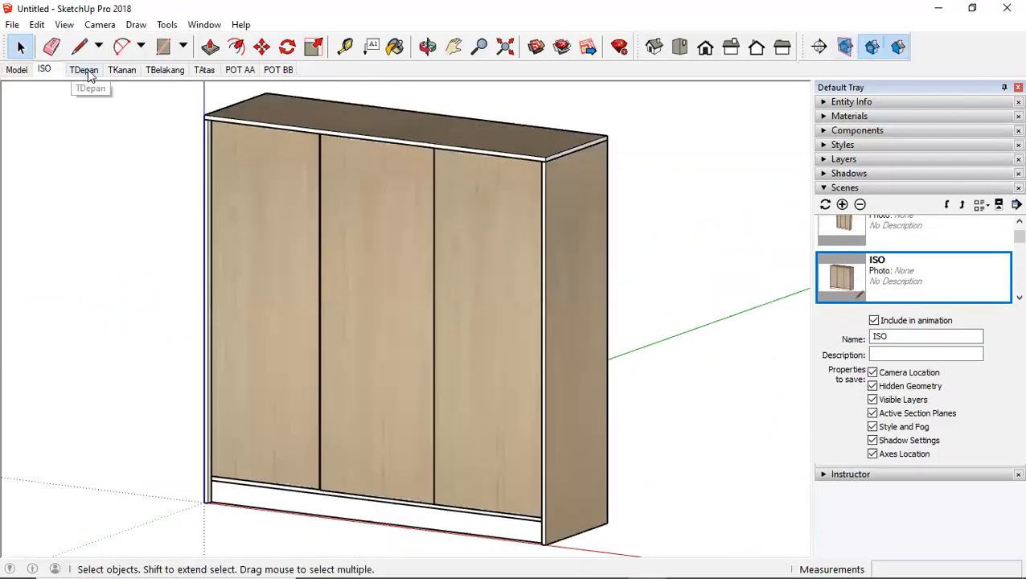
{"action": "left_click", "coordinate": [80, 71]}
{"action": "left_click", "coordinate": [131, 70]}
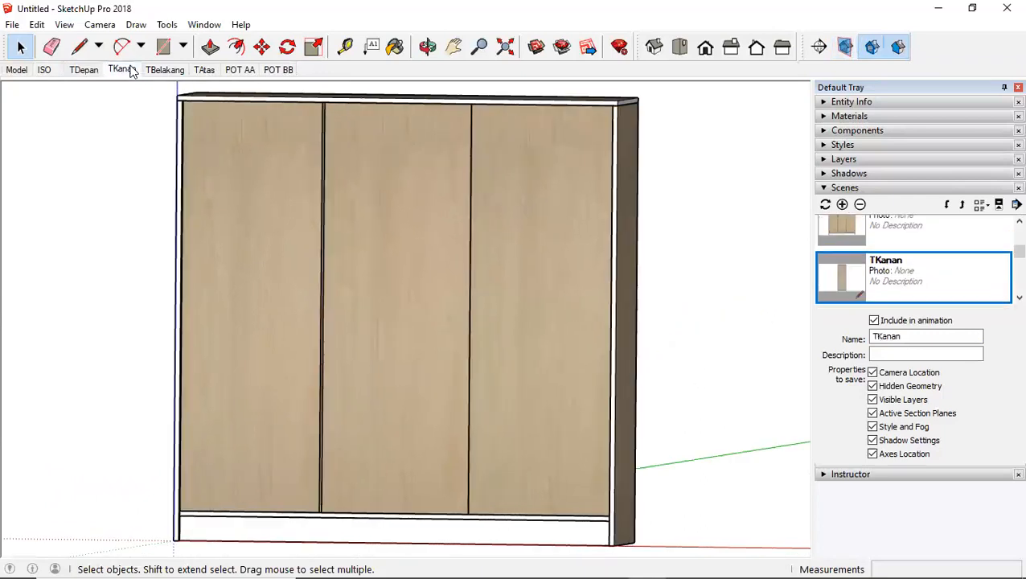
{"action": "left_click", "coordinate": [161, 72]}
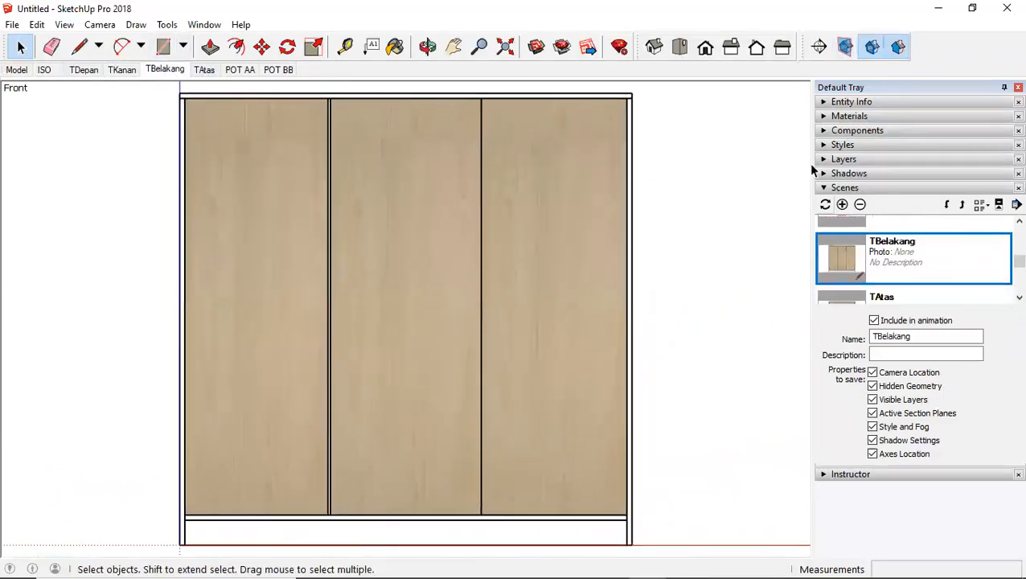
Step: Show the wardrobe from the back and update the TBelakang scene with this view
{"action": "left_click", "coordinate": [751, 53]}
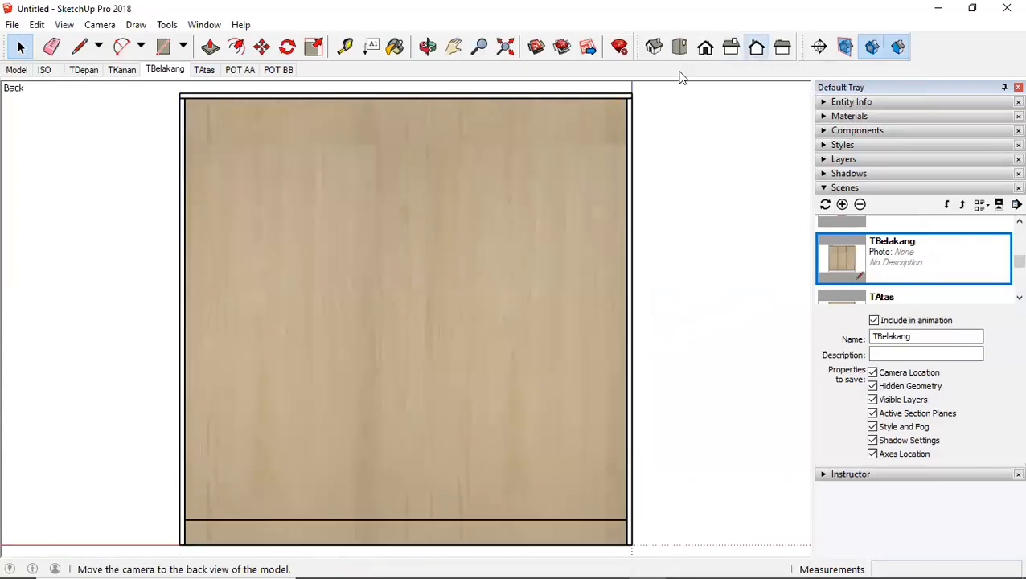
{"action": "right_click", "coordinate": [170, 70]}
{"action": "left_click", "coordinate": [192, 133]}
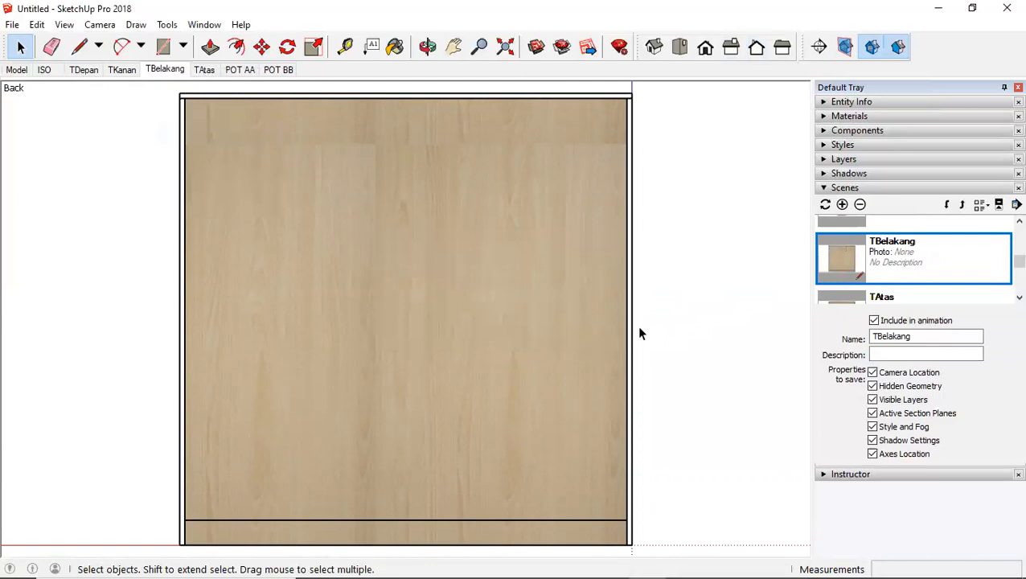
Step: Set the TAtas scene to the wardrobe's top view and update the scene
{"action": "left_click", "coordinate": [204, 70]}
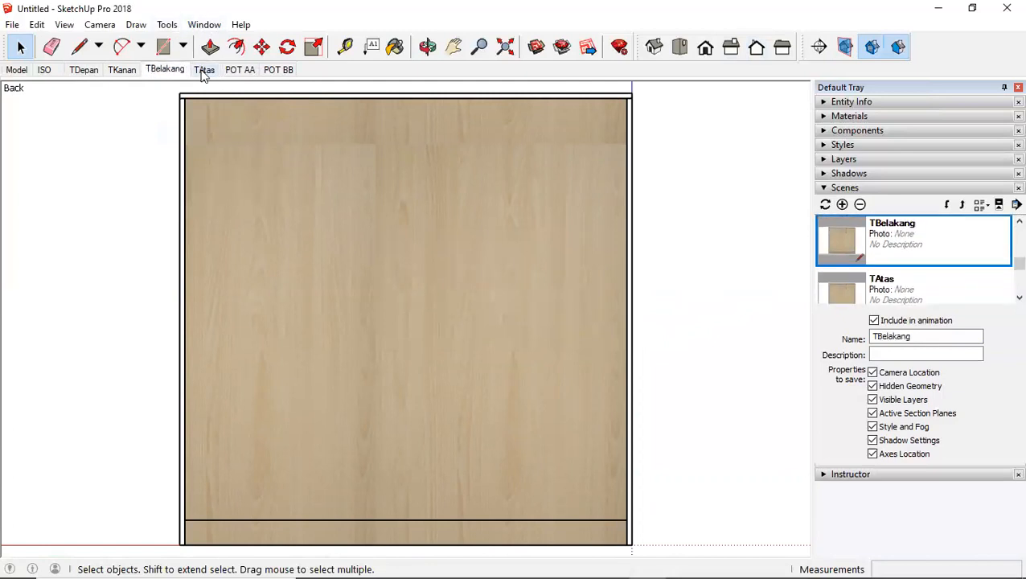
{"action": "left_click", "coordinate": [205, 70]}
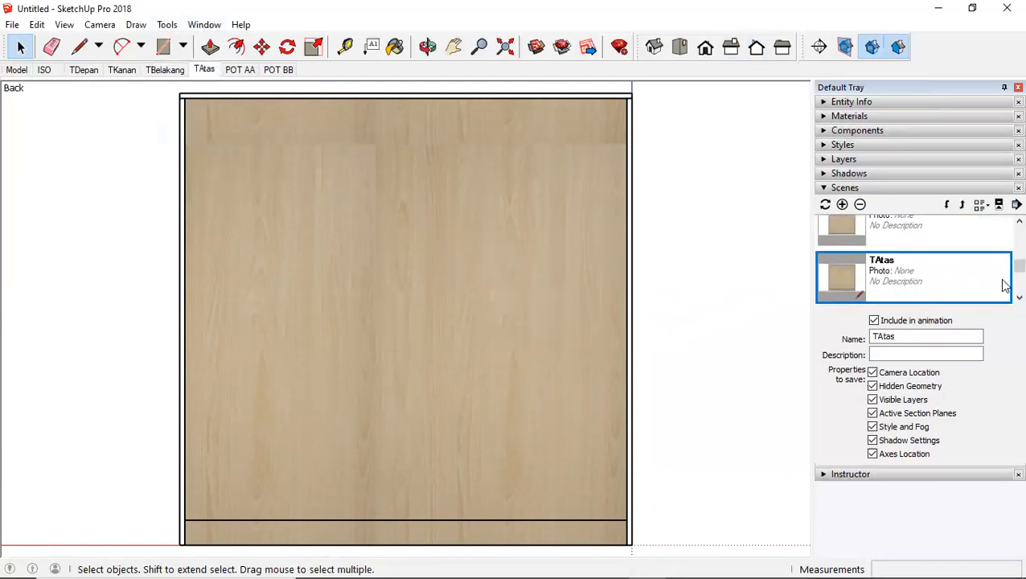
{"action": "scroll", "coordinate": [1003, 278], "scroll_direction": "down", "scroll_amount": 2}
{"action": "scroll", "coordinate": [1005, 281], "scroll_direction": "up", "scroll_amount": 1}
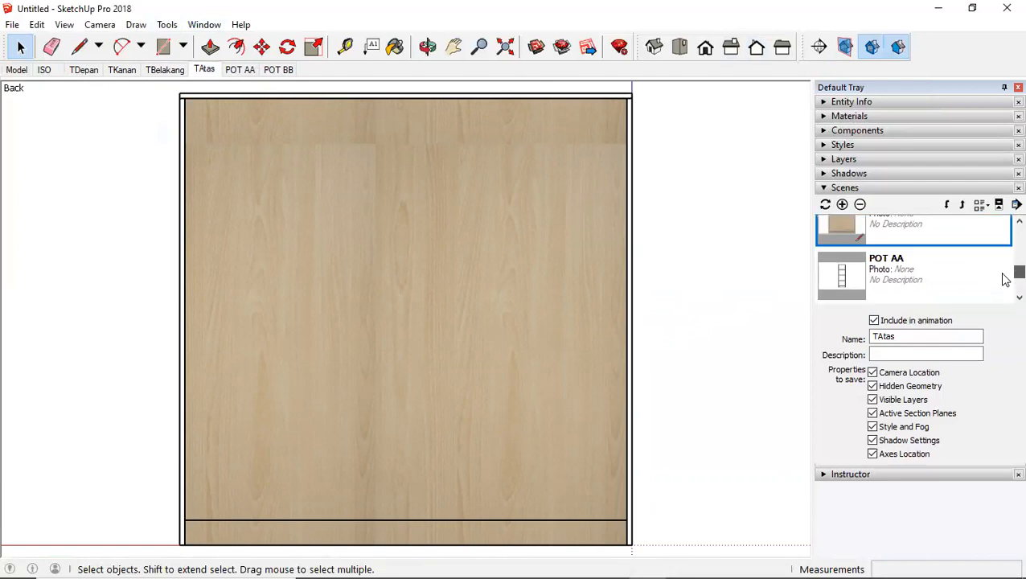
{"action": "scroll", "coordinate": [1003, 279], "scroll_direction": "up", "scroll_amount": 1}
{"action": "left_click", "coordinate": [679, 47]}
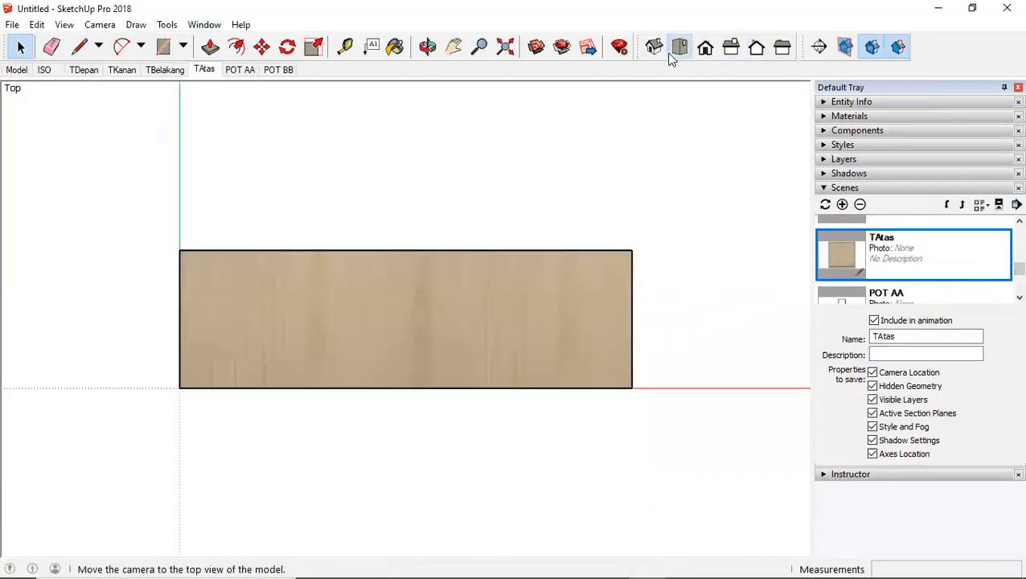
{"action": "left_click", "coordinate": [201, 69]}
{"action": "right_click", "coordinate": [201, 71]}
{"action": "left_click", "coordinate": [235, 137]}
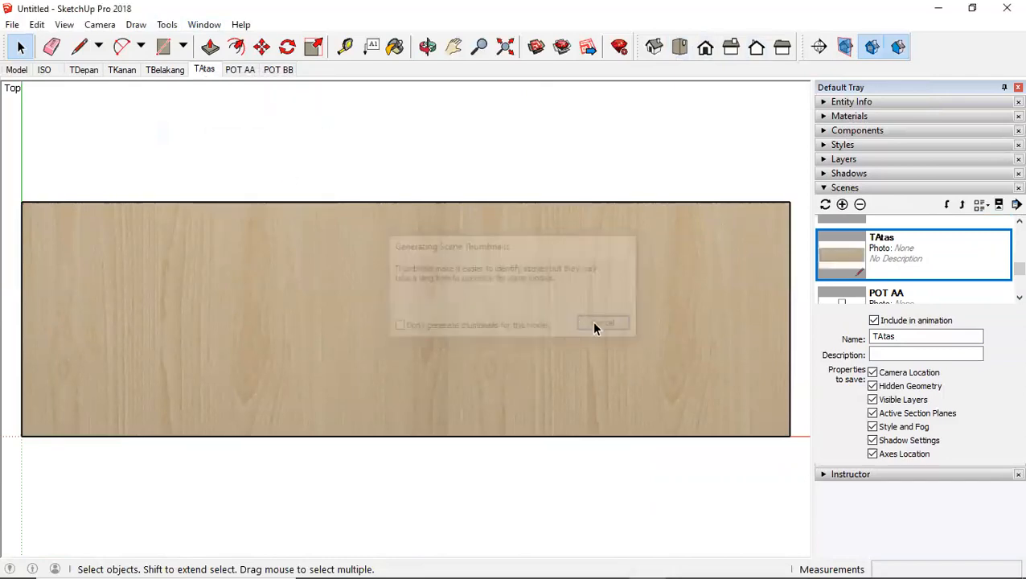
Step: Review the TBelakang, TAtas, POT AA, POT BB and ISO scenes in turn
{"action": "left_click", "coordinate": [164, 70]}
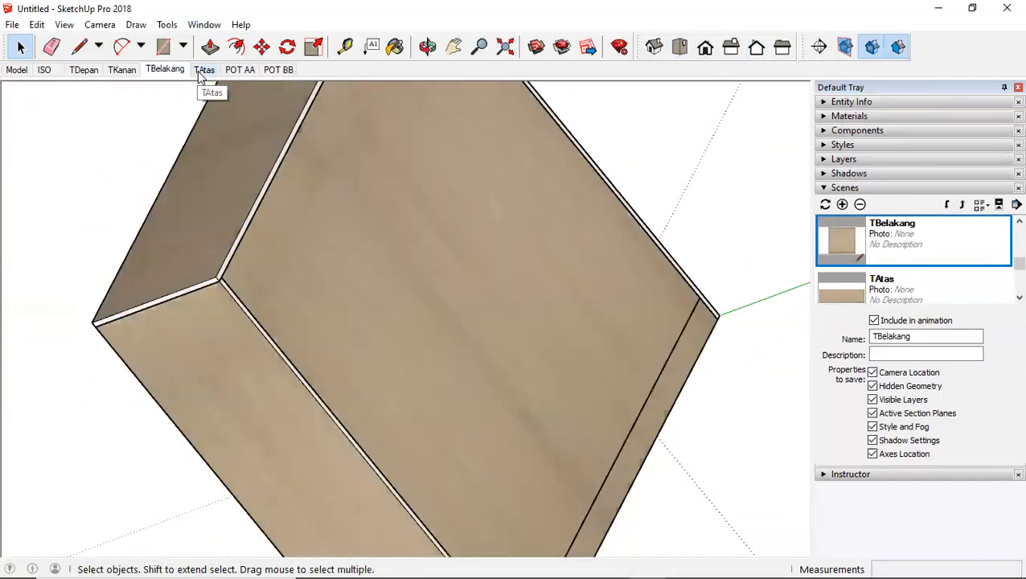
{"action": "left_click", "coordinate": [203, 70]}
{"action": "left_click", "coordinate": [240, 70]}
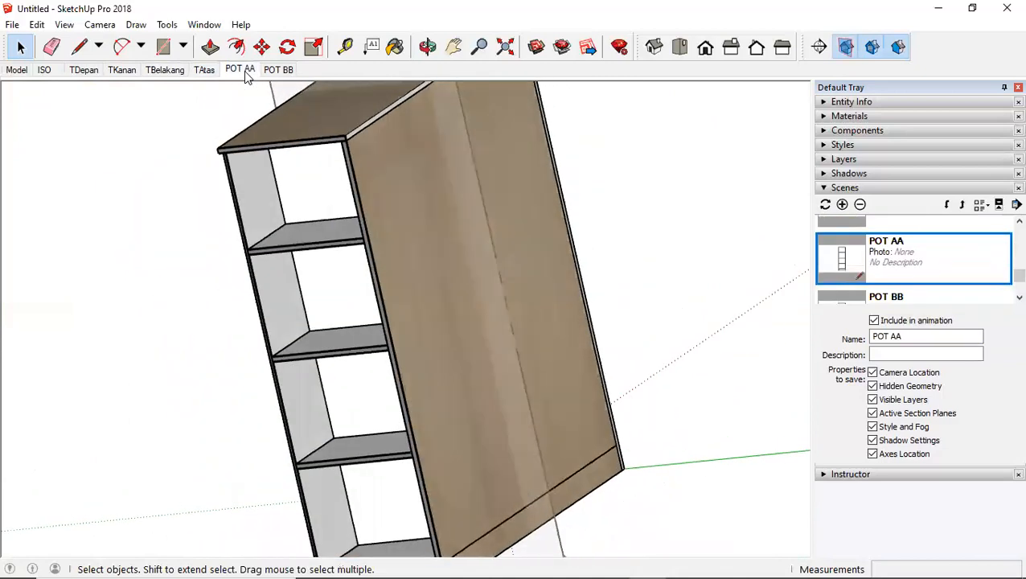
{"action": "left_click", "coordinate": [279, 70]}
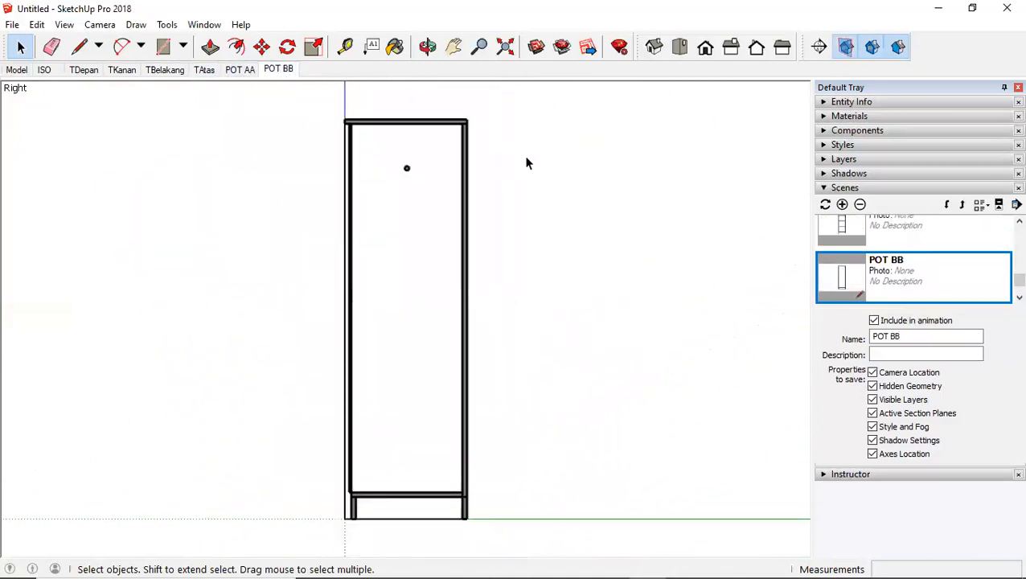
{"action": "left_click", "coordinate": [43, 70]}
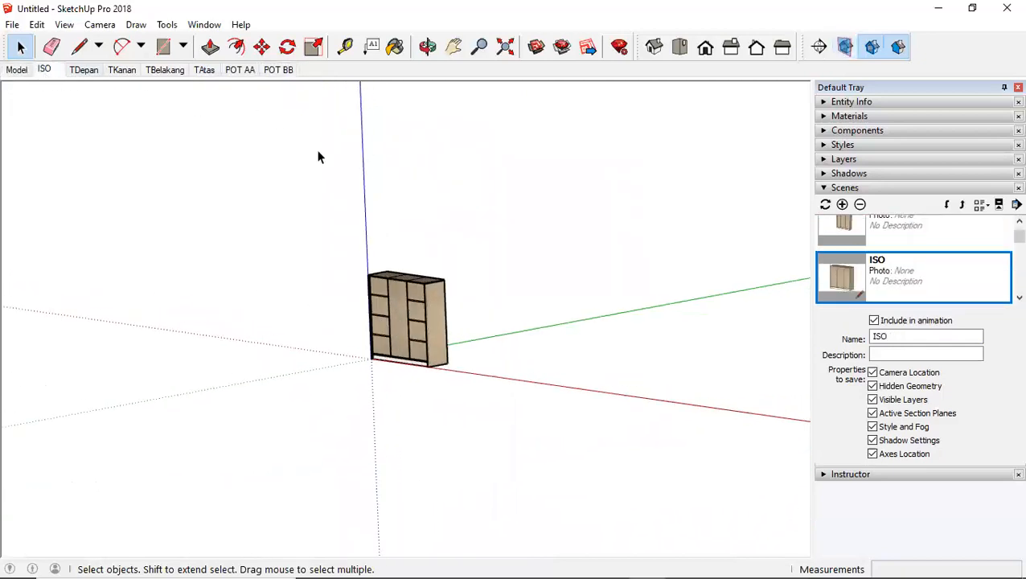
{"action": "left_click", "coordinate": [842, 204]}
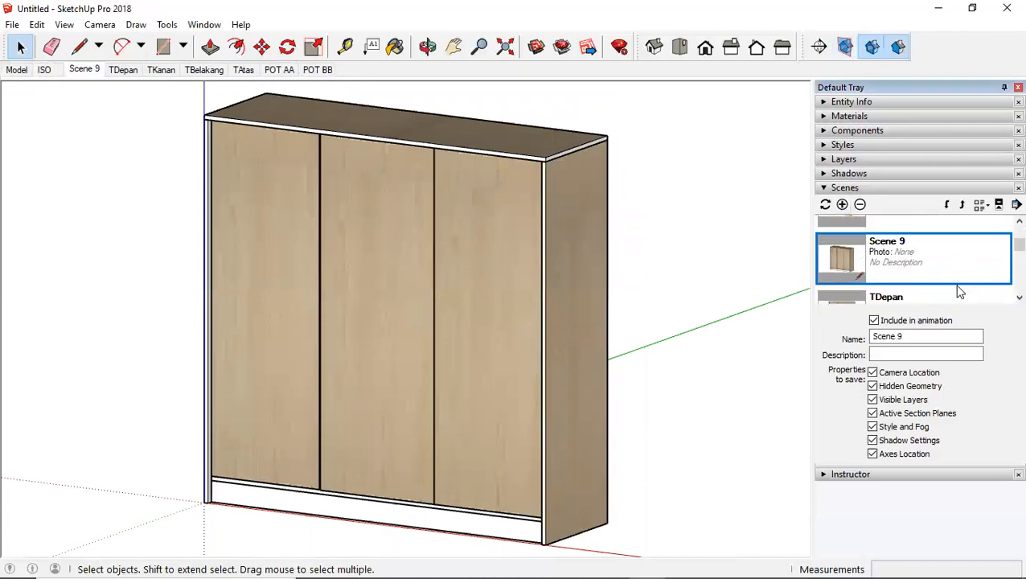
{"action": "scroll", "coordinate": [1004, 227], "scroll_direction": "up", "scroll_amount": 2}
{"action": "left_click_drag", "start_coordinate": [909, 336], "coordinate": [831, 329]}
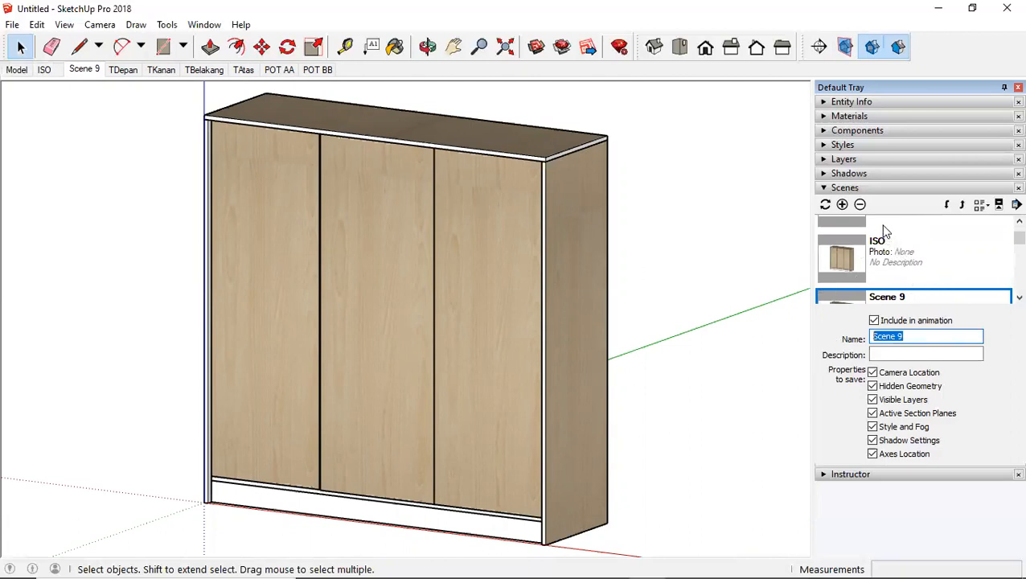
{"action": "left_click", "coordinate": [860, 205]}
{"action": "left_click", "coordinate": [524, 327]}
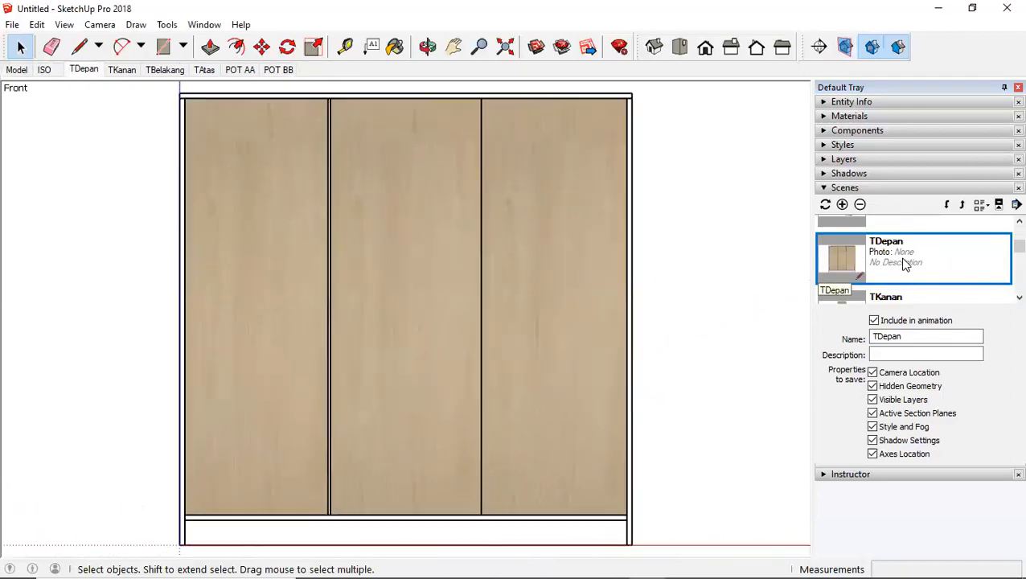
Step: Add a new scene from the TDepan front view and name it ISIPers
{"action": "left_click", "coordinate": [842, 205]}
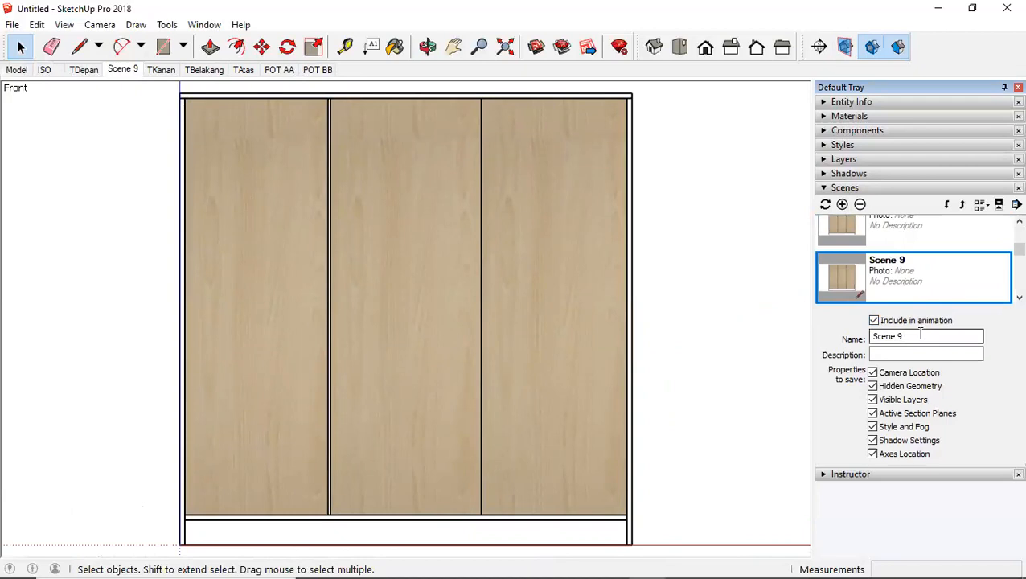
{"action": "left_click_drag", "start_coordinate": [920, 334], "coordinate": [788, 331]}
{"action": "type", "text": "ISIPers"}
{"action": "key", "text": "Return"}
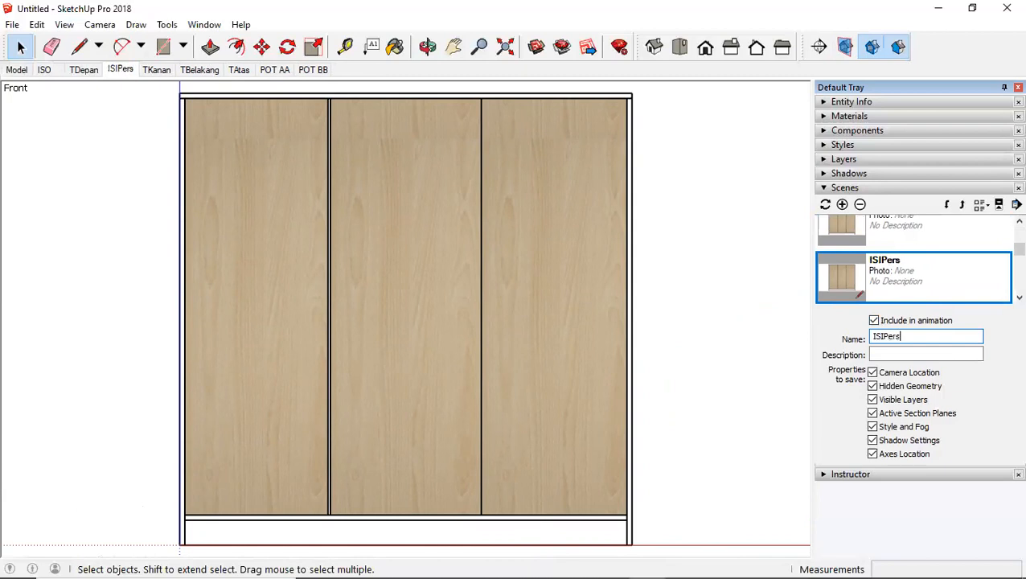
Step: Hide the wardrobe's three front doors to expose the shelves and hanging compartment
{"action": "left_click", "coordinate": [524, 220]}
{"action": "left_click", "coordinate": [433, 203], "text": "shift"}
{"action": "left_click", "coordinate": [289, 187], "text": "shift"}
{"action": "right_click", "coordinate": [289, 187]}
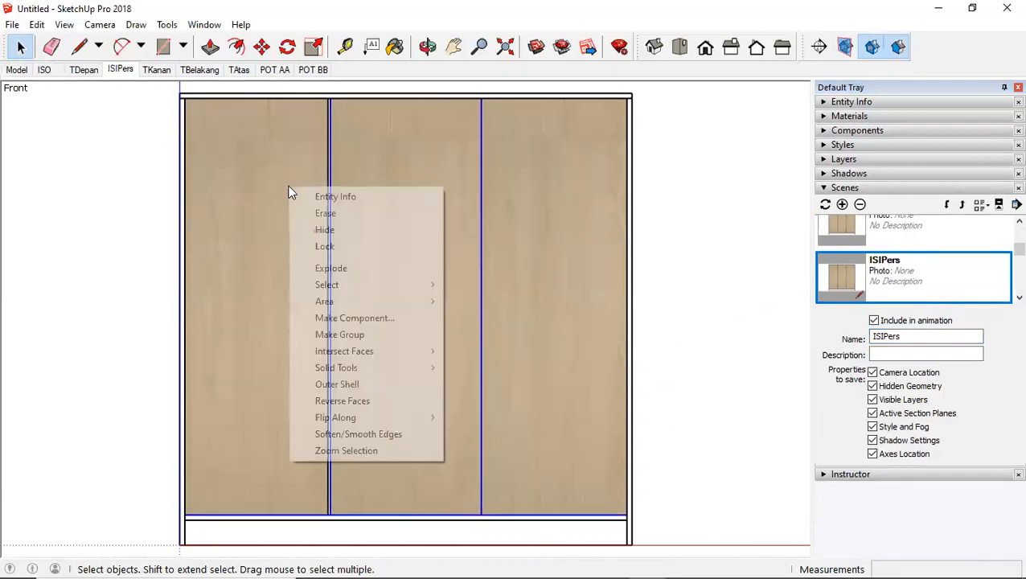
{"action": "left_click", "coordinate": [342, 234]}
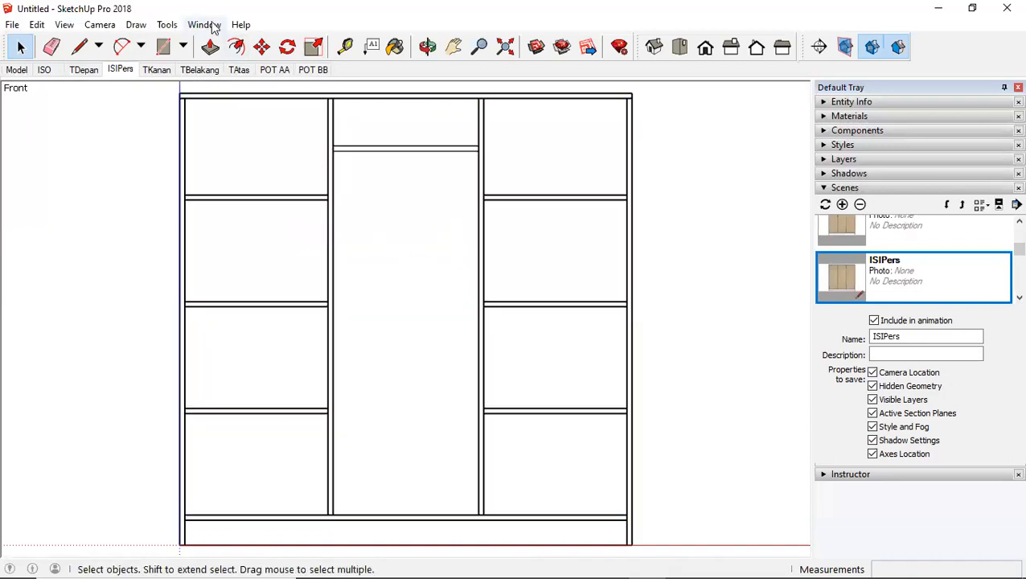
Step: Switch the front view to perspective, fitted to the window, and update the ISIPers scene with it
{"action": "left_click", "coordinate": [99, 25]}
{"action": "left_click", "coordinate": [120, 114]}
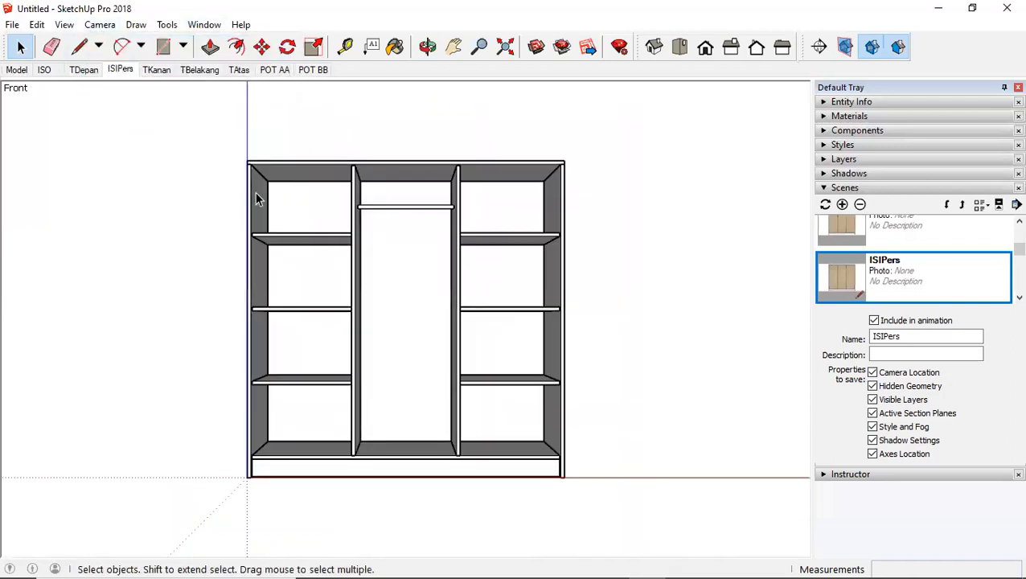
{"action": "key", "text": "shift+z"}
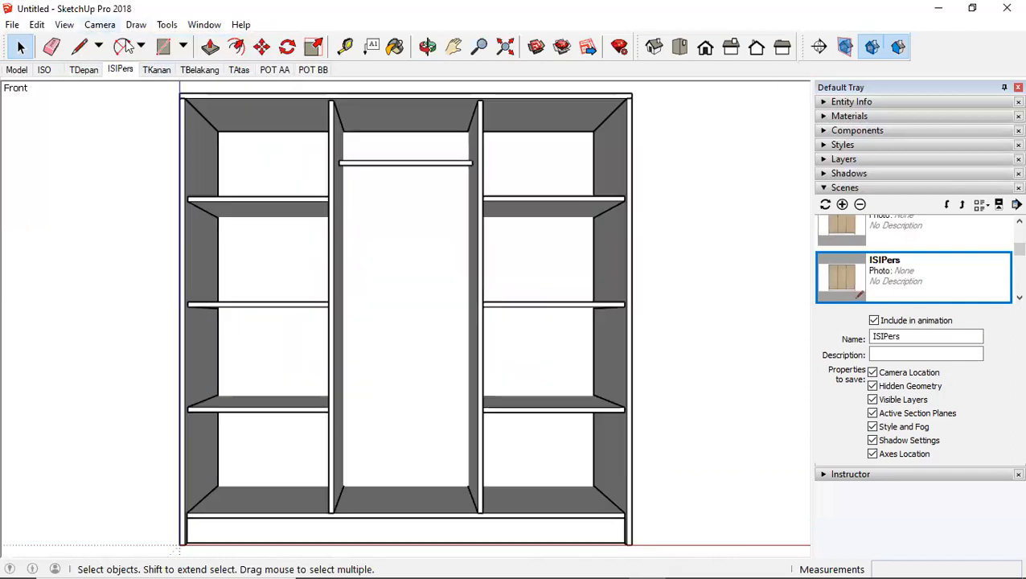
{"action": "right_click", "coordinate": [836, 272]}
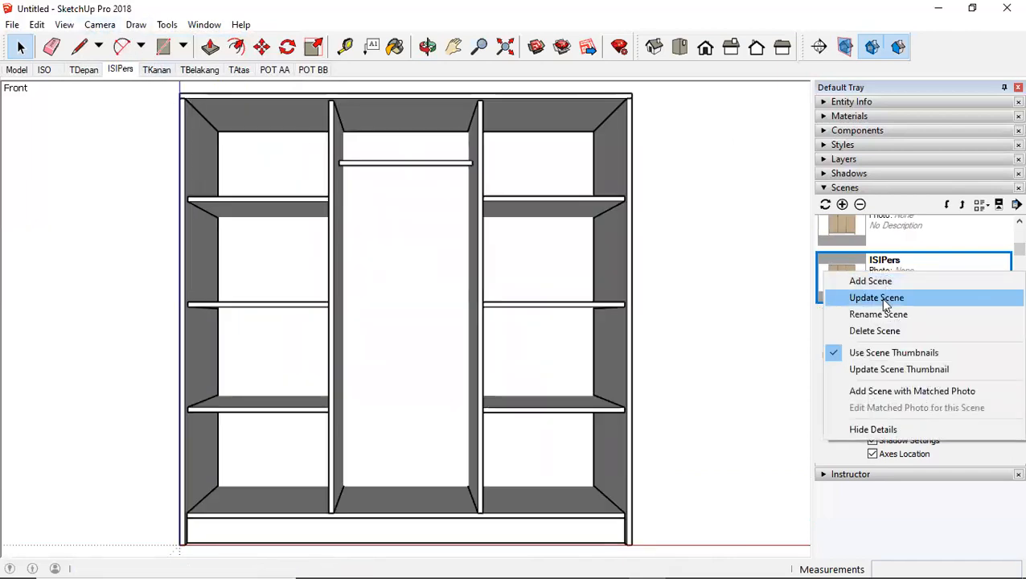
{"action": "left_click", "coordinate": [865, 296]}
{"action": "left_click", "coordinate": [488, 354]}
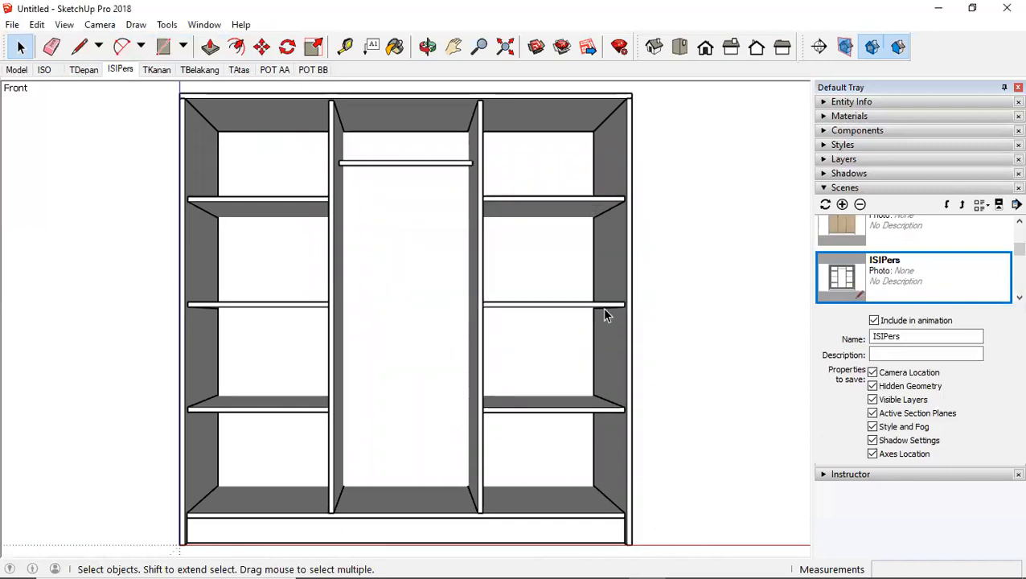
Step: Open the Model scene and examine the gap between the left and middle doors at their upper and lower ends
{"action": "left_click", "coordinate": [18, 70]}
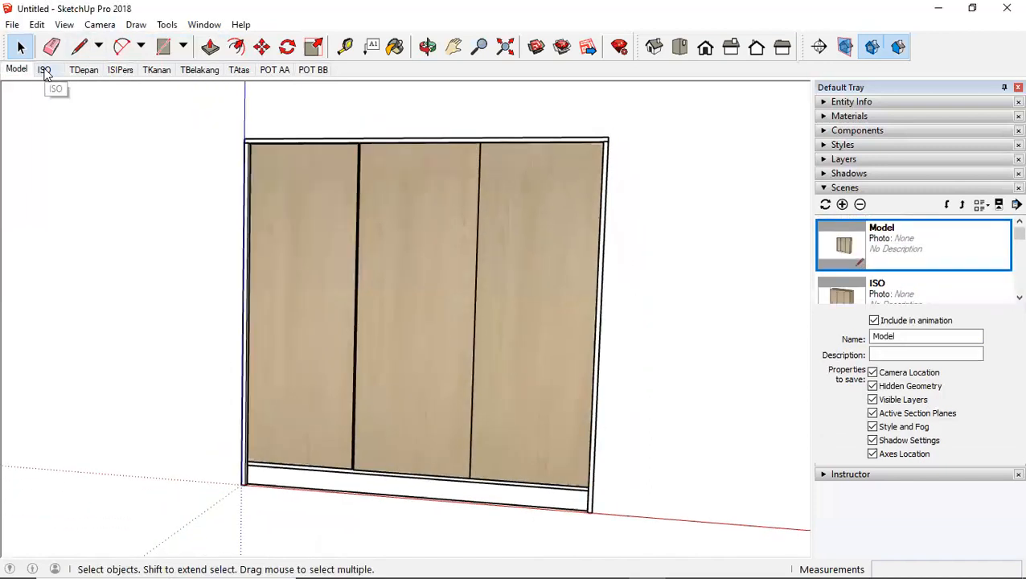
{"action": "scroll", "coordinate": [415, 238], "scroll_direction": "up", "scroll_amount": 6}
{"action": "middle_click_drag", "start_coordinate": [416, 231], "coordinate": [139, 307]}
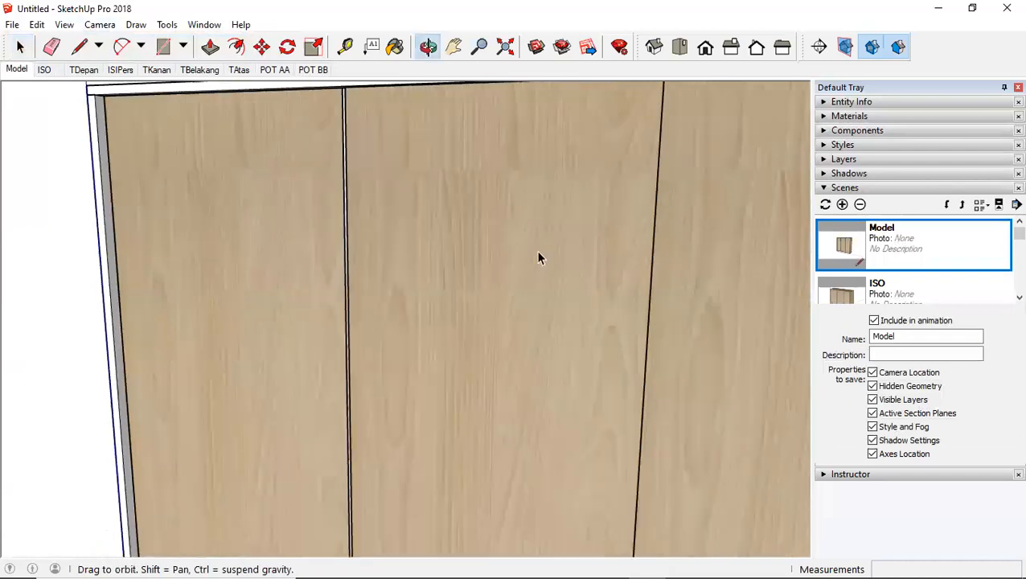
{"action": "left_click", "coordinate": [354, 147]}
{"action": "scroll", "coordinate": [305, 244], "scroll_direction": "up", "scroll_amount": 2}
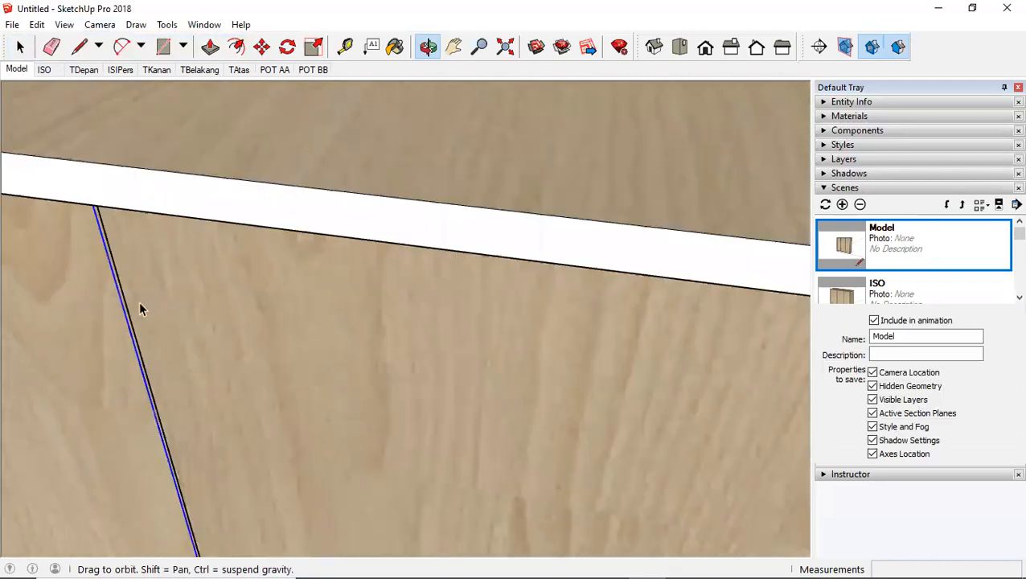
{"action": "middle_click_drag", "start_coordinate": [206, 222], "coordinate": [235, 216]}
{"action": "scroll", "coordinate": [306, 170], "scroll_direction": "down", "scroll_amount": 5}
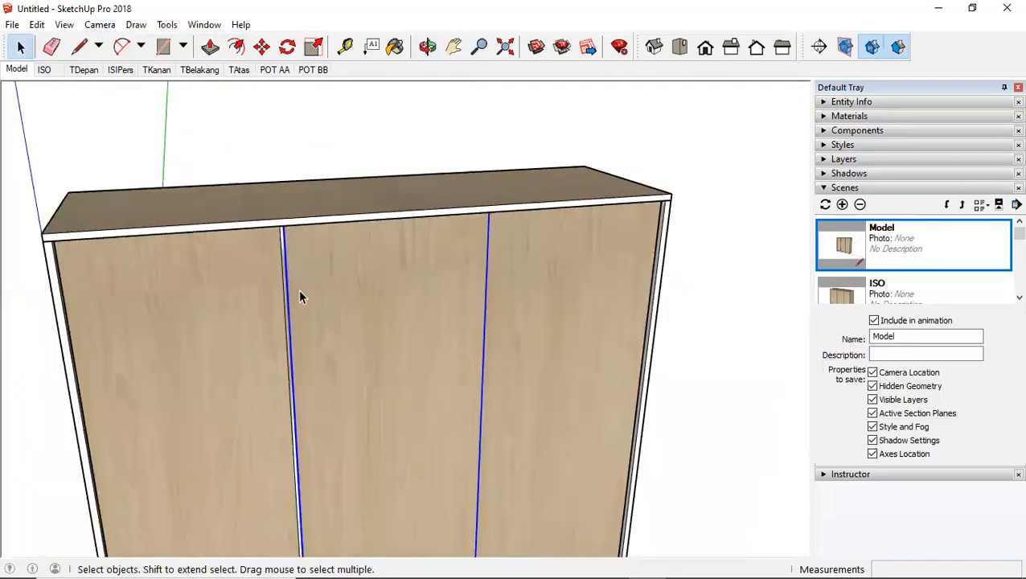
{"action": "middle_click_drag", "start_coordinate": [299, 289], "coordinate": [334, 87]}
{"action": "middle_click_drag", "start_coordinate": [318, 450], "coordinate": [312, 297]}
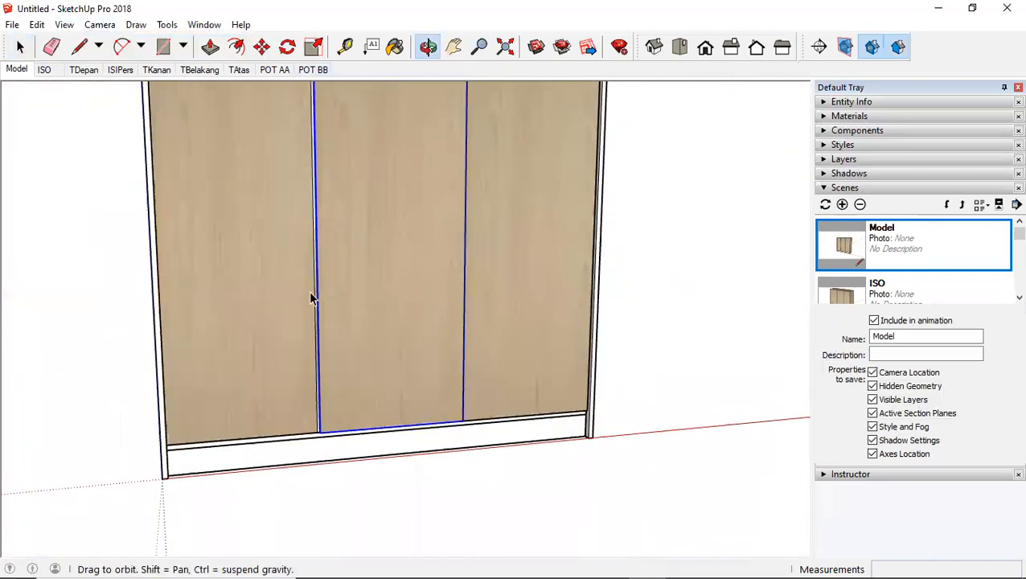
{"action": "scroll", "coordinate": [345, 415], "scroll_direction": "up", "scroll_amount": 4}
{"action": "middle_click_drag", "start_coordinate": [347, 413], "coordinate": [411, 255]}
{"action": "scroll", "coordinate": [321, 343], "scroll_direction": "up", "scroll_amount": 2}
{"action": "left_click", "coordinate": [284, 296]}
{"action": "middle_click_drag", "start_coordinate": [283, 296], "coordinate": [305, 313]}
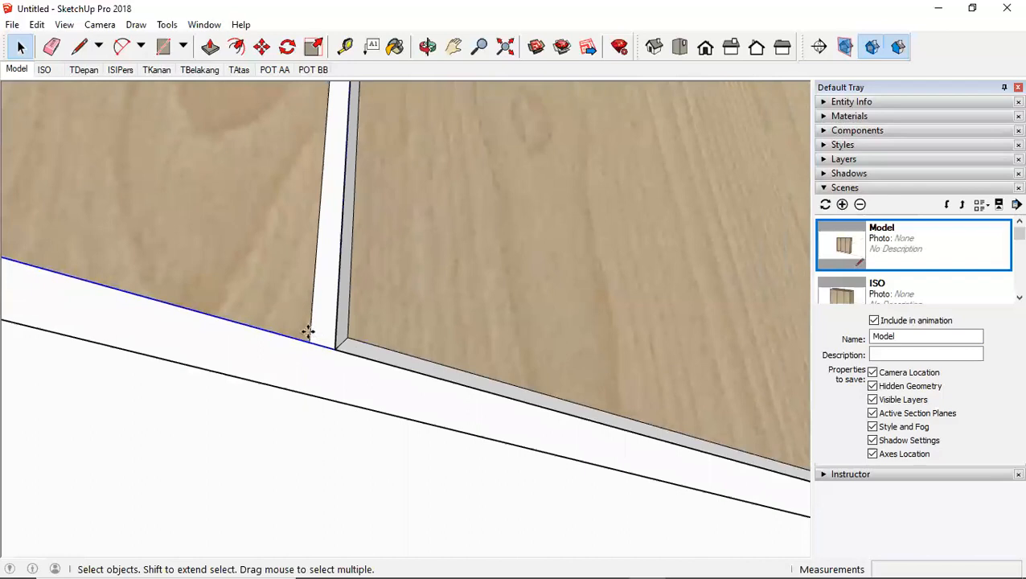
{"action": "key", "text": "m"}
{"action": "left_click", "coordinate": [309, 344]}
{"action": "key", "text": "space"}
{"action": "left_click", "coordinate": [358, 331]}
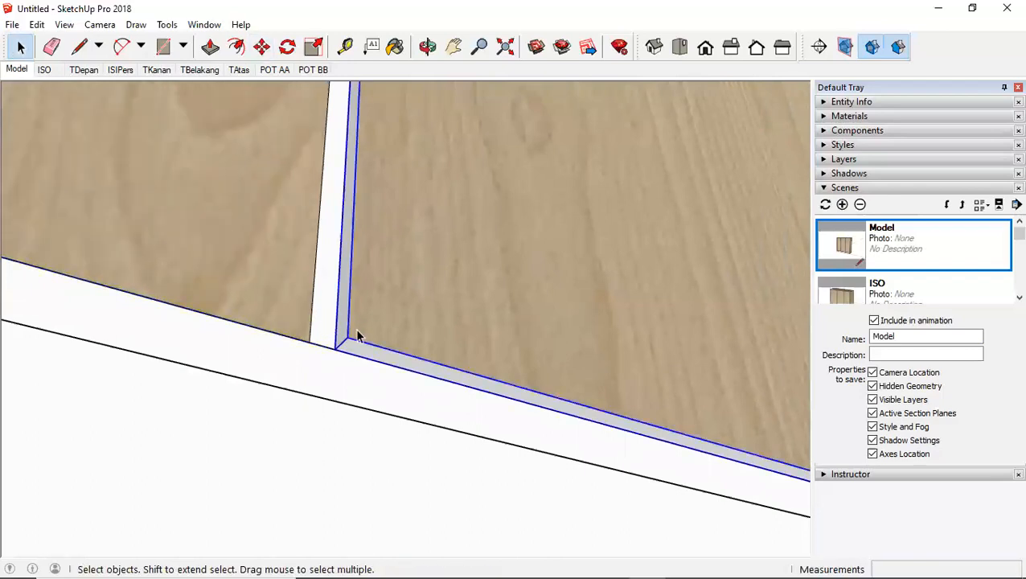
{"action": "middle_click_drag", "start_coordinate": [358, 336], "coordinate": [346, 344]}
{"action": "key", "text": "m"}
{"action": "left_click", "coordinate": [333, 348]}
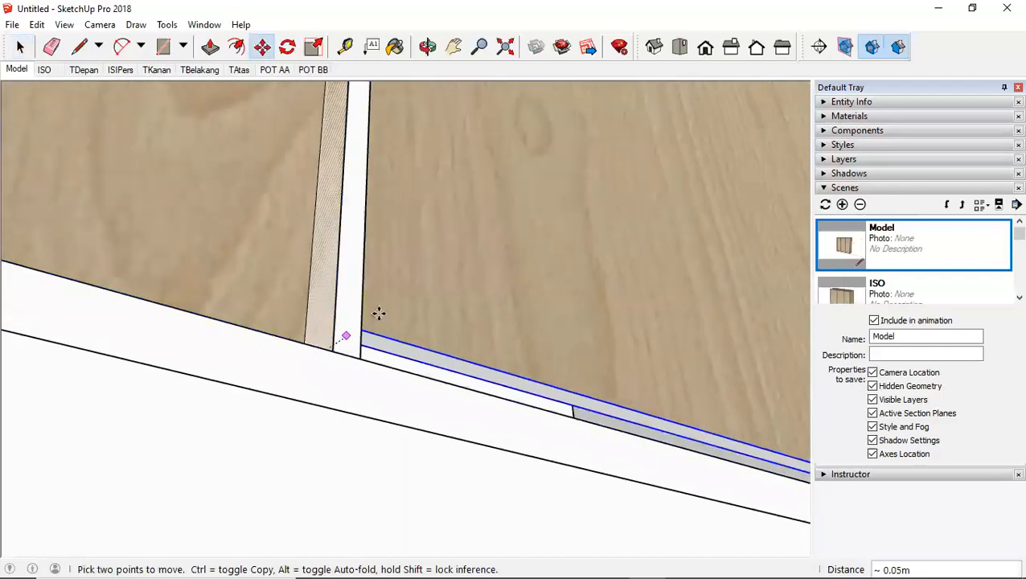
{"action": "key", "text": "space"}
Step: Move the left door about 0.01 m sideways by its lower corner so that it meets the middle door
{"action": "left_click", "coordinate": [292, 338]}
{"action": "middle_click_drag", "start_coordinate": [337, 337], "coordinate": [197, 405]}
{"action": "key", "text": "m"}
{"action": "left_click", "coordinate": [208, 378]}
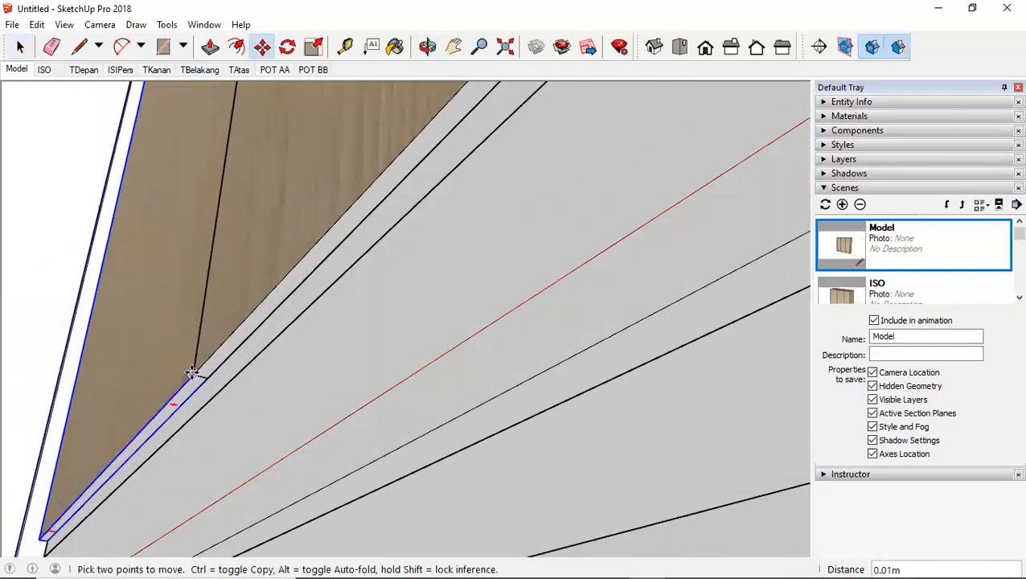
{"action": "middle_click_drag", "start_coordinate": [275, 367], "coordinate": [424, 368]}
{"action": "middle_click_drag", "start_coordinate": [344, 381], "coordinate": [300, 365]}
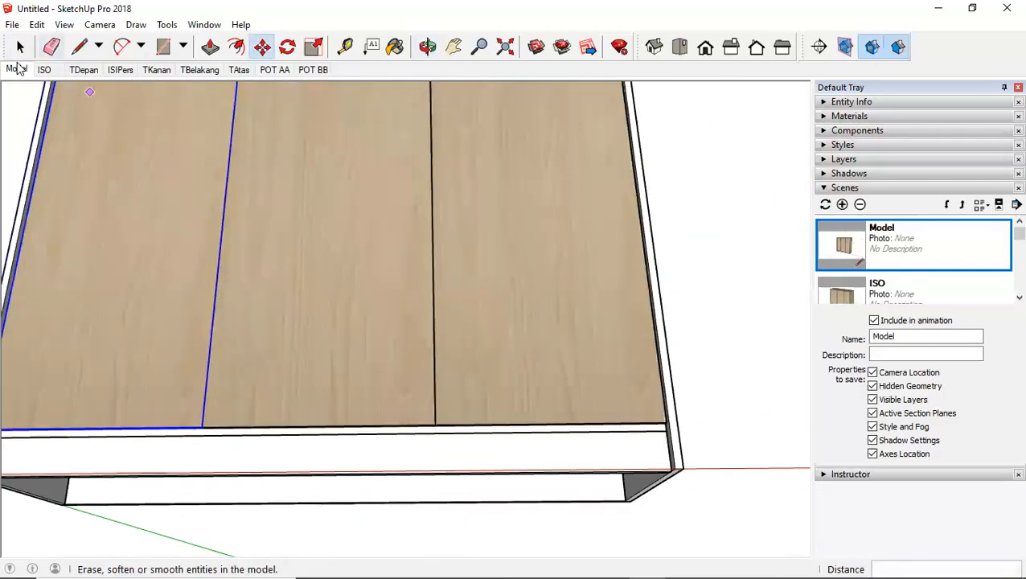
Step: Go through the ISO, TDepan, ISIPers, TKanan, TBelakang, TAtas, POT AA and POT BB scenes to check each view
{"action": "left_click", "coordinate": [44, 70]}
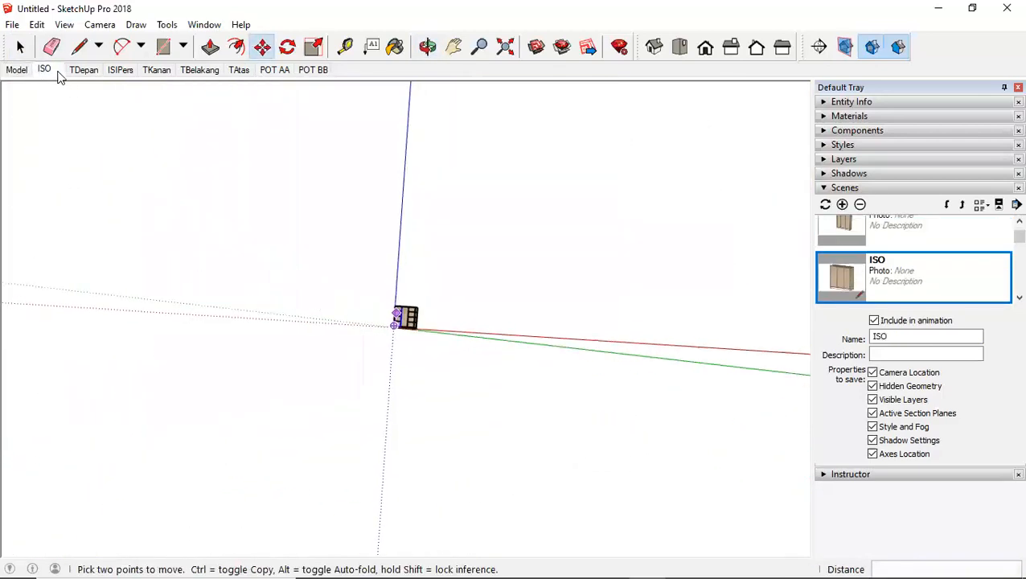
{"action": "left_click", "coordinate": [83, 70]}
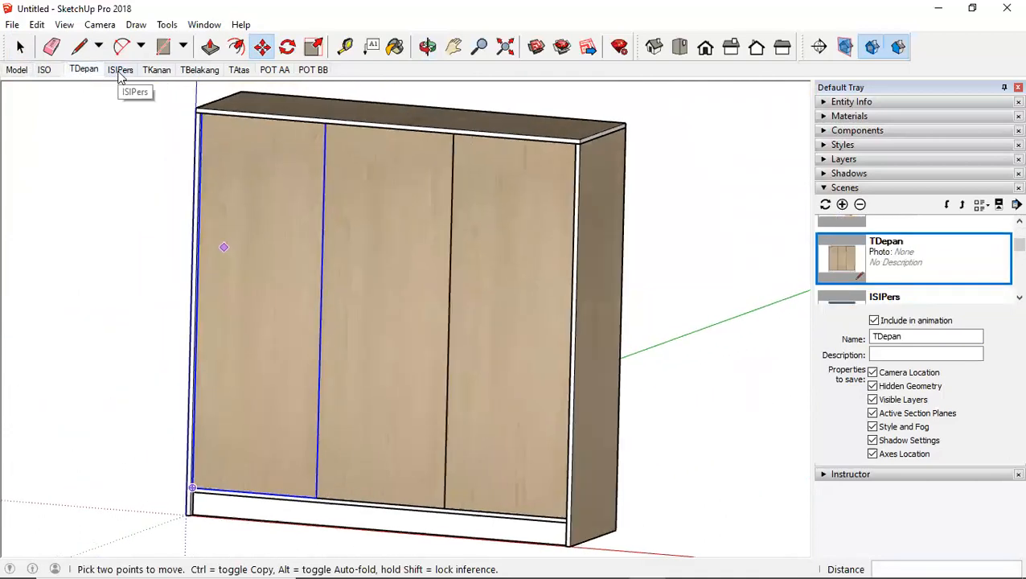
{"action": "left_click", "coordinate": [120, 71]}
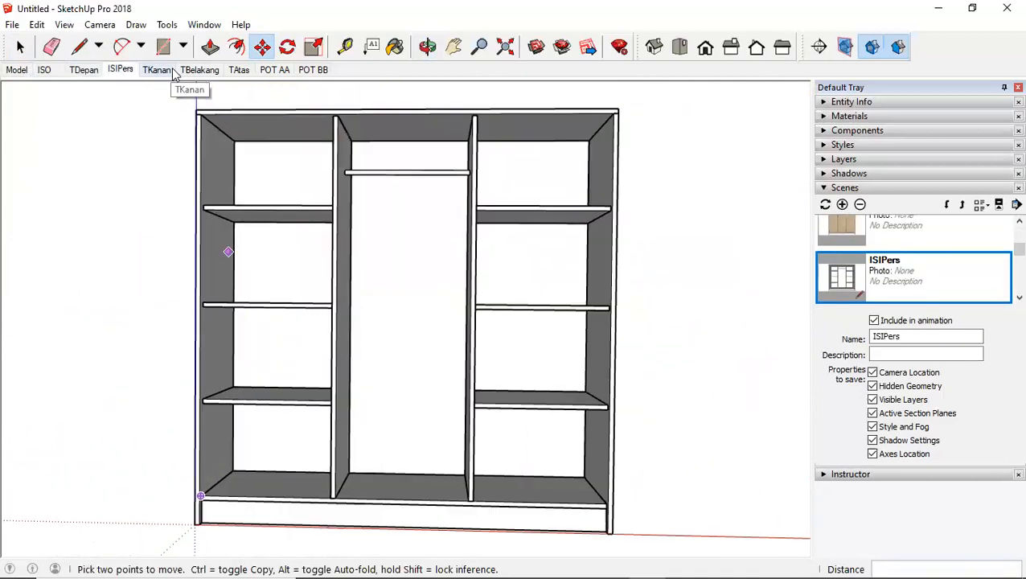
{"action": "left_click", "coordinate": [170, 71]}
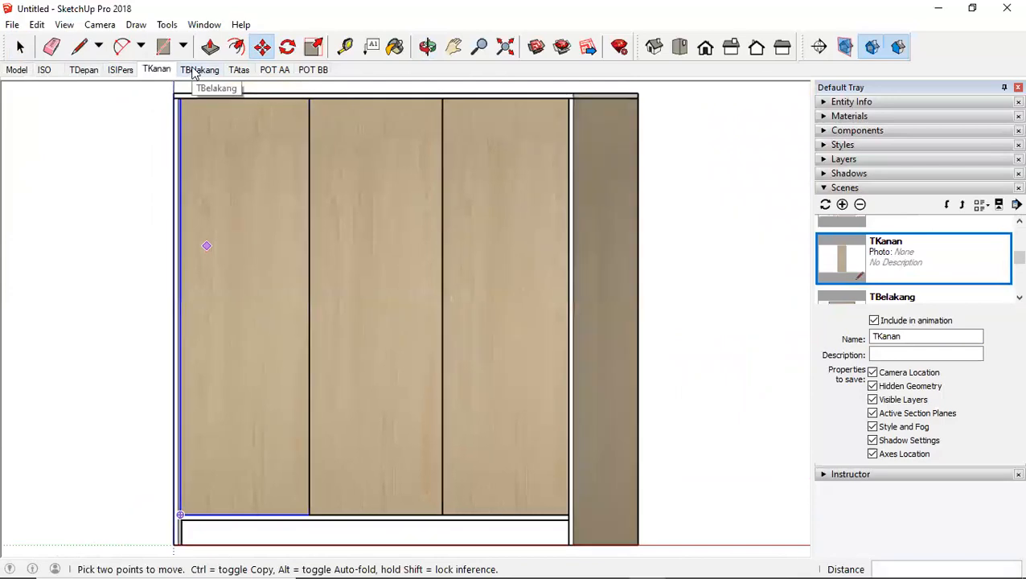
{"action": "left_click", "coordinate": [201, 69]}
{"action": "left_click", "coordinate": [236, 70]}
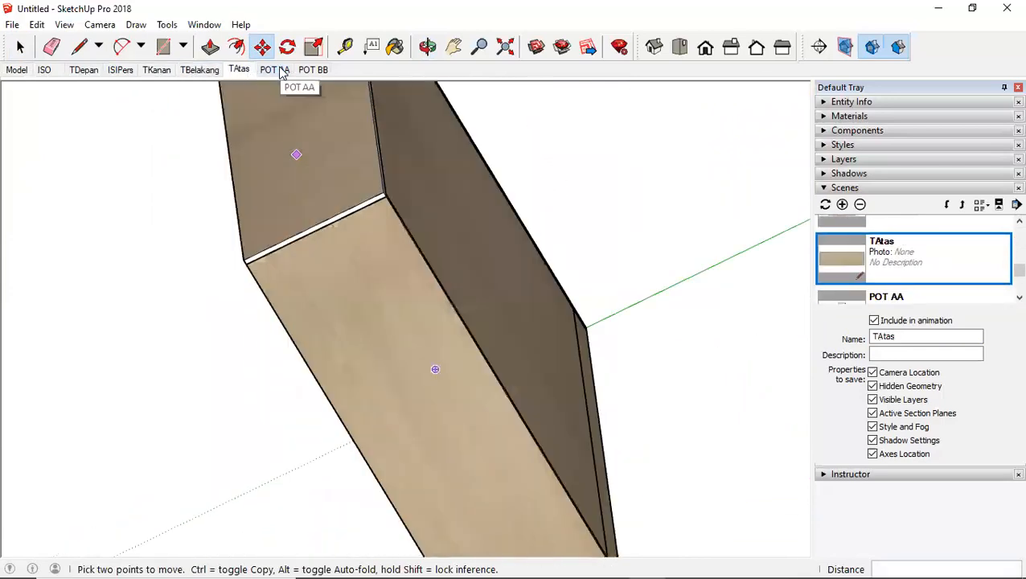
{"action": "left_click", "coordinate": [277, 71]}
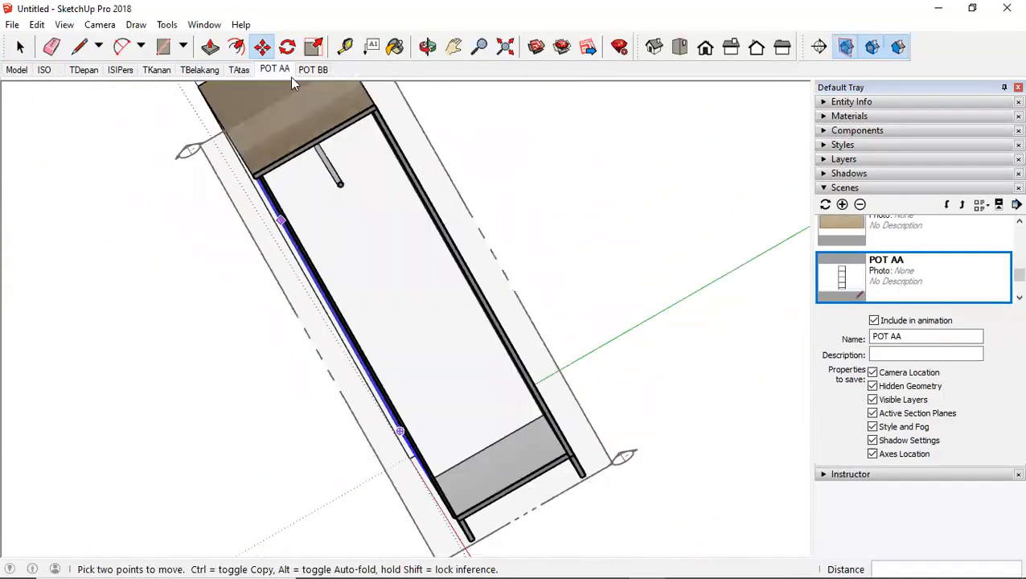
{"action": "left_click", "coordinate": [318, 72]}
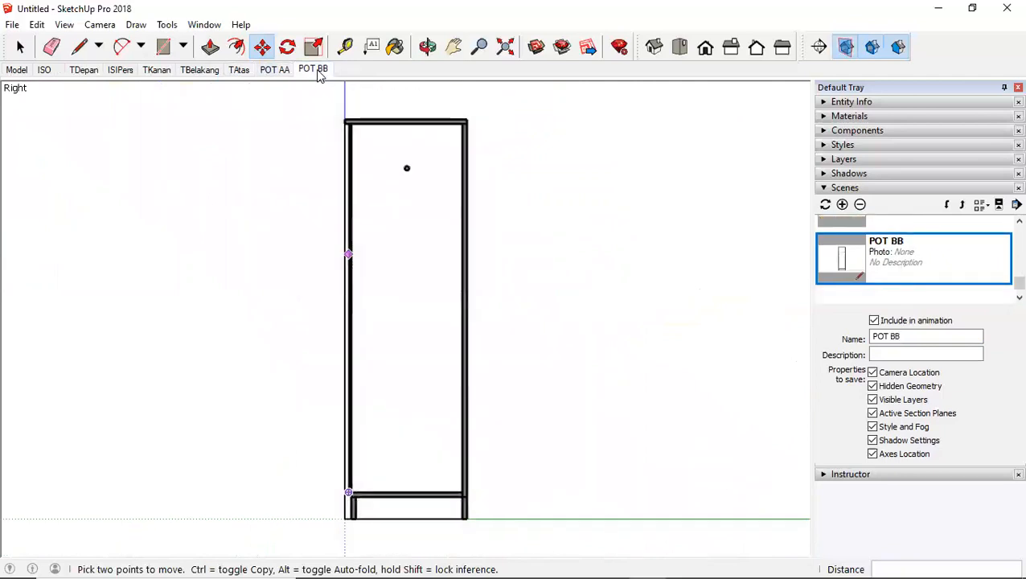
Step: Save the model in Documents as Modeling Lemari Pakaian
{"action": "left_click", "coordinate": [16, 28]}
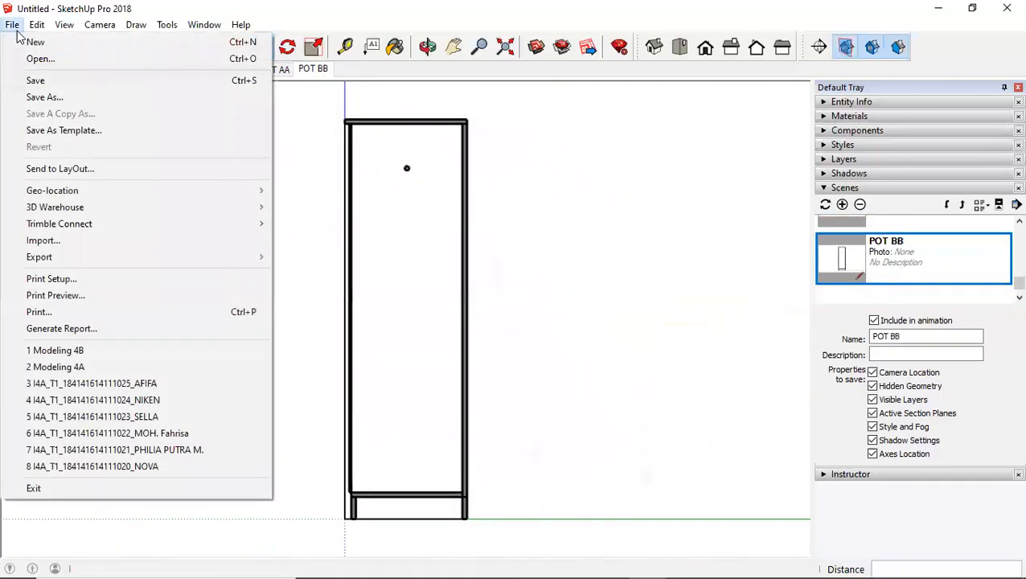
{"action": "left_click", "coordinate": [51, 100]}
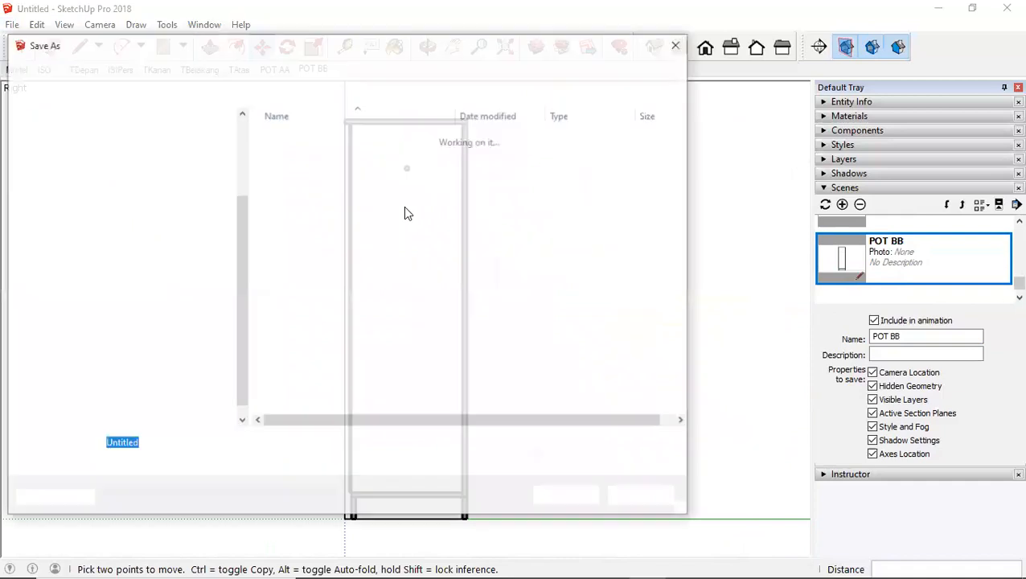
{"action": "type", "text": "Modeling "}
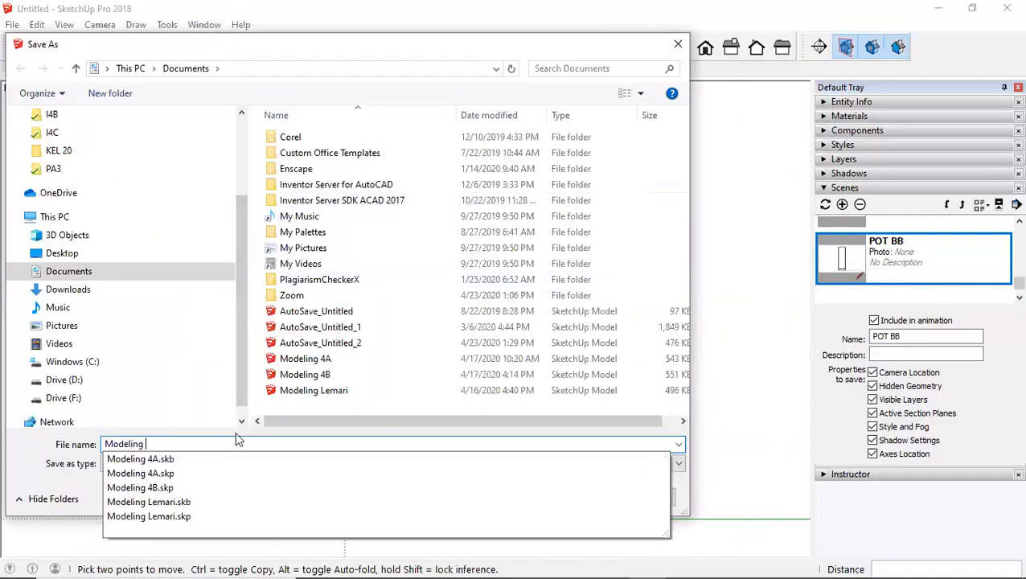
{"action": "type", "text": "Kabinet"}
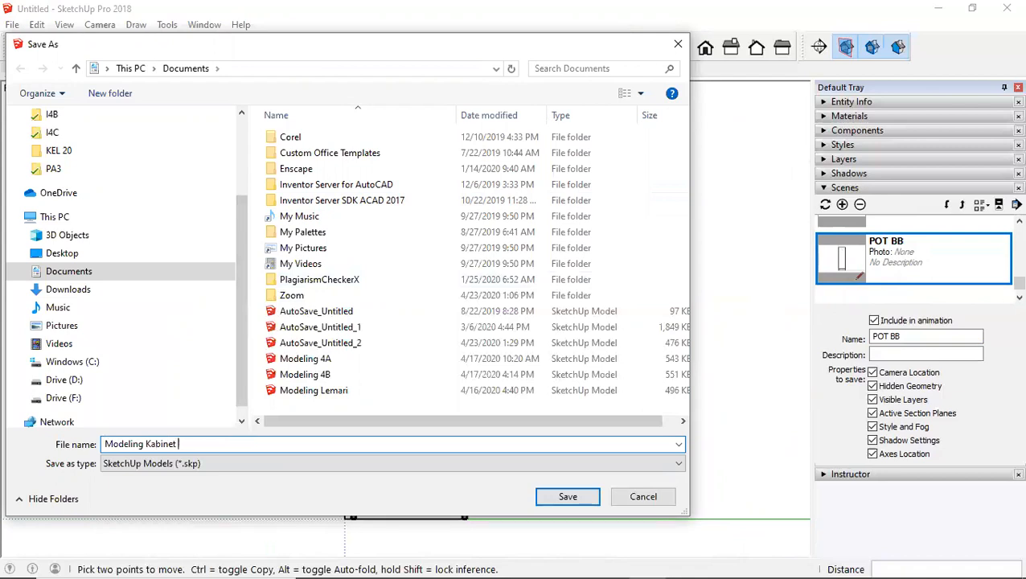
{"action": "key", "text": "BackSpace"}
{"action": "type", "text": "Lema"}
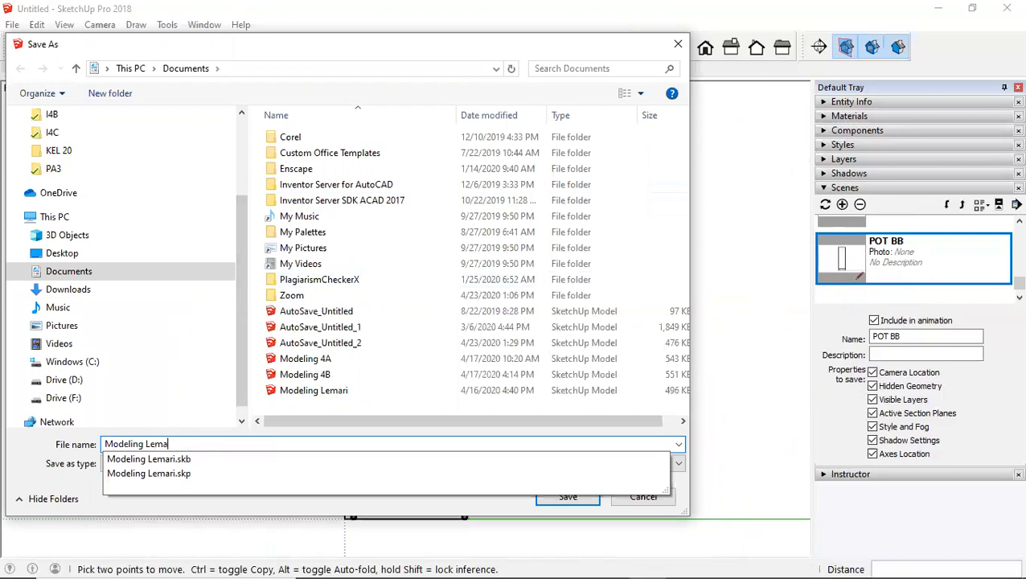
{"action": "type", "text": "ri Pakaian"}
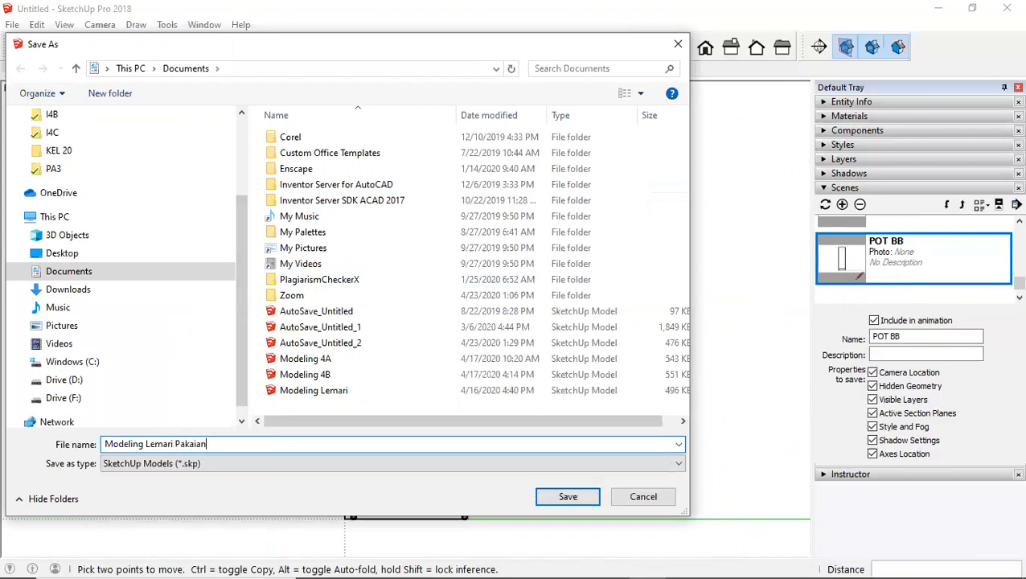
{"action": "key", "text": "Return"}
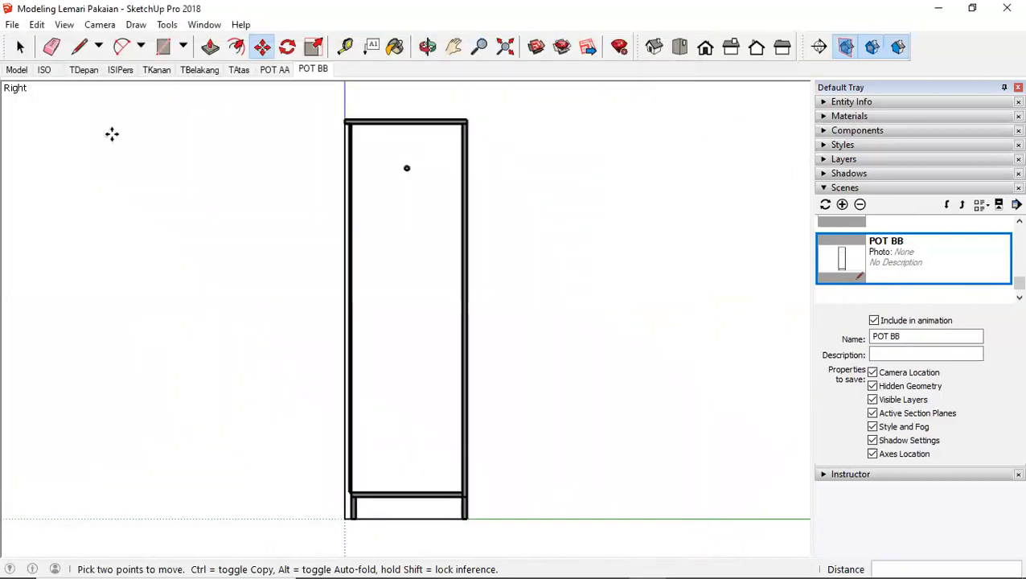
Step: Return to the Model scene and check the scene transition and scene delay times in the animation settings
{"action": "left_click", "coordinate": [18, 70]}
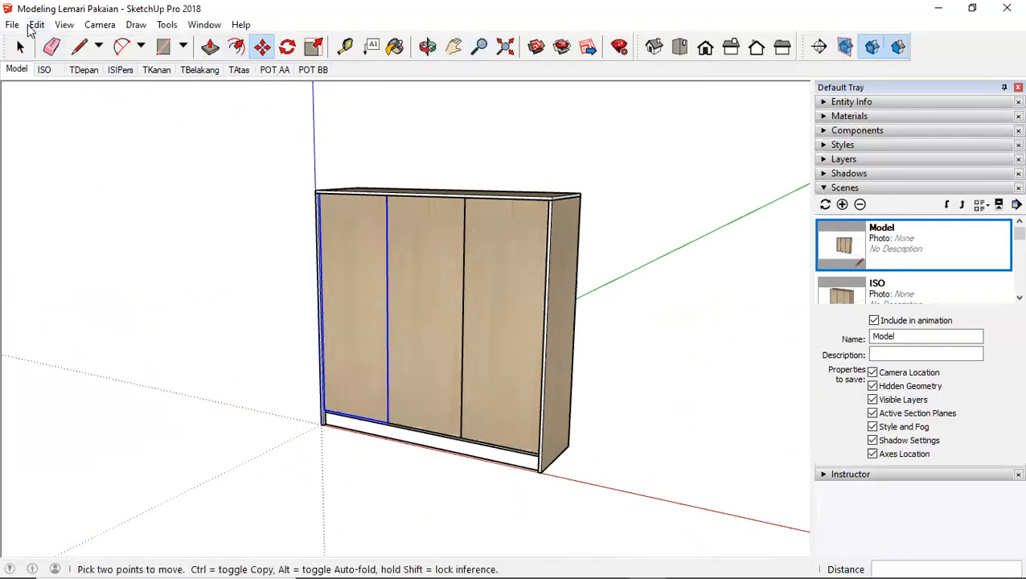
{"action": "left_click", "coordinate": [13, 25]}
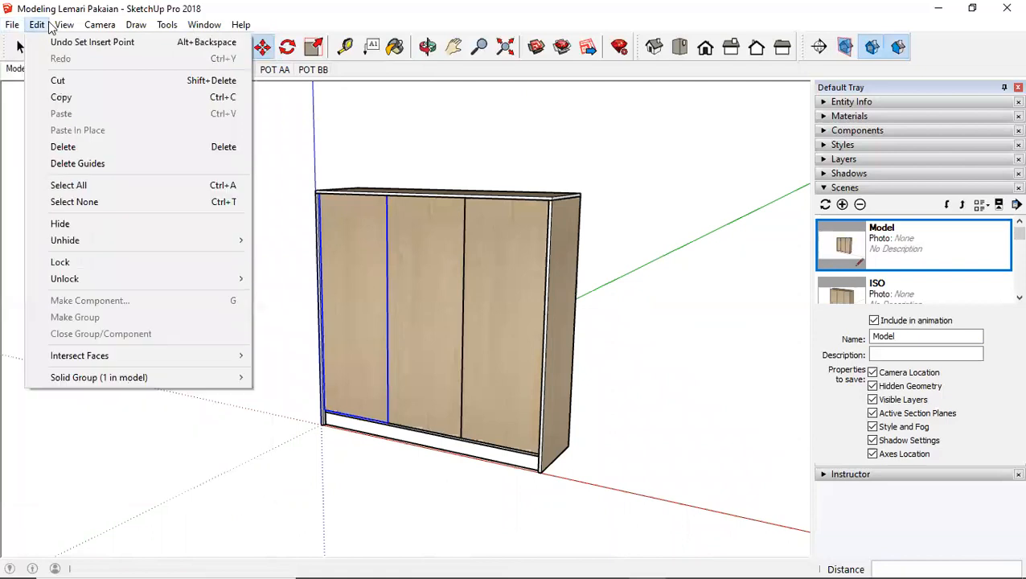
{"action": "mouse_move", "coordinate": [65, 26]}
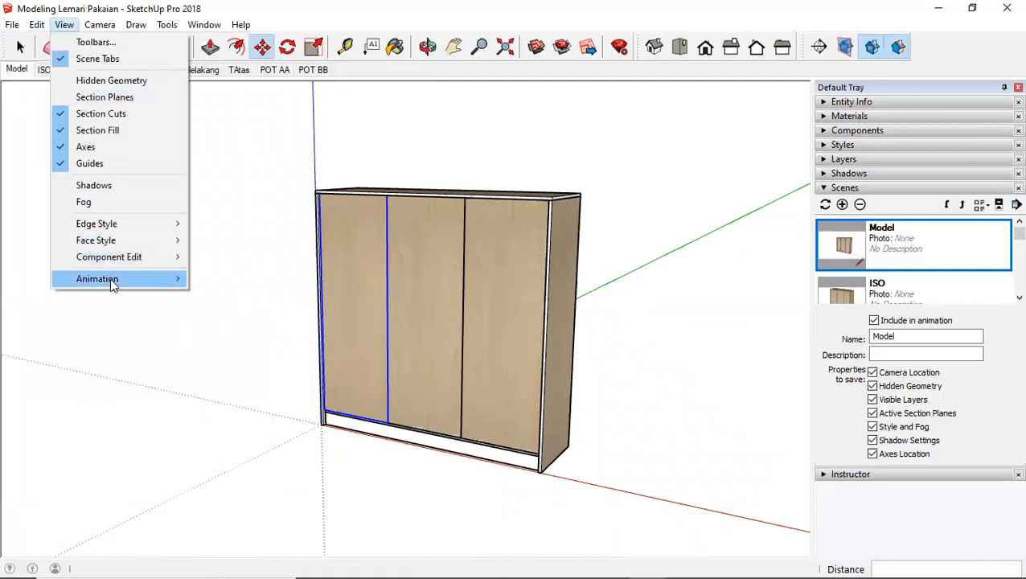
{"action": "mouse_move", "coordinate": [110, 278]}
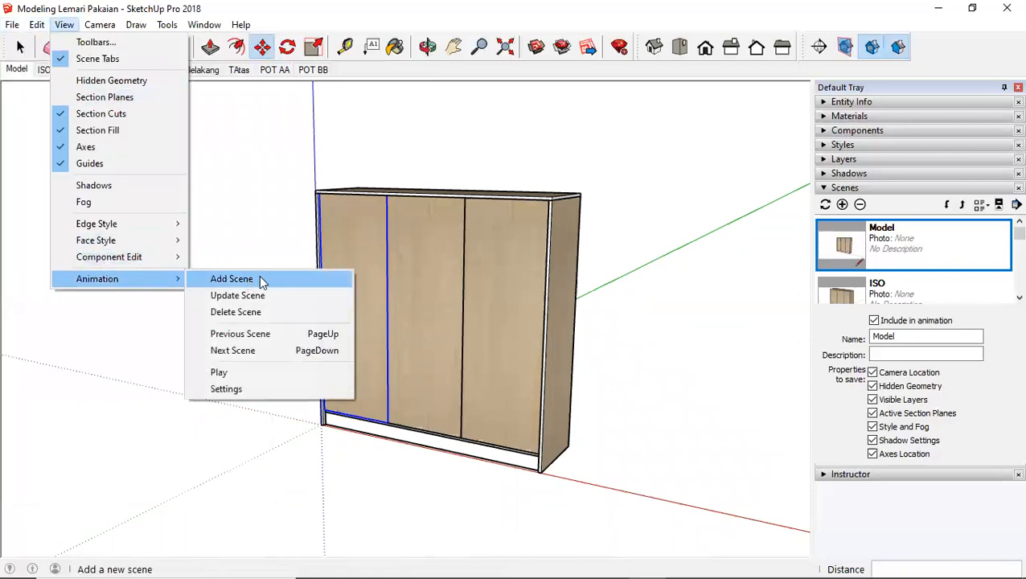
{"action": "left_click", "coordinate": [237, 389]}
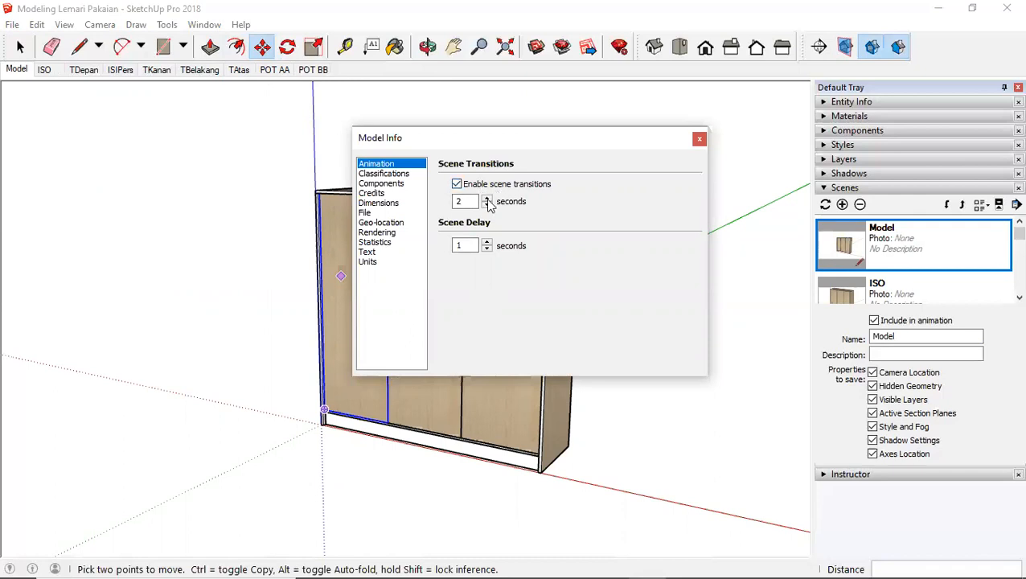
{"action": "left_click", "coordinate": [699, 139]}
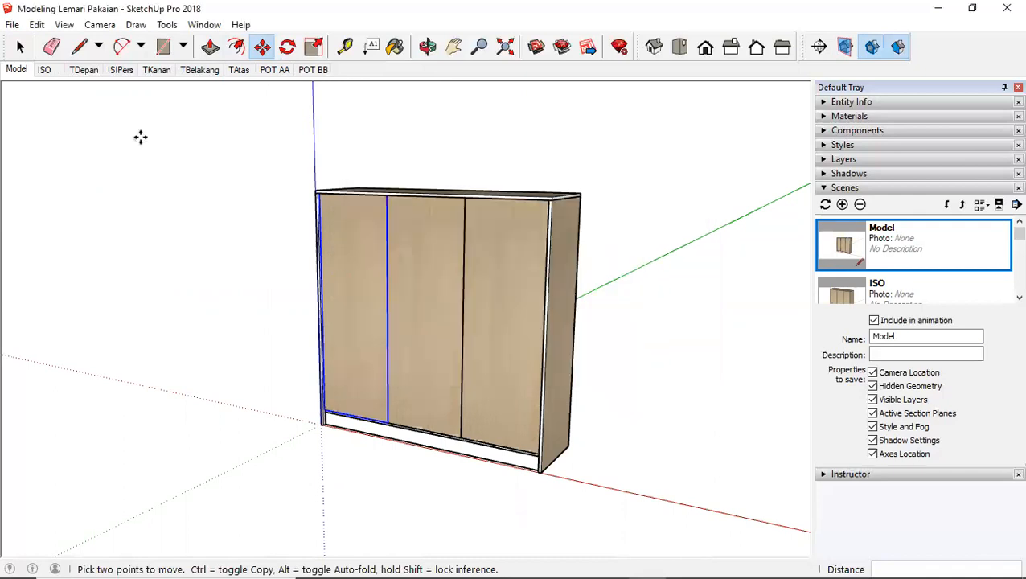
Step: Play the scene animation starting from the Model scene and end playback at ISIPers
{"action": "right_click", "coordinate": [20, 73]}
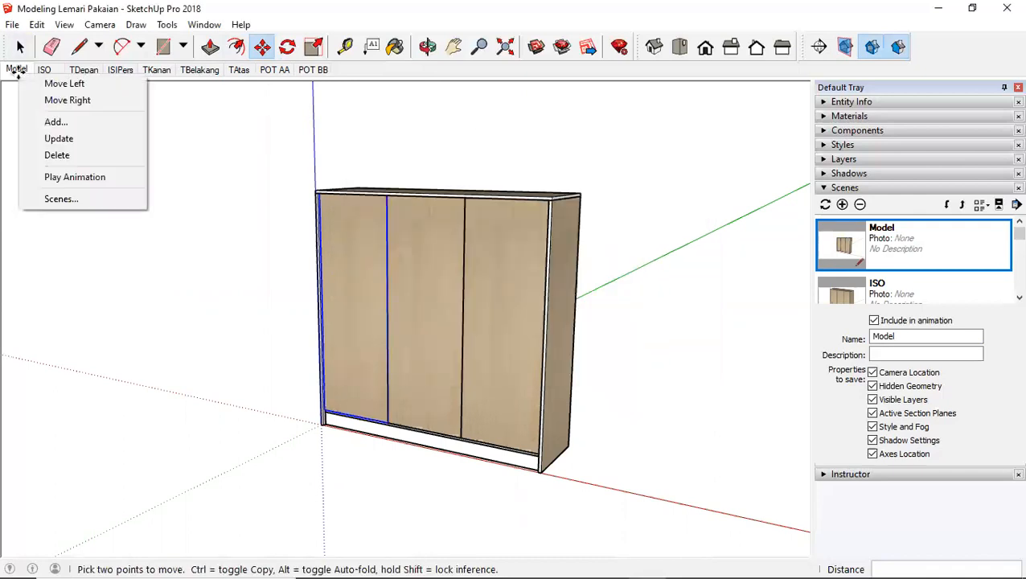
{"action": "left_click", "coordinate": [78, 180]}
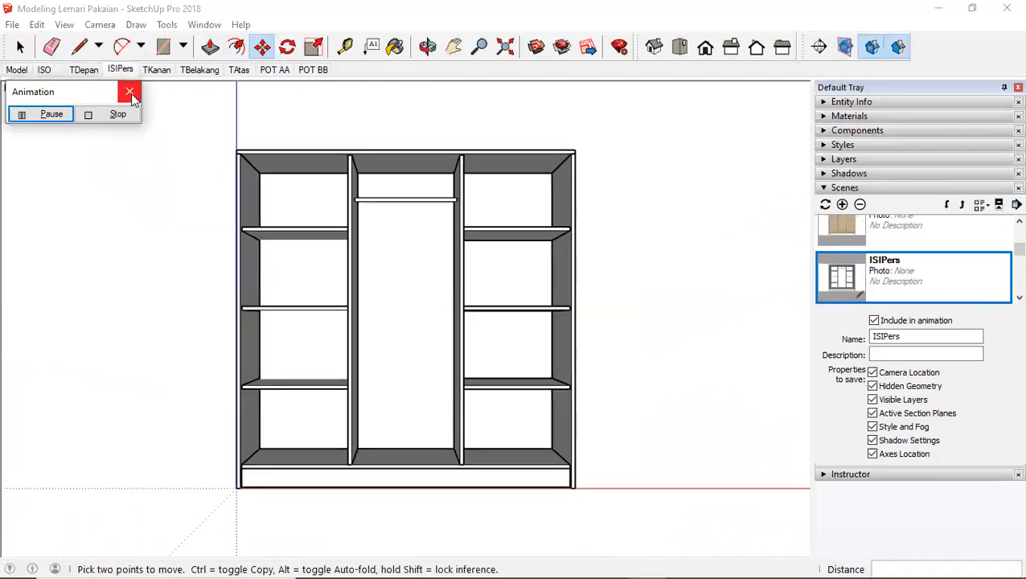
{"action": "left_click", "coordinate": [130, 95]}
Step: Export the scene animation to Documents as an MP4 video named Animasi Modeling Lemari Pakaian
{"action": "left_click", "coordinate": [12, 25]}
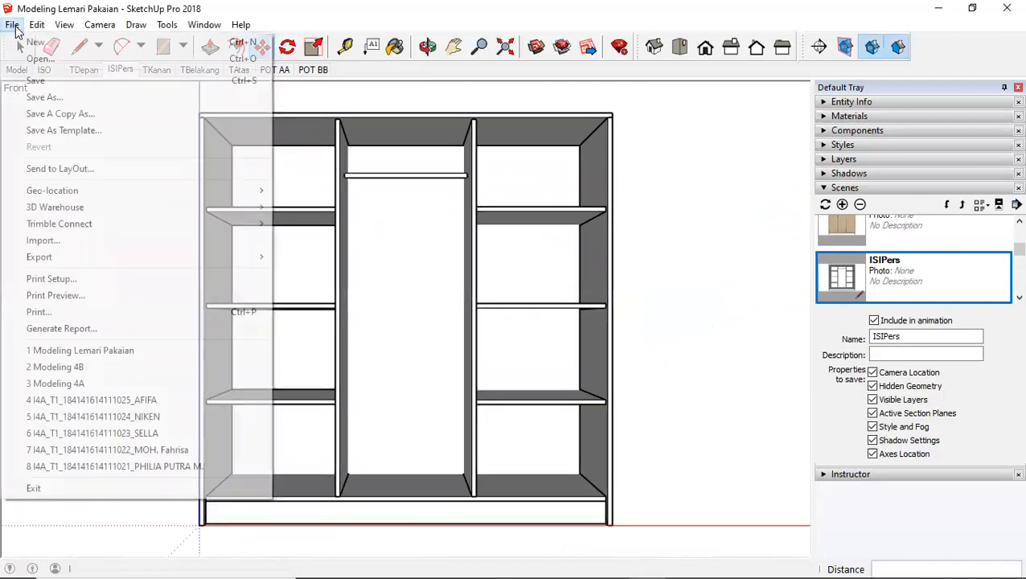
{"action": "mouse_move", "coordinate": [115, 256]}
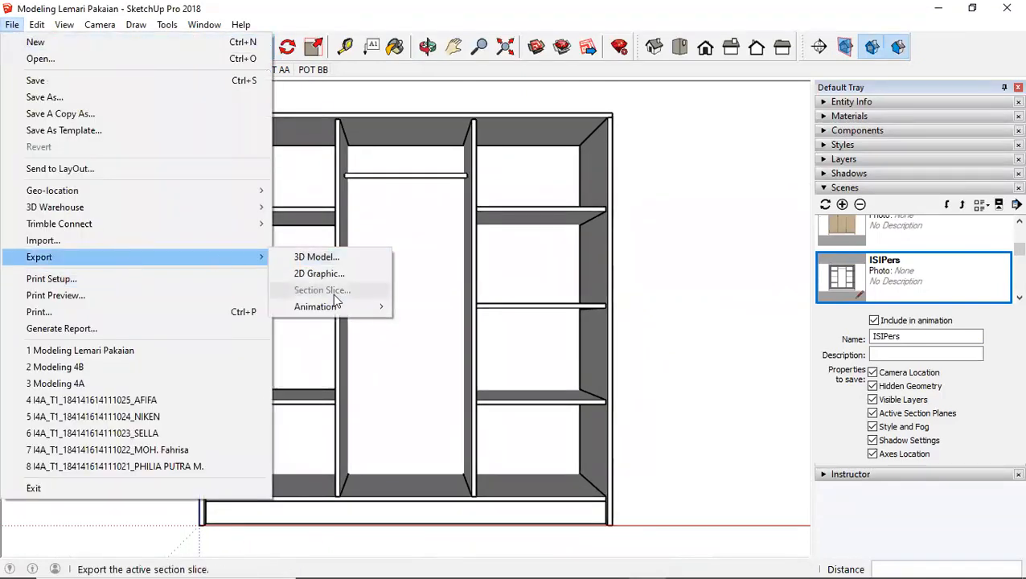
{"action": "mouse_move", "coordinate": [339, 312]}
{"action": "left_click", "coordinate": [465, 308]}
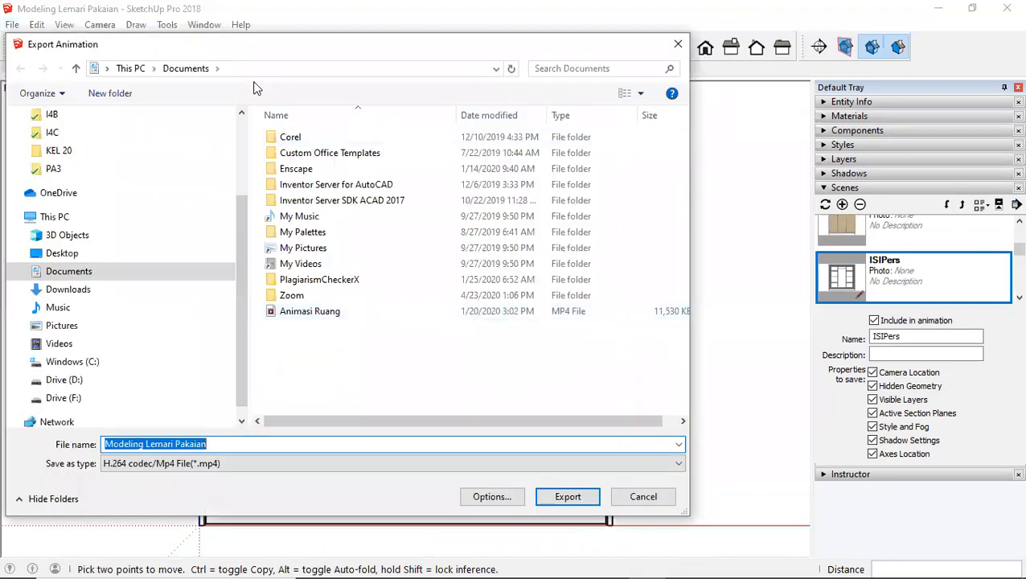
{"action": "left_click", "coordinate": [237, 124]}
{"action": "key", "text": "Caps_Lock"}
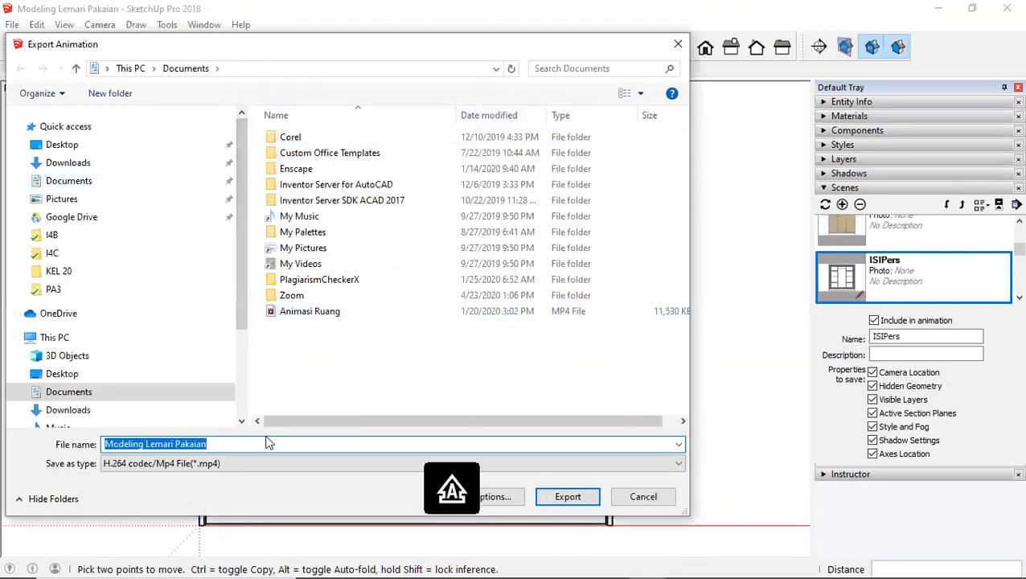
{"action": "key", "text": "Home"}
{"action": "type", "text": "aNIMA"}
{"action": "key", "text": "BackSpace"}
{"action": "key", "text": "BackSpace"}
{"action": "key", "text": "BackSpace"}
{"action": "key", "text": "BackSpace"}
{"action": "key", "text": "BackSpace"}
{"action": "key", "text": "Caps_Lock"}
{"action": "type", "text": "Animasi"}
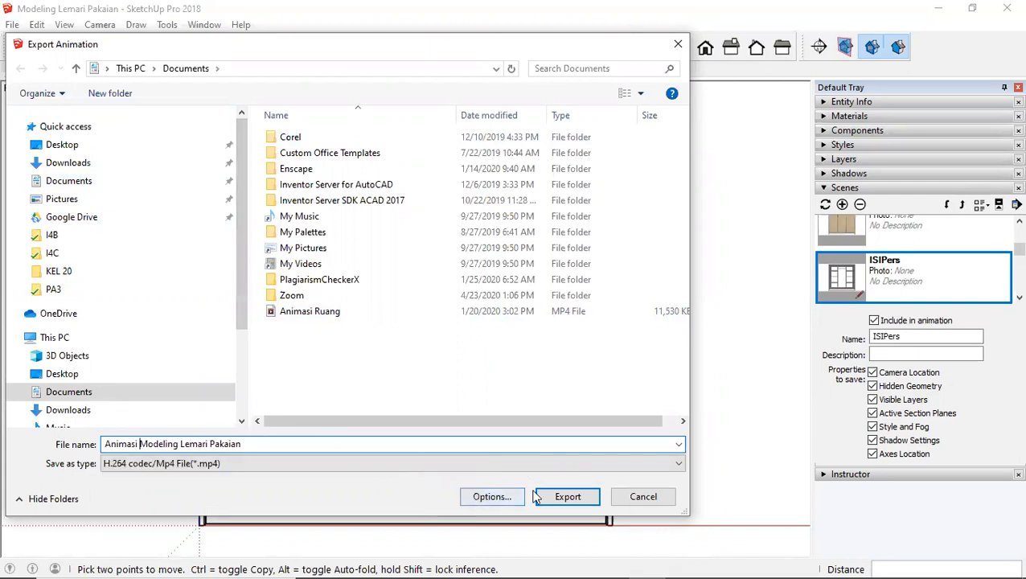
{"action": "left_click", "coordinate": [565, 498]}
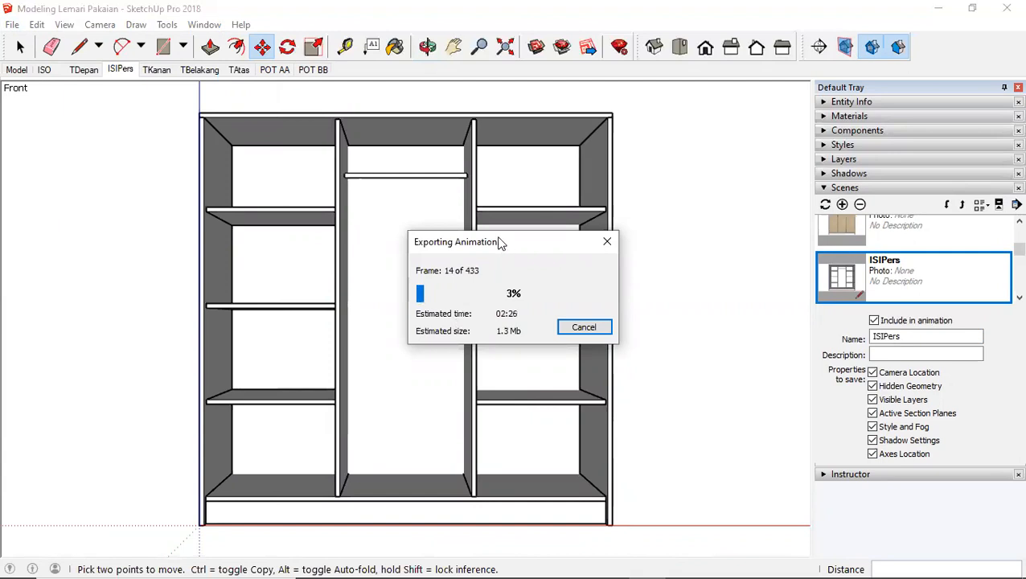
Step: Cancel the running animation export and delete the incomplete video file
{"action": "left_click_drag", "start_coordinate": [504, 242], "coordinate": [717, 271]}
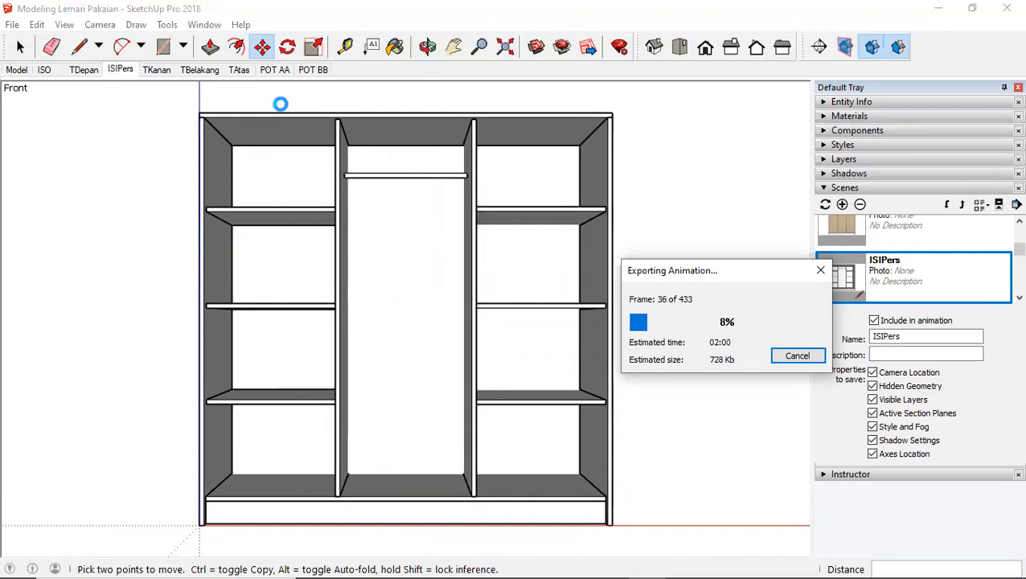
{"action": "left_click", "coordinate": [796, 354]}
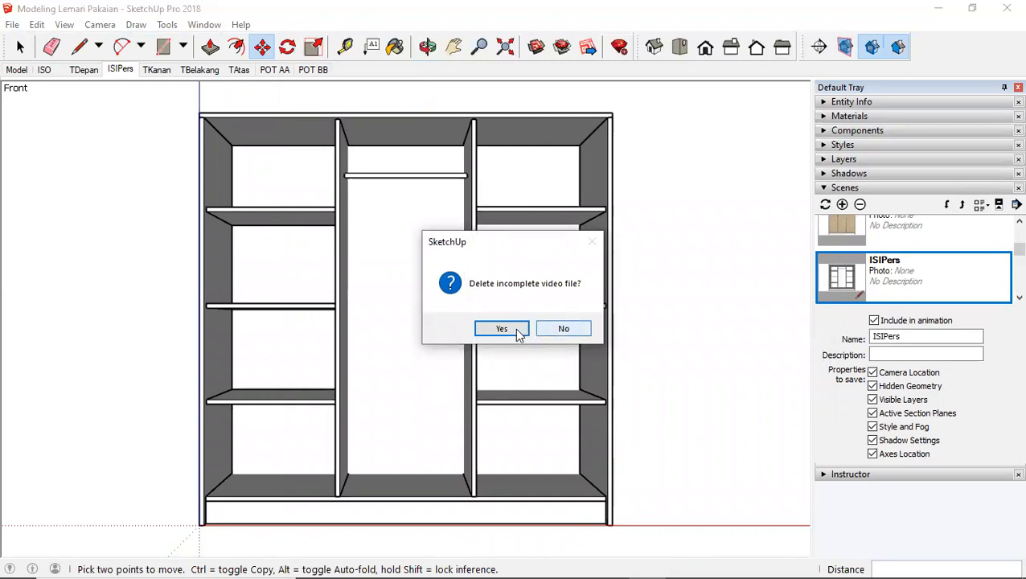
{"action": "left_click", "coordinate": [515, 329]}
Step: Send the model to LayOut, create the document from a Titleblock template and open its Cover Page
{"action": "left_click", "coordinate": [12, 24]}
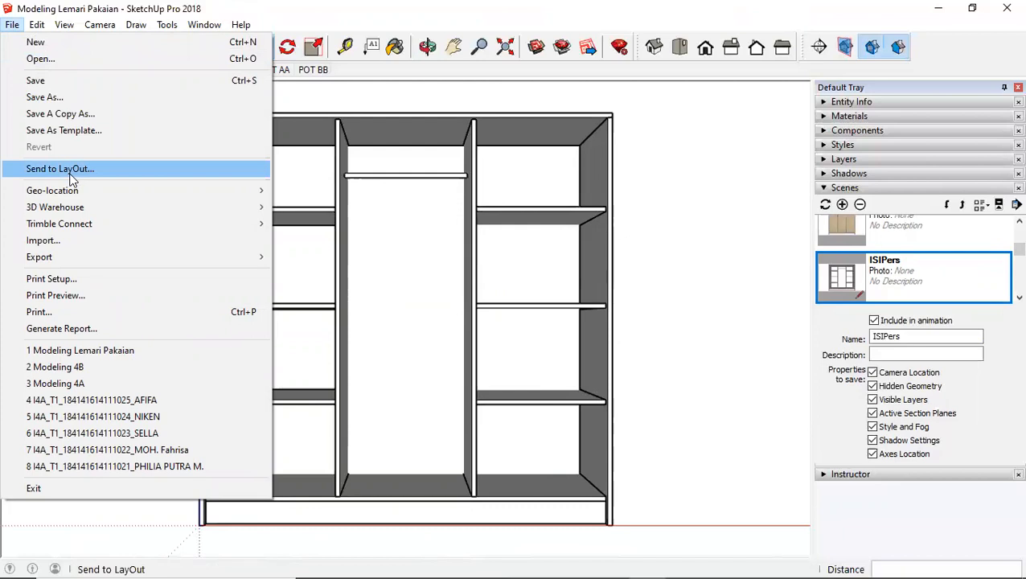
{"action": "key", "text": "Escape"}
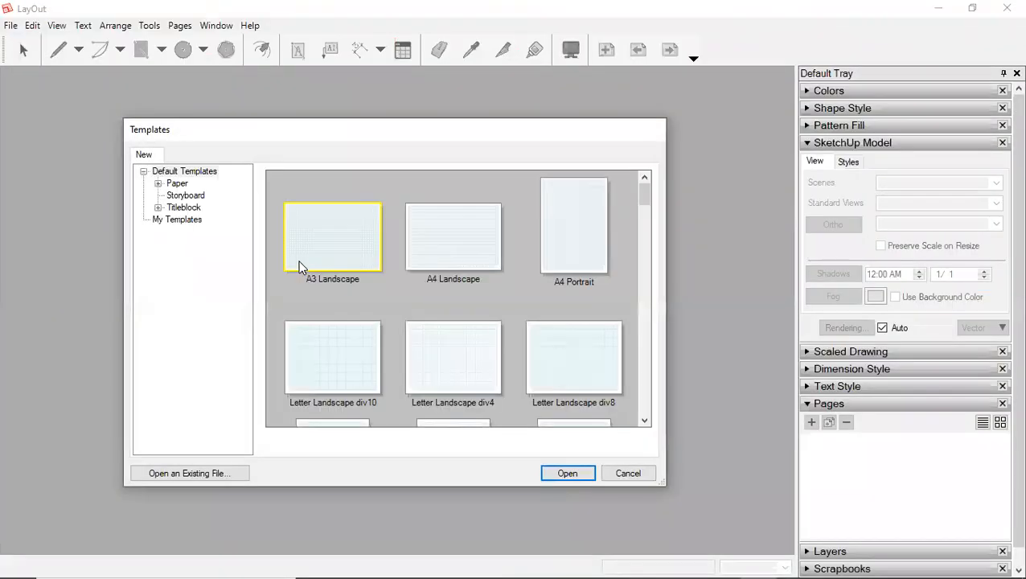
{"action": "left_click", "coordinate": [180, 197]}
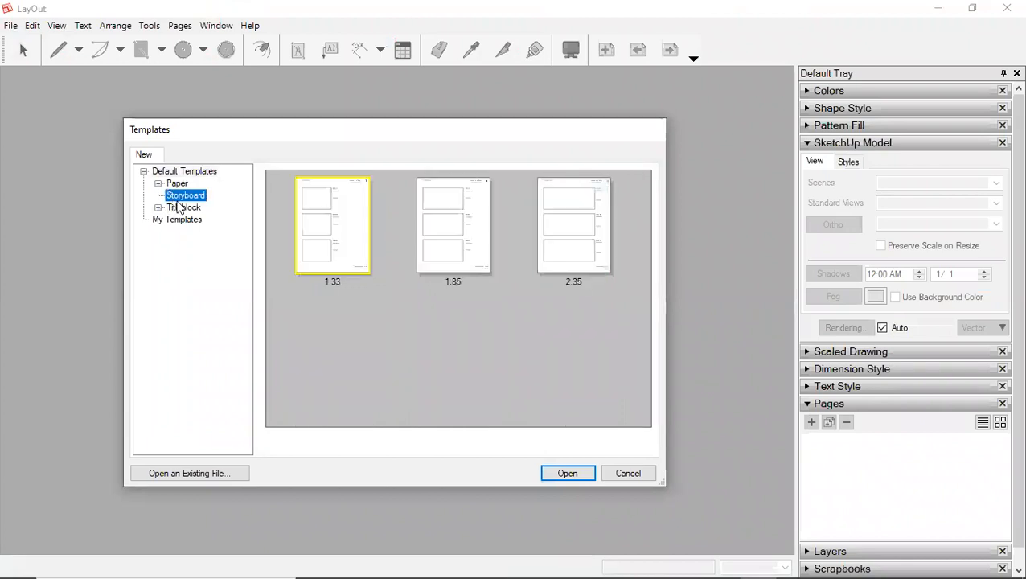
{"action": "left_click", "coordinate": [158, 208]}
{"action": "left_click", "coordinate": [183, 208]}
{"action": "left_click", "coordinate": [483, 261]}
{"action": "left_click", "coordinate": [586, 473]}
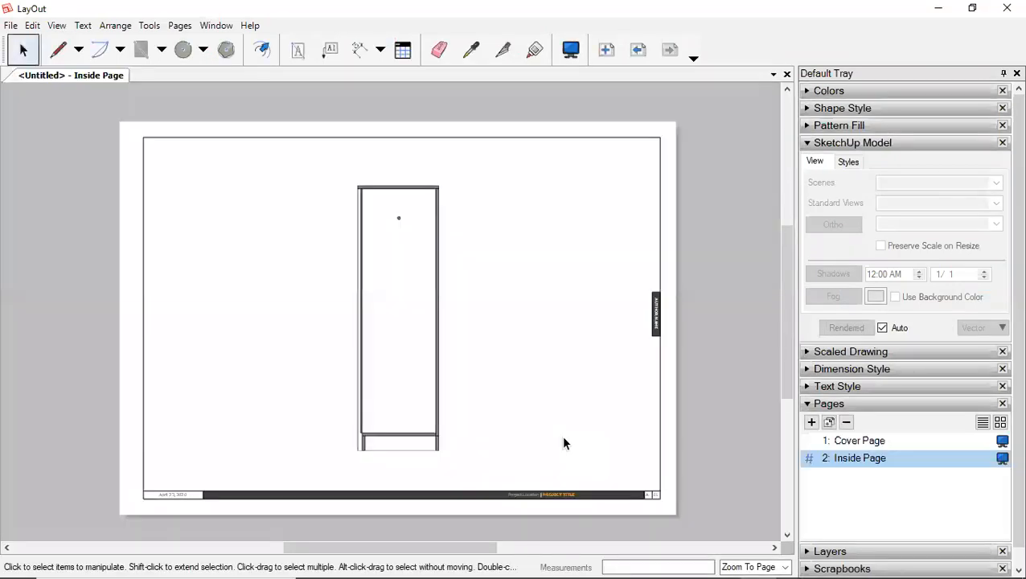
{"action": "left_click", "coordinate": [859, 441]}
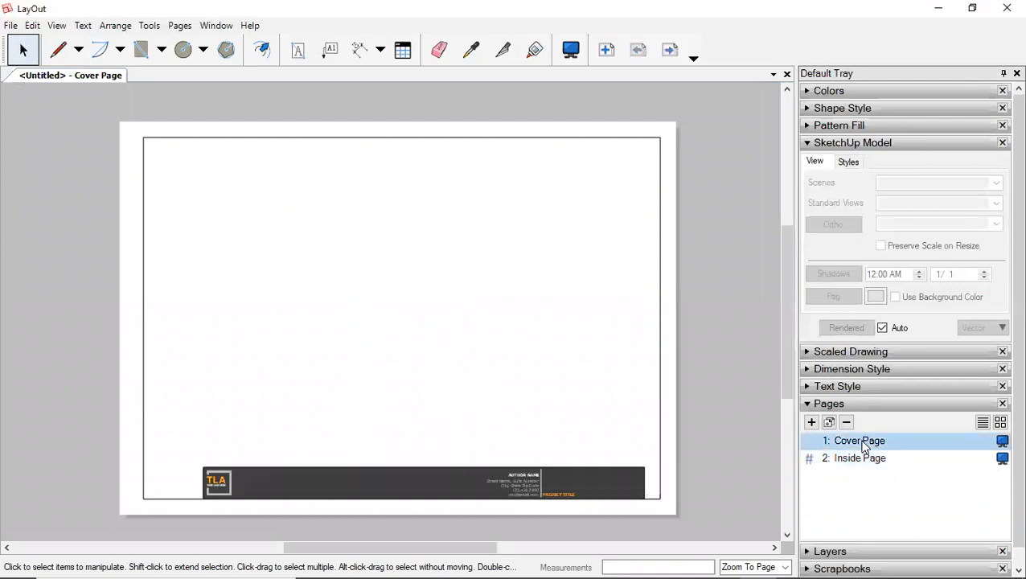
Step: Compare the Cover Page and Inside Page to find where the model viewport sits, and select the viewport
{"action": "left_click", "coordinate": [854, 457]}
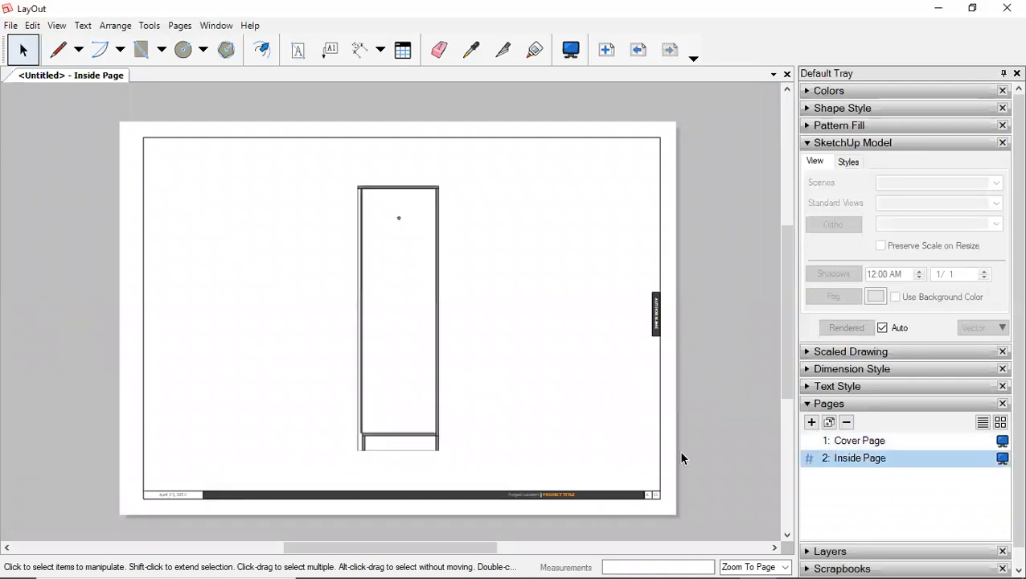
{"action": "left_click", "coordinate": [867, 445]}
{"action": "left_click", "coordinate": [854, 459]}
{"action": "left_click", "coordinate": [841, 444]}
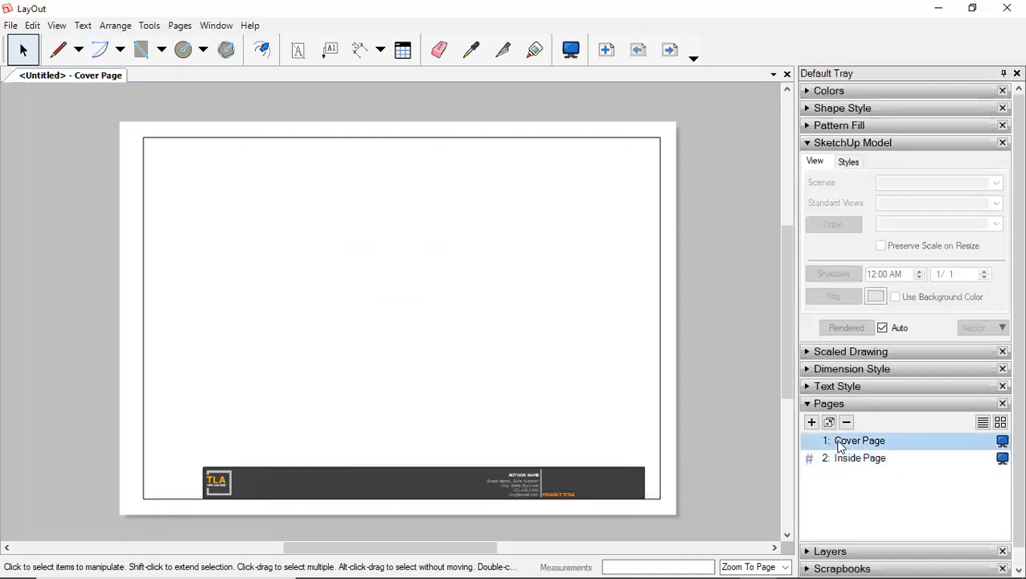
{"action": "left_click", "coordinate": [844, 460]}
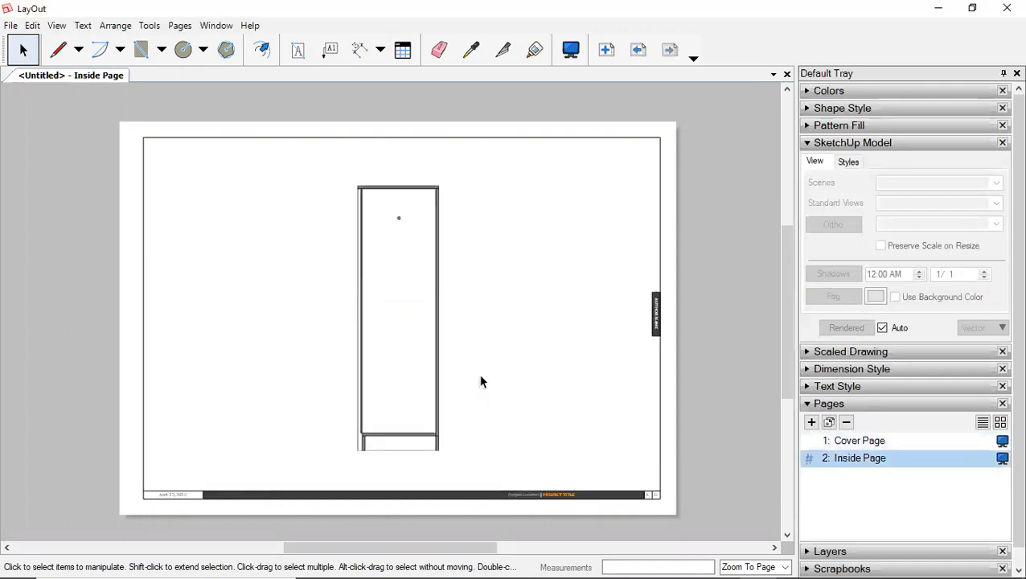
{"action": "left_click", "coordinate": [446, 343]}
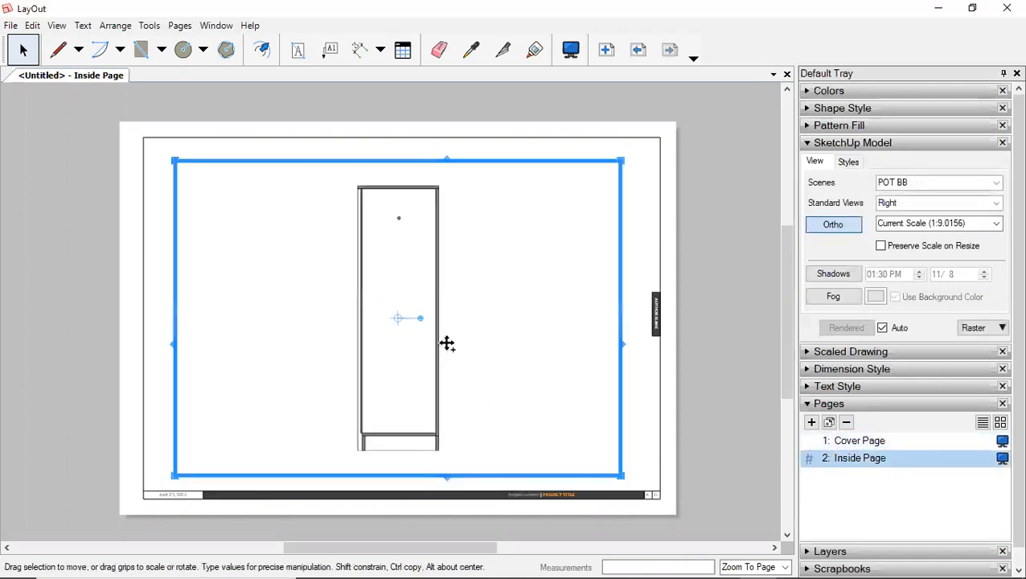
Step: Clear the Cover Page's name and copy the Inside Page's model viewport onto that first page
{"action": "double_click", "coordinate": [846, 441]}
{"action": "key", "text": "BackSpace"}
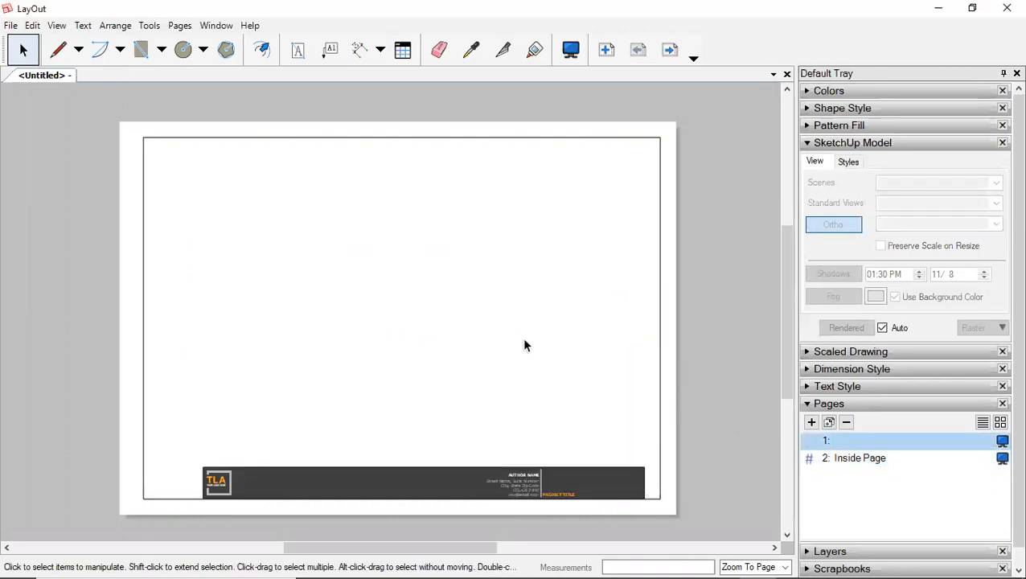
{"action": "left_click", "coordinate": [837, 463]}
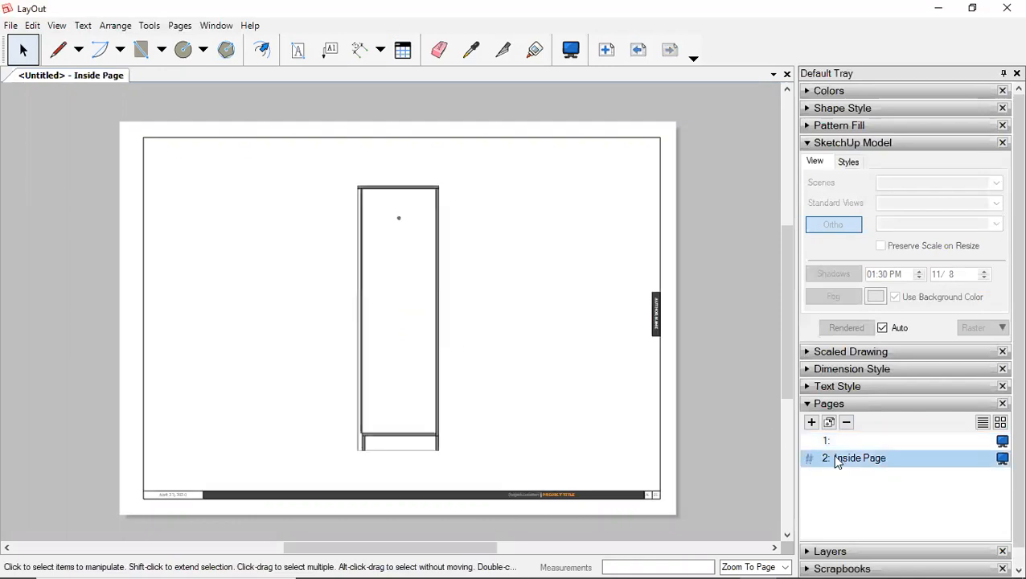
{"action": "left_click", "coordinate": [439, 359]}
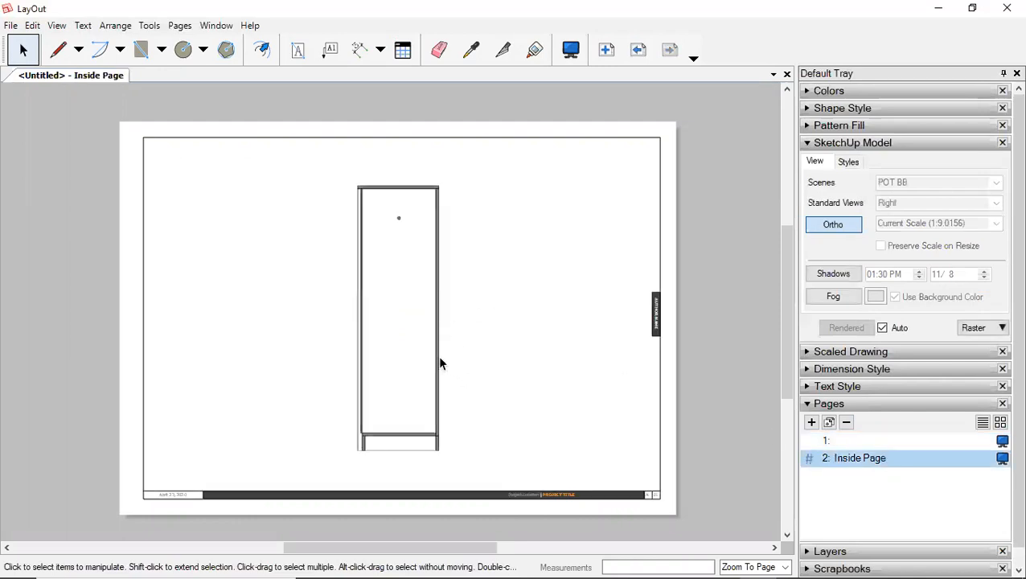
{"action": "left_click", "coordinate": [843, 441]}
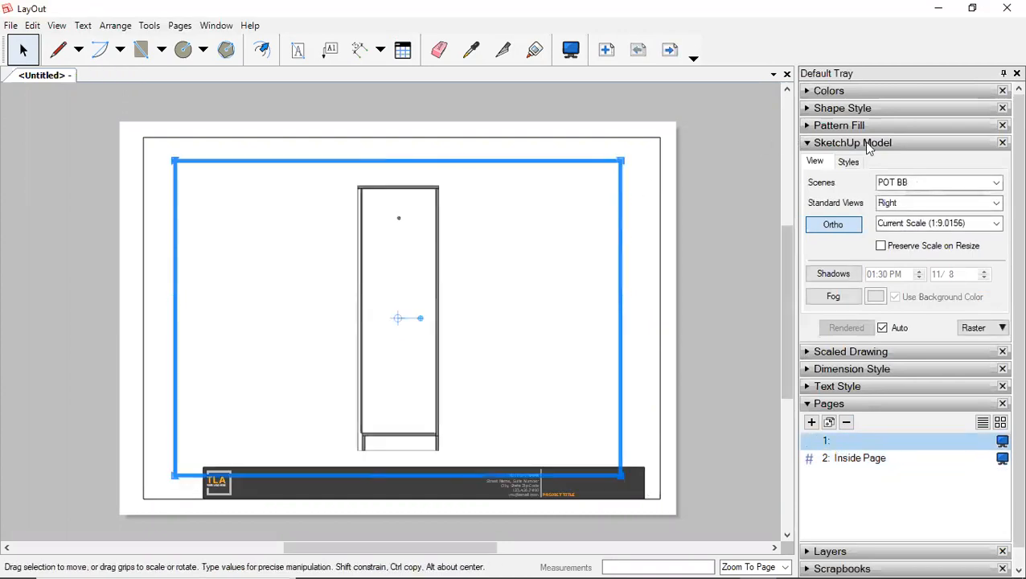
Step: Set the copied viewport's scene to ISO and move it up clear of the title block
{"action": "left_click", "coordinate": [806, 145]}
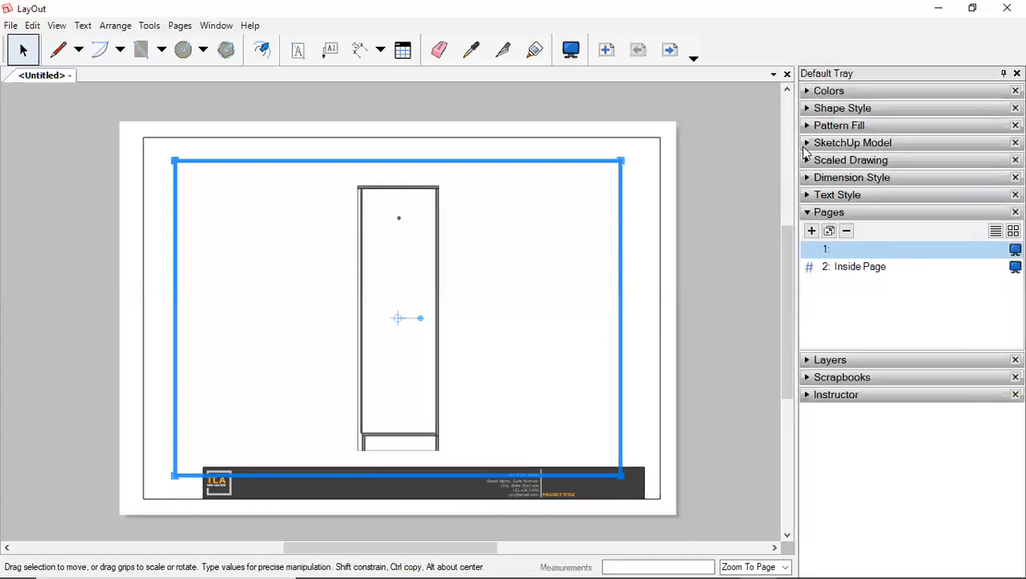
{"action": "left_click", "coordinate": [807, 142]}
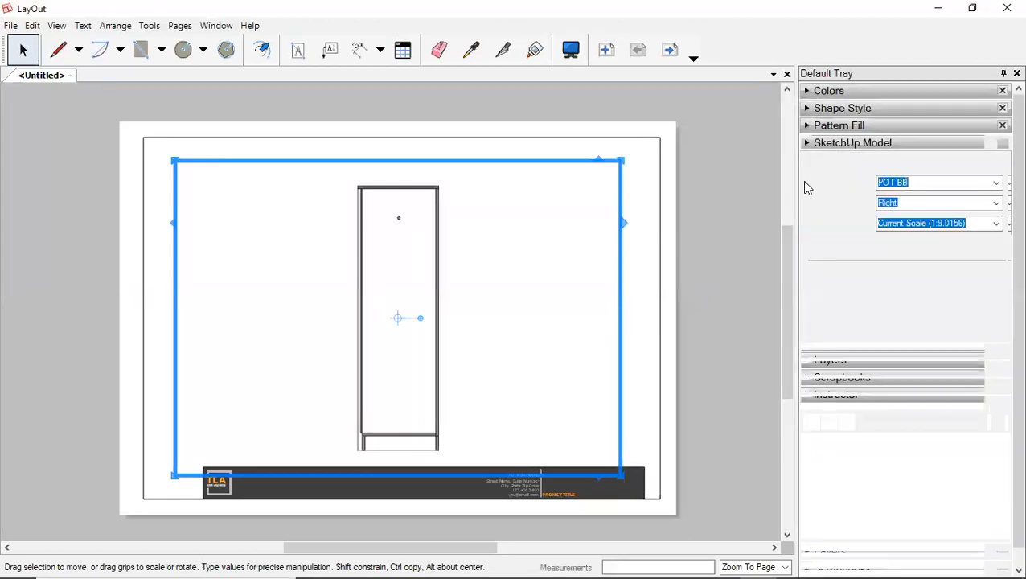
{"action": "left_click", "coordinate": [923, 183]}
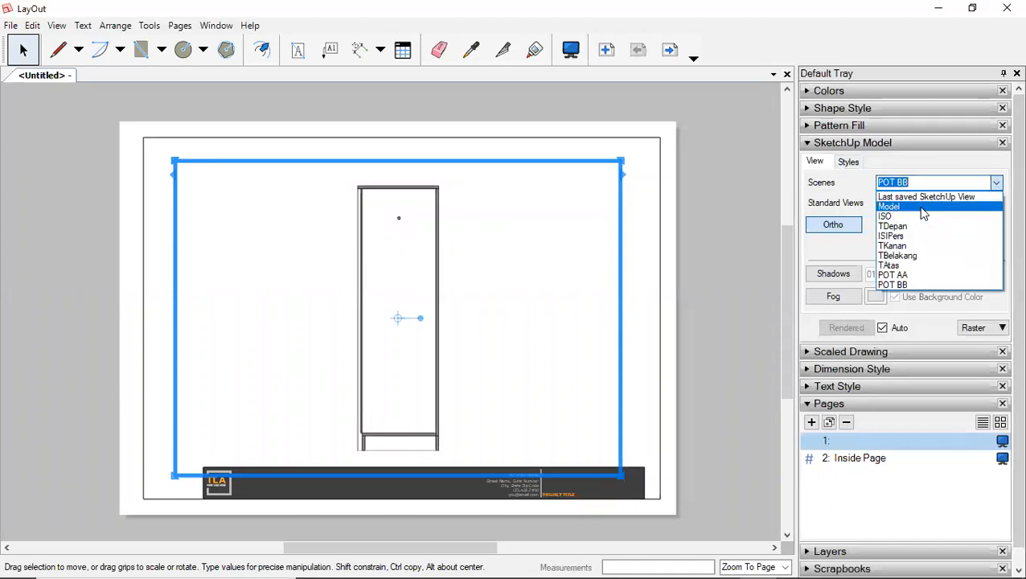
{"action": "left_click", "coordinate": [918, 218]}
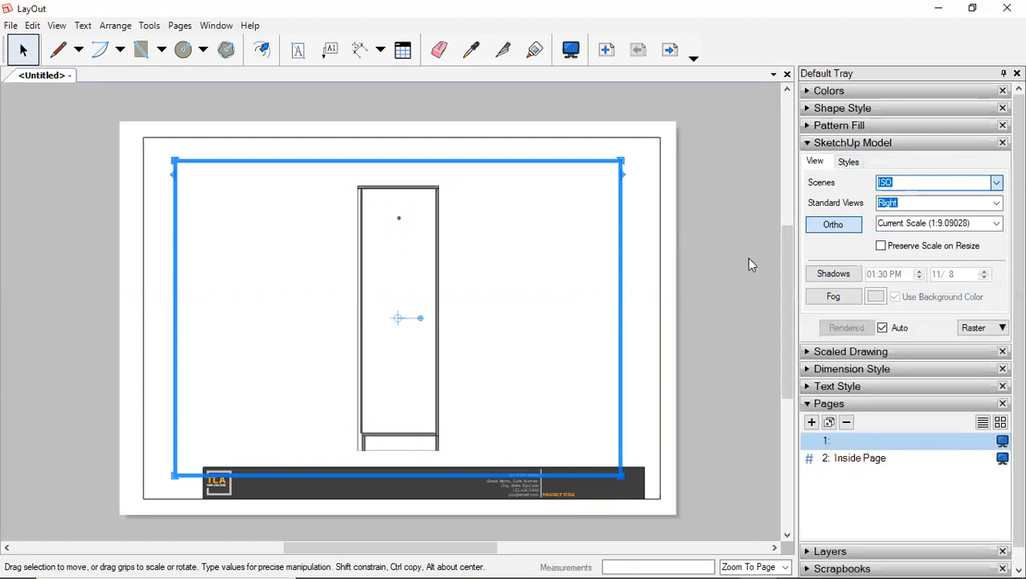
{"action": "left_click_drag", "start_coordinate": [421, 234], "coordinate": [425, 218]}
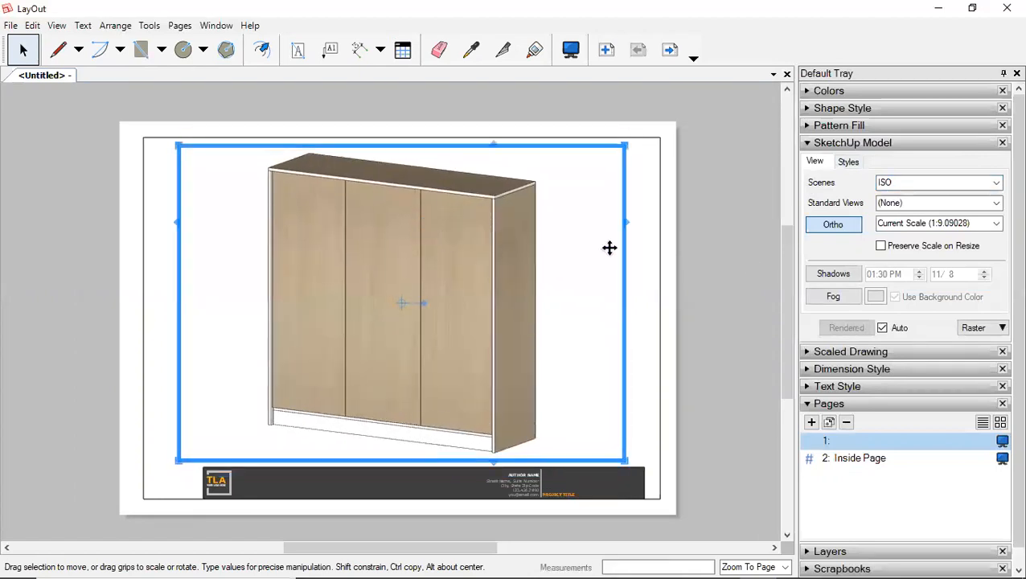
{"action": "left_click", "coordinate": [712, 270]}
Step: Examine the logo, author details and project title in the first page's title block
{"action": "scroll", "coordinate": [315, 482], "scroll_direction": "up", "scroll_amount": 1}
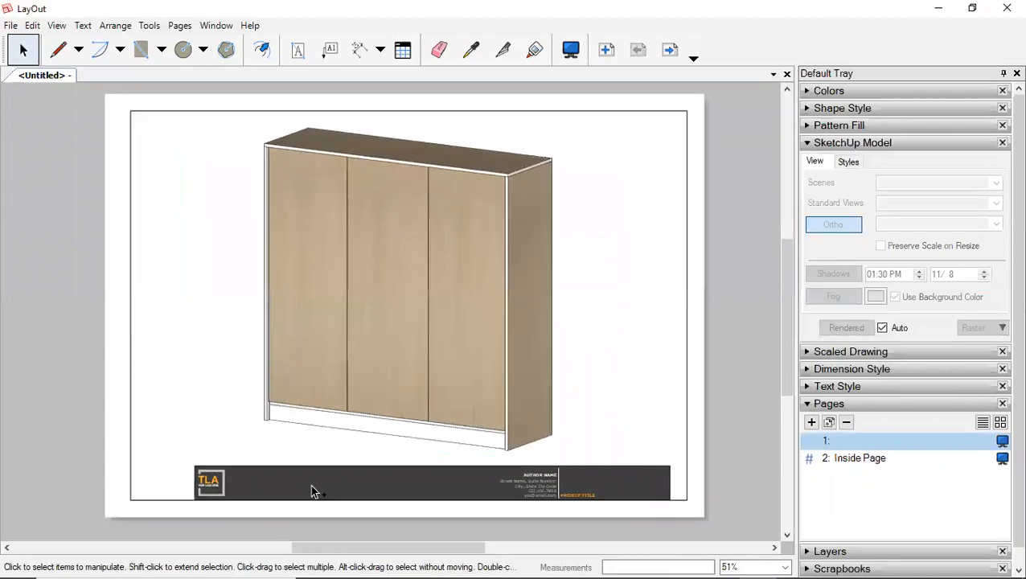
{"action": "scroll", "coordinate": [312, 491], "scroll_direction": "up", "scroll_amount": 1}
{"action": "left_click", "coordinate": [208, 483]}
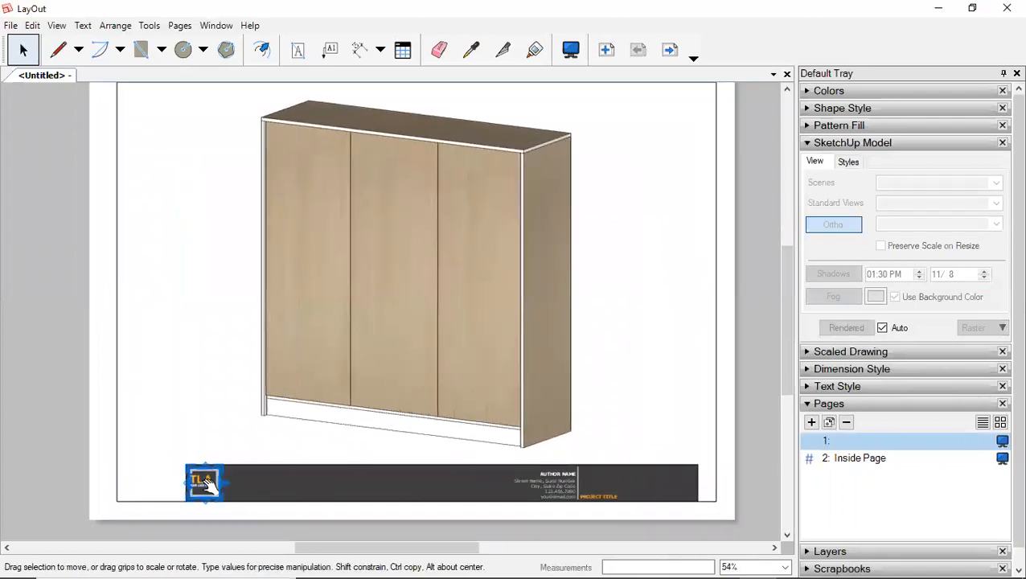
{"action": "left_click", "coordinate": [262, 478]}
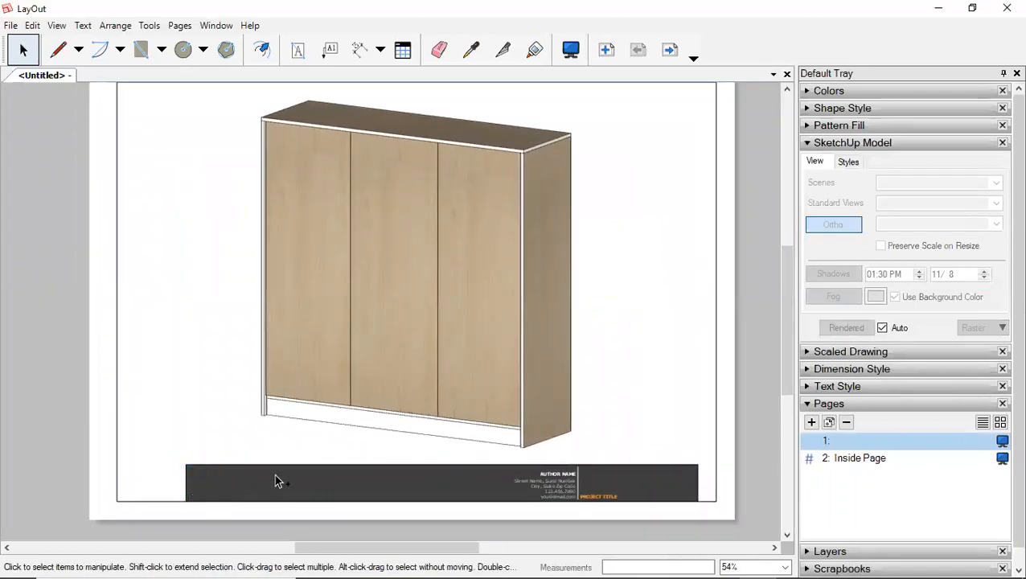
{"action": "left_click", "coordinate": [550, 477]}
{"action": "scroll", "coordinate": [554, 483], "scroll_direction": "up", "scroll_amount": 5}
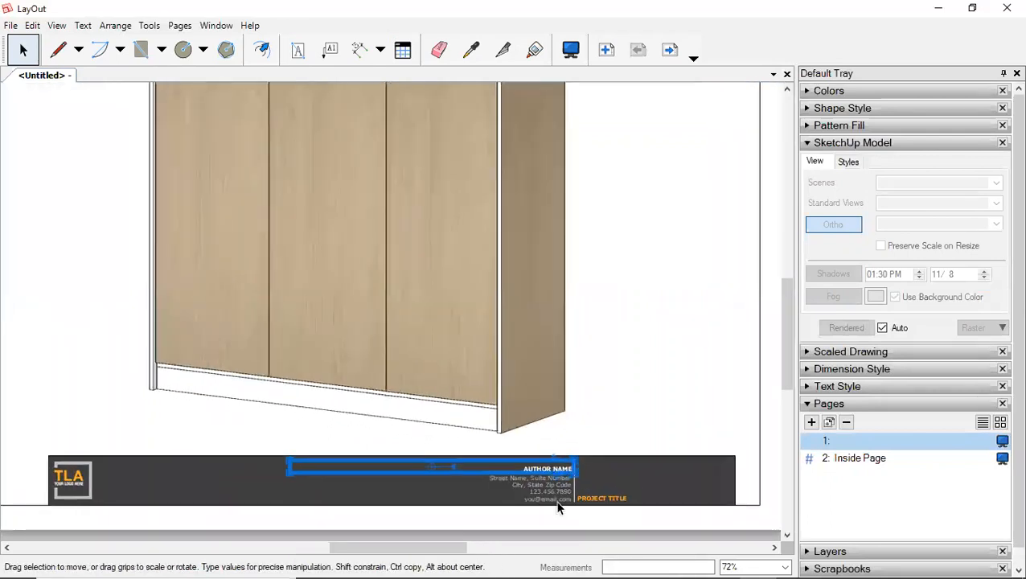
{"action": "scroll", "coordinate": [563, 488], "scroll_direction": "up", "scroll_amount": 1}
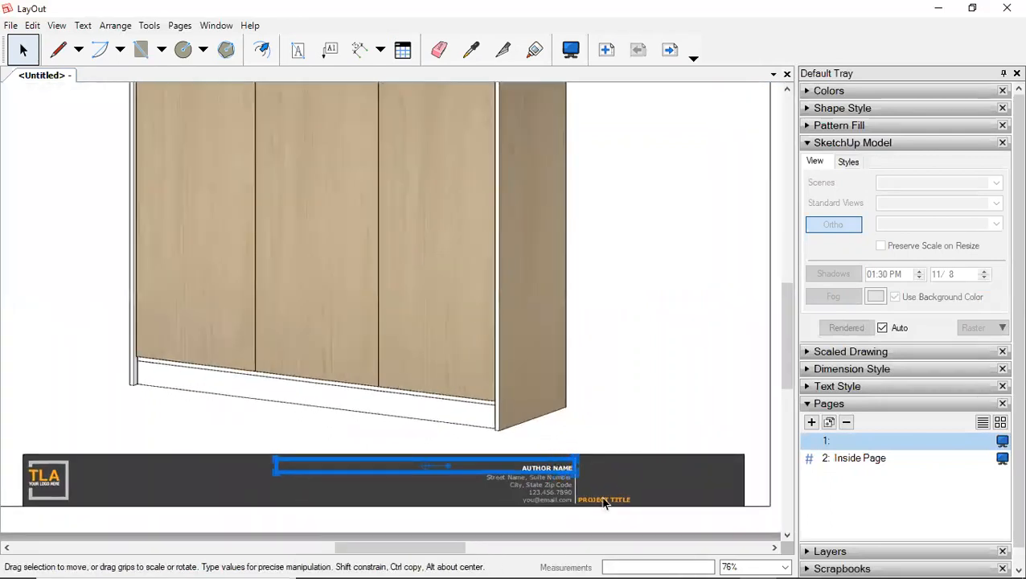
Step: Replace the project title in the first page's title block with DESAIN LEMARI KABINET
{"action": "double_click", "coordinate": [596, 502]}
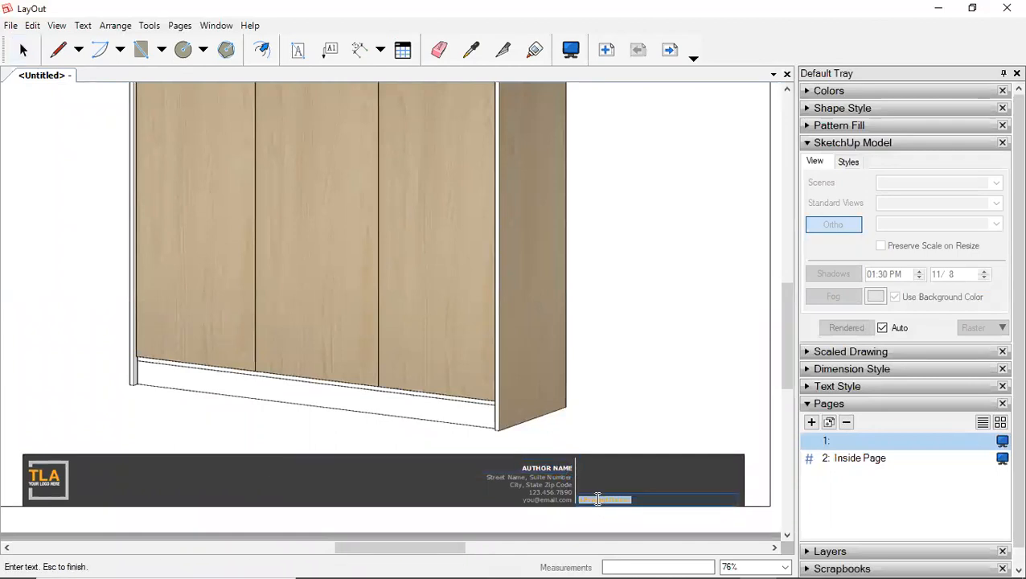
{"action": "left_click_drag", "start_coordinate": [632, 500], "coordinate": [560, 503]}
{"action": "type", "text": "D"}
{"action": "key", "text": "Escape"}
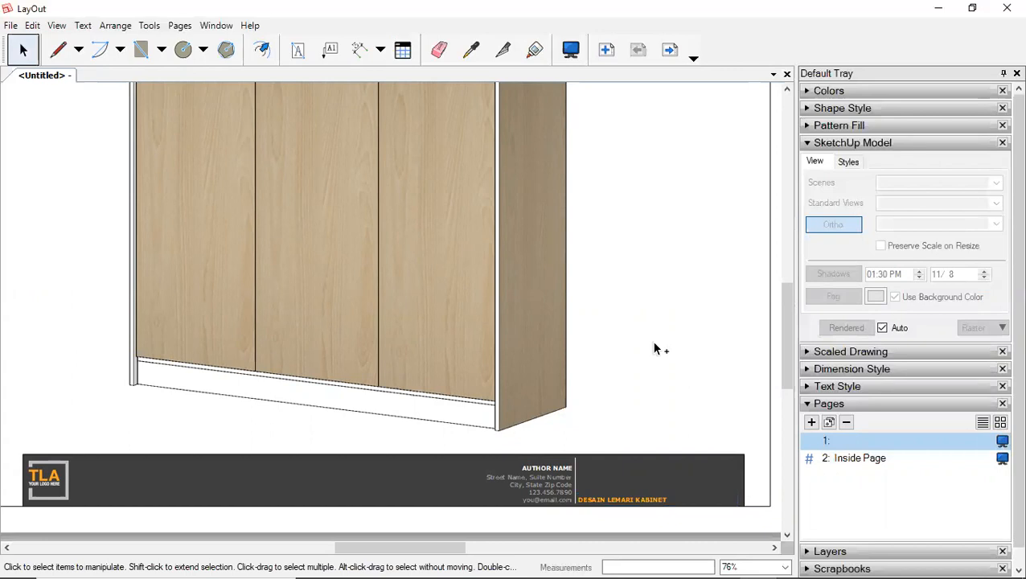
Step: Replace the vertical author name at the Inside Page's border with ALTER LAB STUDIO
{"action": "scroll", "coordinate": [654, 348], "scroll_direction": "down", "scroll_amount": 2}
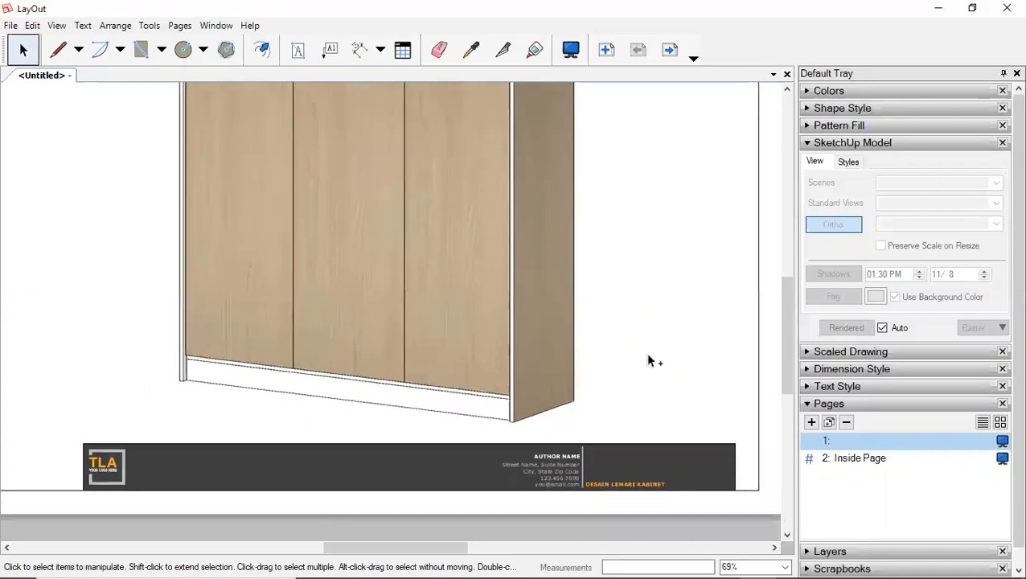
{"action": "left_click", "coordinate": [854, 458]}
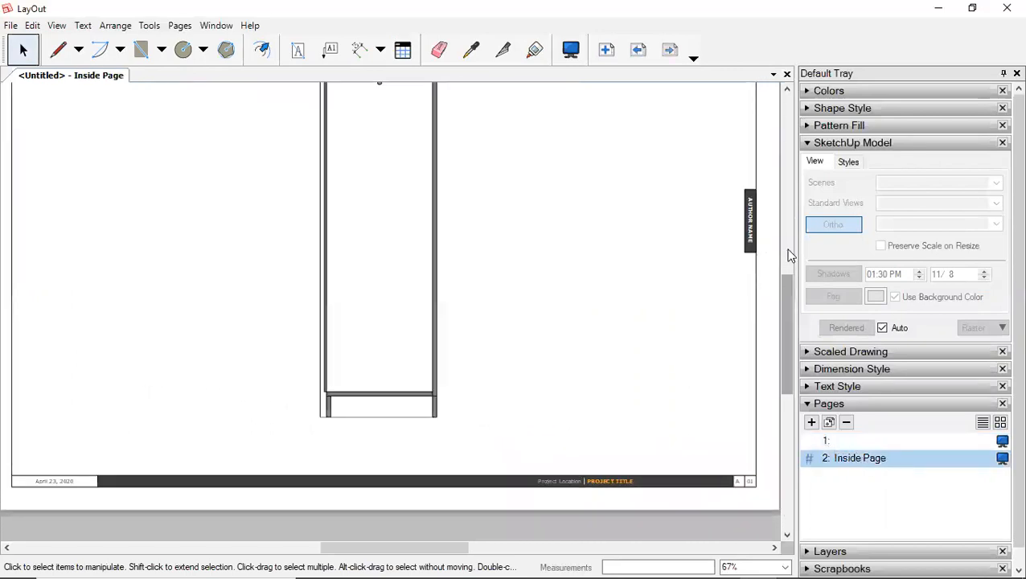
{"action": "scroll", "coordinate": [667, 291], "scroll_direction": "down", "scroll_amount": 1}
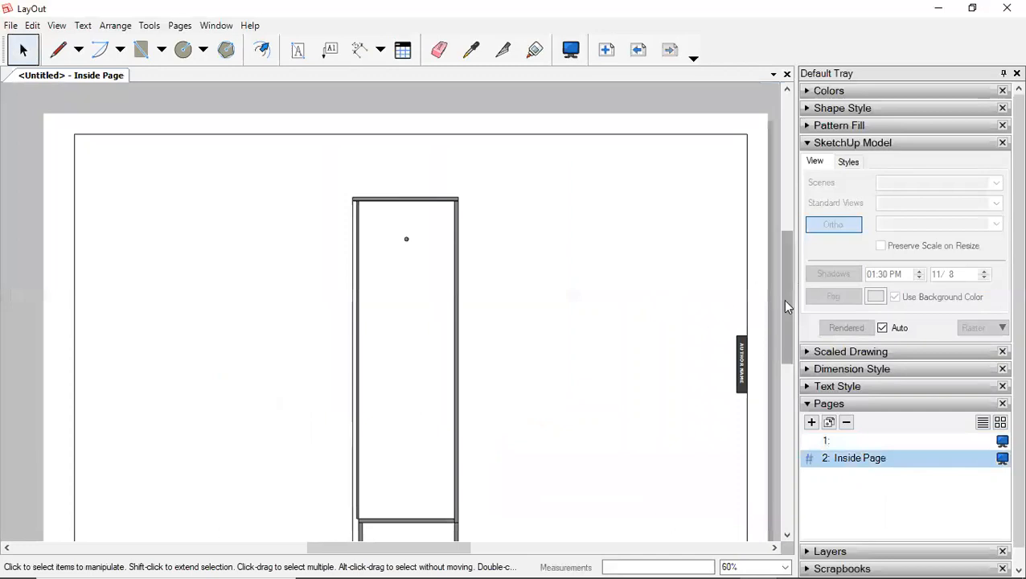
{"action": "scroll", "coordinate": [782, 299], "scroll_direction": "down", "scroll_amount": 2}
{"action": "left_click", "coordinate": [740, 229]}
{"action": "scroll", "coordinate": [741, 228], "scroll_direction": "up", "scroll_amount": 1}
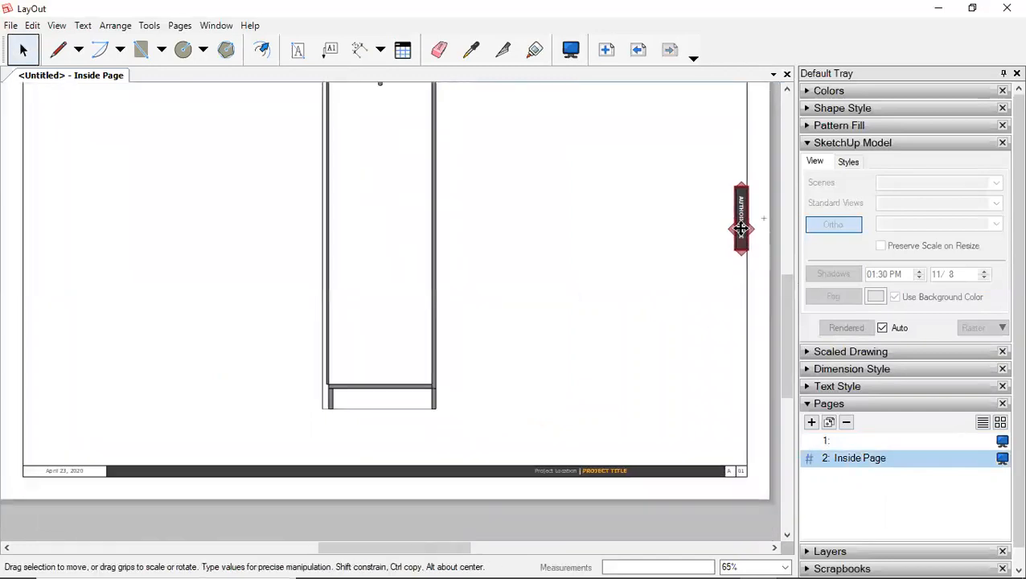
{"action": "double_click", "coordinate": [741, 229]}
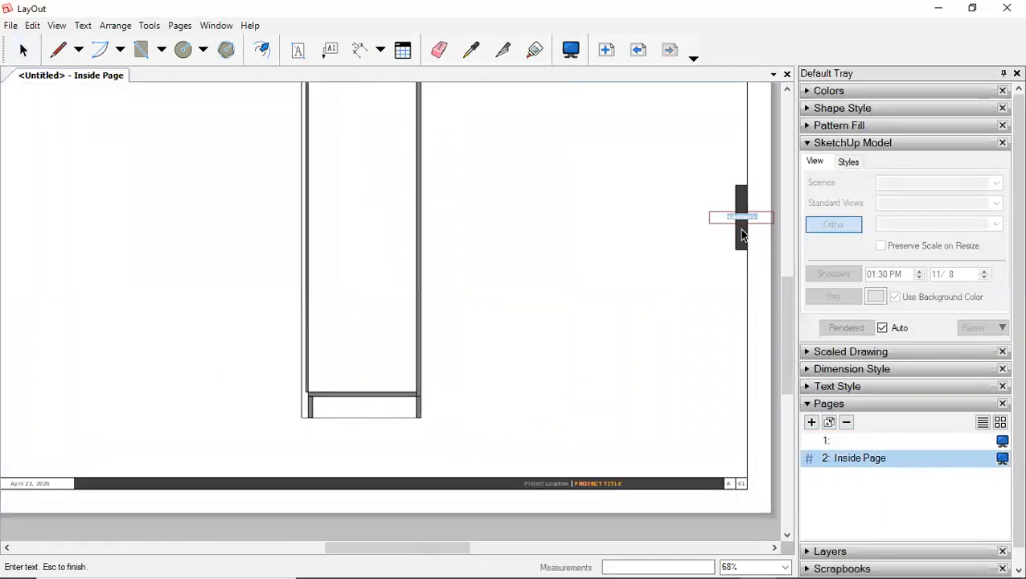
{"action": "type", "text": "ST"}
{"action": "key", "text": "Escape"}
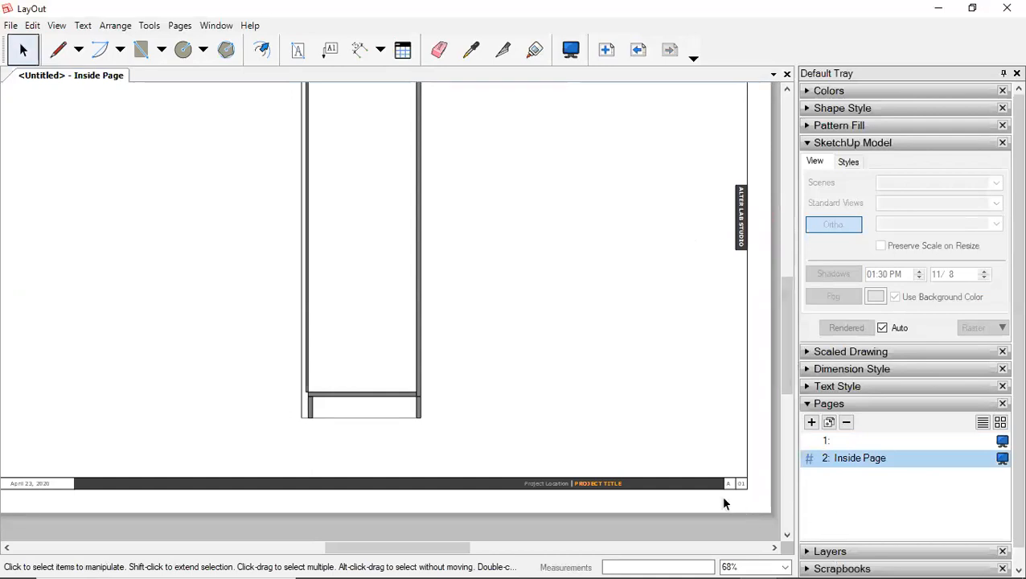
Step: Set the Inside Page title block's project location to MALANG - INDONESIA and its project title to DESAIN KABINET PAKAIAN
{"action": "scroll", "coordinate": [793, 380], "scroll_direction": "down", "scroll_amount": 2}
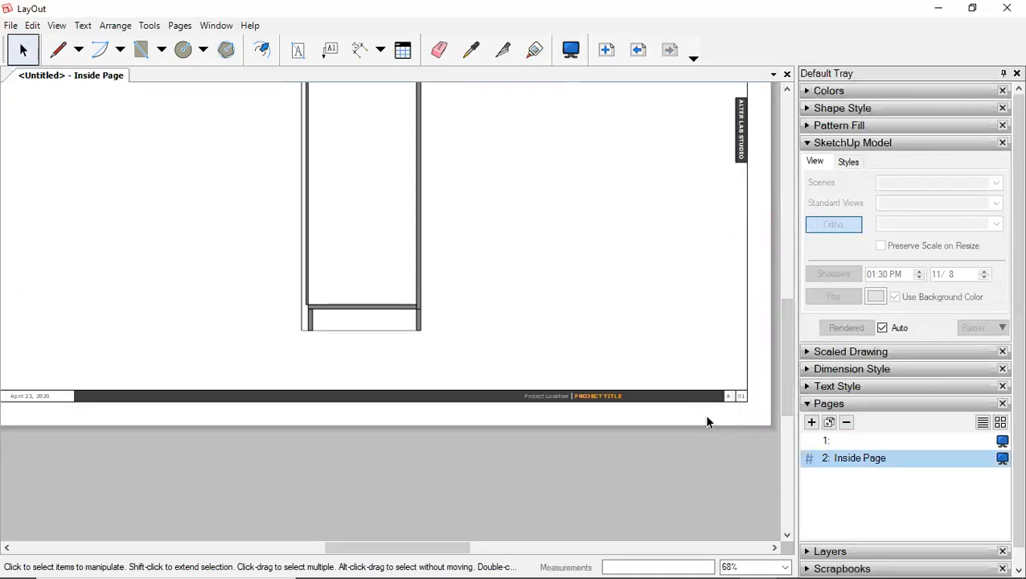
{"action": "double_click", "coordinate": [549, 398]}
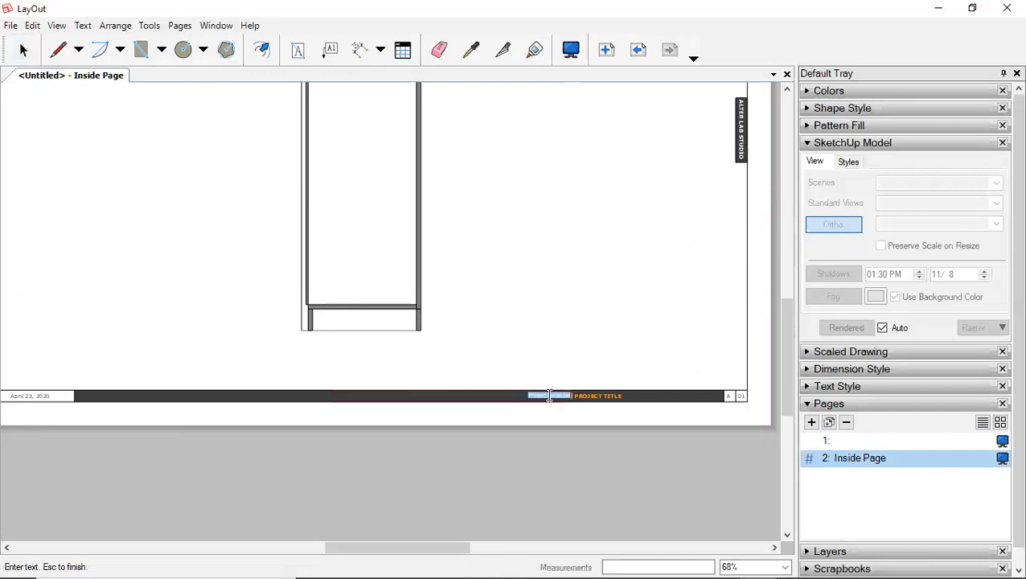
{"action": "type", "text": "MALANG - INDONESIA"}
{"action": "key", "text": "Escape"}
{"action": "double_click", "coordinate": [599, 396]}
{"action": "type", "text": "DESAIN KABINET PAKAIAN"}
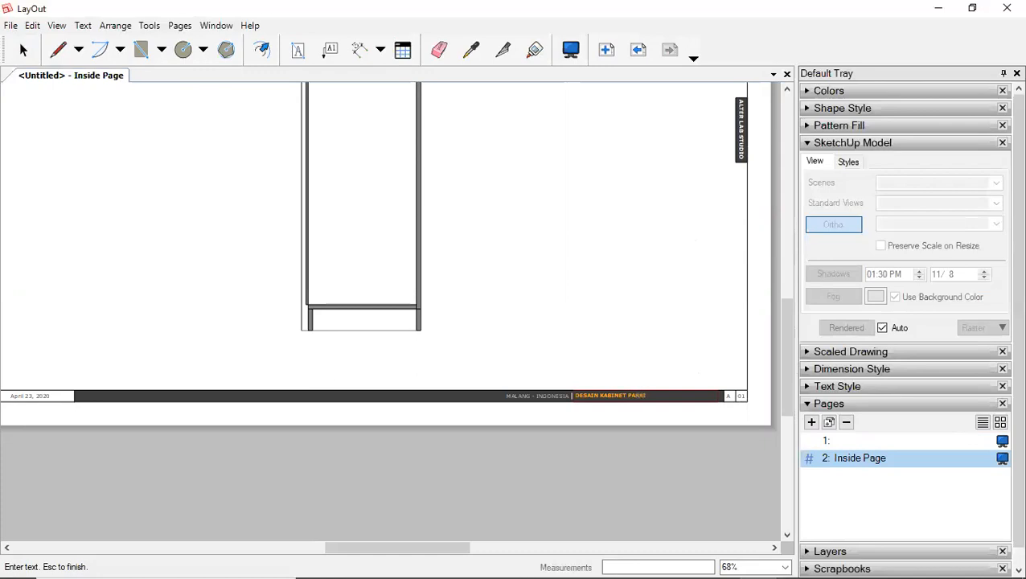
Step: Check the title wording on the first page and change the Inside Page's project title to DESAIN LEMARI KABINET
{"action": "left_click", "coordinate": [831, 444]}
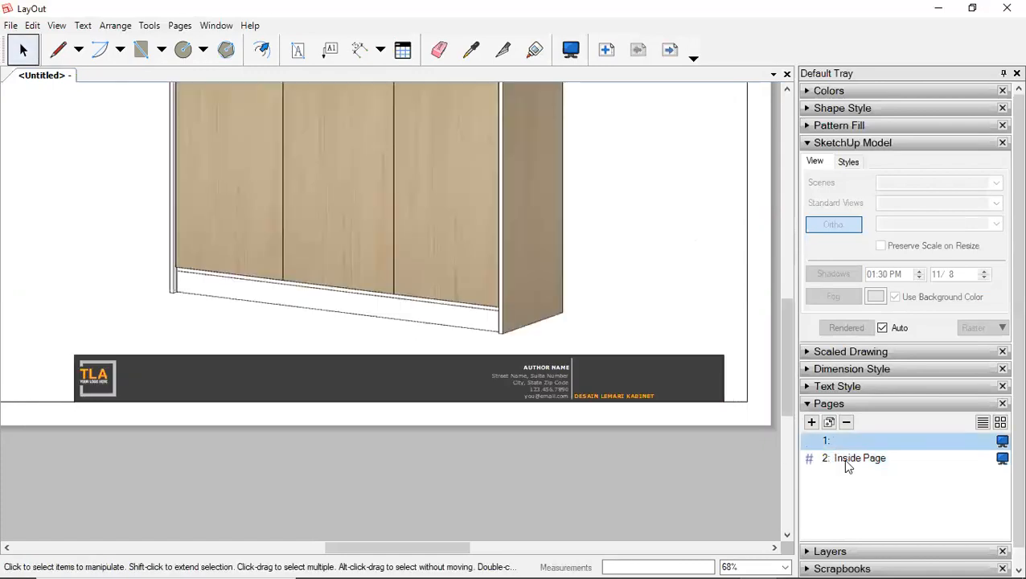
{"action": "double_click", "coordinate": [848, 460]}
{"action": "double_click", "coordinate": [653, 395]}
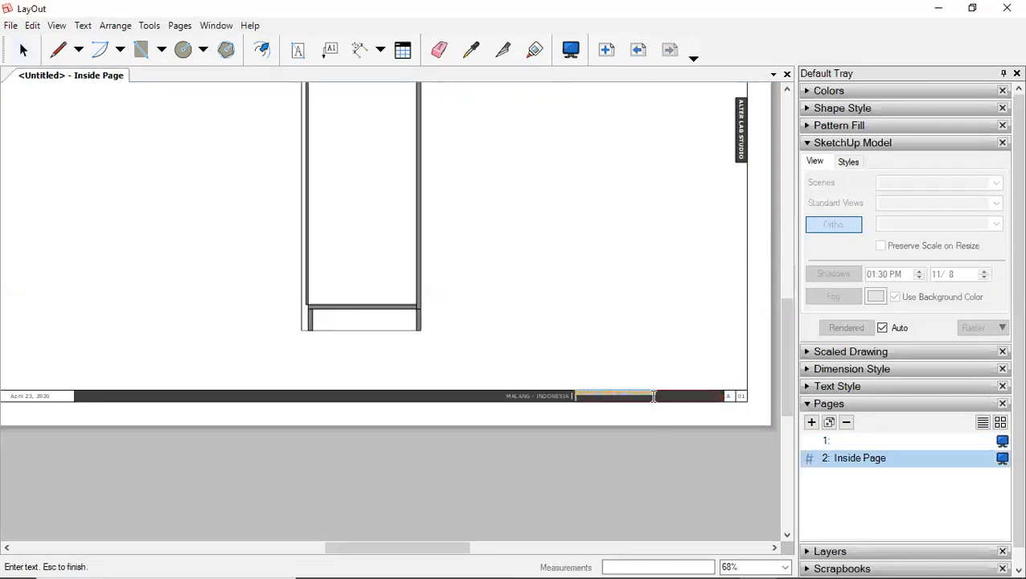
{"action": "key", "text": "Left"}
{"action": "key", "text": "Delete"}
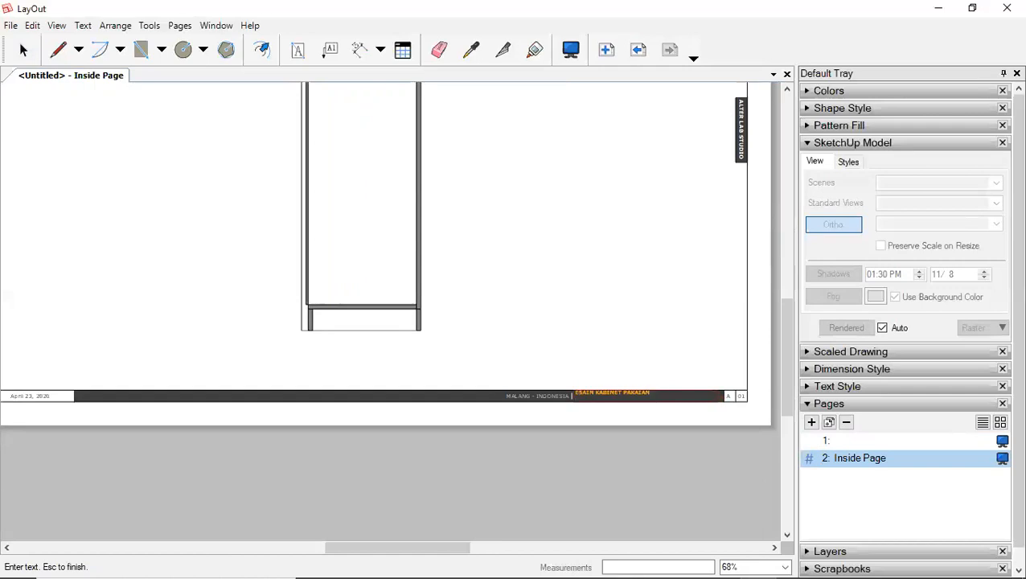
{"action": "type", "text": "DESAIN LEMARI"}
{"action": "key", "text": "Escape"}
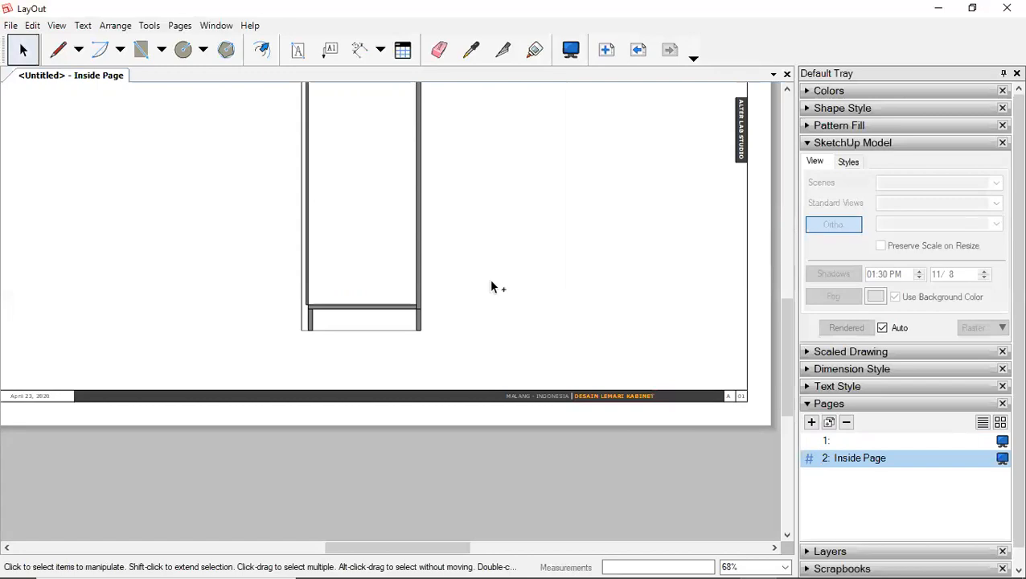
Step: Switch the Inside Page's wardrobe section viewport to the ISO scene
{"action": "scroll", "coordinate": [489, 278], "scroll_direction": "down", "scroll_amount": 1}
{"action": "left_click", "coordinate": [386, 197]}
{"action": "scroll", "coordinate": [587, 179], "scroll_direction": "down", "scroll_amount": 2}
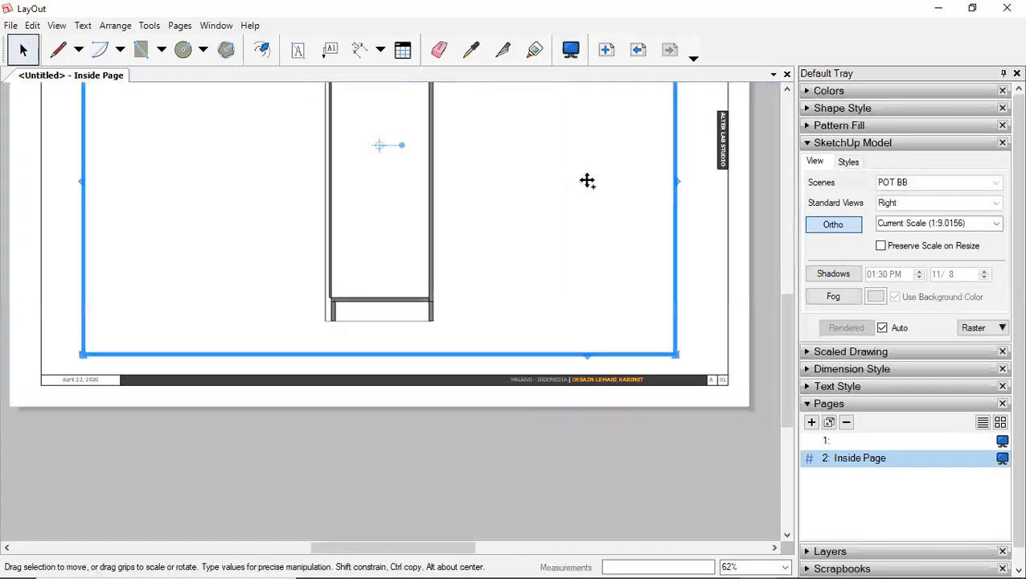
{"action": "mouse_move", "coordinate": [787, 339]}
{"action": "left_mouse_down"}
{"action": "mouse_move", "coordinate": [786, 246]}
{"action": "mouse_move", "coordinate": [788, 289]}
{"action": "left_mouse_up"}
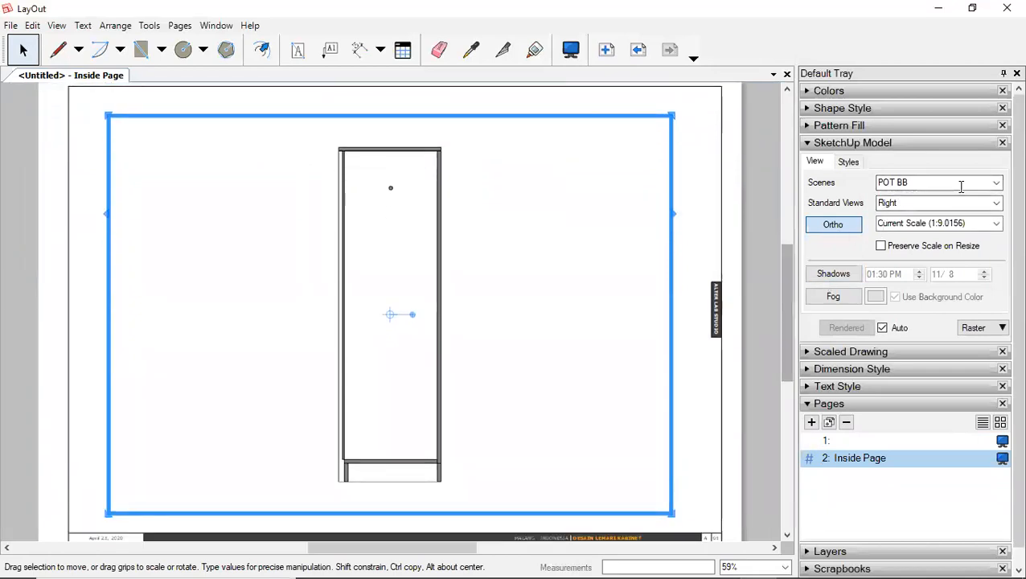
{"action": "left_click", "coordinate": [997, 184]}
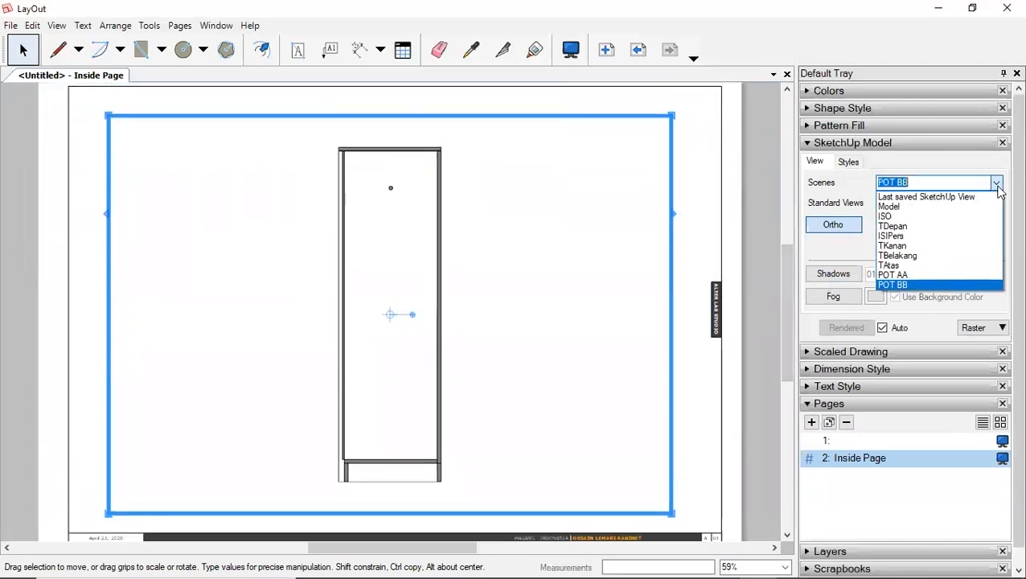
{"action": "left_click", "coordinate": [927, 218]}
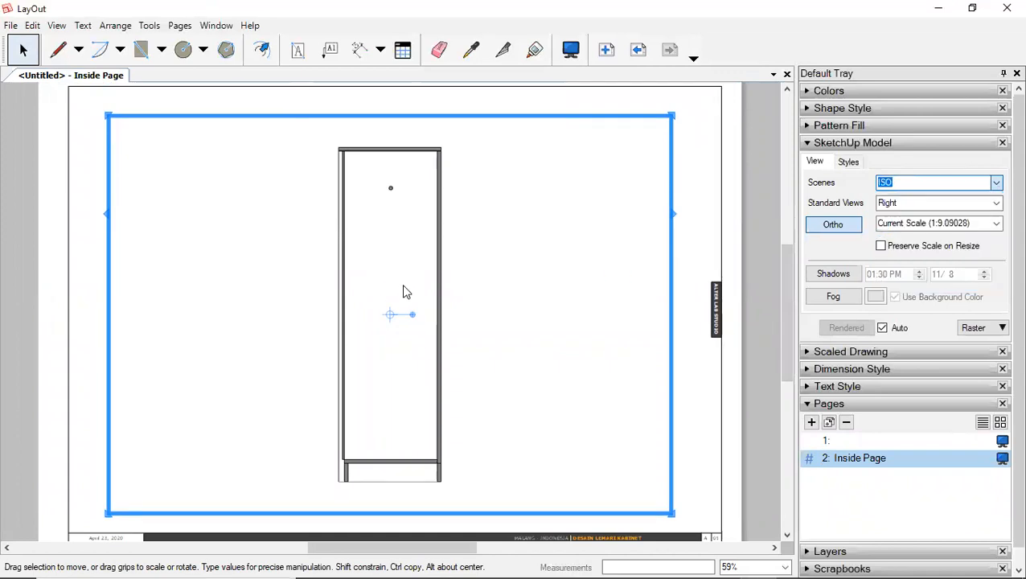
Step: Move the ISO wardrobe viewport into the left half of the Inside Page and shrink it to a scale of about 1:10.2
{"action": "mouse_move", "coordinate": [456, 215]}
{"action": "left_mouse_down"}
{"action": "mouse_move", "coordinate": [351, 204]}
{"action": "mouse_move", "coordinate": [359, 188]}
{"action": "left_mouse_up"}
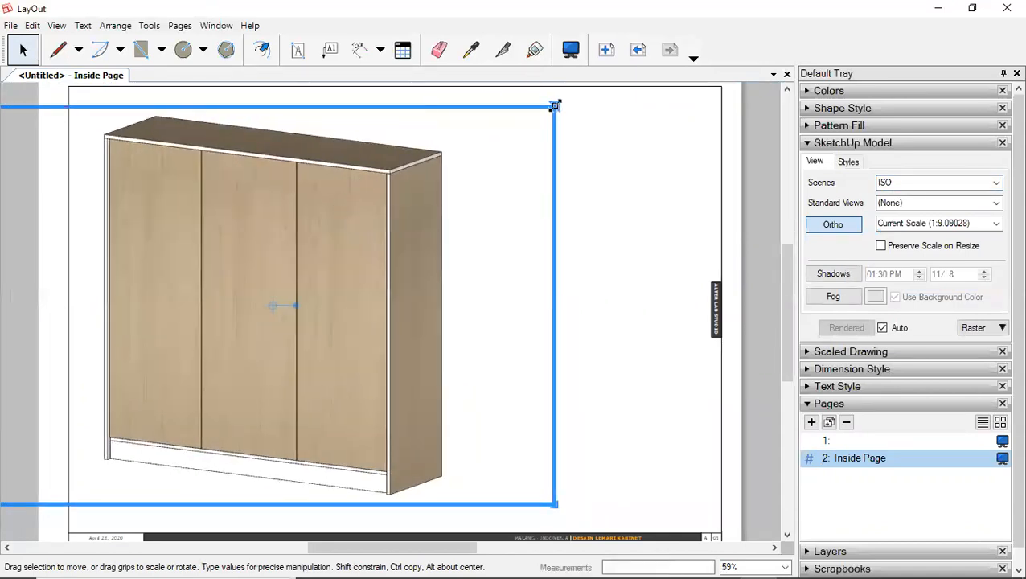
{"action": "left_click_drag", "start_coordinate": [555, 105], "coordinate": [494, 149]}
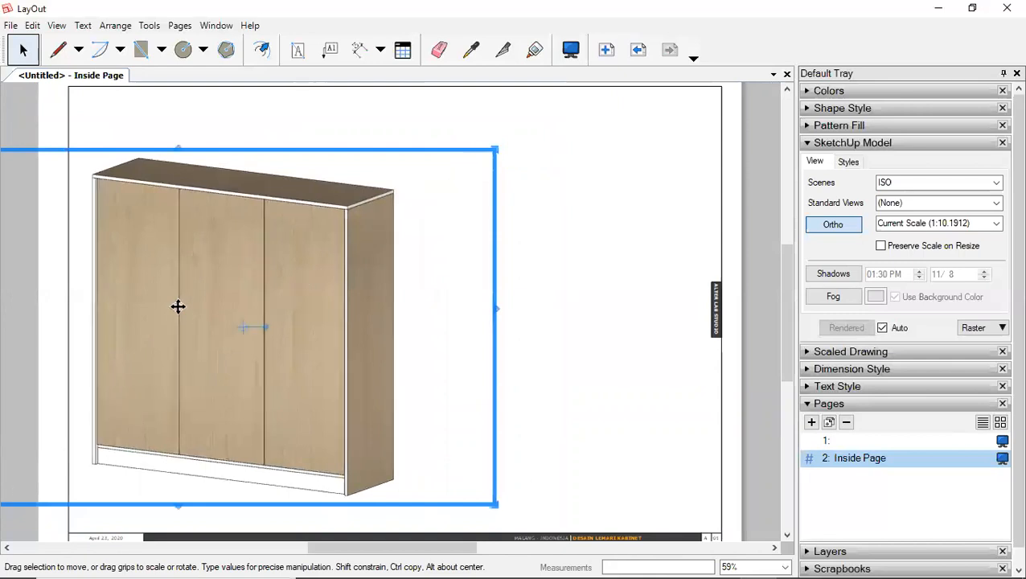
{"action": "mouse_move", "coordinate": [252, 287]}
{"action": "left_mouse_down"}
{"action": "mouse_move", "coordinate": [276, 253]}
{"action": "mouse_move", "coordinate": [265, 265]}
{"action": "mouse_move", "coordinate": [300, 261]}
{"action": "mouse_move", "coordinate": [291, 267]}
{"action": "left_mouse_up"}
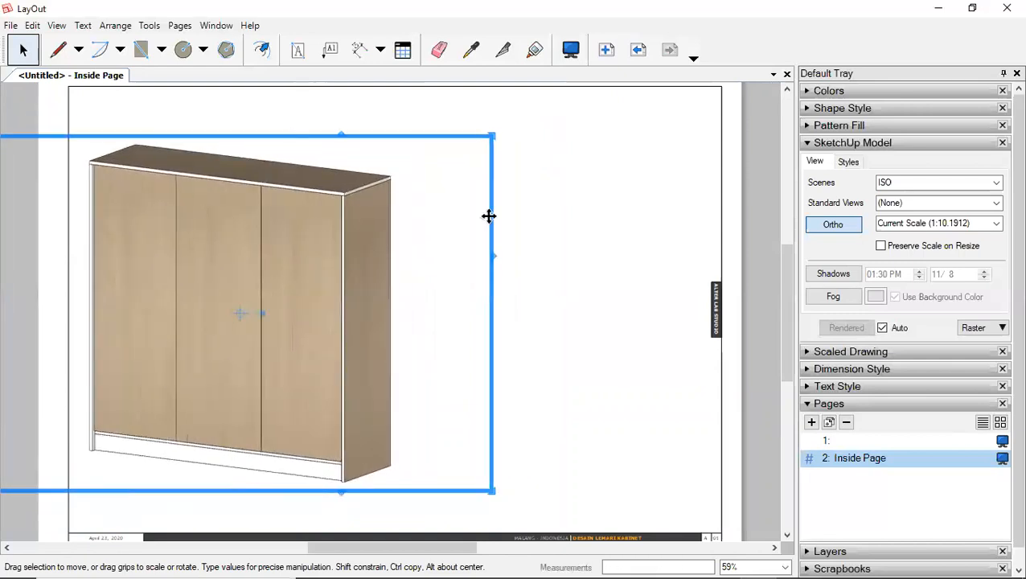
{"action": "left_click_drag", "start_coordinate": [335, 203], "coordinate": [336, 194]}
{"action": "left_click", "coordinate": [529, 192]}
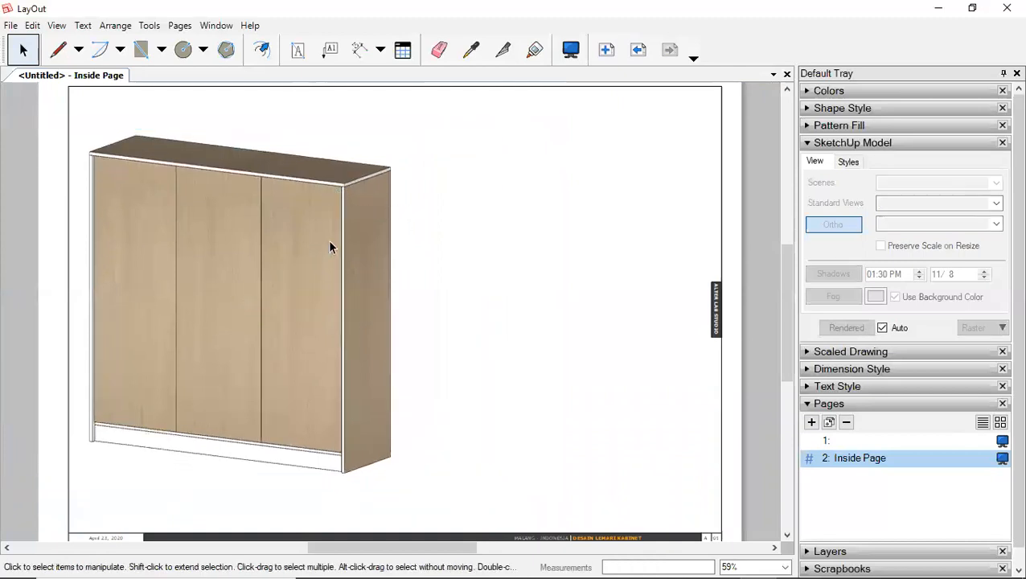
Step: Place a copy of the ISO viewport about 188 mm to its right and assign the ISIPers scene to the copy
{"action": "left_click", "coordinate": [331, 240]}
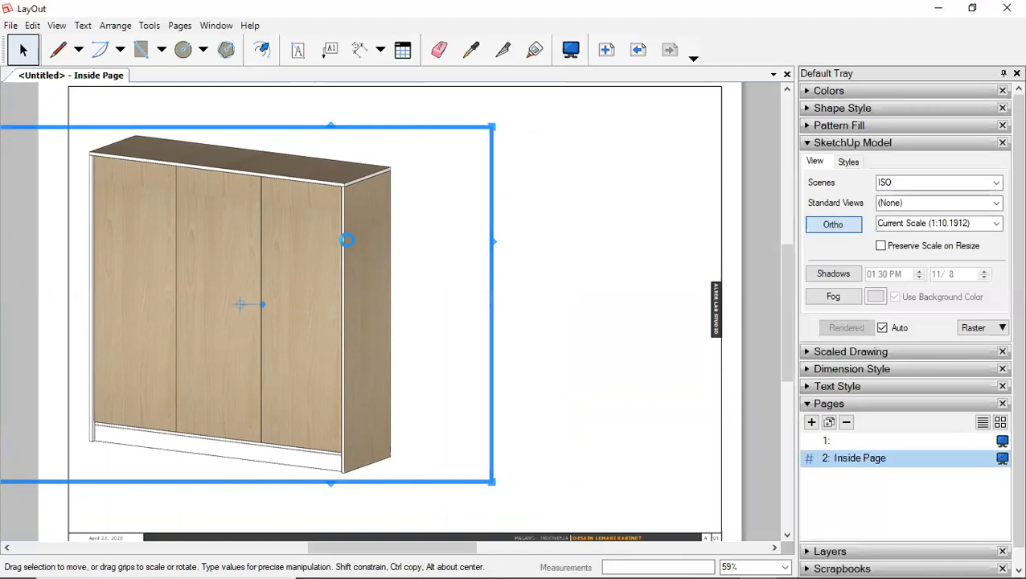
{"action": "left_click_drag", "start_coordinate": [373, 217], "coordinate": [616, 248], "text": "ctrl"}
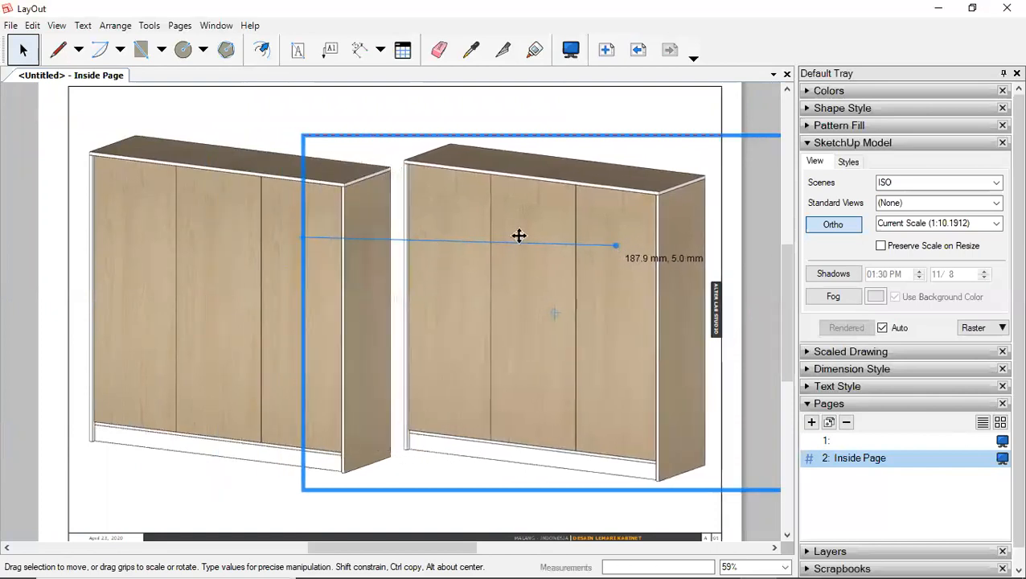
{"action": "left_click", "coordinate": [999, 183]}
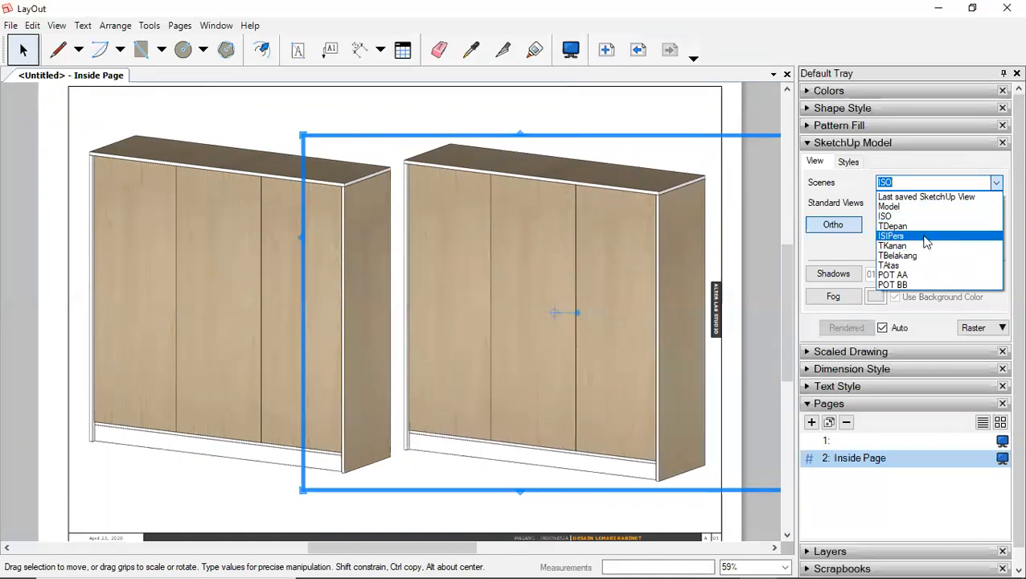
{"action": "left_click", "coordinate": [927, 238]}
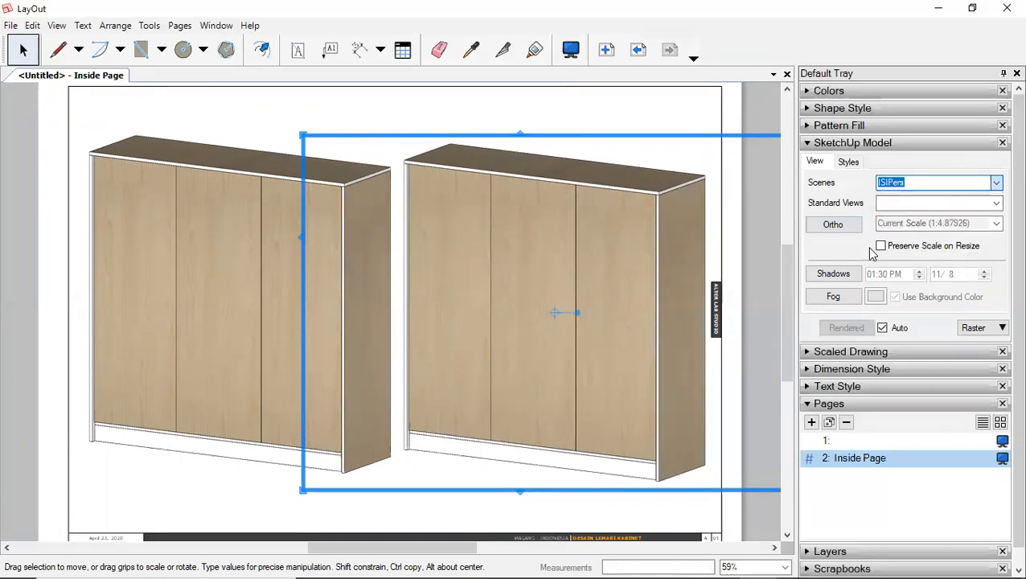
Step: Scale the interior wardrobe viewport down by a factor of about 0.85 and reposition it inside the right half of the page border
{"action": "left_click", "coordinate": [239, 167]}
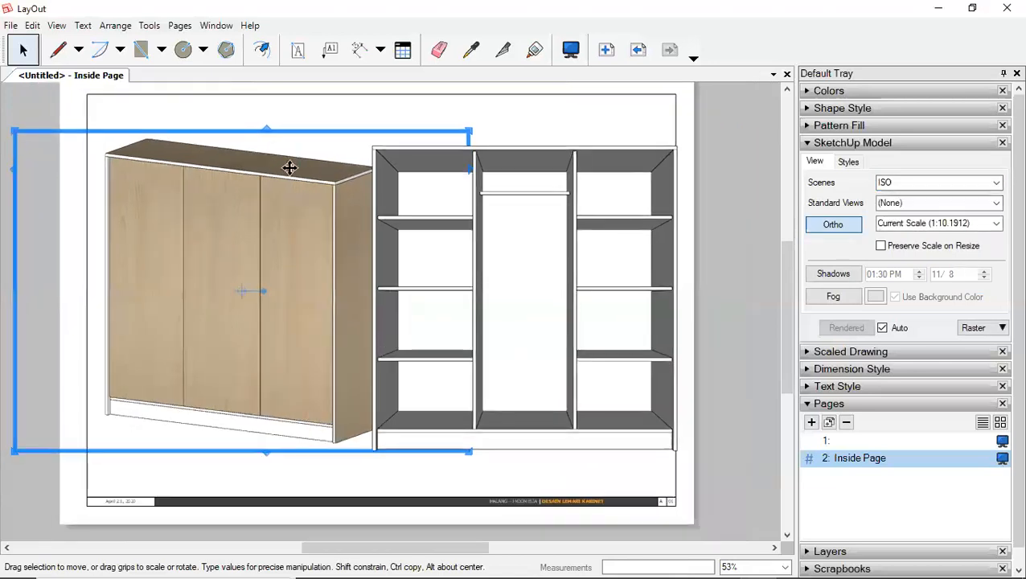
{"action": "left_click", "coordinate": [511, 187]}
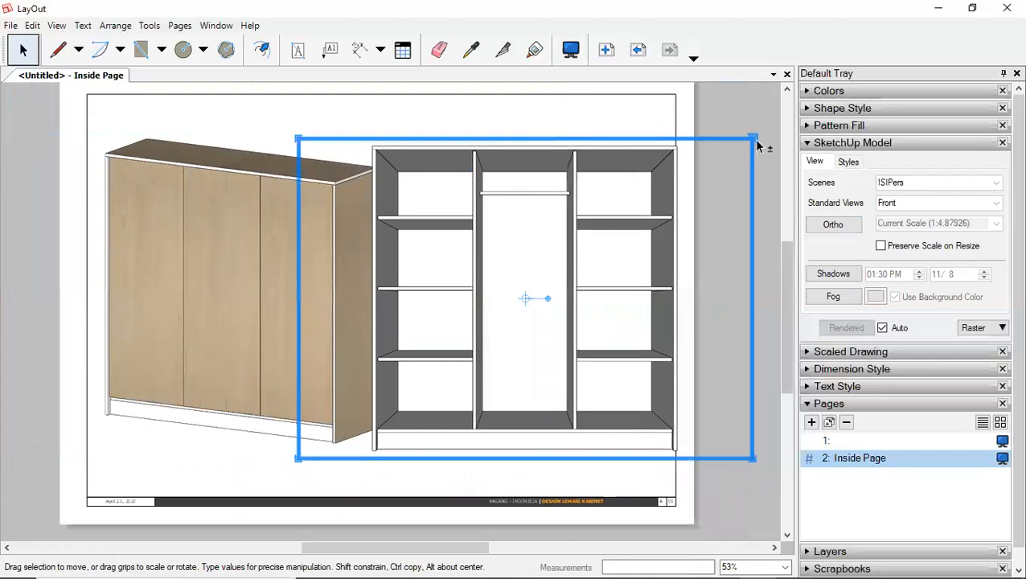
{"action": "left_click_drag", "start_coordinate": [664, 186], "coordinate": [665, 187]}
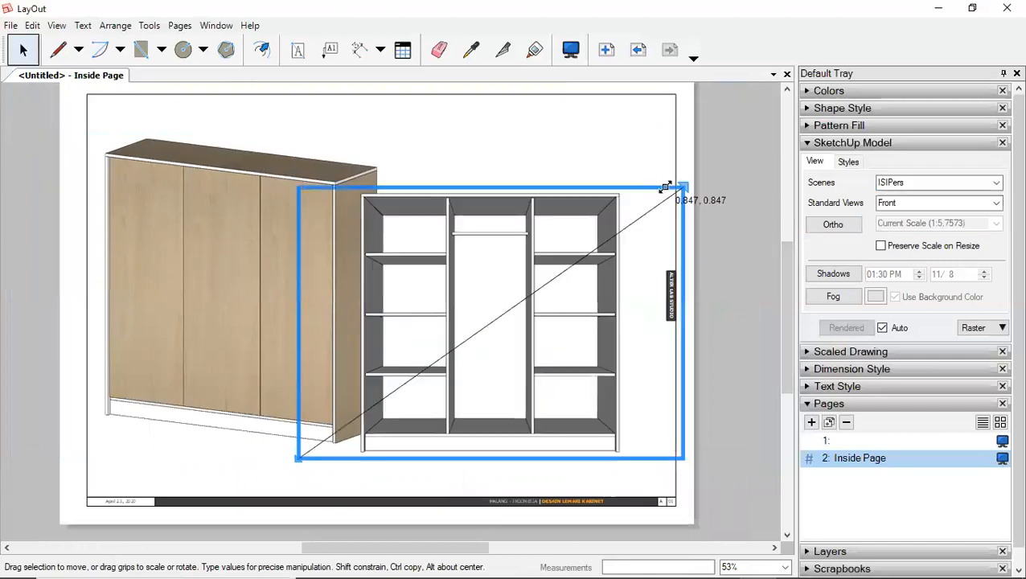
{"action": "mouse_move", "coordinate": [491, 239]}
{"action": "left_mouse_down"}
{"action": "mouse_move", "coordinate": [526, 194]}
{"action": "mouse_move", "coordinate": [511, 204]}
{"action": "left_mouse_up"}
Step: Scale the exterior ISO viewport down by a factor of about 0.93 to leave more space beside the interior view
{"action": "left_click", "coordinate": [282, 205]}
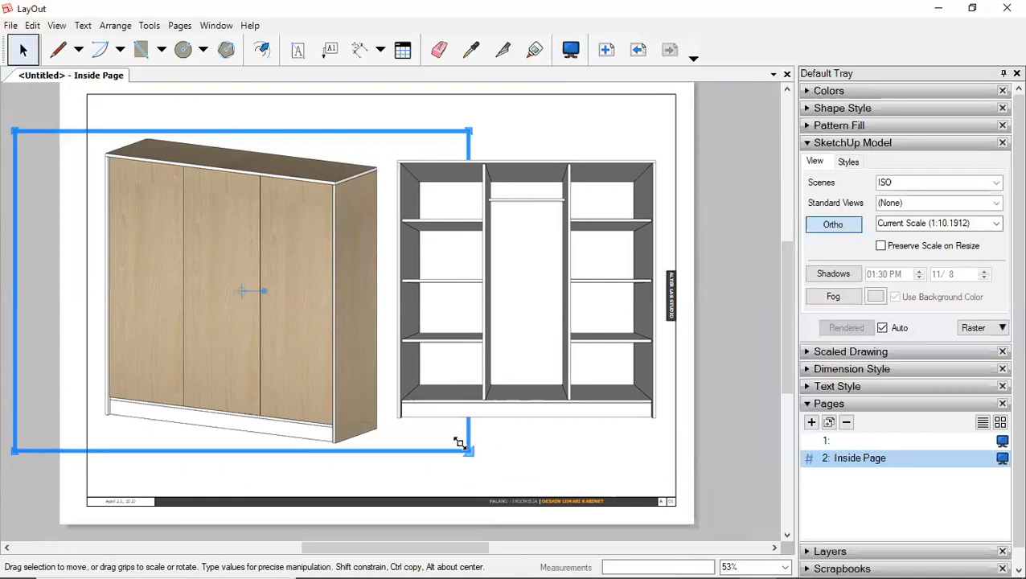
{"action": "left_click_drag", "start_coordinate": [433, 423], "coordinate": [435, 425]}
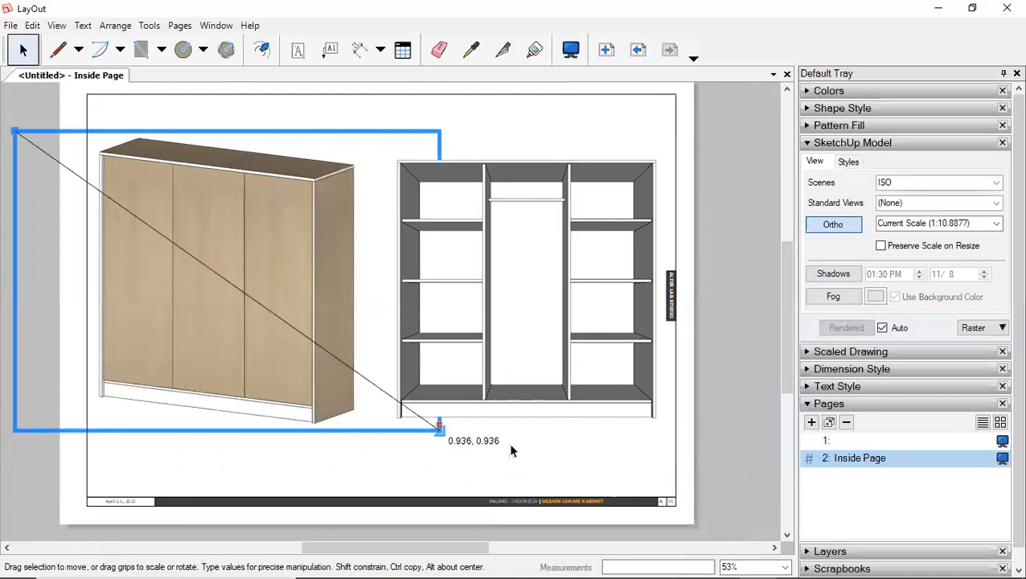
{"action": "left_click_drag", "start_coordinate": [510, 450], "coordinate": [721, 320]}
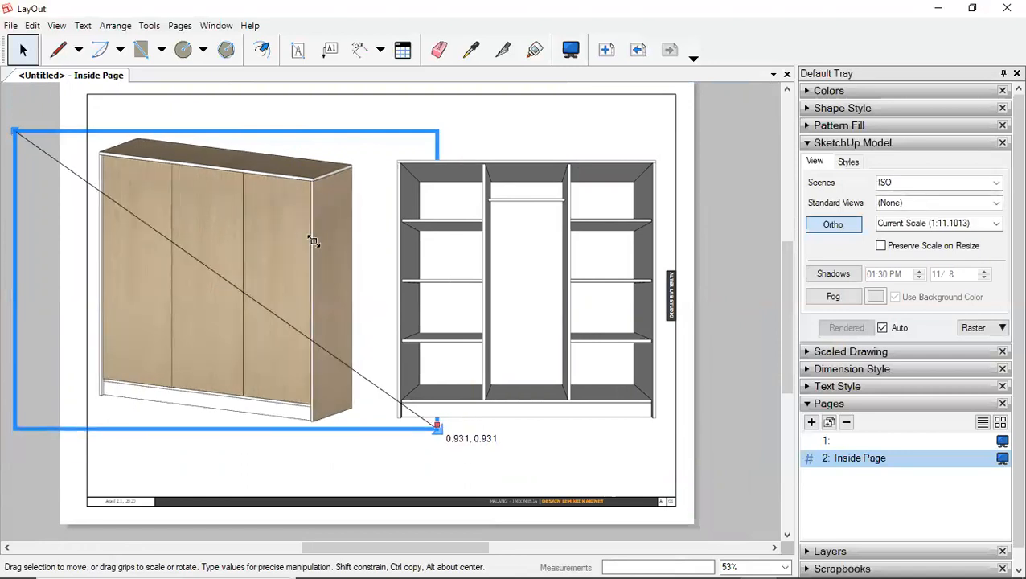
{"action": "left_click_drag", "start_coordinate": [304, 236], "coordinate": [306, 239]}
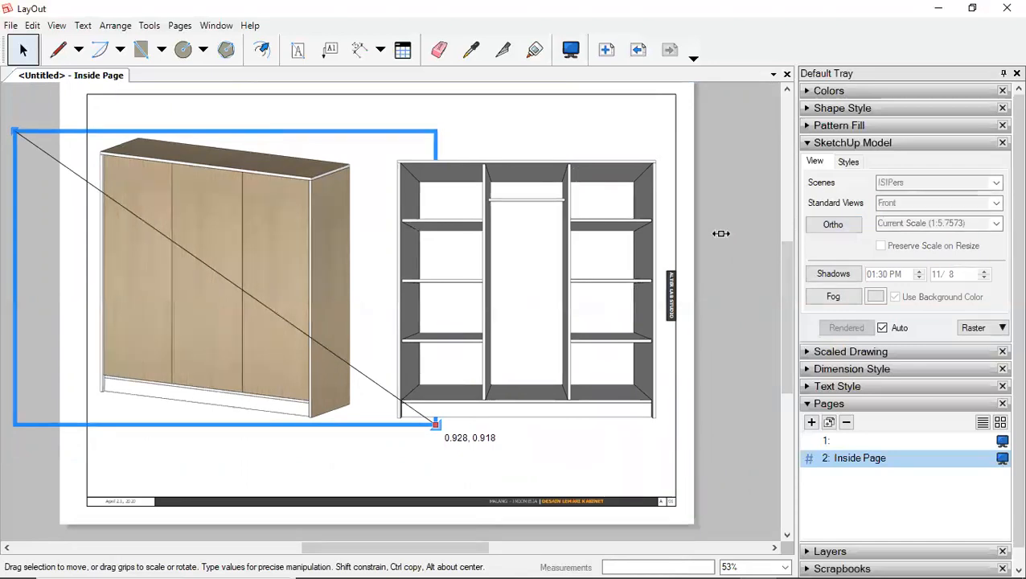
{"action": "left_click", "coordinate": [720, 229]}
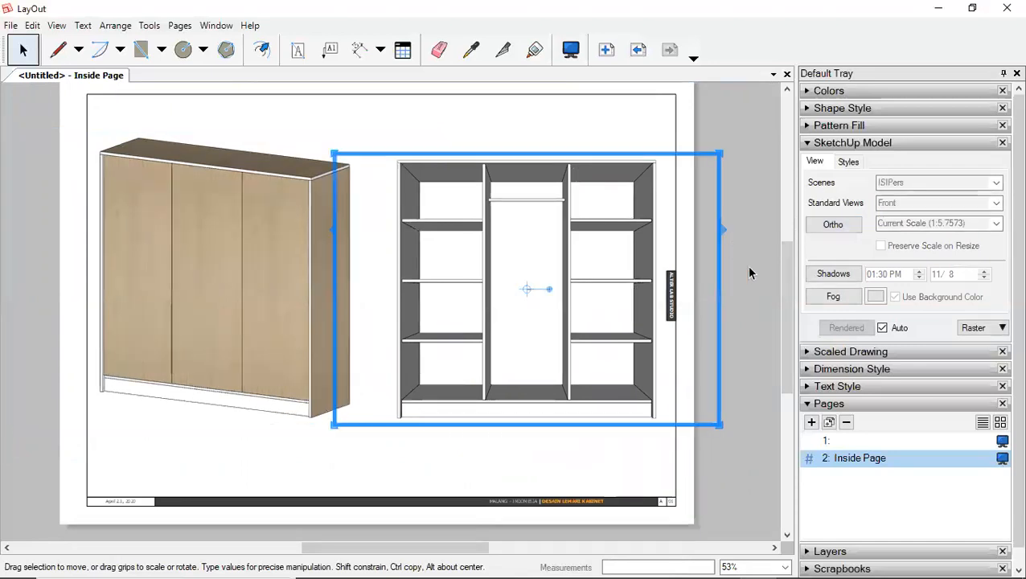
Step: Place the right-aligned PROJECT TITLE drawing label from the TB-Elegant scrapbook below the interior wardrobe view
{"action": "left_click", "coordinate": [809, 406]}
{"action": "left_click", "coordinate": [808, 437]}
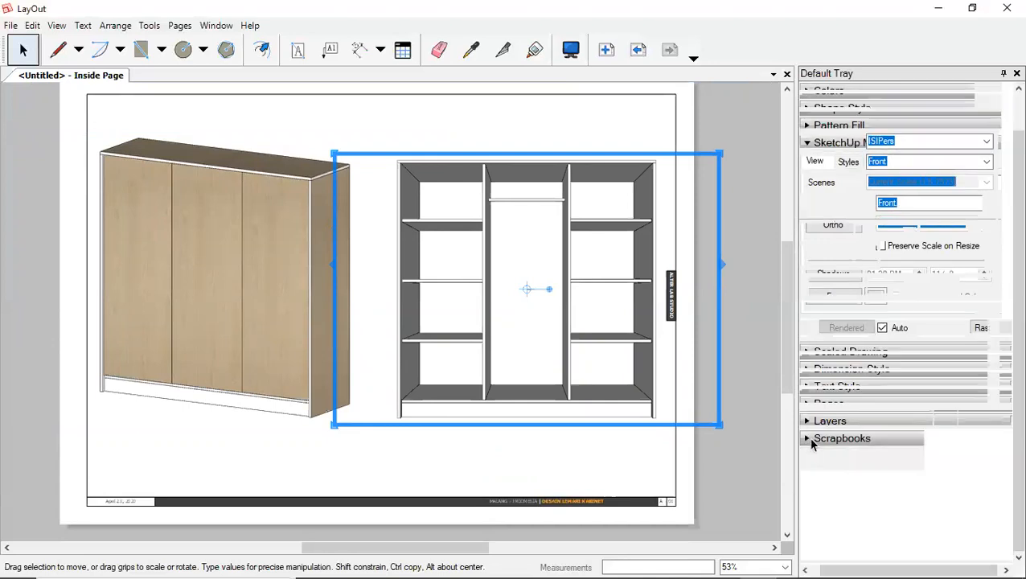
{"action": "scroll", "coordinate": [1002, 483], "scroll_direction": "down", "scroll_amount": 1}
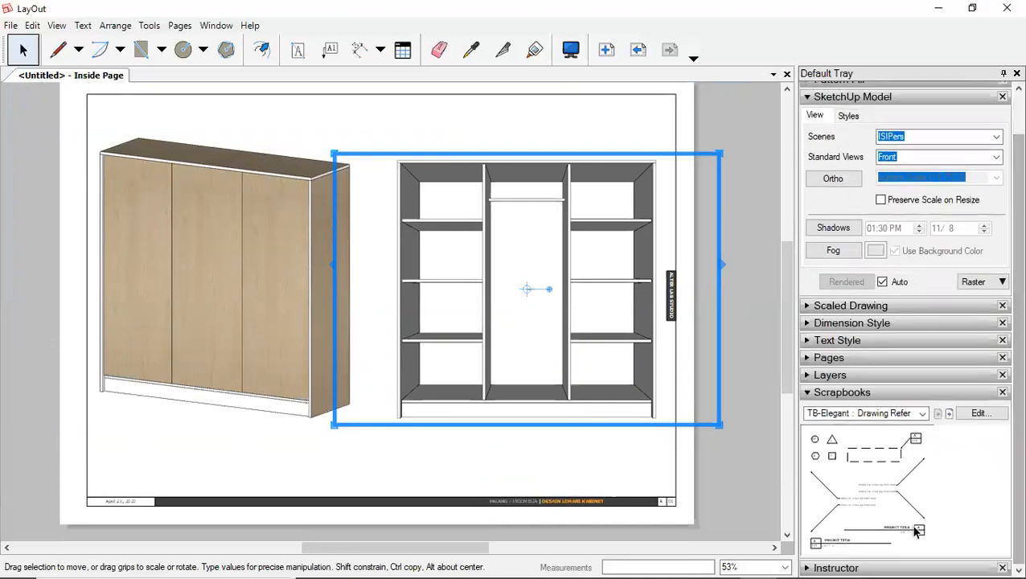
{"action": "left_click_drag", "start_coordinate": [672, 469], "coordinate": [633, 446]}
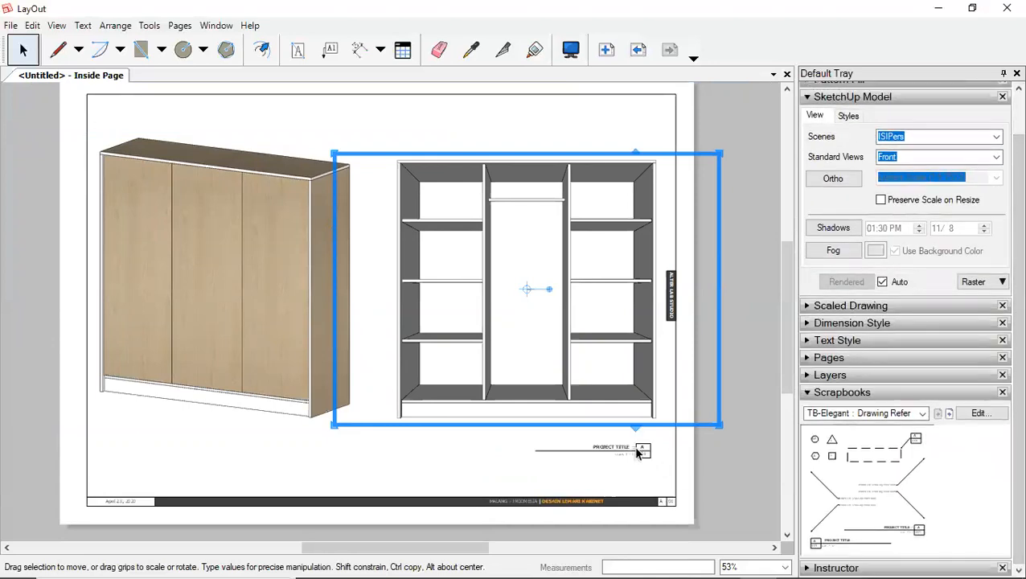
{"action": "left_click", "coordinate": [697, 452]}
Step: Change the drawing label's title to DESAIN LEMARI KABINET, substituting the missing font, and remove the value from its scale line
{"action": "scroll", "coordinate": [631, 455], "scroll_direction": "up", "scroll_amount": 3}
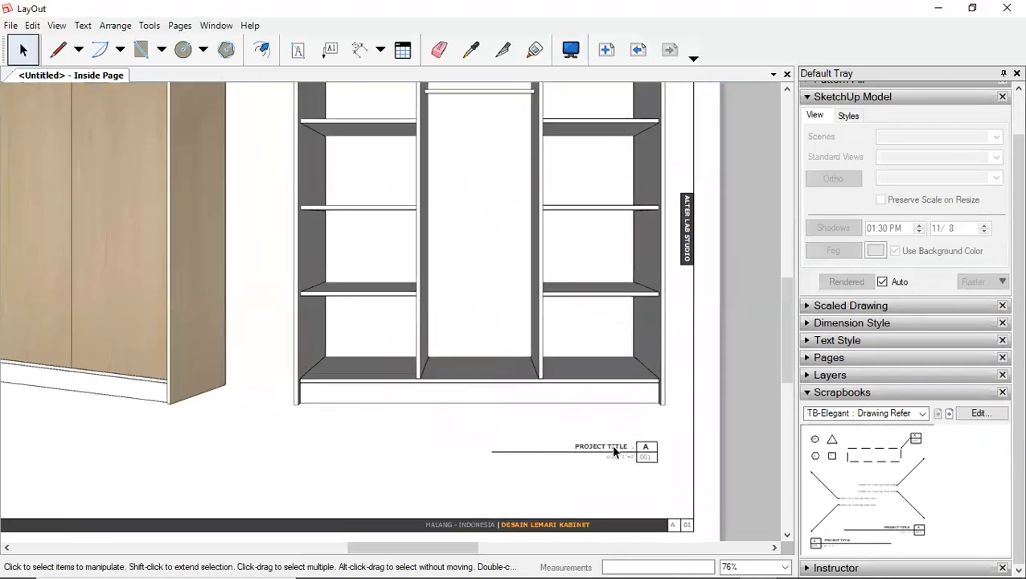
{"action": "double_click", "coordinate": [613, 451]}
{"action": "double_click", "coordinate": [617, 447]}
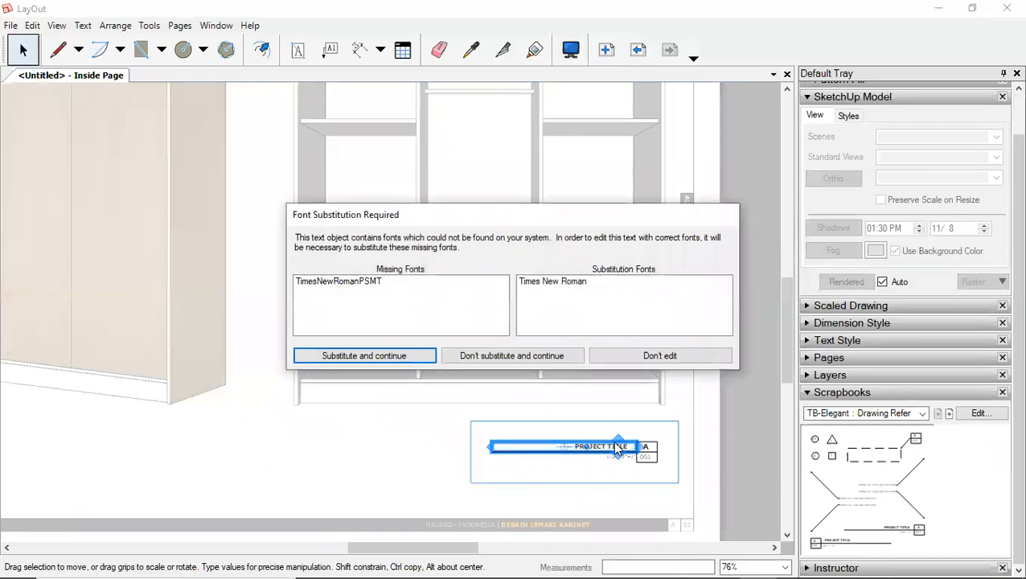
{"action": "left_click", "coordinate": [385, 356]}
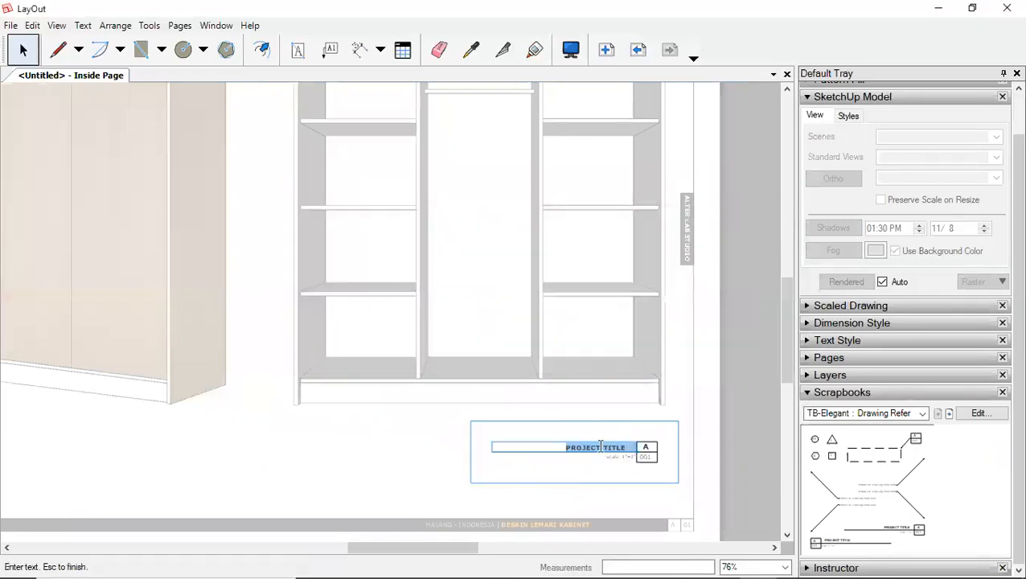
{"action": "type", "text": "DESA"}
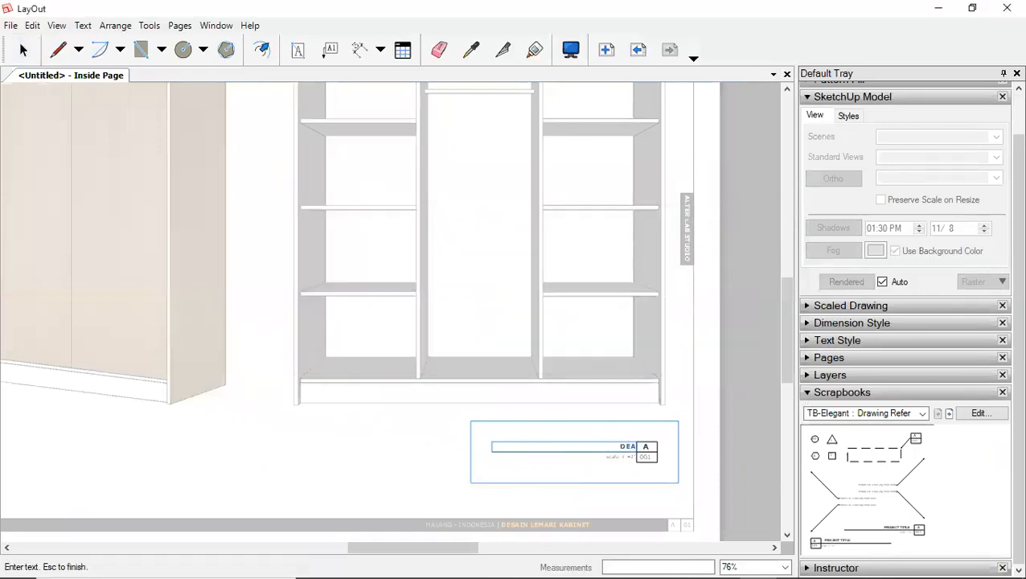
{"action": "type", "text": "IN LEMARI KABINET"}
{"action": "key", "text": "Escape"}
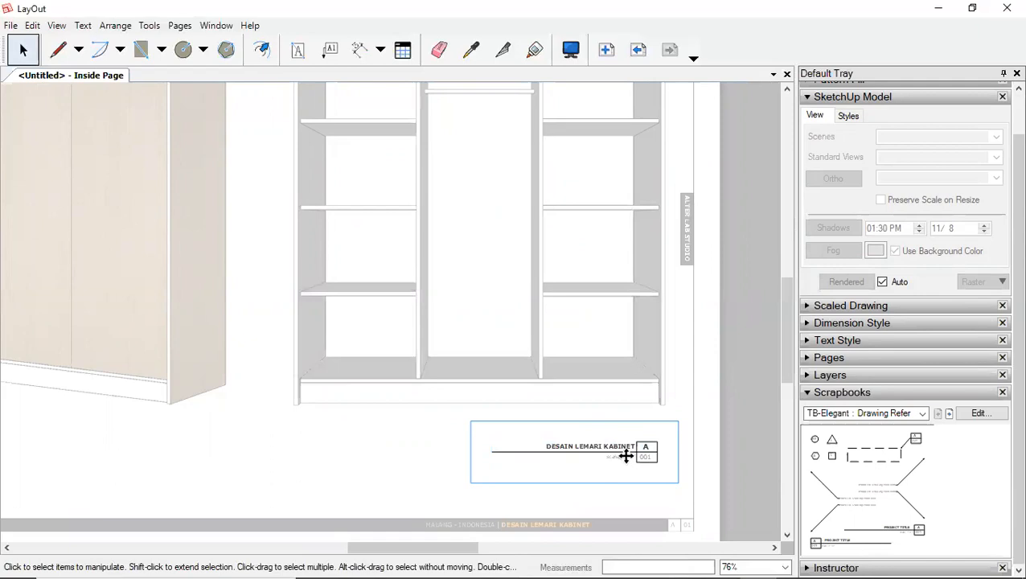
{"action": "double_click", "coordinate": [625, 455]}
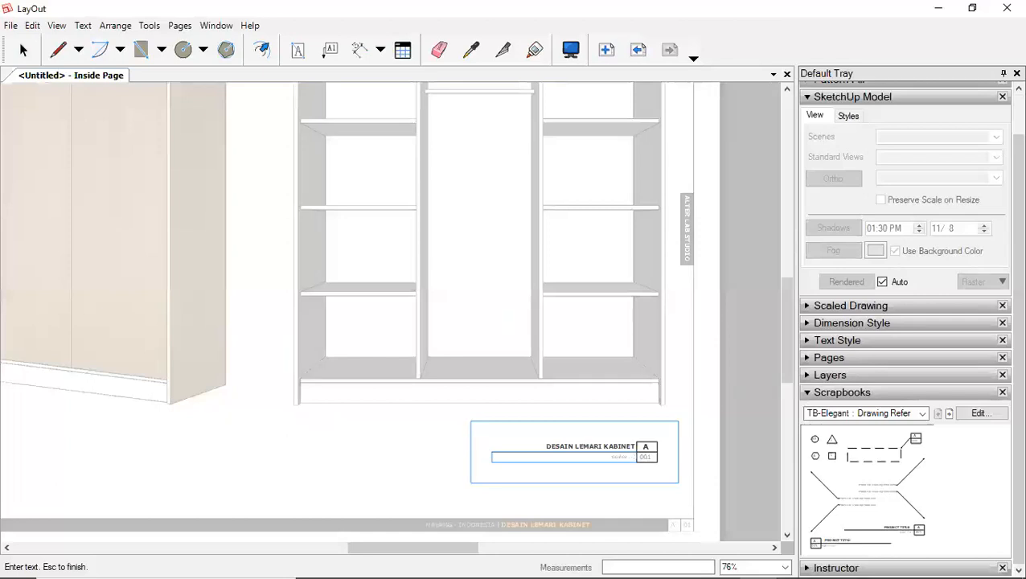
{"action": "key", "text": "Escape"}
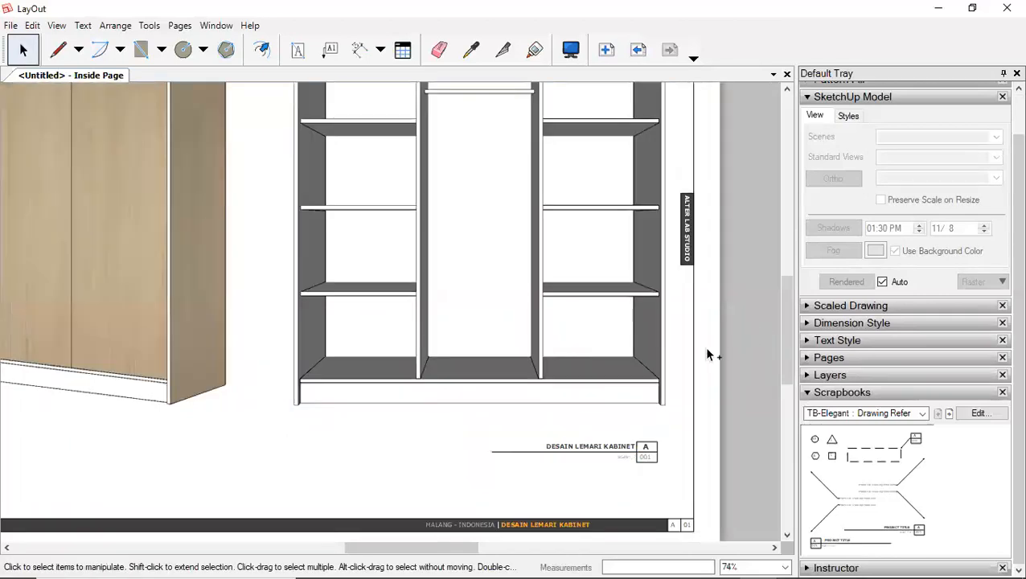
Step: Add a new page to the document after the Inside Page
{"action": "scroll", "coordinate": [703, 347], "scroll_direction": "down", "scroll_amount": 2}
{"action": "scroll", "coordinate": [704, 355], "scroll_direction": "down", "scroll_amount": 2}
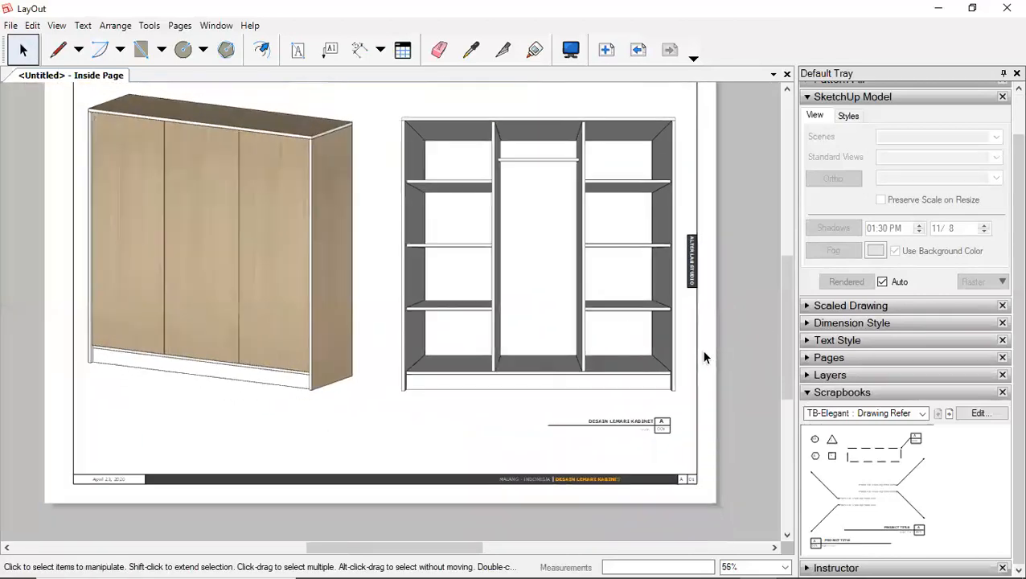
{"action": "left_click", "coordinate": [808, 392]}
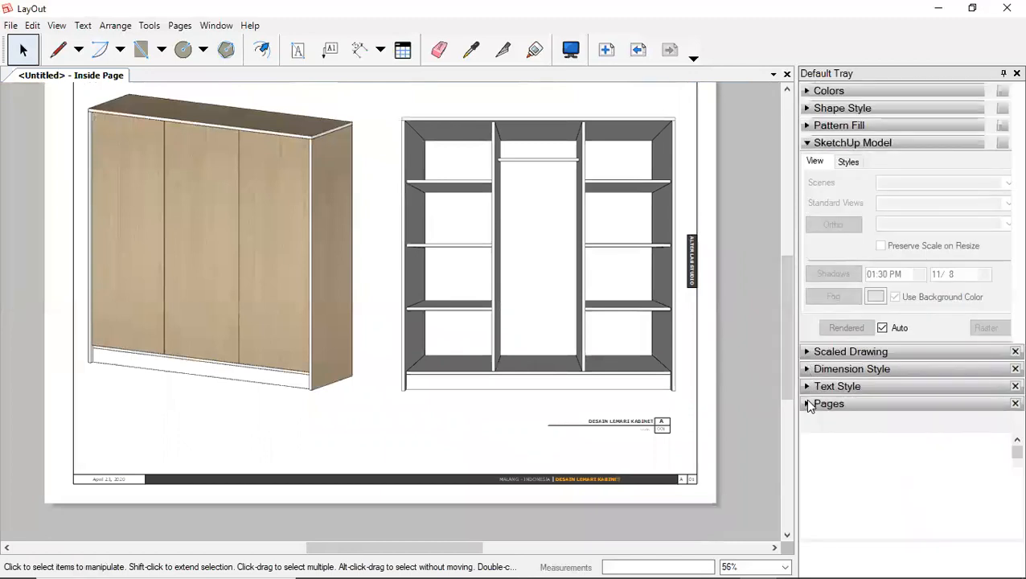
{"action": "left_click", "coordinate": [807, 403]}
{"action": "left_click", "coordinate": [811, 422]}
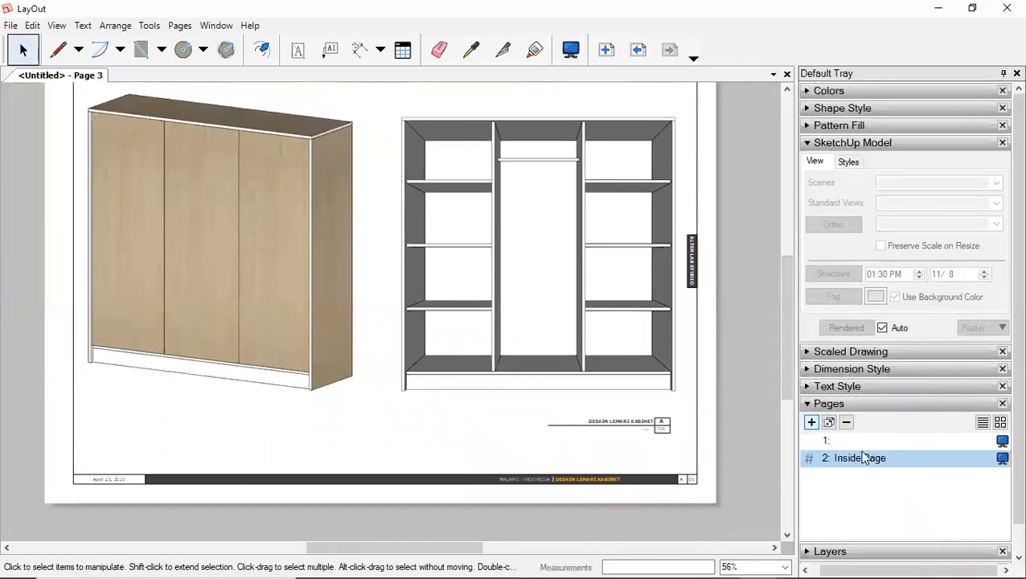
Step: Copy the interior wardrobe viewport from the Inside Page onto Page 3 and move it toward the page's left side
{"action": "left_click", "coordinate": [838, 456]}
{"action": "left_click", "coordinate": [445, 303]}
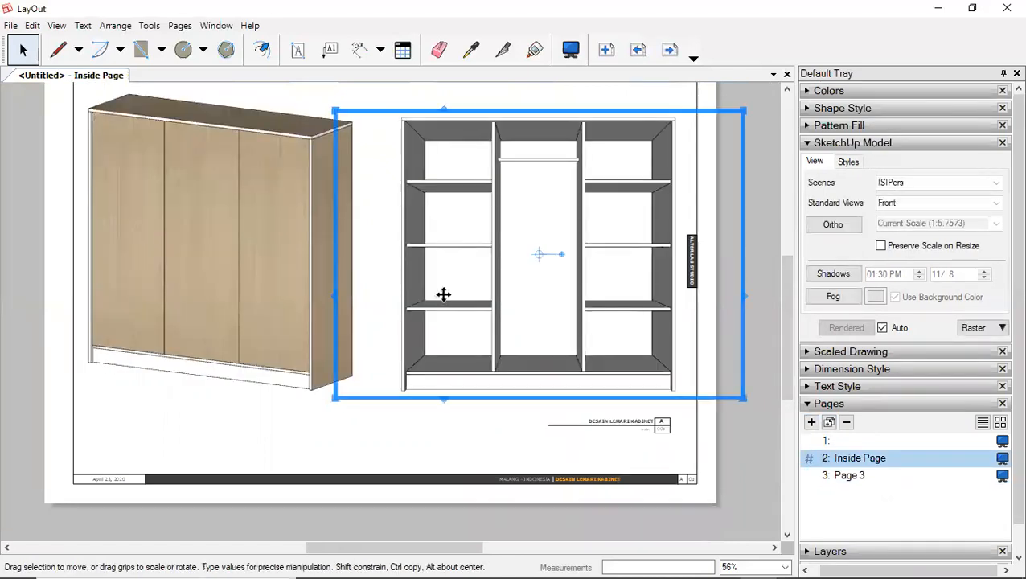
{"action": "left_click", "coordinate": [841, 477]}
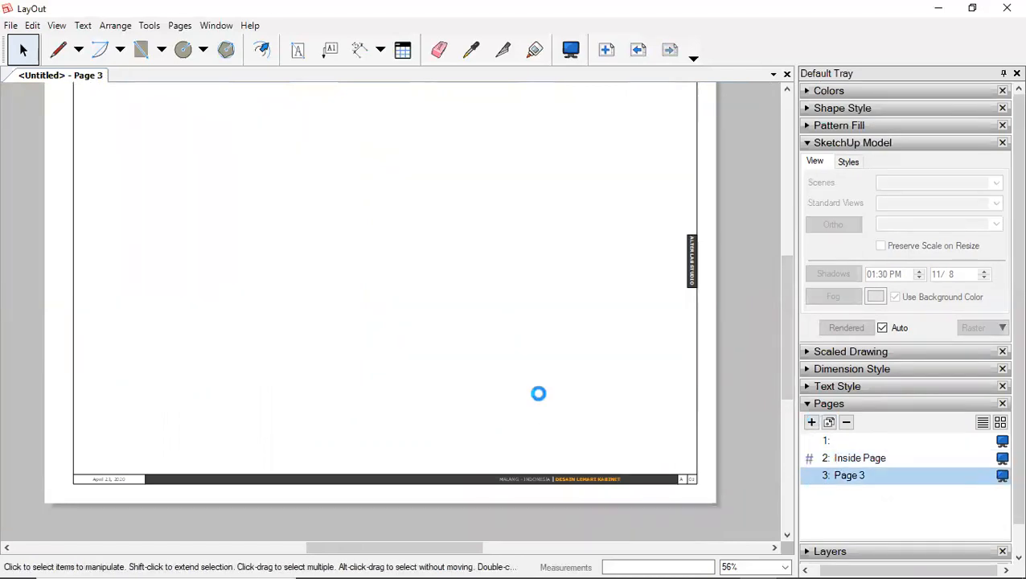
{"action": "key", "text": "ctrl+v"}
{"action": "left_click_drag", "start_coordinate": [513, 236], "coordinate": [287, 235]}
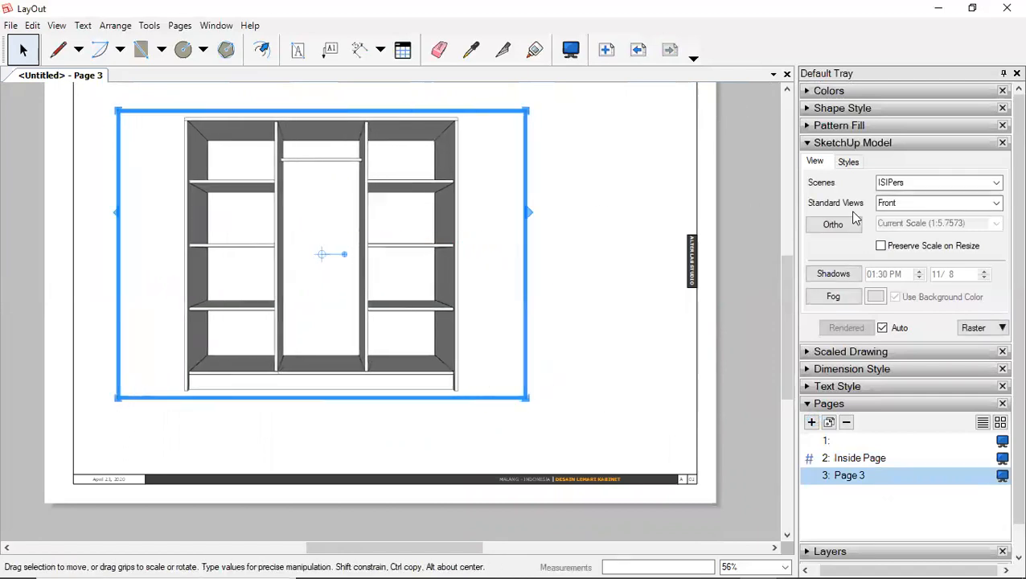
Step: Switch the copied viewport on Page 3 to the TDepan scene
{"action": "left_click", "coordinate": [848, 162]}
{"action": "left_click", "coordinate": [817, 162]}
{"action": "left_click", "coordinate": [923, 183]}
{"action": "left_click", "coordinate": [997, 185]}
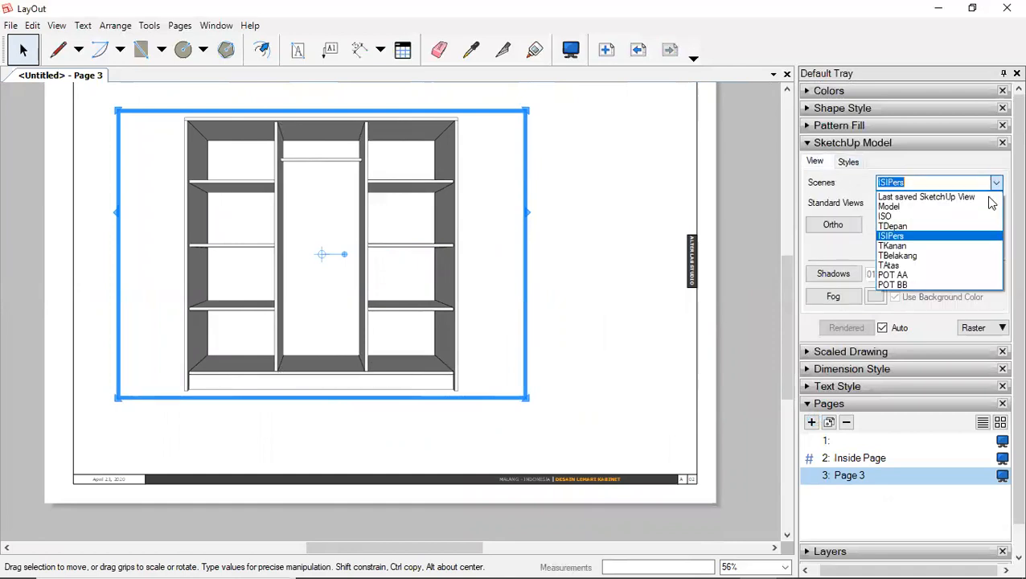
{"action": "left_click", "coordinate": [944, 236]}
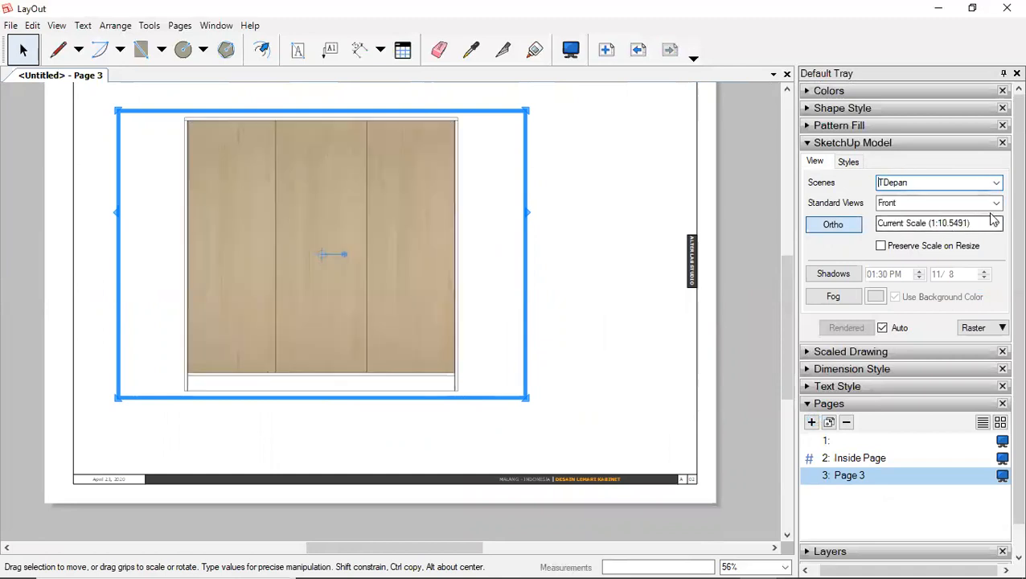
Step: Set the front view's scale to 1mm:10mm (1:10) with Preserve Scale on Resize enabled, and shift the viewport down and left
{"action": "left_click", "coordinate": [996, 224]}
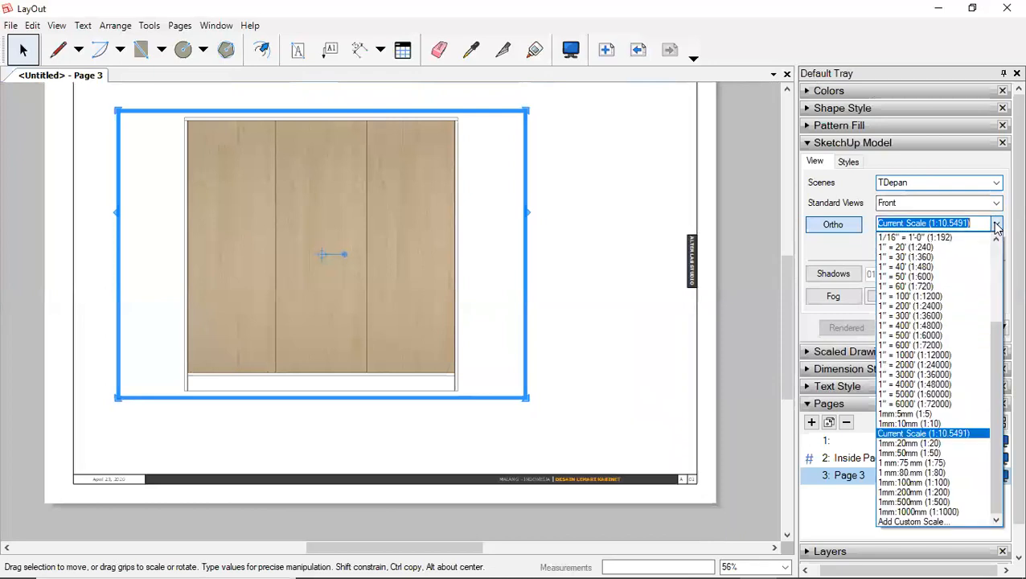
{"action": "left_click", "coordinate": [934, 424]}
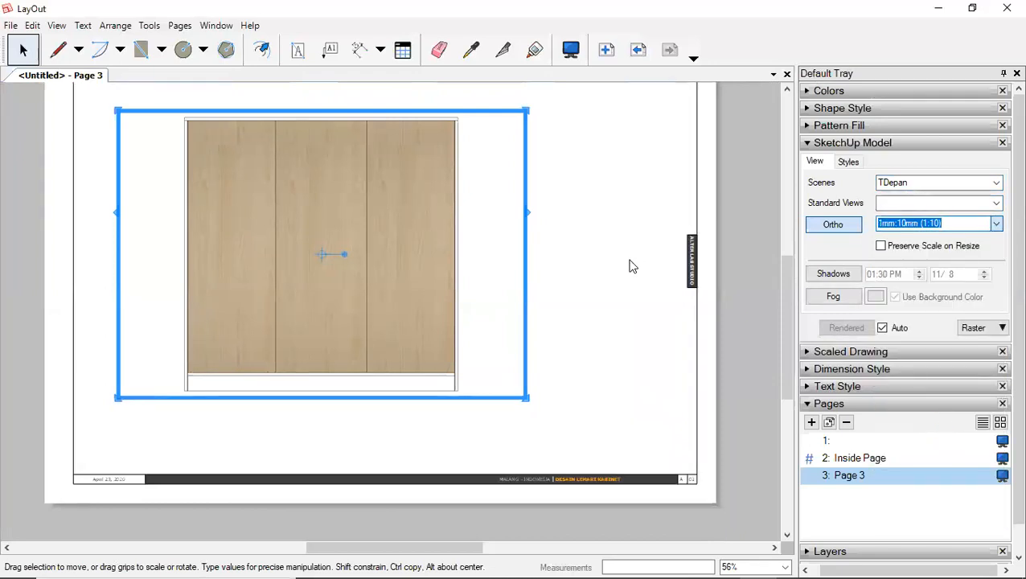
{"action": "left_click_drag", "start_coordinate": [341, 220], "coordinate": [338, 222]}
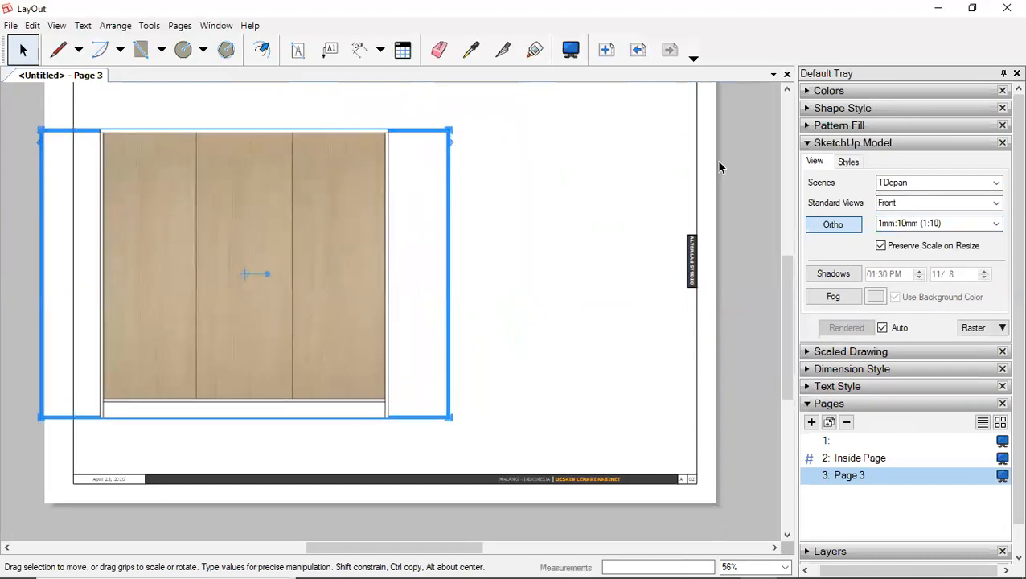
{"action": "left_click", "coordinate": [897, 248]}
Step: Apply the HiddenLine style from the Default Styles collection to the front wardrobe view
{"action": "left_click", "coordinate": [849, 162]}
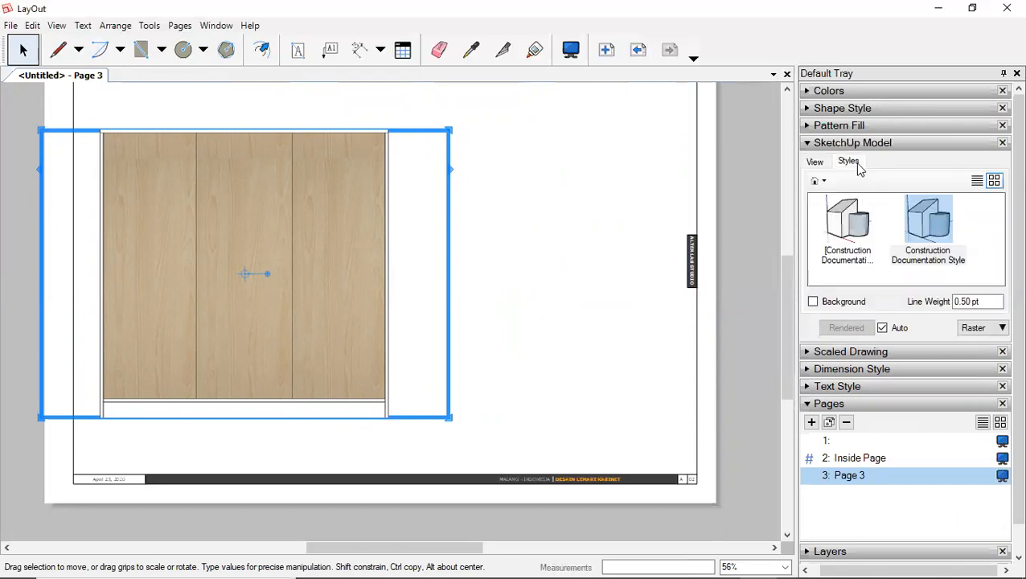
{"action": "left_click", "coordinate": [818, 184]}
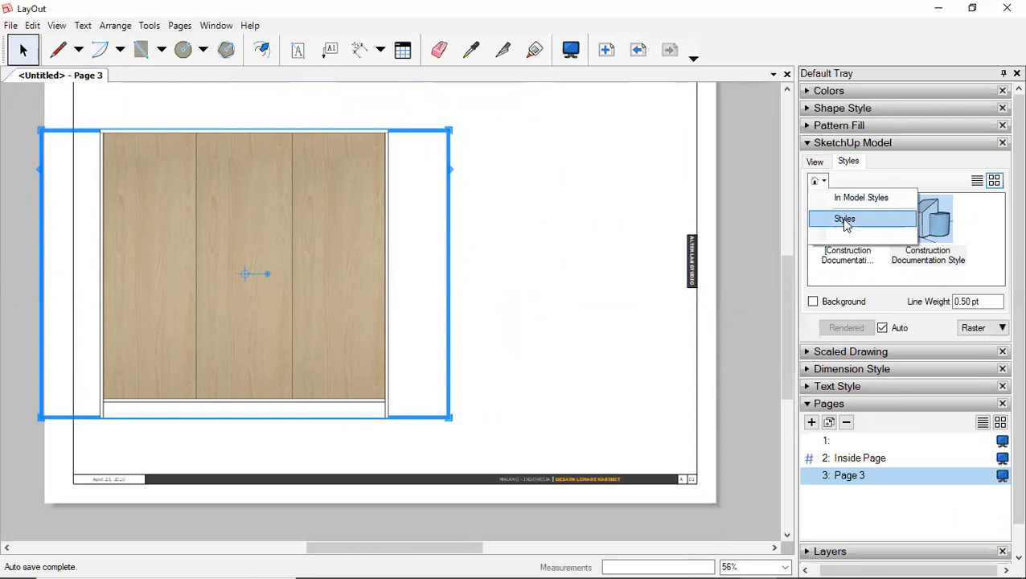
{"action": "left_click", "coordinate": [844, 219]}
{"action": "scroll", "coordinate": [997, 215], "scroll_direction": "down", "scroll_amount": 2}
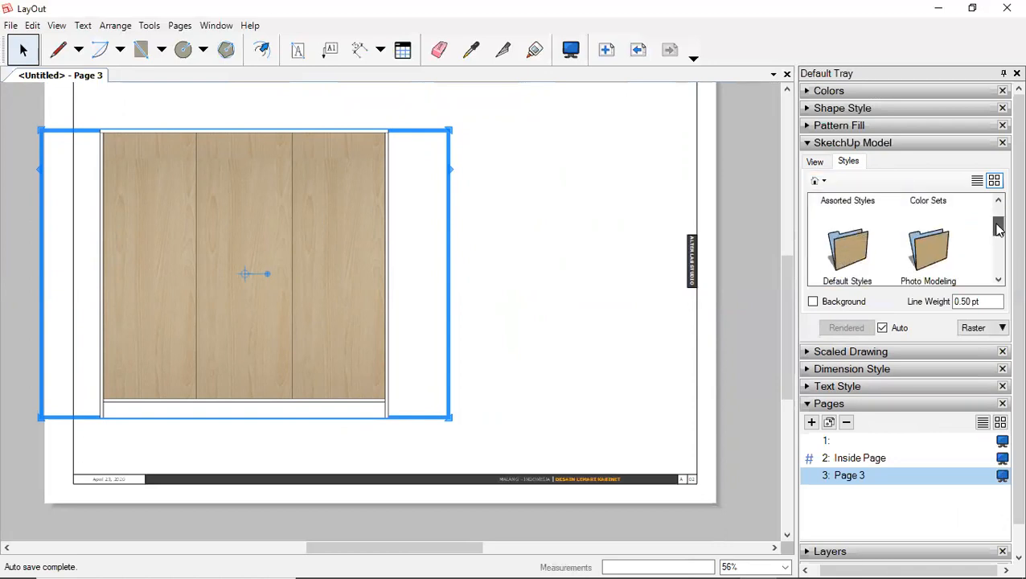
{"action": "double_click", "coordinate": [848, 229]}
{"action": "left_click_drag", "start_coordinate": [997, 215], "coordinate": [995, 227]}
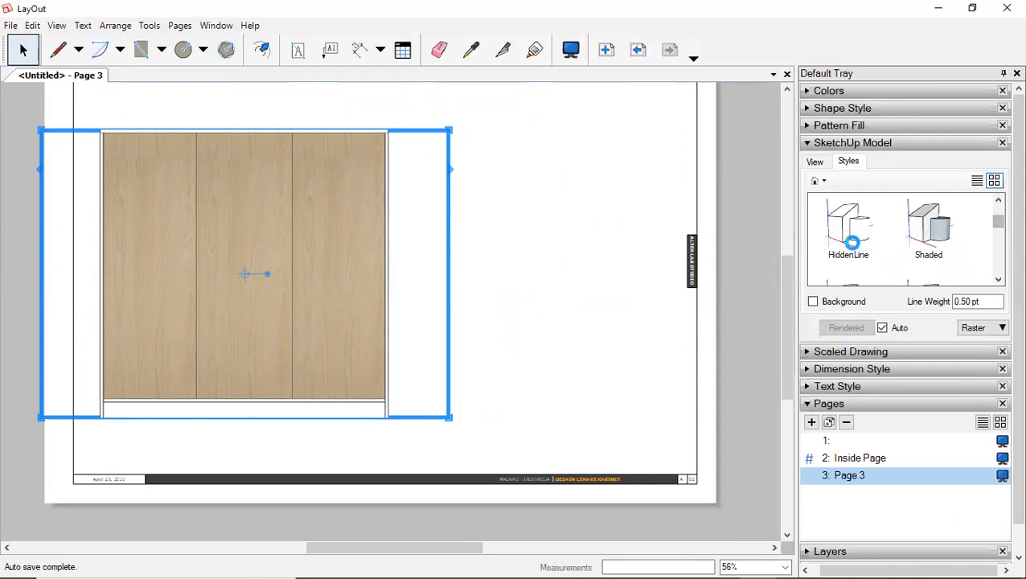
{"action": "left_click", "coordinate": [859, 254]}
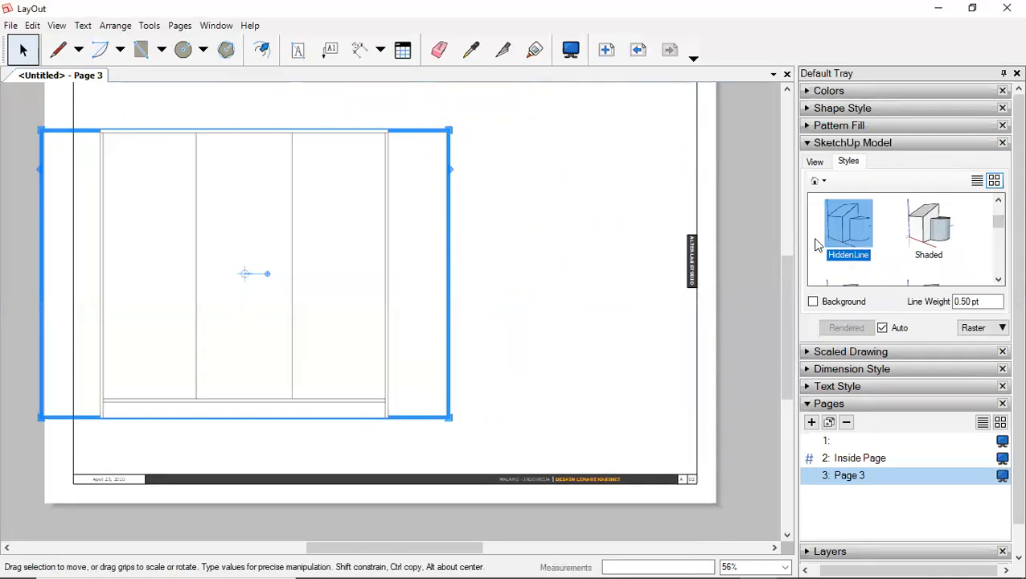
{"action": "left_click", "coordinate": [619, 252]}
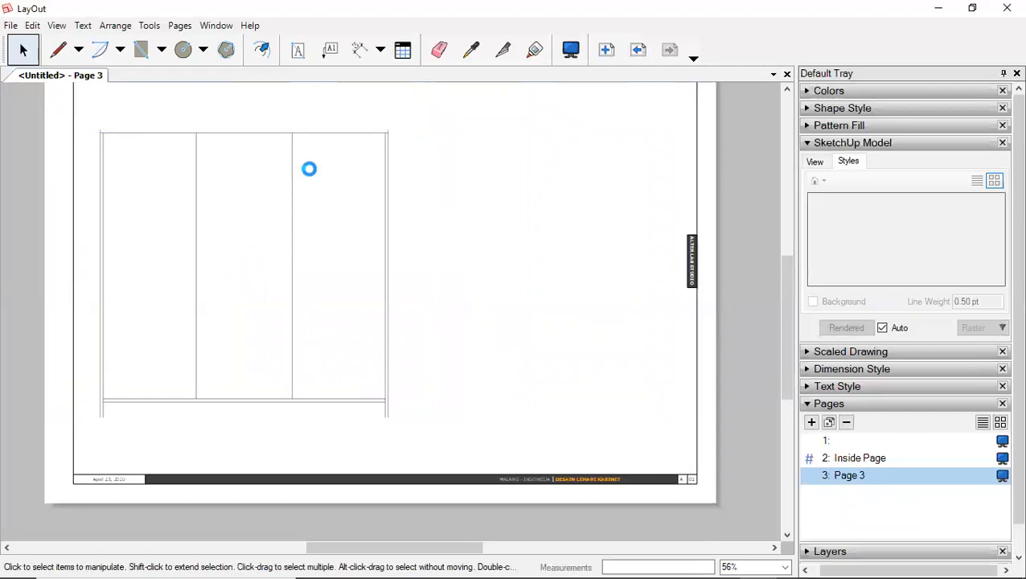
Step: Extend the front viewport's upper and lower edges so its frame leaves a margin around the whole wardrobe outline
{"action": "left_click", "coordinate": [235, 139]}
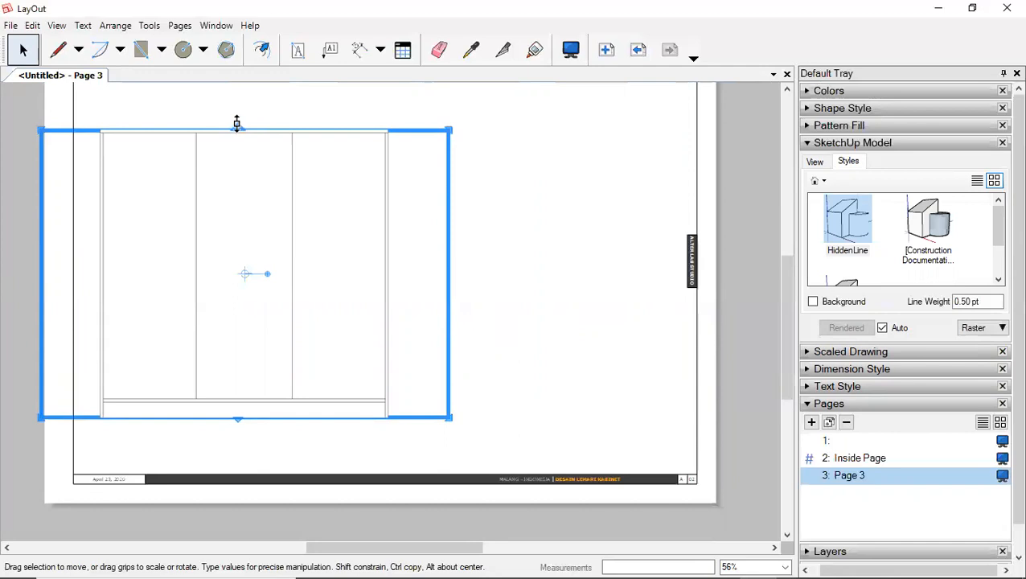
{"action": "left_click_drag", "start_coordinate": [242, 115], "coordinate": [242, 91]}
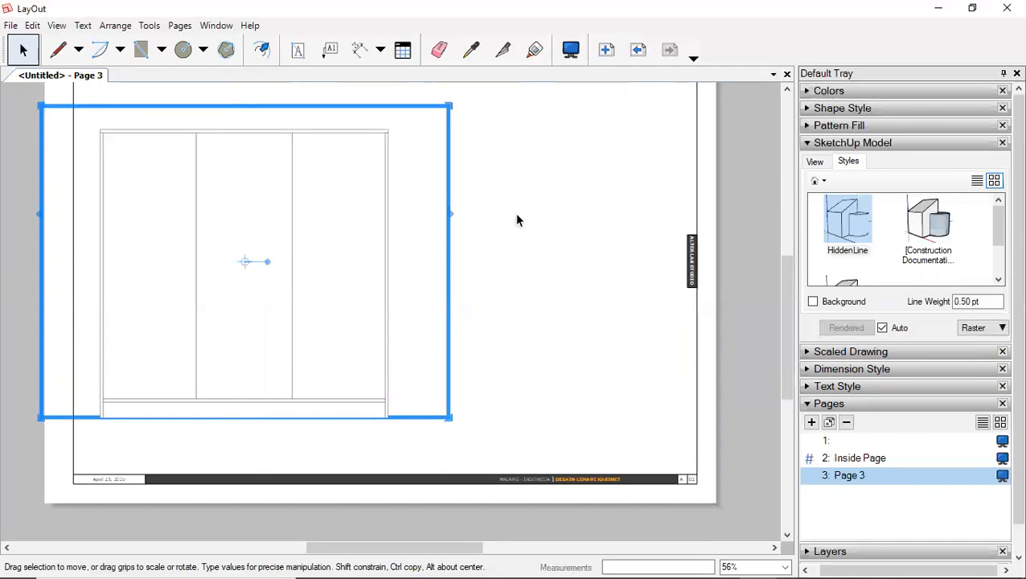
{"action": "left_click", "coordinate": [517, 218]}
{"action": "left_click", "coordinate": [297, 389]}
{"action": "left_click", "coordinate": [815, 164]}
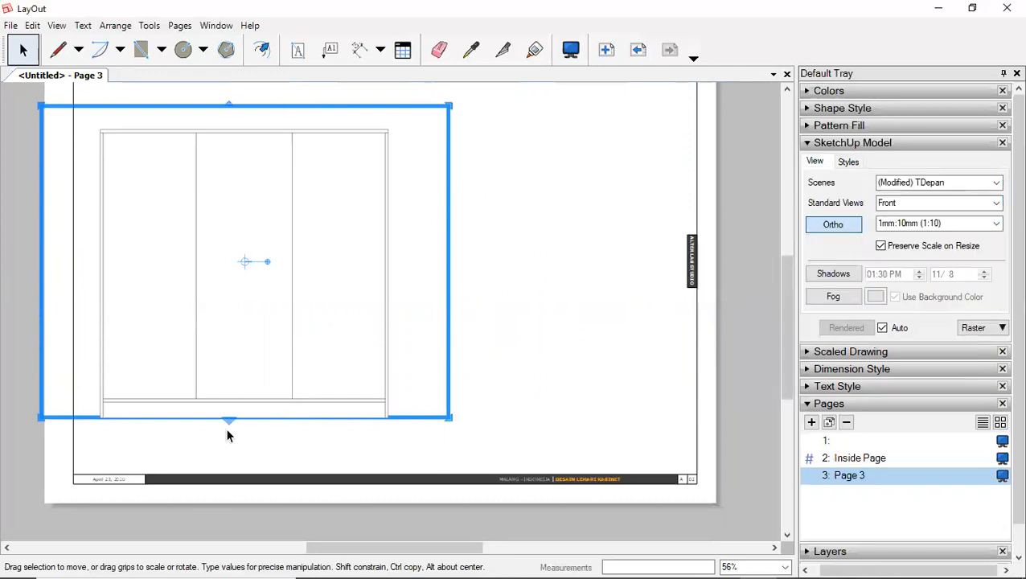
{"action": "left_click_drag", "start_coordinate": [246, 442], "coordinate": [246, 442]}
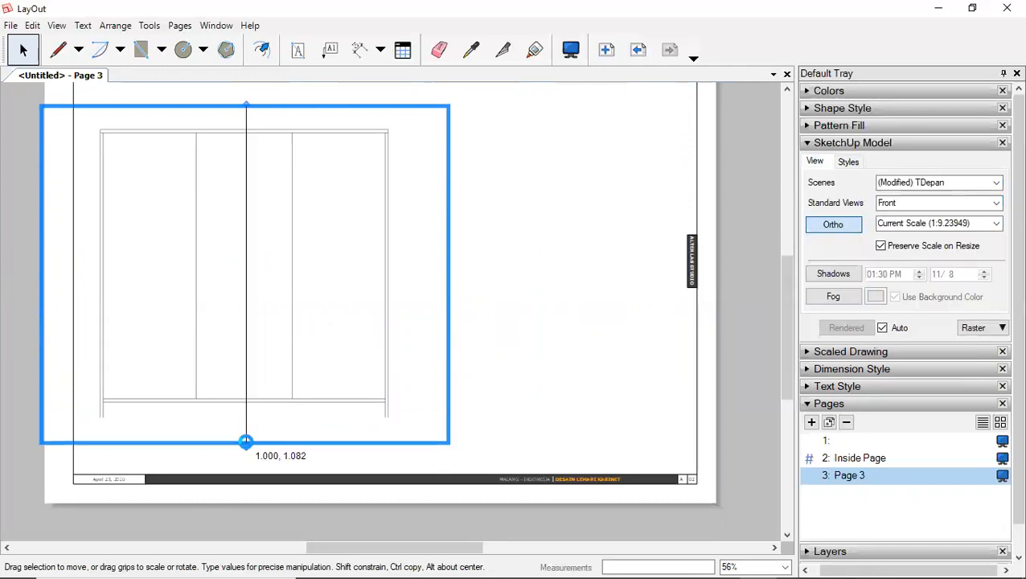
{"action": "left_click", "coordinate": [753, 195]}
Step: Duplicate the front viewport in place and switch the copy to the TKanan scene
{"action": "left_click", "coordinate": [269, 247]}
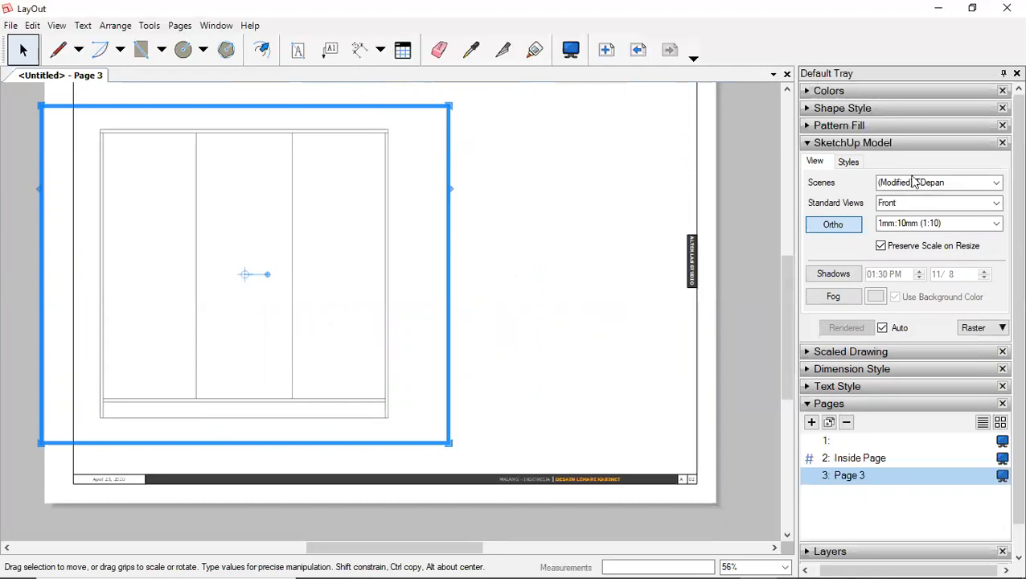
{"action": "left_click", "coordinate": [995, 182]}
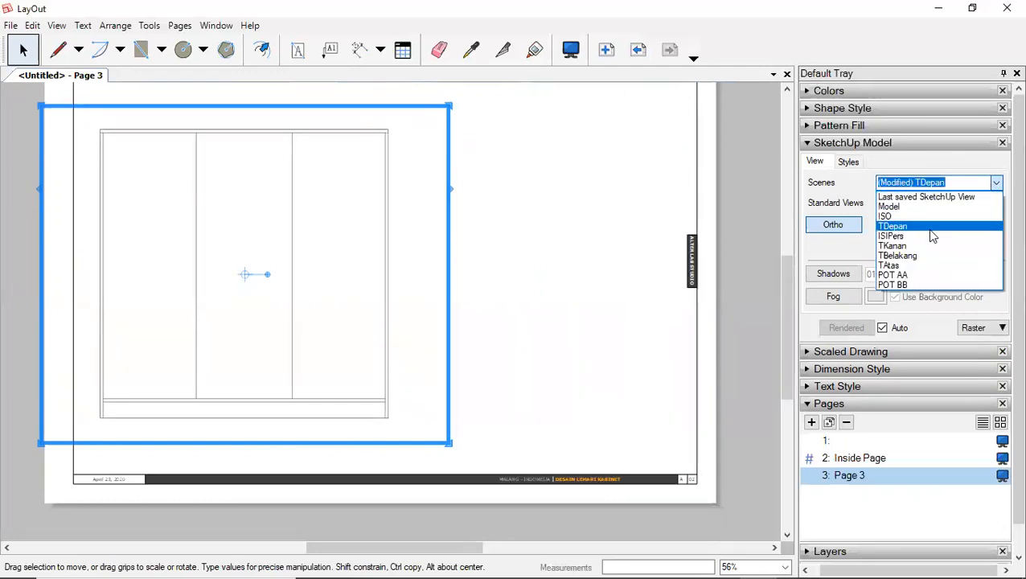
{"action": "left_click", "coordinate": [917, 245]}
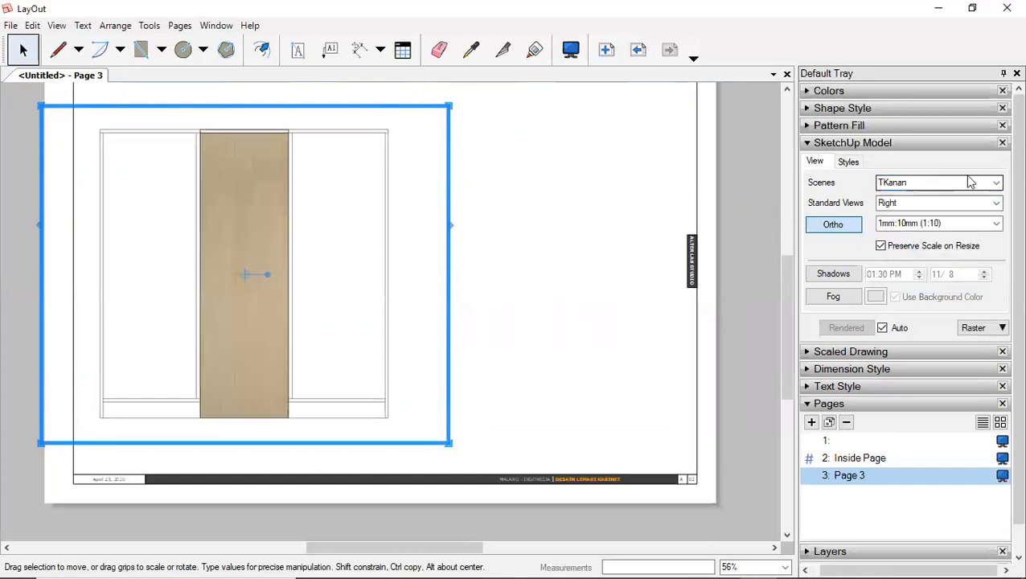
Step: Apply the HiddenLine style to the wardrobe's TKanan side view
{"action": "left_click", "coordinate": [848, 162]}
{"action": "mouse_move", "coordinate": [1000, 223]}
{"action": "left_mouse_down"}
{"action": "mouse_move", "coordinate": [999, 237]}
{"action": "mouse_move", "coordinate": [999, 228]}
{"action": "left_mouse_up"}
{"action": "left_click", "coordinate": [839, 209]}
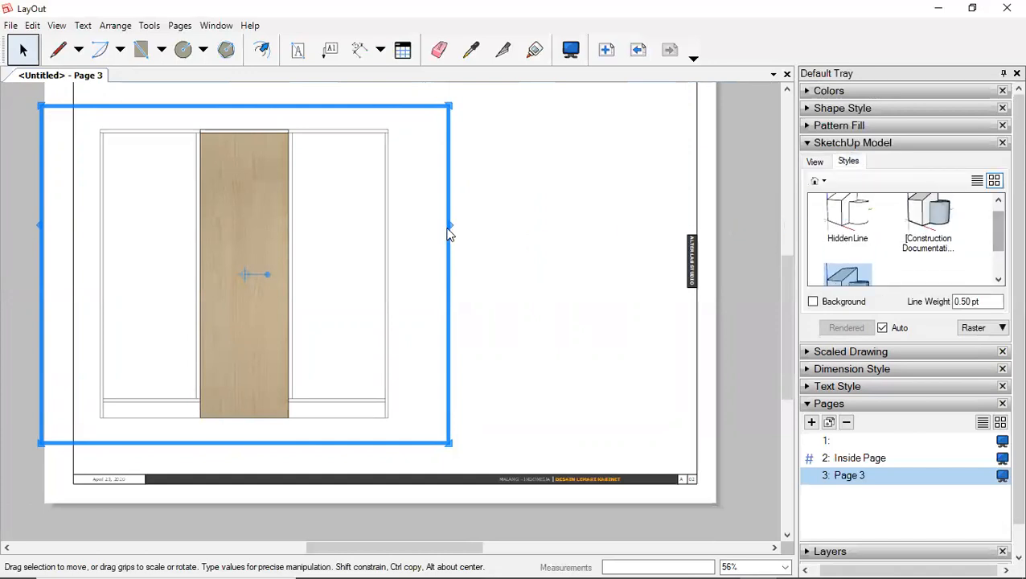
Step: Move the side view to the right of the front view, and shift both viewports right to sit inside the page border
{"action": "left_click_drag", "start_coordinate": [230, 216], "coordinate": [465, 214]}
{"action": "left_click_drag", "start_coordinate": [195, 161], "coordinate": [259, 160]}
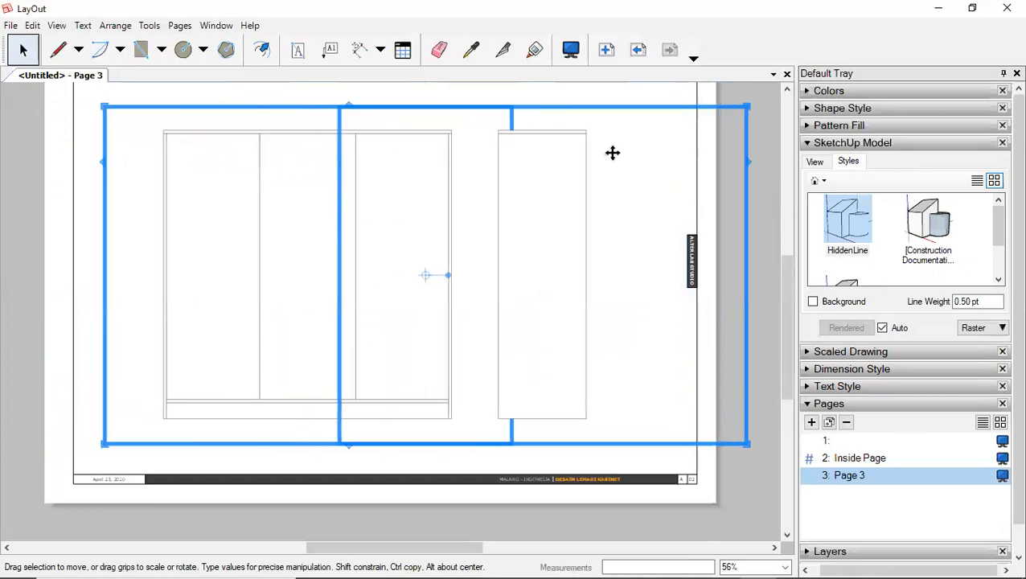
{"action": "left_click", "coordinate": [764, 103]}
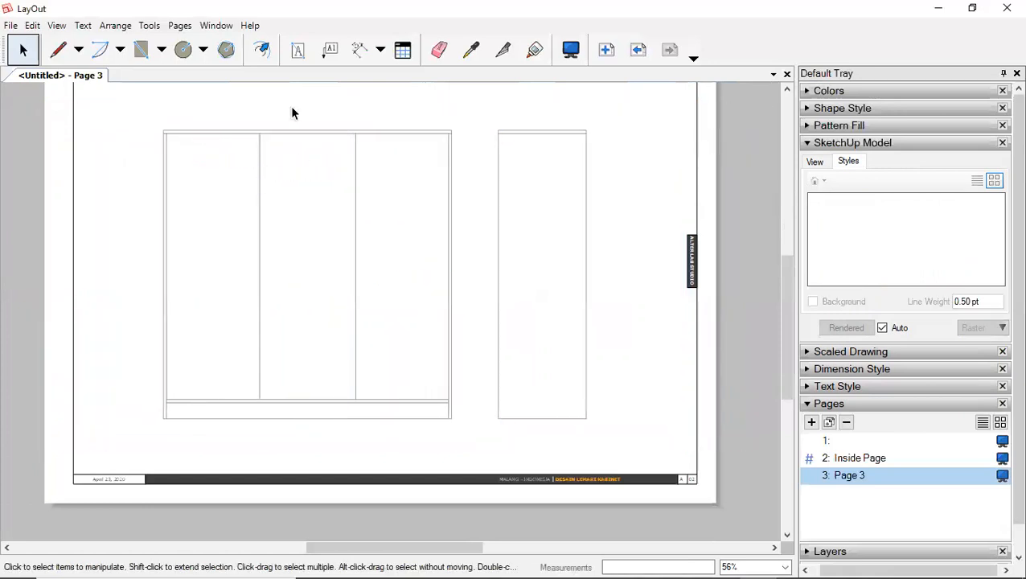
Step: Dimension the front view's overall width above the wardrobe and its overall height along the left side
{"action": "left_click", "coordinate": [362, 51]}
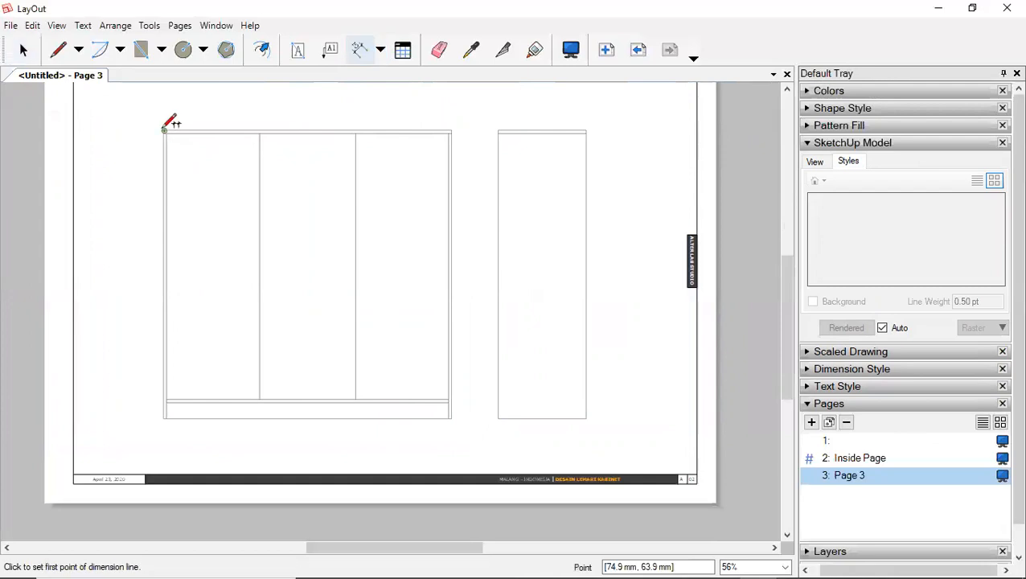
{"action": "left_click", "coordinate": [164, 131]}
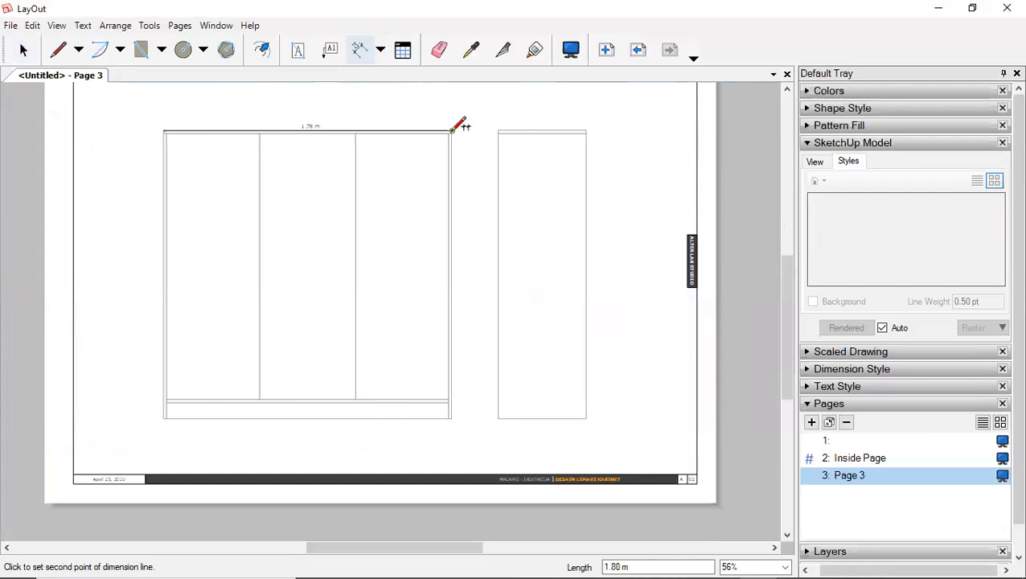
{"action": "left_click", "coordinate": [452, 130]}
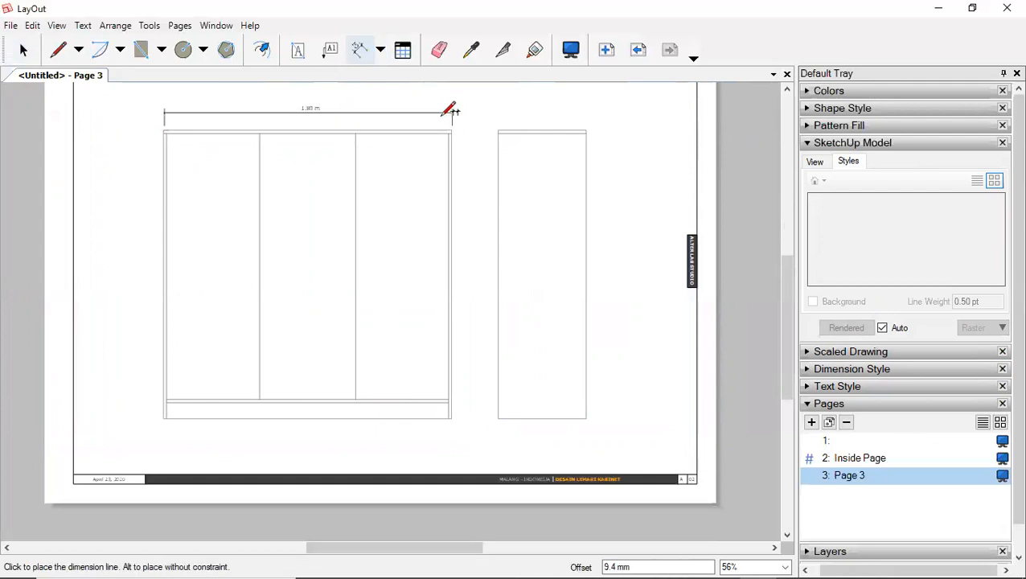
{"action": "left_click", "coordinate": [449, 111]}
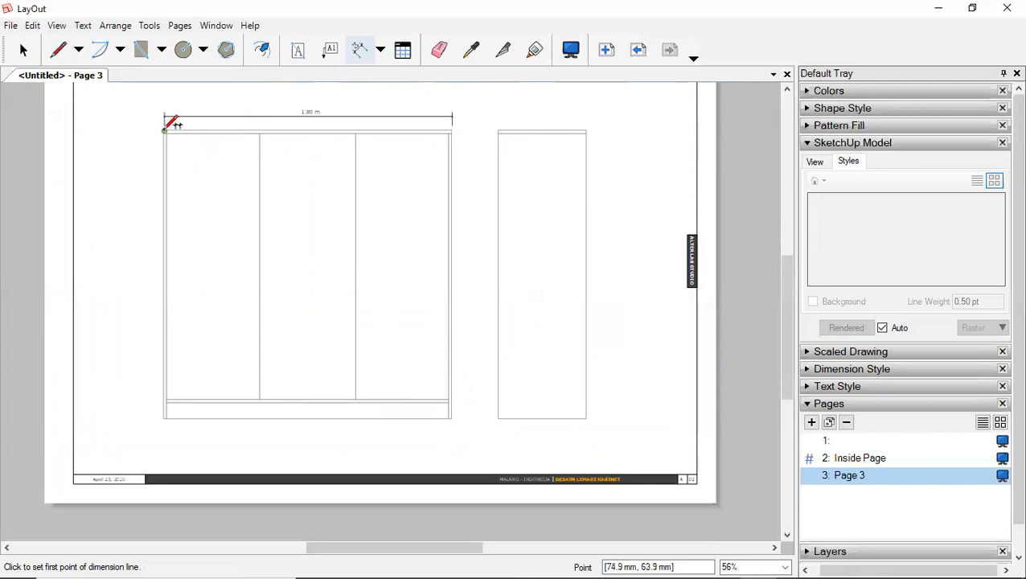
{"action": "left_click", "coordinate": [164, 130]}
{"action": "left_click", "coordinate": [164, 418]}
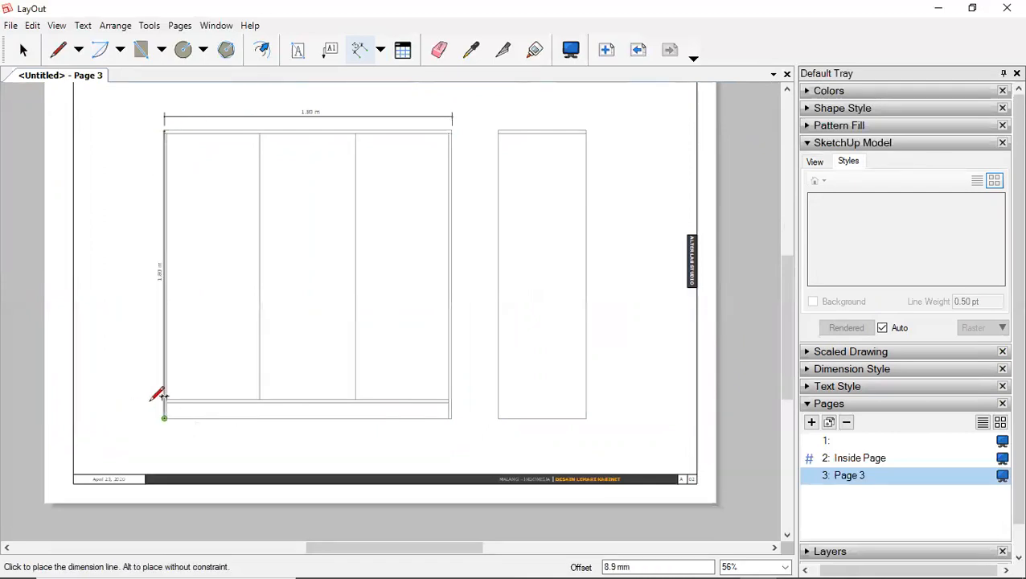
{"action": "left_click", "coordinate": [150, 369]}
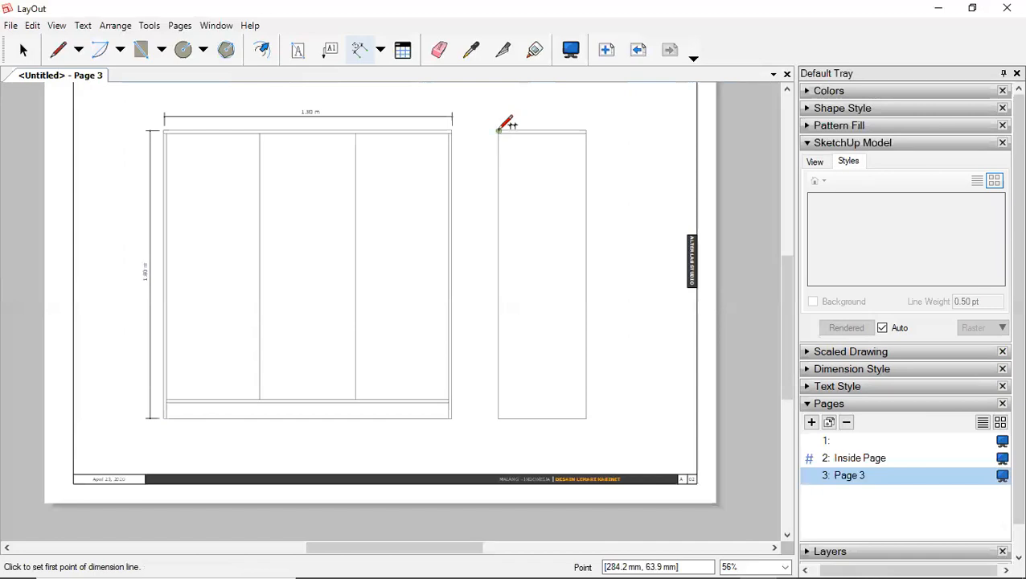
Step: Dimension the side view's depth above the wardrobe, aligning the dimension line with the front view's width dimension
{"action": "left_click", "coordinate": [499, 130]}
{"action": "left_click", "coordinate": [587, 130]}
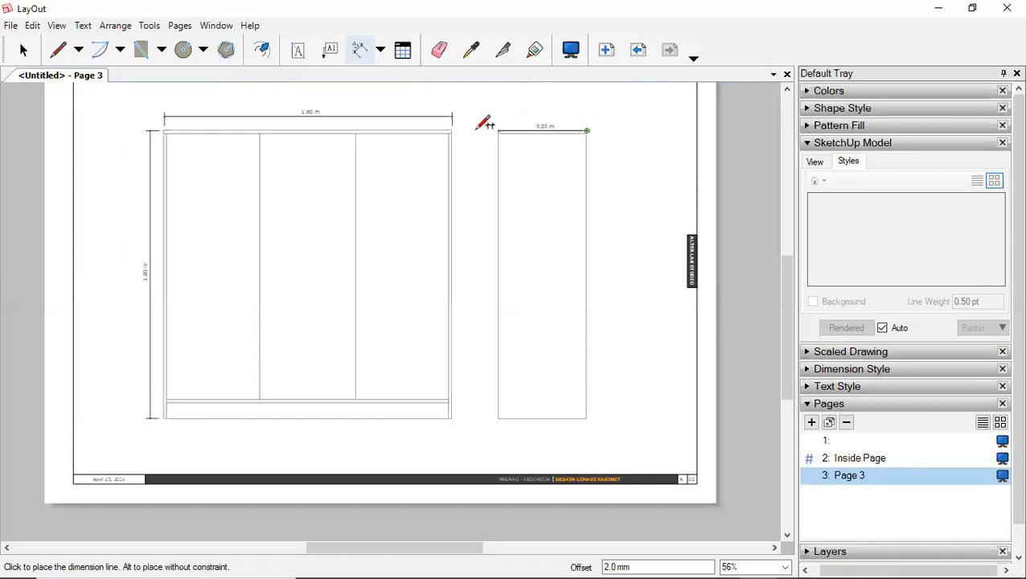
{"action": "left_click", "coordinate": [452, 115]}
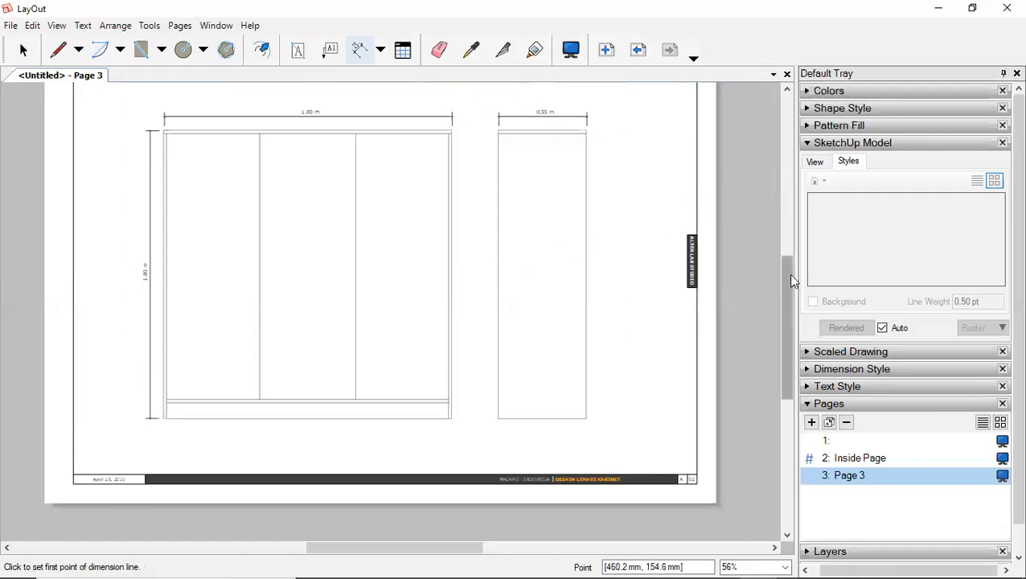
Step: Place the project title label from the TB-Elegant drawing reference scrapbook below the wardrobe's front view
{"action": "left_click", "coordinate": [808, 404]}
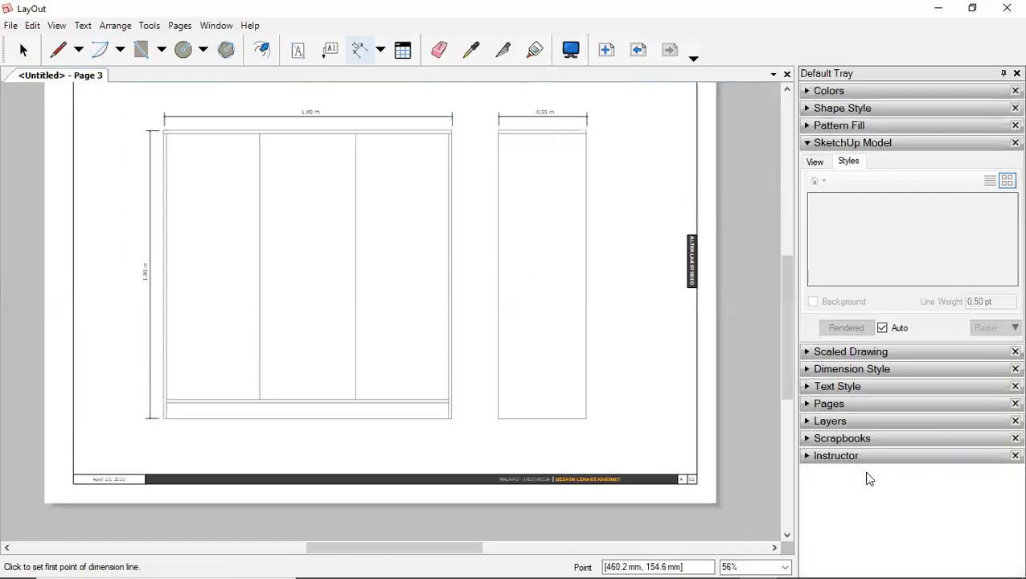
{"action": "left_click", "coordinate": [804, 438]}
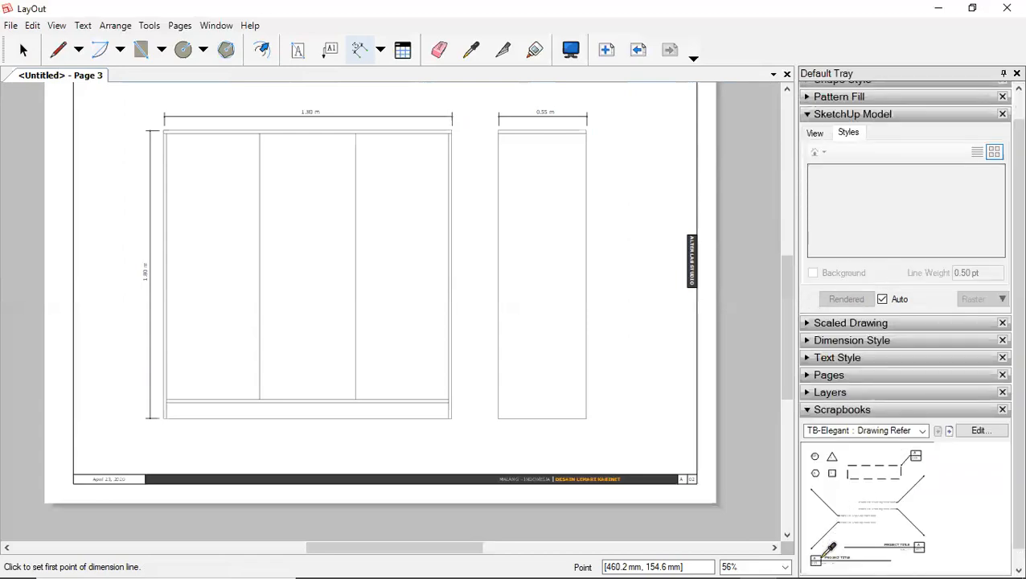
{"action": "left_click", "coordinate": [33, 47]}
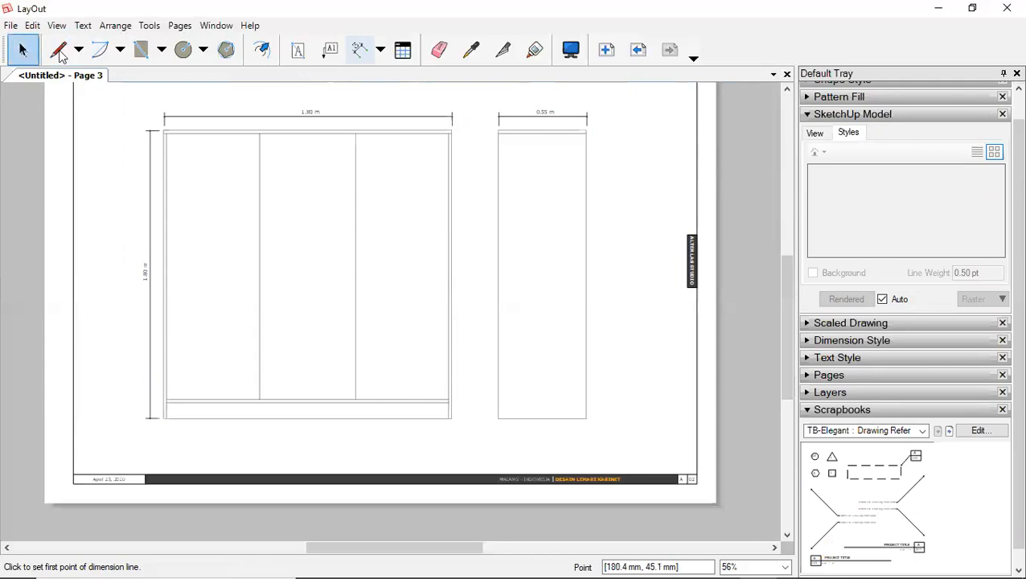
{"action": "left_click", "coordinate": [408, 441]}
{"action": "left_click_drag", "start_coordinate": [378, 440], "coordinate": [328, 438]}
{"action": "left_click", "coordinate": [748, 376]}
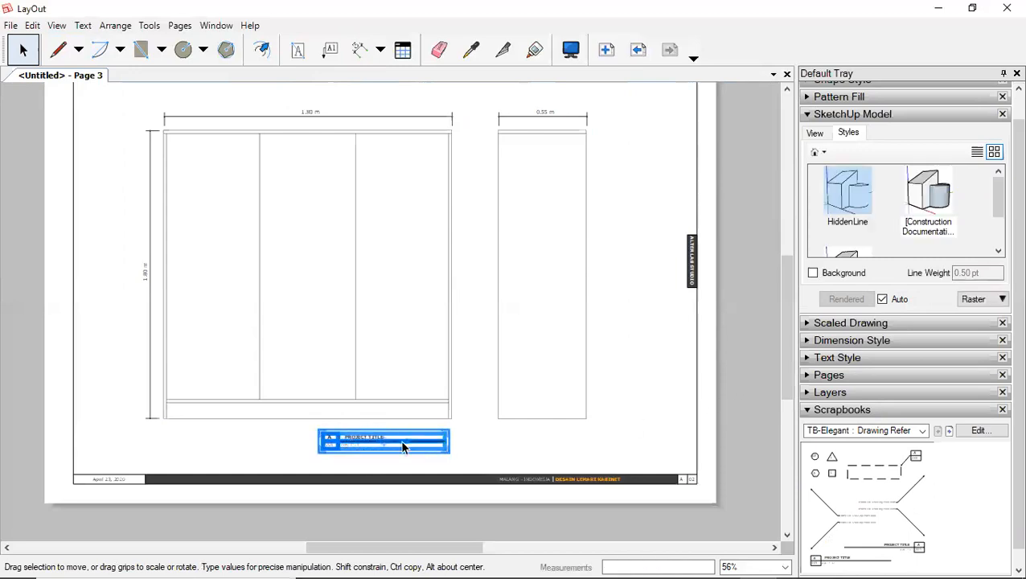
Step: Shorten the underline of the front view's title label to end just past the title text
{"action": "left_click", "coordinate": [365, 440]}
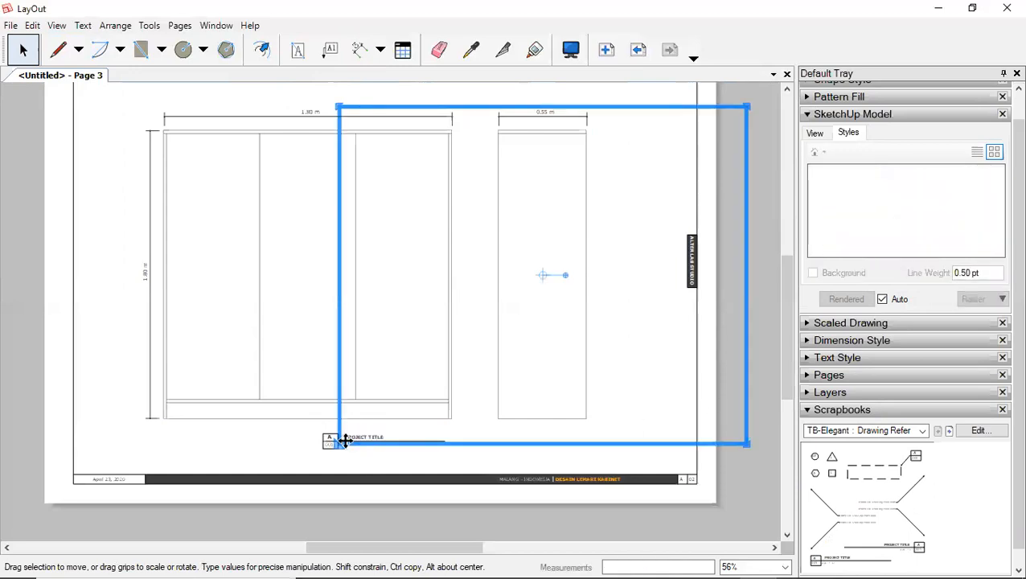
{"action": "left_click", "coordinate": [336, 438]}
{"action": "double_click", "coordinate": [353, 436]}
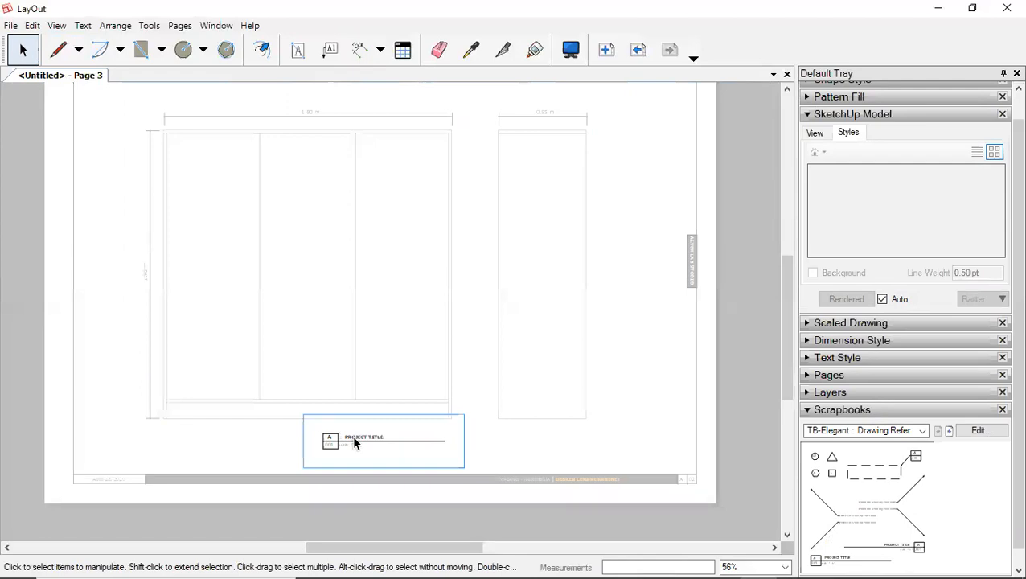
{"action": "left_click", "coordinate": [354, 439]}
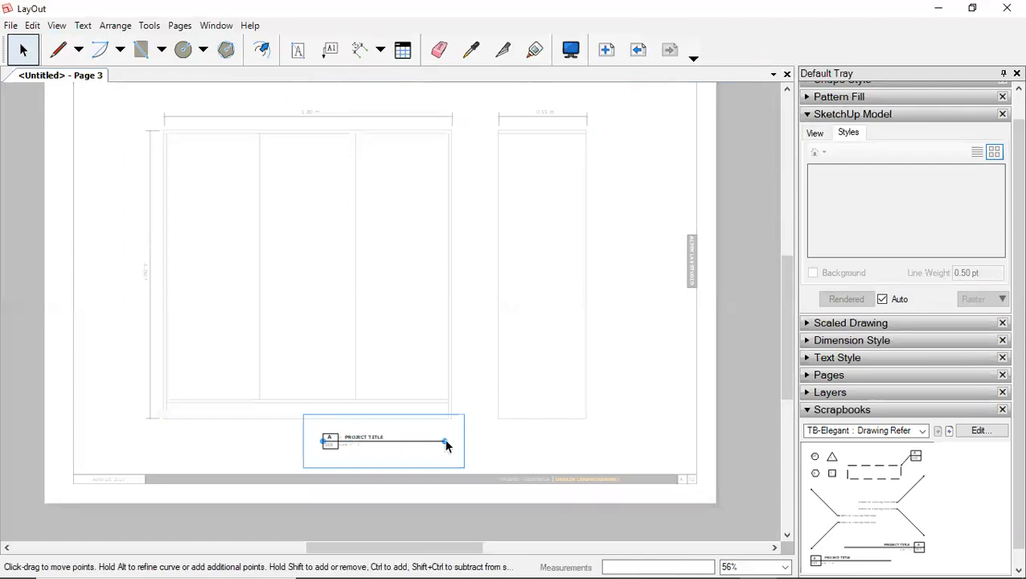
{"action": "left_click_drag", "start_coordinate": [445, 441], "coordinate": [392, 440]}
Step: Replace the label's project title with "TAMPAK DEPAN", accepting the font substitution and keeping the text within its box
{"action": "scroll", "coordinate": [331, 442], "scroll_direction": "up", "scroll_amount": 5}
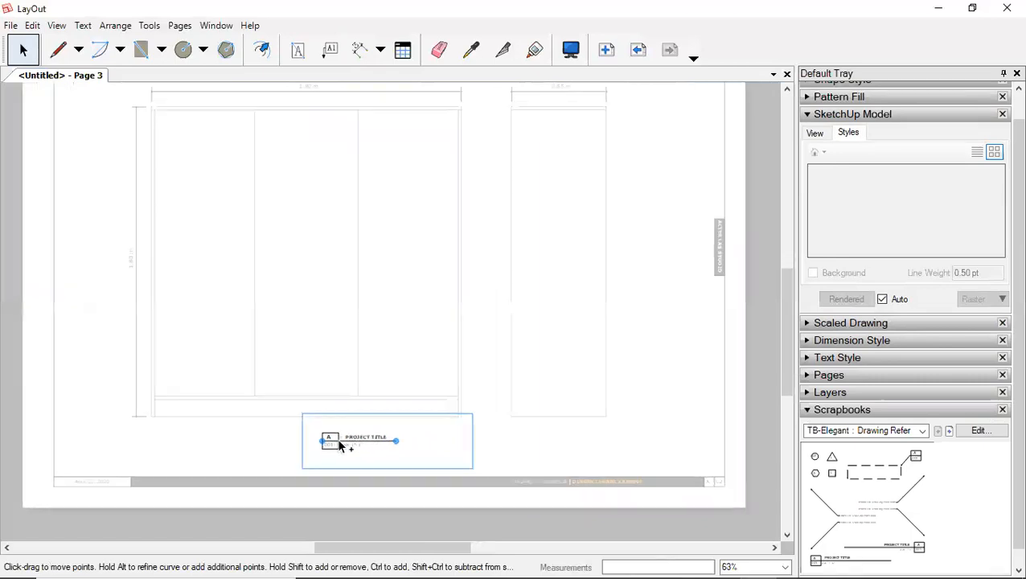
{"action": "scroll", "coordinate": [360, 443], "scroll_direction": "up", "scroll_amount": 1}
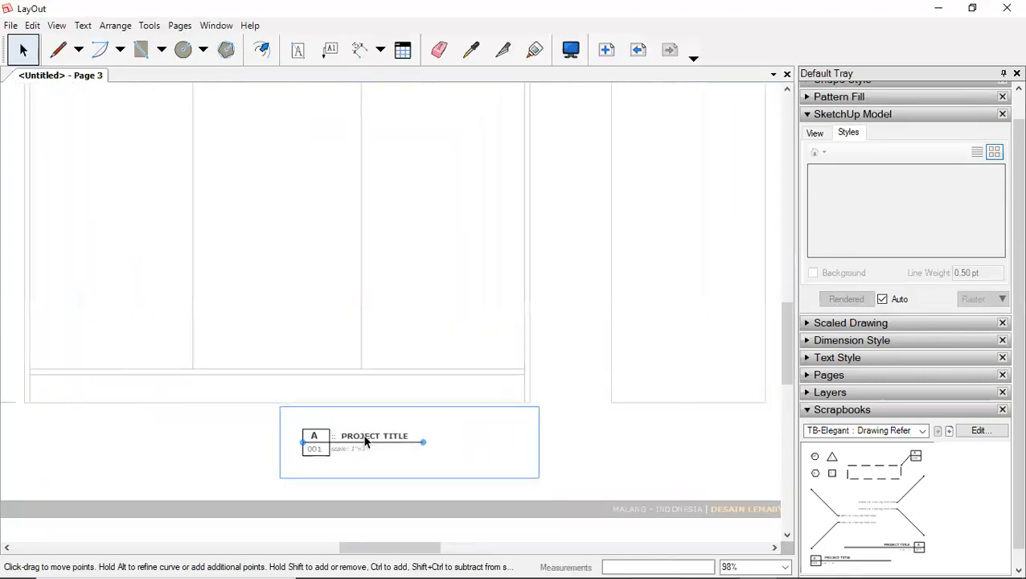
{"action": "left_click", "coordinate": [367, 440]}
{"action": "double_click", "coordinate": [366, 433]}
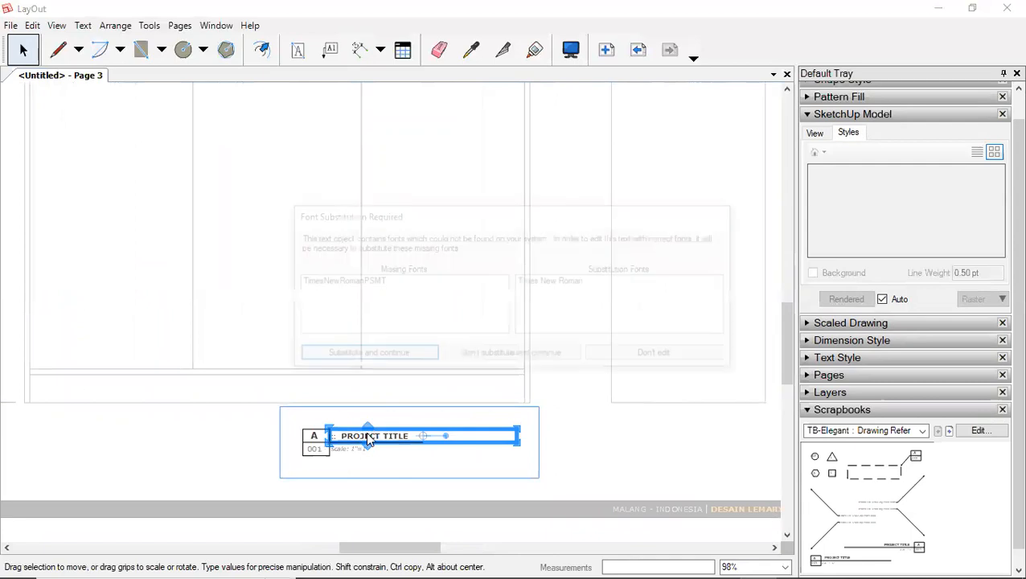
{"action": "left_click", "coordinate": [394, 355]}
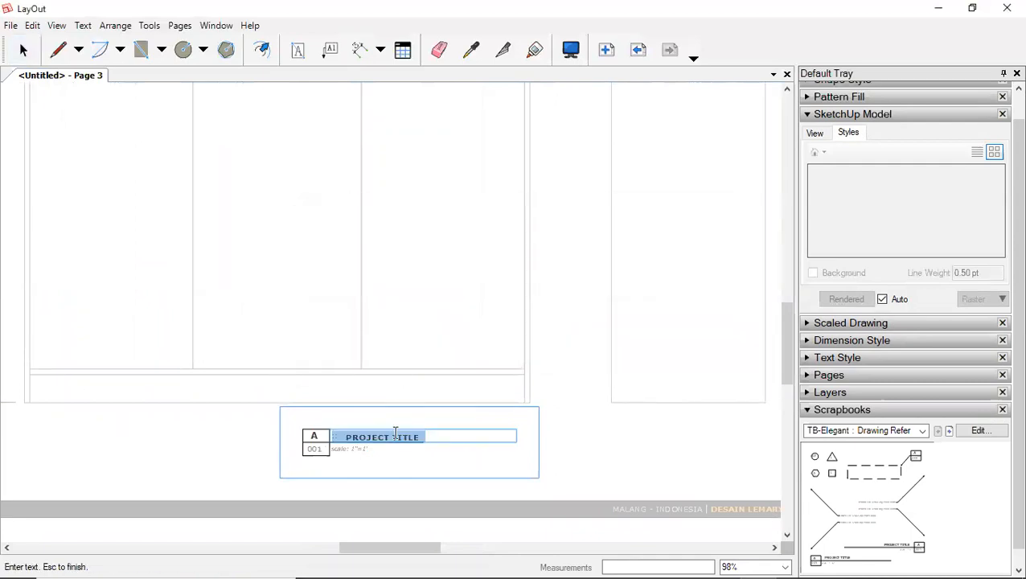
{"action": "left_click", "coordinate": [394, 432]}
{"action": "key", "text": "End"}
{"action": "key", "text": "ctrl+shift+Left"}
{"action": "key", "text": "ctrl+shift+Left"}
{"action": "key", "text": "ctrl+shift+Left"}
{"action": "type", "text": "TA"}
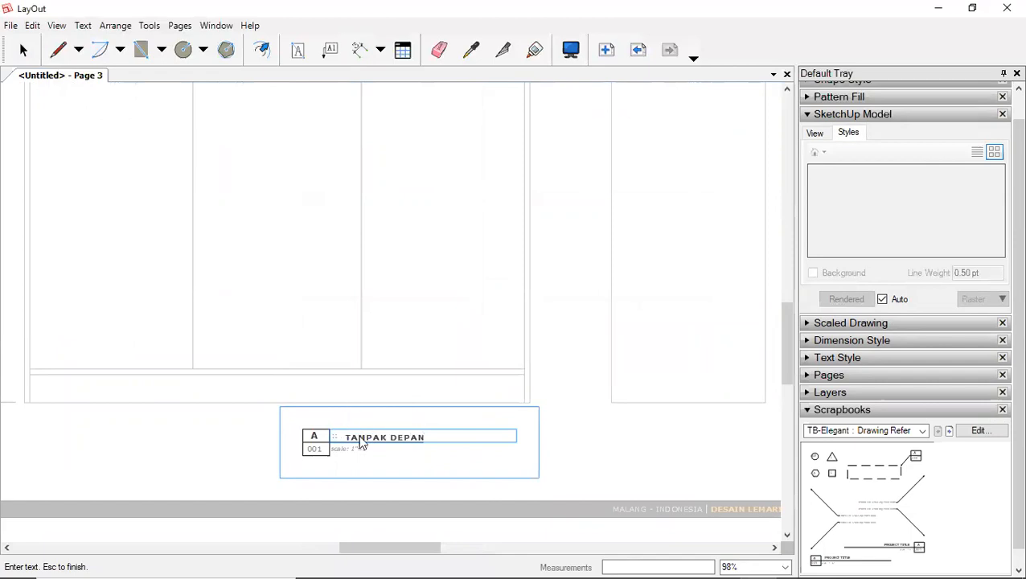
{"action": "key", "text": "Escape"}
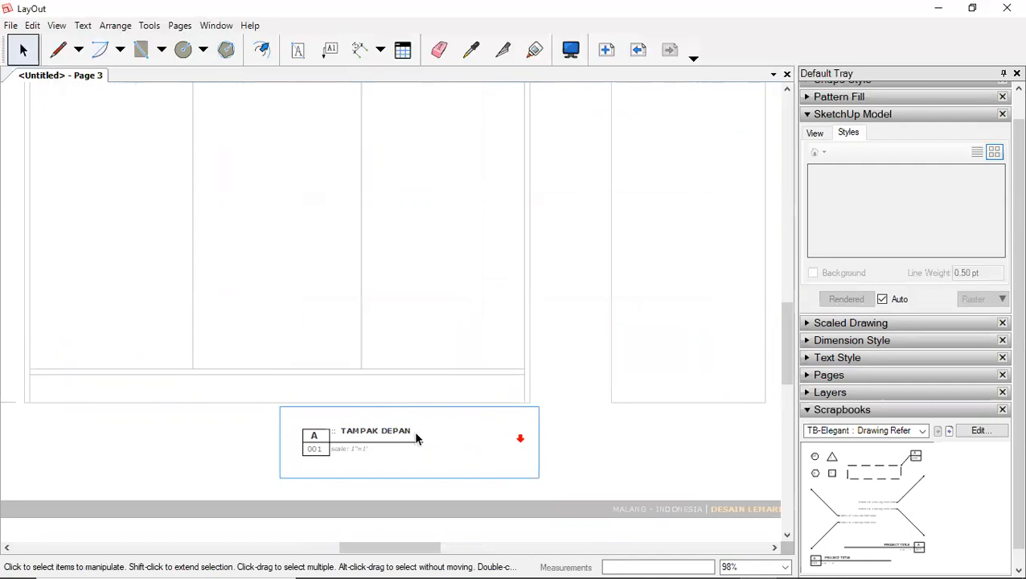
{"action": "double_click", "coordinate": [432, 433]}
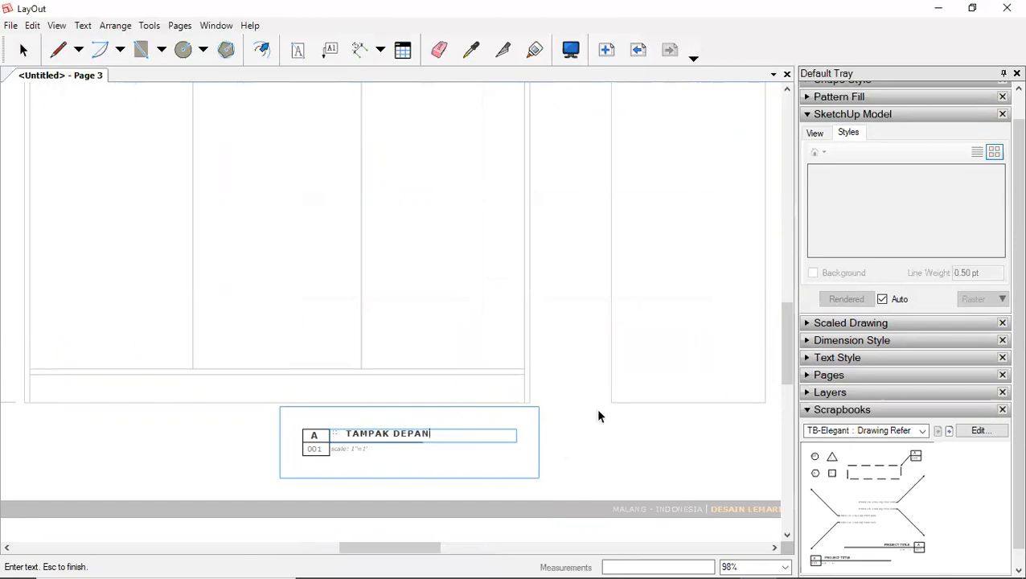
{"action": "key", "text": "Escape"}
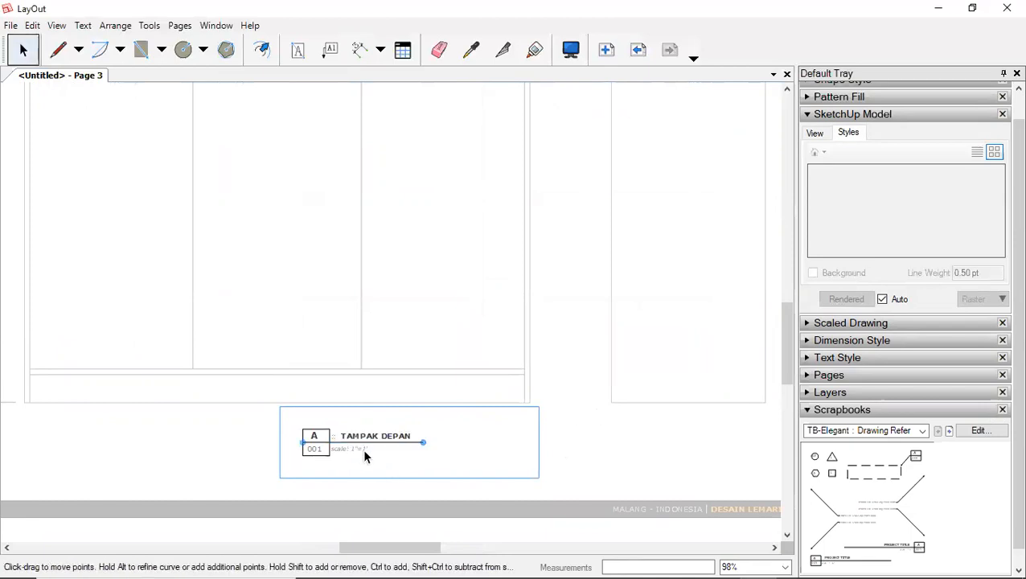
Step: Set the scale text in the TAMPAK DEPAN label to 1:10 and tidy it to fit its text box
{"action": "left_click", "coordinate": [360, 454]}
{"action": "left_click", "coordinate": [344, 448]}
{"action": "left_click", "coordinate": [534, 437]}
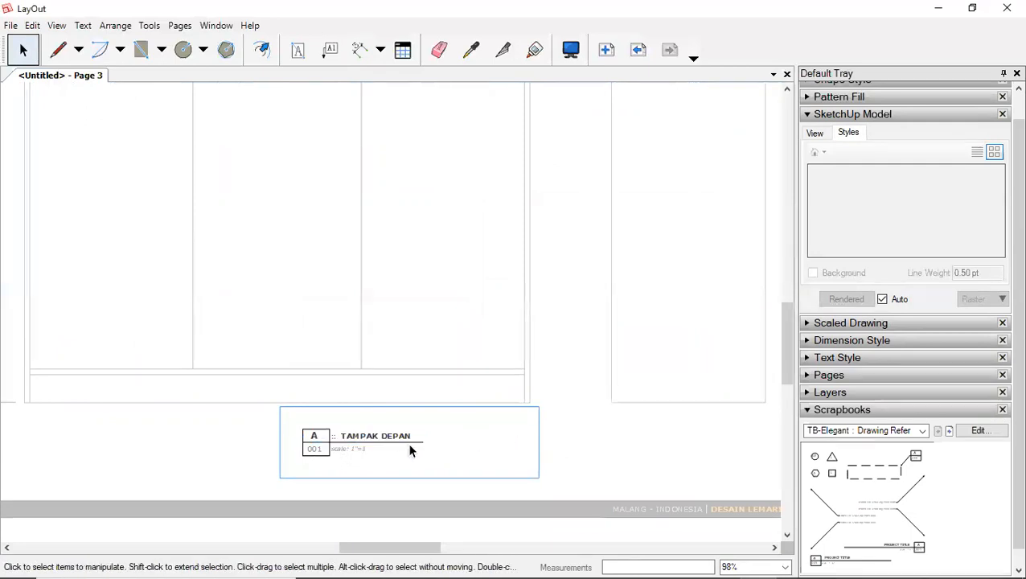
{"action": "key", "text": "Escape"}
{"action": "left_click", "coordinate": [348, 450]}
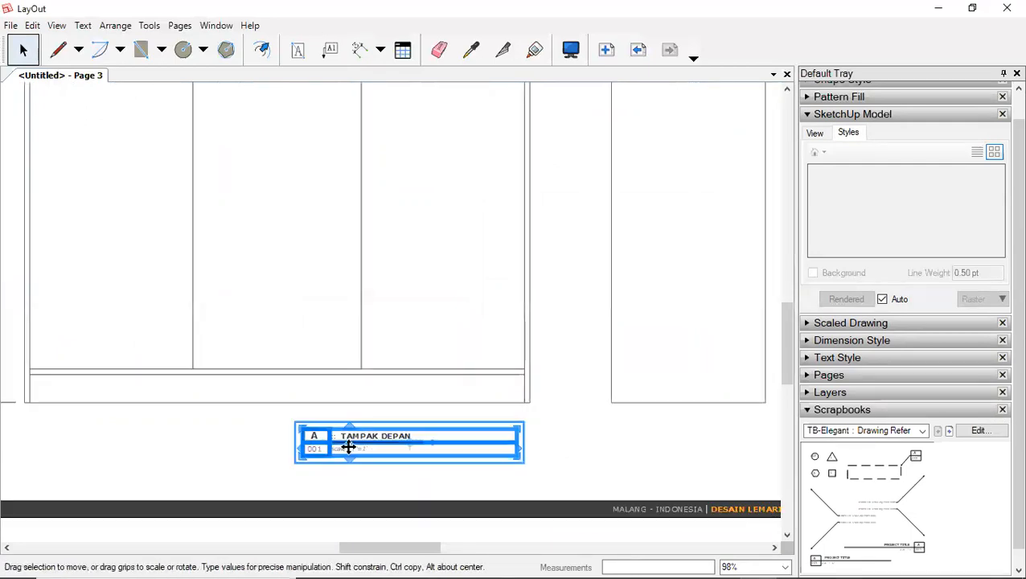
{"action": "double_click", "coordinate": [348, 451]}
{"action": "double_click", "coordinate": [350, 449]}
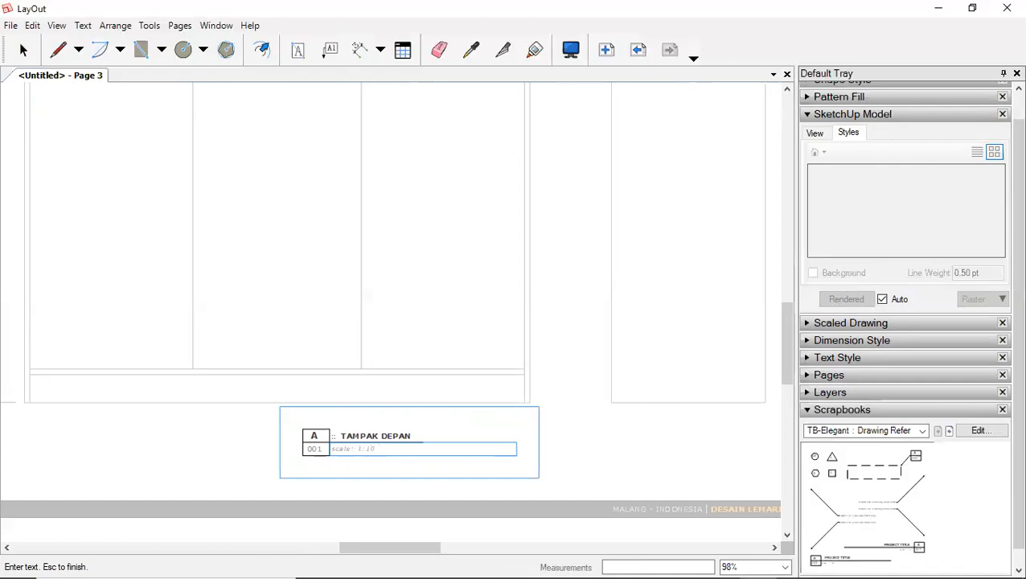
{"action": "key", "text": "Escape"}
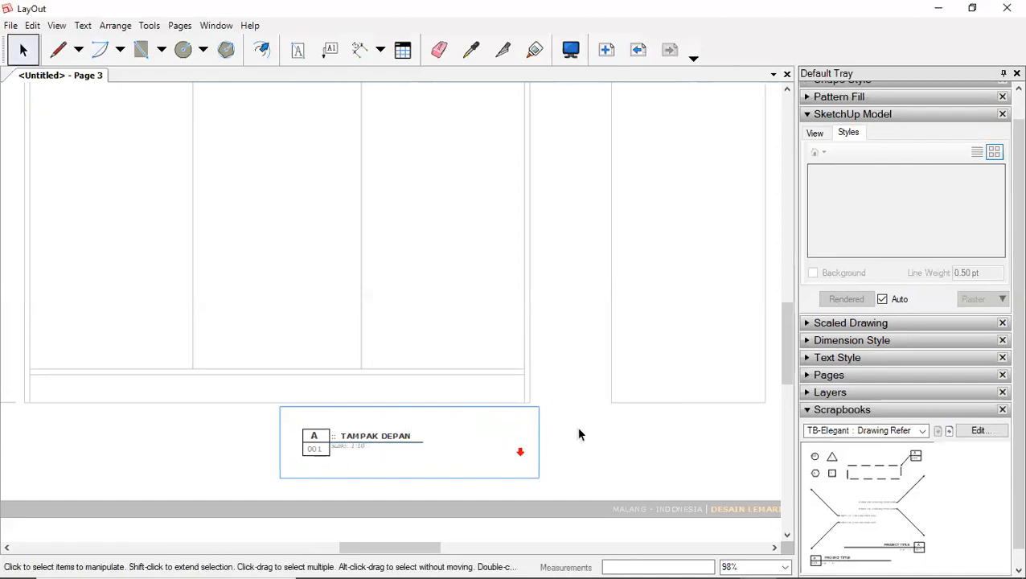
{"action": "double_click", "coordinate": [448, 450]}
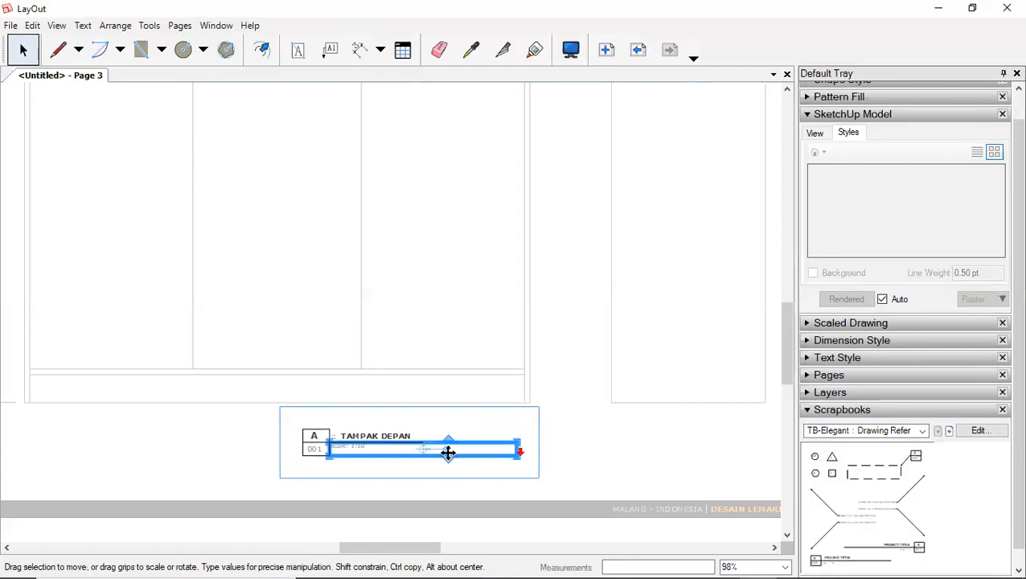
{"action": "double_click", "coordinate": [448, 450]}
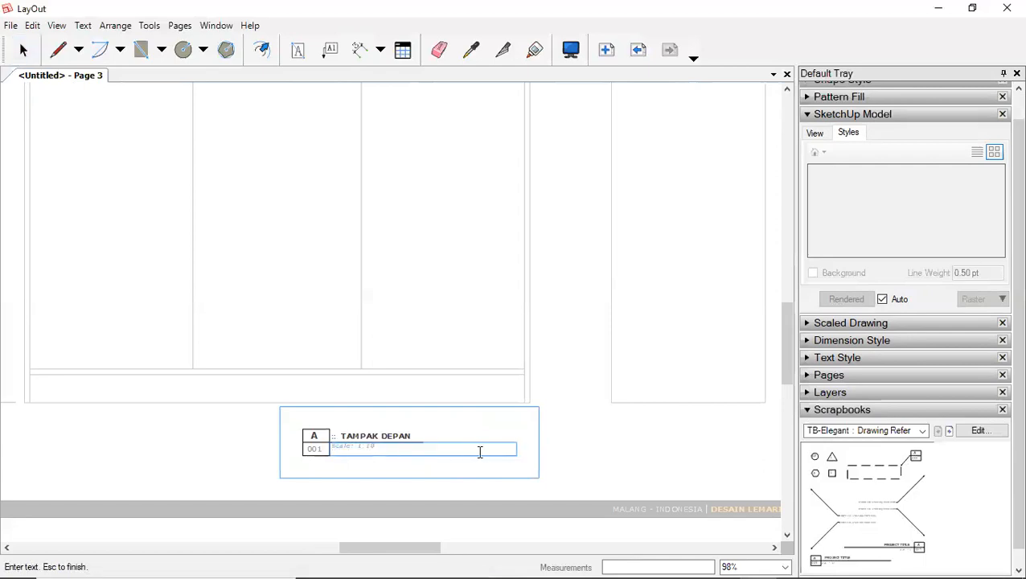
{"action": "key", "text": "Escape"}
Step: Copy the TAMPAK DEPAN title label to below the wardrobe's side view
{"action": "scroll", "coordinate": [495, 401], "scroll_direction": "down", "scroll_amount": 1}
{"action": "scroll", "coordinate": [493, 411], "scroll_direction": "down", "scroll_amount": 2}
{"action": "left_click", "coordinate": [398, 427]}
{"action": "left_click_drag", "start_coordinate": [487, 421], "coordinate": [693, 440]}
Step: Align the two title labels below the front and side views along their bottom edges
{"action": "left_click", "coordinate": [505, 417], "text": "shift"}
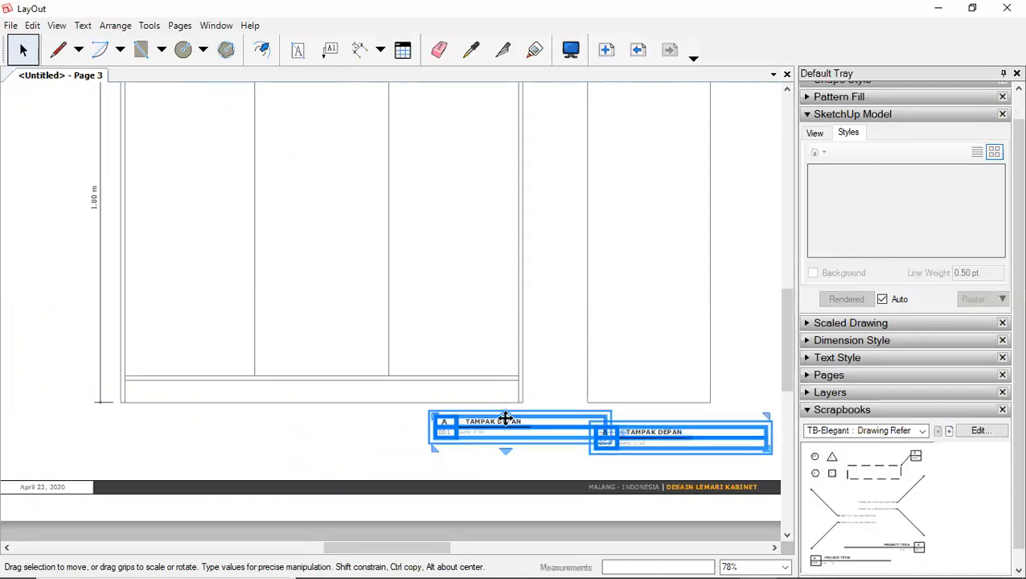
{"action": "right_click", "coordinate": [505, 416]}
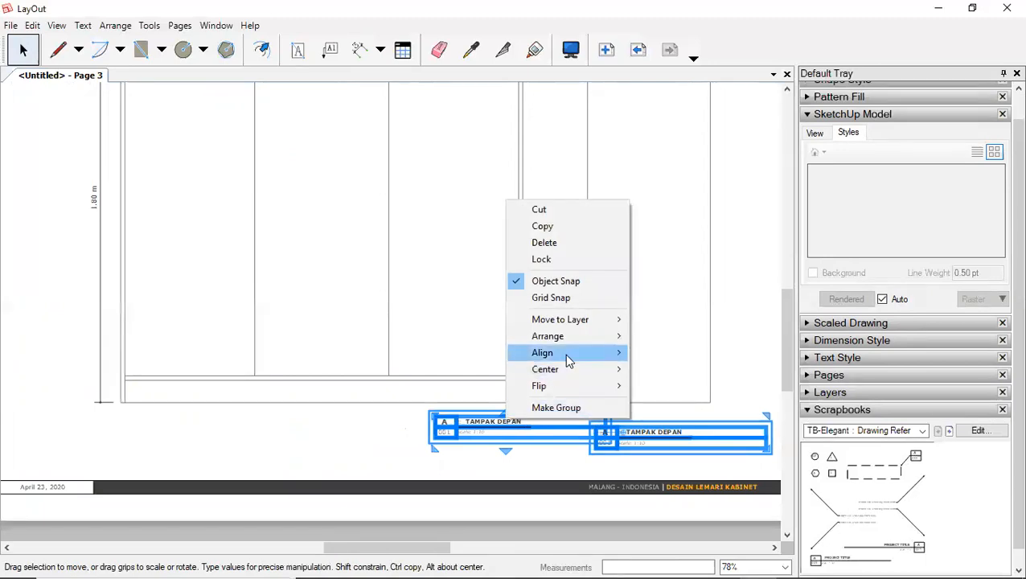
{"action": "left_click", "coordinate": [327, 459]}
{"action": "left_click", "coordinate": [607, 435]}
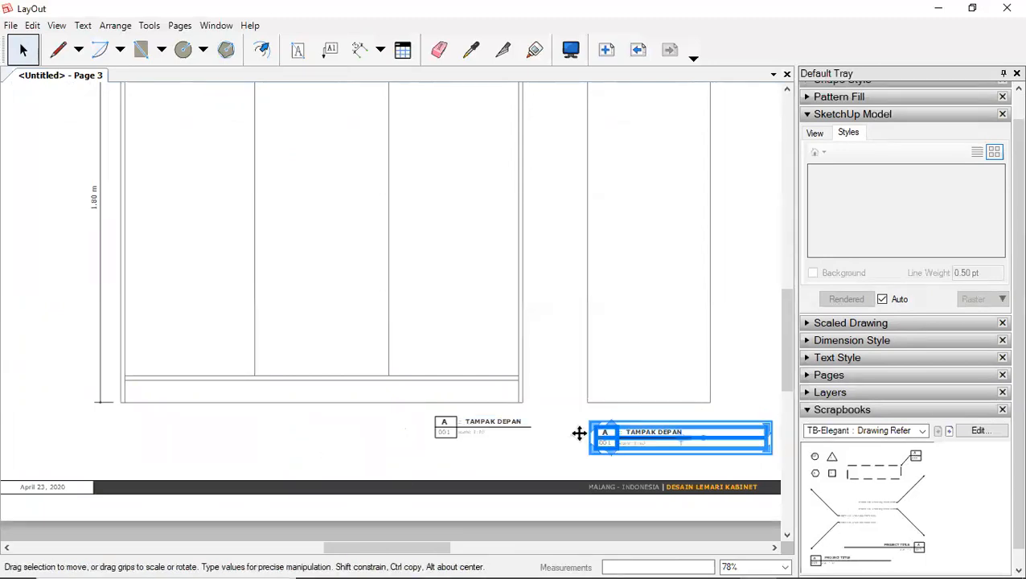
{"action": "left_click", "coordinate": [506, 430], "text": "shift"}
{"action": "right_click", "coordinate": [511, 427]}
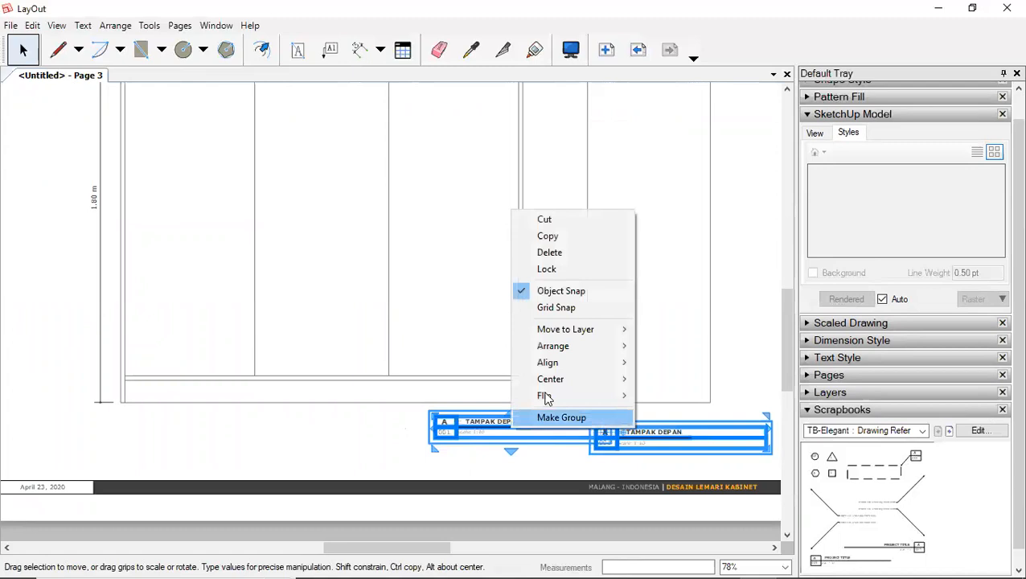
{"action": "mouse_move", "coordinate": [573, 363]}
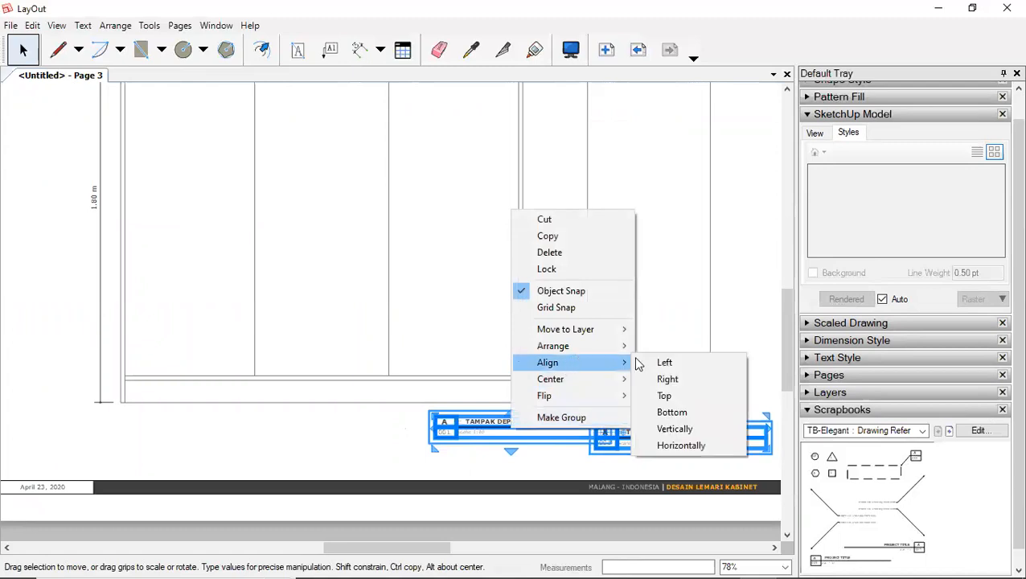
{"action": "left_click", "coordinate": [665, 412]}
{"action": "left_click", "coordinate": [713, 392]}
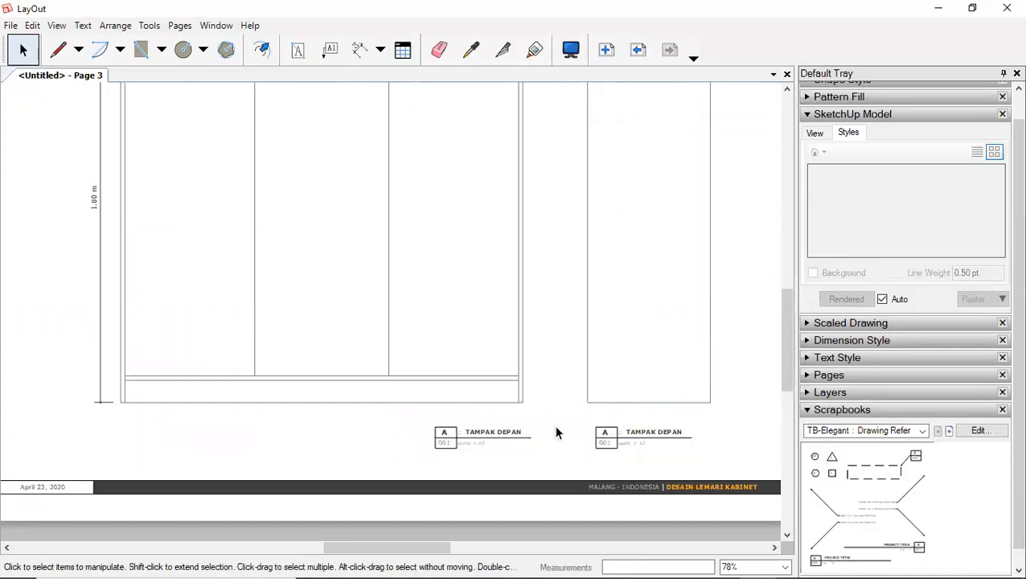
Step: Change the title of the side view's label to "TAMPAK SAMPING", keeping its scale text at 1:10
{"action": "left_click", "coordinate": [656, 432]}
{"action": "double_click", "coordinate": [672, 435]}
{"action": "left_click", "coordinate": [678, 427]}
{"action": "double_click", "coordinate": [682, 433]}
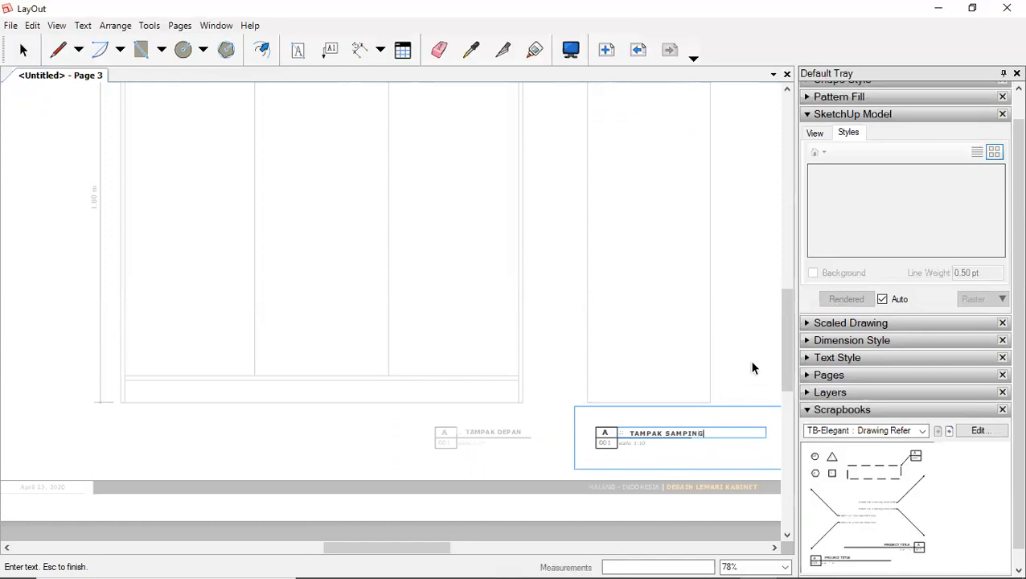
{"action": "key", "text": "Escape"}
{"action": "left_click", "coordinate": [635, 444]}
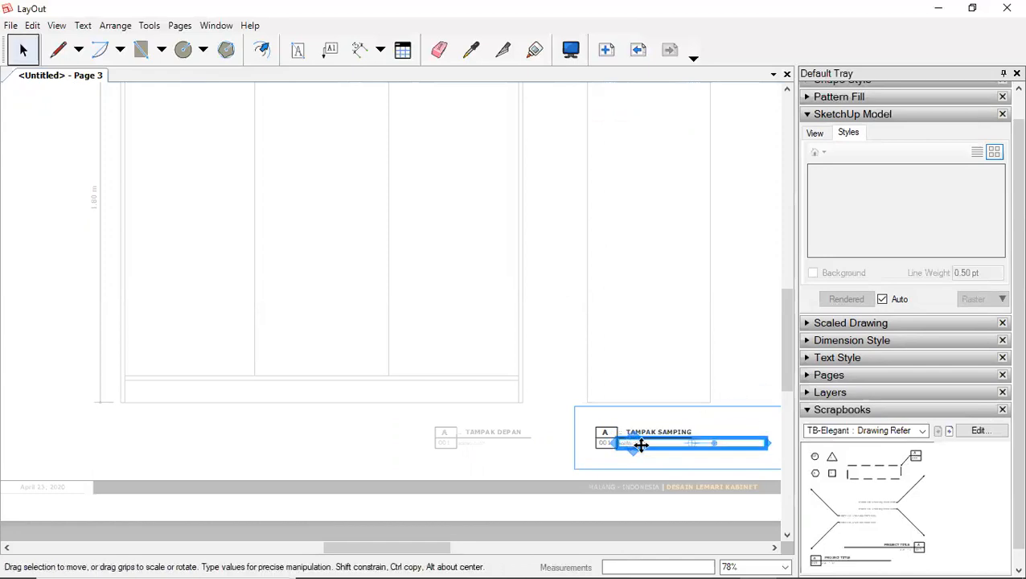
{"action": "double_click", "coordinate": [640, 444]}
{"action": "left_click_drag", "start_coordinate": [640, 444], "coordinate": [659, 444]}
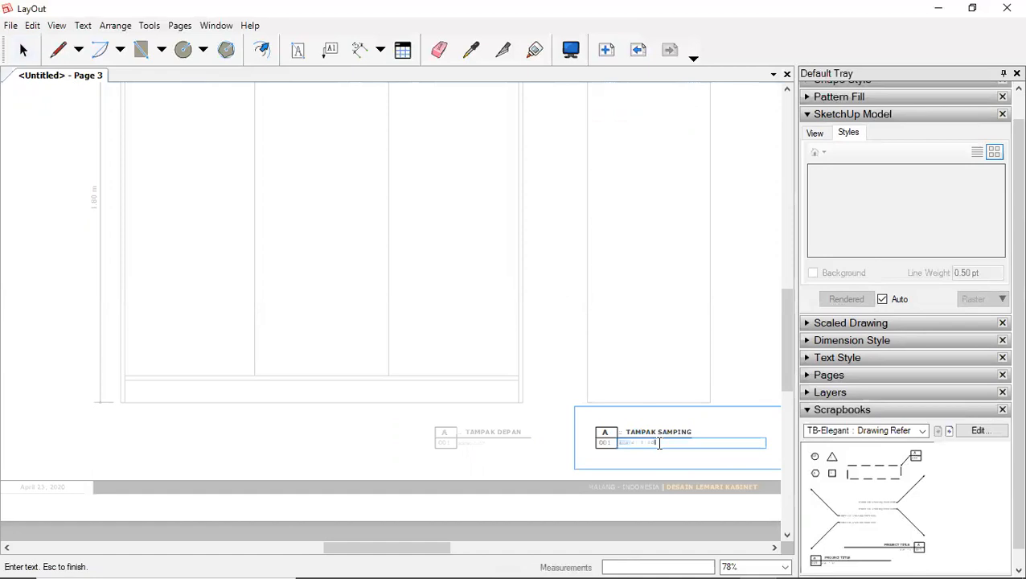
{"action": "key", "text": "Escape"}
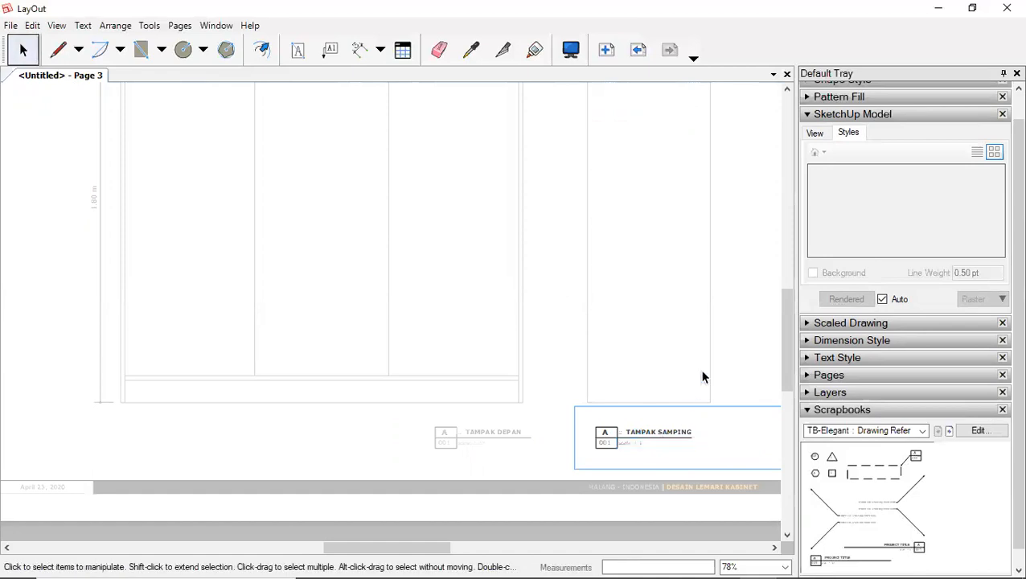
Step: Set the drawing number in the TAMPAK SAMPING label to 002 and finish editing the label
{"action": "double_click", "coordinate": [606, 441]}
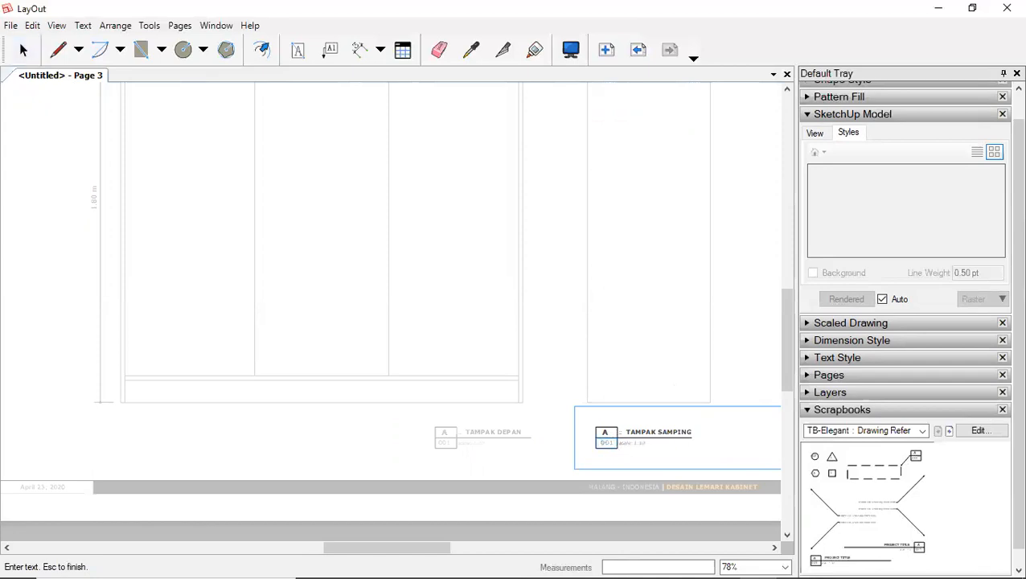
{"action": "key", "text": "Escape"}
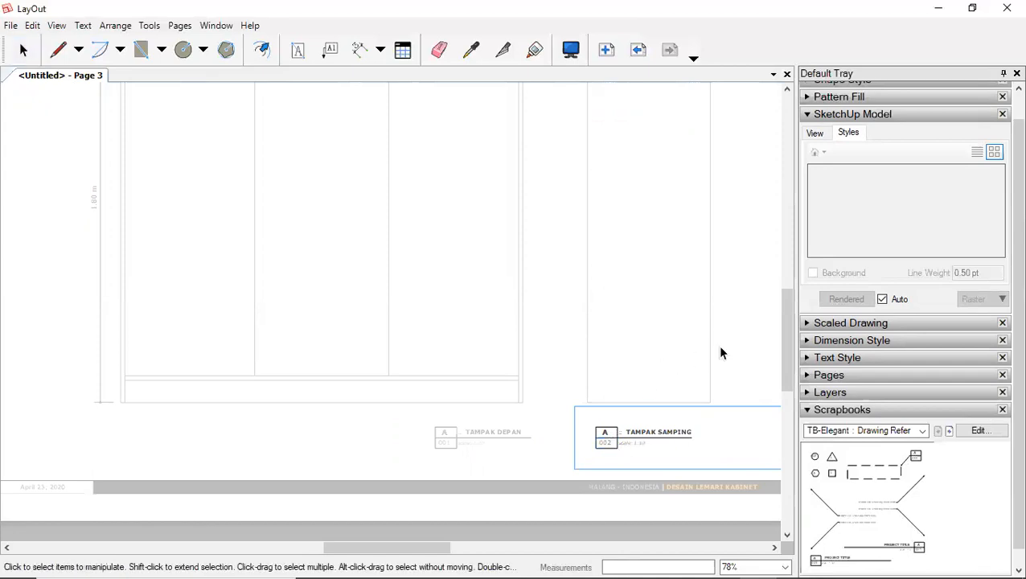
{"action": "key", "text": "Escape"}
{"action": "scroll", "coordinate": [729, 333], "scroll_direction": "down", "scroll_amount": 4}
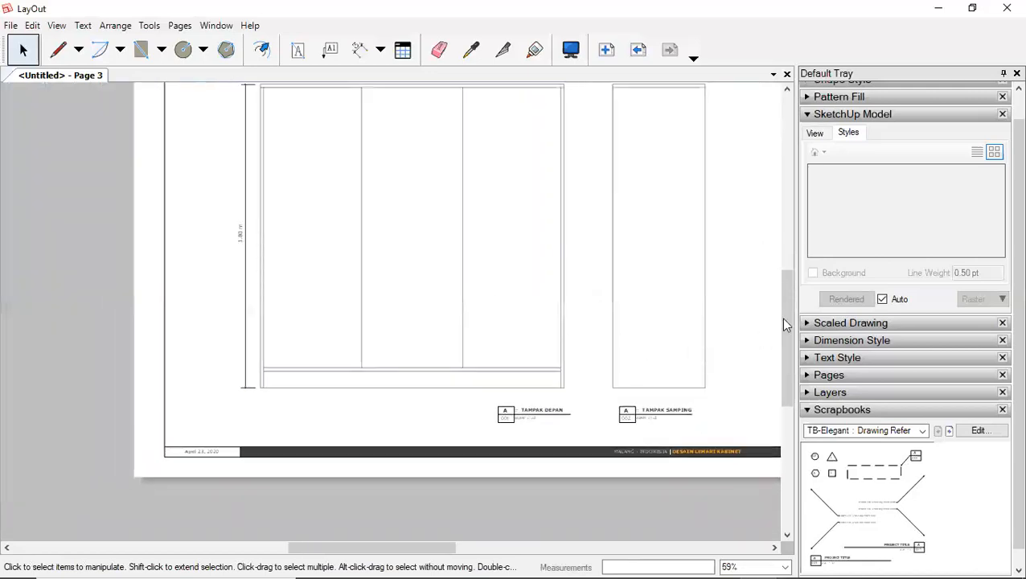
{"action": "left_click_drag", "start_coordinate": [786, 325], "coordinate": [788, 251]}
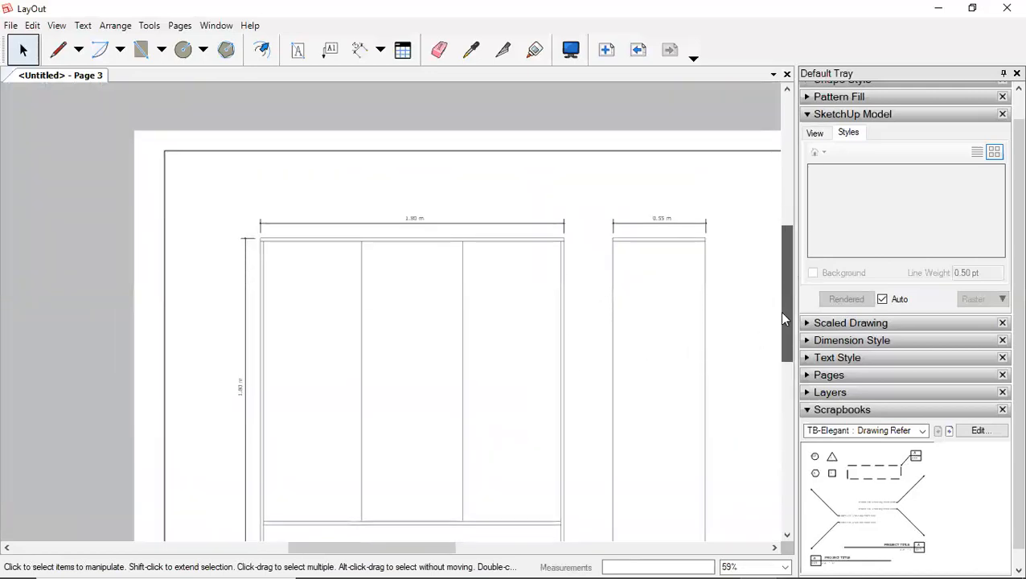
Step: Add a new page to the document after Page 3
{"action": "left_click", "coordinate": [812, 411]}
{"action": "left_click_drag", "start_coordinate": [422, 554], "coordinate": [443, 553]}
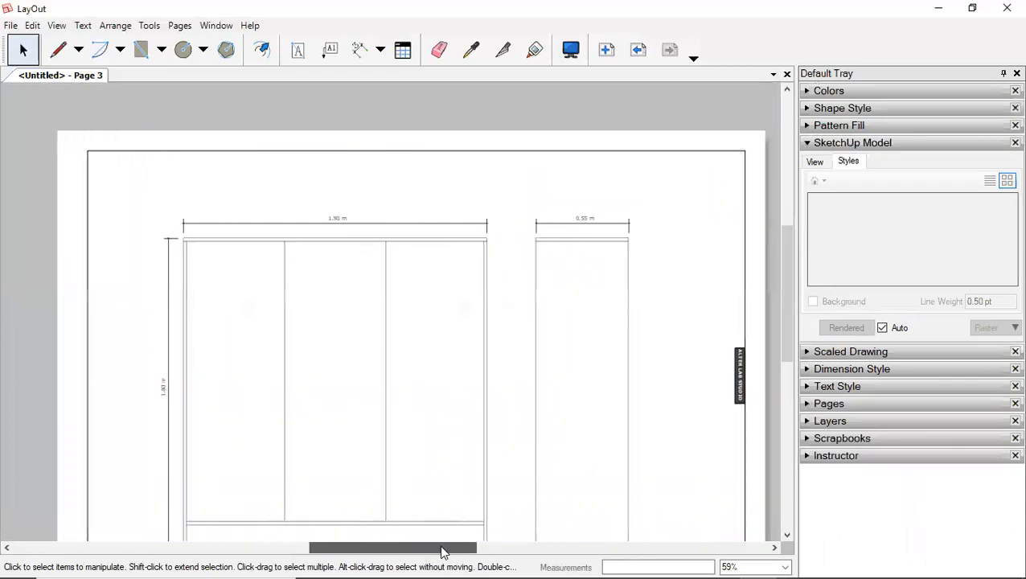
{"action": "left_click_drag", "start_coordinate": [781, 286], "coordinate": [788, 302]}
{"action": "scroll", "coordinate": [786, 302], "scroll_direction": "down", "scroll_amount": 2}
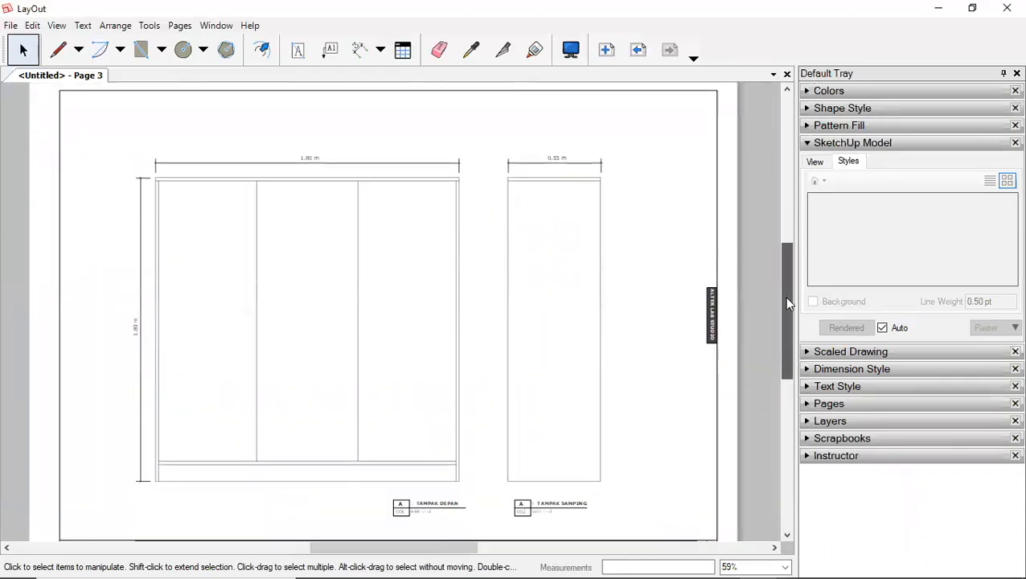
{"action": "left_click", "coordinate": [807, 143]}
{"action": "left_click_drag", "start_coordinate": [781, 262], "coordinate": [783, 288]}
{"action": "left_click", "coordinate": [807, 212]}
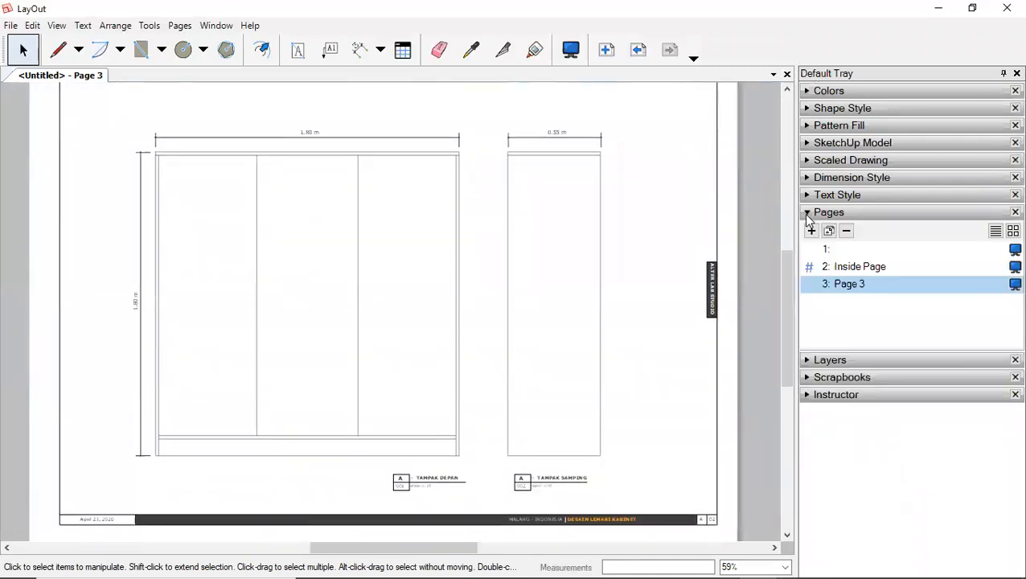
{"action": "left_click", "coordinate": [844, 270]}
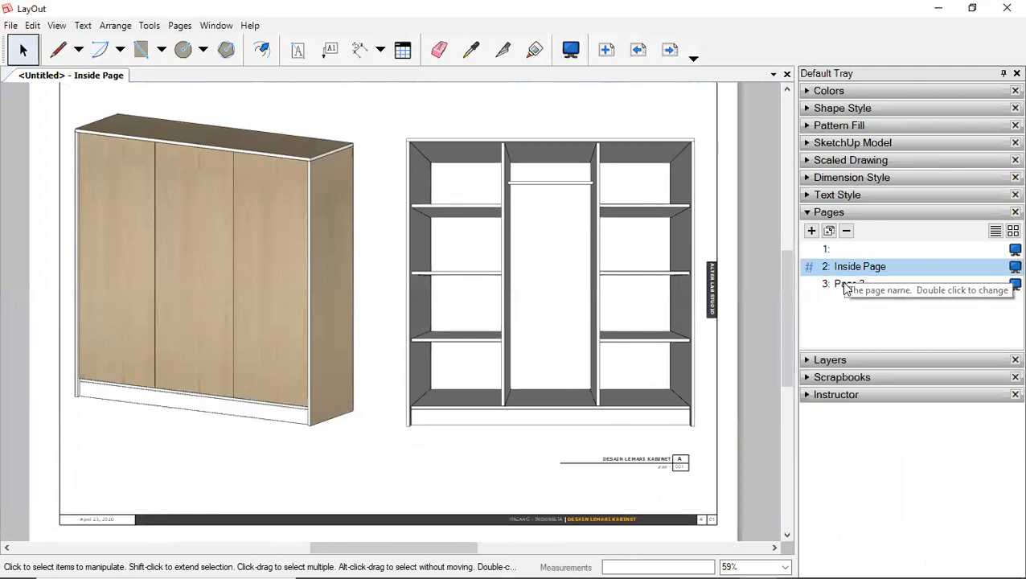
{"action": "left_click", "coordinate": [844, 284]}
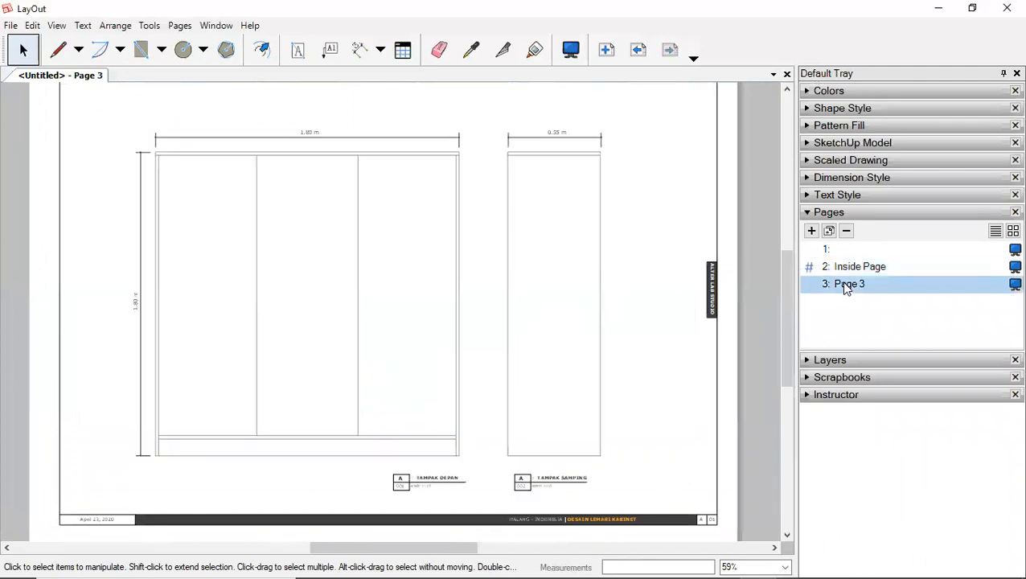
{"action": "left_click", "coordinate": [812, 231]}
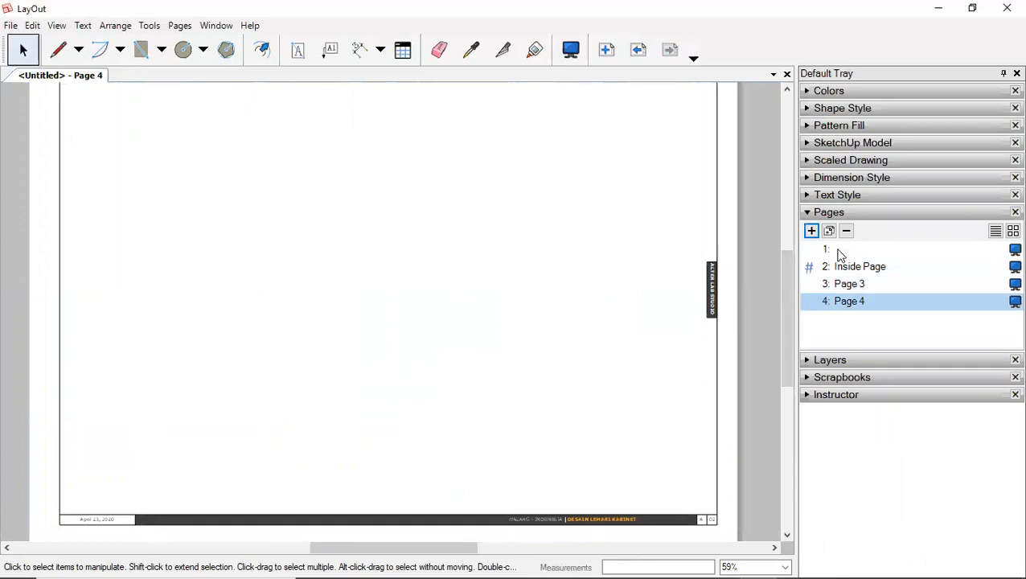
Step: Copy the wardrobe's side view from Page 3 and paste it onto Page 4
{"action": "left_click", "coordinate": [789, 216]}
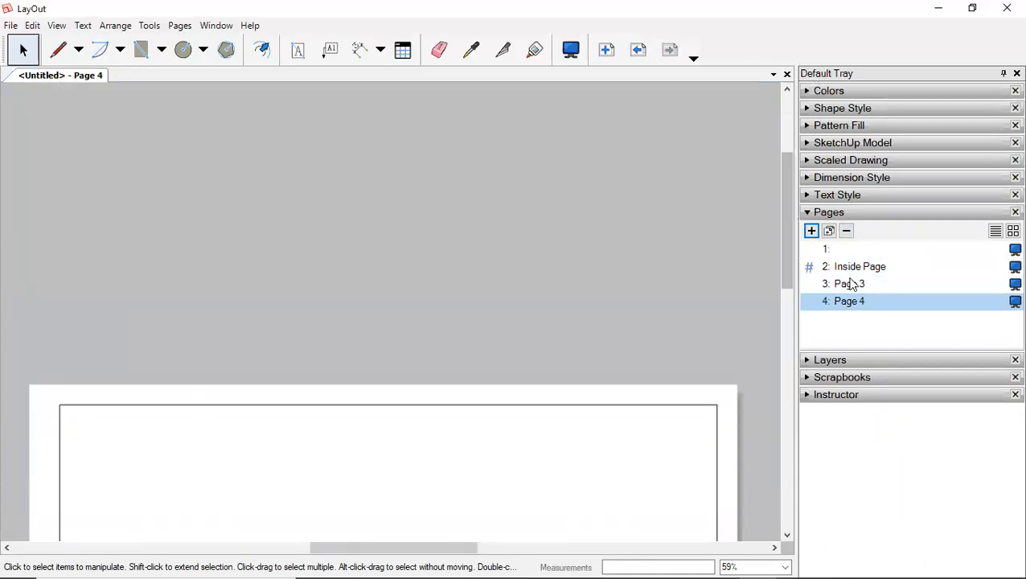
{"action": "left_click", "coordinate": [849, 283]}
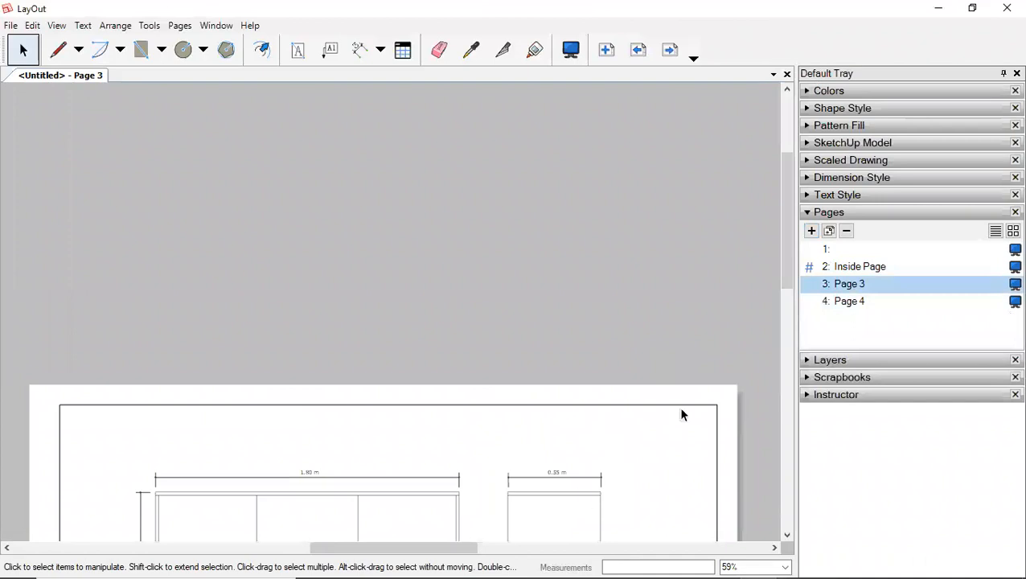
{"action": "key", "text": "ctrl+v"}
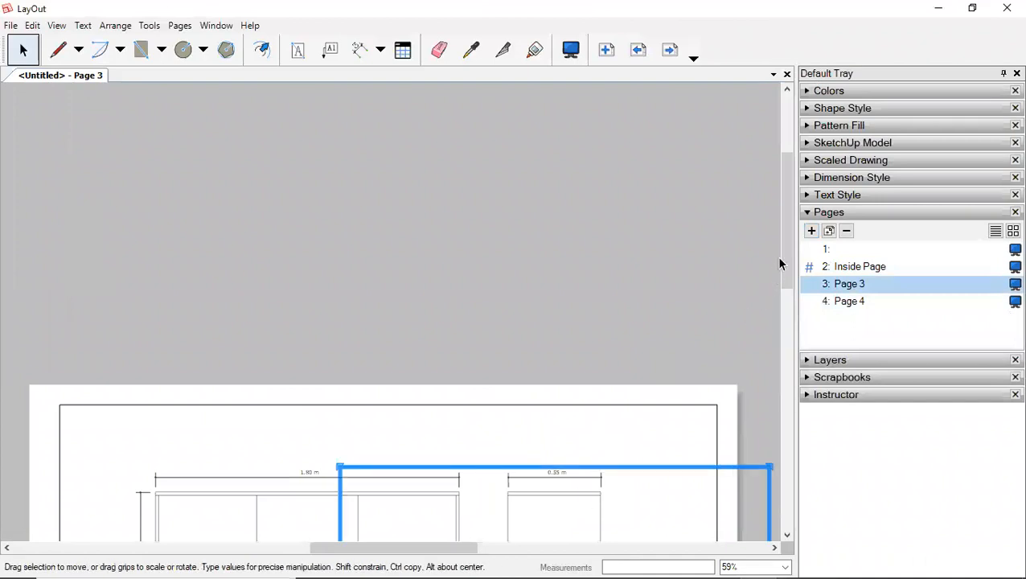
{"action": "left_click", "coordinate": [850, 304]}
{"action": "left_click_drag", "start_coordinate": [788, 251], "coordinate": [785, 327]}
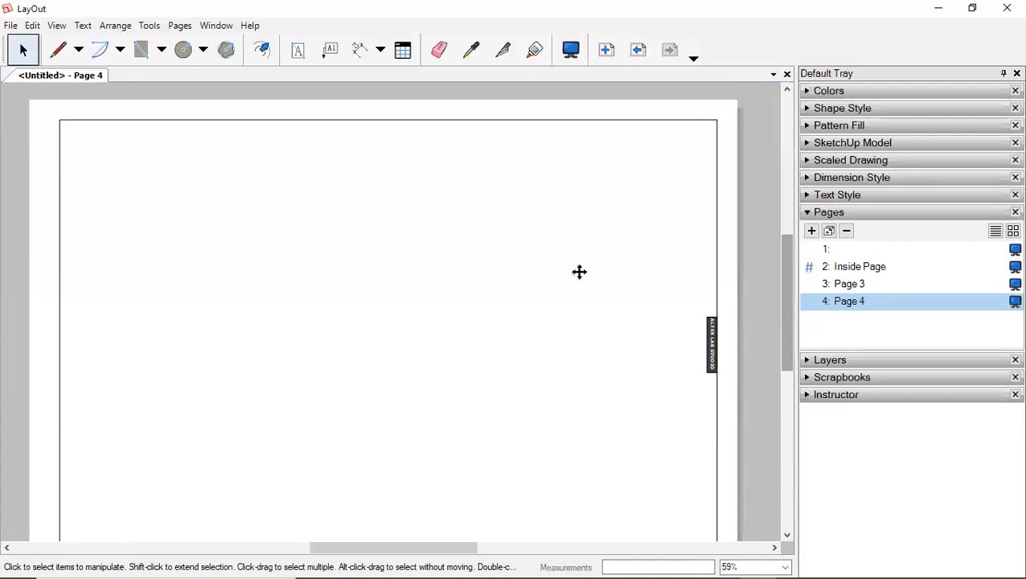
{"action": "key", "text": "ctrl+v"}
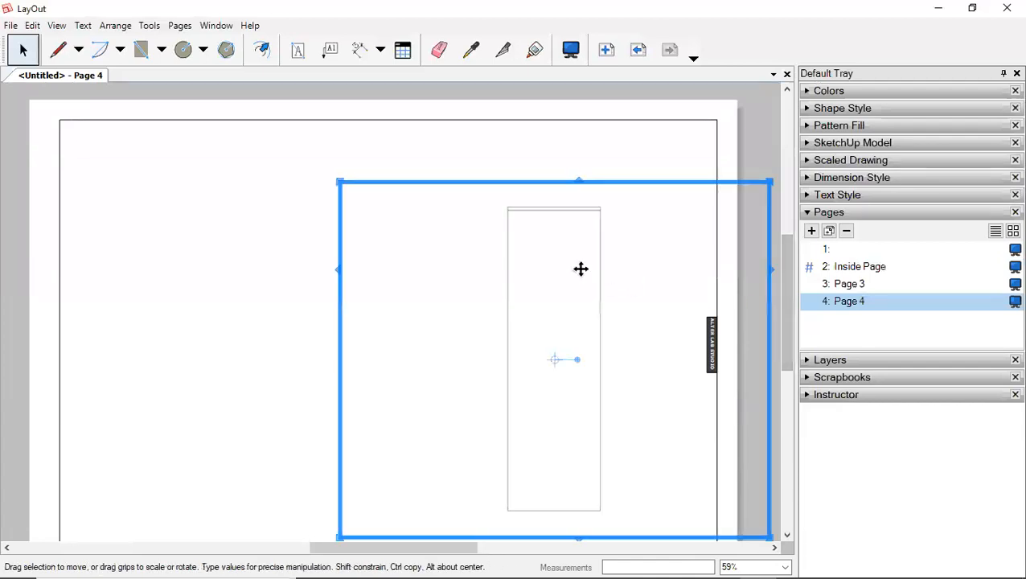
Step: Switch the pasted view on Page 4 to the POT AA scene and apply the HiddenLine style
{"action": "left_click", "coordinate": [807, 143]}
{"action": "left_click", "coordinate": [815, 162]}
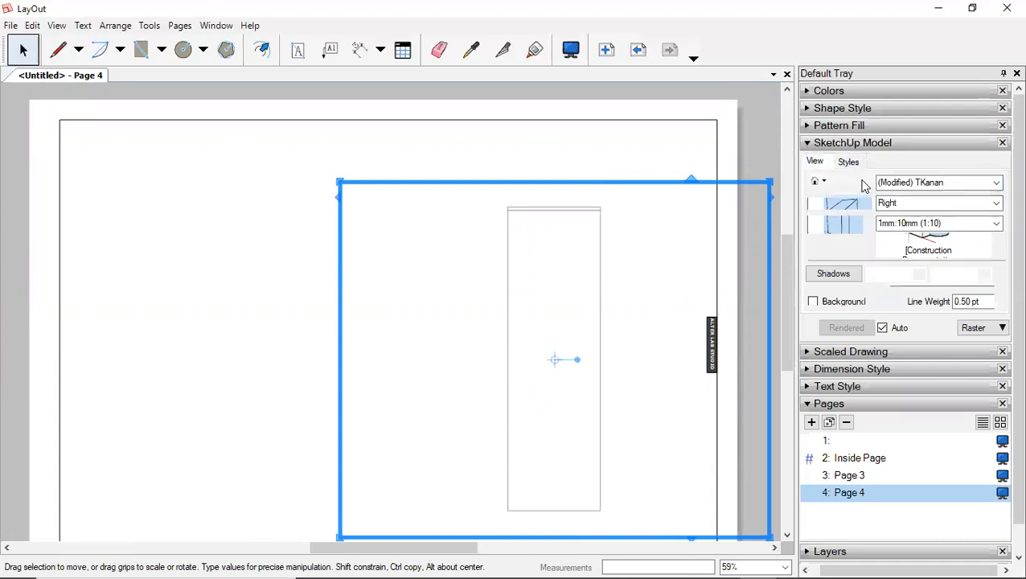
{"action": "left_click", "coordinate": [995, 183]}
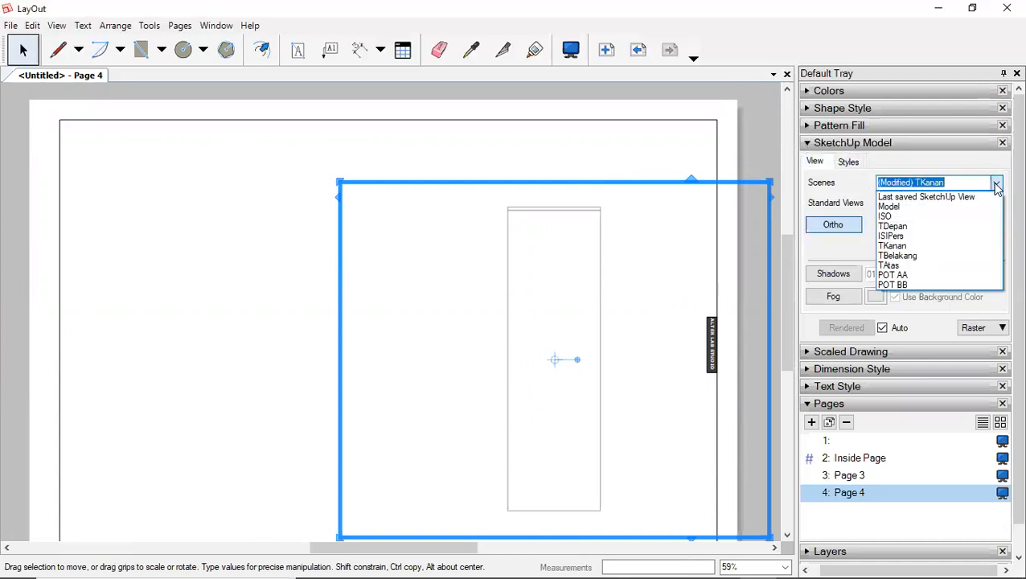
{"action": "left_click", "coordinate": [914, 276]}
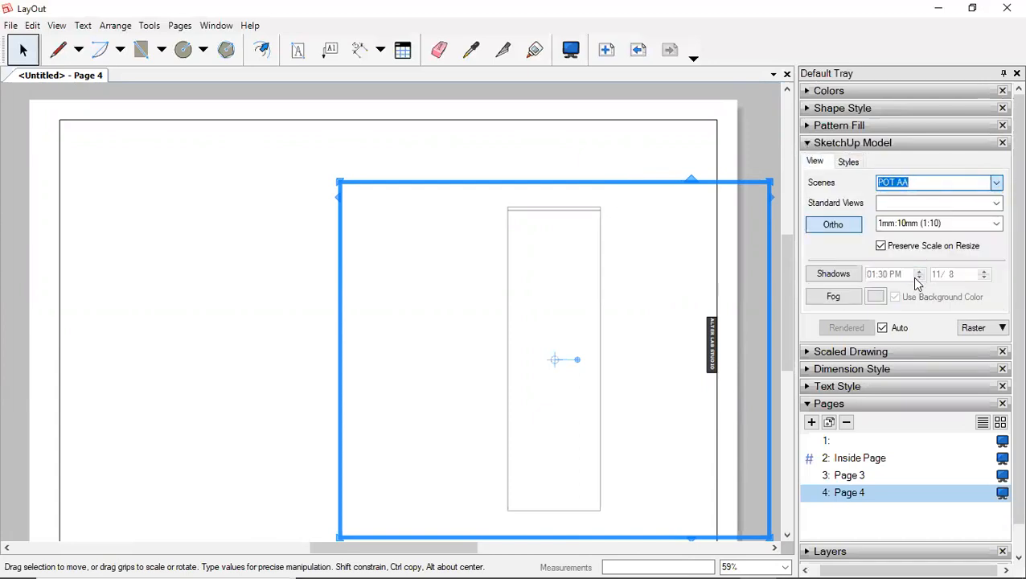
{"action": "left_click", "coordinate": [848, 161]}
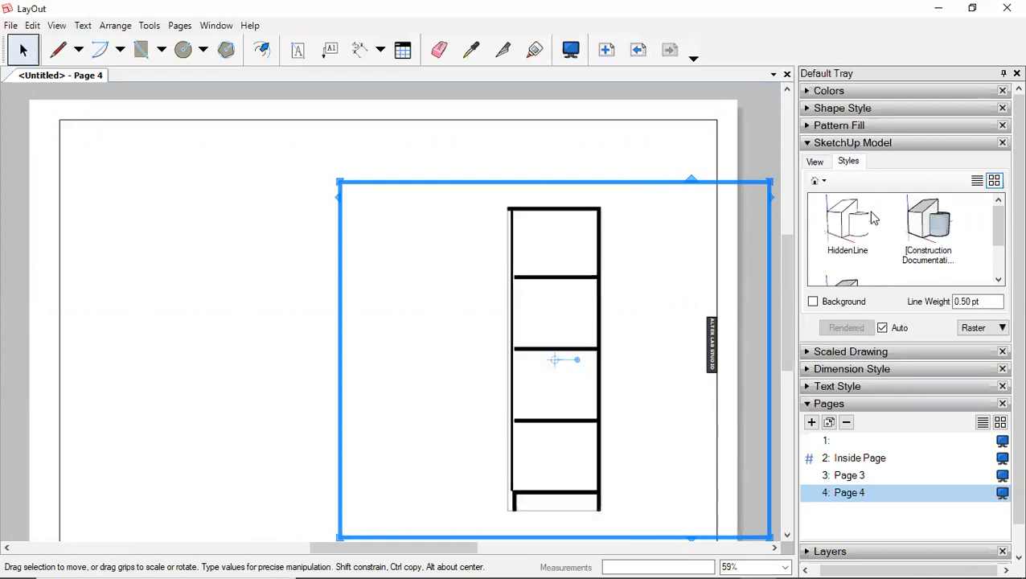
{"action": "left_click", "coordinate": [856, 220]}
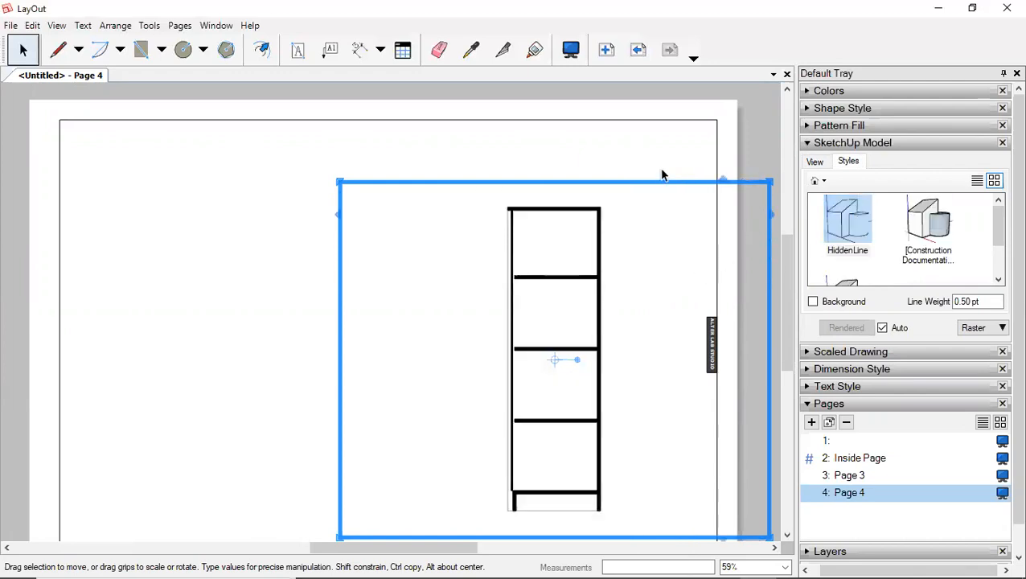
Step: Move the POT AA section view toward the page's centre and place a copy about 65 mm to its right
{"action": "left_click_drag", "start_coordinate": [583, 250], "coordinate": [475, 246]}
{"action": "left_click", "coordinate": [693, 207]}
{"action": "left_click", "coordinate": [494, 259]}
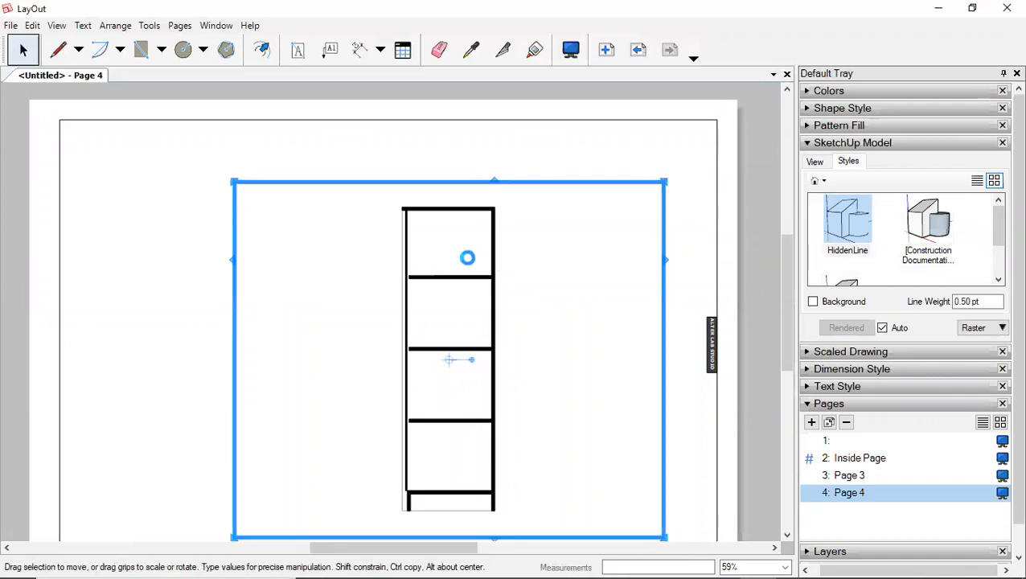
{"action": "left_click_drag", "start_coordinate": [455, 249], "coordinate": [562, 243], "text": "ctrl"}
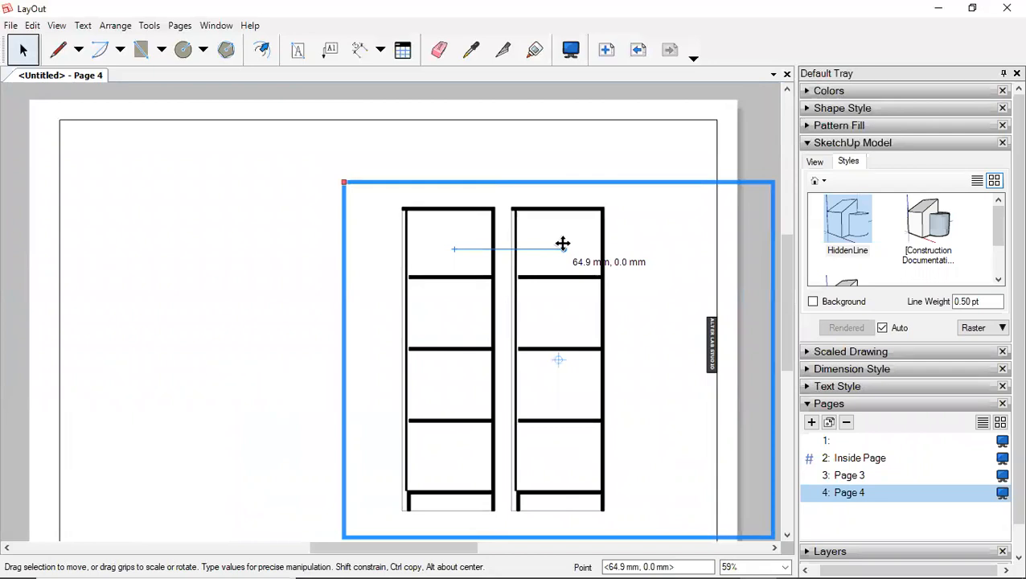
Step: Switch the right-hand copy of the section view to the POT BB scene
{"action": "left_click", "coordinate": [816, 162]}
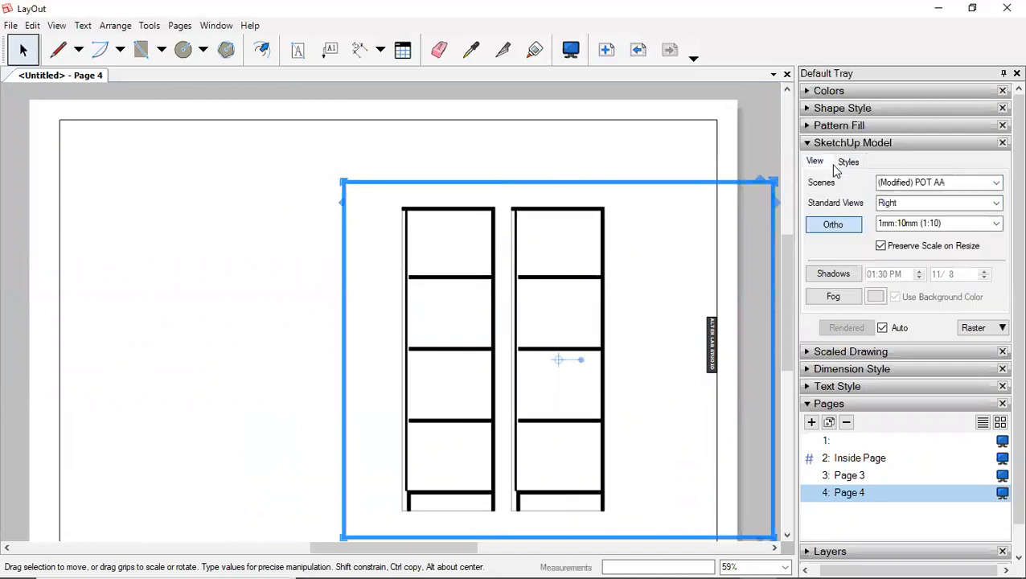
{"action": "left_click", "coordinate": [991, 181]}
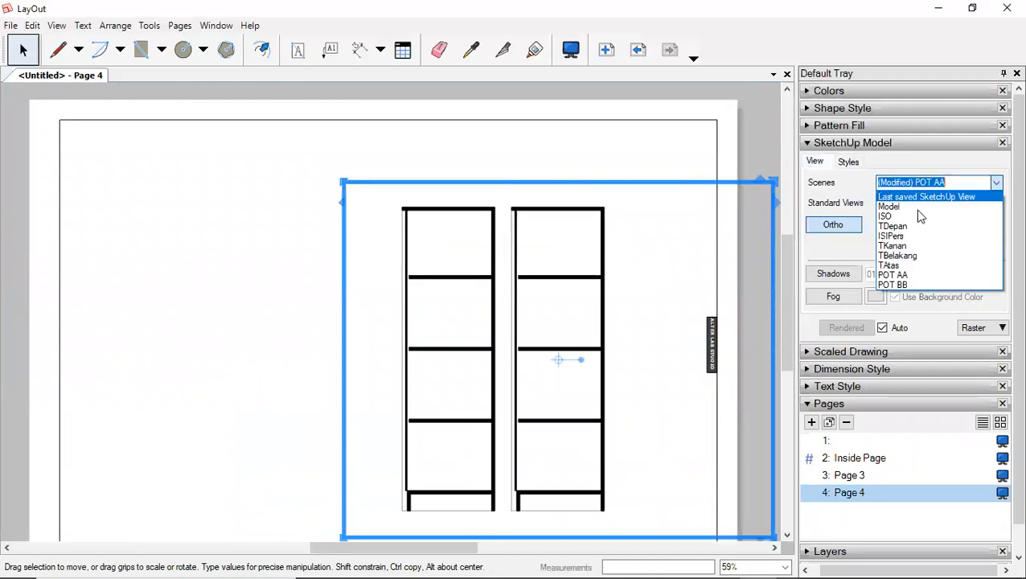
{"action": "left_click", "coordinate": [895, 286]}
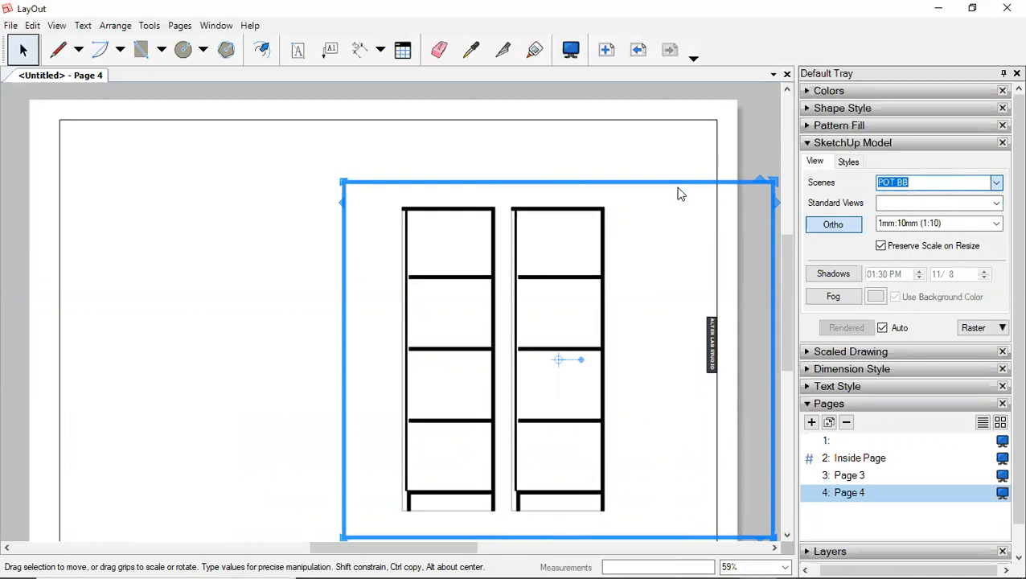
{"action": "left_click", "coordinate": [839, 163]}
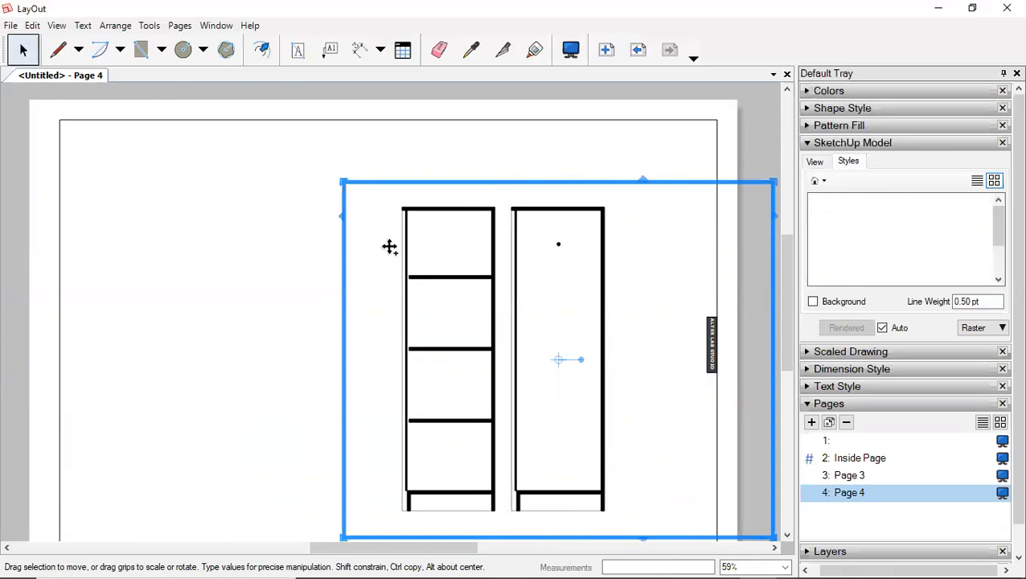
Step: Undo the trial move of the POT AA view and copy the POT BB view to the left part of the page
{"action": "left_click_drag", "start_coordinate": [497, 231], "coordinate": [209, 264]}
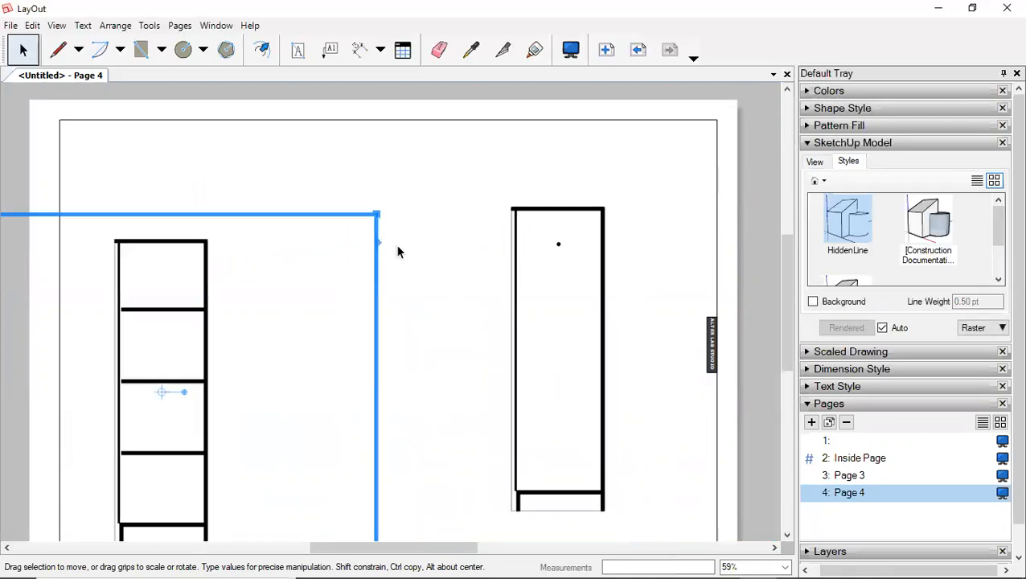
{"action": "key", "text": "ctrl+z"}
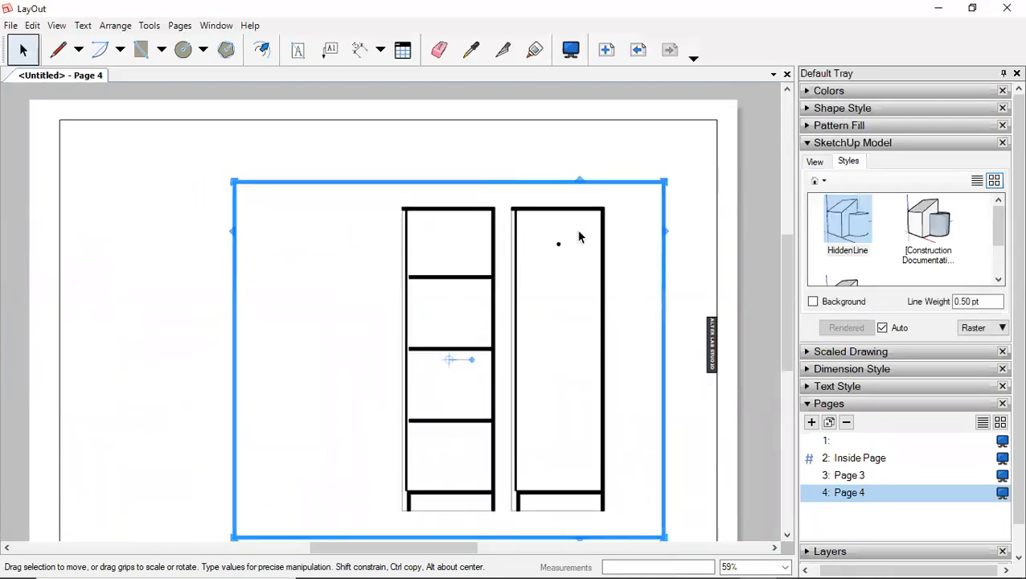
{"action": "mouse_move", "coordinate": [579, 235]}
{"action": "left_mouse_down"}
{"action": "mouse_move", "coordinate": [542, 220]}
{"action": "mouse_move", "coordinate": [238, 226]}
{"action": "mouse_move", "coordinate": [426, 201]}
{"action": "left_mouse_up"}
Step: Switch the leftmost view to the ISIPers scene and apply the HiddenLine style
{"action": "left_click", "coordinate": [815, 162]}
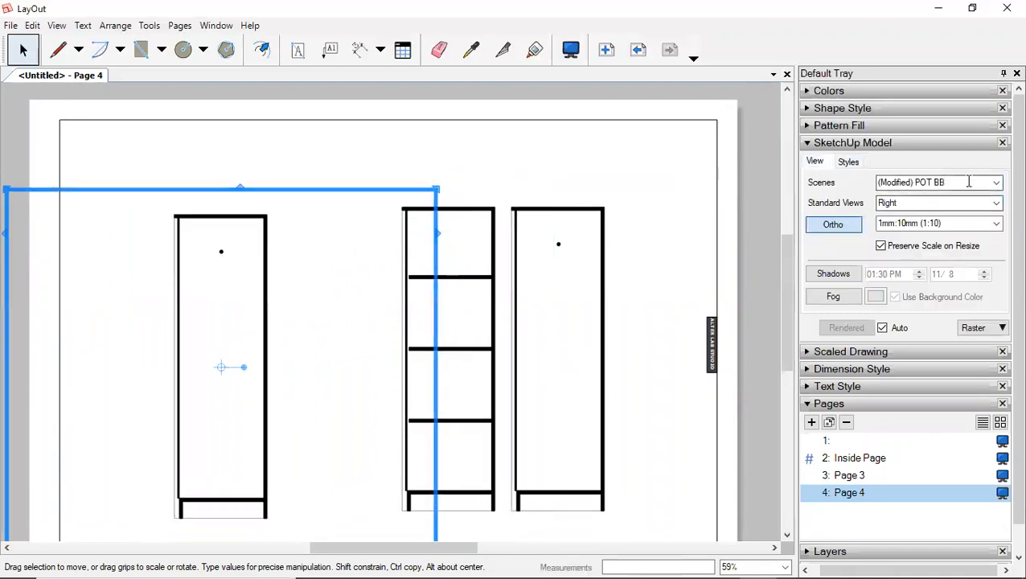
{"action": "left_click", "coordinate": [997, 184]}
{"action": "left_click", "coordinate": [919, 216]}
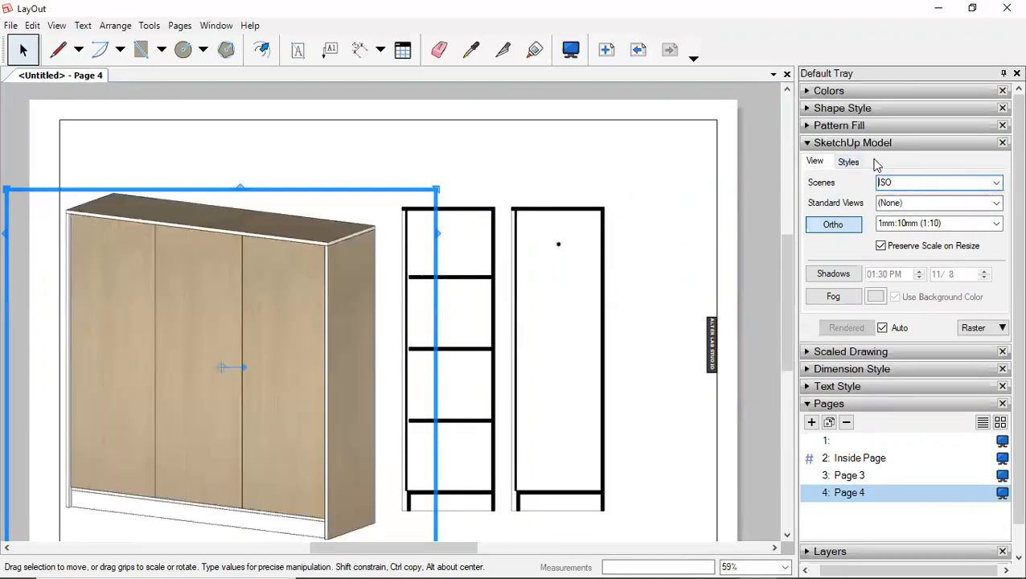
{"action": "left_click", "coordinate": [995, 182]}
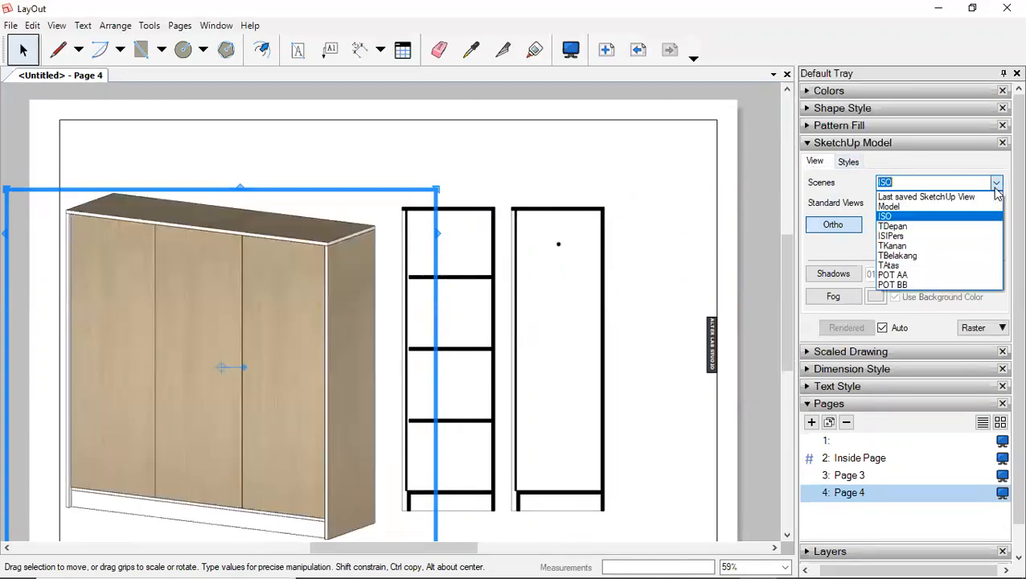
{"action": "left_click", "coordinate": [901, 236]}
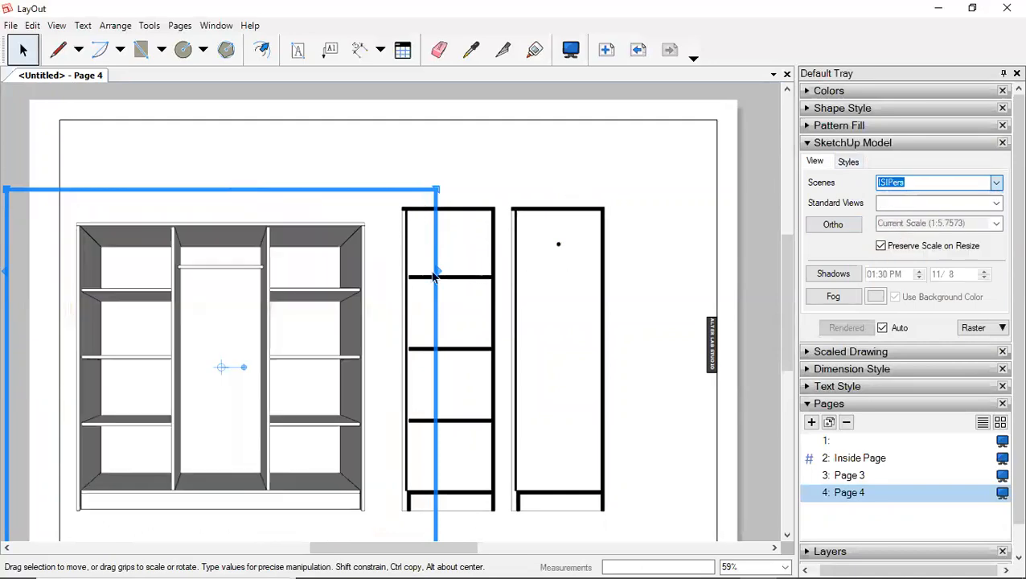
{"action": "left_click", "coordinate": [849, 163]}
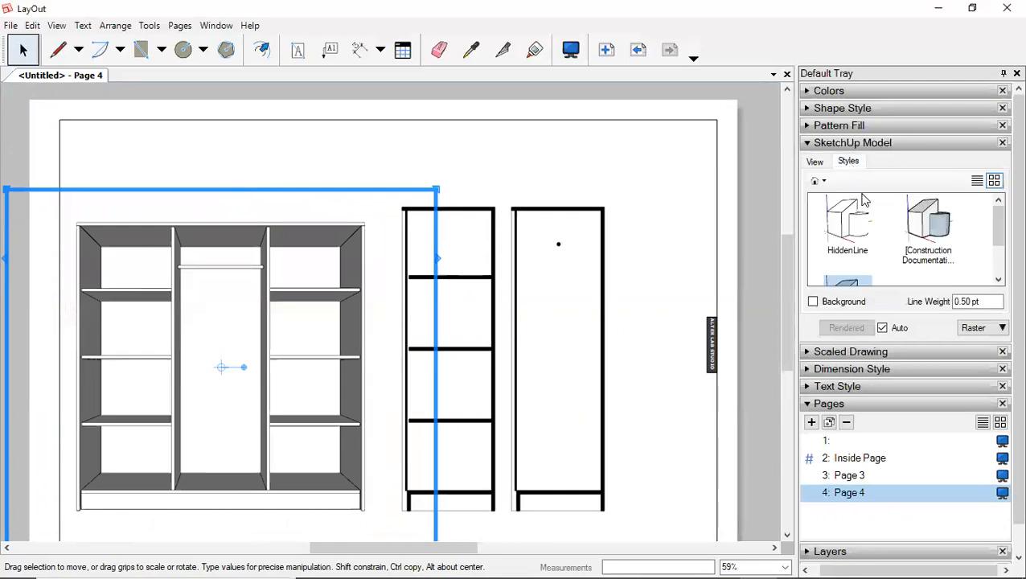
{"action": "left_click", "coordinate": [855, 234]}
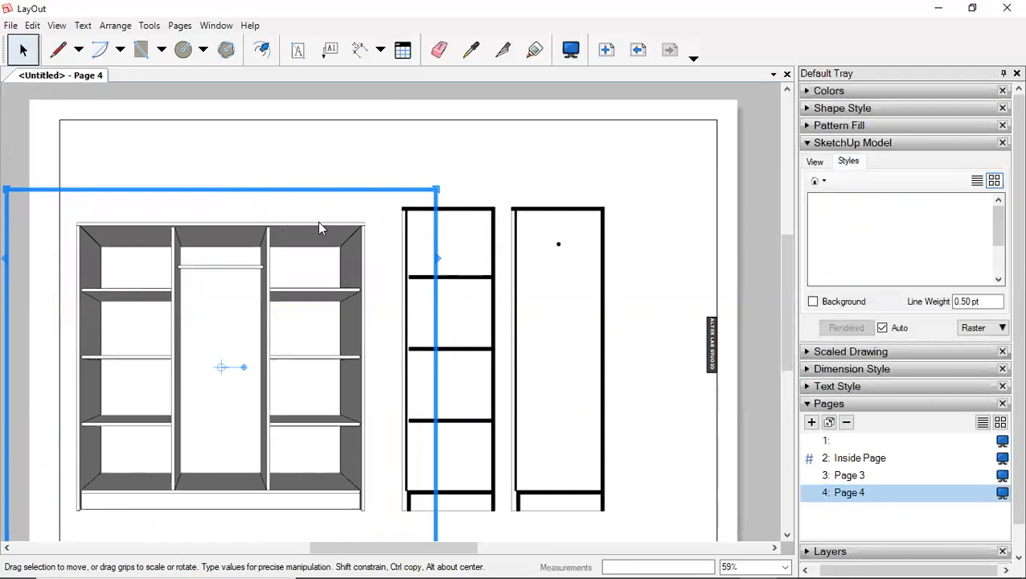
Step: Select all three wardrobe views on Page 4 and move them together slightly right and down to balance the layout
{"action": "scroll", "coordinate": [333, 210], "scroll_direction": "down", "scroll_amount": 3}
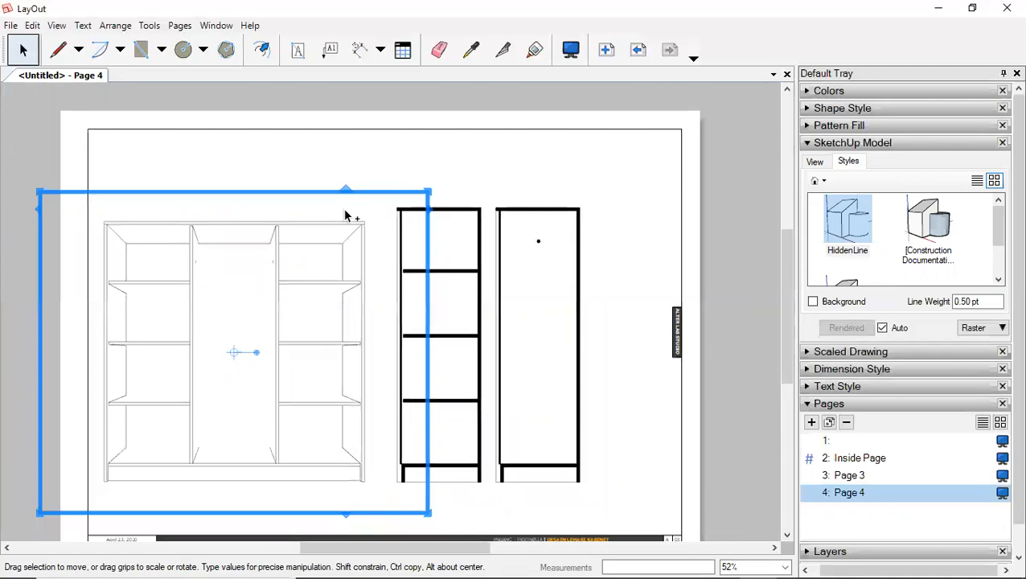
{"action": "scroll", "coordinate": [347, 212], "scroll_direction": "down", "scroll_amount": 1}
{"action": "left_click", "coordinate": [149, 171]}
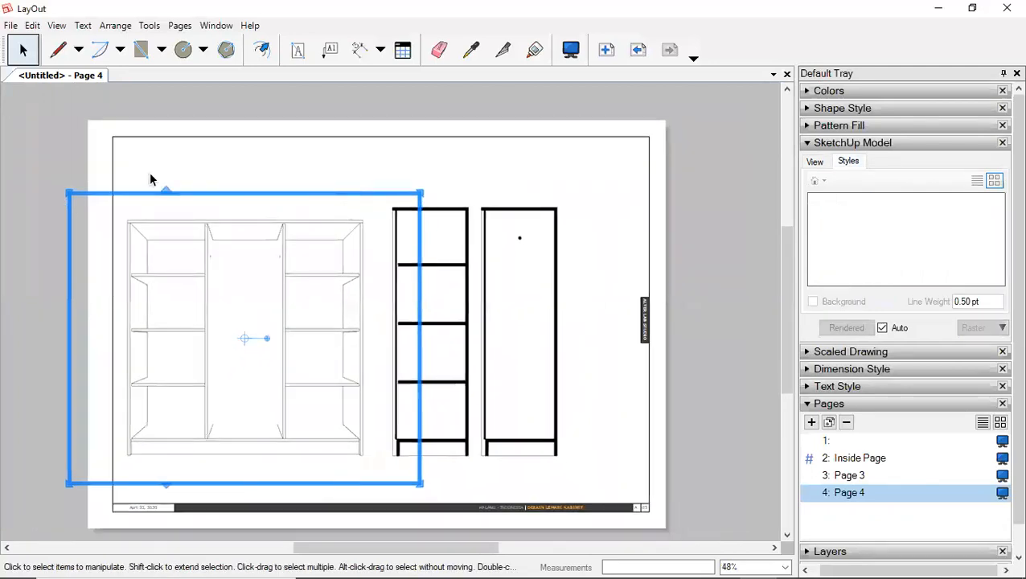
{"action": "mouse_move", "coordinate": [517, 311]}
{"action": "left_mouse_down"}
{"action": "mouse_move", "coordinate": [548, 460]}
{"action": "mouse_move", "coordinate": [577, 482]}
{"action": "left_mouse_up"}
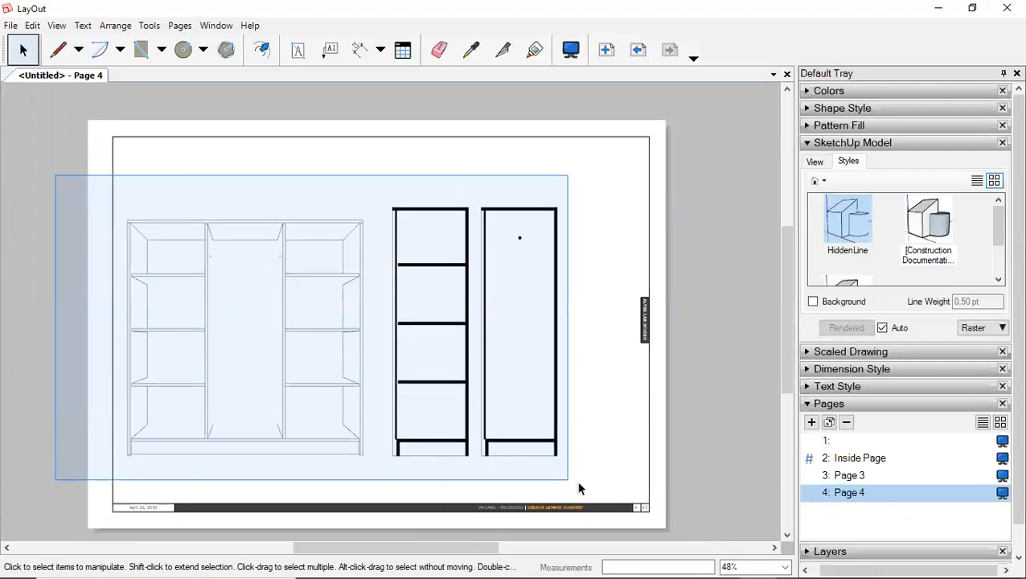
{"action": "left_click", "coordinate": [507, 253]}
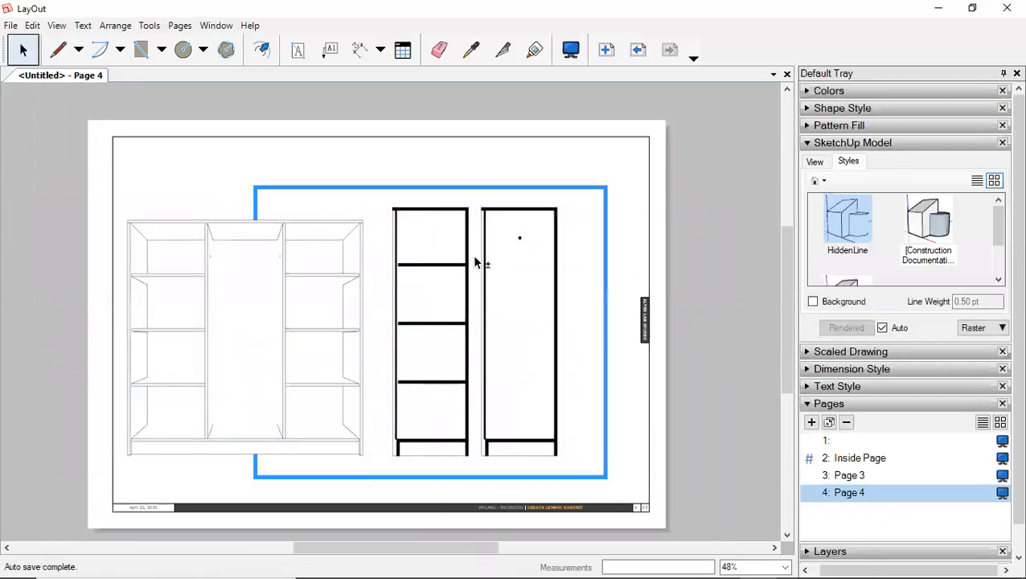
{"action": "left_click", "coordinate": [319, 244], "text": "shift"}
{"action": "left_click", "coordinate": [319, 235], "text": "shift"}
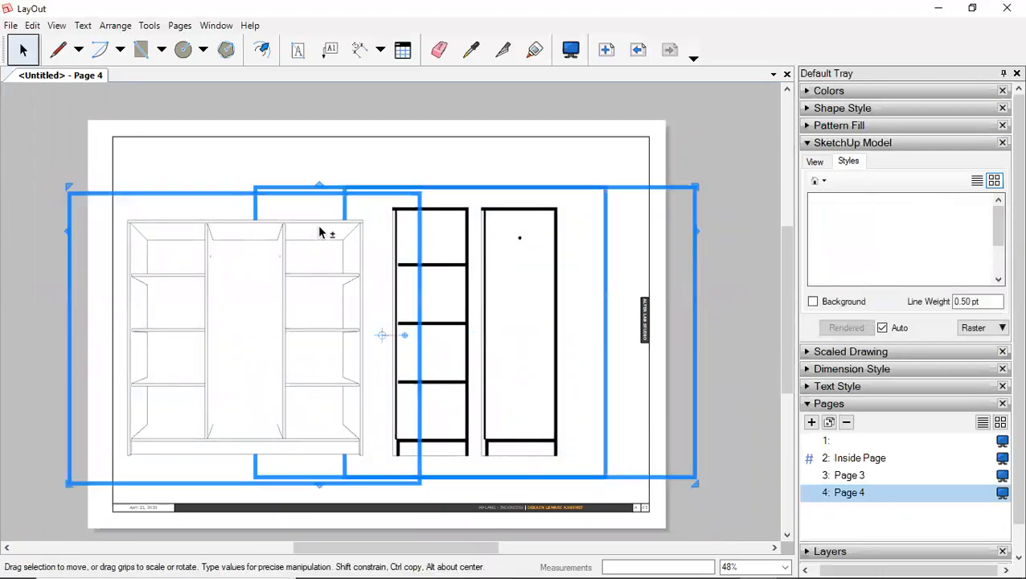
{"action": "left_click_drag", "start_coordinate": [315, 220], "coordinate": [385, 222]}
{"action": "left_click", "coordinate": [587, 488]}
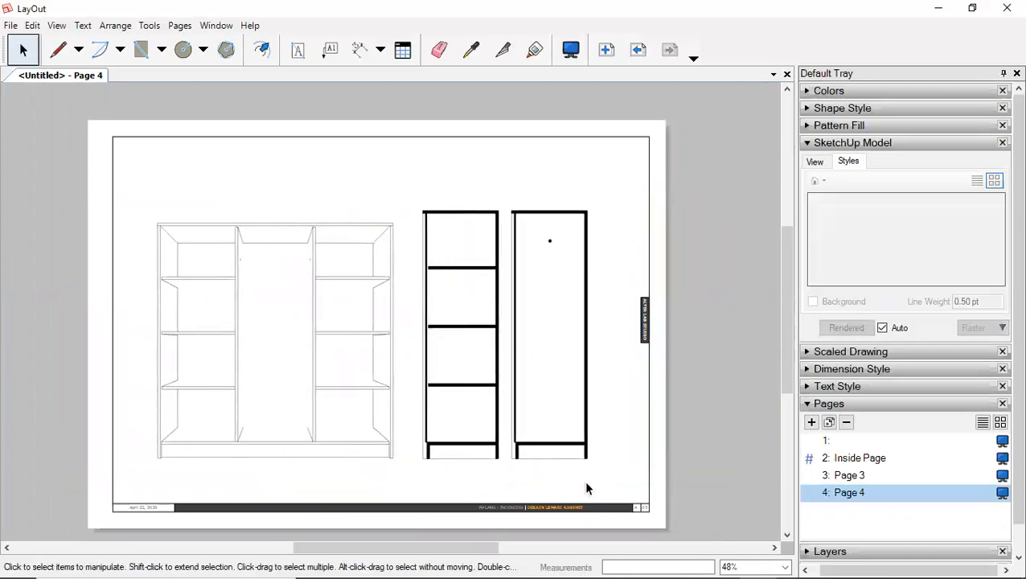
Step: Place the dashed detail callout from the TB-Elegant Drawing References scrapbook over the upper middle of the interior front view
{"action": "left_click", "coordinate": [823, 404]}
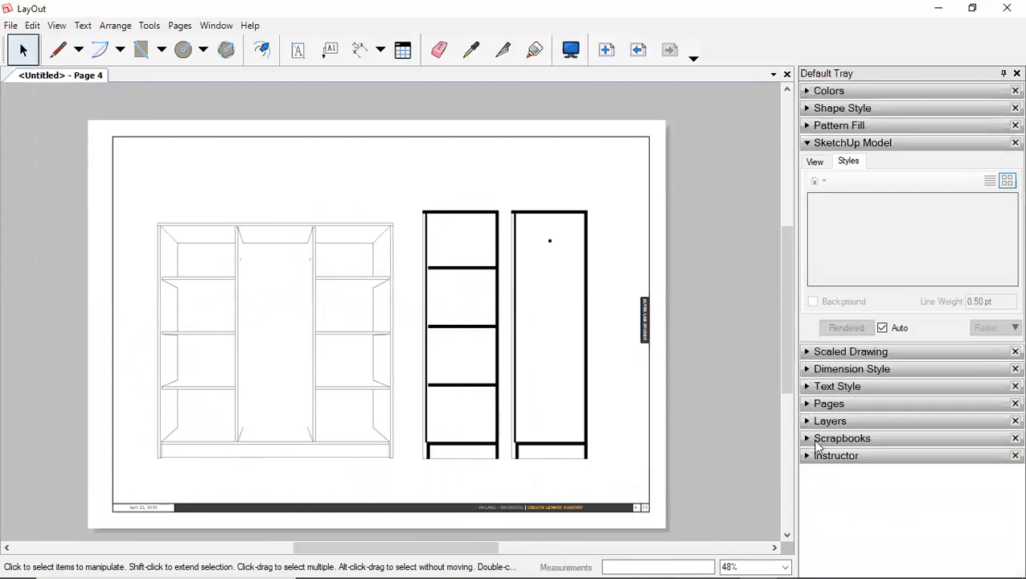
{"action": "left_click", "coordinate": [811, 438]}
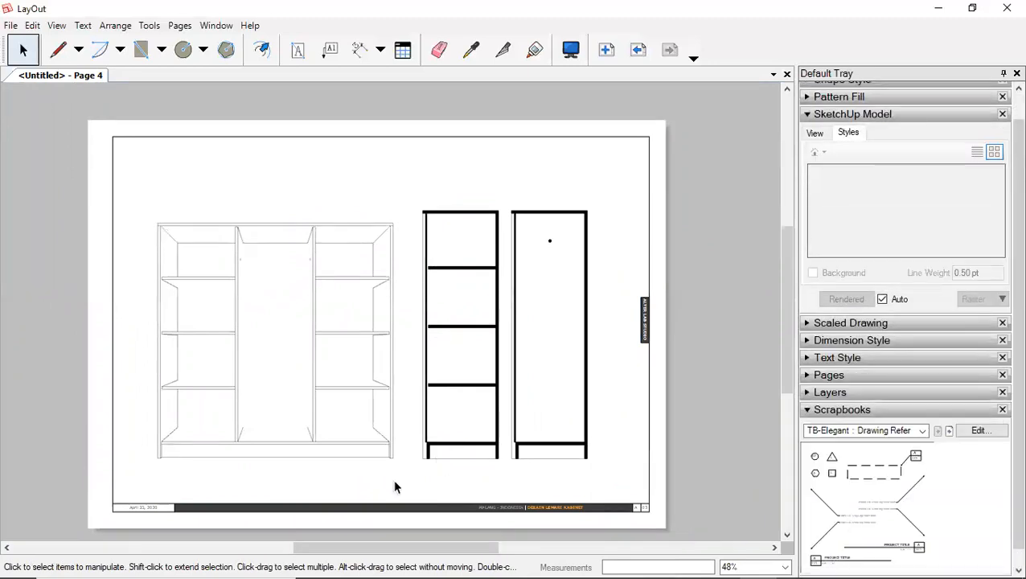
{"action": "left_click_drag", "start_coordinate": [372, 245], "coordinate": [499, 213]}
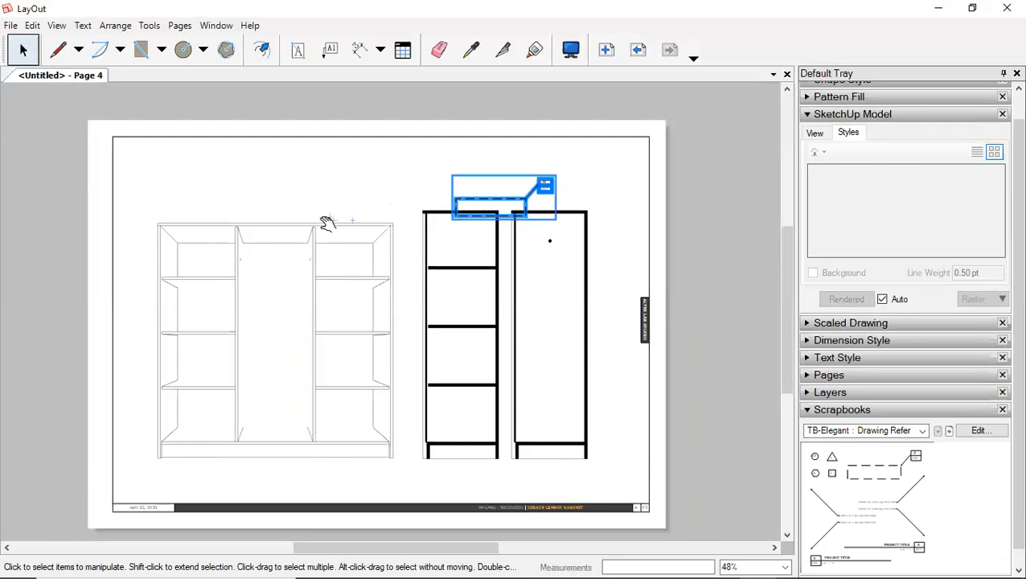
{"action": "left_click_drag", "start_coordinate": [491, 197], "coordinate": [312, 222]}
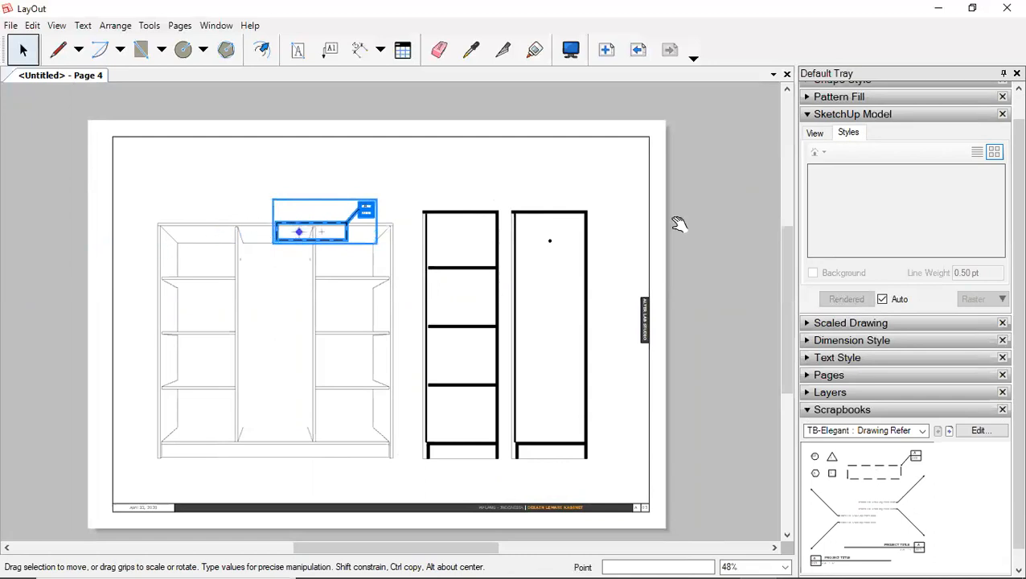
{"action": "left_click", "coordinate": [650, 234]}
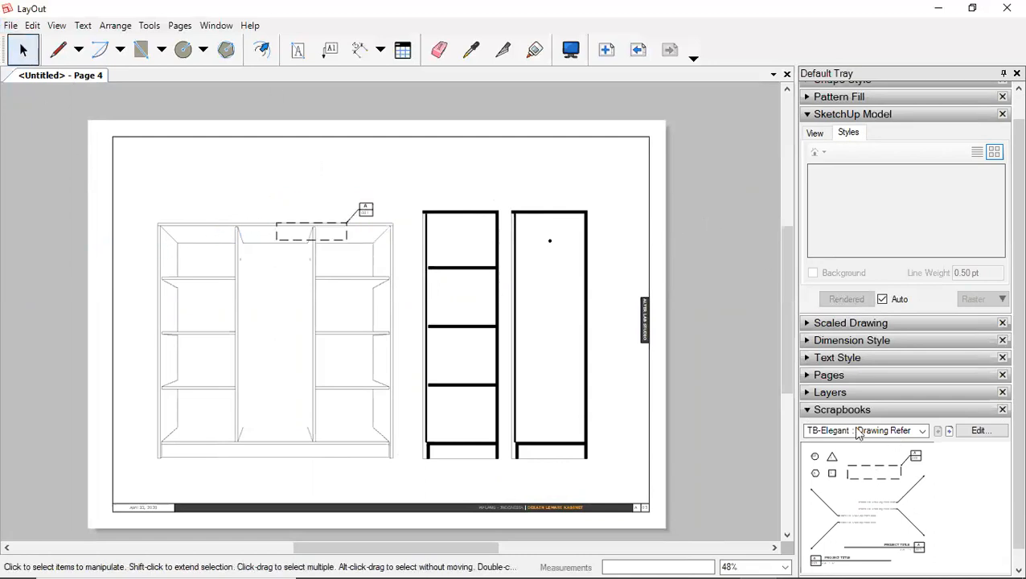
Step: Review the document's pages in order from page 1 to Page 4
{"action": "left_click", "coordinate": [805, 408]}
{"action": "left_click", "coordinate": [806, 404]}
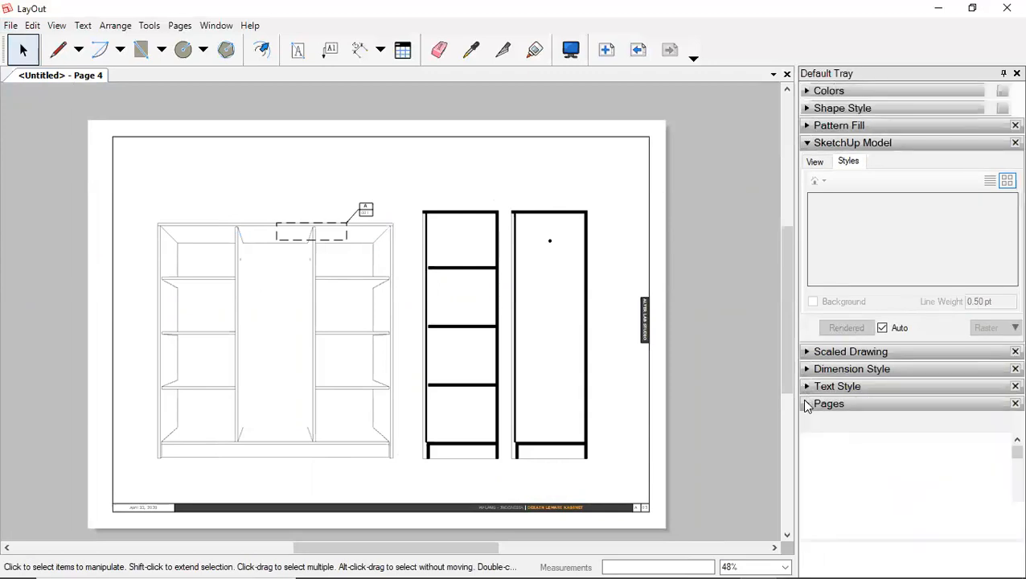
{"action": "left_click", "coordinate": [837, 441]}
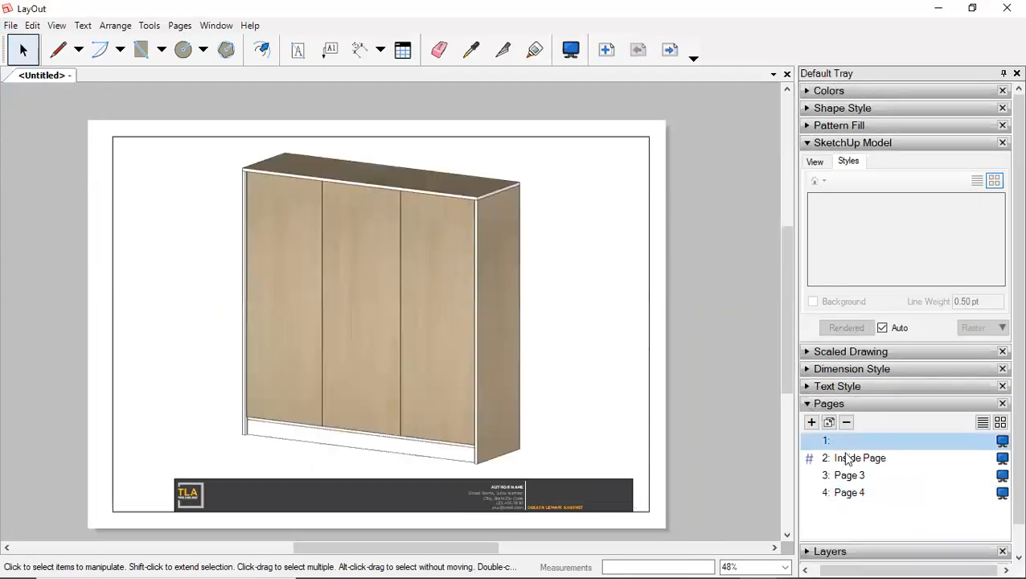
{"action": "left_click", "coordinate": [846, 458]}
{"action": "left_click", "coordinate": [848, 475]}
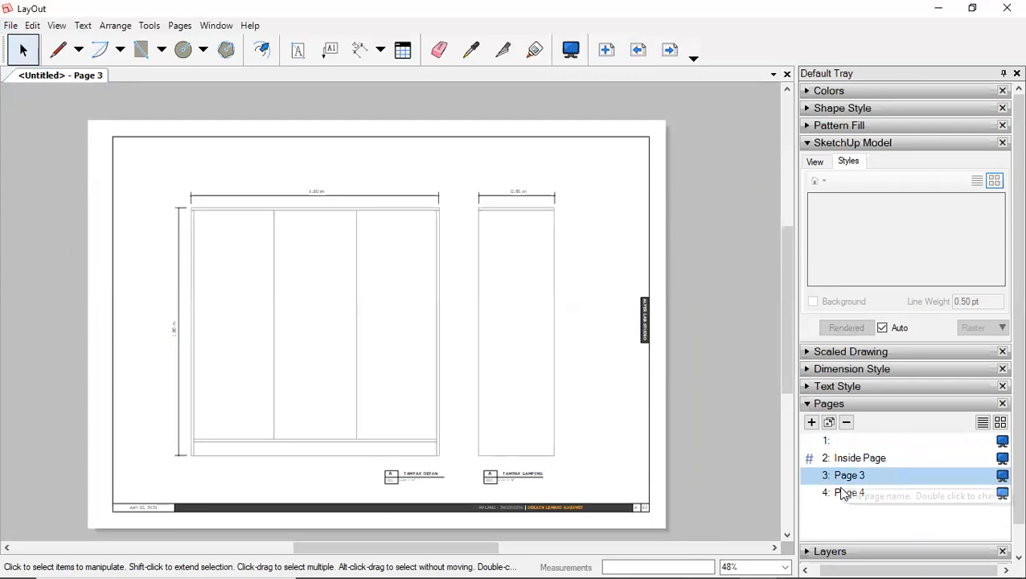
{"action": "left_click", "coordinate": [843, 493]}
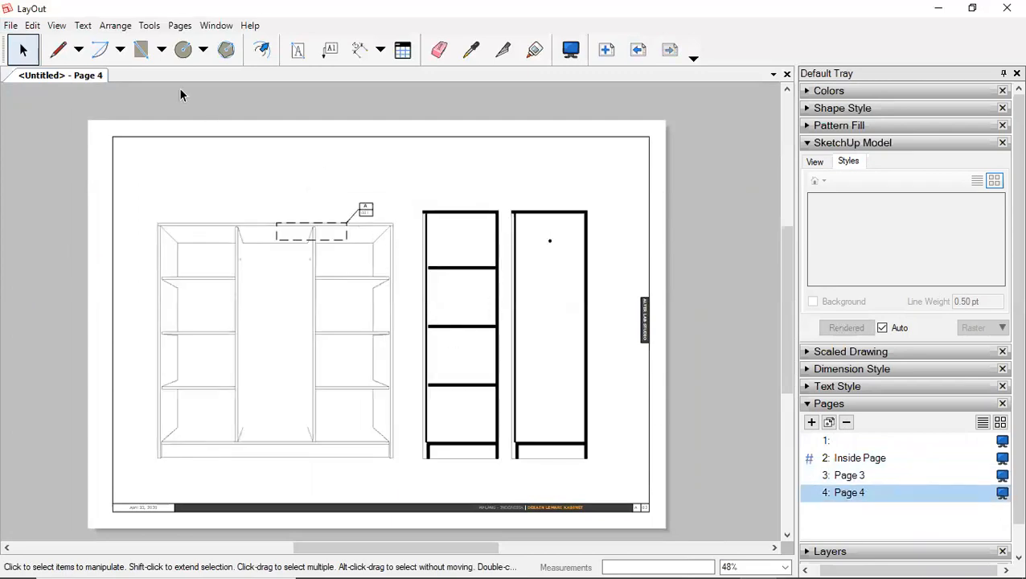
Step: Export all pages to the Desktop as a PDF named Desain Lemari Kabinet, keeping the default export options
{"action": "left_click", "coordinate": [8, 25]}
{"action": "mouse_move", "coordinate": [75, 272]}
{"action": "left_click", "coordinate": [255, 300]}
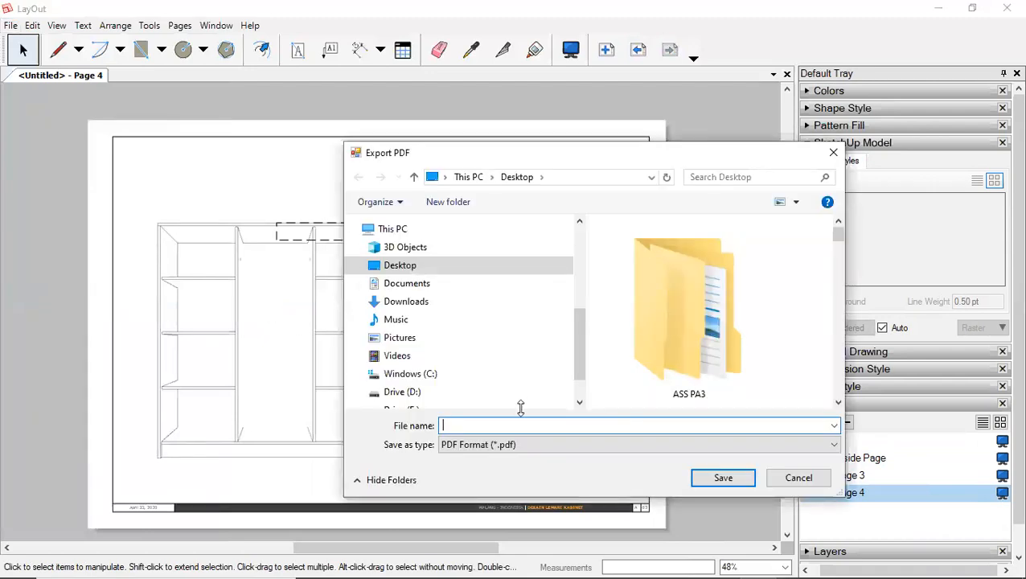
{"action": "type", "text": "Desain Lemari Kabinet"}
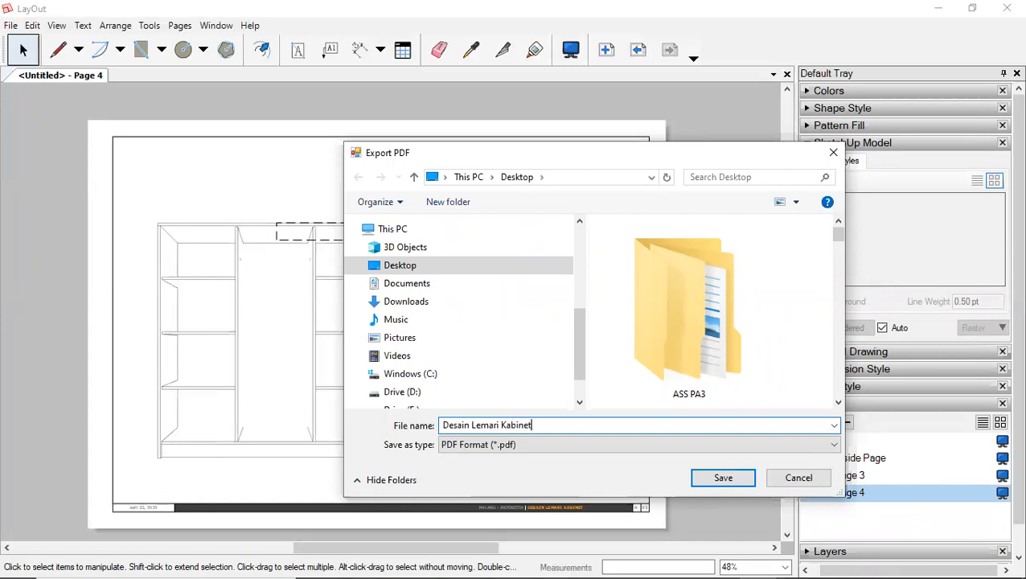
{"action": "left_click", "coordinate": [723, 478]}
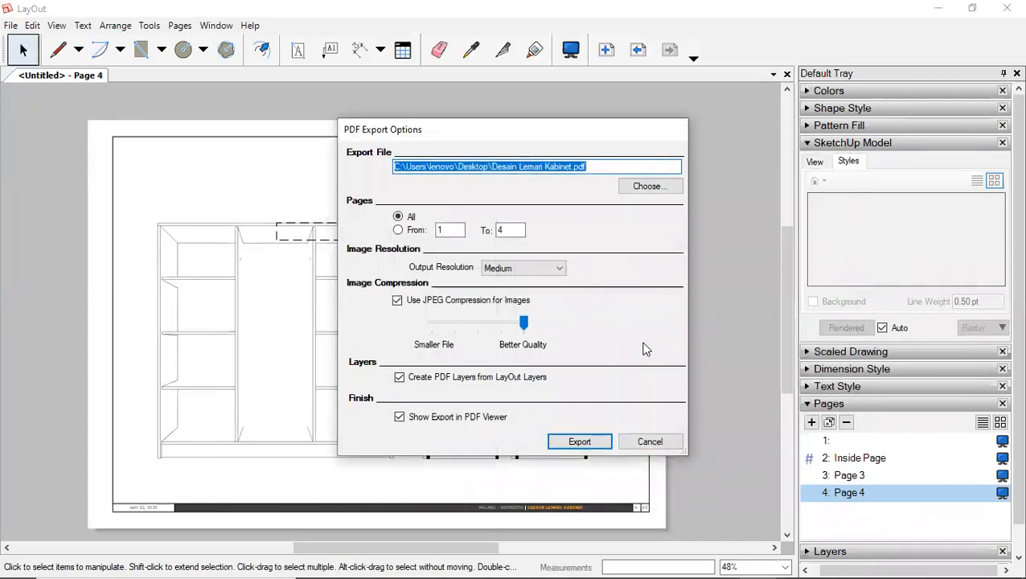
{"action": "left_click", "coordinate": [552, 444]}
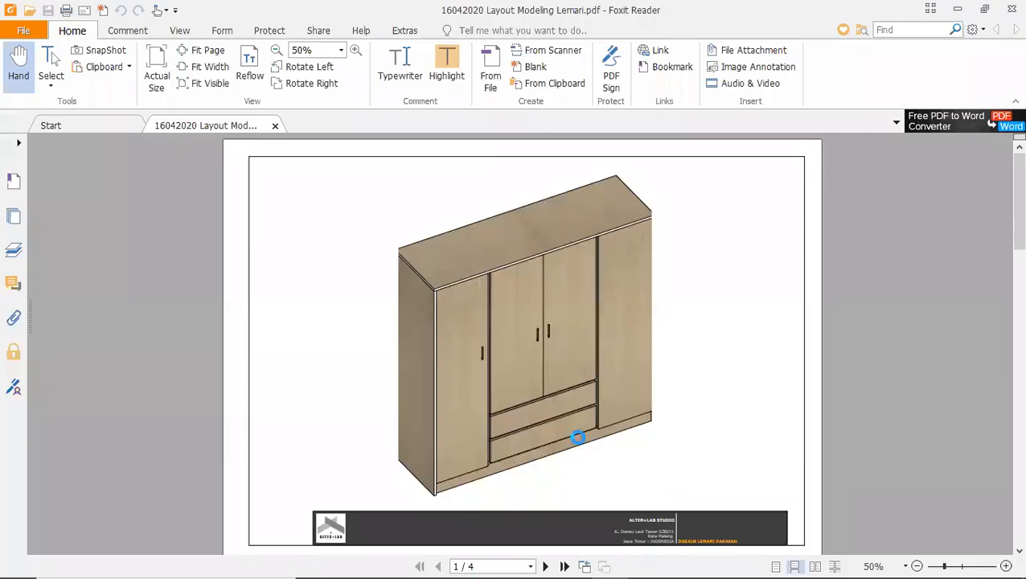
Step: In Foxit Reader, compare the pages of the exported Desain Lemari Kabinet PDF with the 16042020 Layout Modeling Lemari PDF
{"action": "scroll", "coordinate": [583, 278], "scroll_direction": "down", "scroll_amount": 3, "text": "ctrl"}
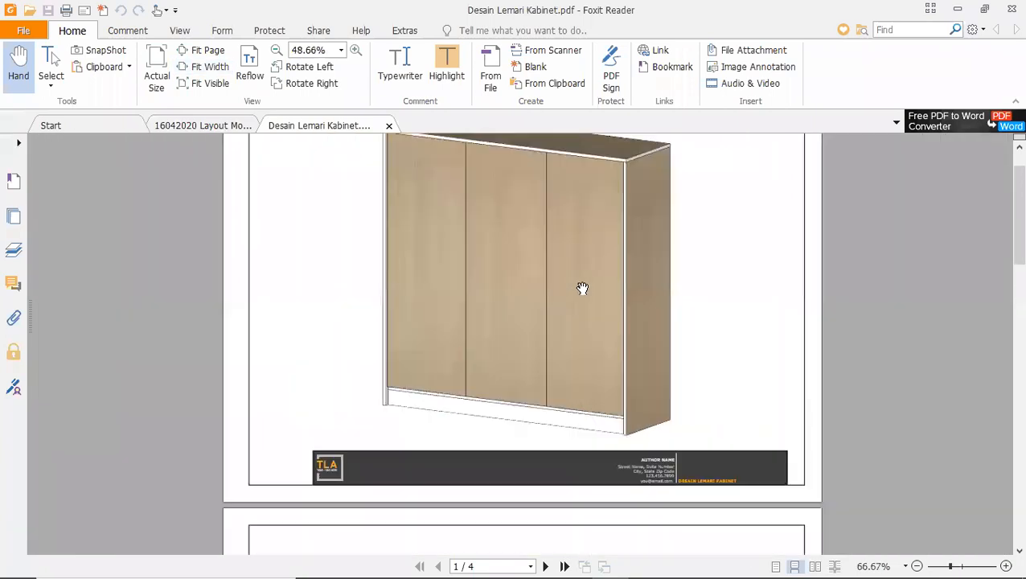
{"action": "left_click", "coordinate": [201, 125]}
{"action": "scroll", "coordinate": [410, 225], "scroll_direction": "down", "scroll_amount": 2, "text": "ctrl"}
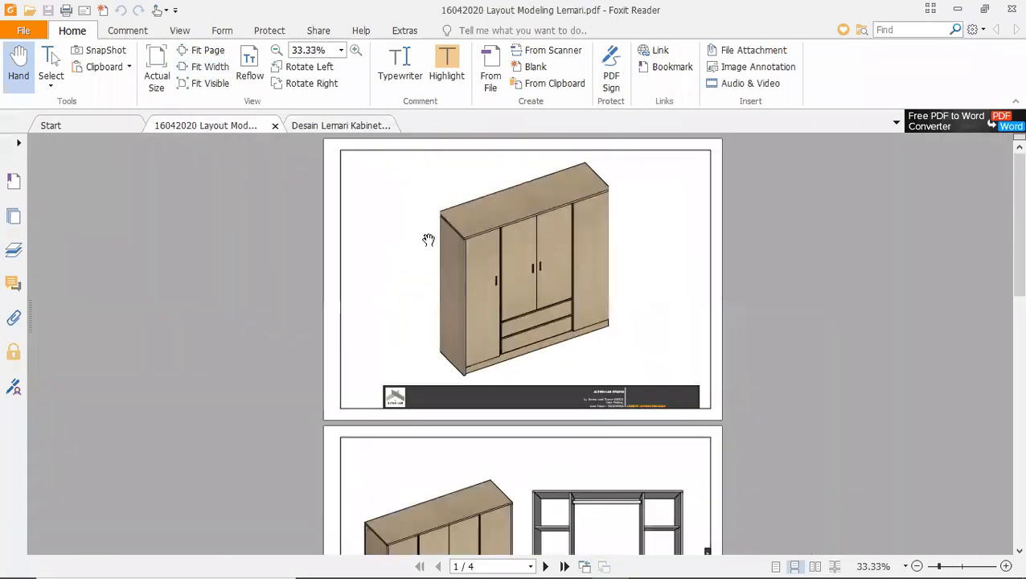
{"action": "scroll", "coordinate": [426, 241], "scroll_direction": "down", "scroll_amount": 10}
{"action": "scroll", "coordinate": [429, 263], "scroll_direction": "down", "scroll_amount": 5}
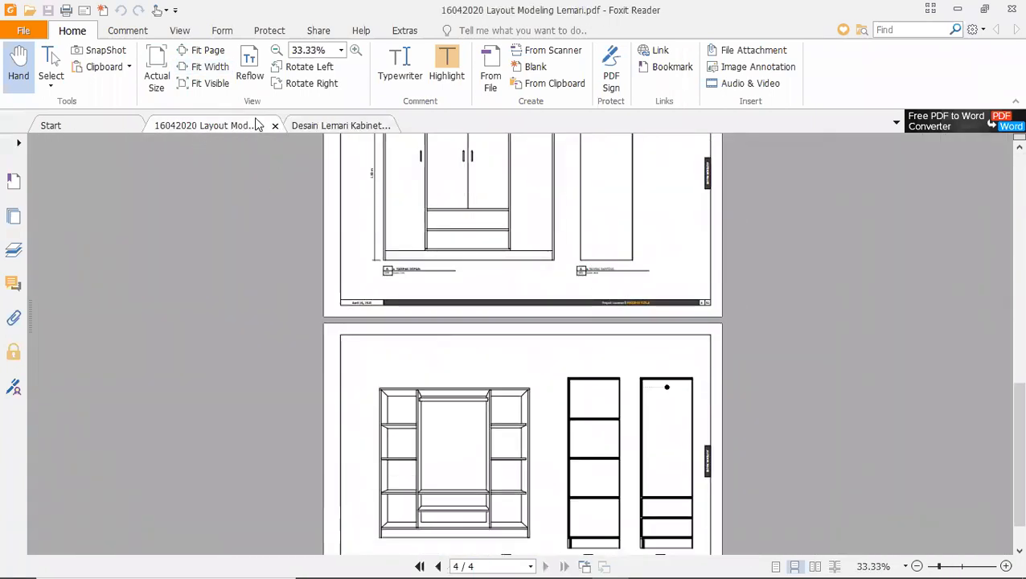
{"action": "left_click", "coordinate": [336, 129]}
{"action": "scroll", "coordinate": [536, 265], "scroll_direction": "down", "scroll_amount": 2, "text": "ctrl"}
{"action": "scroll", "coordinate": [534, 265], "scroll_direction": "down", "scroll_amount": 10}
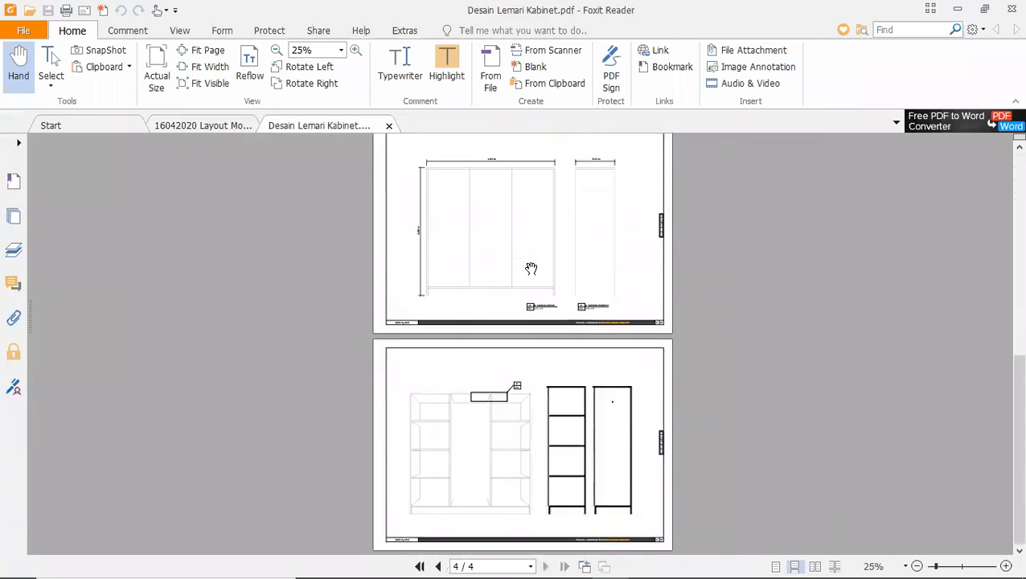
{"action": "scroll", "coordinate": [531, 267], "scroll_direction": "up", "scroll_amount": 6}
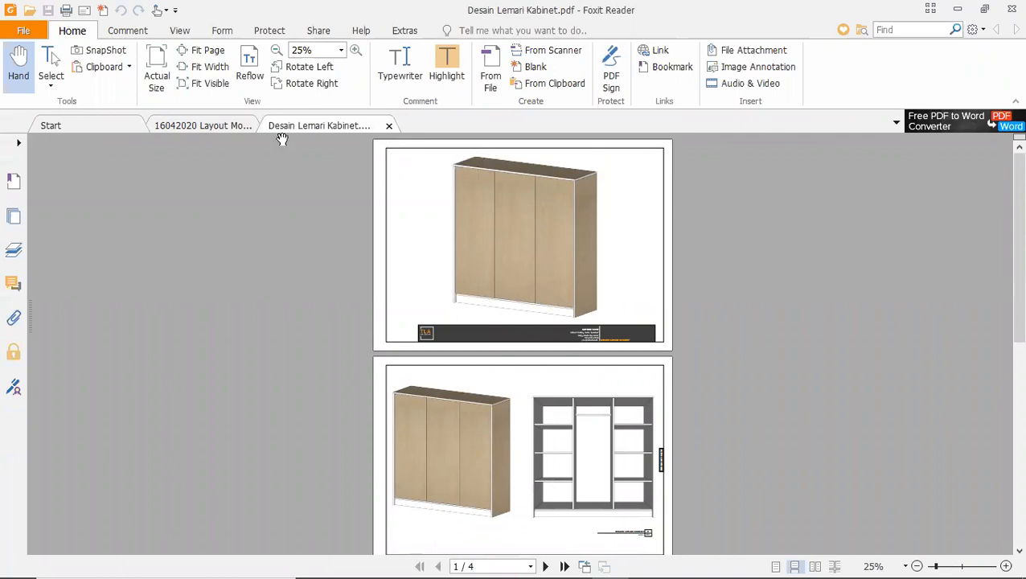
Step: Minimise the PDF reader and all other open windows to reach the desktop
{"action": "left_click", "coordinate": [957, 9]}
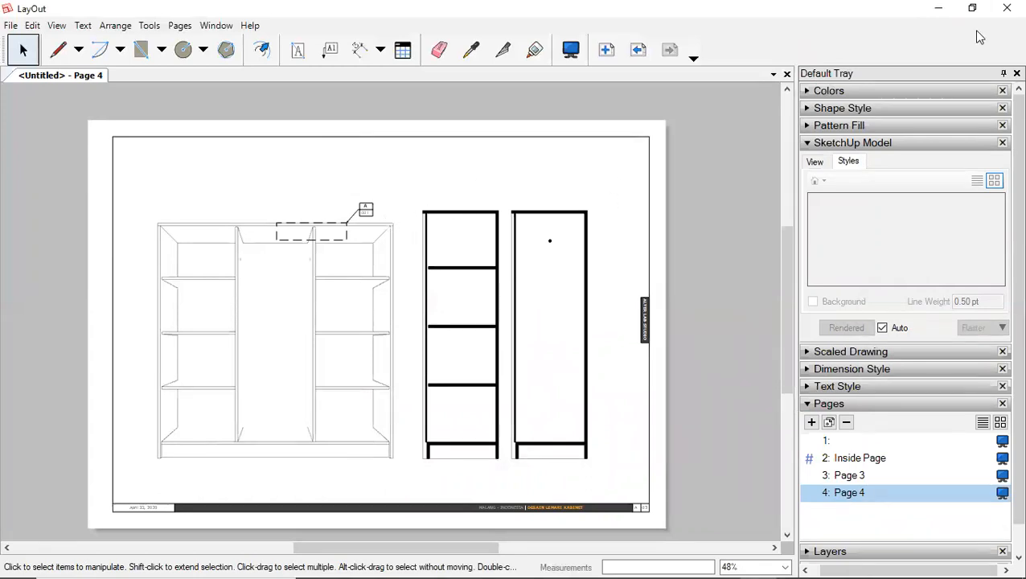
{"action": "left_click", "coordinate": [941, 10]}
{"action": "left_click", "coordinate": [941, 10]}
{"action": "left_click", "coordinate": [941, 9]}
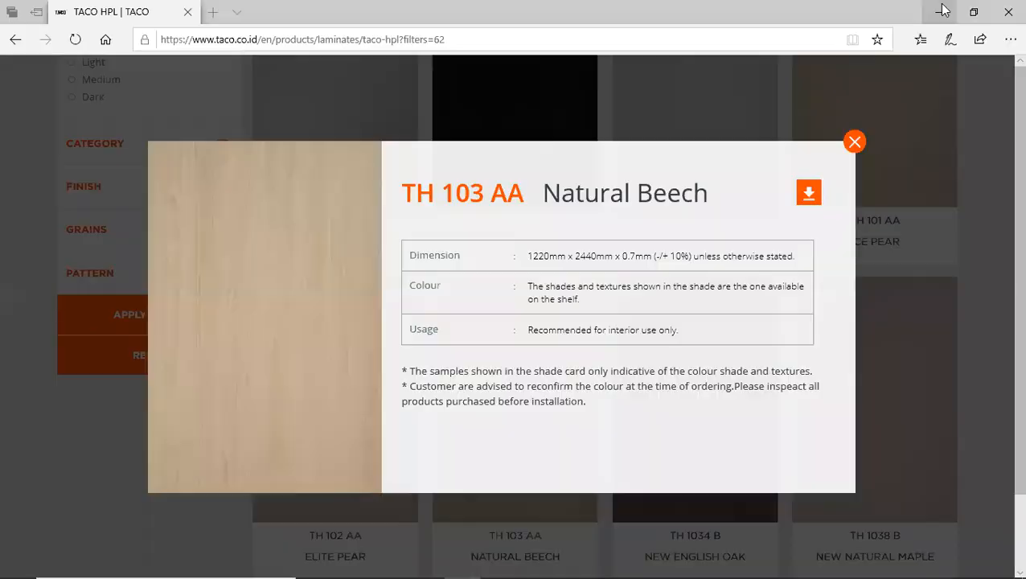
{"action": "left_click", "coordinate": [938, 10]}
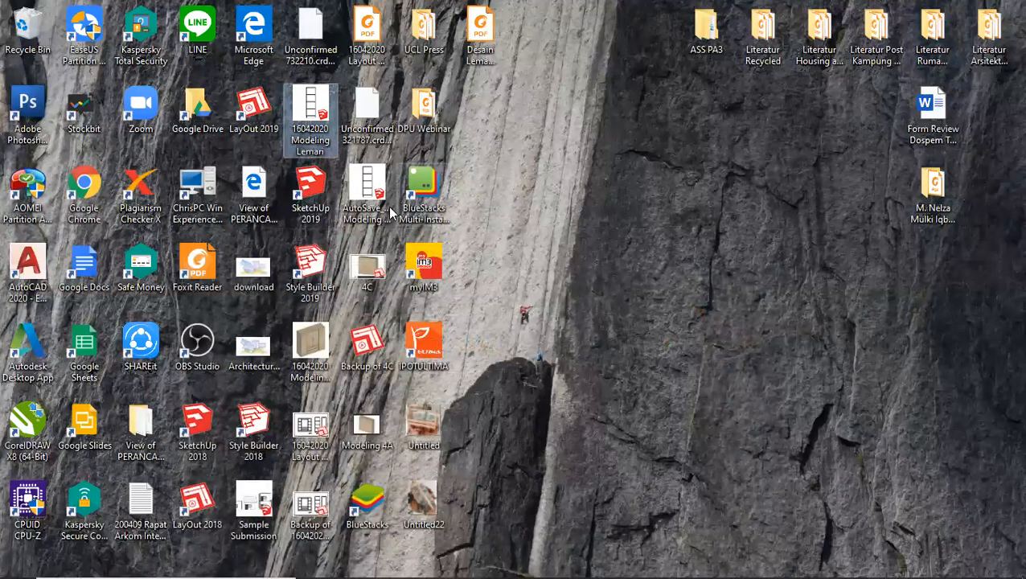
Step: Play the Modeling 4A wardrobe animation video from the desktop and close the player
{"action": "left_click", "coordinate": [364, 427]}
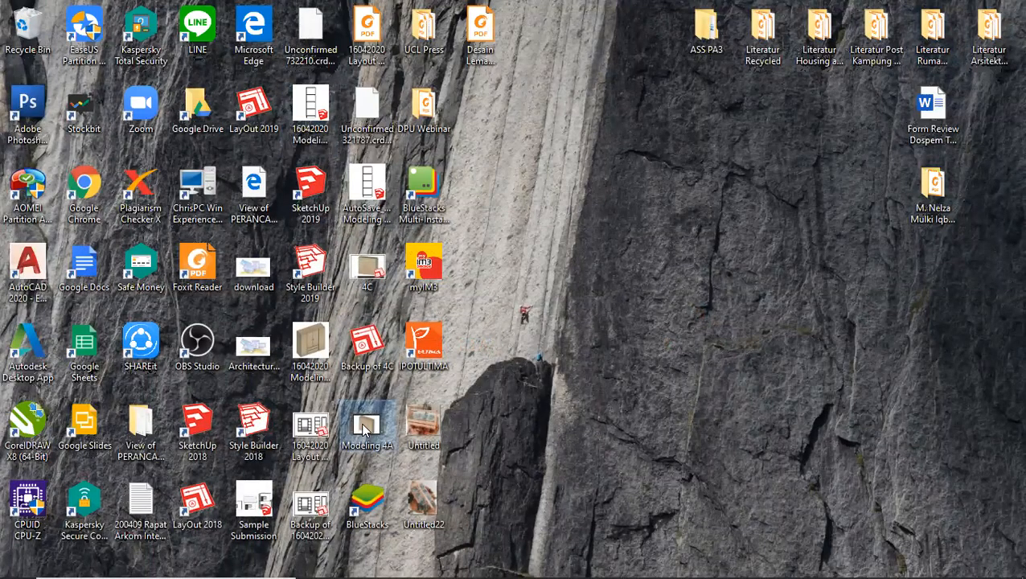
{"action": "double_click", "coordinate": [387, 423]}
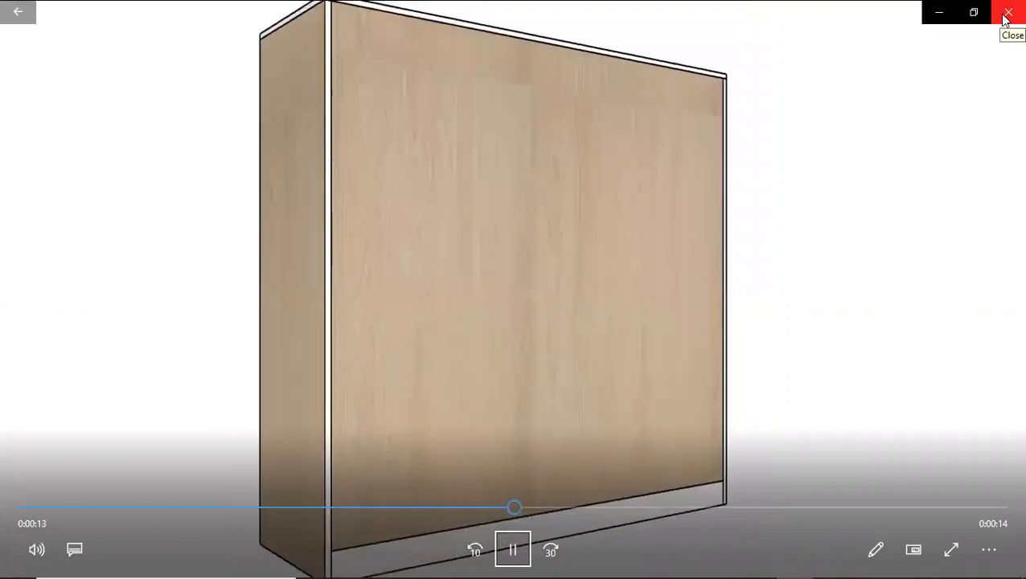
{"action": "left_click", "coordinate": [1006, 14]}
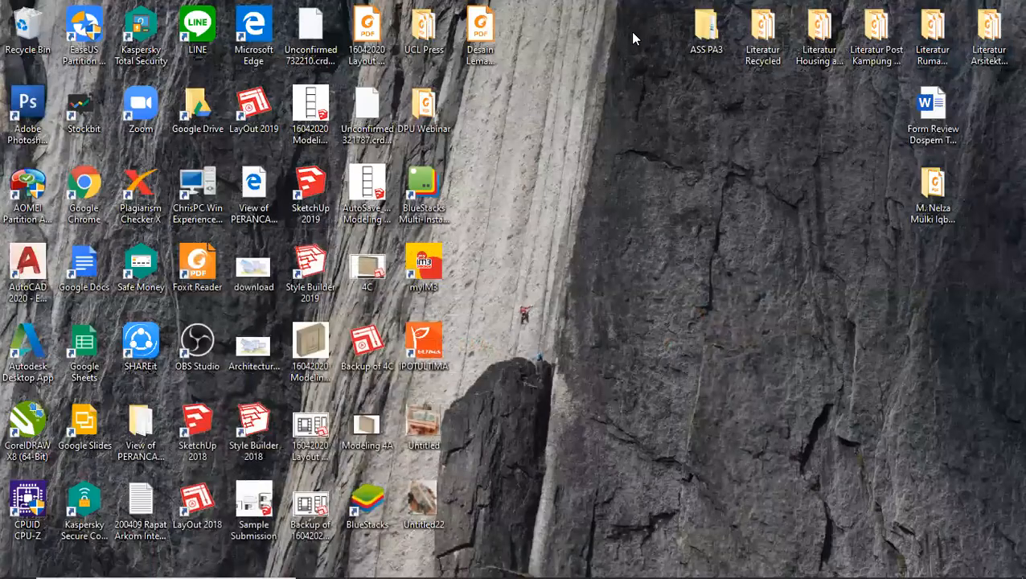